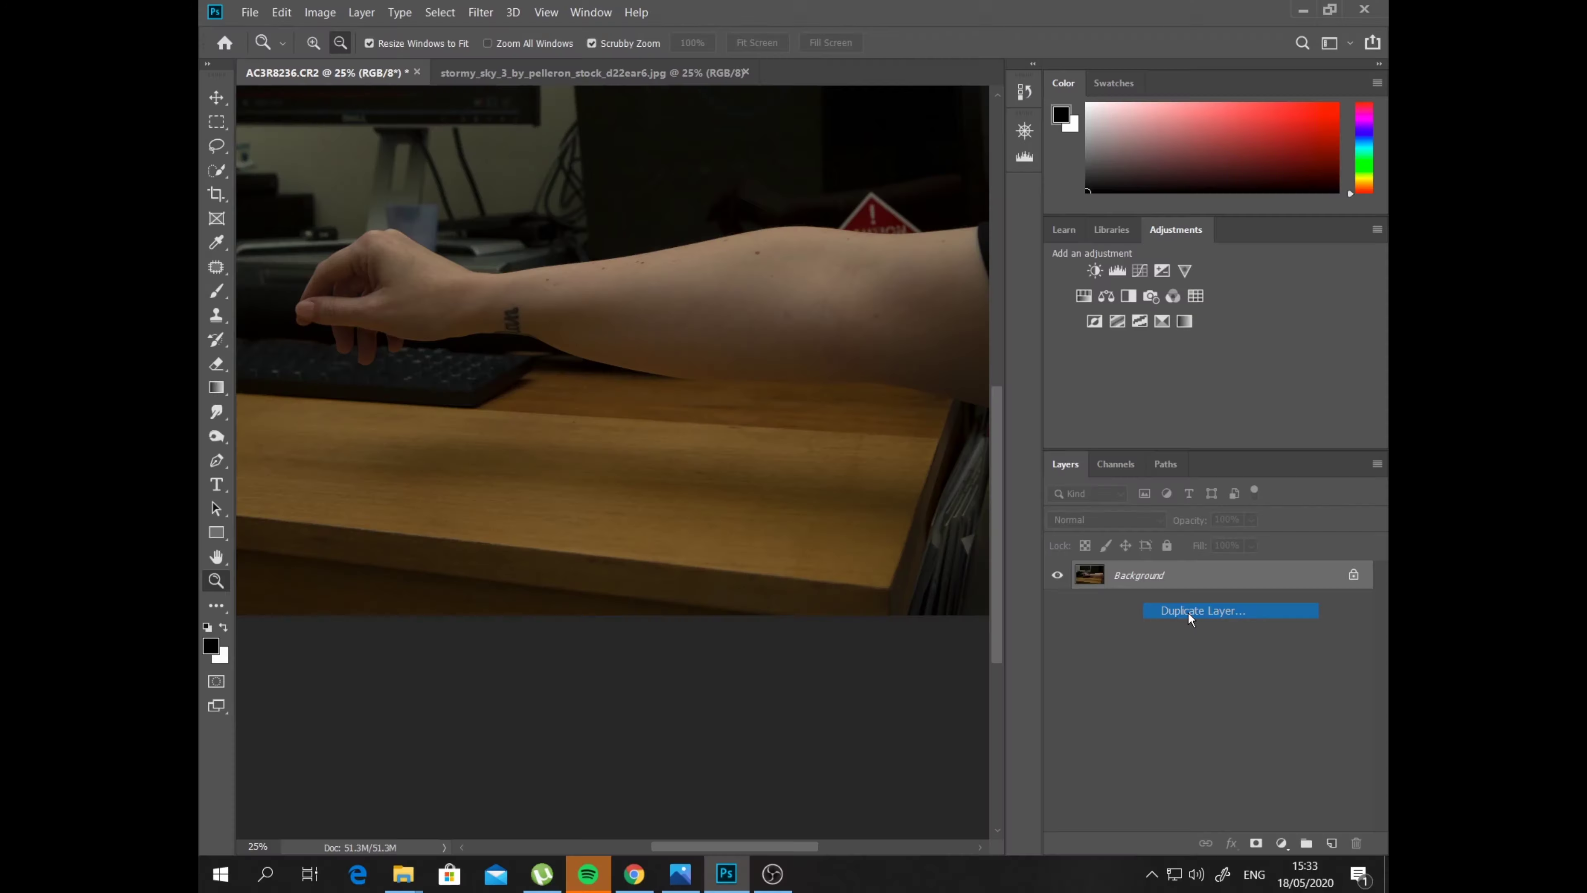
Duplicate the arm photo's Background layer as Background copy
click(1187, 609)
click(945, 236)
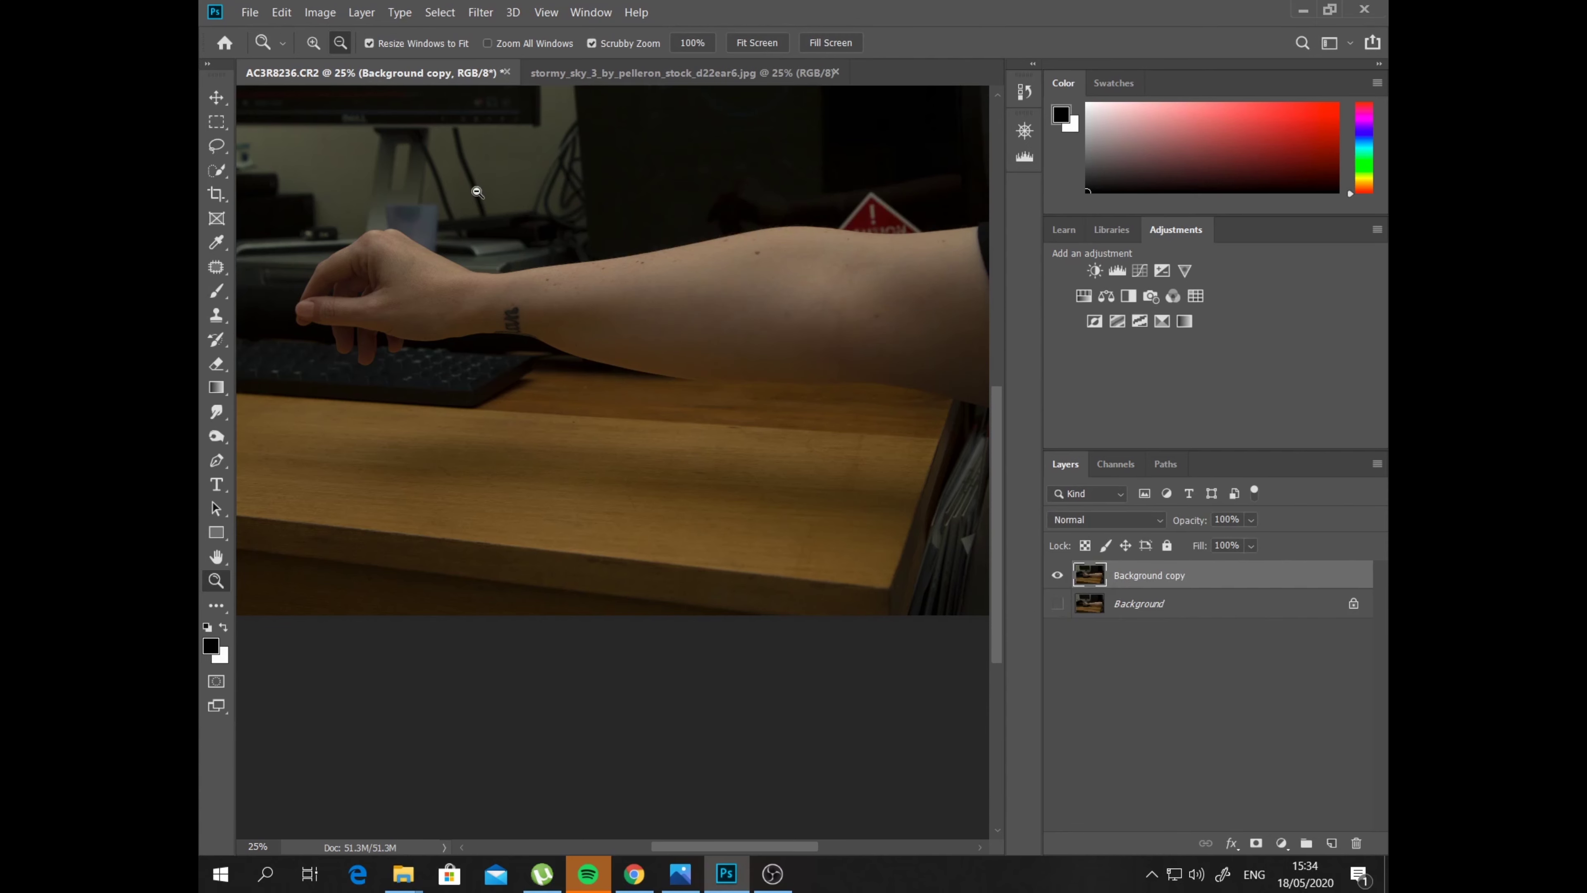
Paint a Quick Selection with an enlarged brush along the forearm to the hand
click(217, 171)
right_click(217, 171)
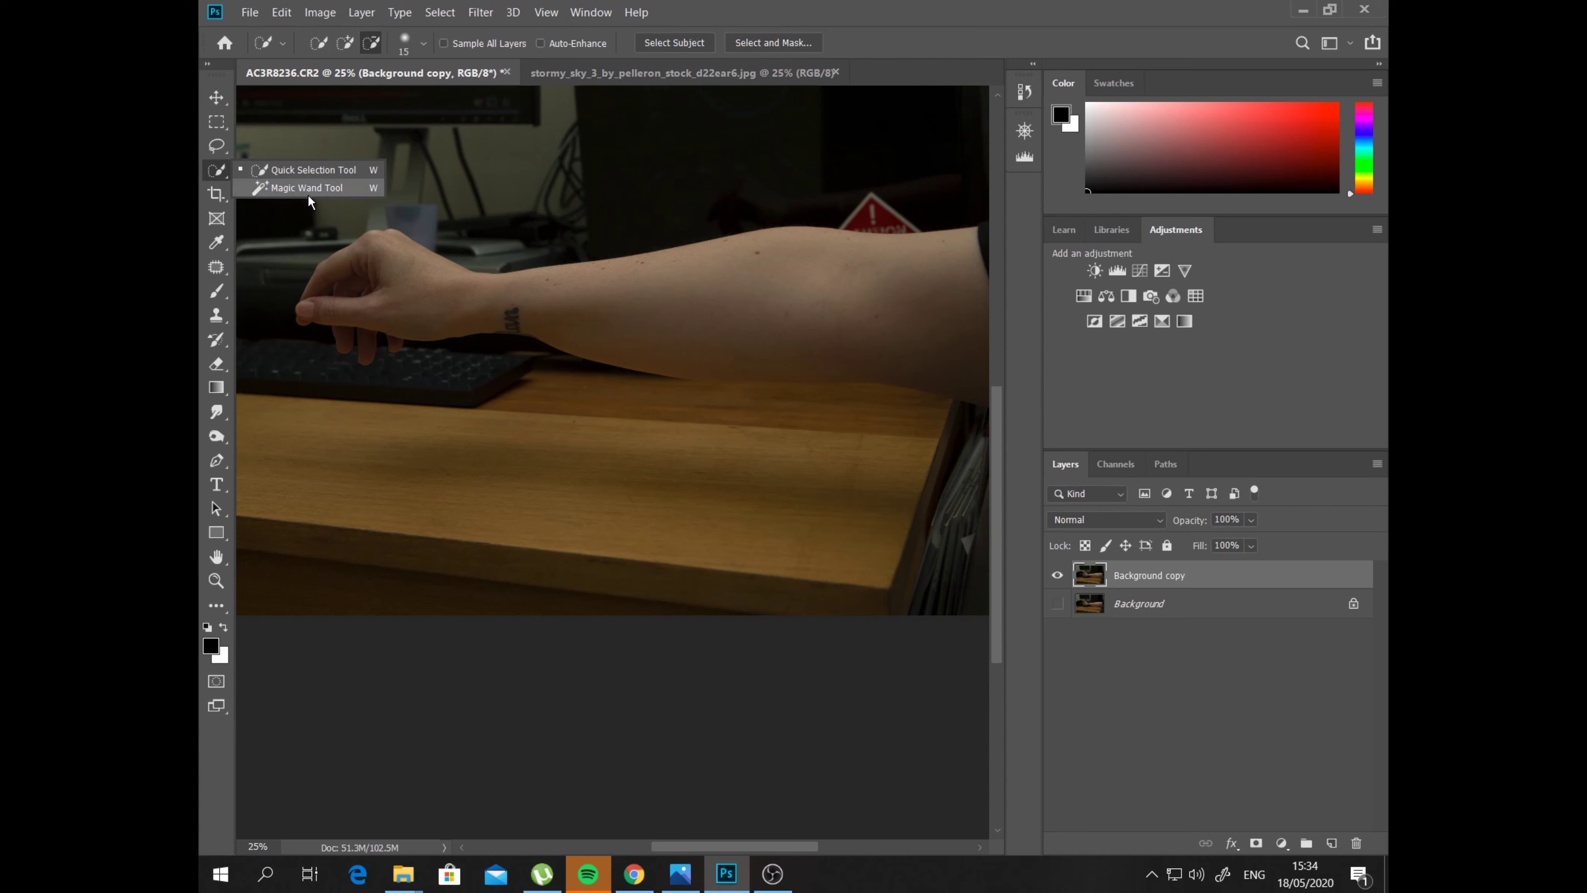
click(282, 170)
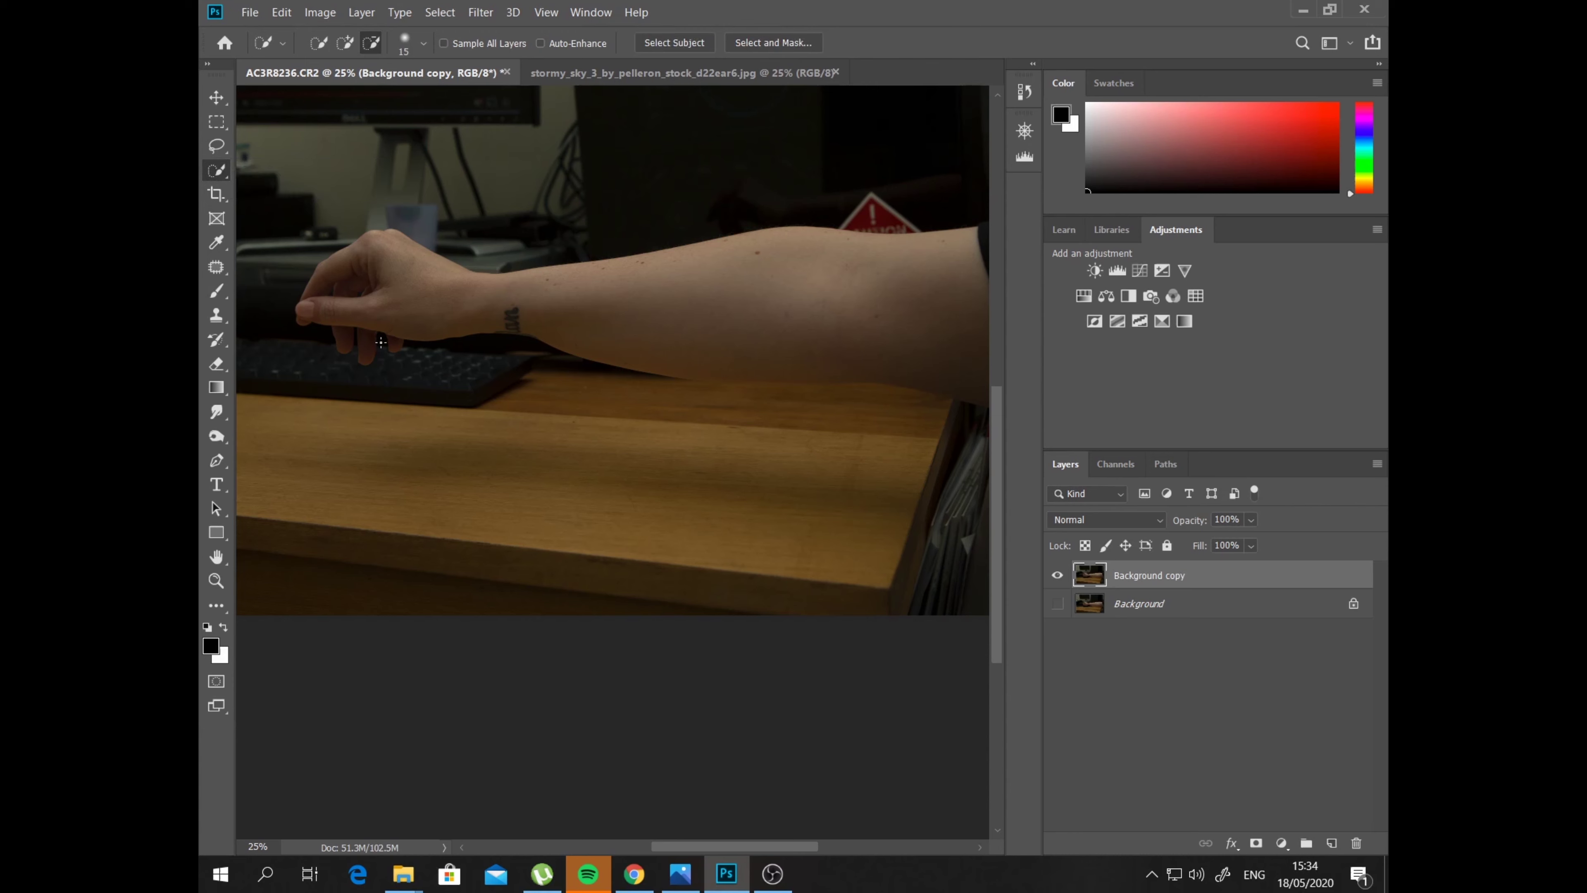
key(bracketright)
click(318, 43)
drag(887, 294, 857, 303)
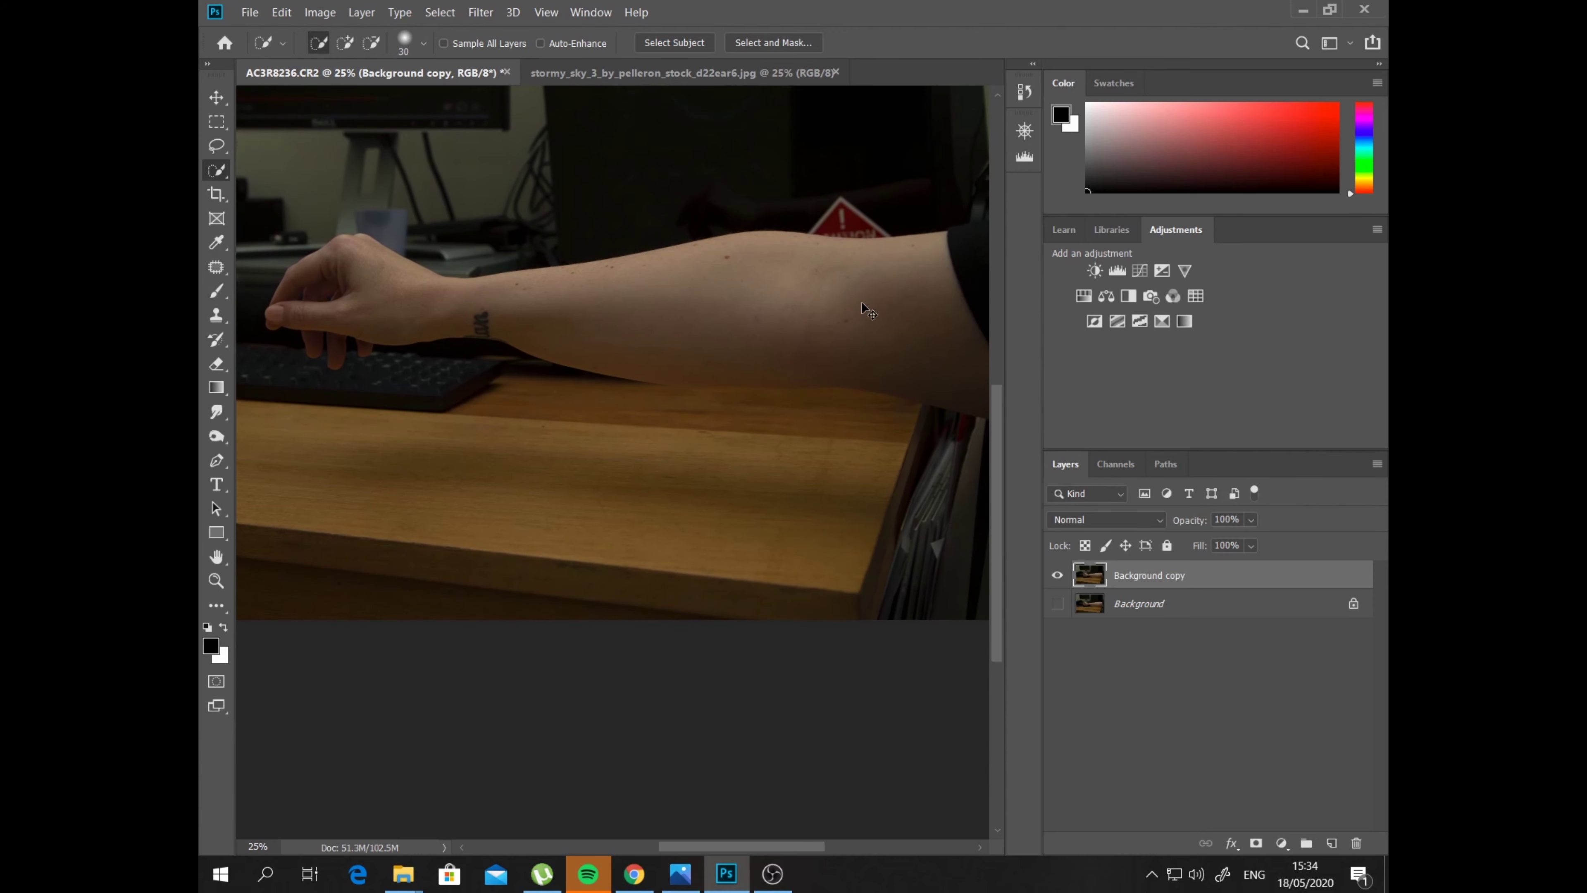
key(ctrl+0)
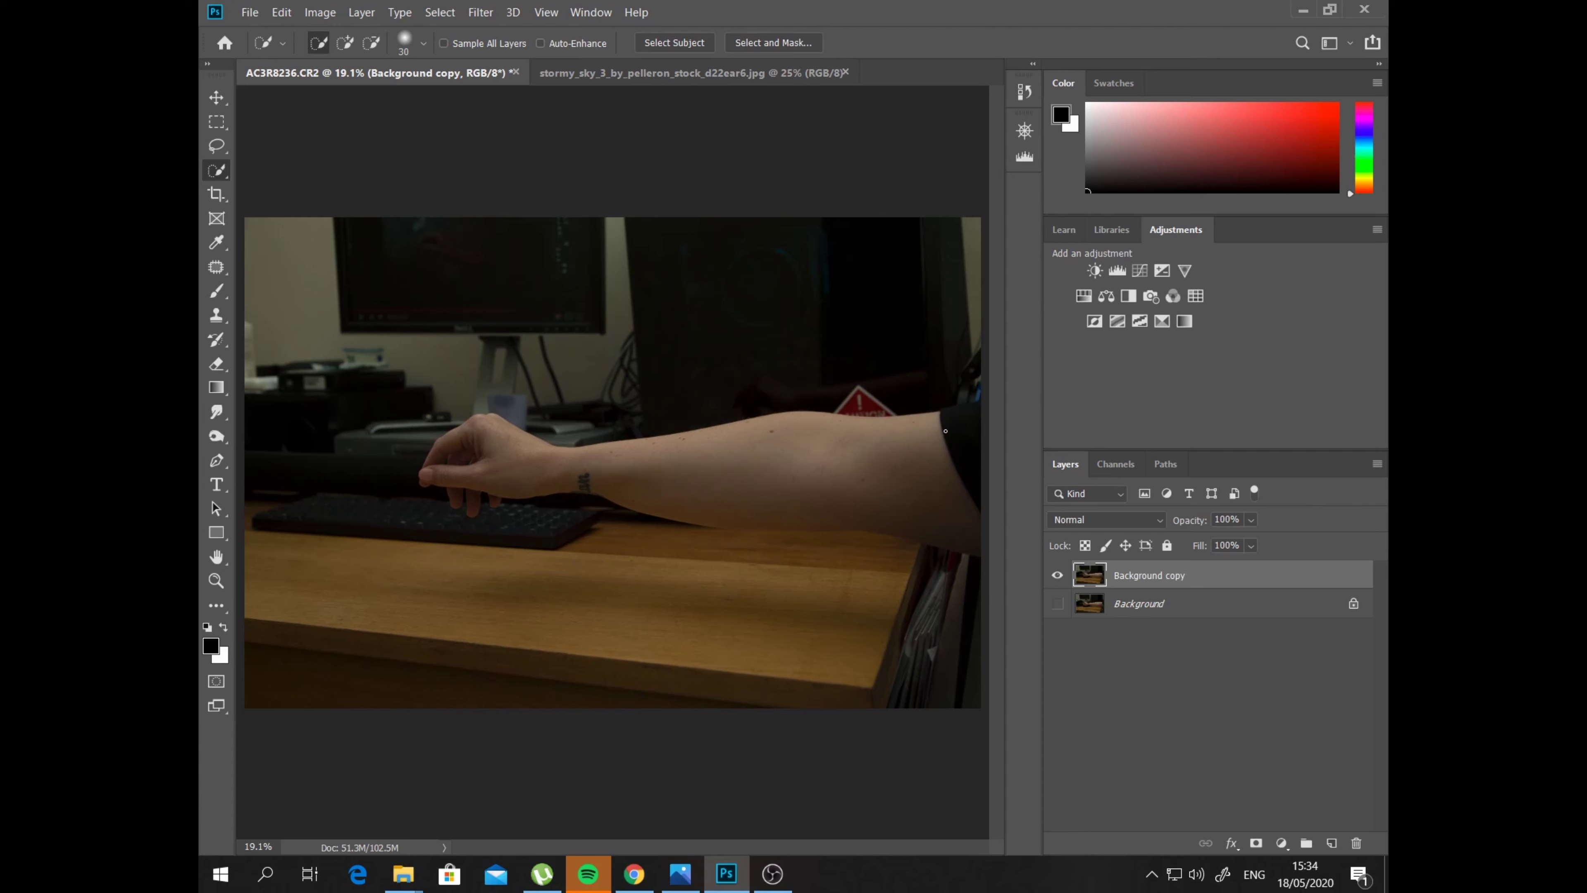
mouse_move(946, 431)
mouse_down()
mouse_move(641, 469)
mouse_move(435, 469)
mouse_up()
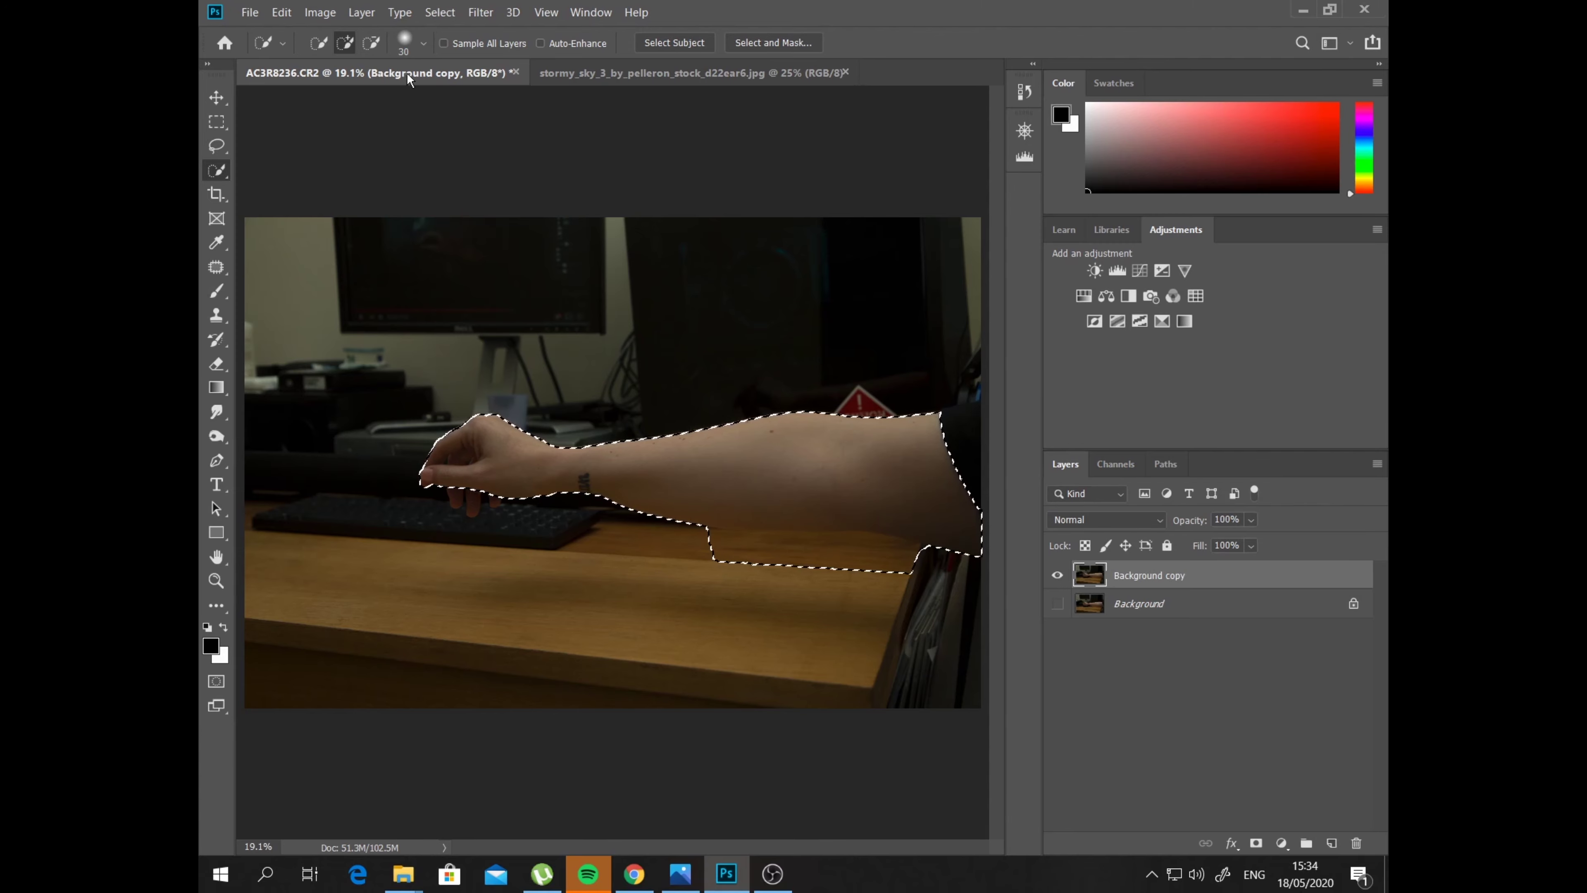
At 100% zoom, refine the fingers with a size-10 brush, then delete Background copy
key(z)
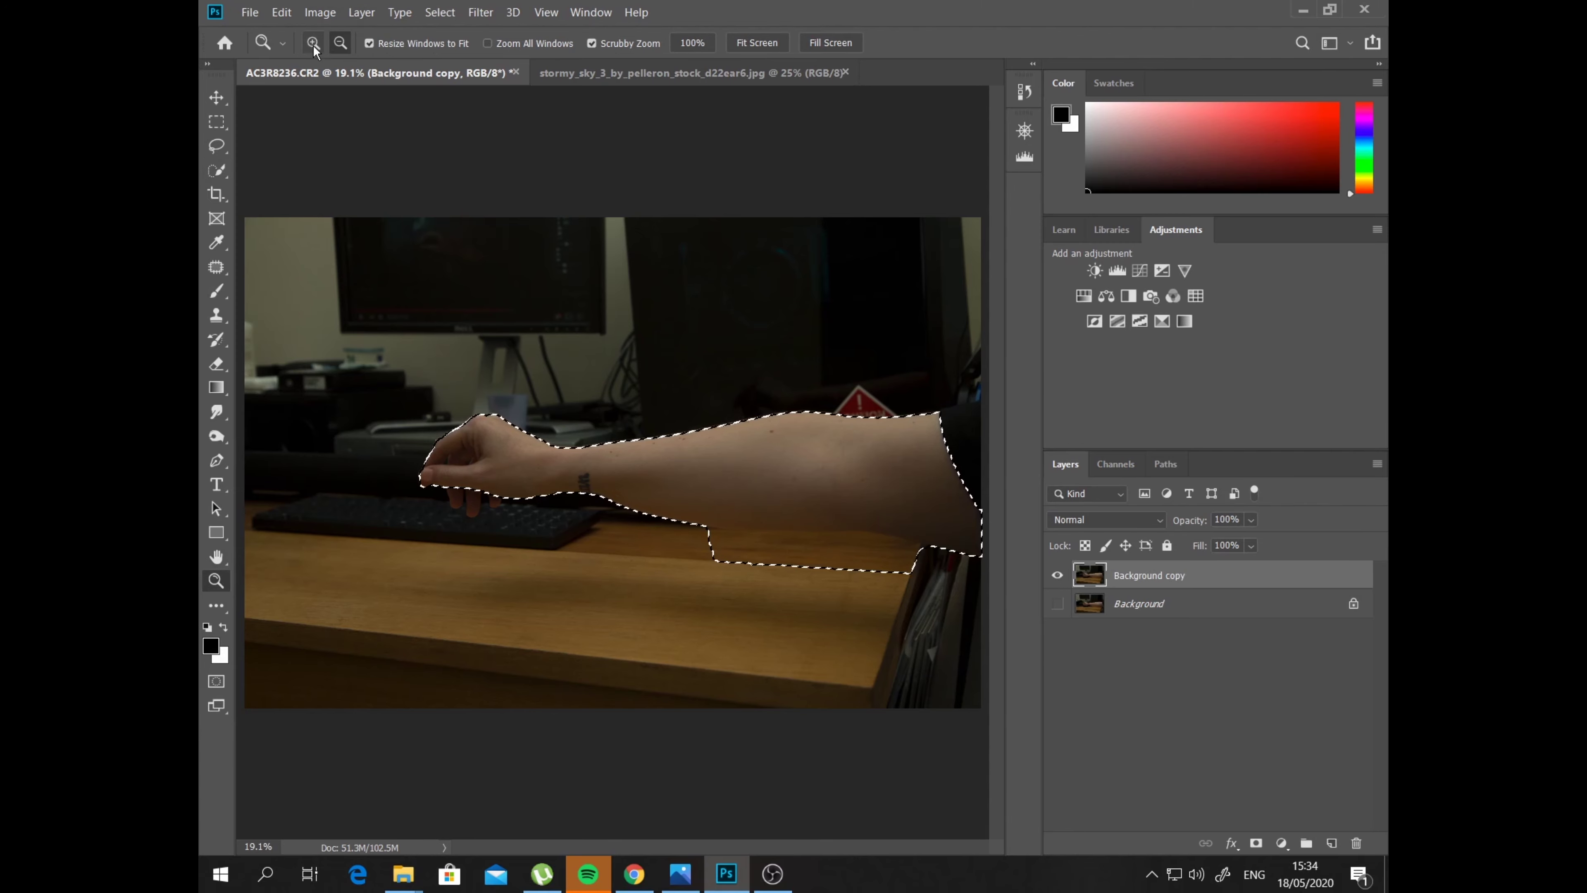
click(547, 466)
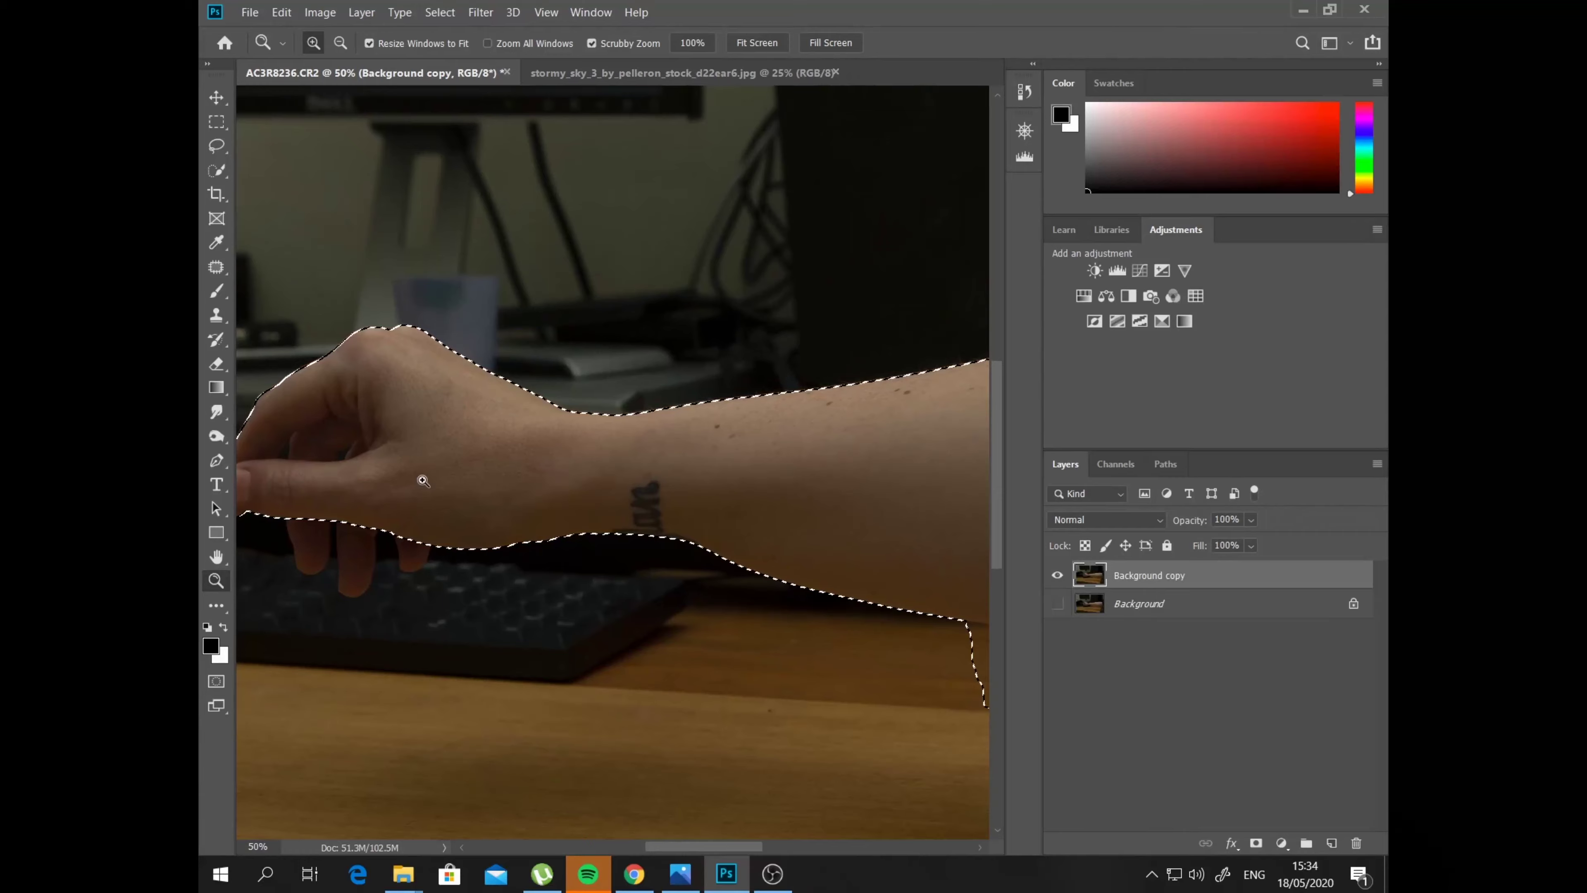
click(425, 465)
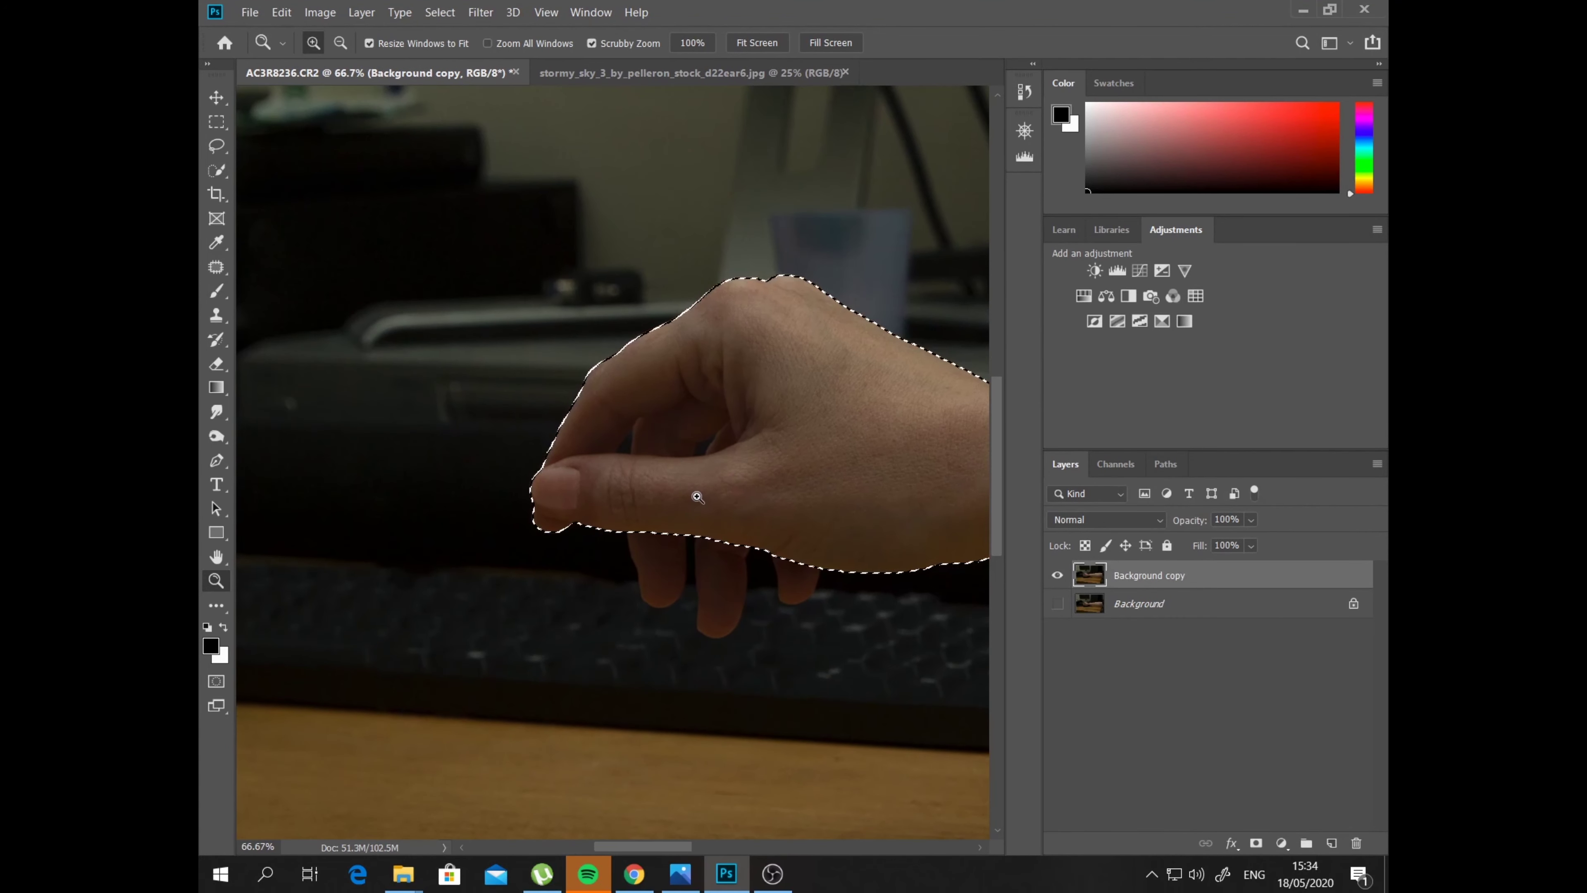
click(698, 498)
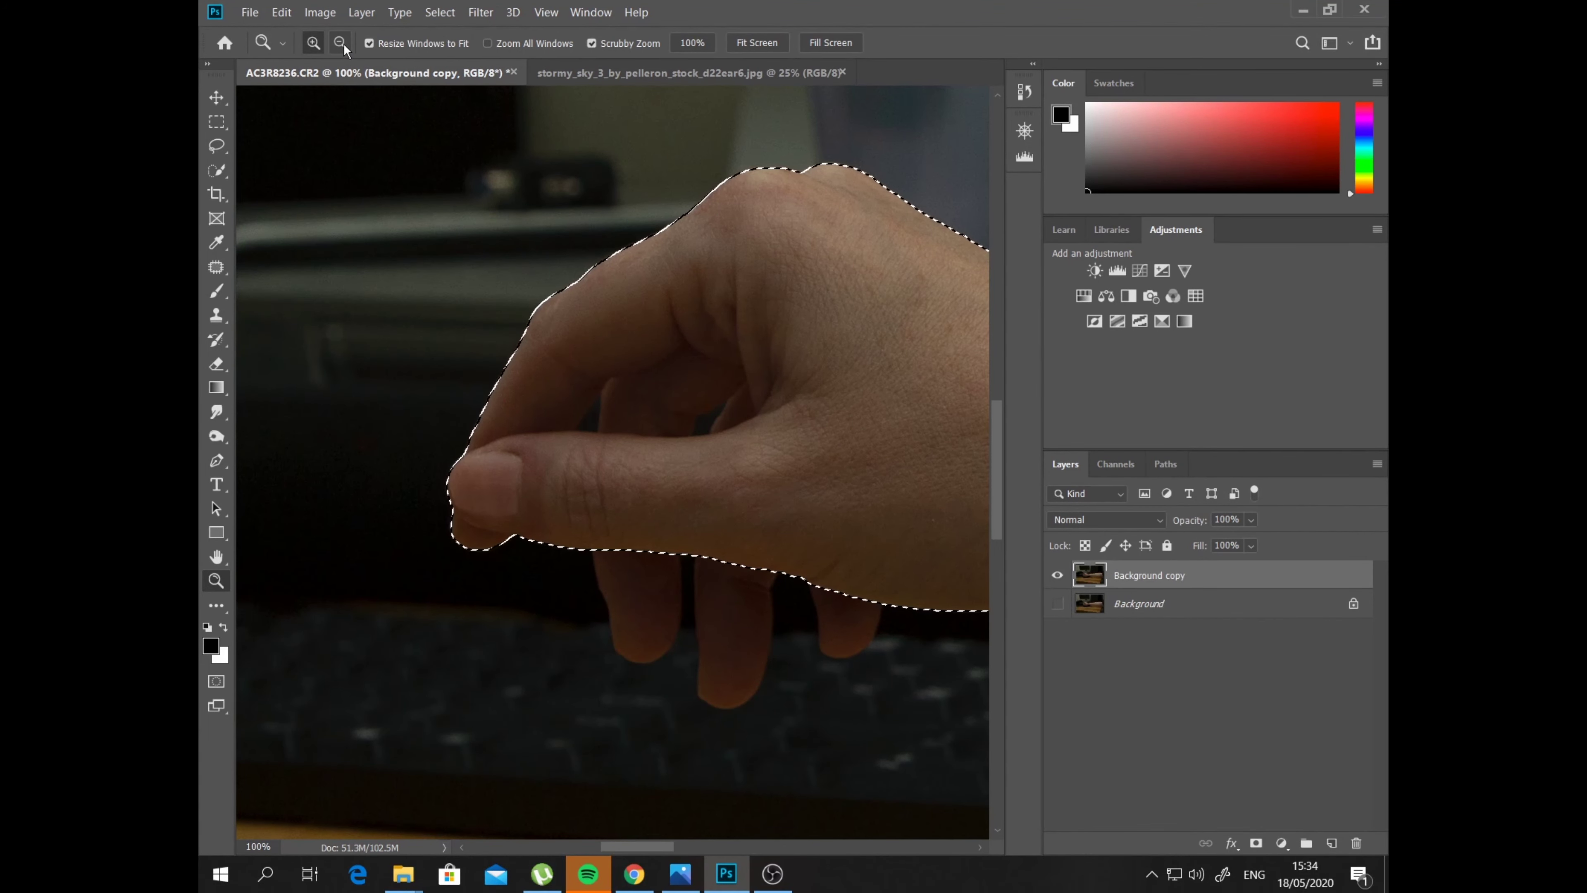
click(218, 171)
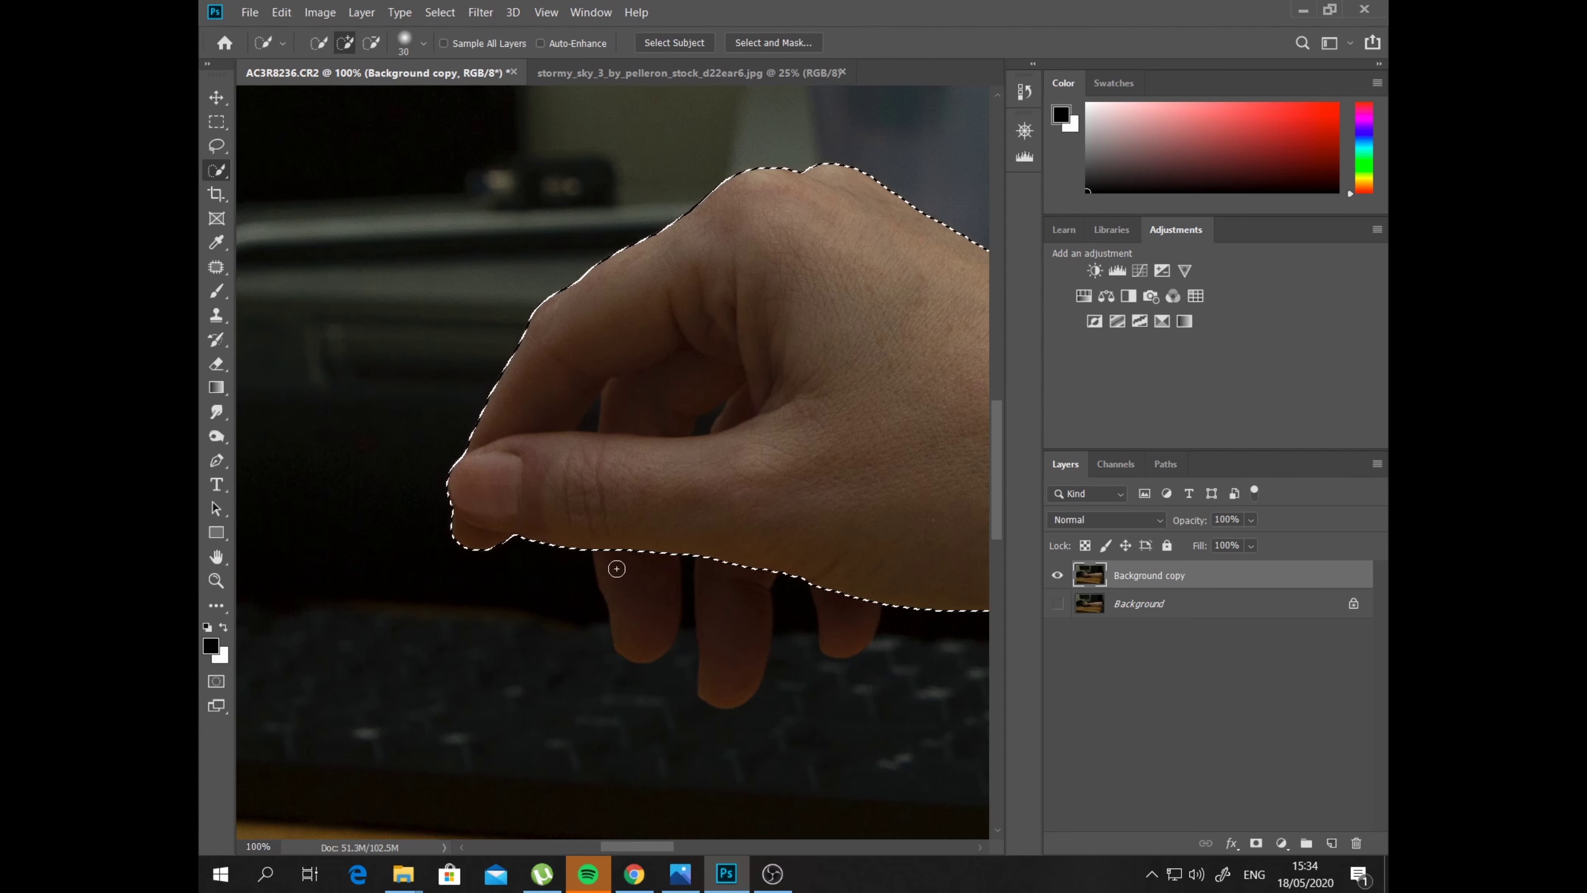
key(bracketleft)
key(bracketleft)
mouse_move(619, 567)
mouse_down()
mouse_move(627, 613)
mouse_move(848, 599)
mouse_move(832, 631)
mouse_up()
key(ctrl+z)
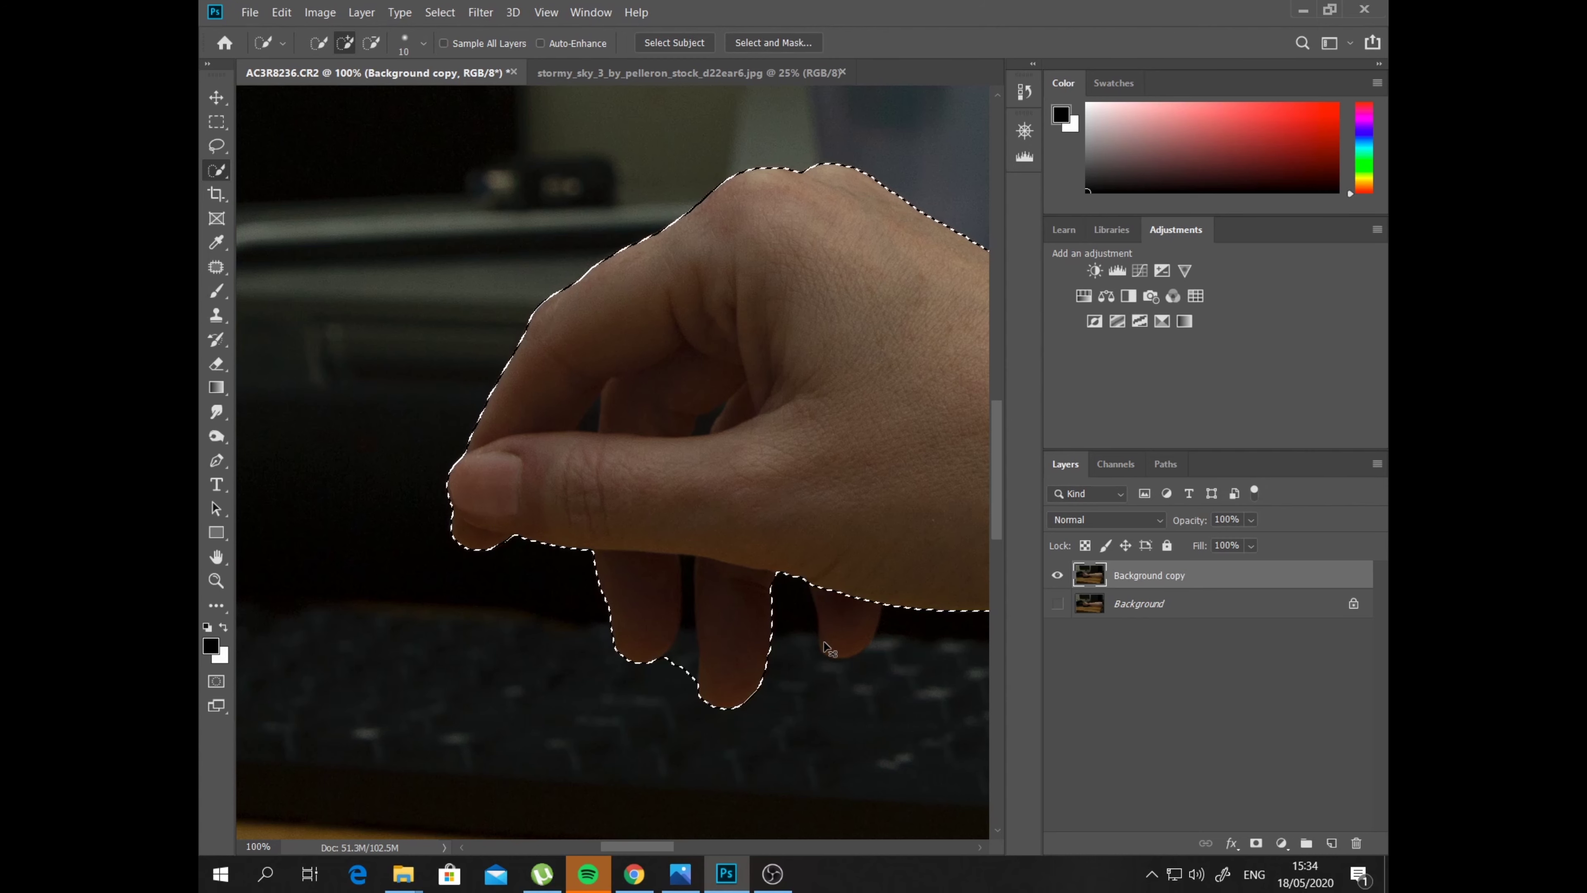
alt+click(731, 657)
mouse_move(1150, 576)
mouse_down()
mouse_move(1326, 725)
mouse_move(1356, 843)
mouse_up()
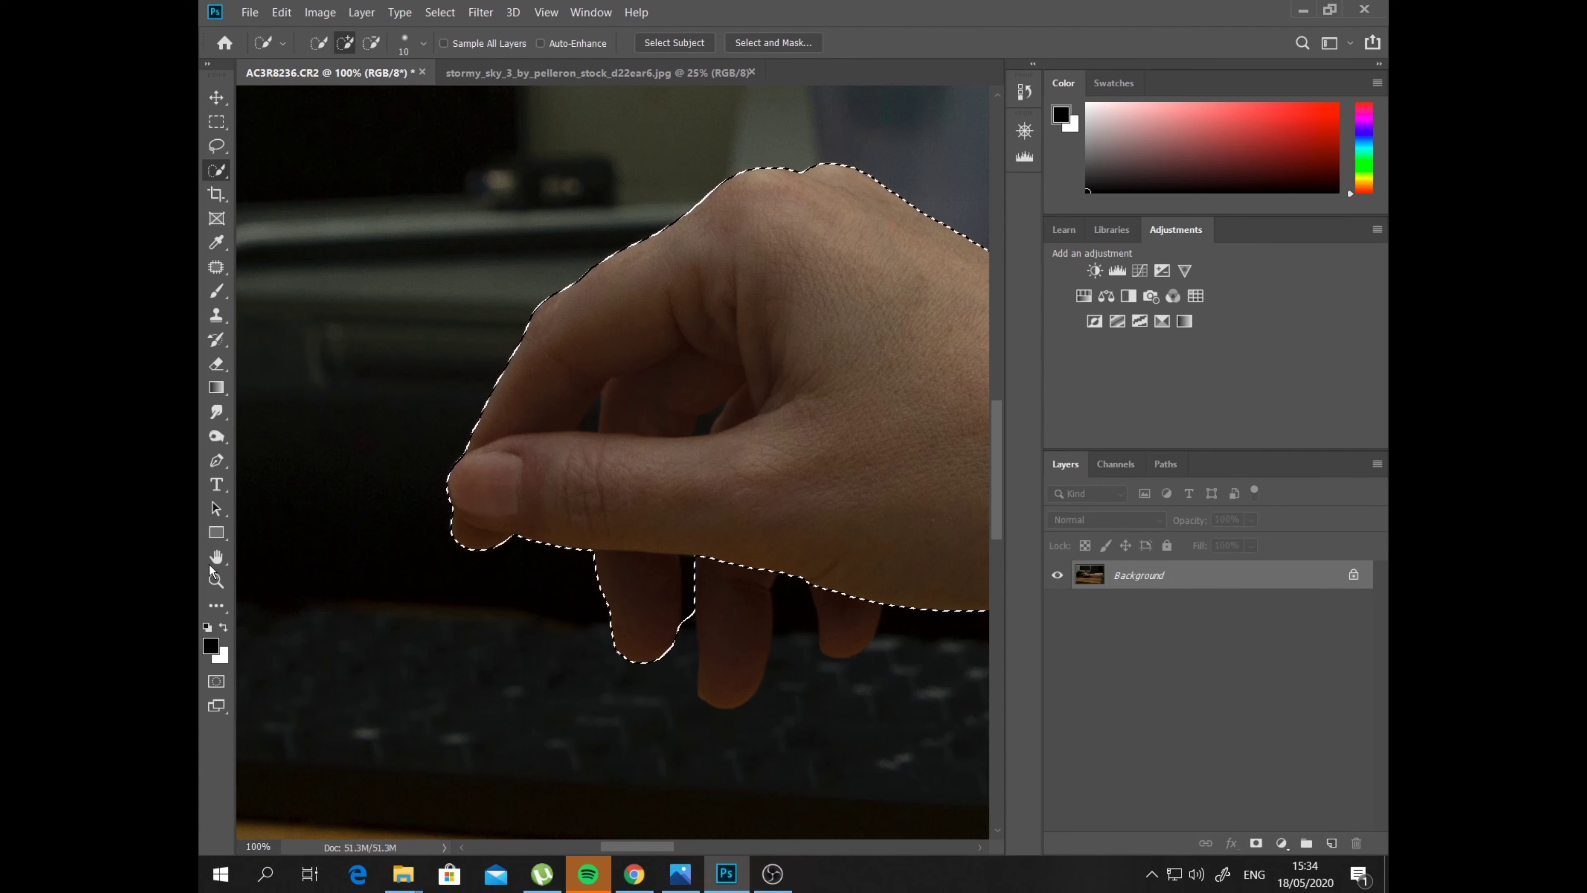
Clear the selection and fit the whole photo in the window
click(216, 579)
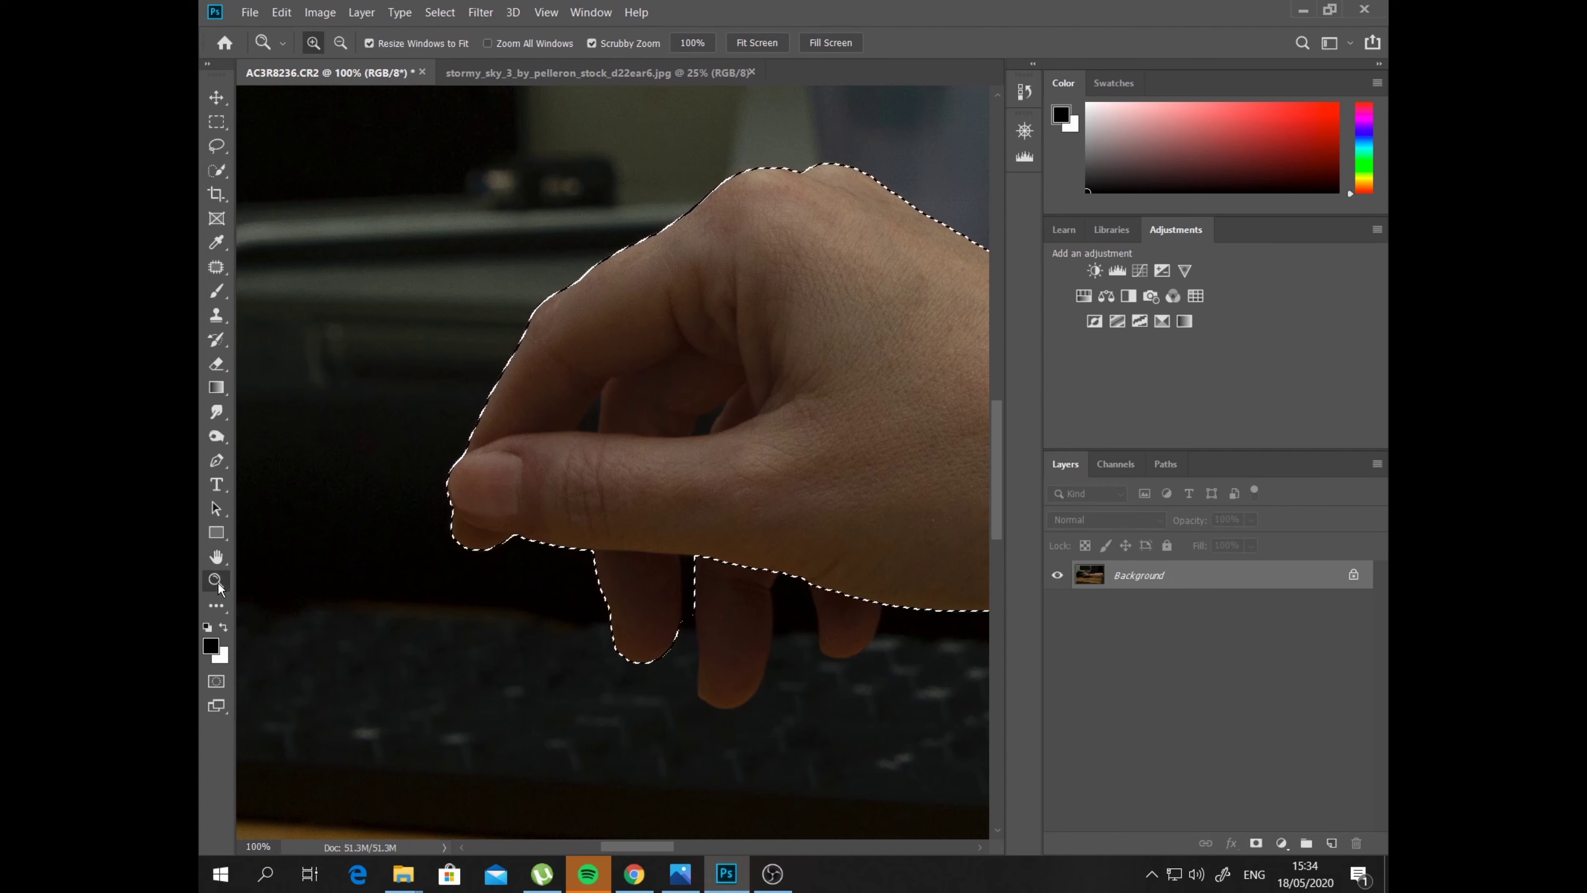
alt+click(714, 517)
alt+click(715, 518)
alt+click(712, 513)
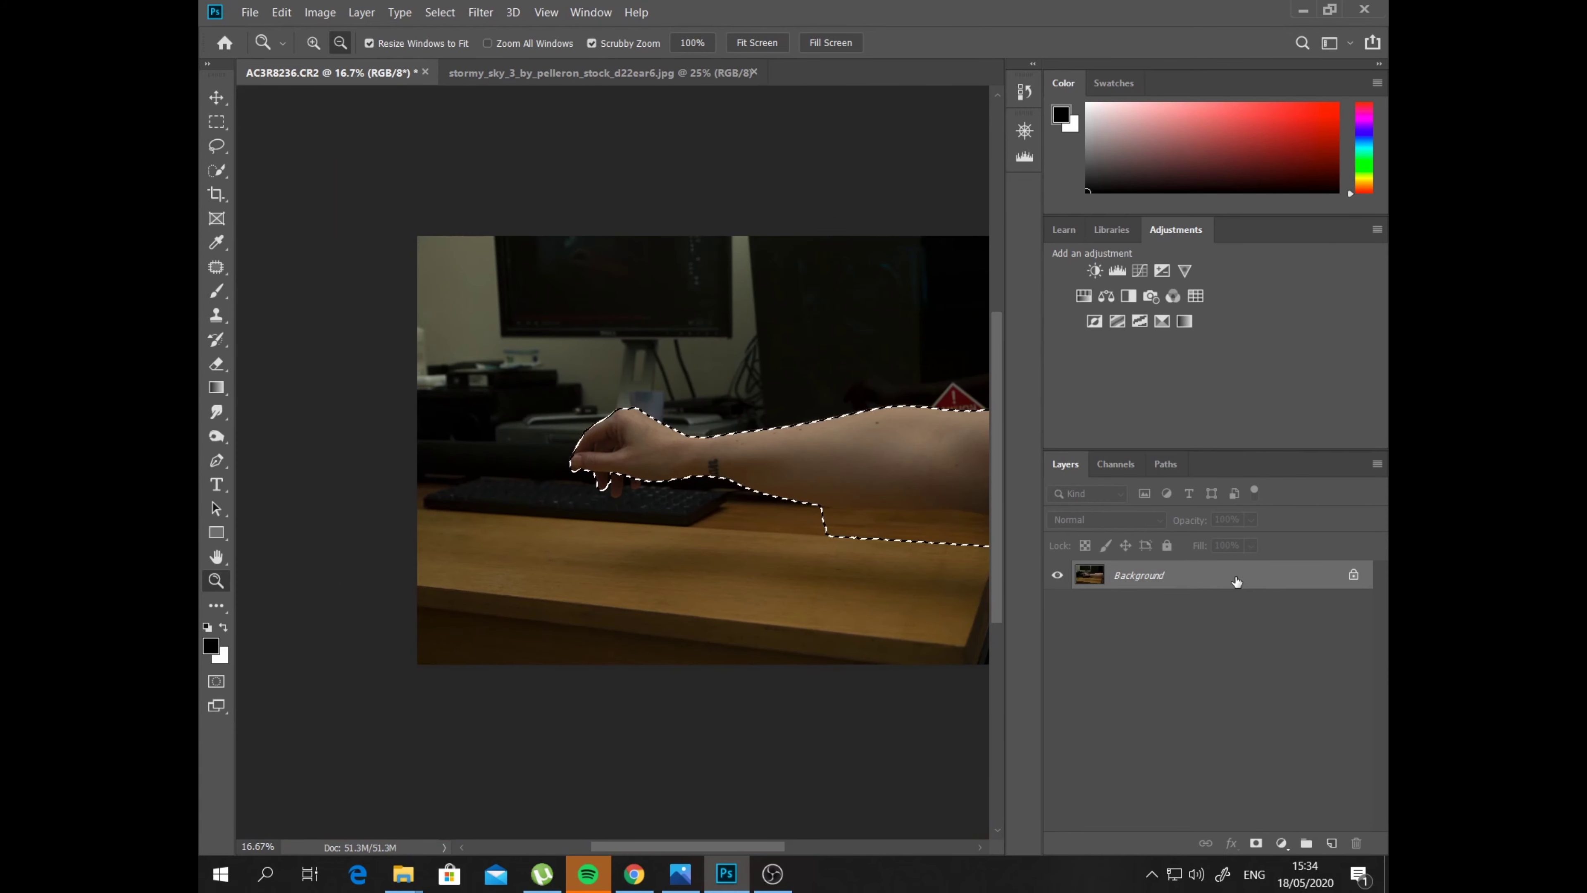
key(ctrl+d)
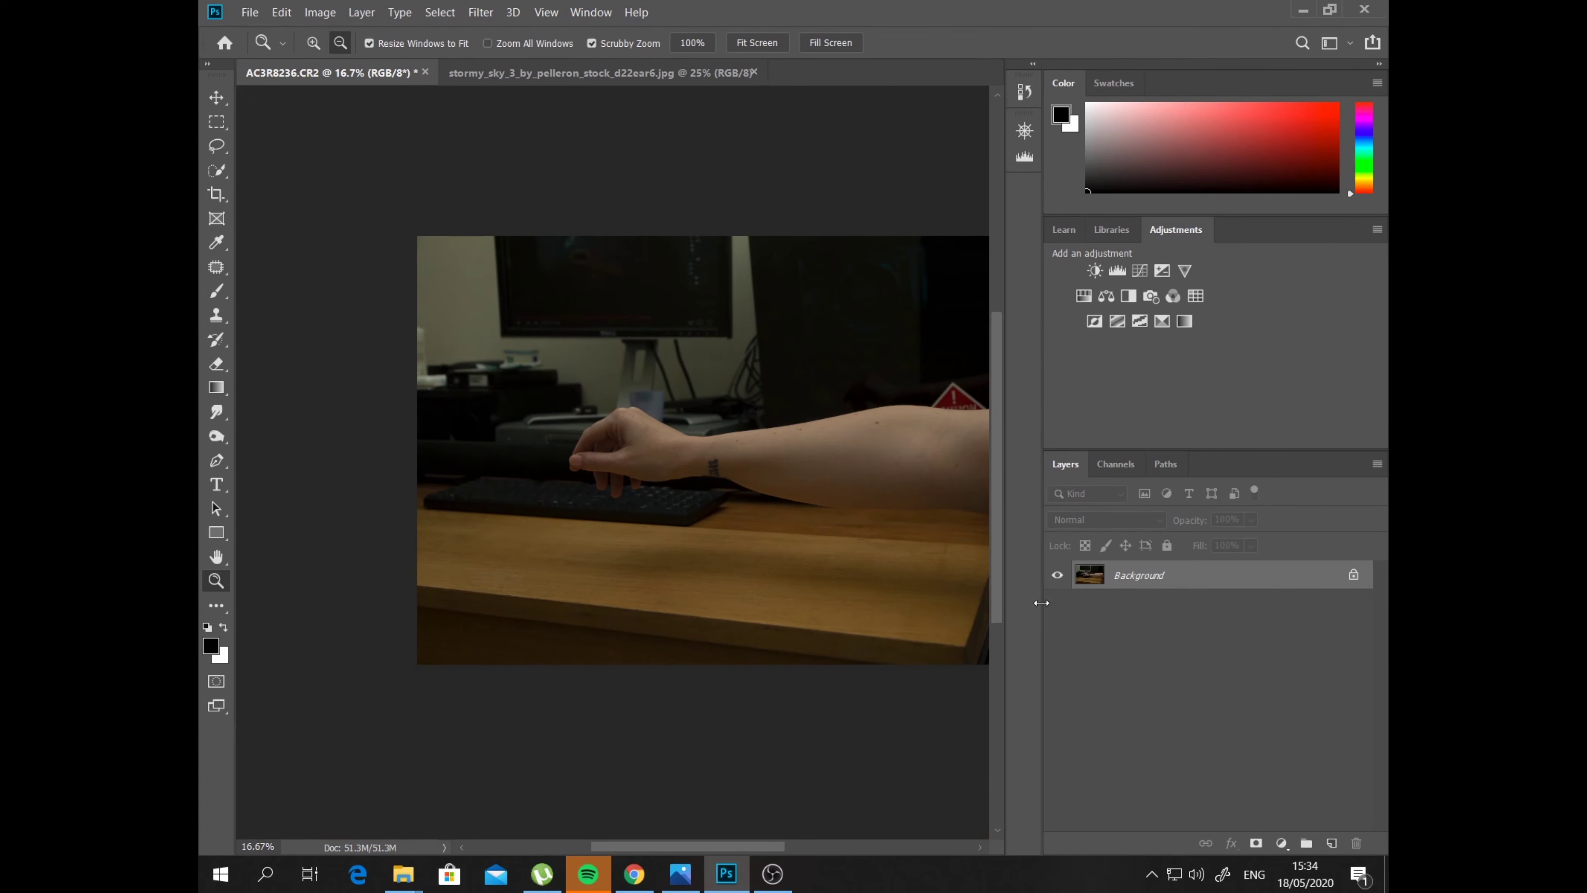
key(ctrl+0)
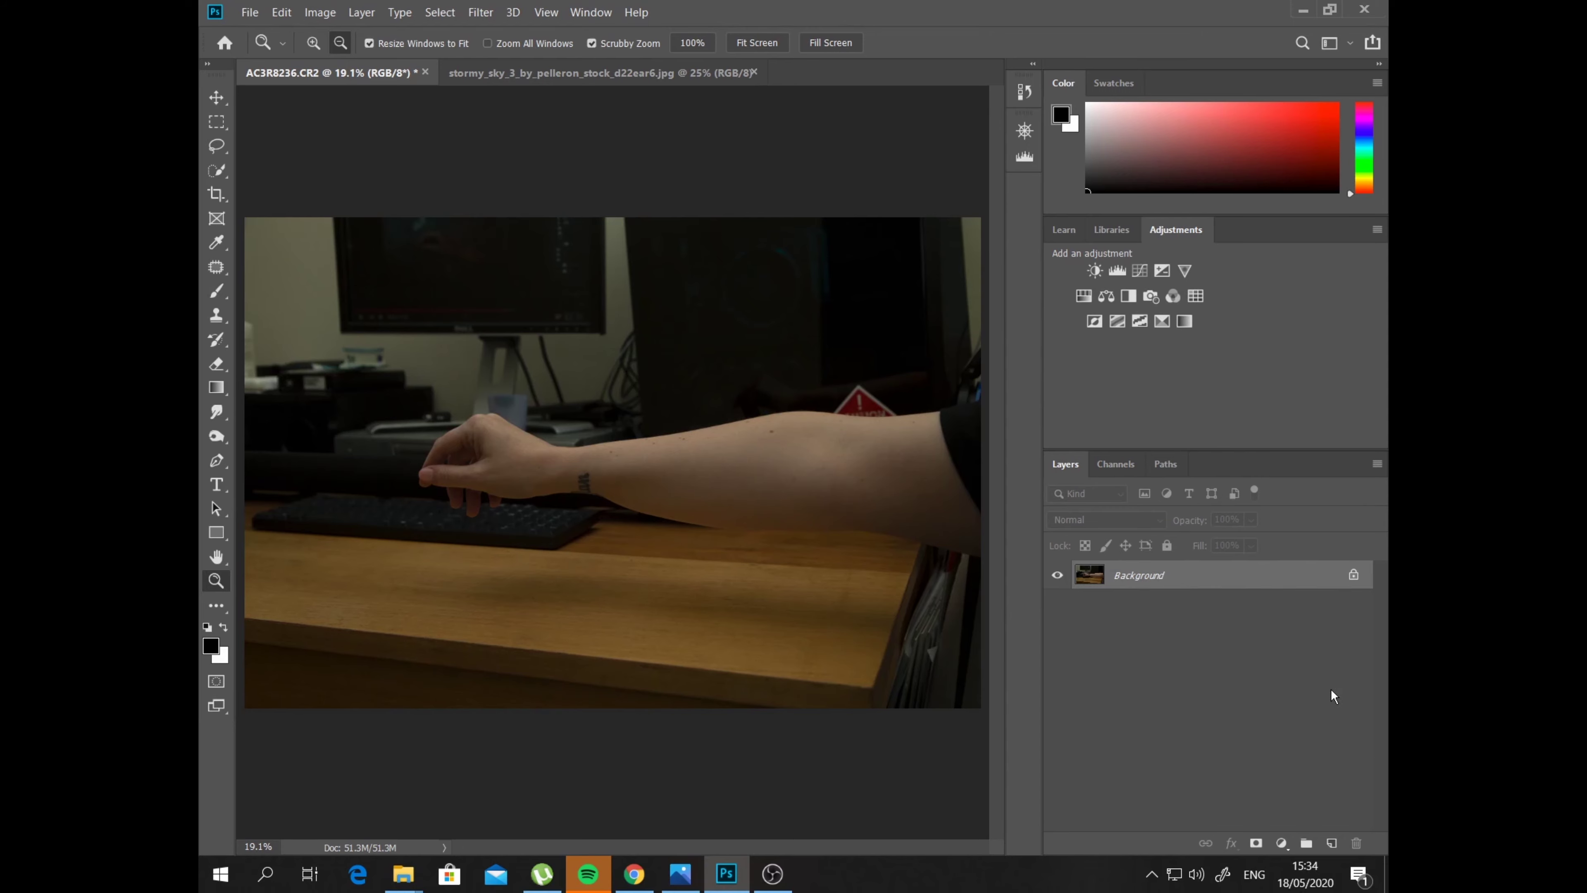
Duplicate Background, hide the original, and auto-select the arm with Select Subject
right_click(1265, 578)
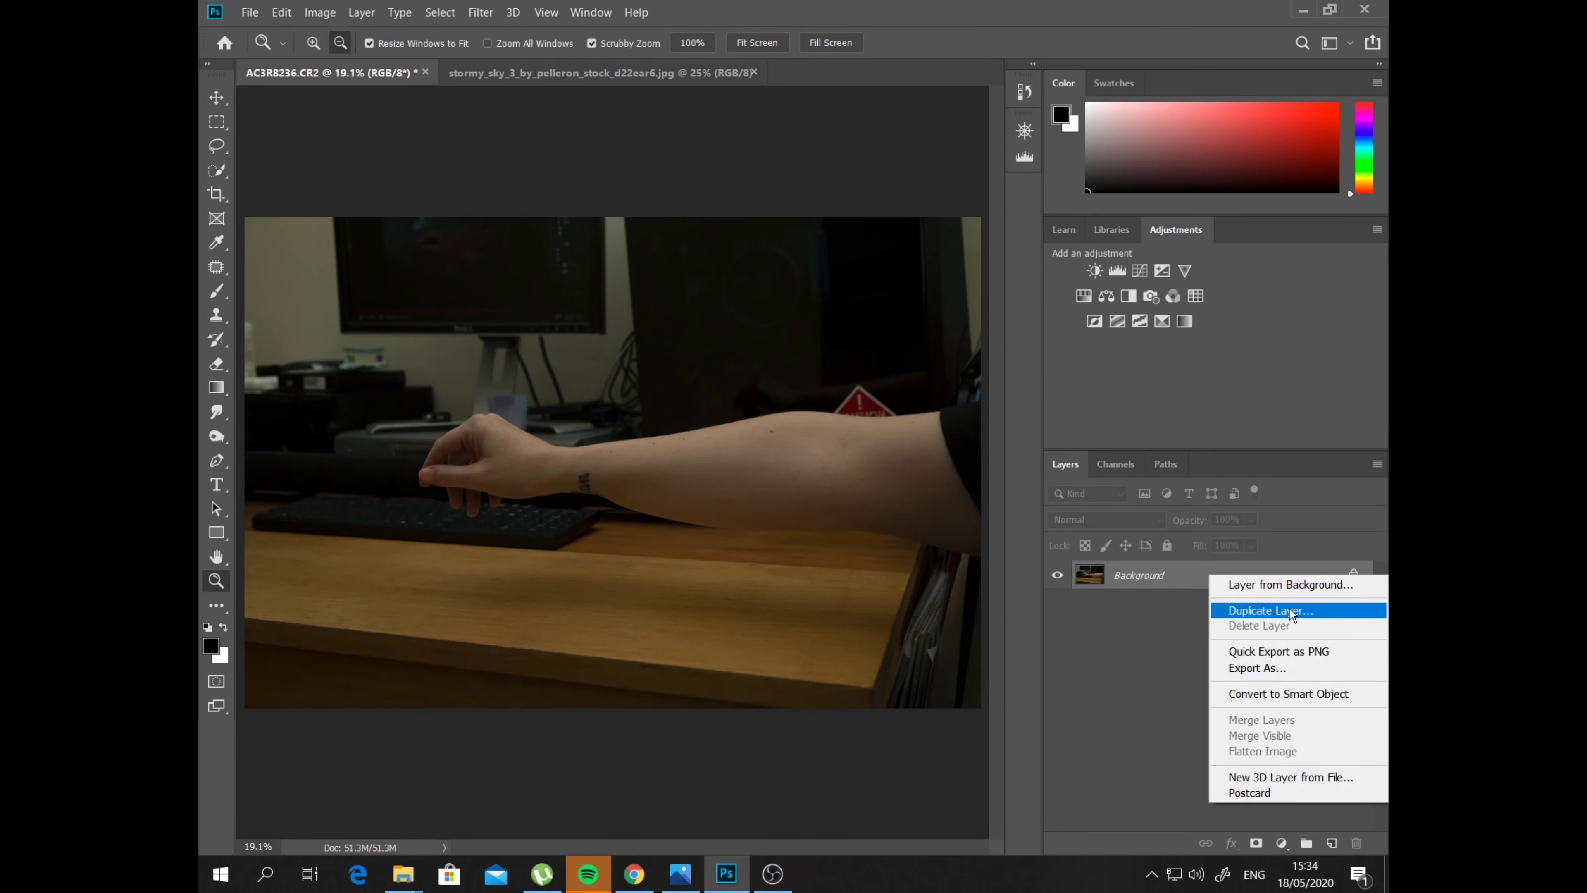
click(1289, 607)
click(949, 238)
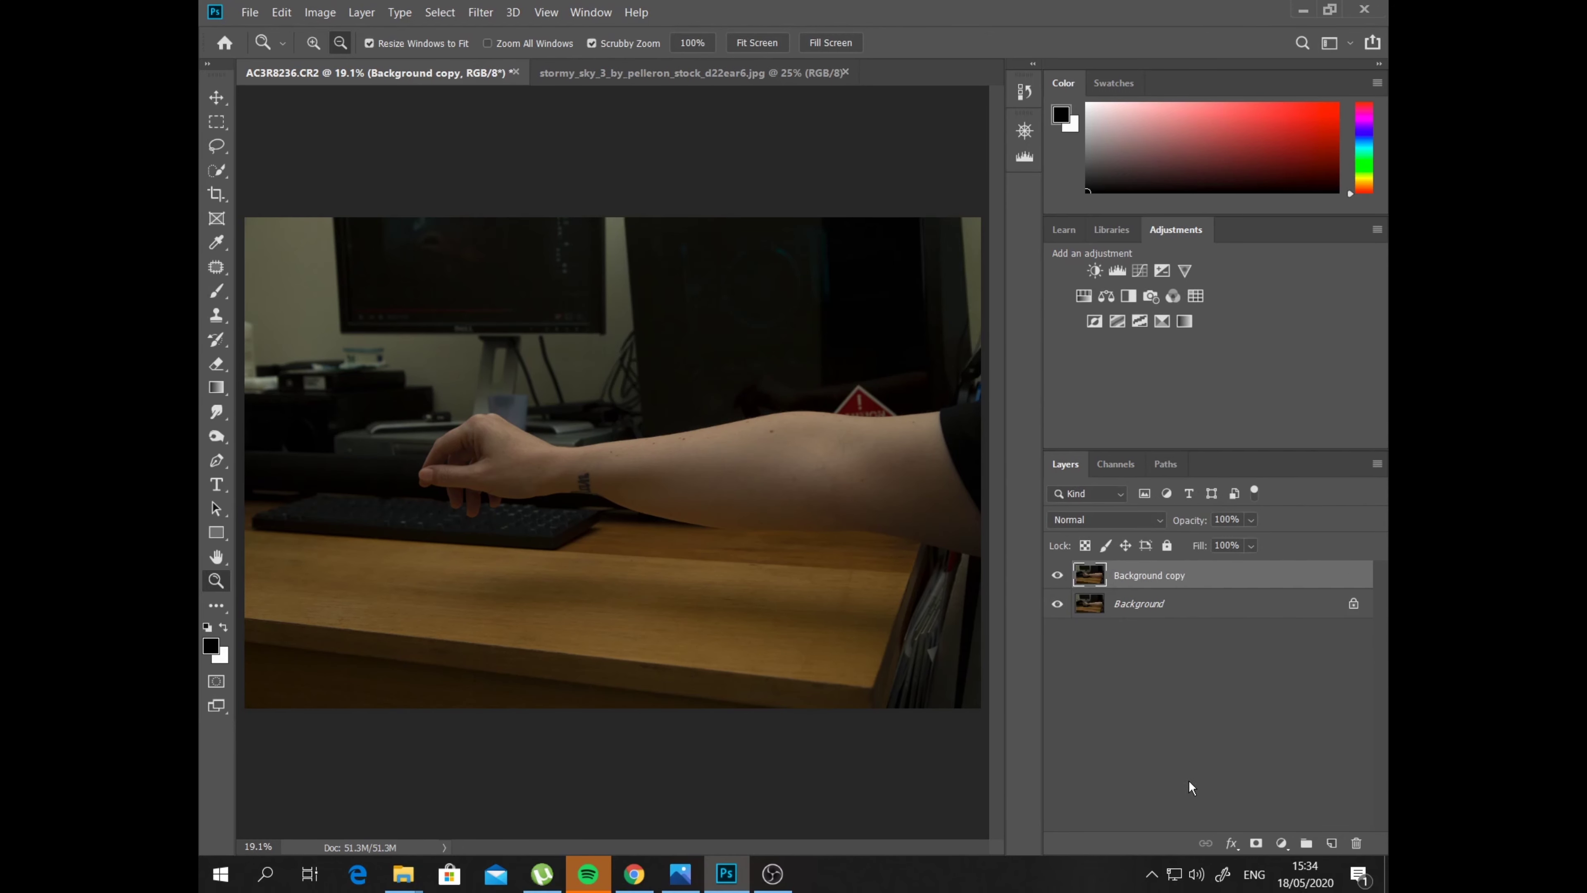
click(1057, 604)
click(217, 170)
click(674, 42)
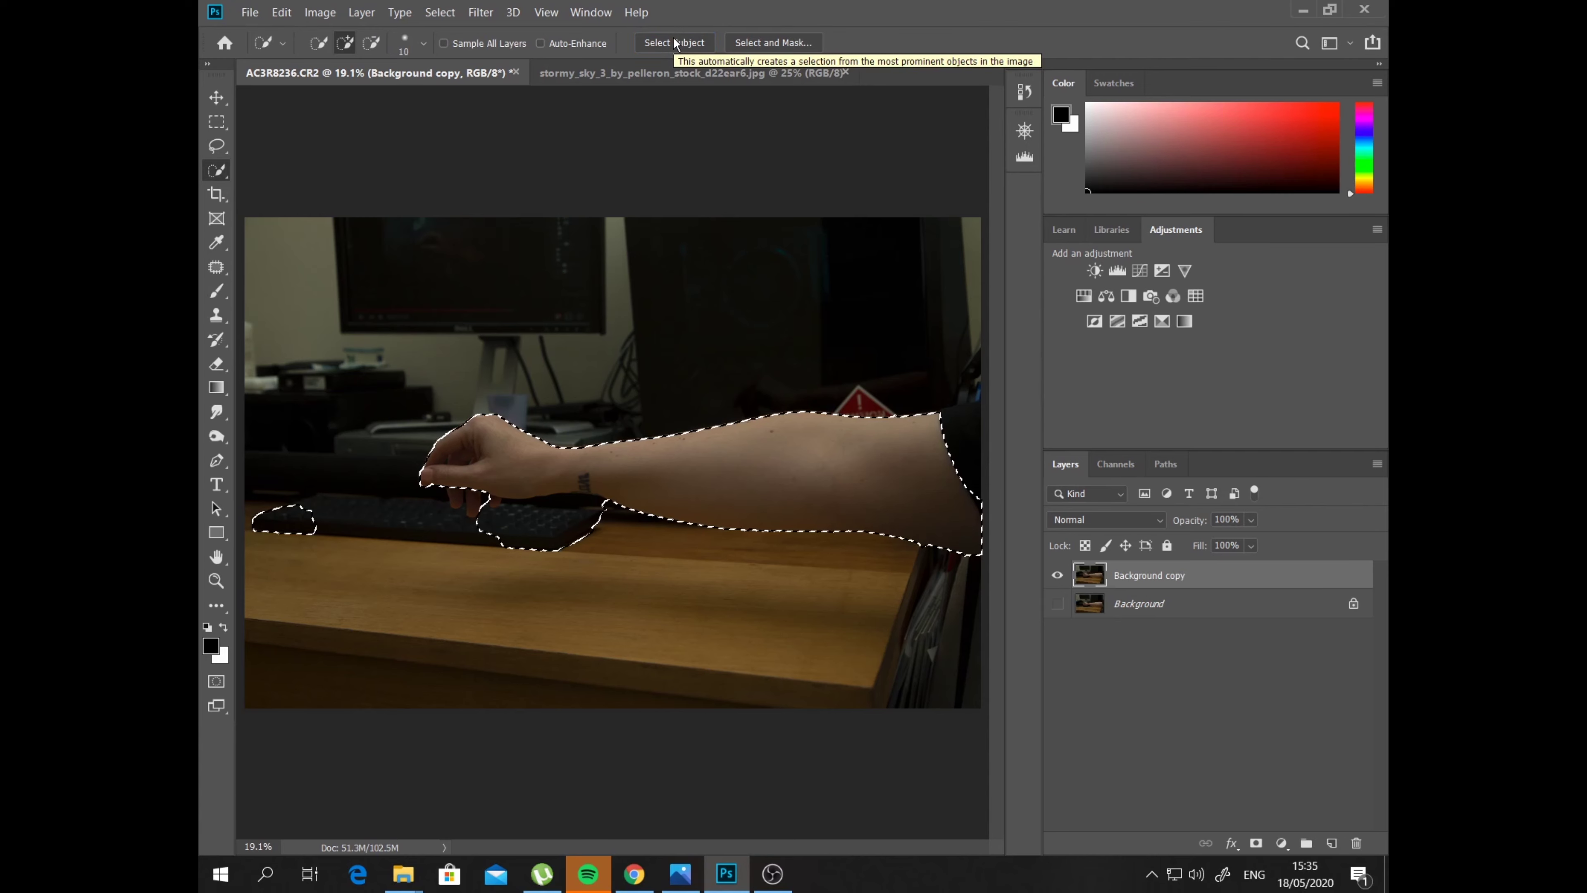
Subtract the stray left keyboard patch from the selection and zoom to 66.7% on the hand
drag(270, 537, 253, 512)
click(373, 43)
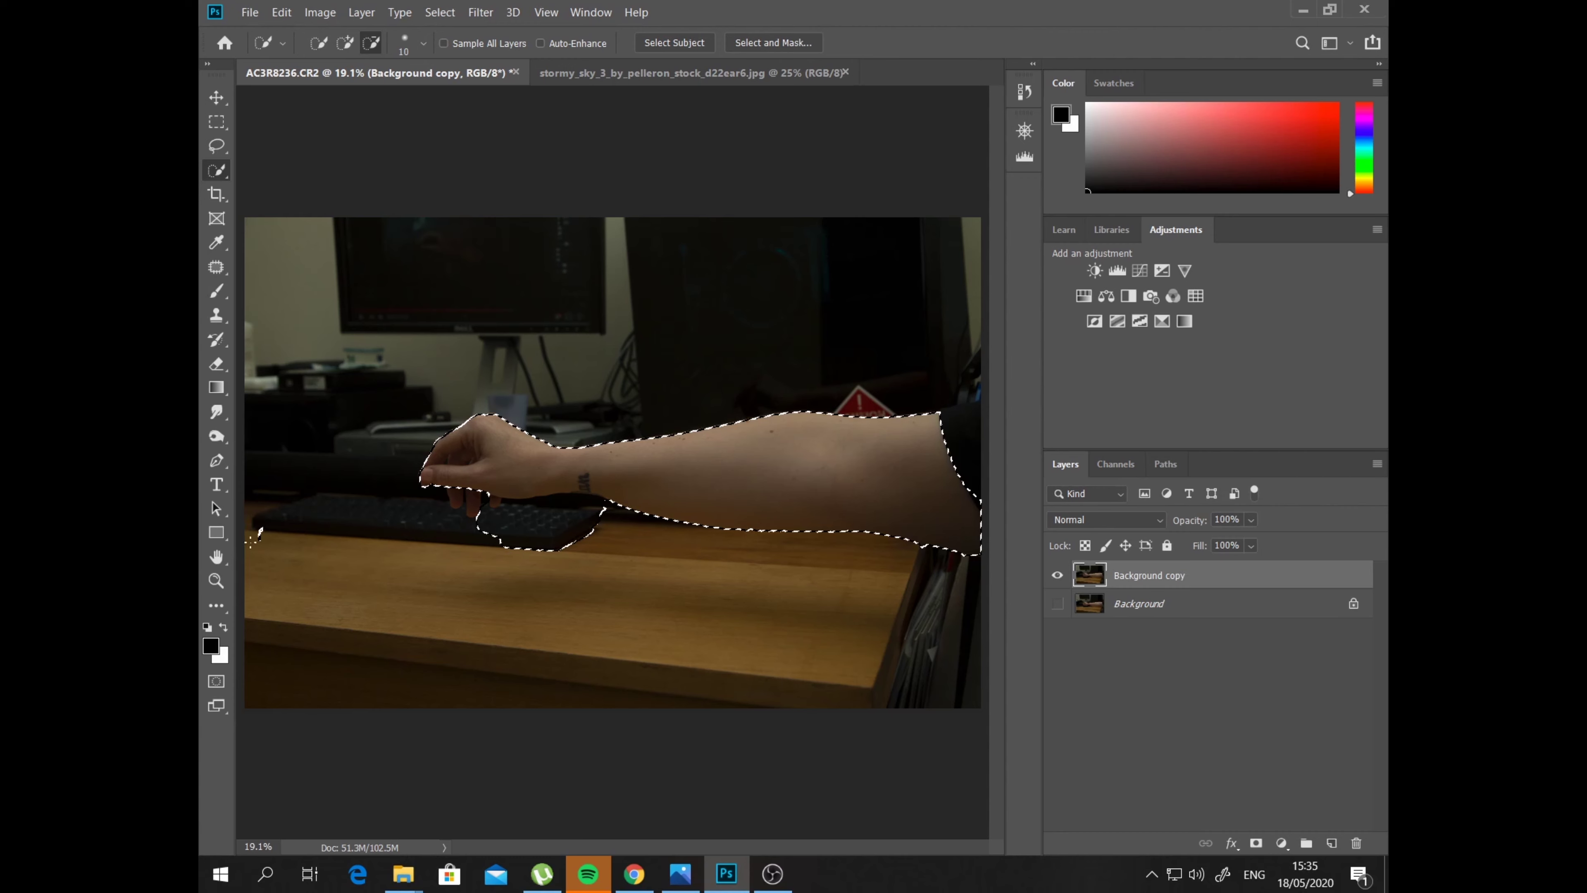
click(216, 581)
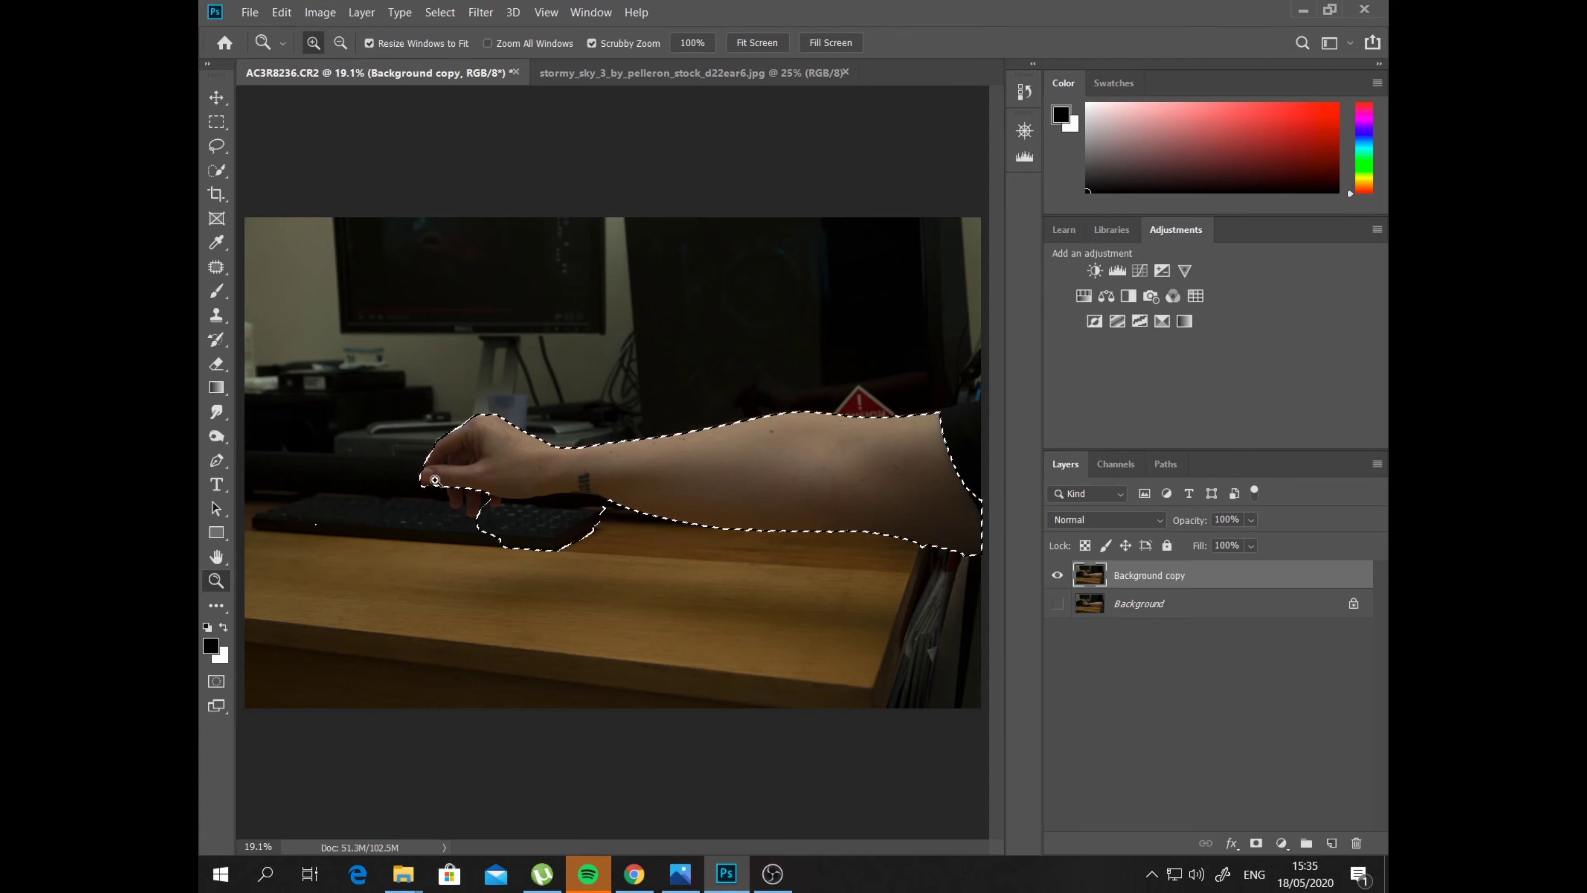
click(427, 467)
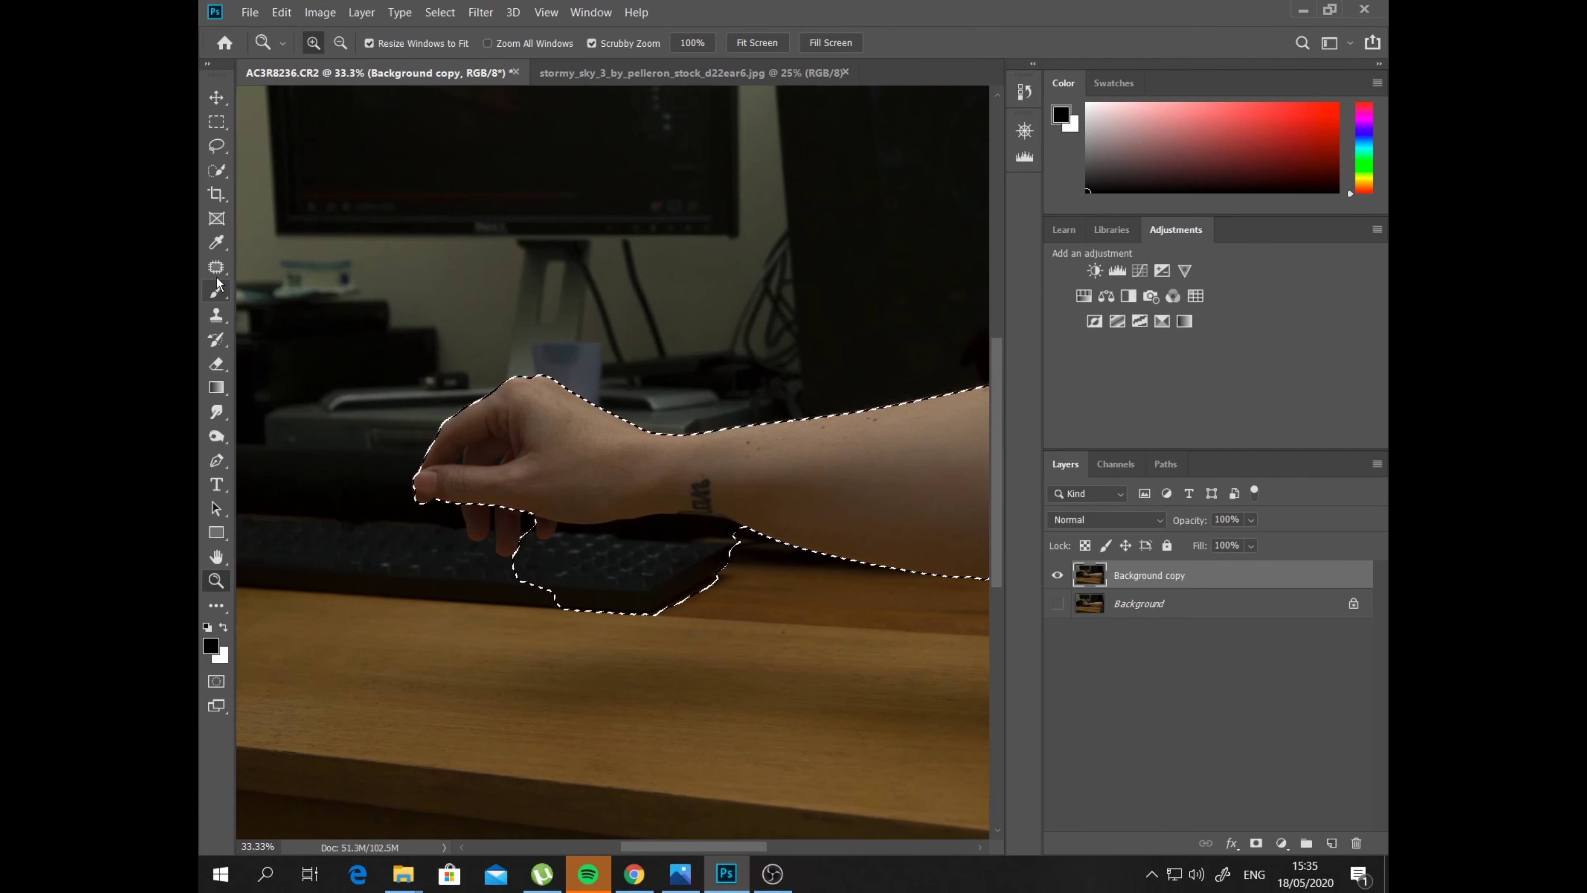
click(217, 170)
scroll(338, 563, left, 4)
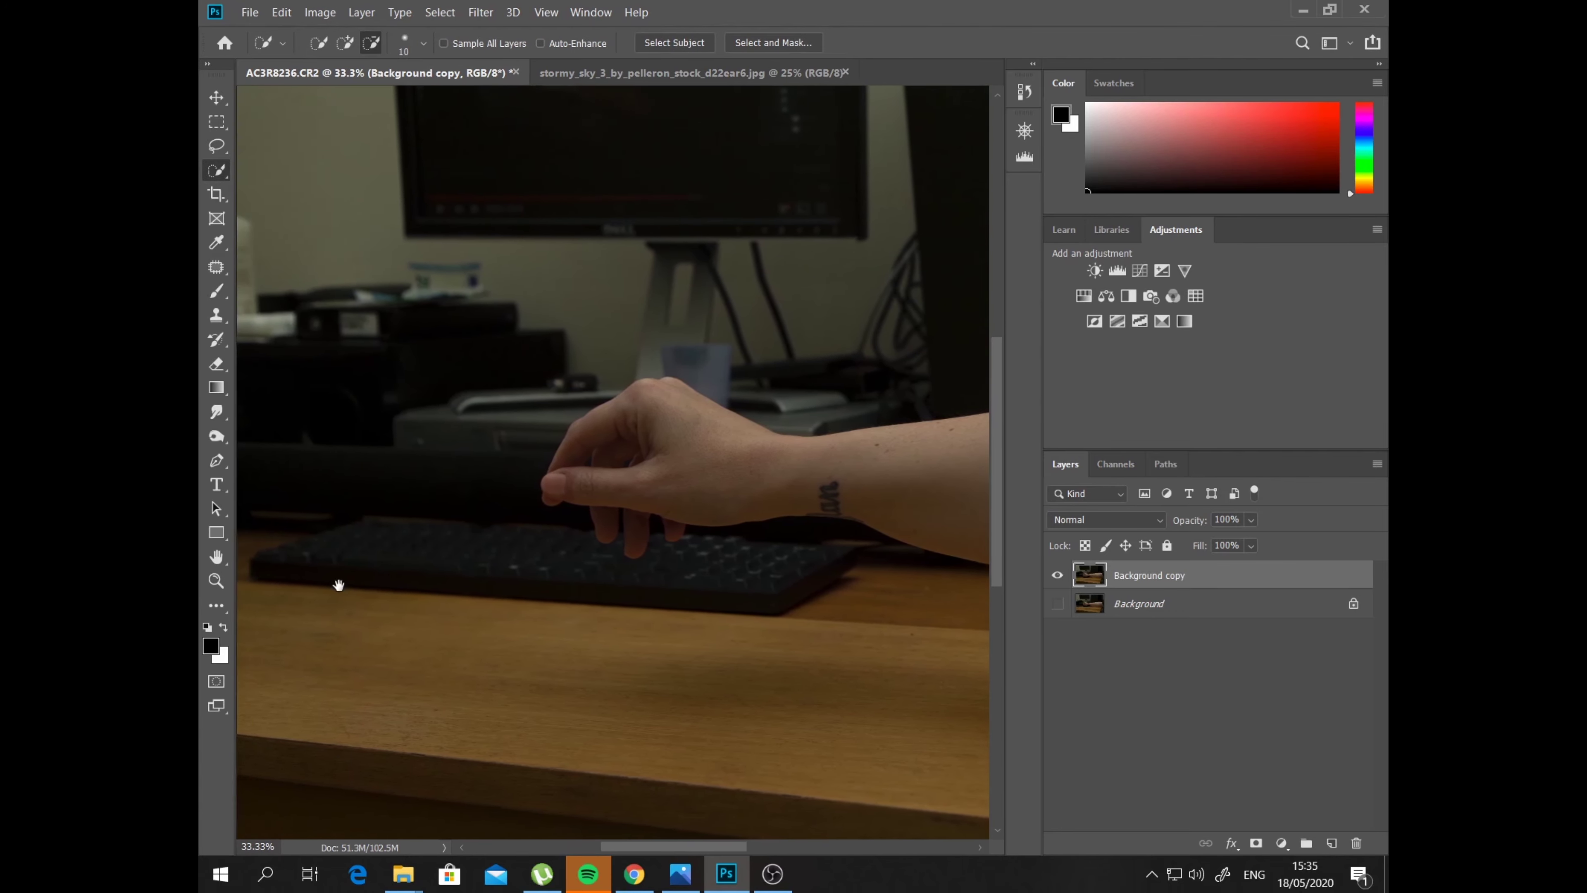
scroll(368, 557, left, 1)
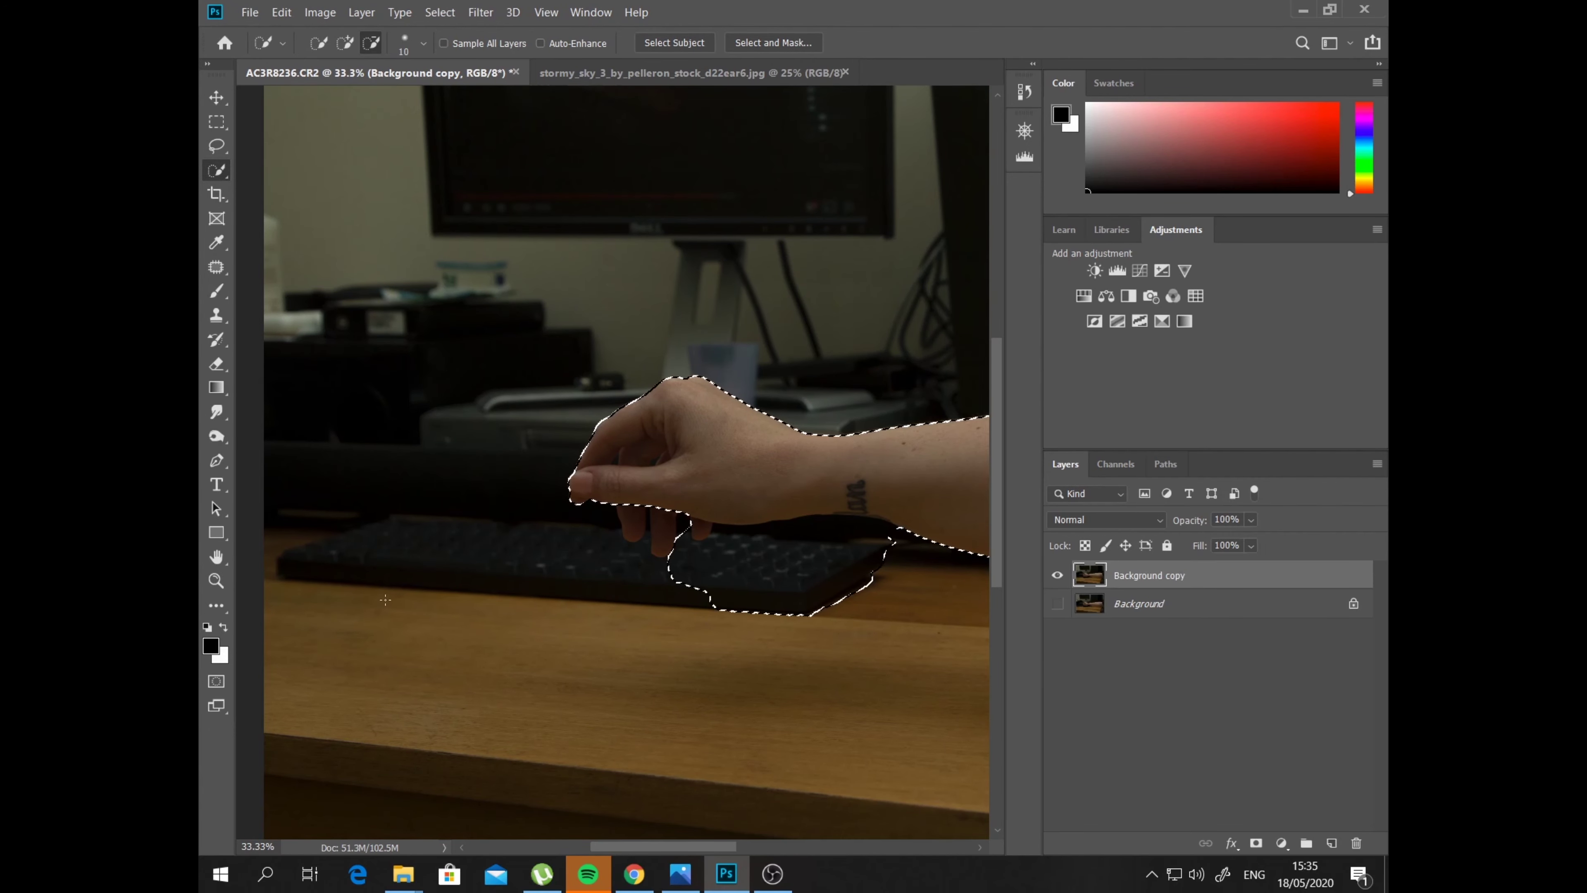
scroll(640, 576, right, 3)
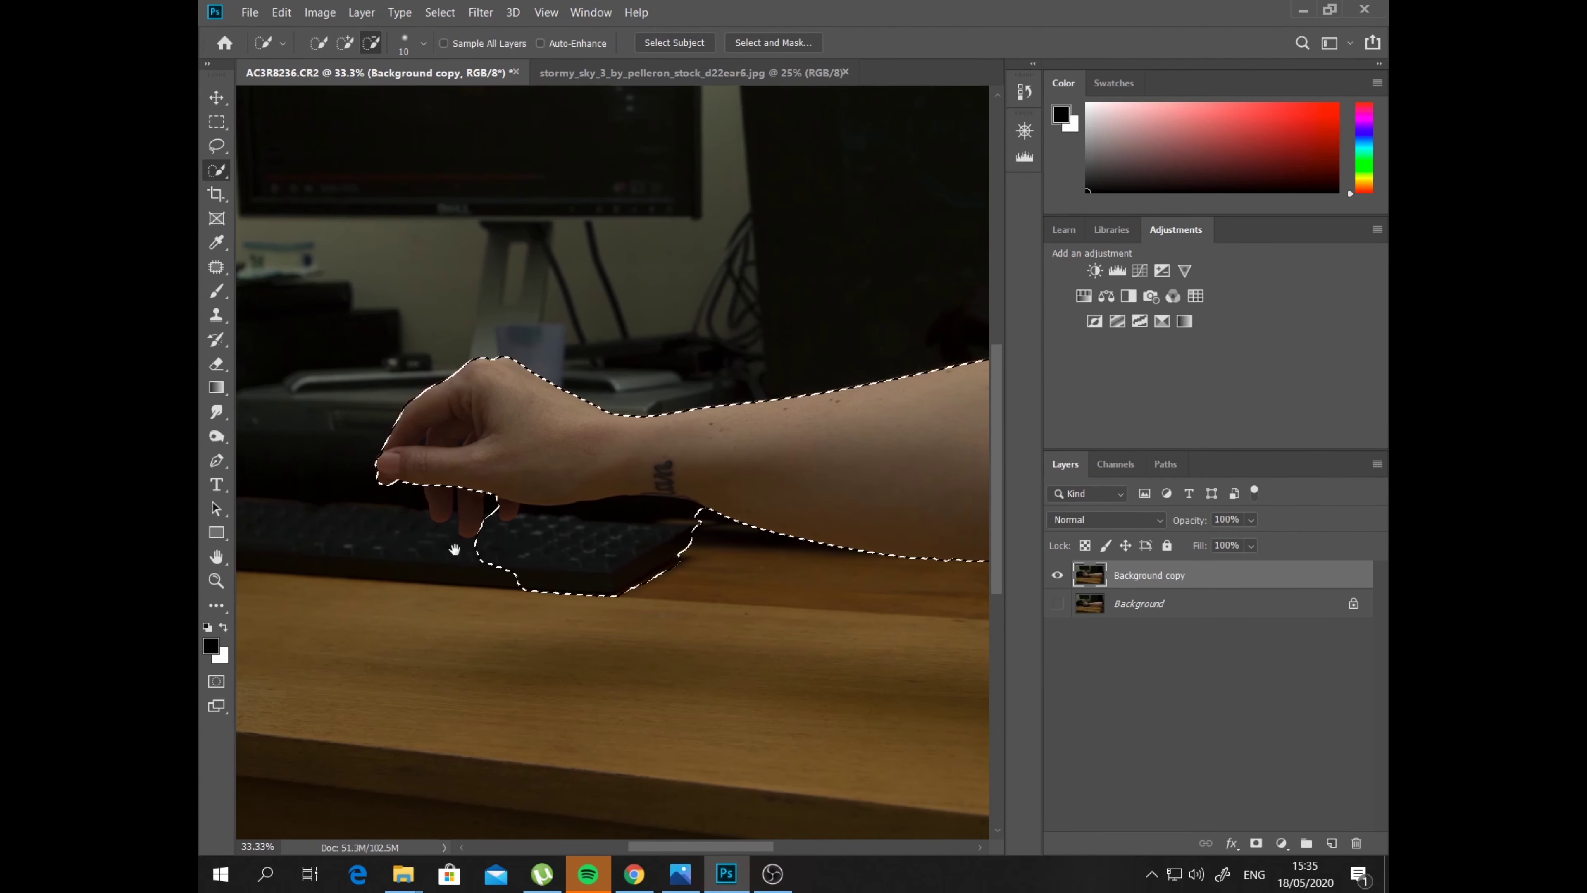
click(216, 580)
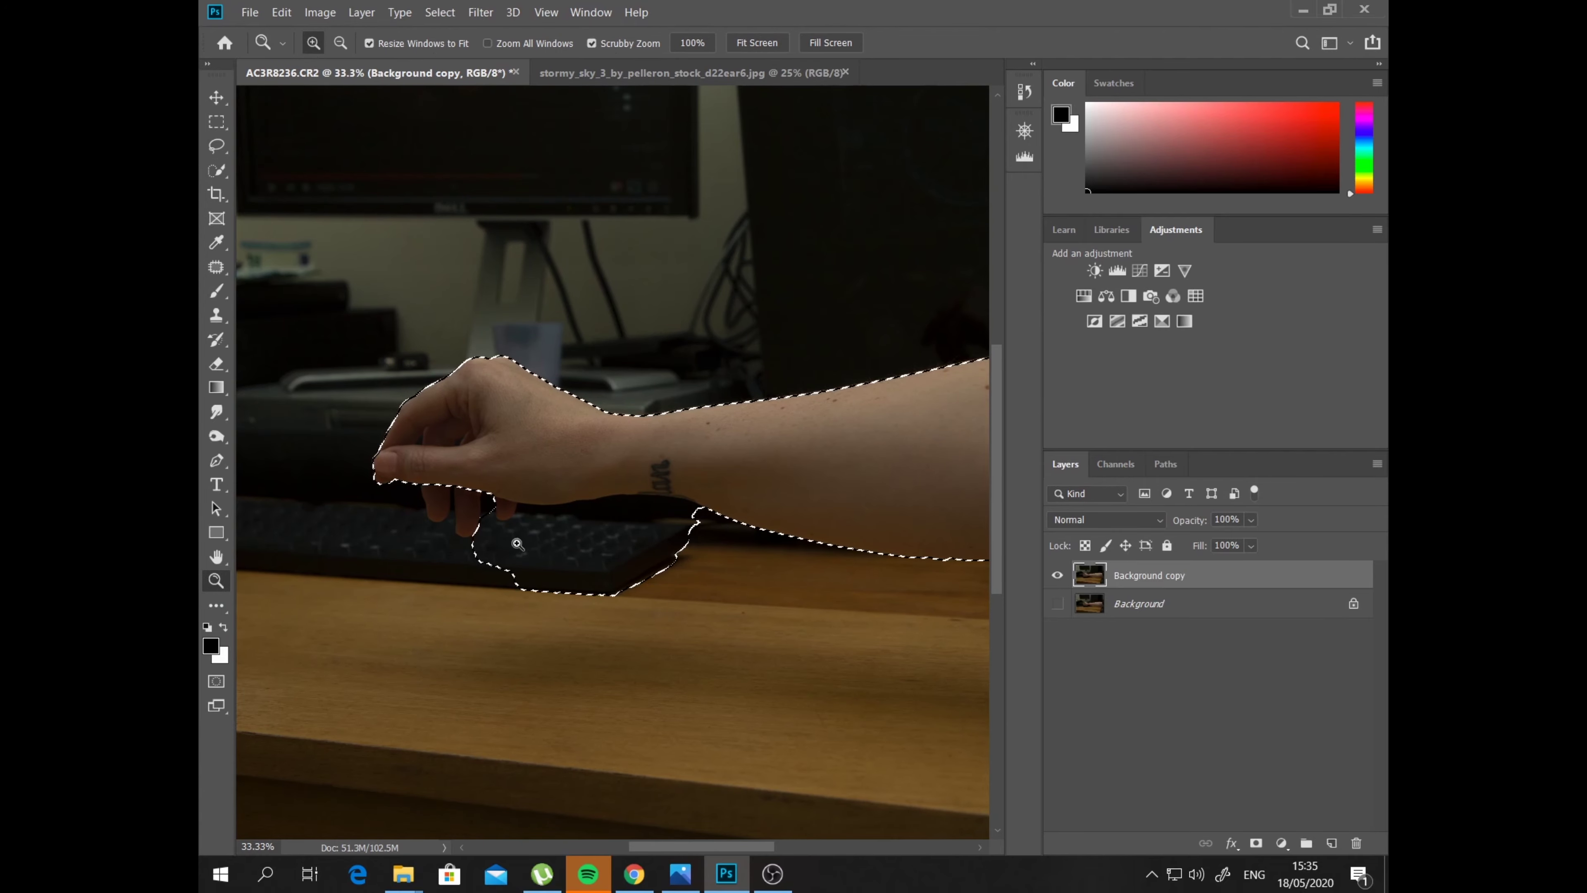
click(517, 543)
Subtract the keyboard below the hand and add the middle finger back to the selection
click(213, 192)
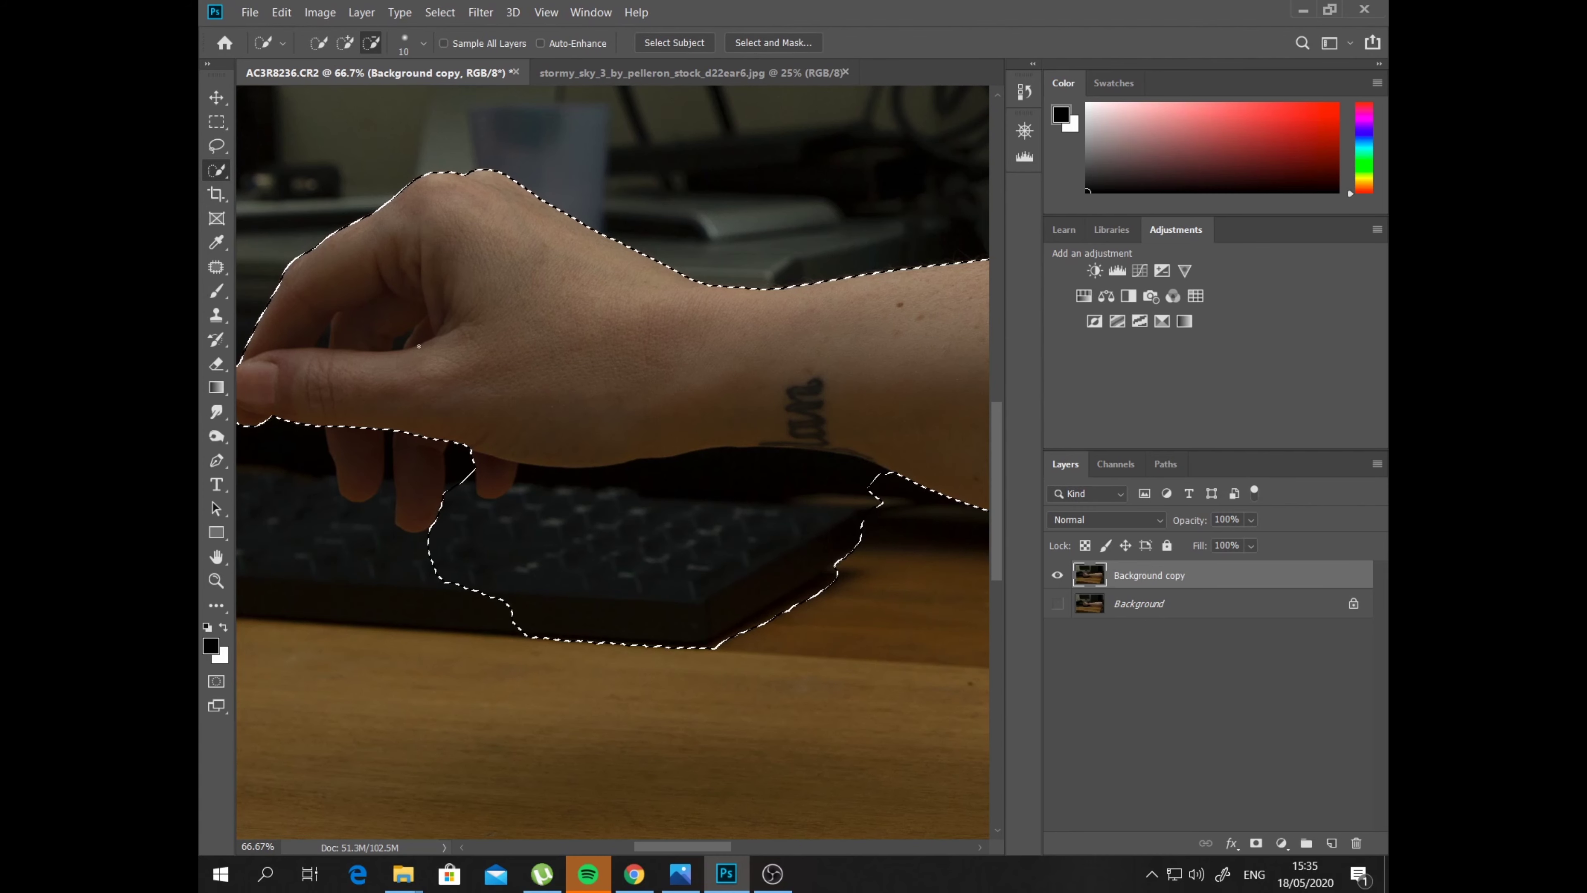
mouse_move(868, 503)
mouse_down()
mouse_move(785, 522)
mouse_move(839, 490)
mouse_up()
drag(812, 546, 671, 636)
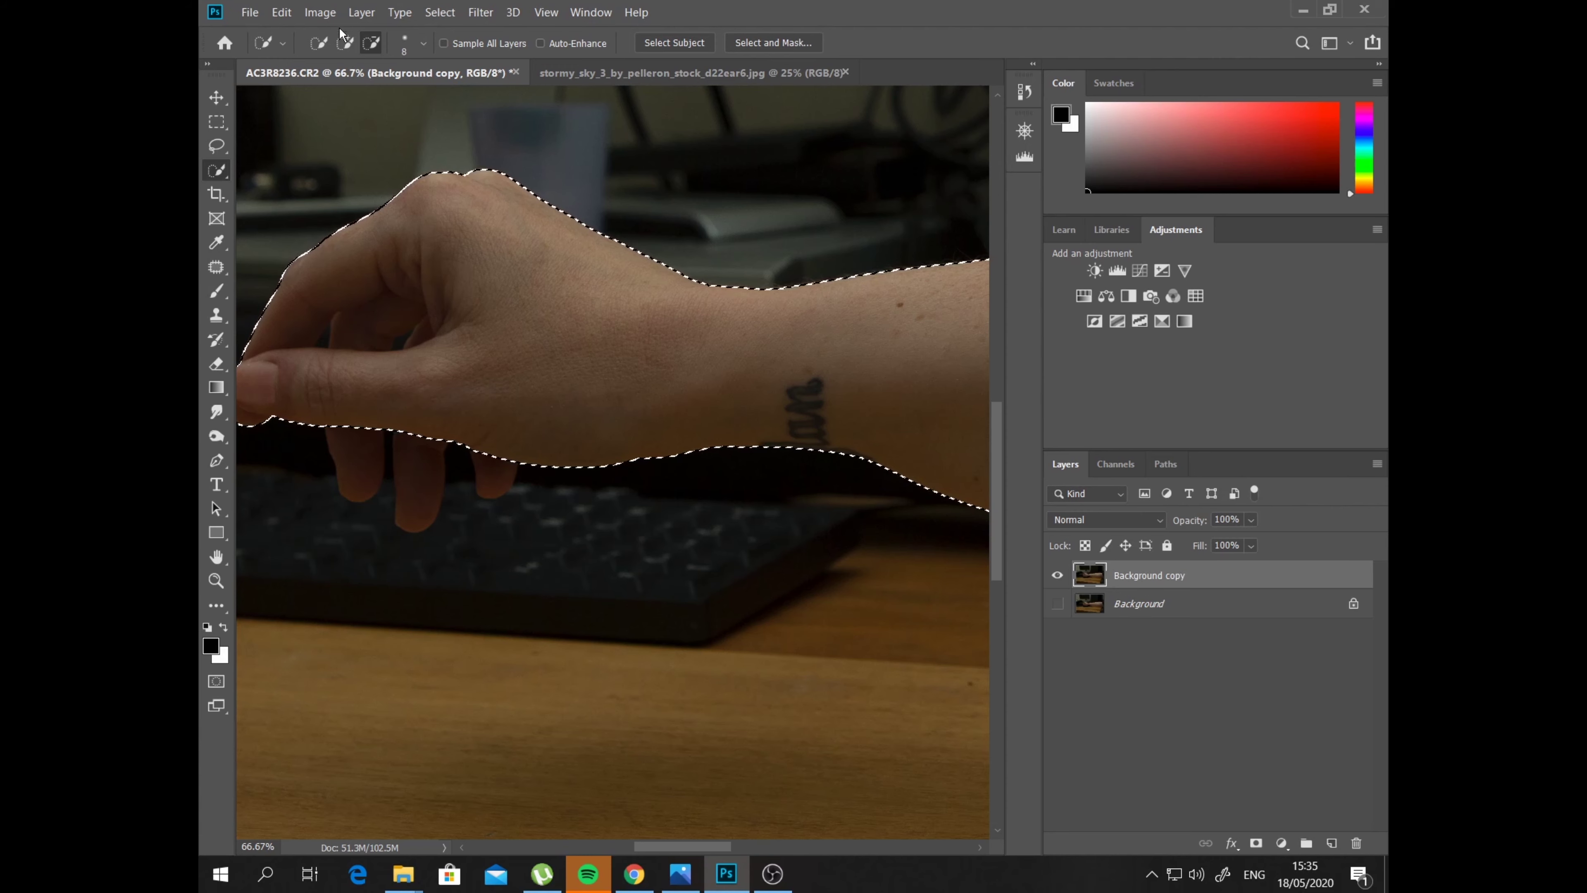
click(346, 43)
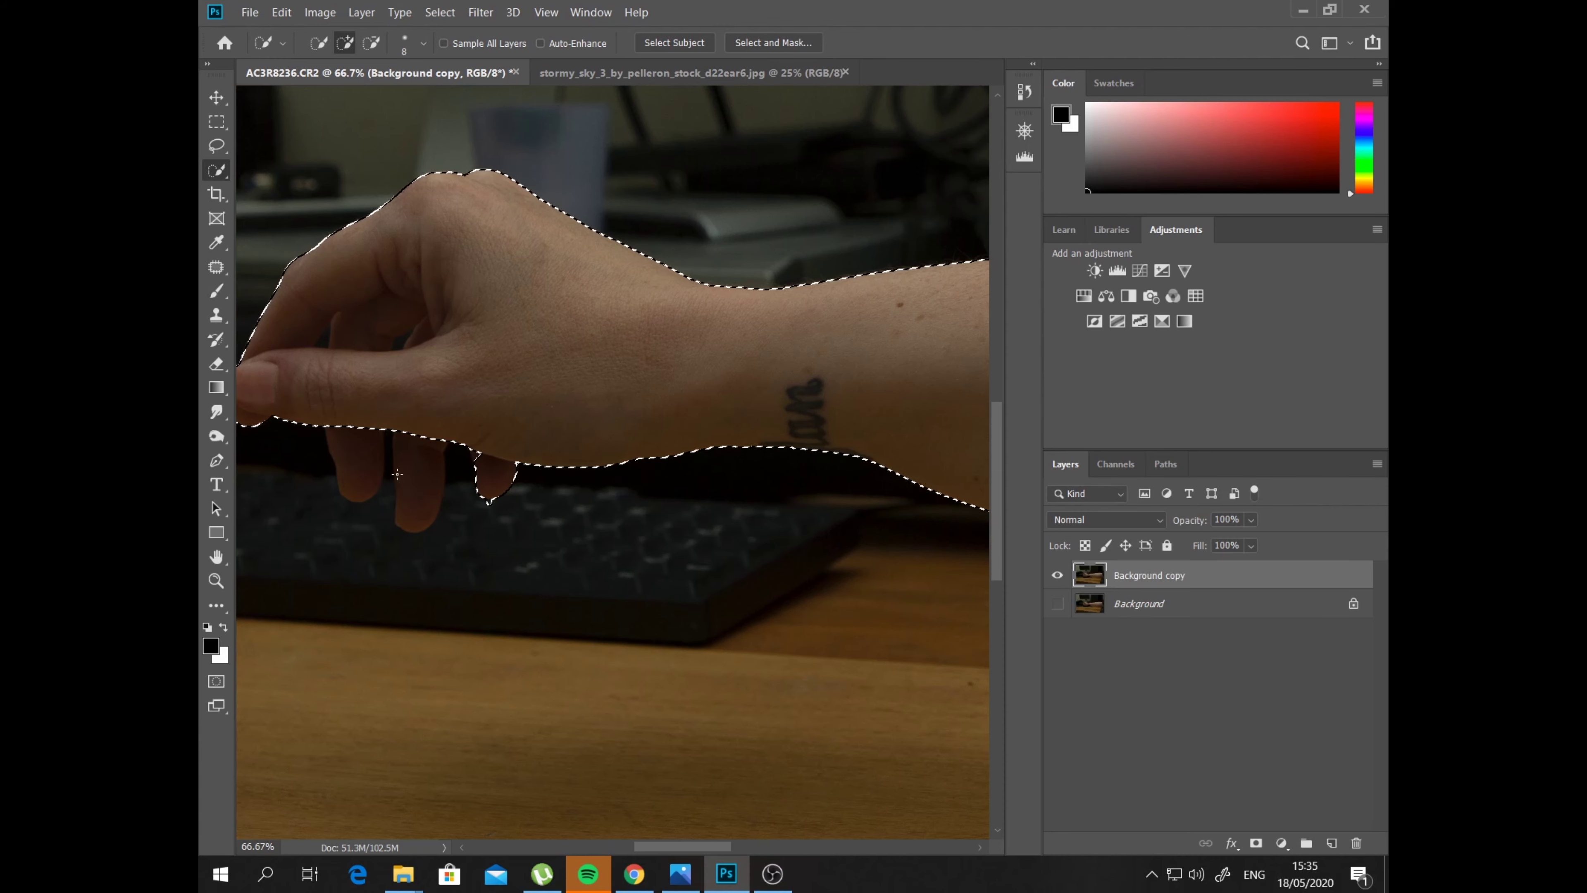
drag(408, 445, 429, 435)
click(370, 45)
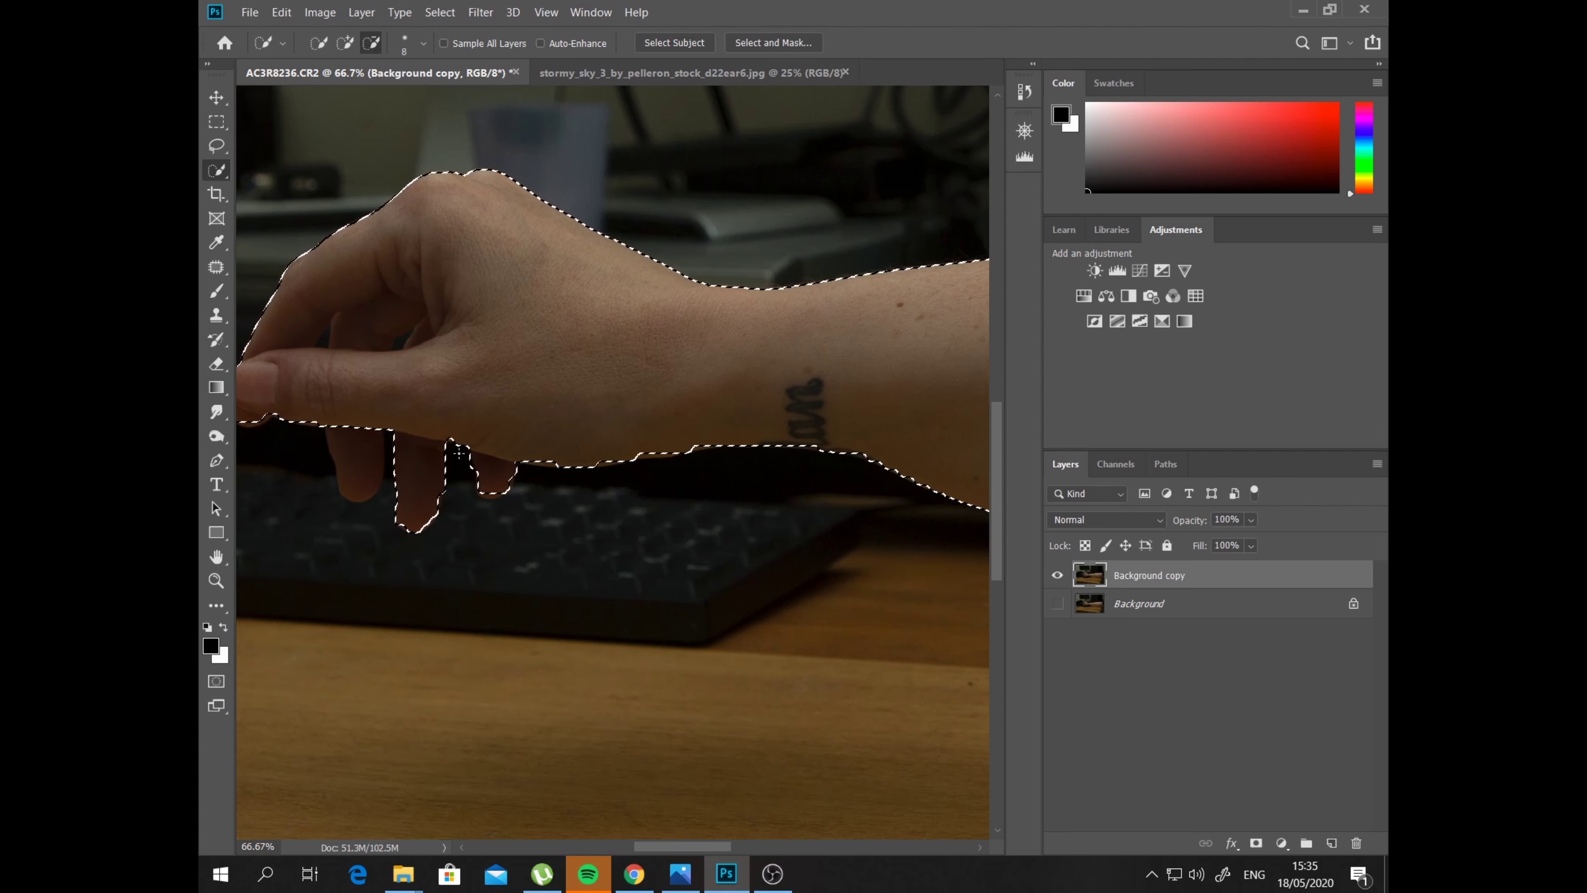
Extend the selection over the lower finger and open Select and Mask
click(345, 43)
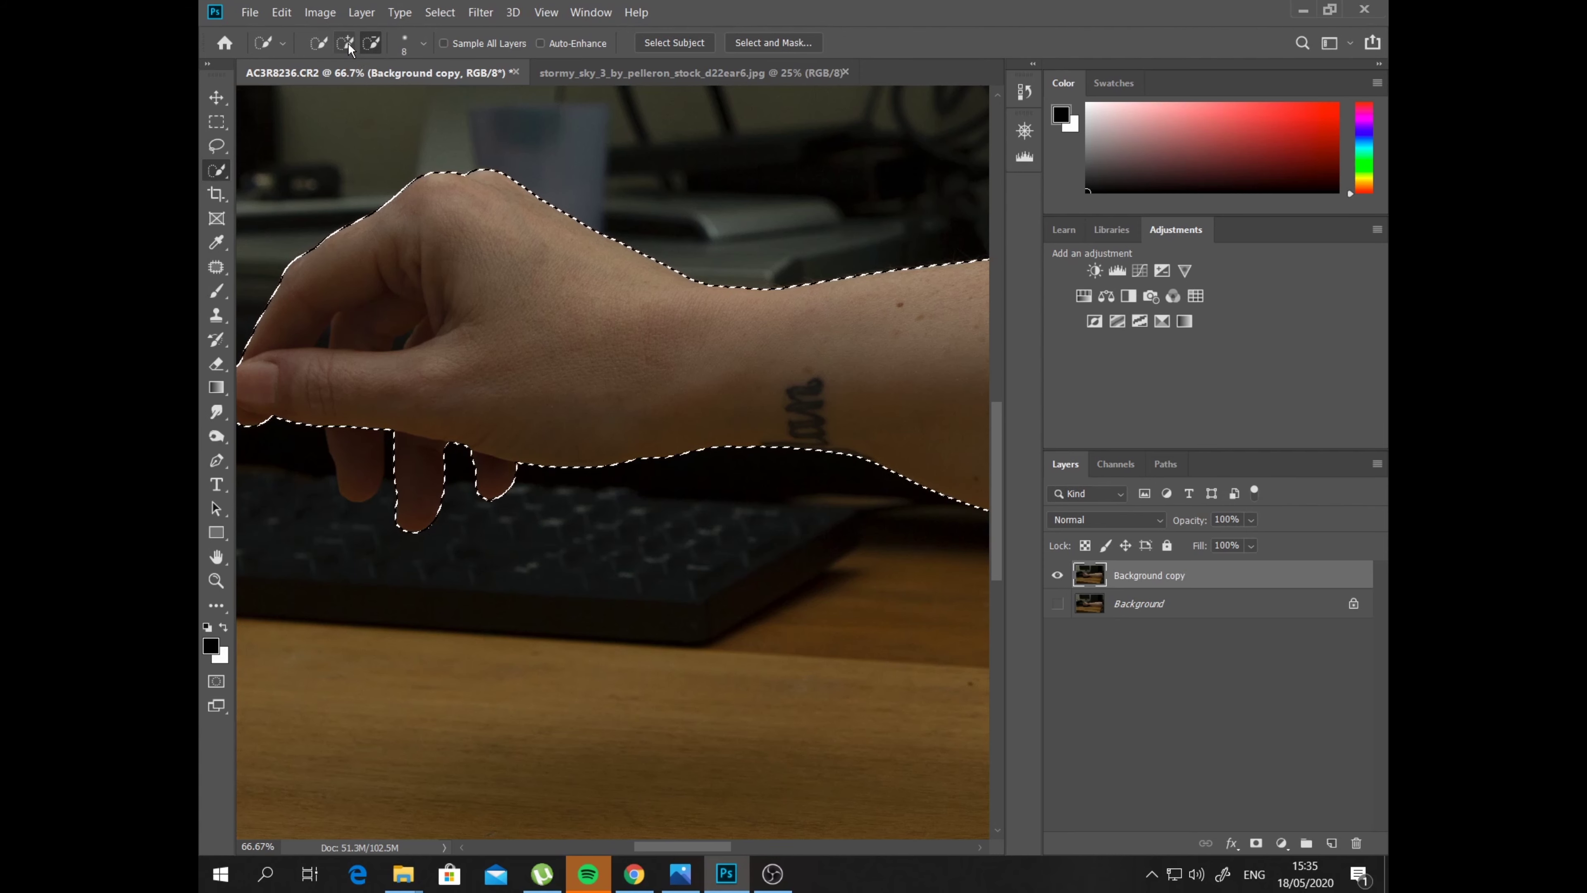
drag(330, 428, 392, 430)
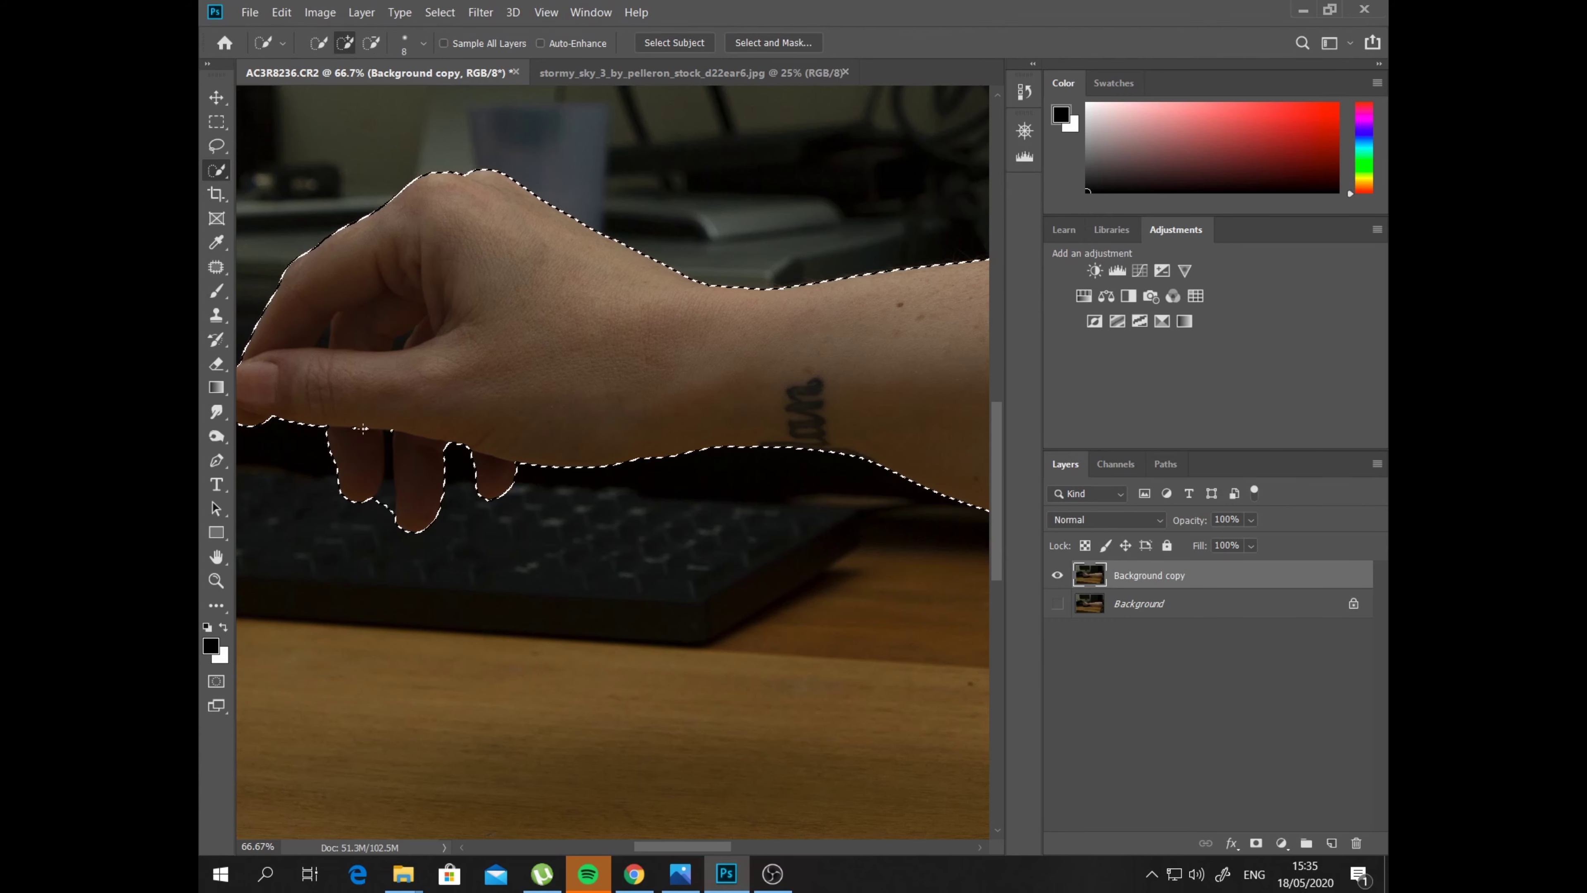
click(371, 43)
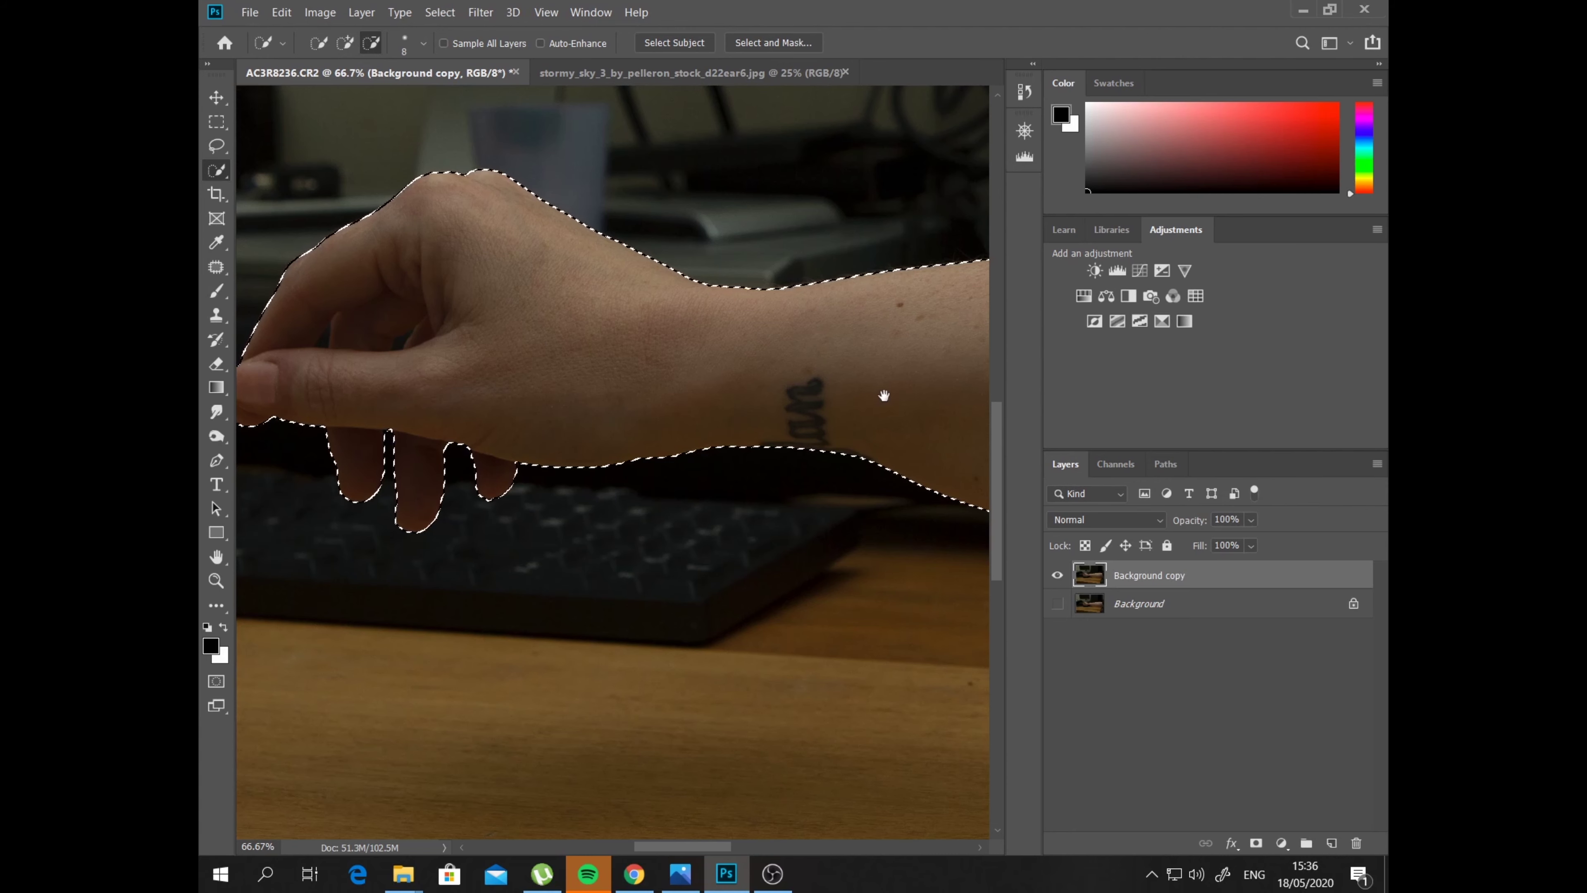
mouse_move(882, 393)
mouse_down()
mouse_move(764, 303)
mouse_move(701, 318)
mouse_move(744, 379)
mouse_up()
click(345, 43)
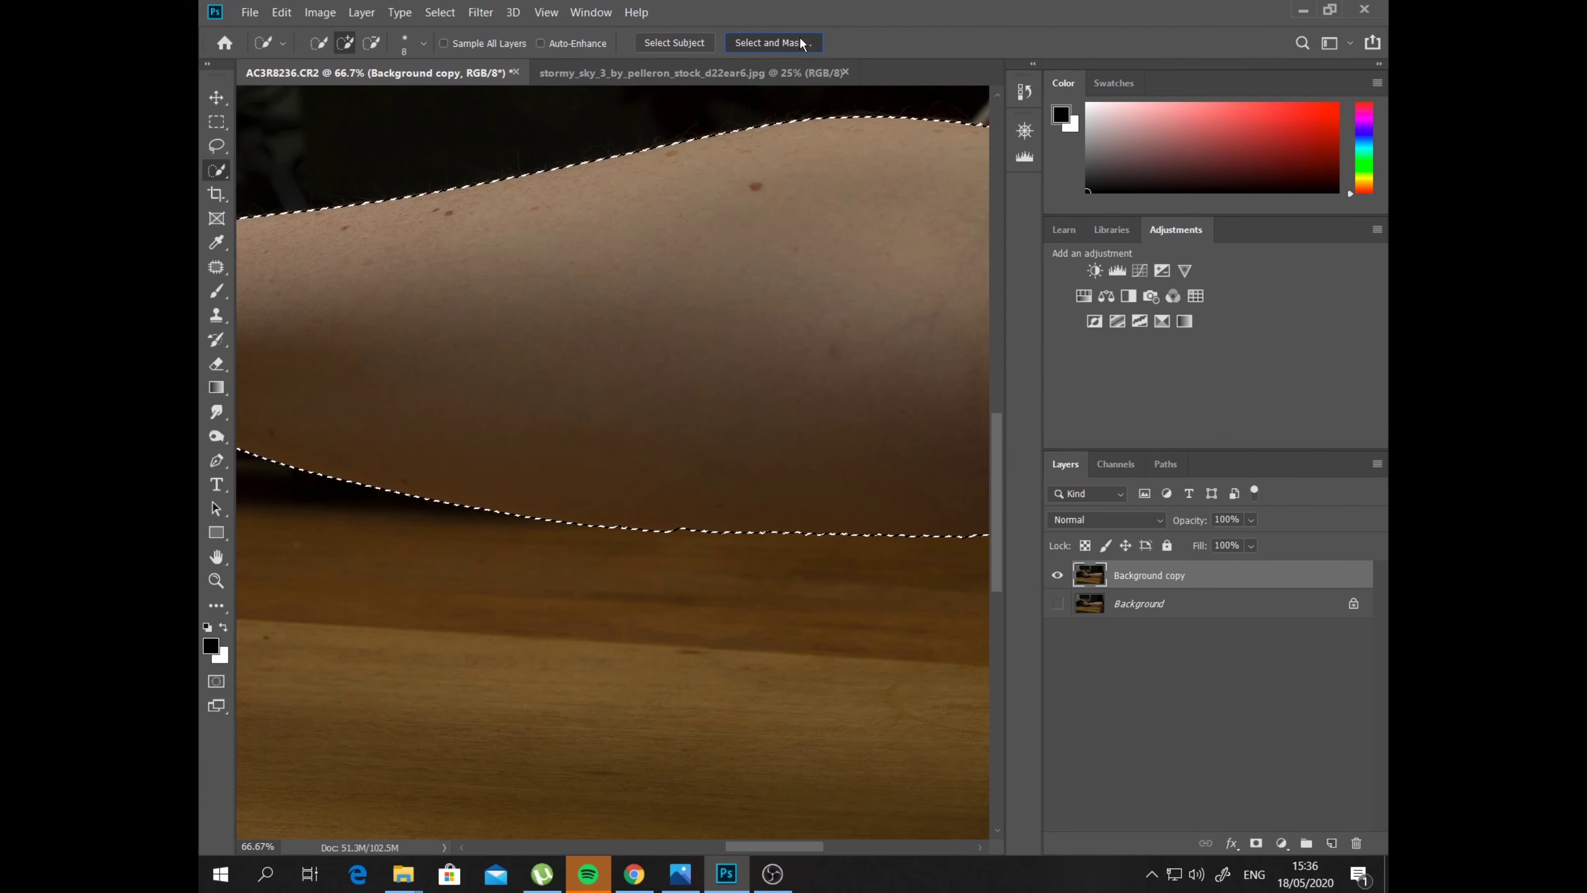
click(773, 43)
drag(715, 435, 953, 467)
Turn on high quality preview and brush the arm edges with the Refine Edge tool
click(1233, 131)
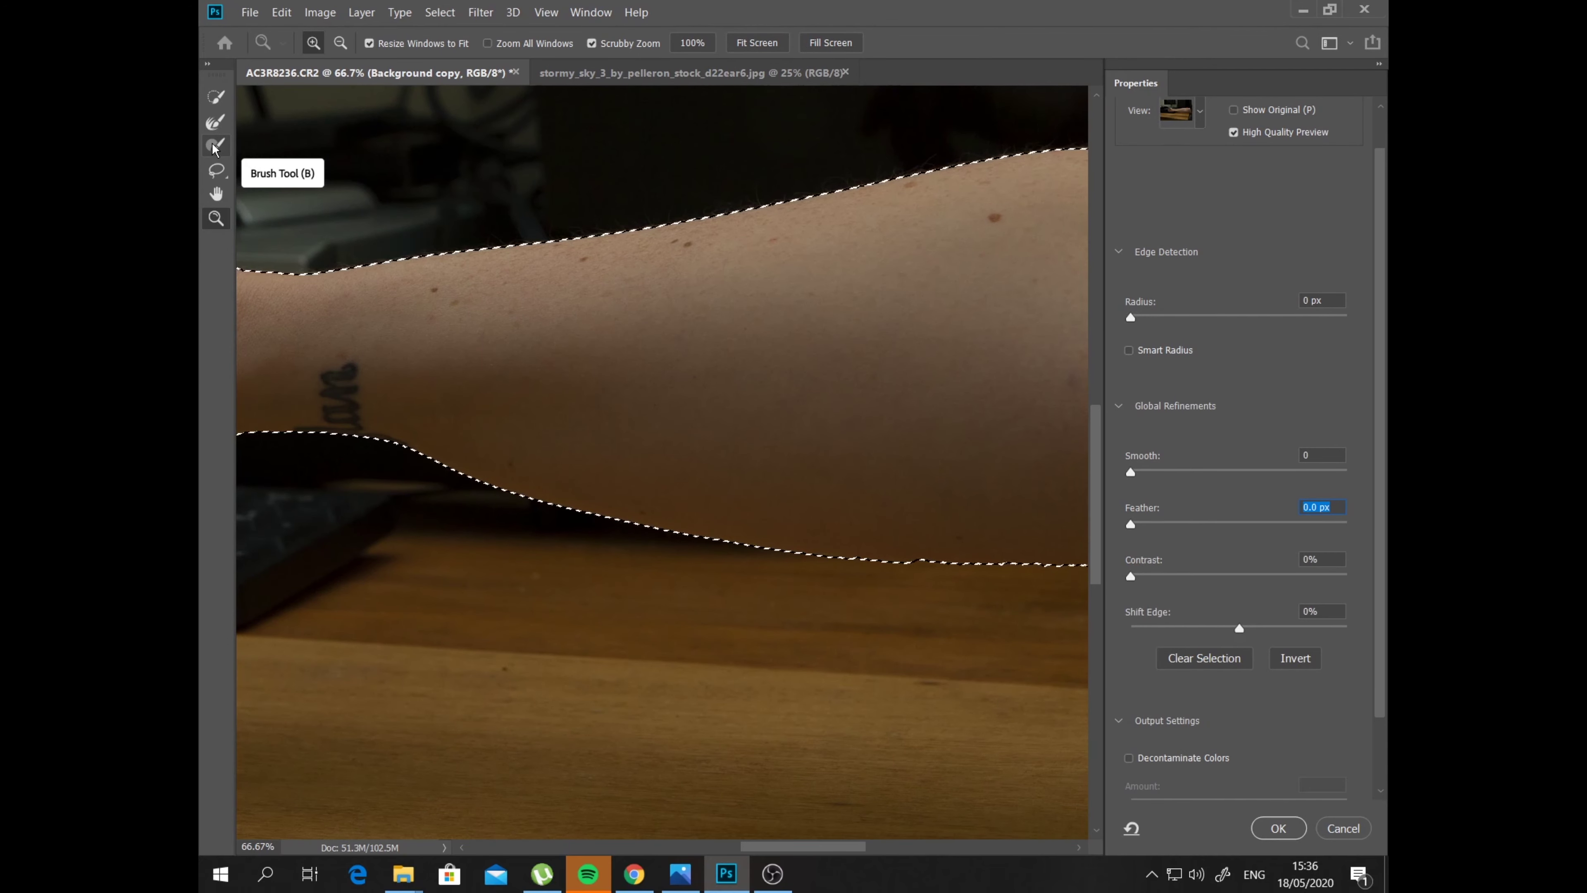
click(215, 121)
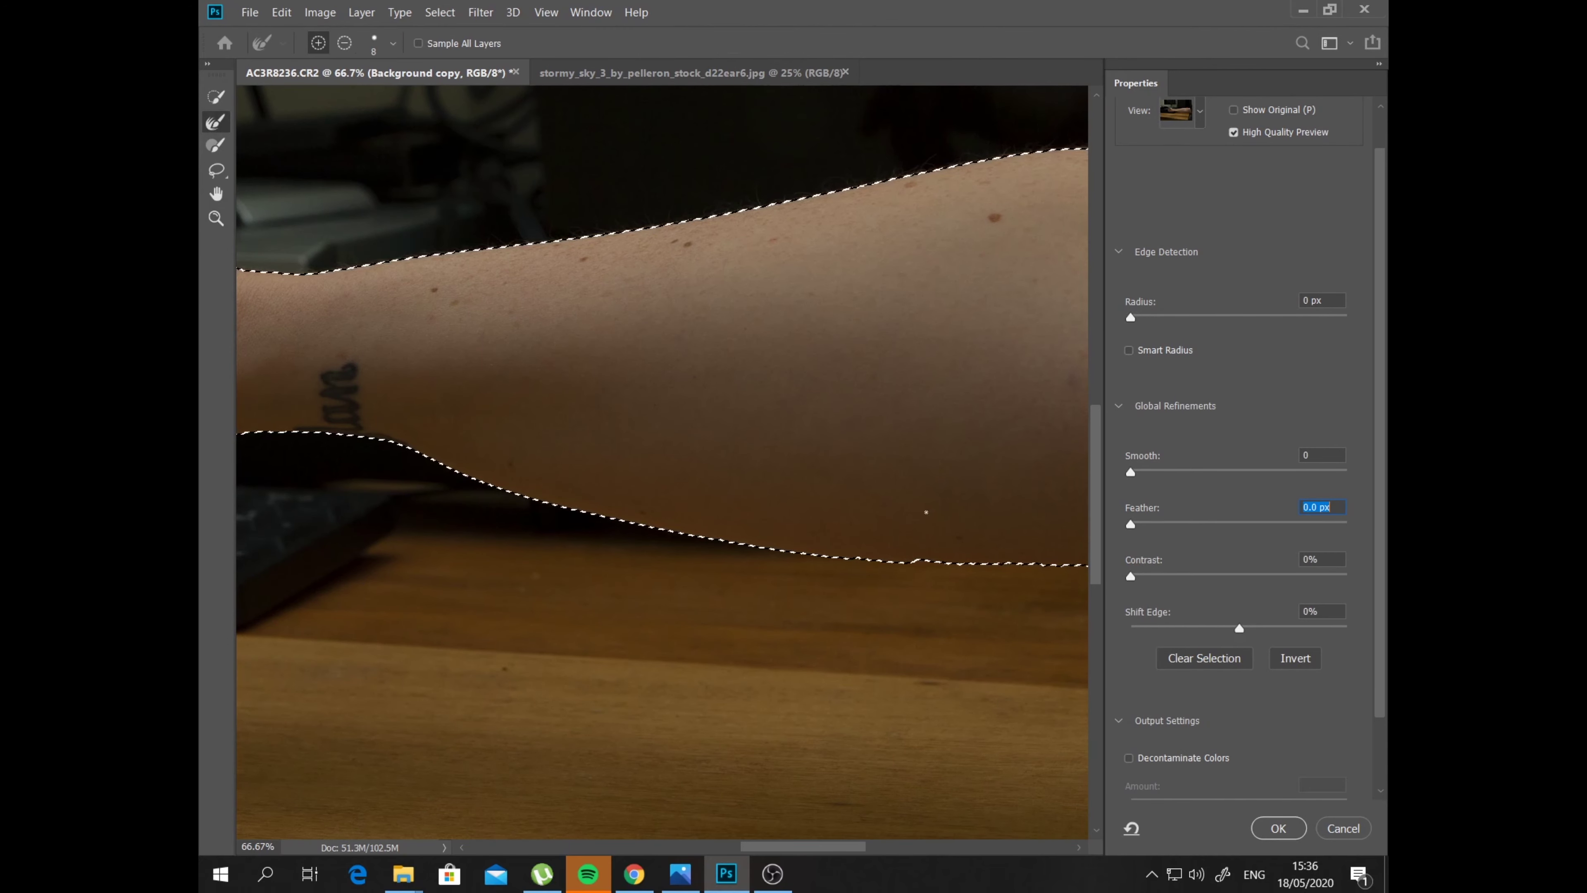
mouse_move(925, 517)
mouse_down()
mouse_move(852, 535)
mouse_move(482, 478)
mouse_move(437, 487)
mouse_up()
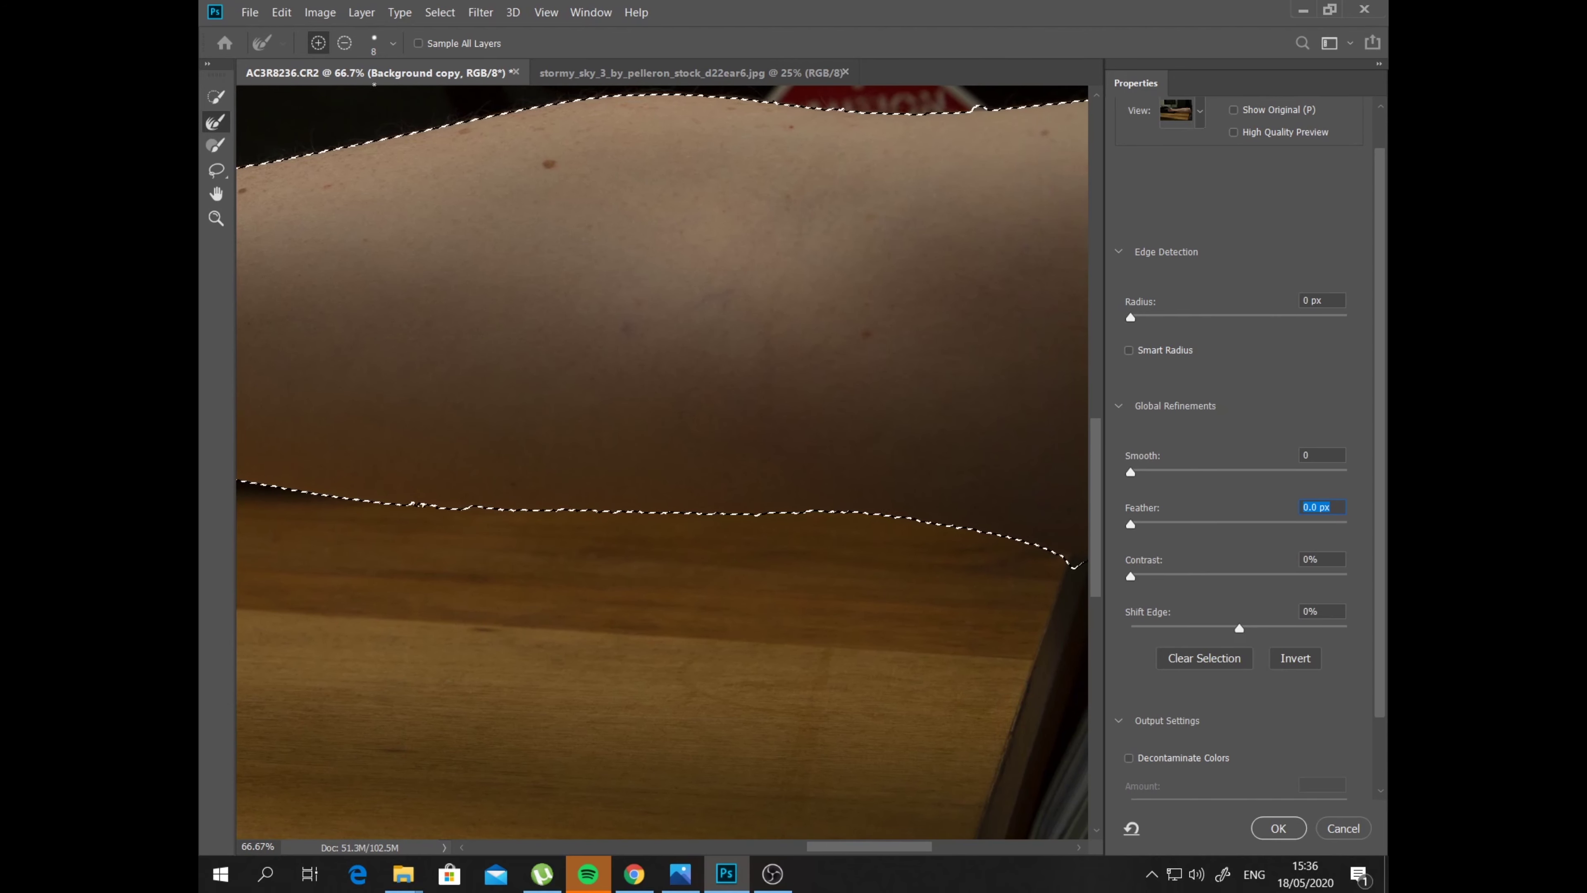
key(alt)
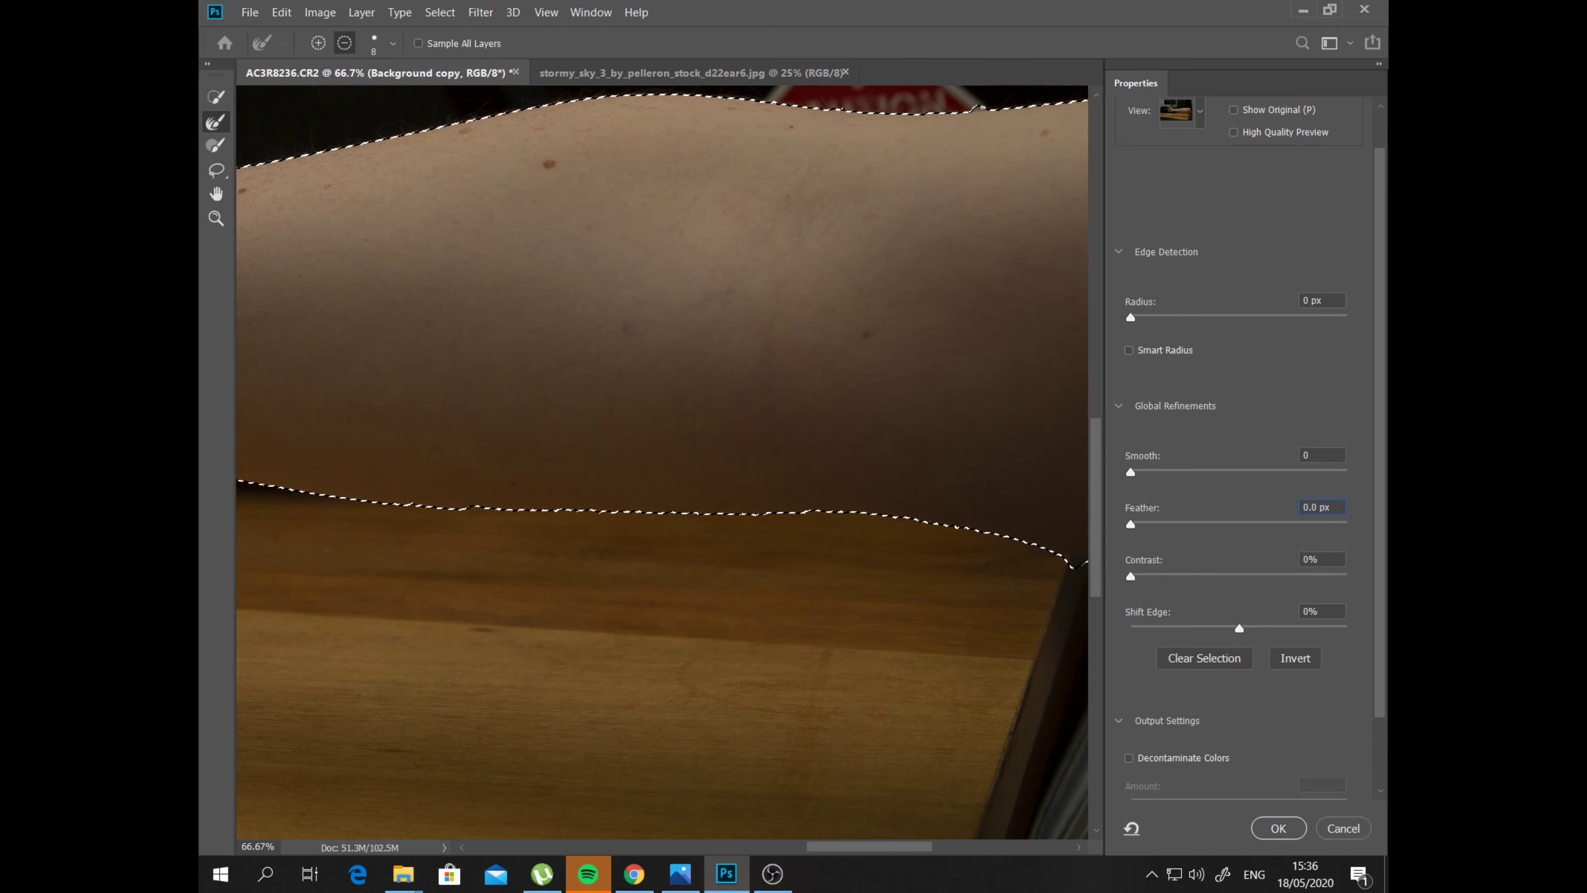
click(319, 42)
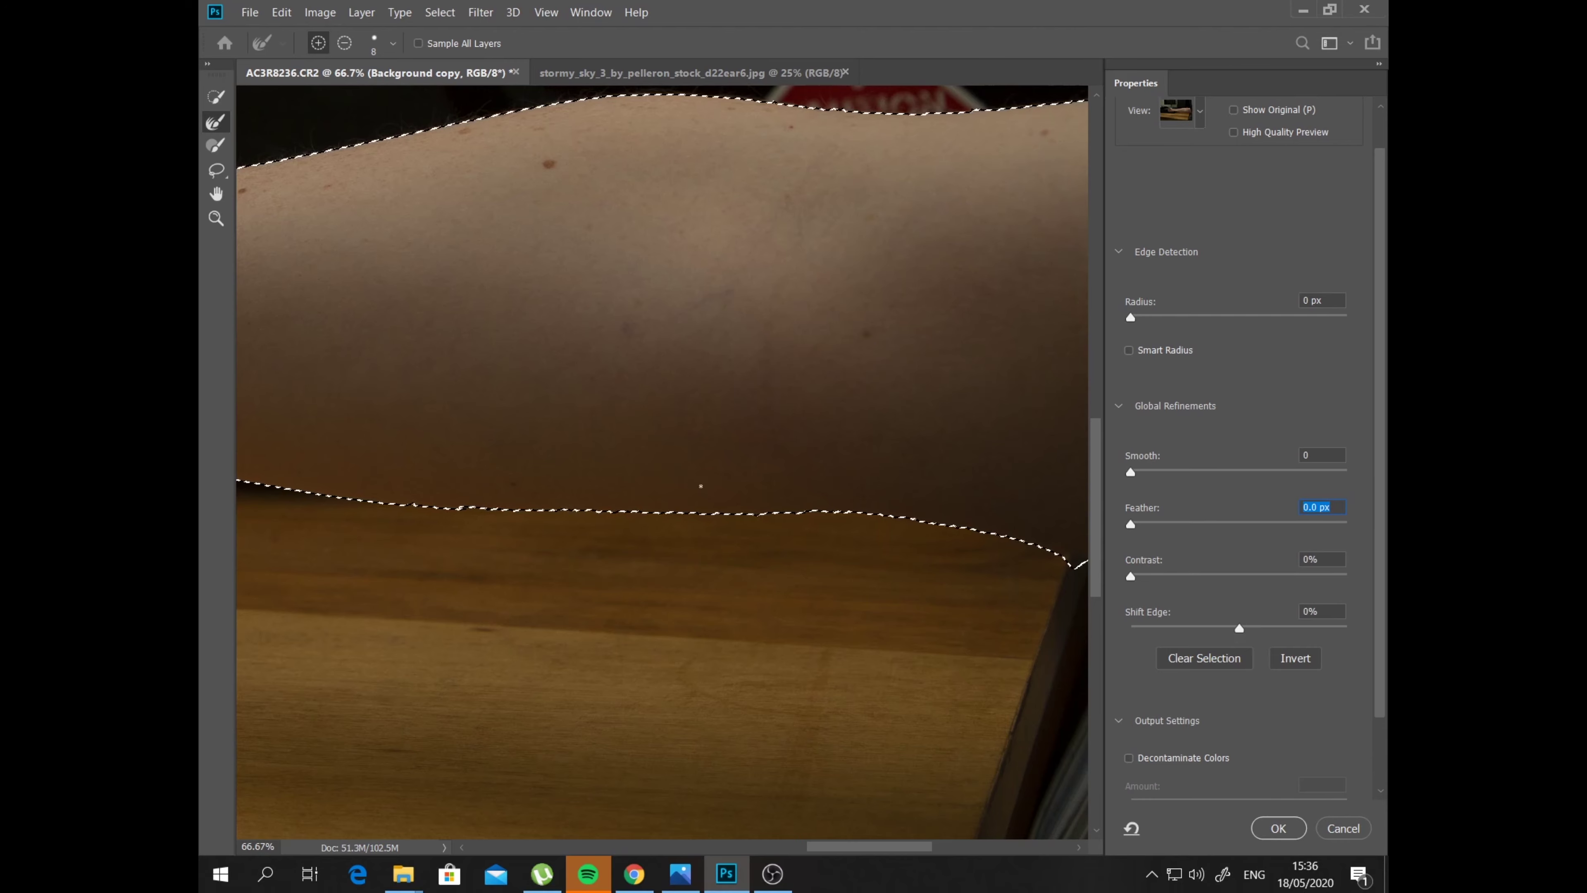
mouse_move(540, 461)
mouse_down()
mouse_move(797, 577)
mouse_move(861, 539)
mouse_up()
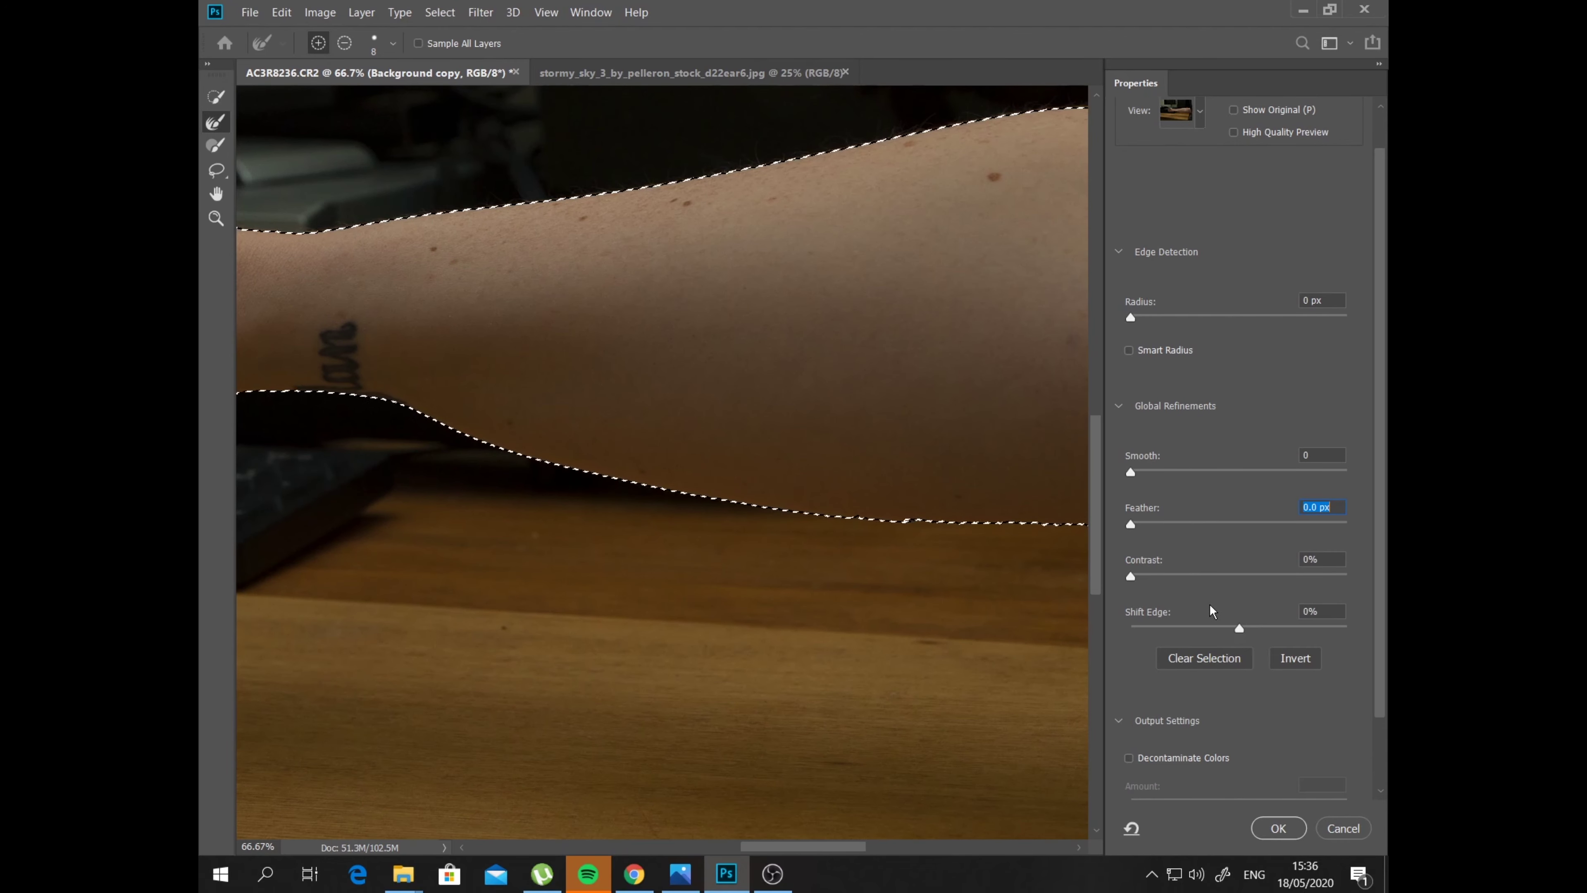
Set Radius 1 px, Smooth 2, Feather 0.3 px and Shift Edge +5%, then apply
click(1133, 317)
drag(1133, 524, 1136, 524)
click(1245, 627)
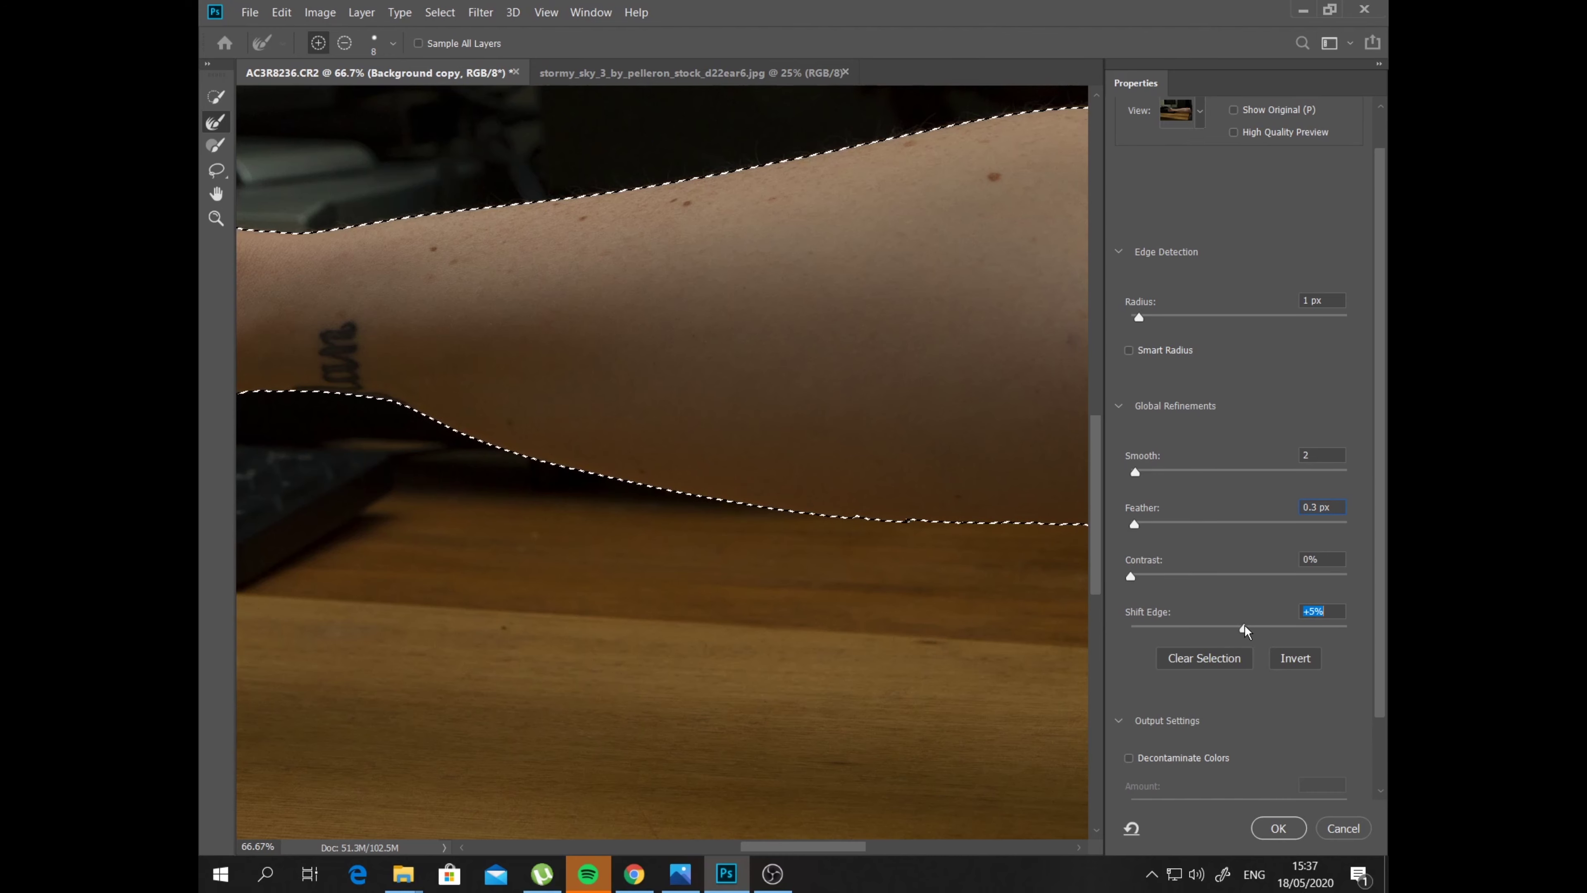
click(1278, 829)
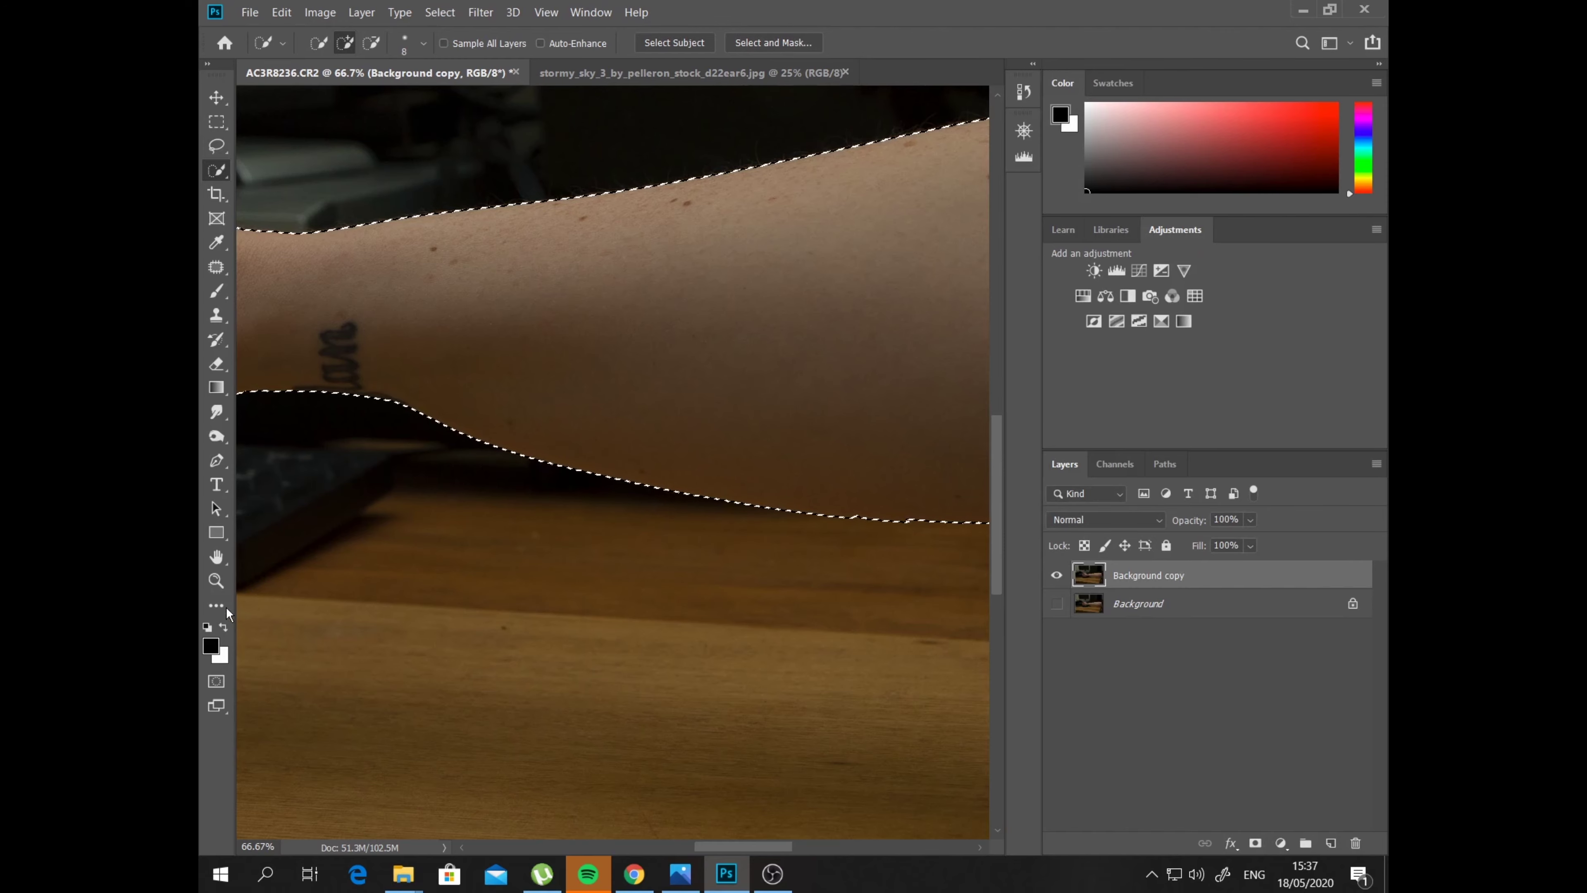
Zoom out to 25% and turn the arm selection into a layer mask
click(217, 581)
click(340, 43)
click(539, 420)
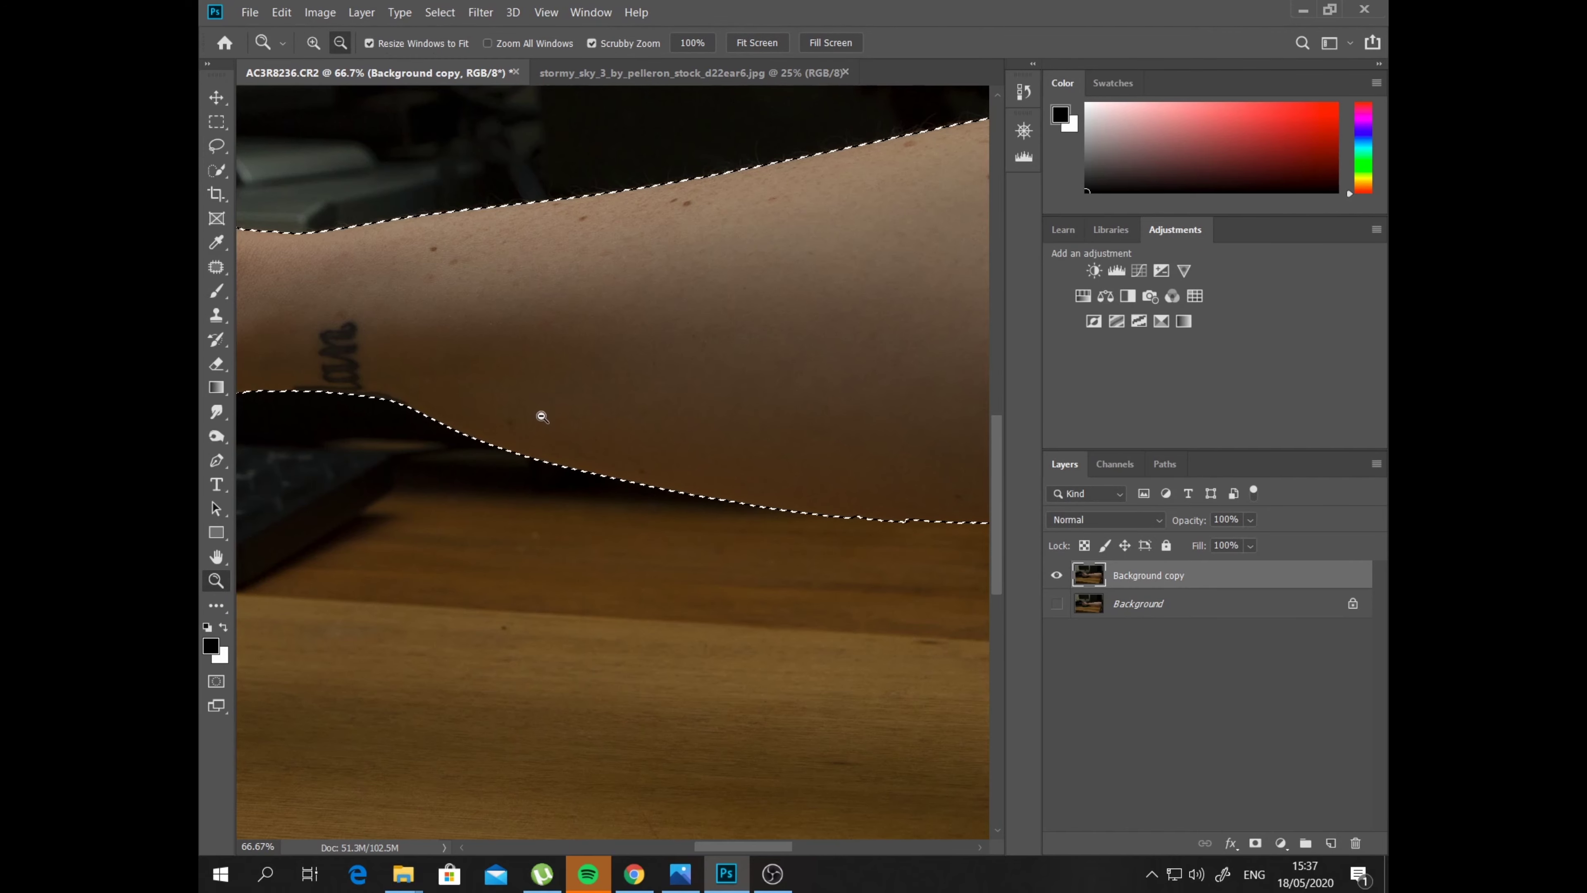
click(539, 420)
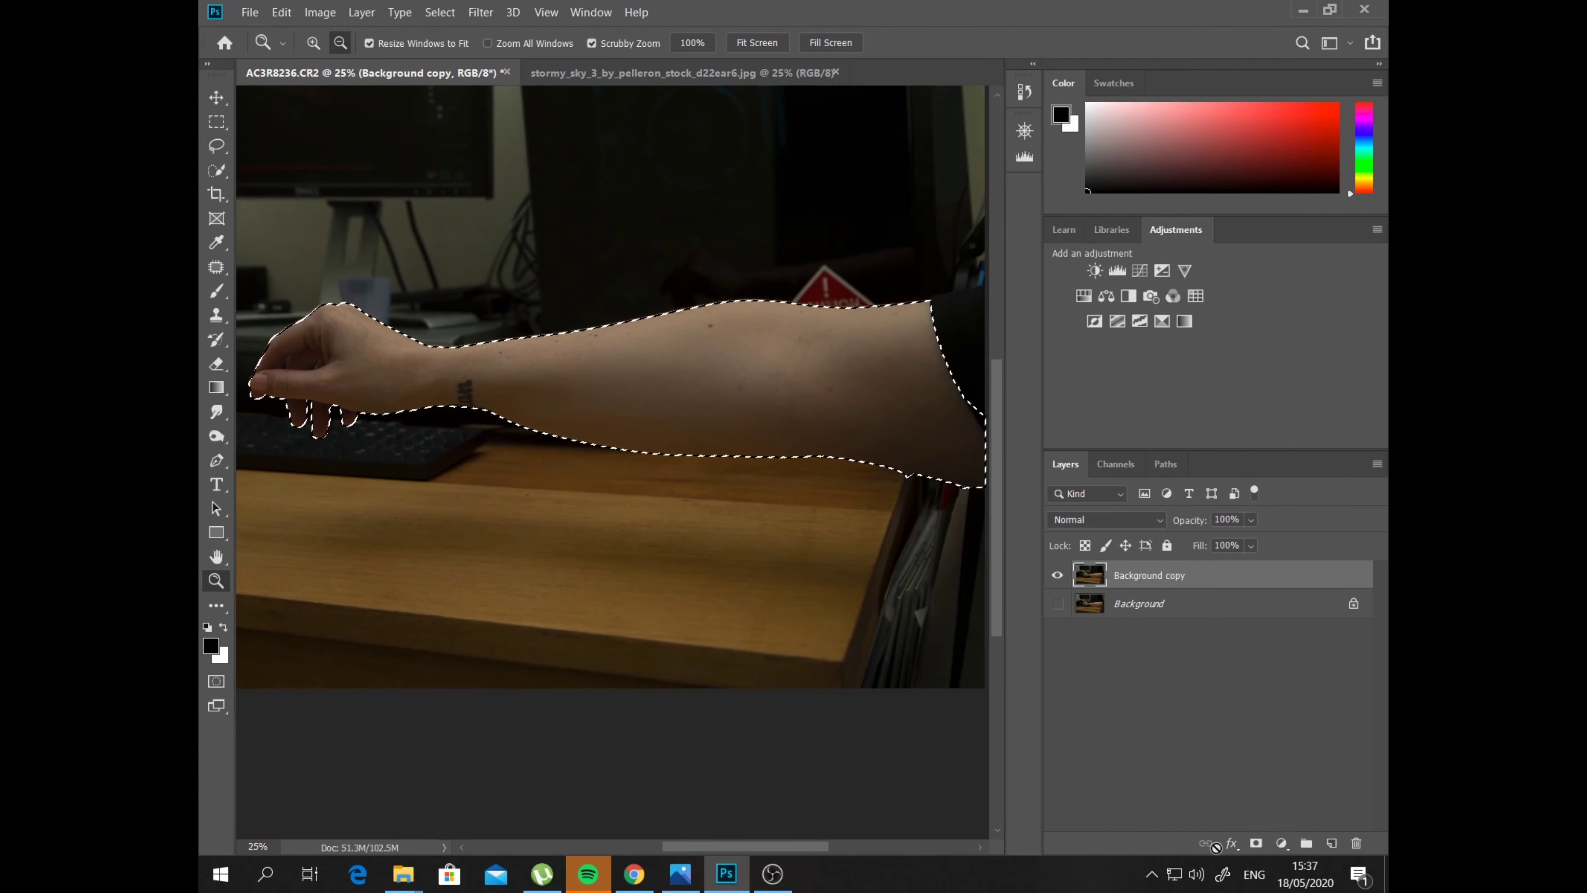
click(1258, 843)
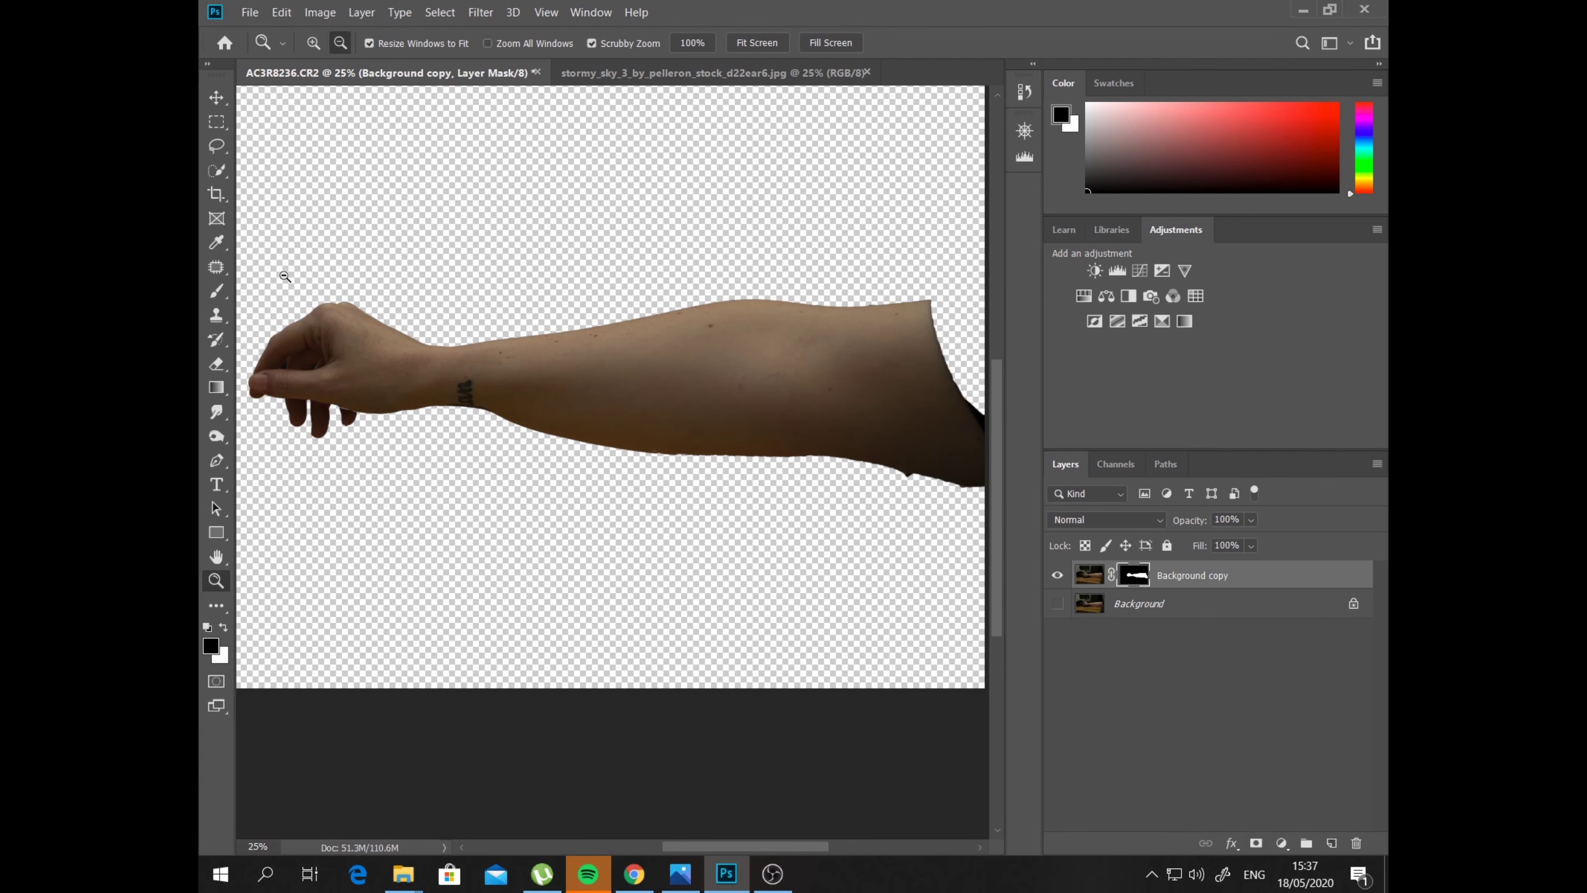
Rotate the arm layer about 17° and move it down and right
scroll(273, 479, down, 2)
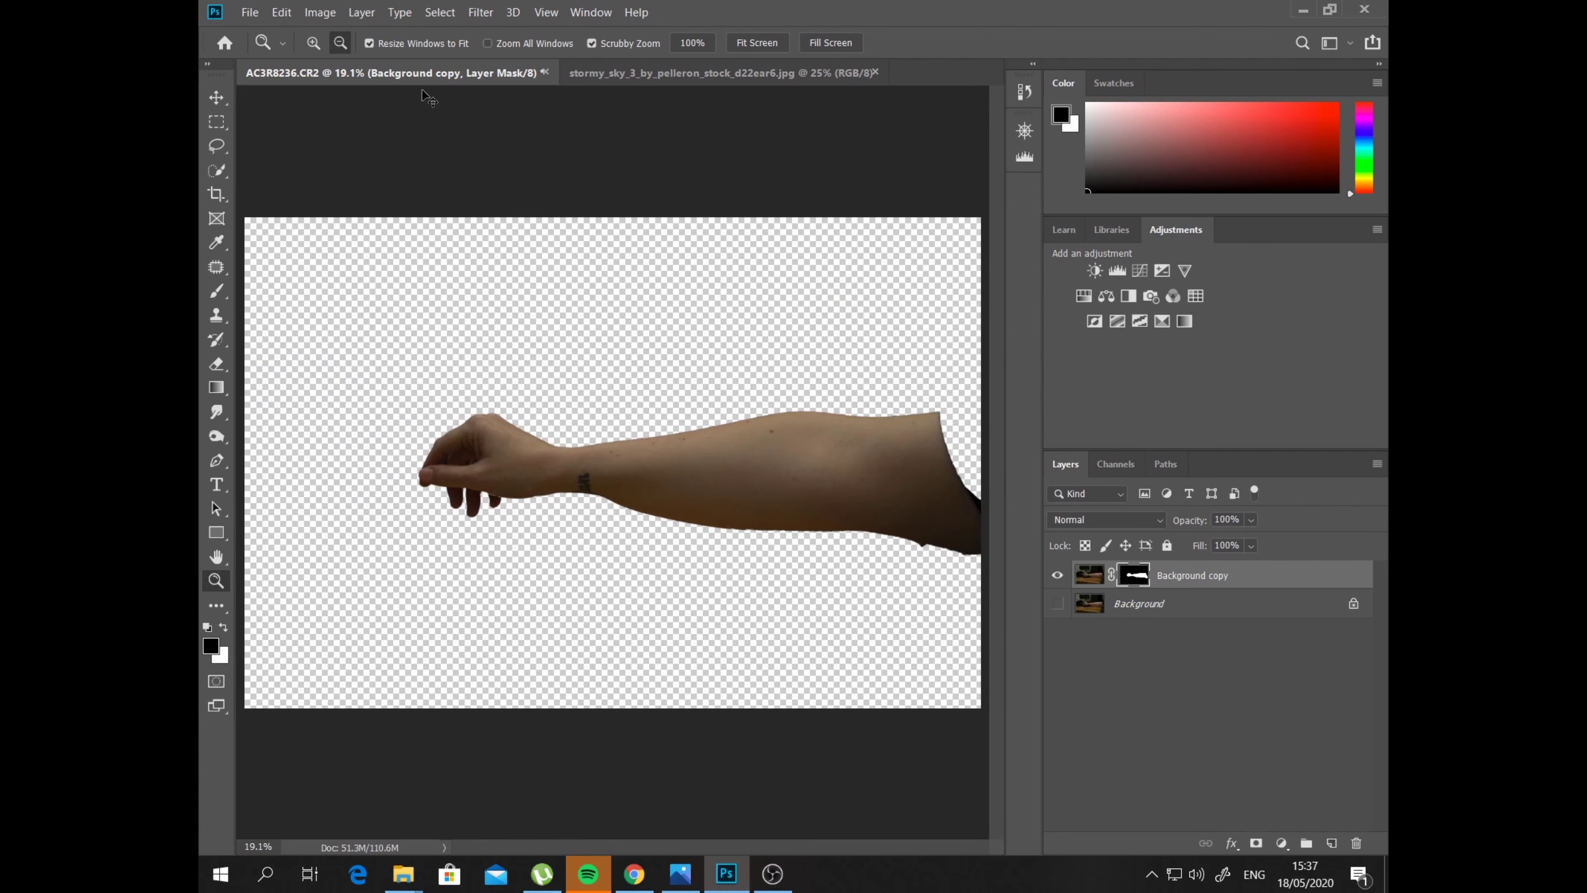
key(ctrl+t)
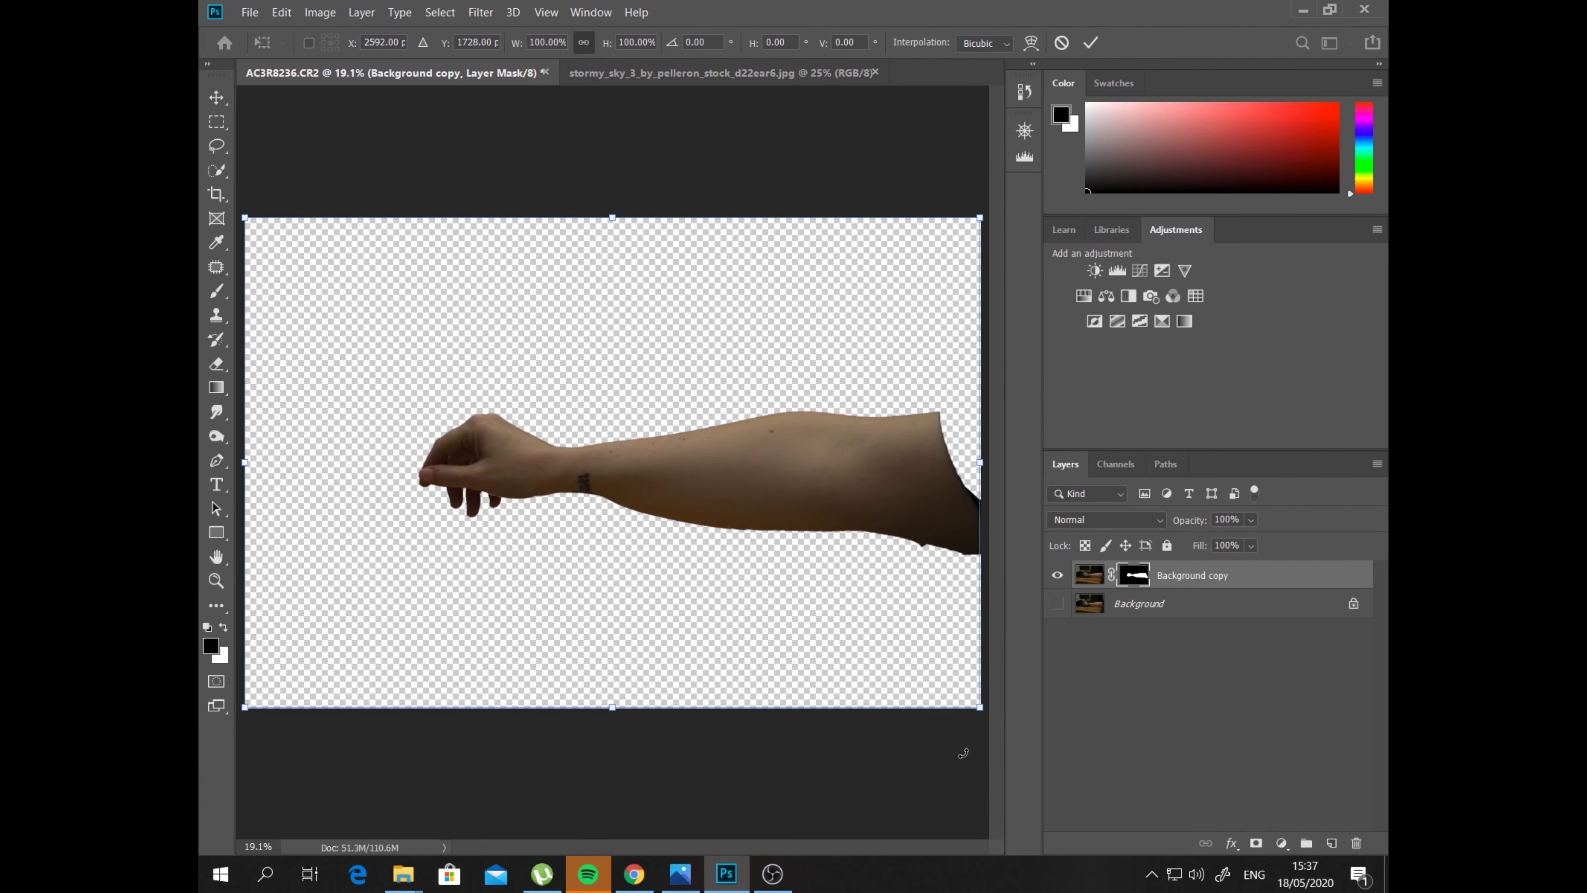
drag(963, 752, 887, 807)
drag(900, 494, 990, 699)
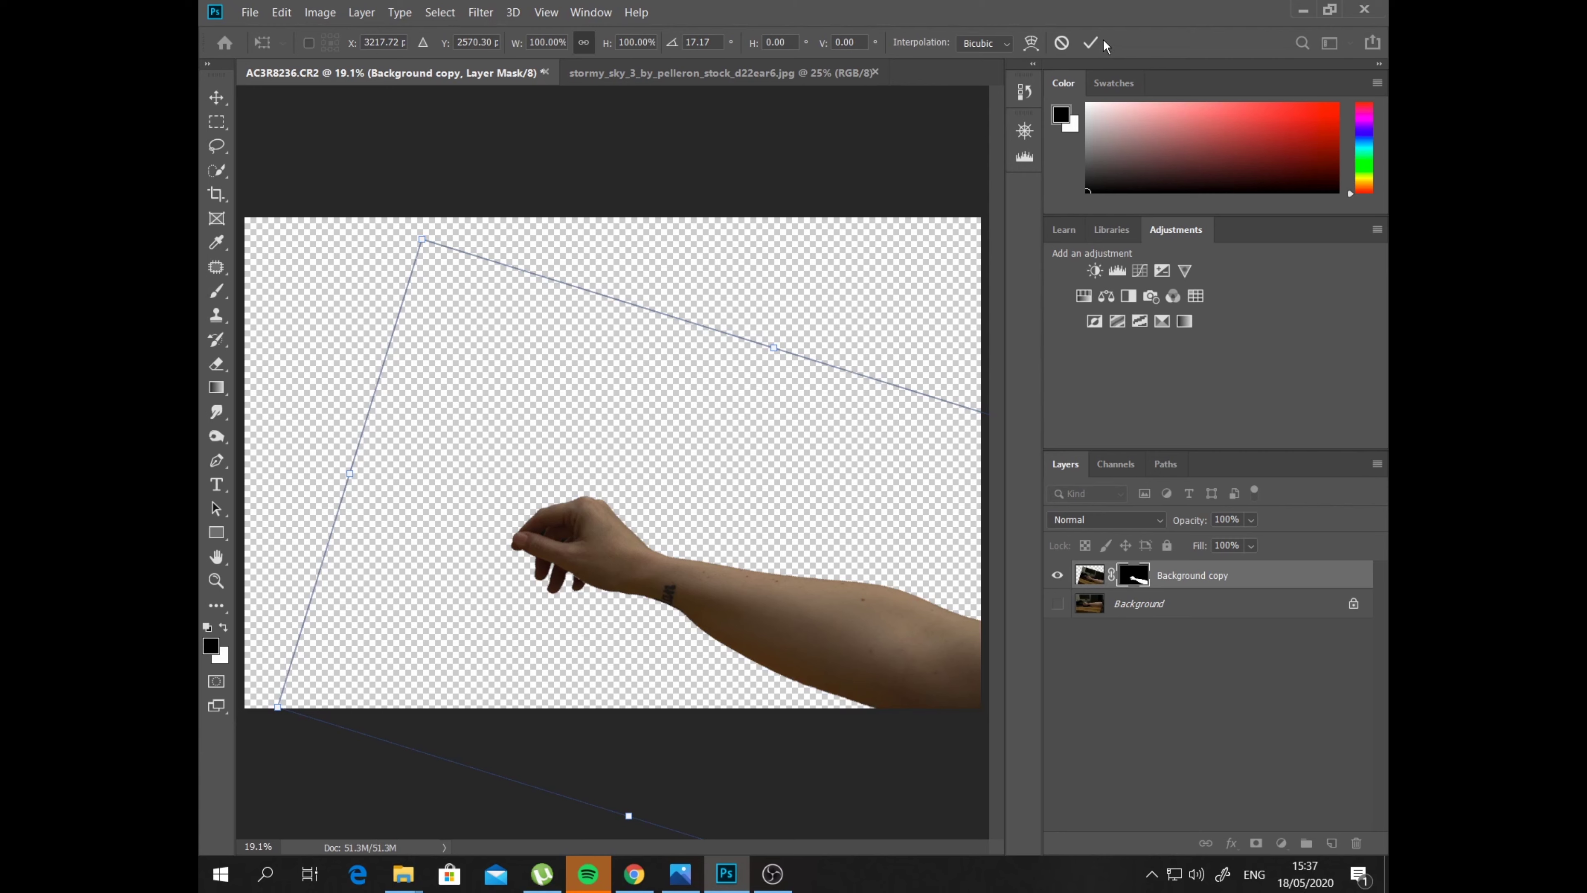
click(1090, 42)
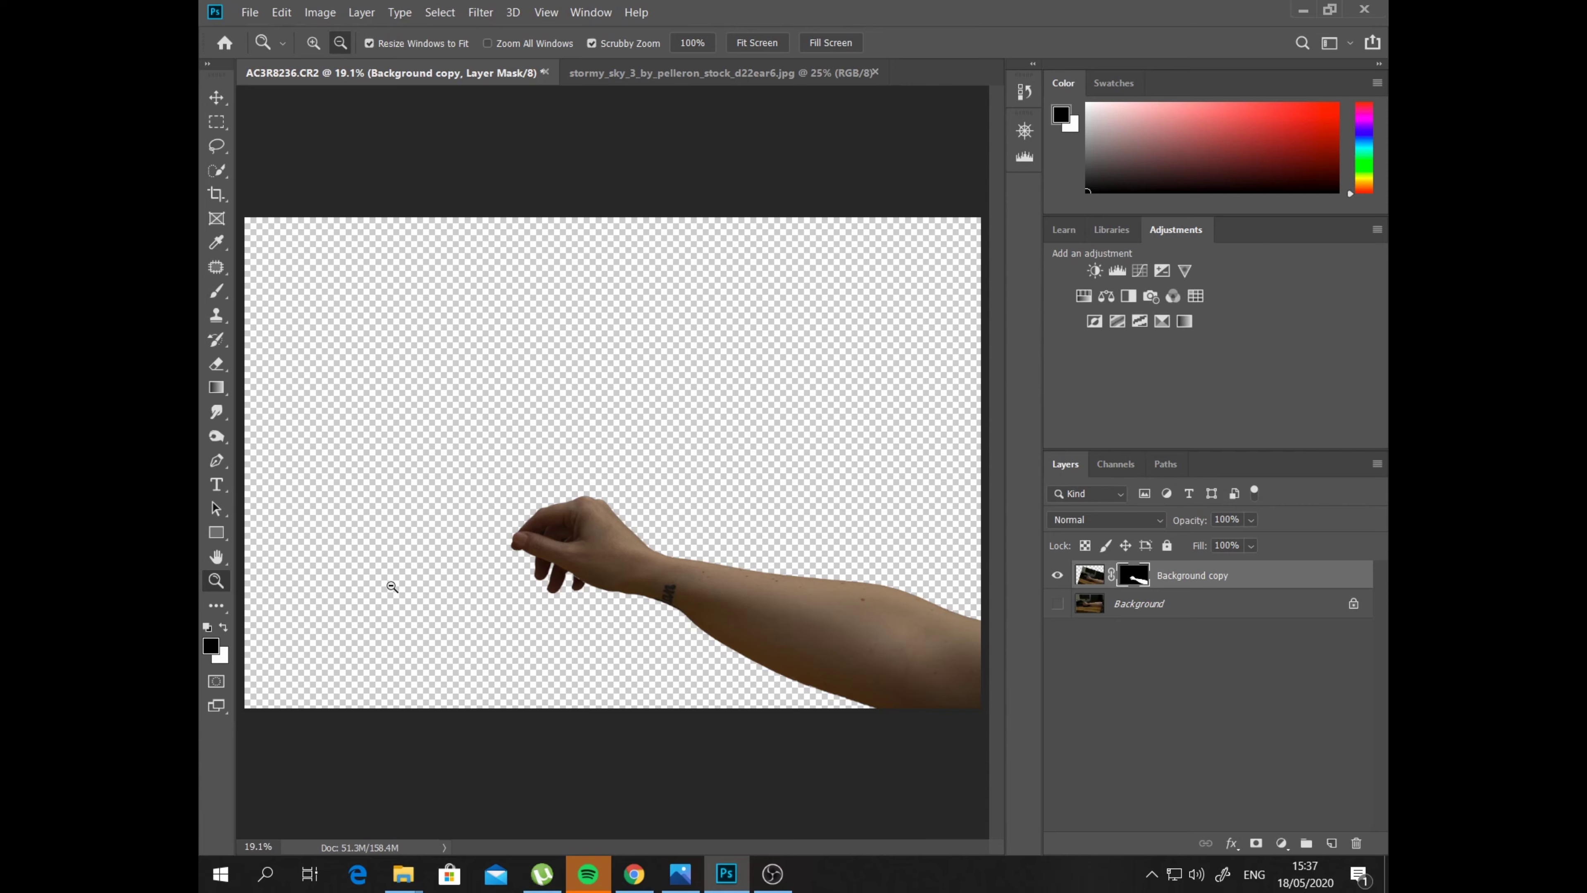
Zoom to 200% on the fingers and set up a brush with 46% flow
click(313, 42)
click(571, 584)
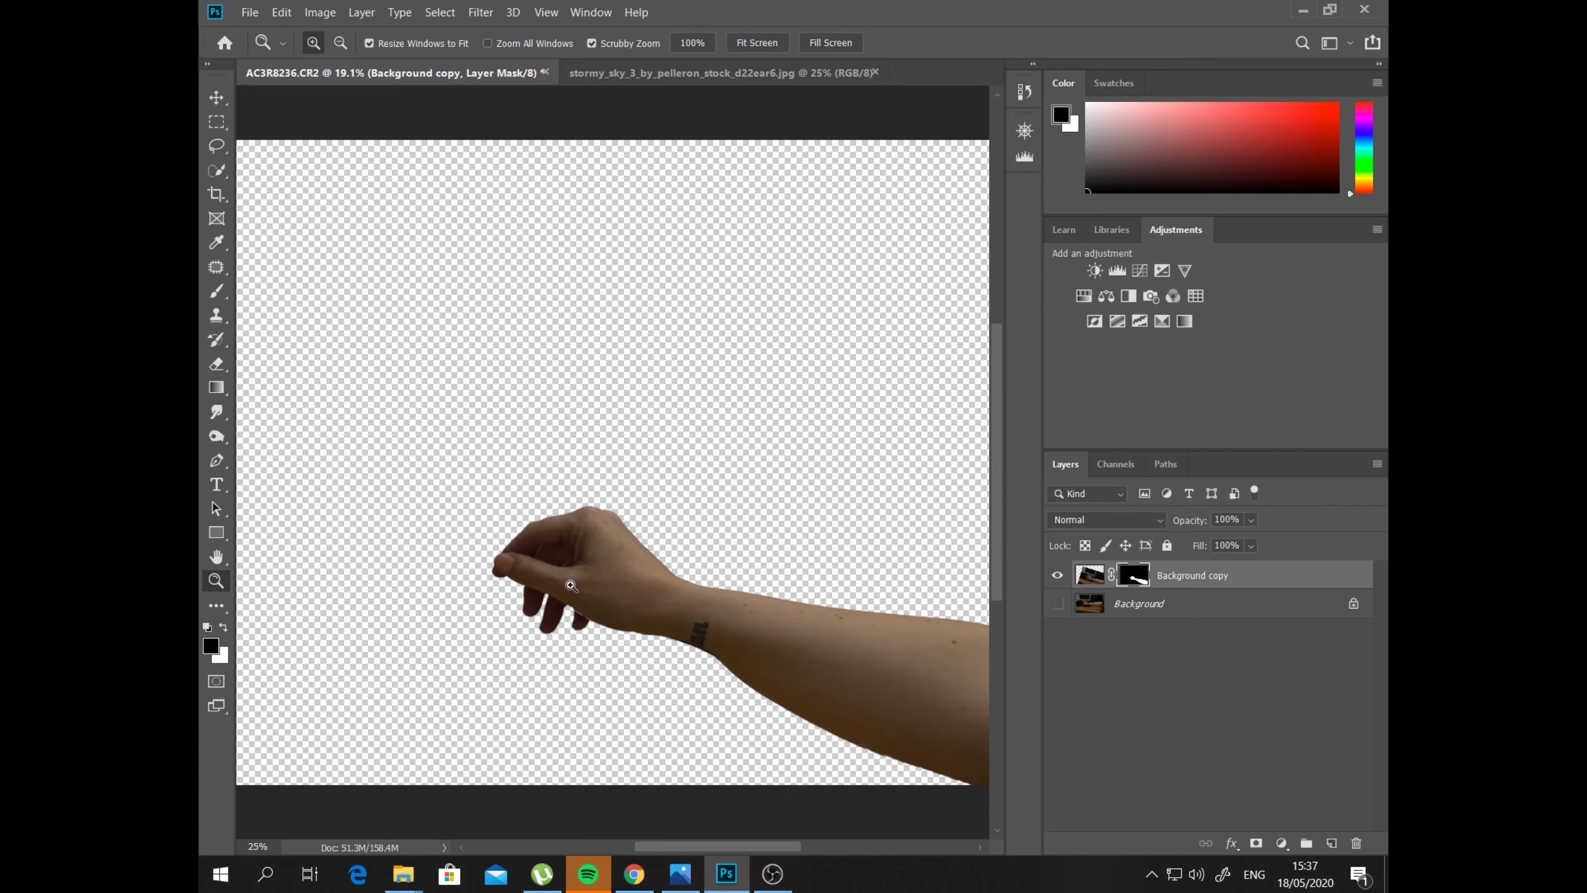
click(568, 584)
click(569, 585)
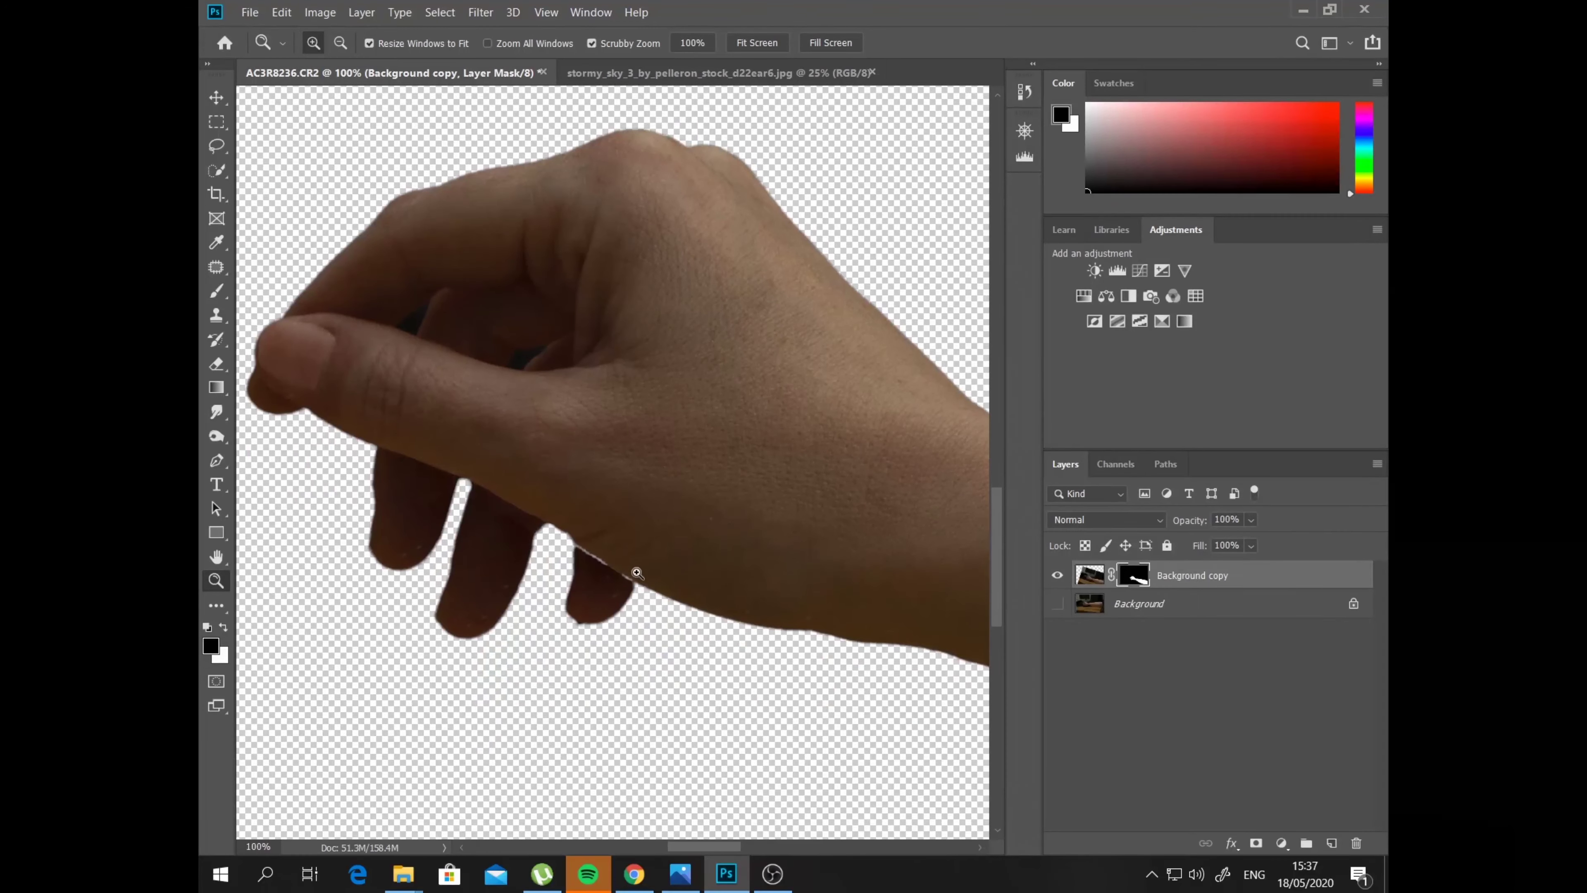
click(637, 573)
key(b)
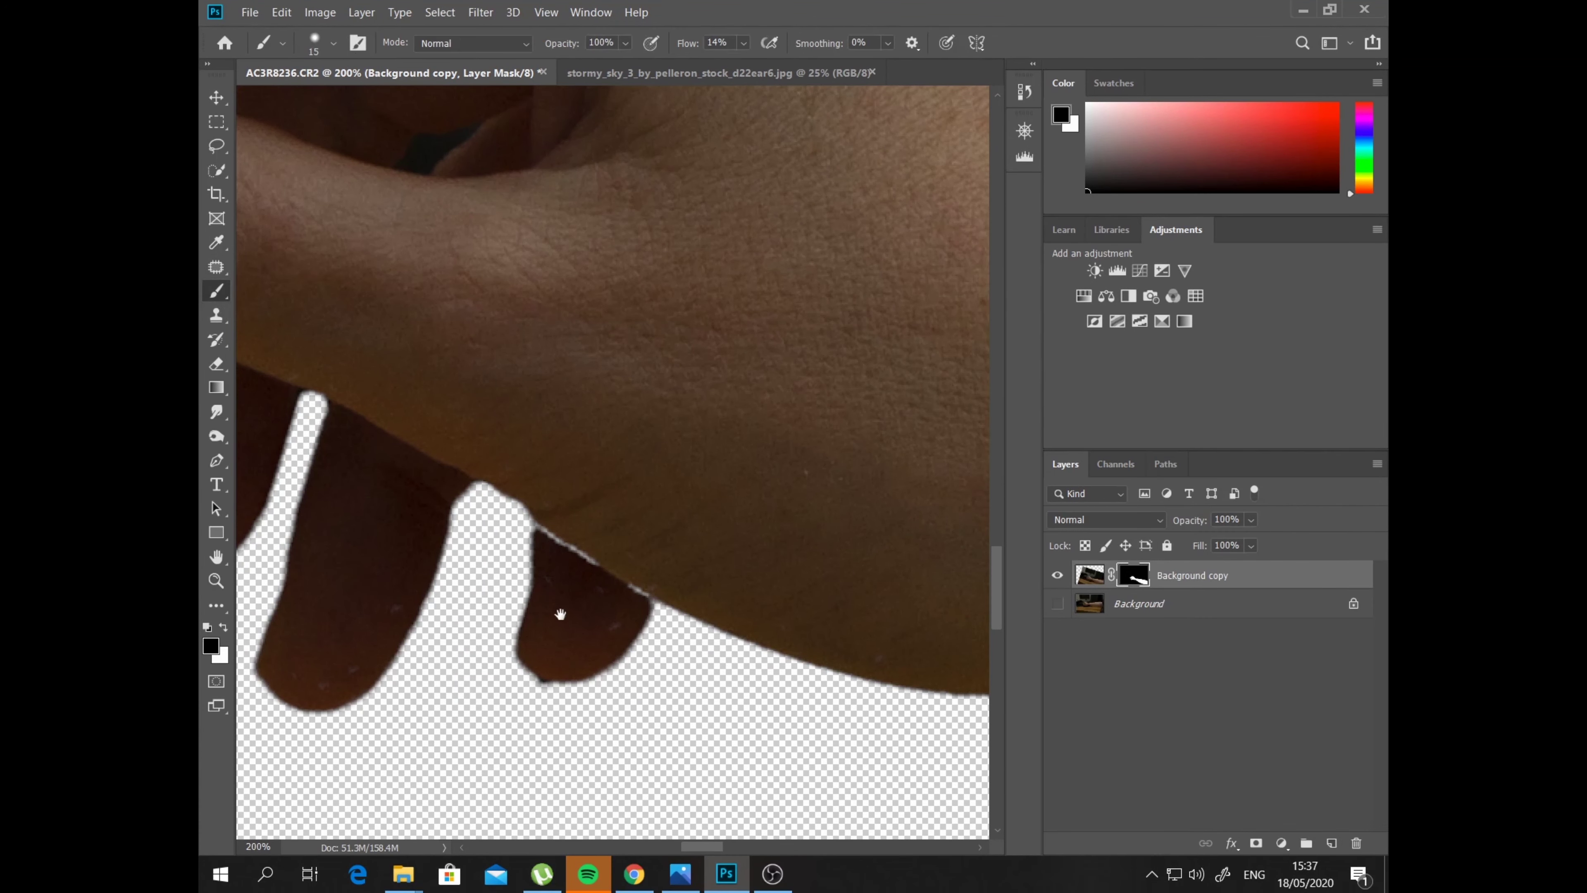
drag(560, 615, 825, 572)
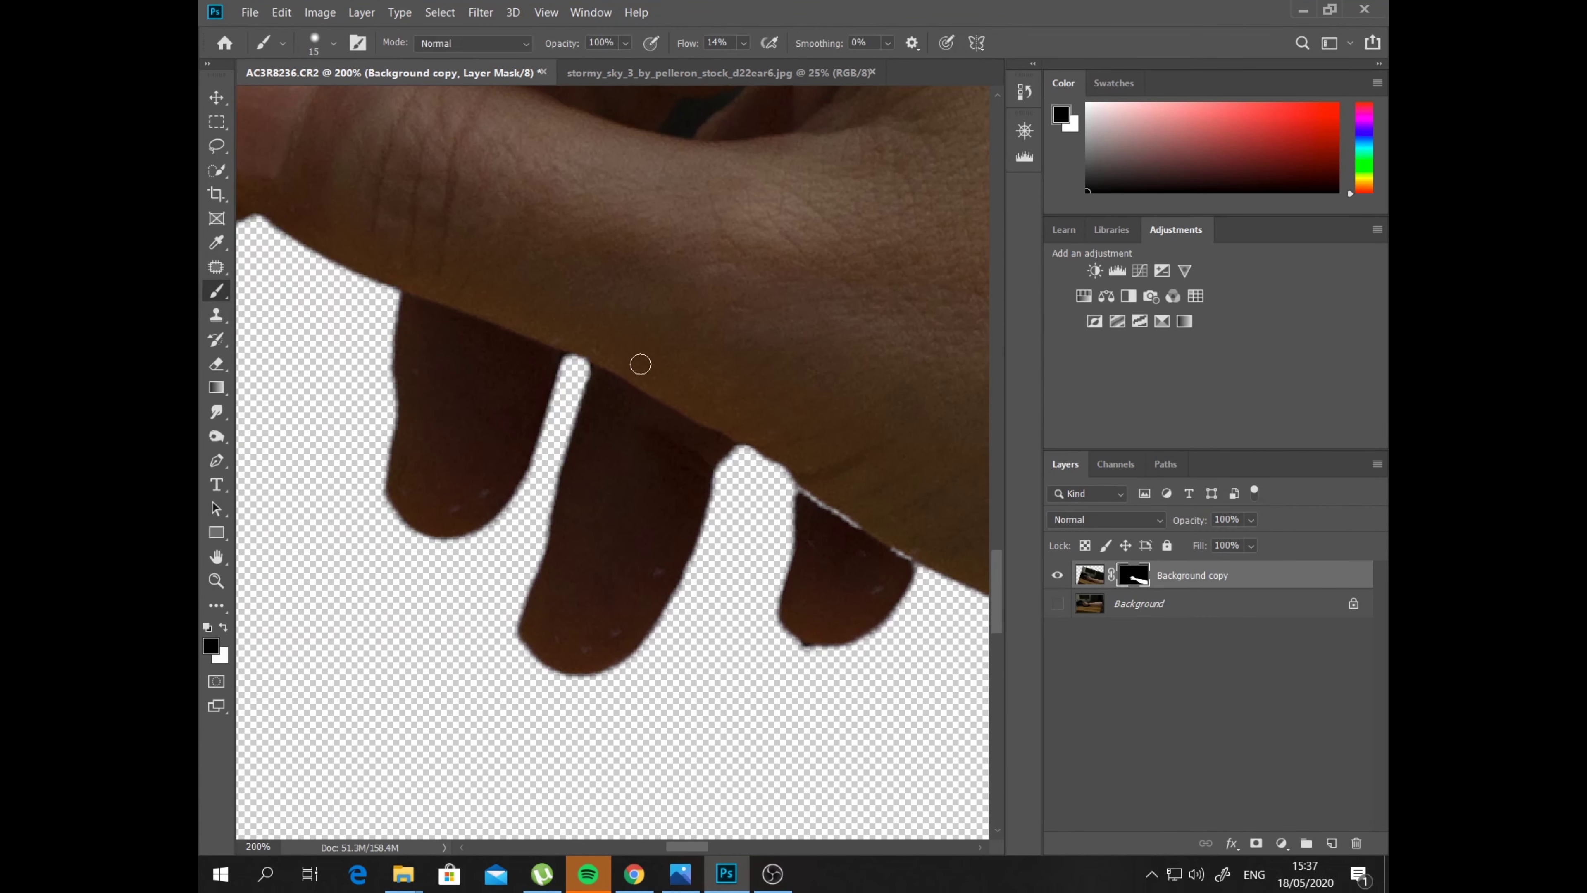
click(743, 42)
drag(746, 63, 778, 66)
Touch up the layer mask around the fingers, alternating white and black paint
key(ctrl+z)
click(223, 628)
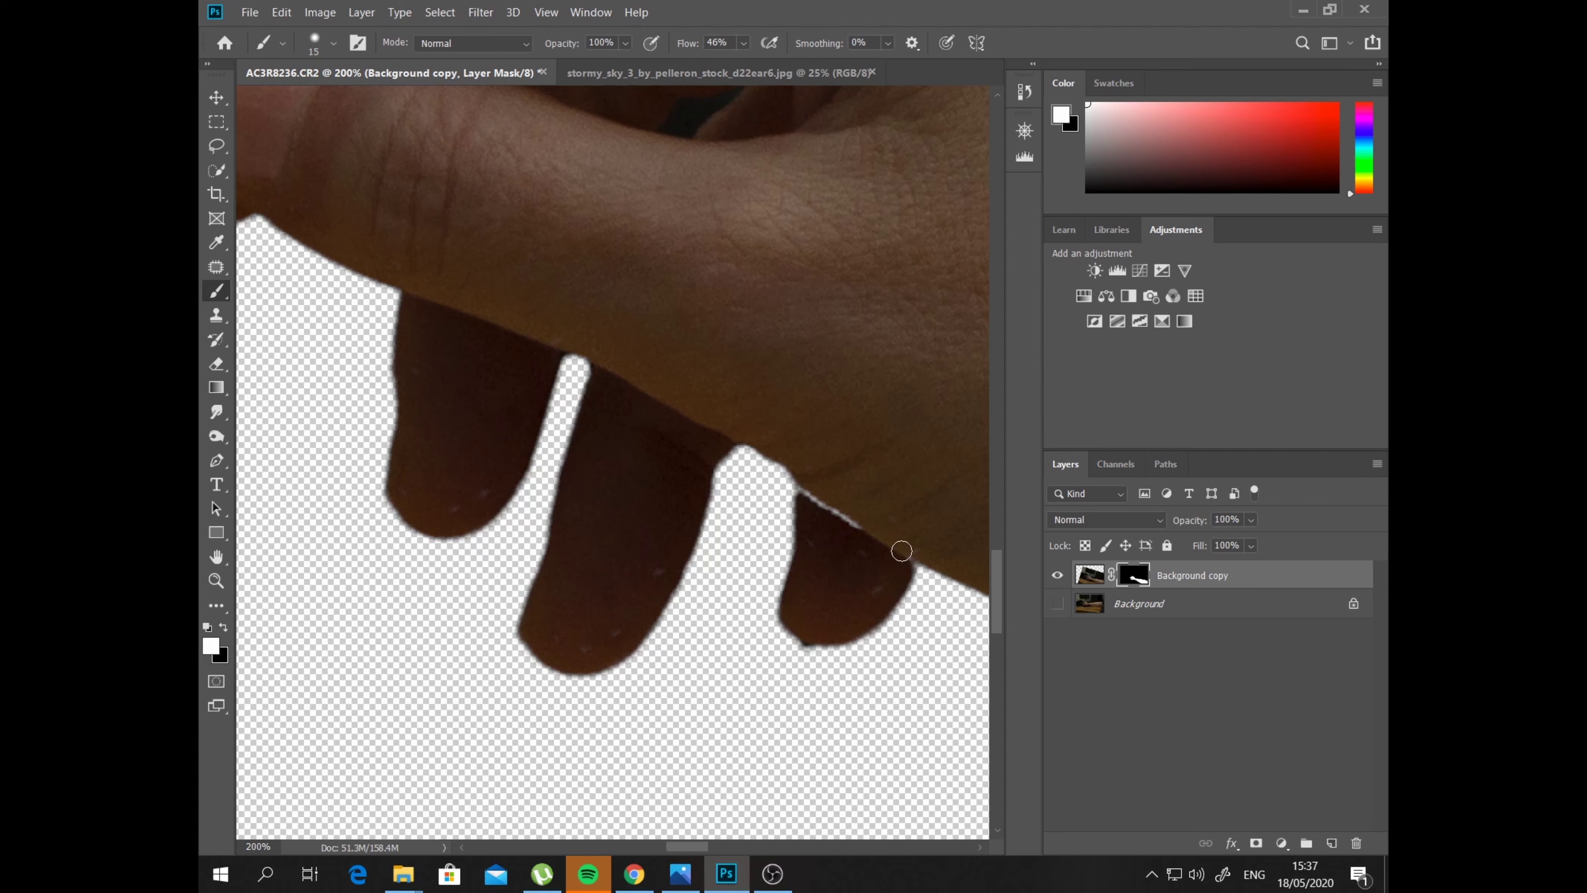
drag(901, 550, 812, 491)
click(223, 630)
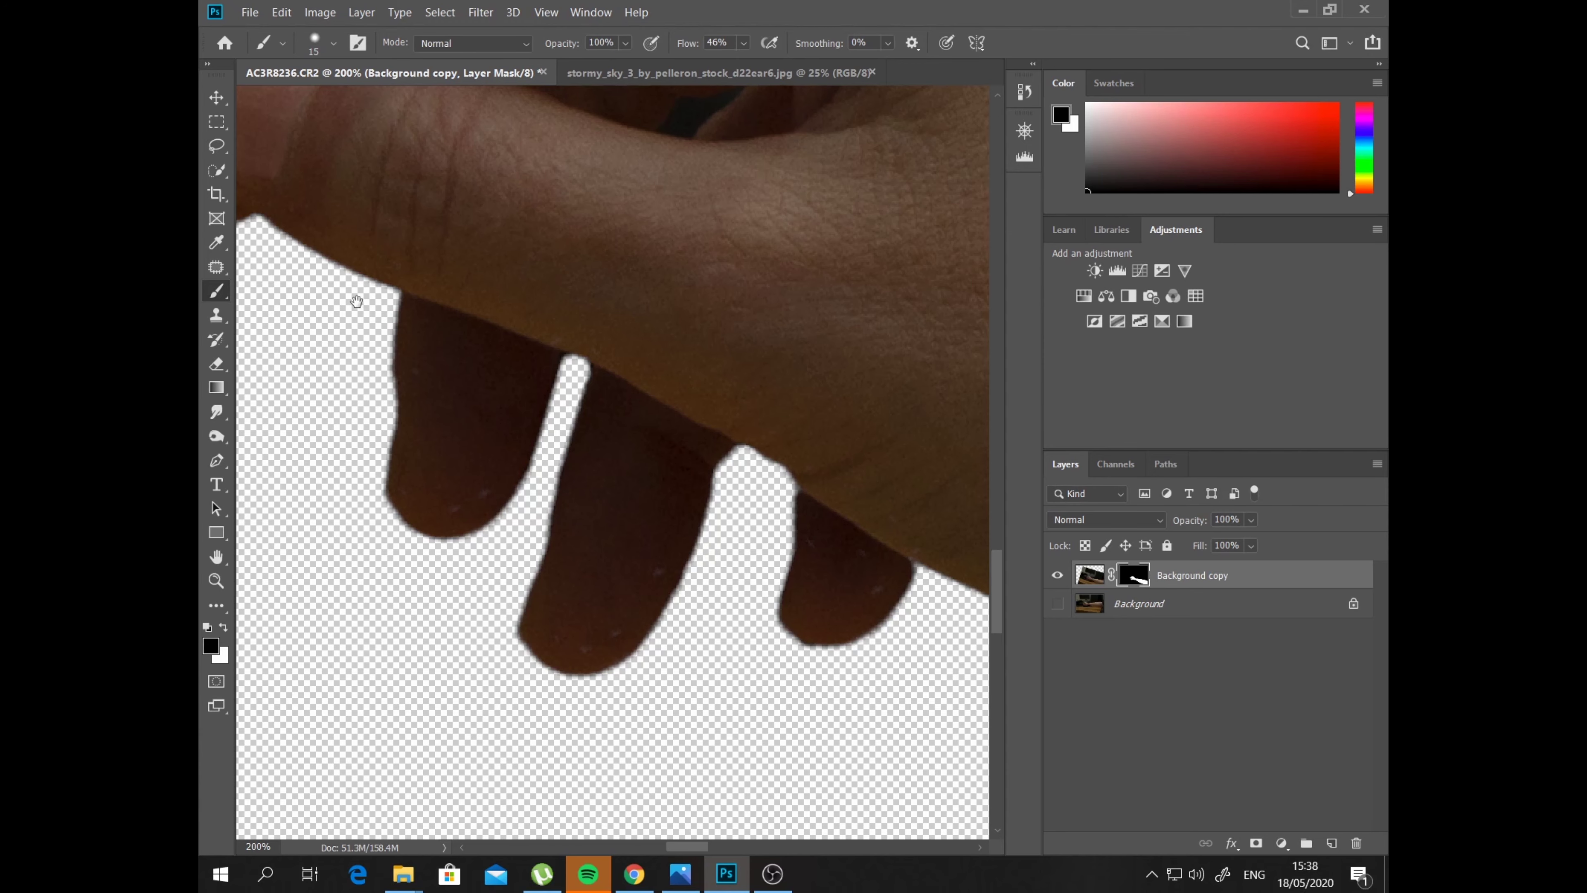
drag(356, 300, 381, 412)
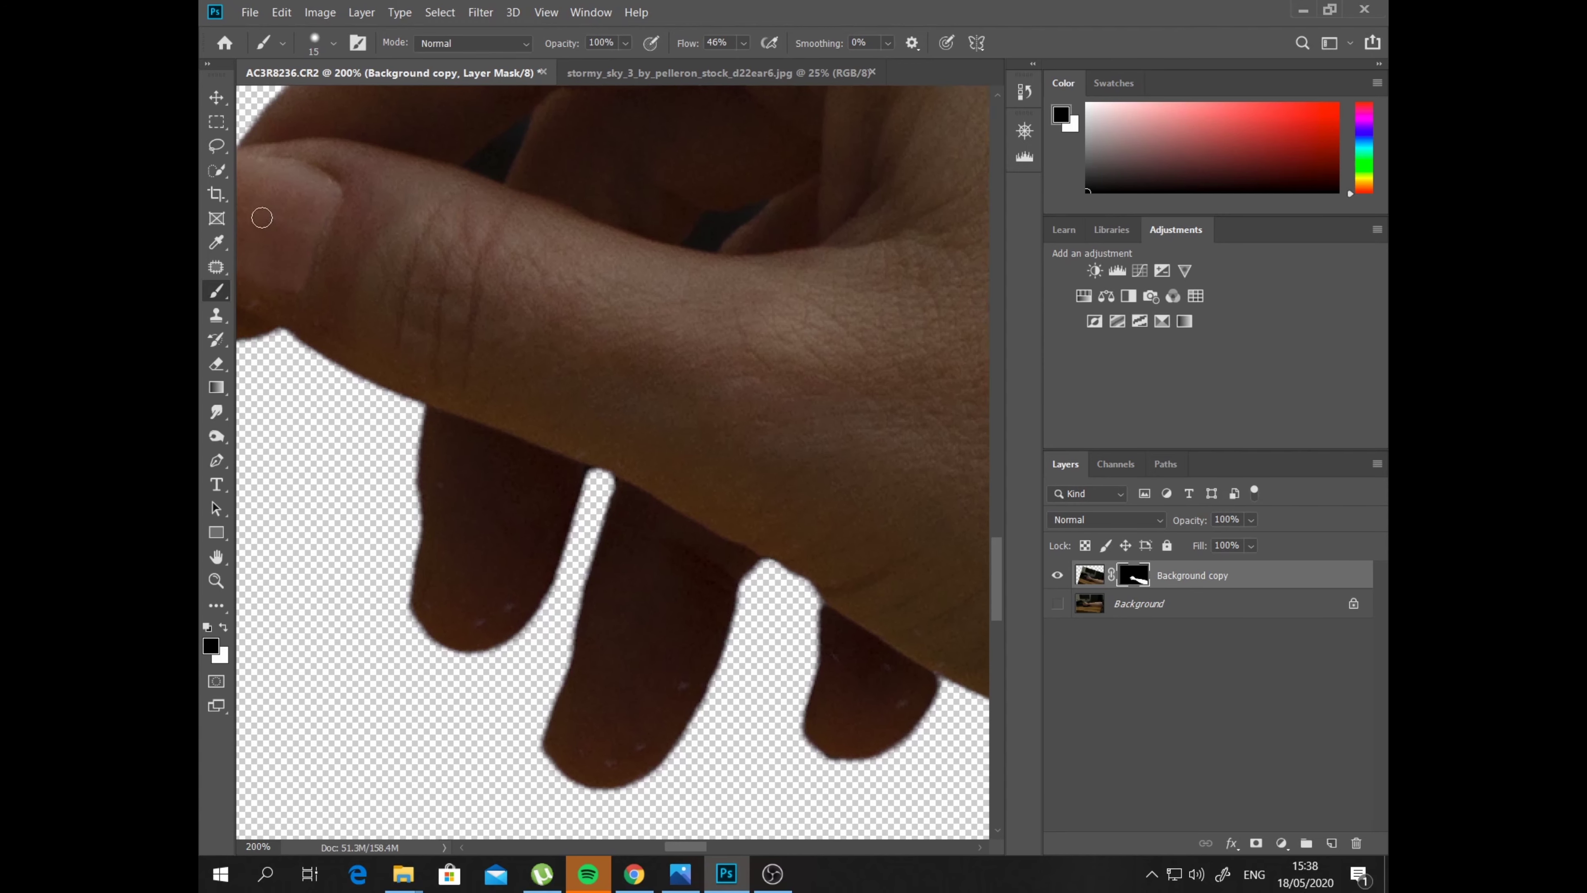
click(223, 630)
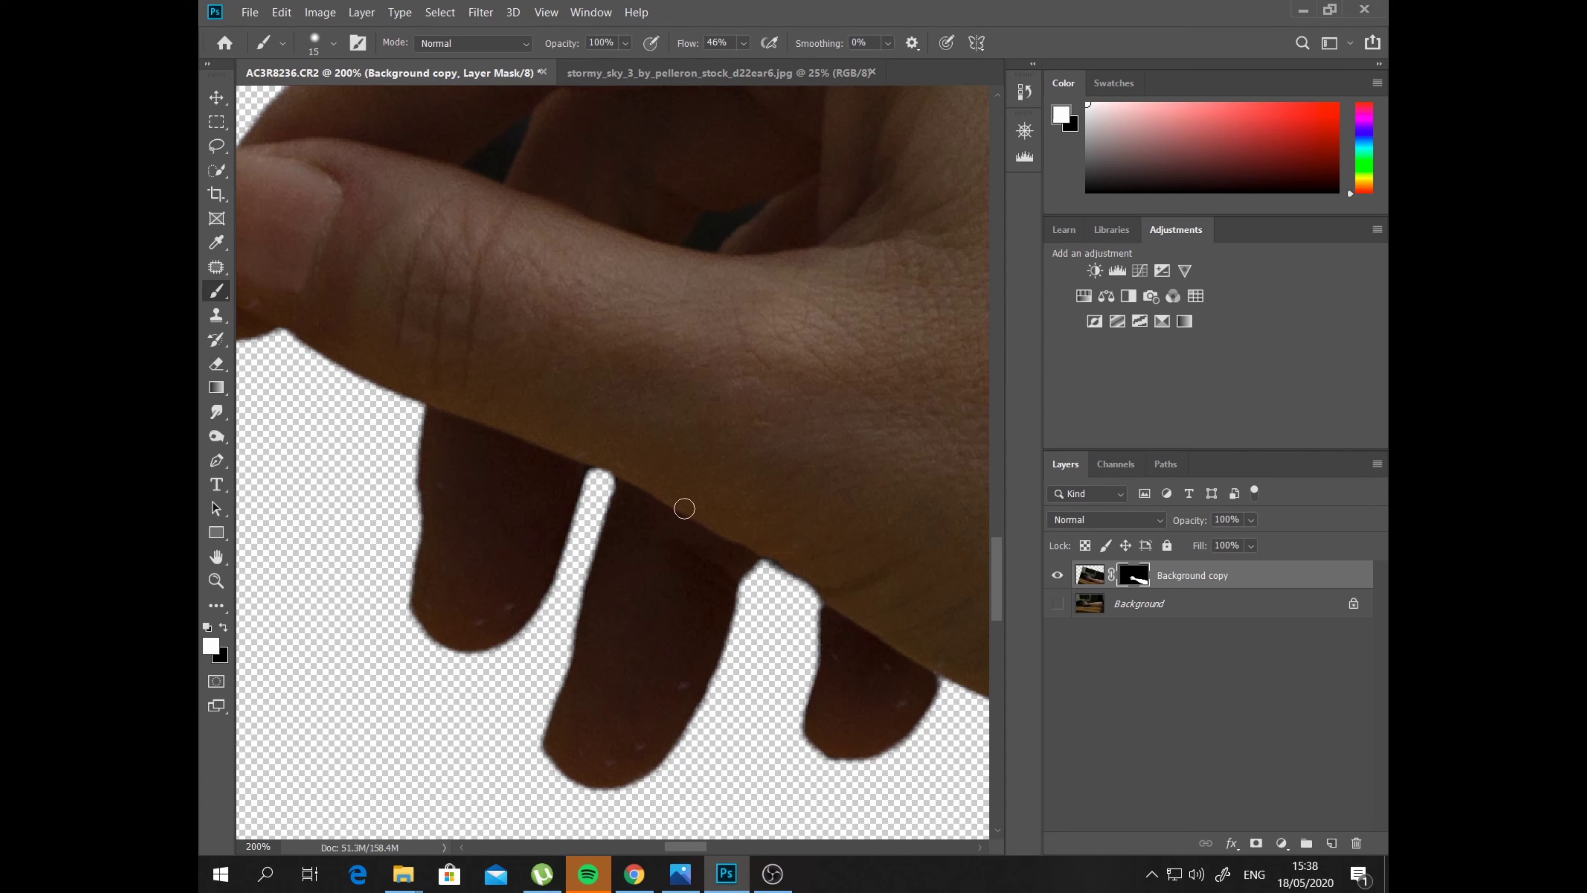
click(223, 628)
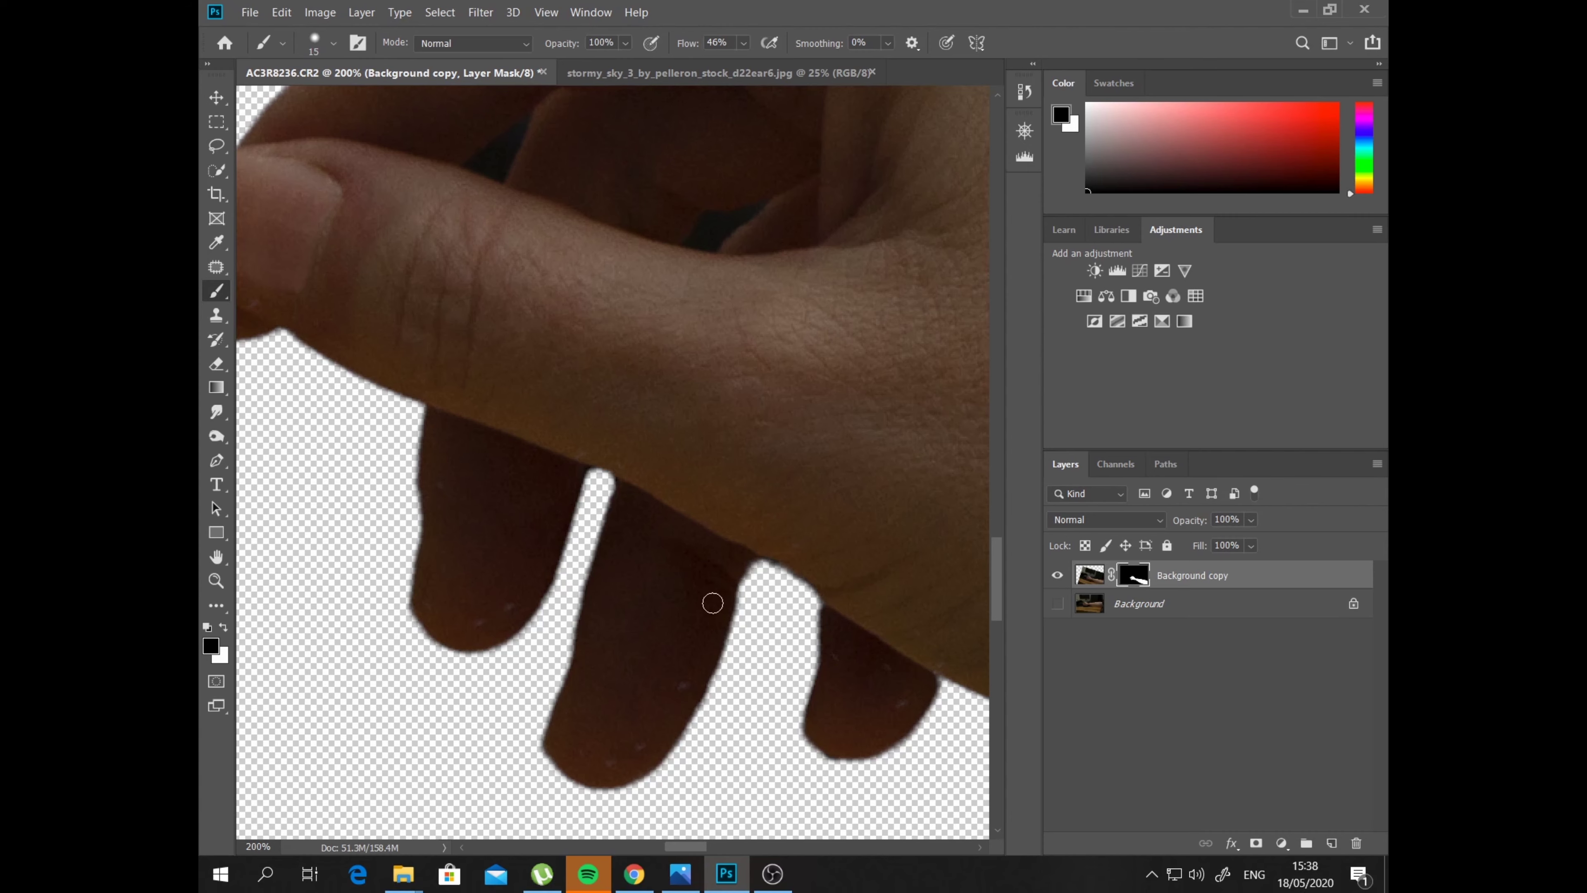
mouse_move(337, 614)
mouse_down()
mouse_move(857, 761)
mouse_move(461, 727)
mouse_move(620, 681)
mouse_move(688, 621)
mouse_up()
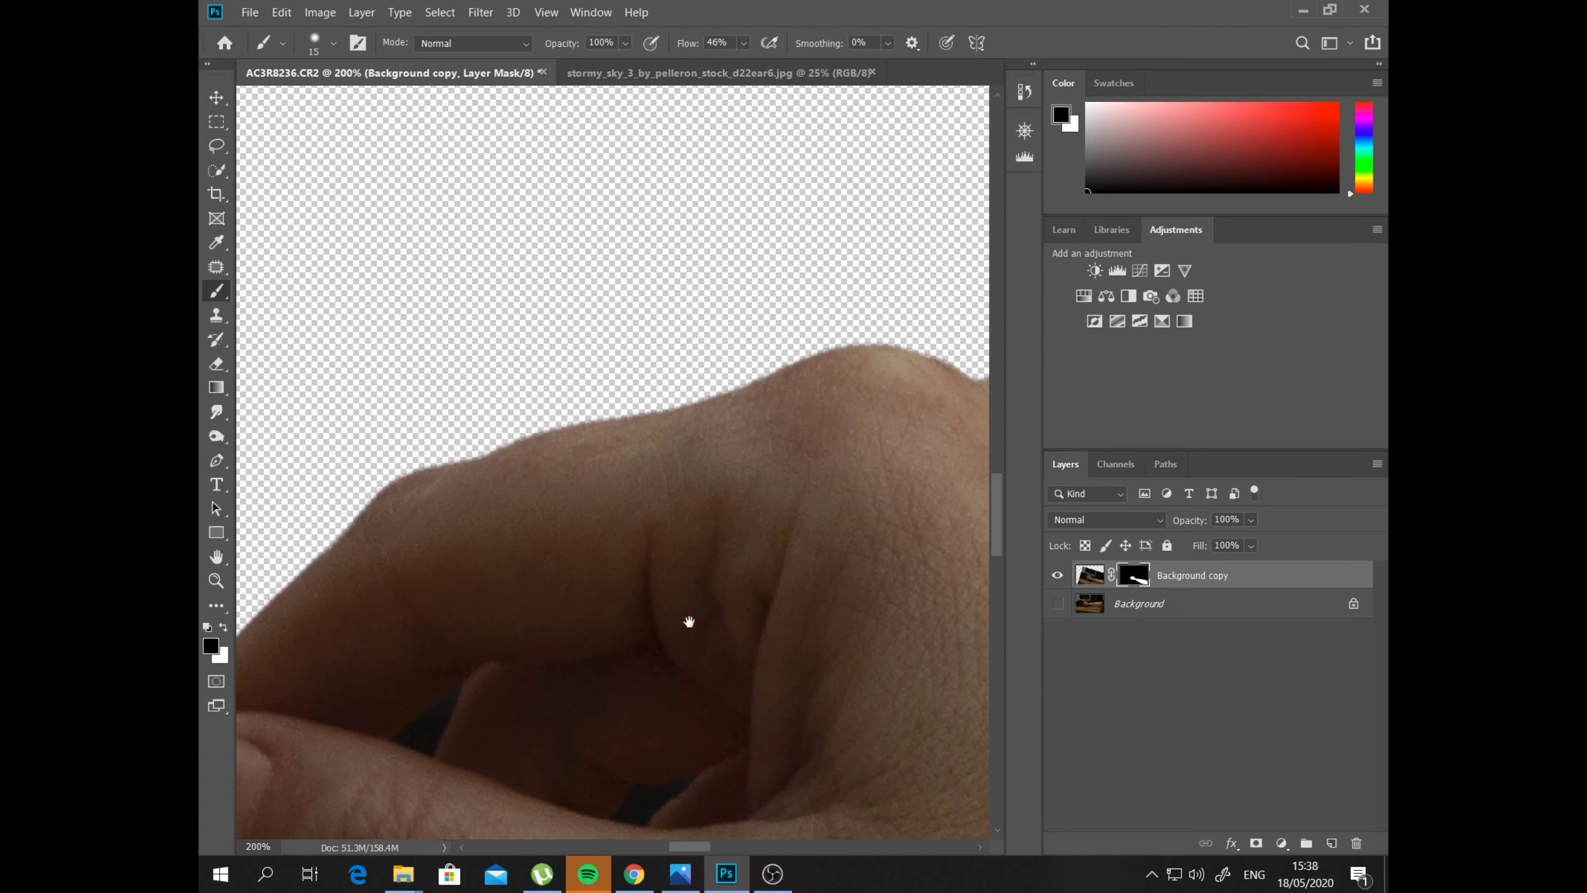
Zoom out to view the whole arm image
click(216, 581)
click(339, 42)
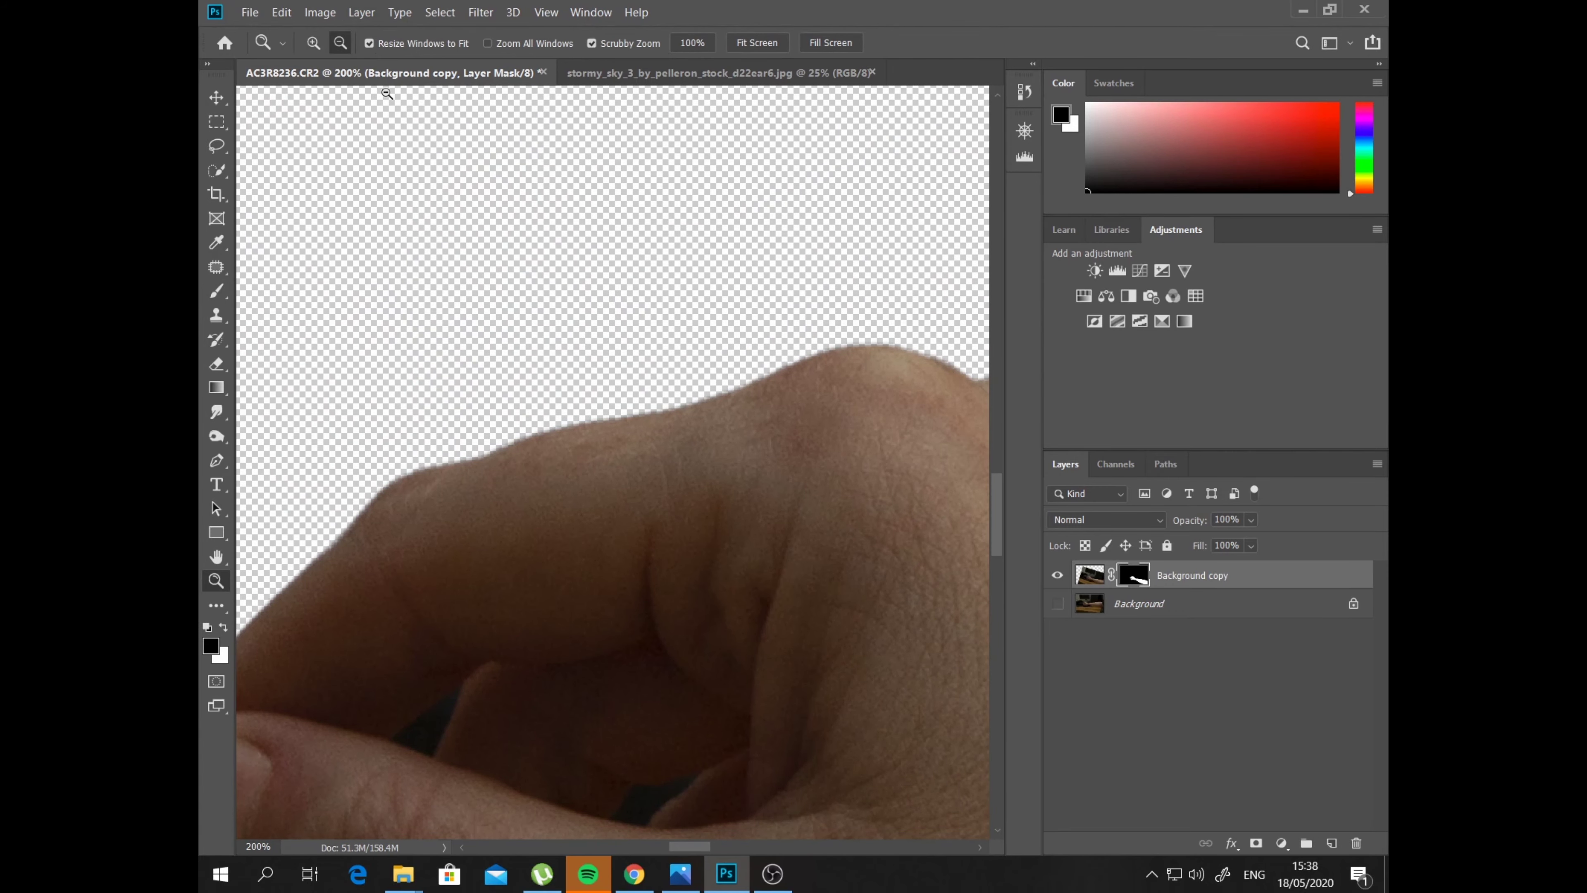
click(660, 459)
click(660, 458)
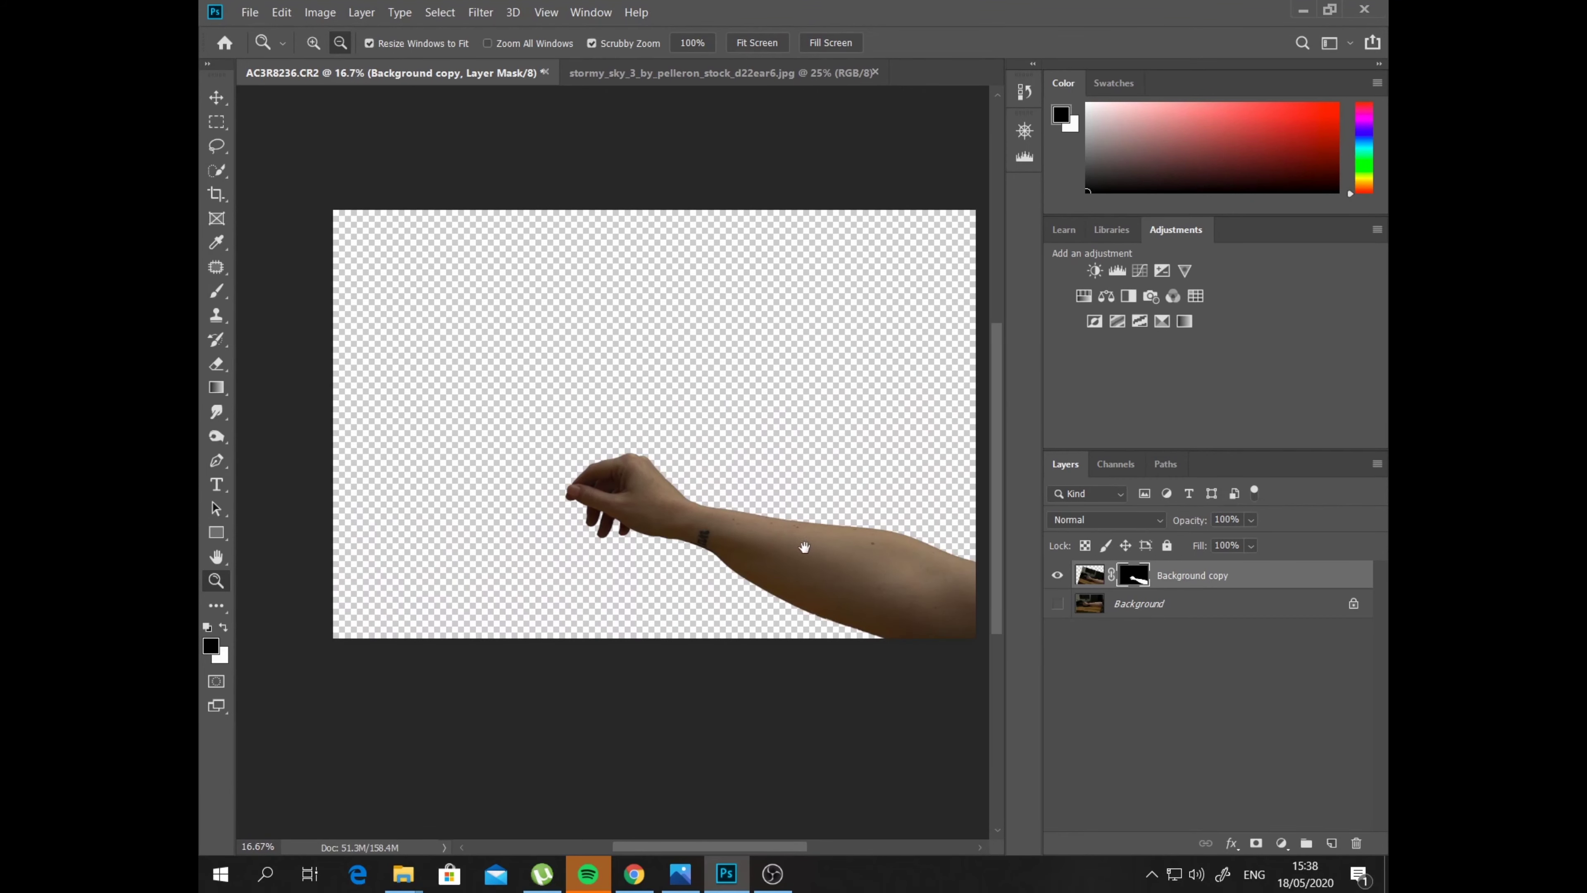
In the stormy_sky document, duplicate the Background layer
click(744, 73)
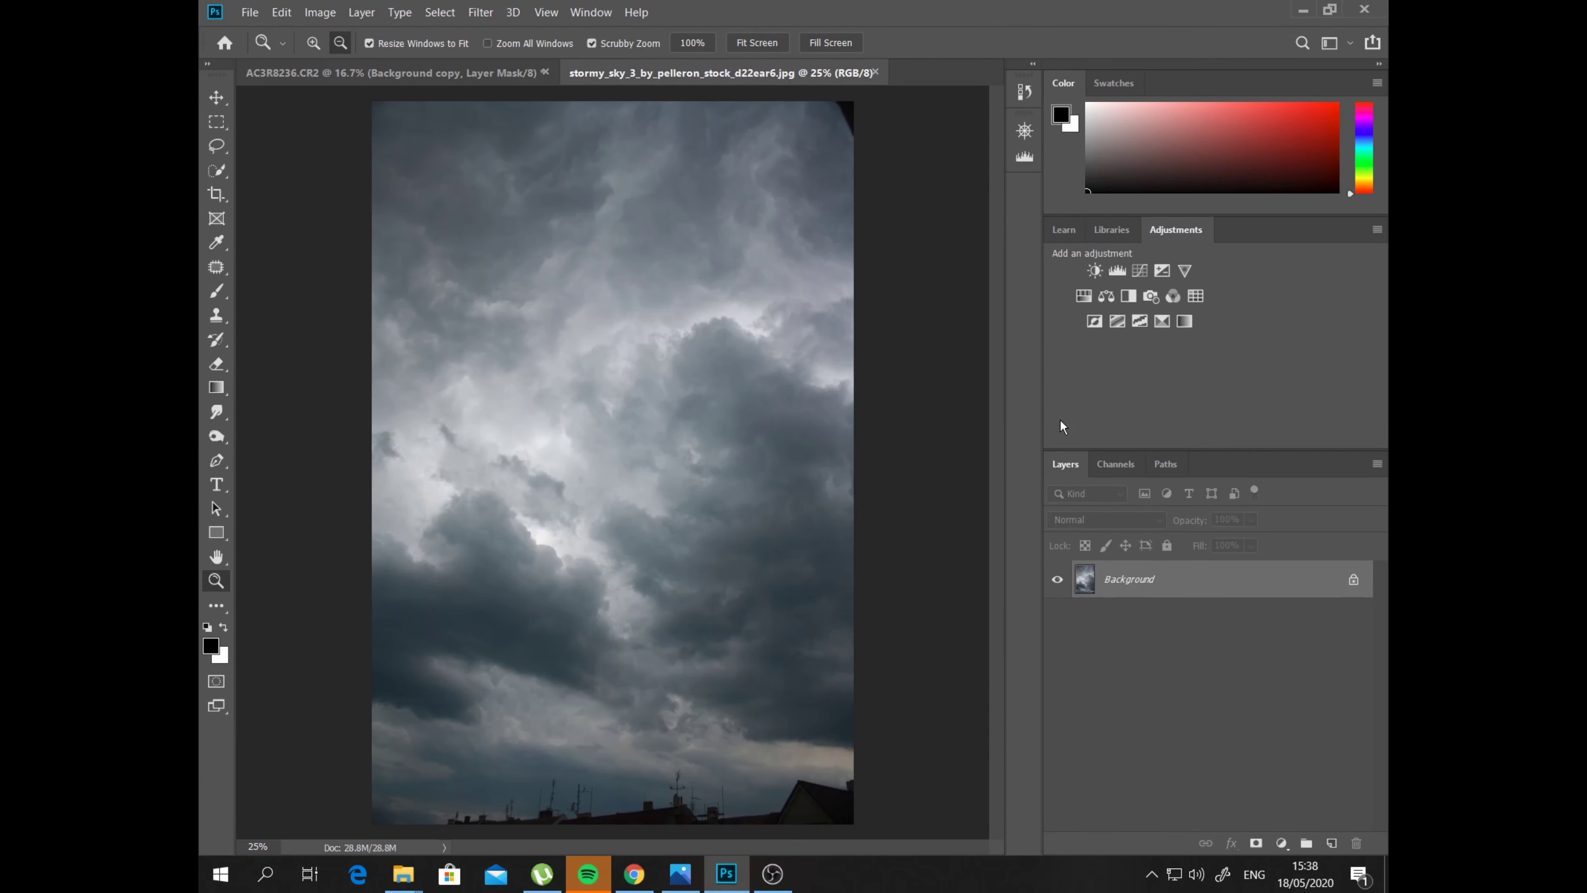
right_click(1173, 589)
click(1235, 623)
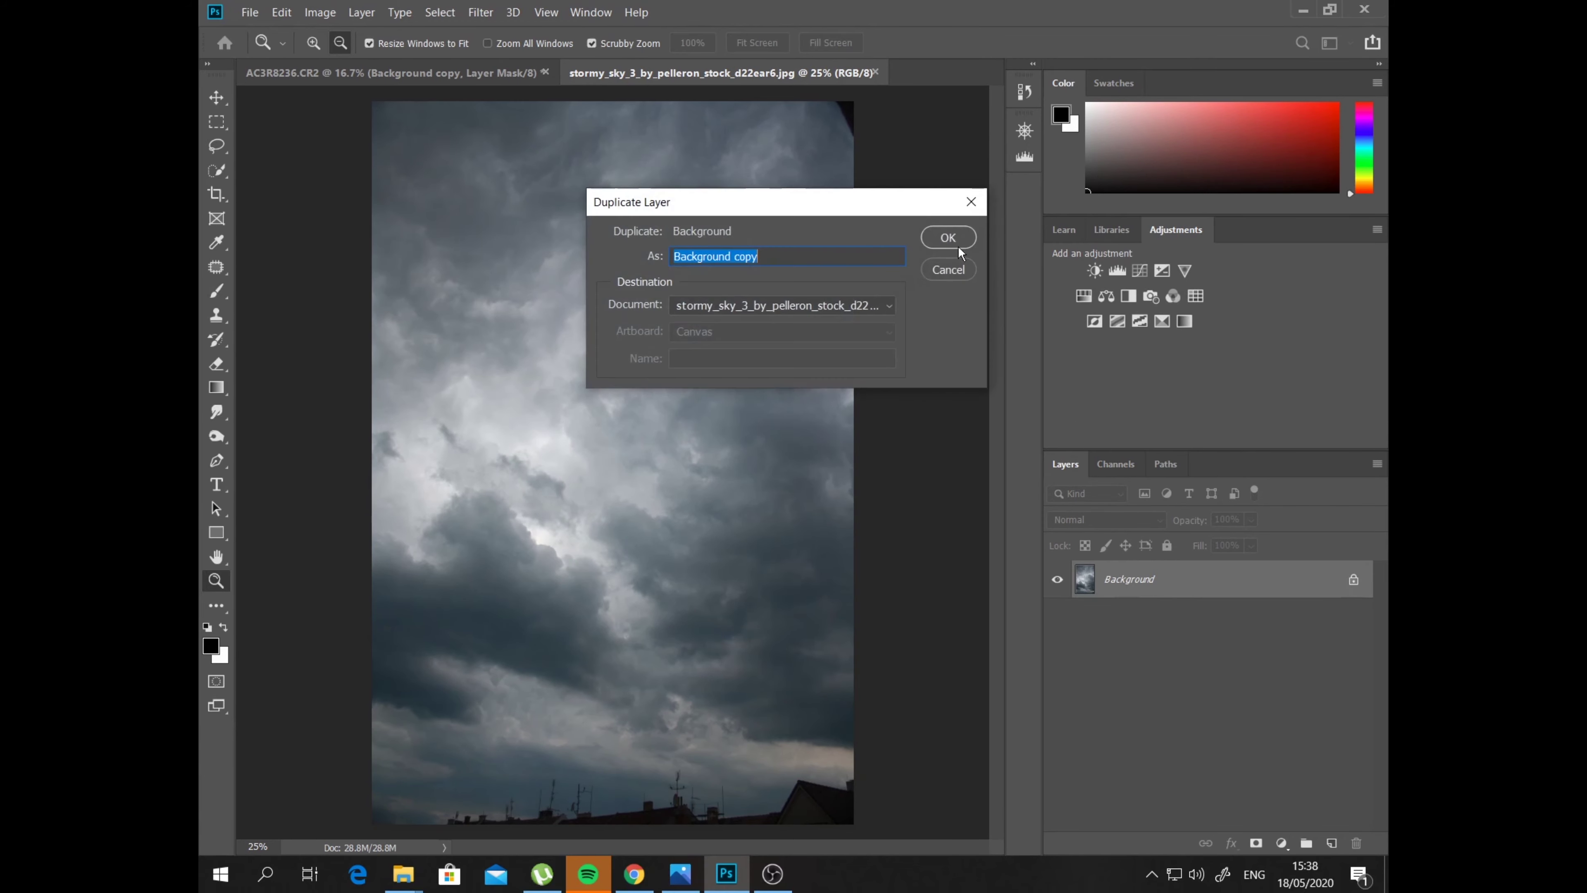
click(956, 237)
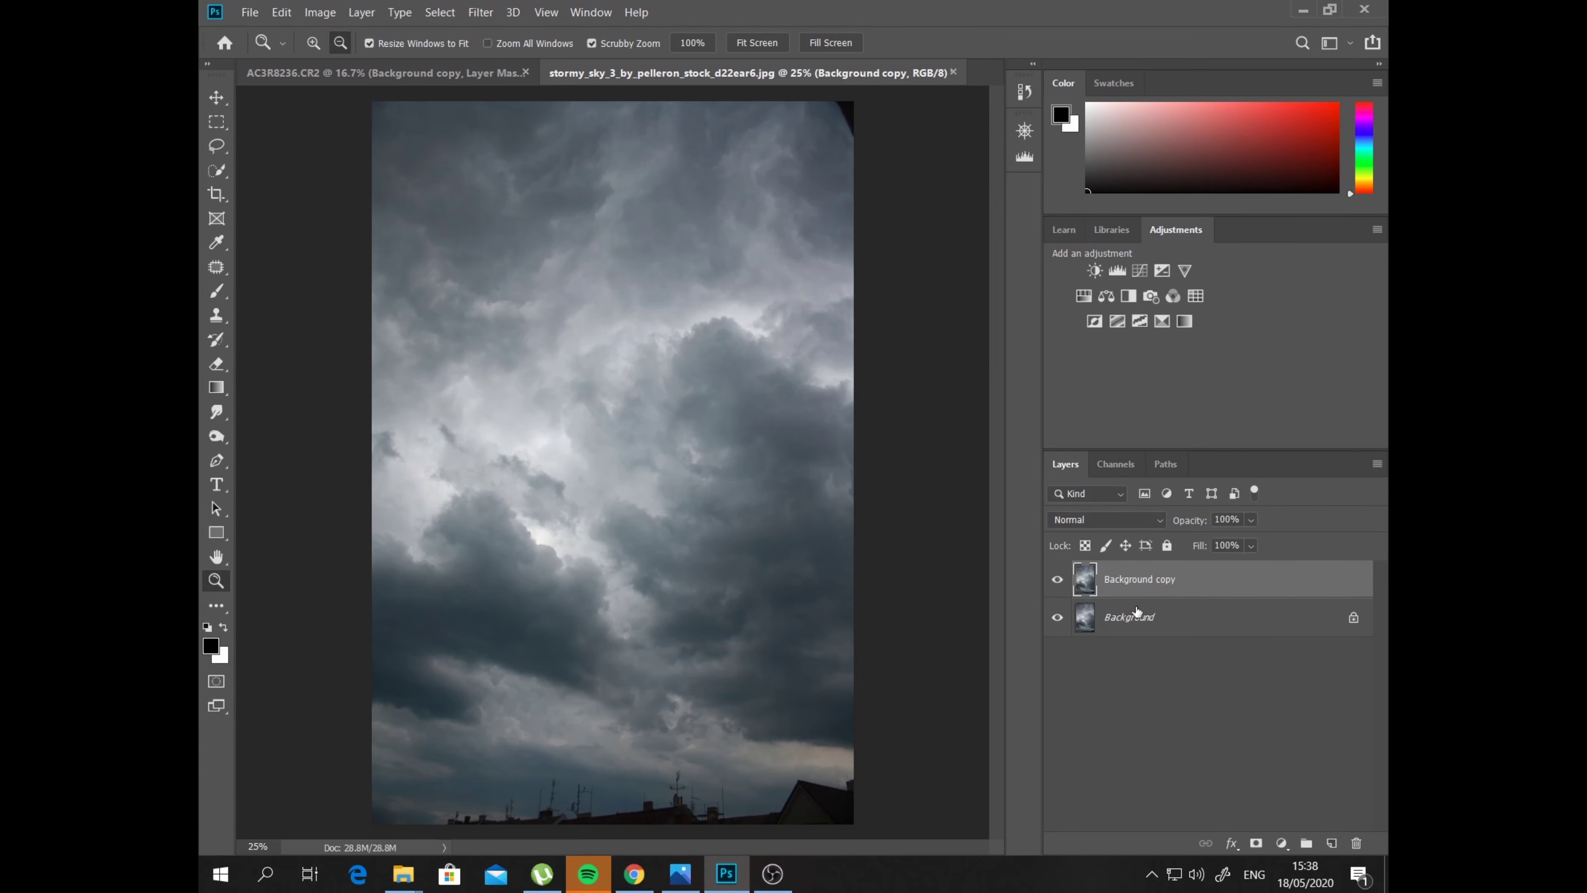
click(216, 98)
Move the sky copy into the arm document and place its layer beneath the arm
mouse_move(664, 475)
mouse_down()
mouse_move(651, 389)
mouse_move(668, 411)
mouse_up()
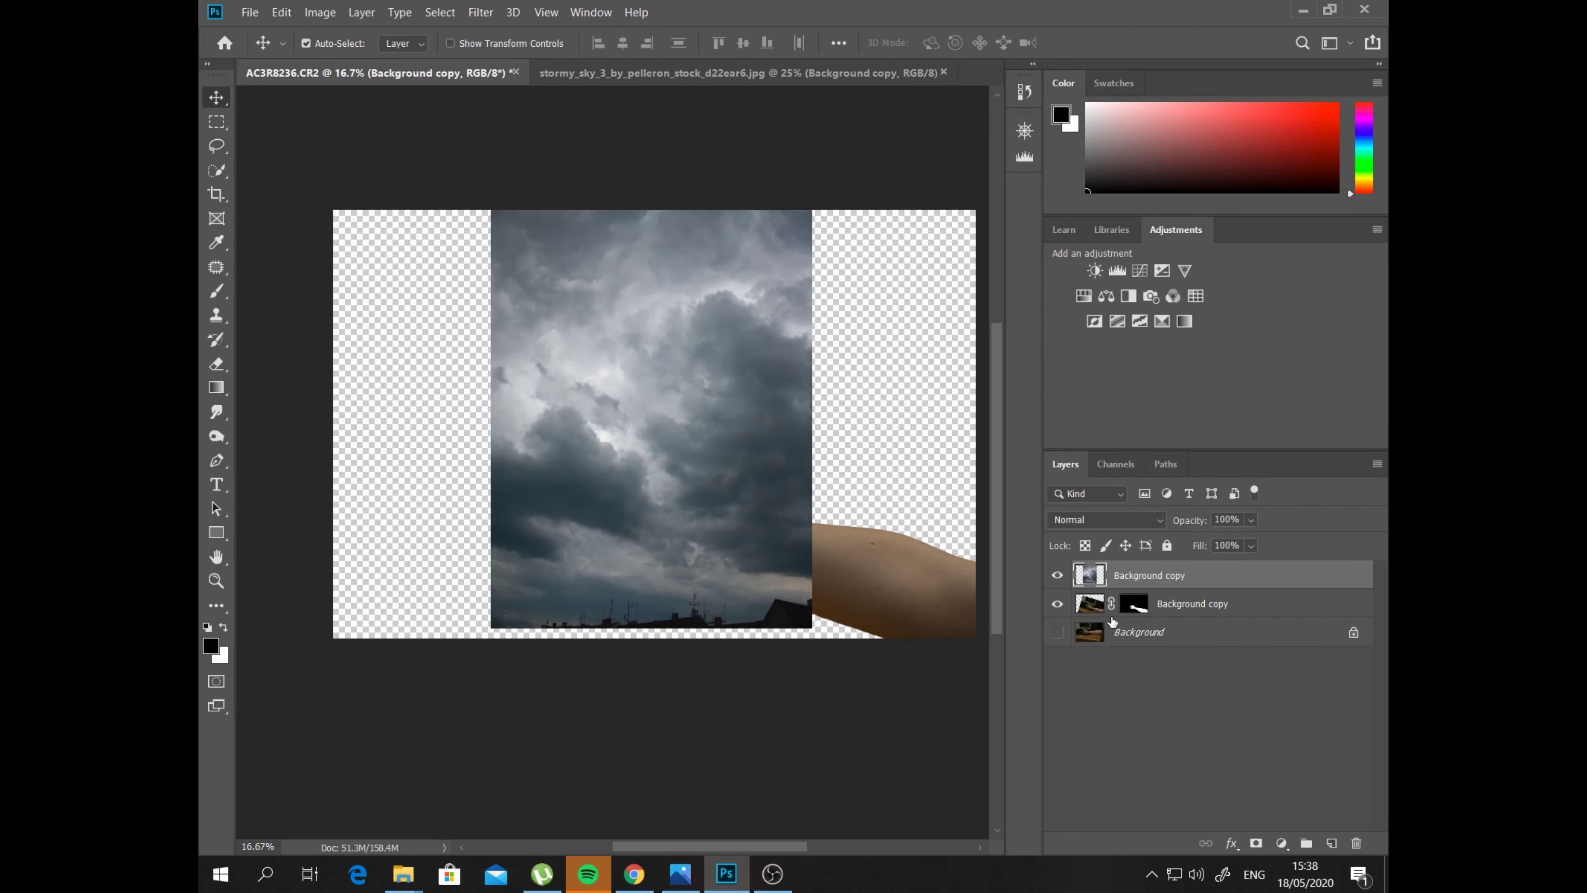
drag(1139, 578, 1144, 622)
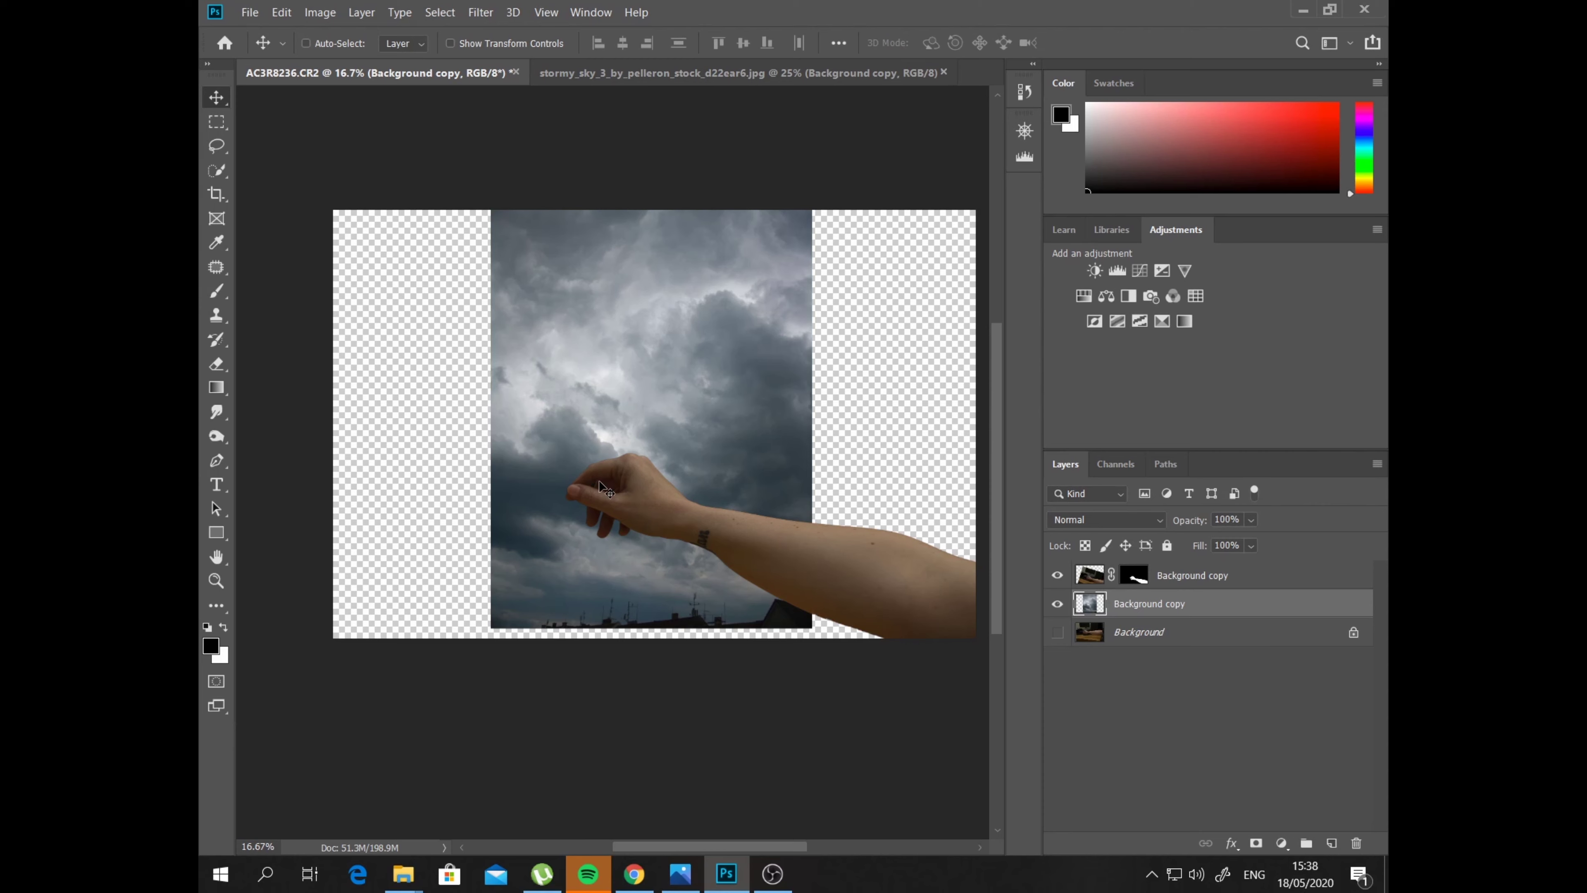
key(ctrl)
Stretch the sky to 164.81% width and shift it down, leaving a transparent left strip
key(ctrl+t)
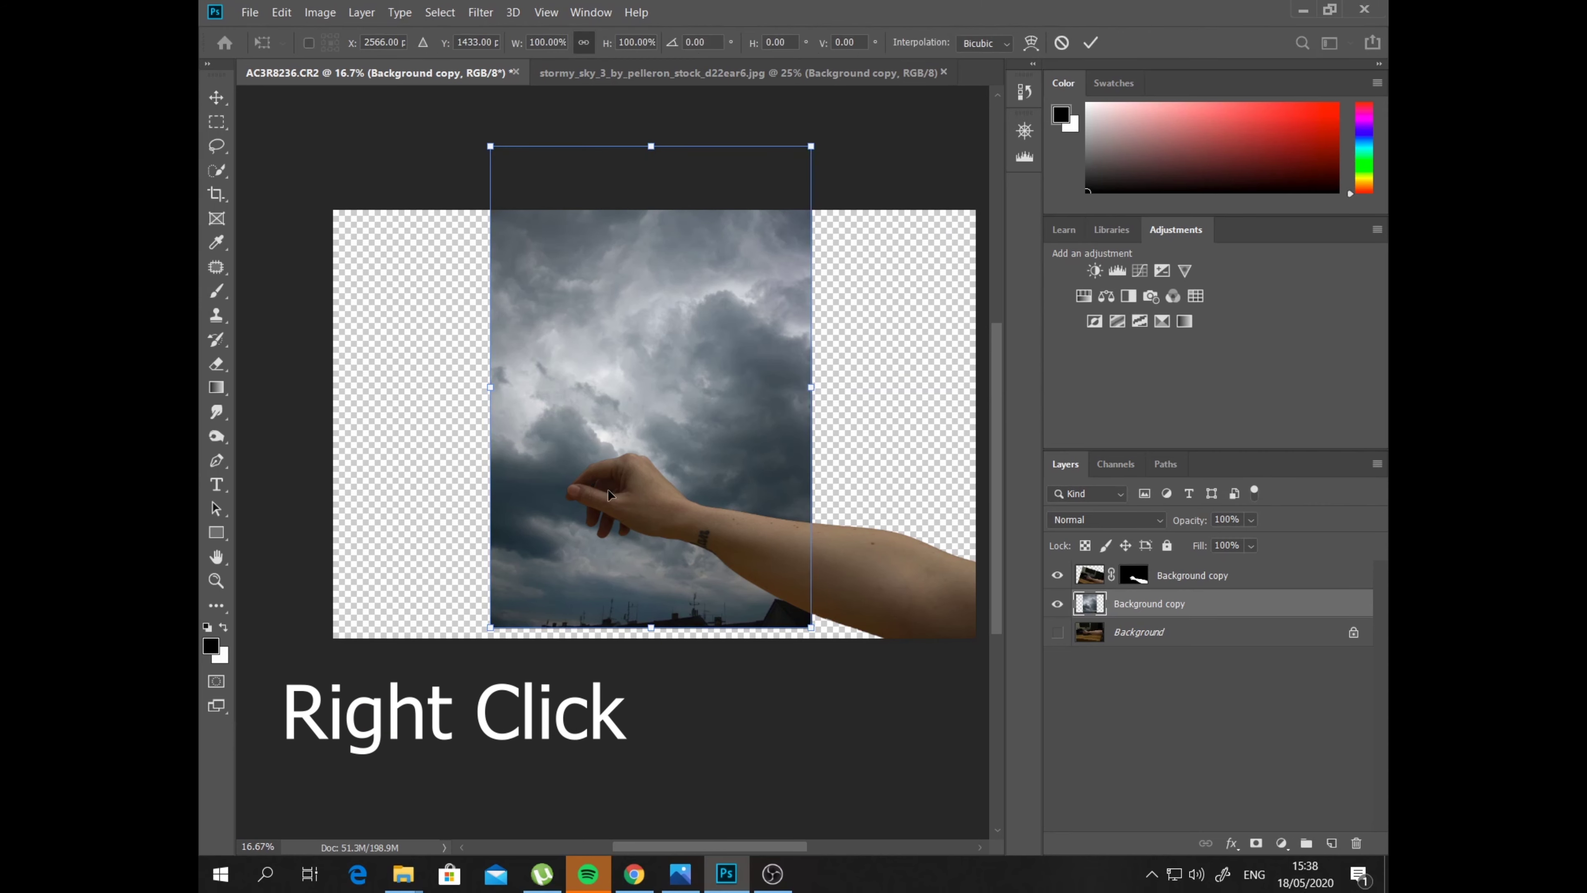
drag(713, 497, 717, 498)
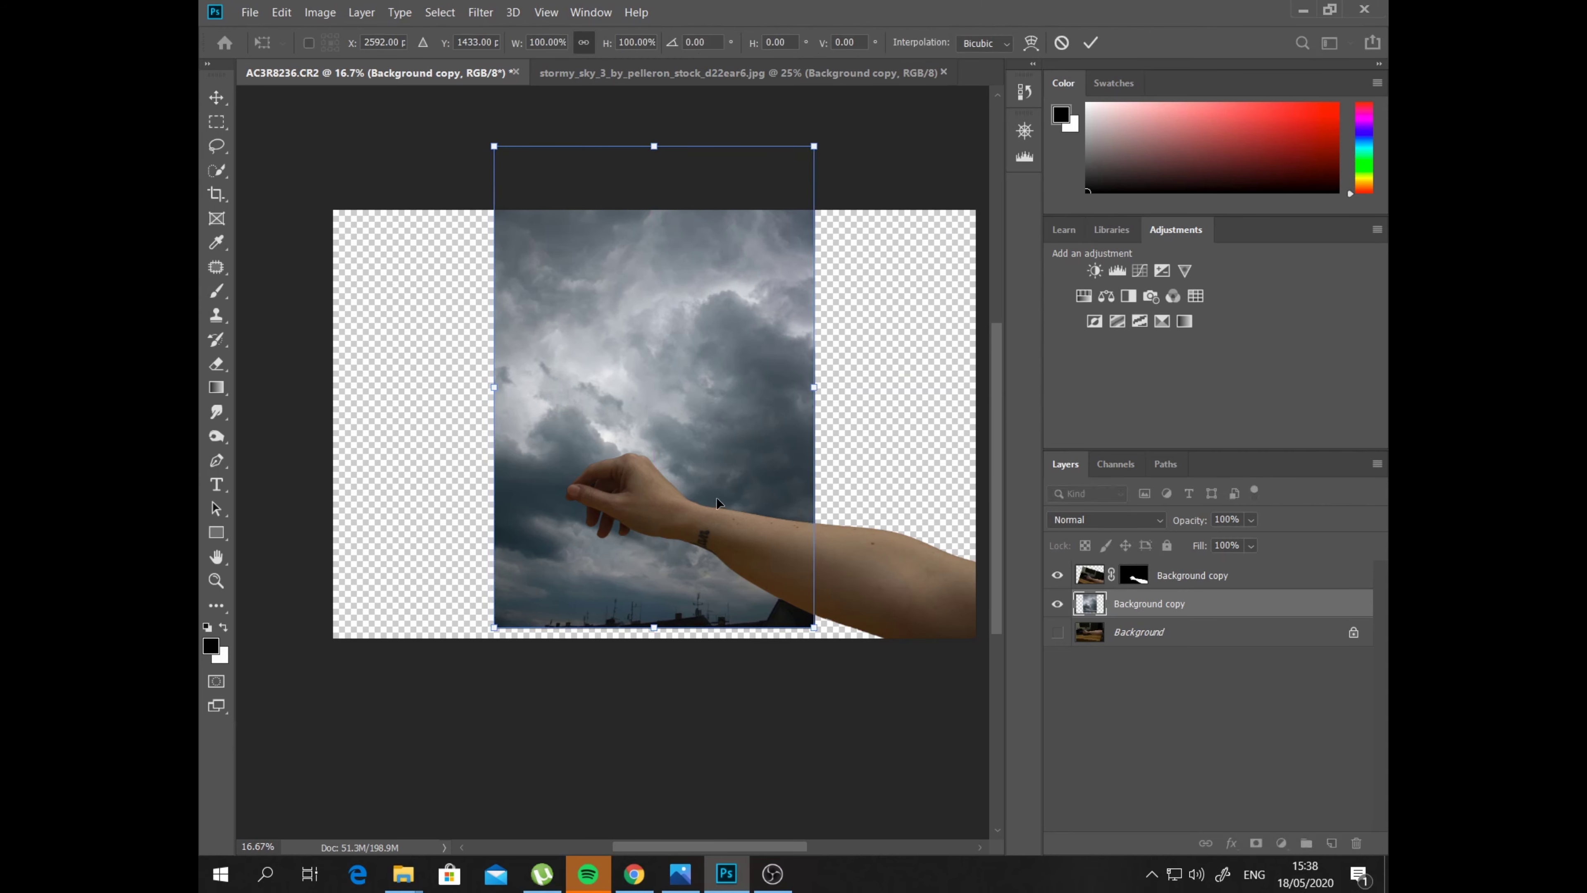
drag(819, 446, 983, 388)
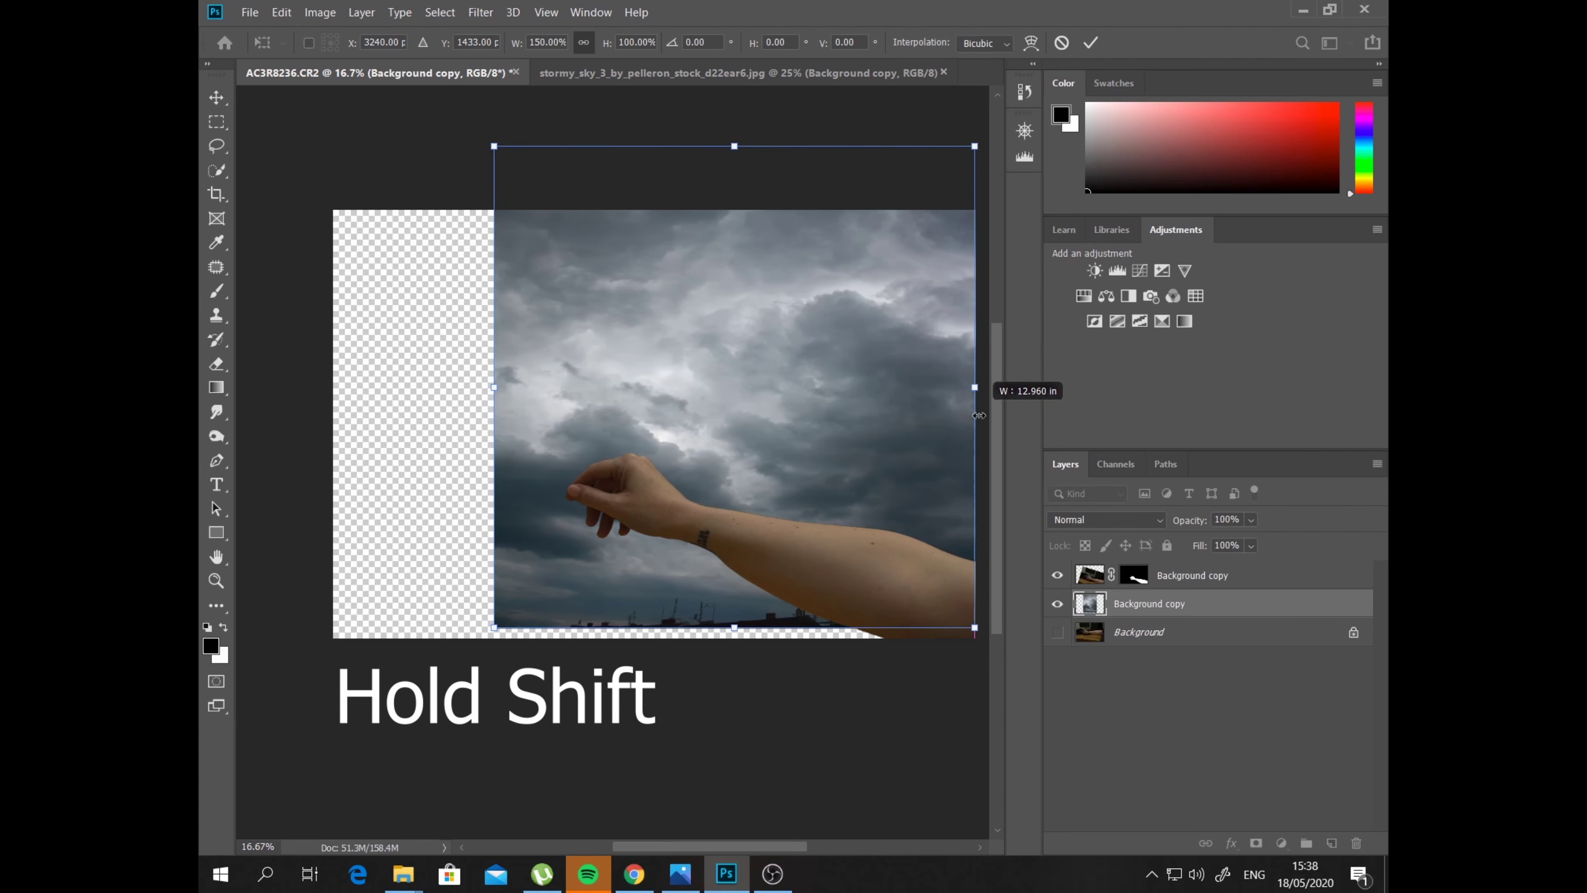
drag(488, 388, 425, 388)
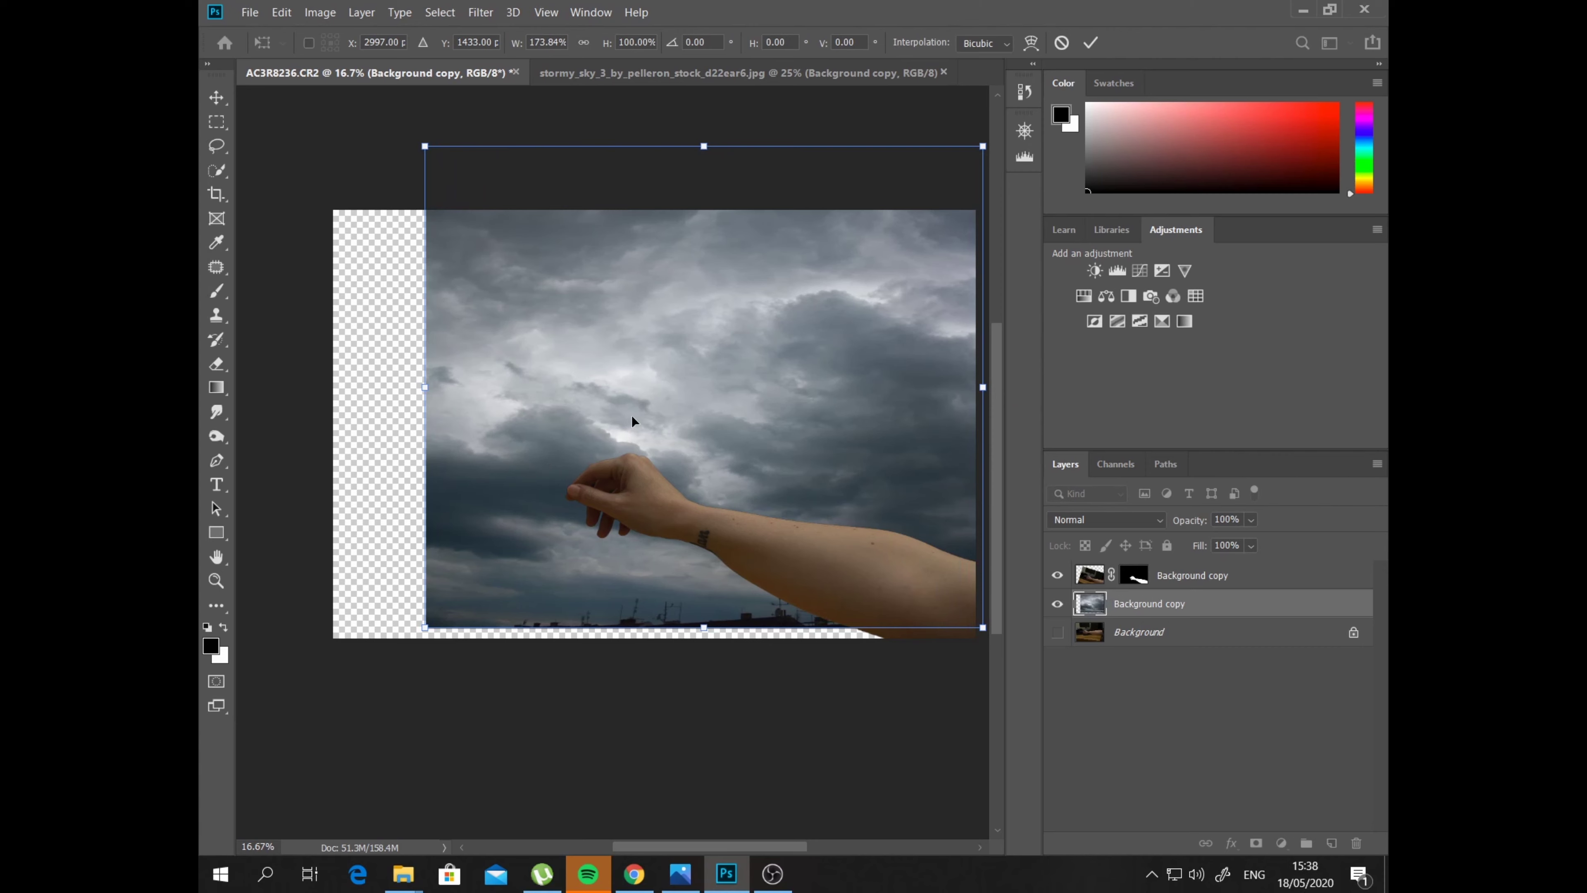
drag(629, 422, 630, 439)
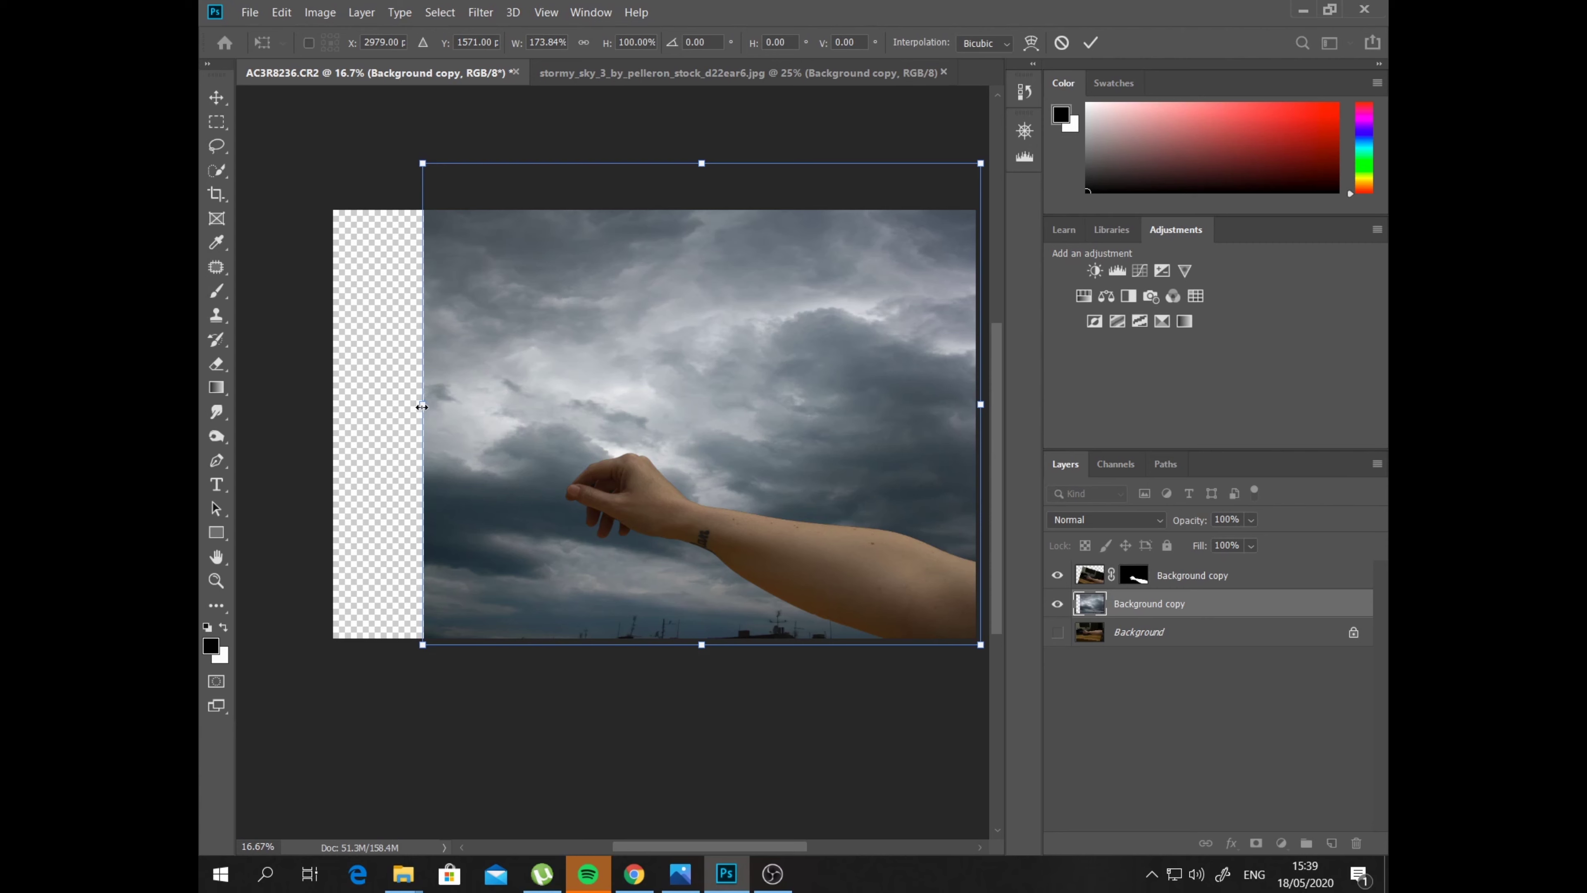
drag(422, 407, 450, 407)
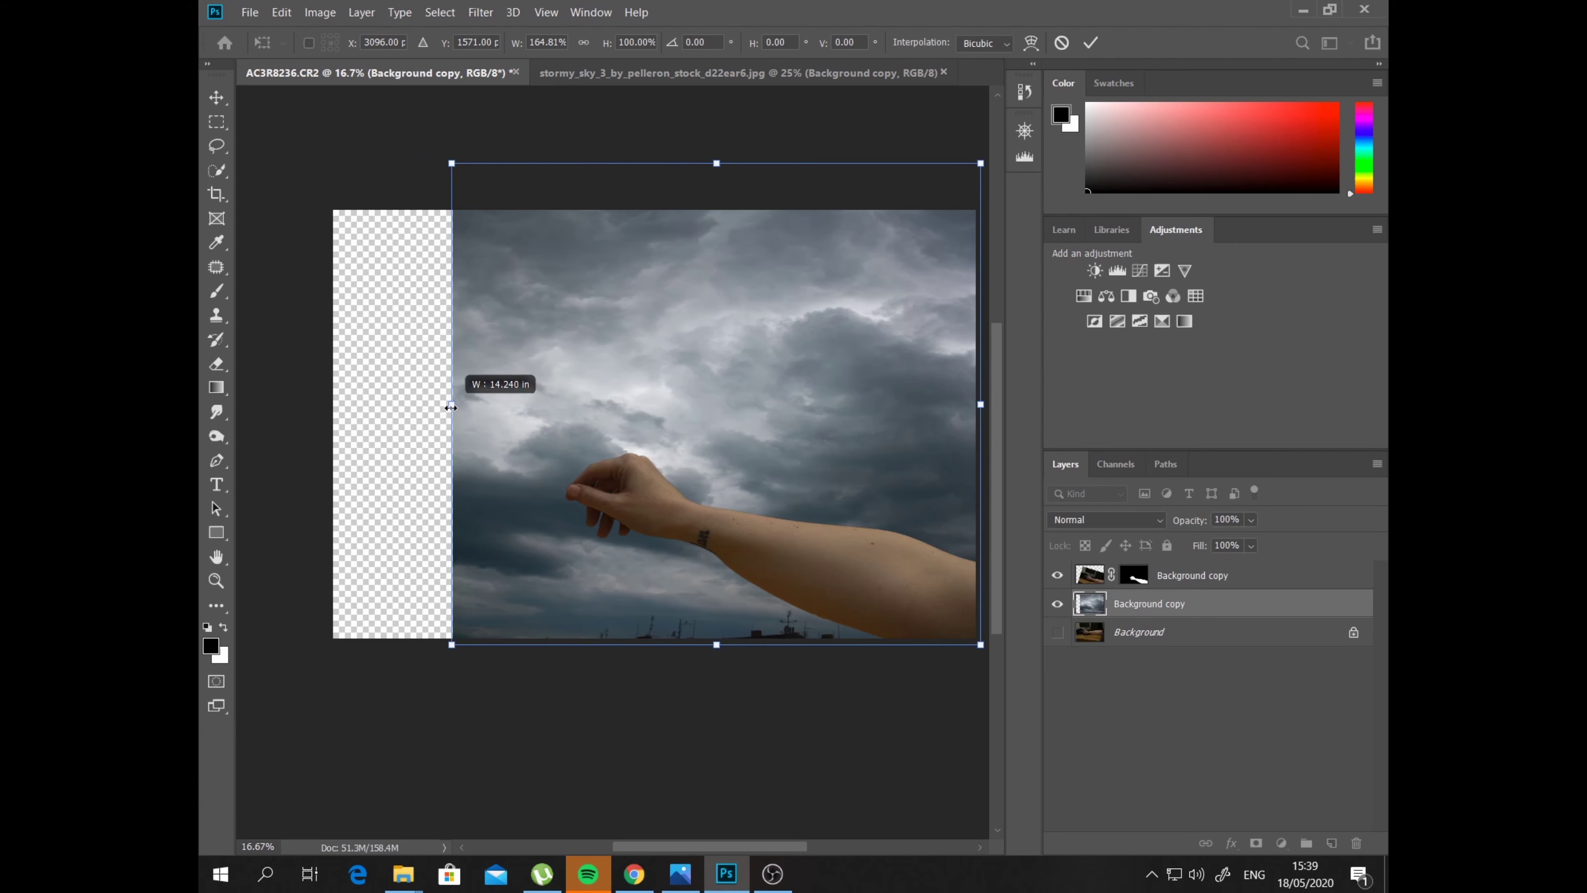
click(1091, 43)
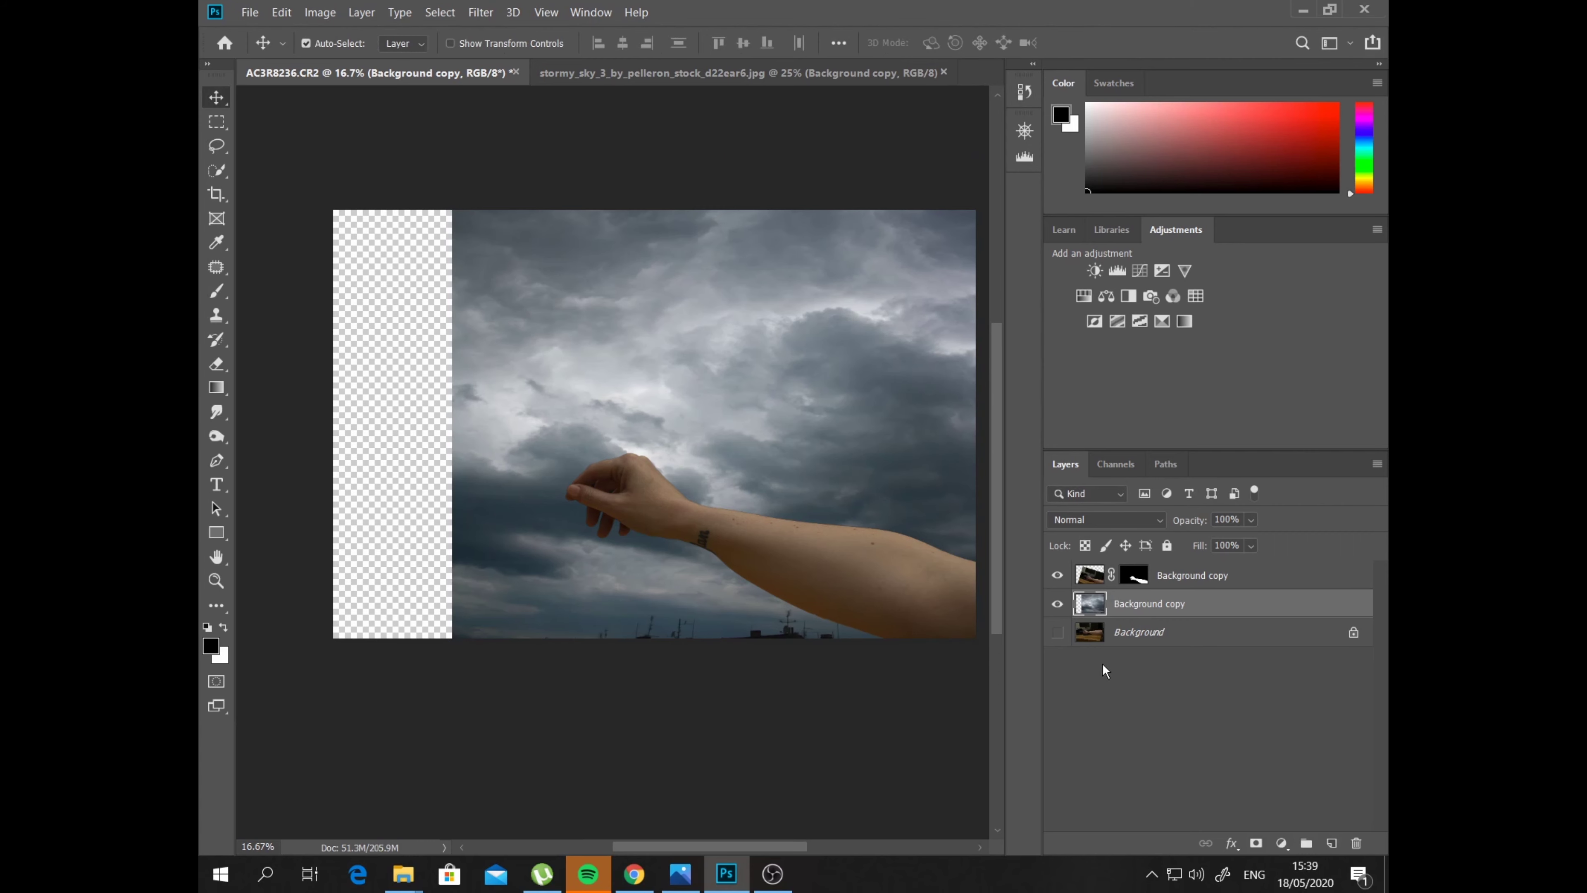
Crop away the transparent strip along the left edge of the canvas
click(217, 194)
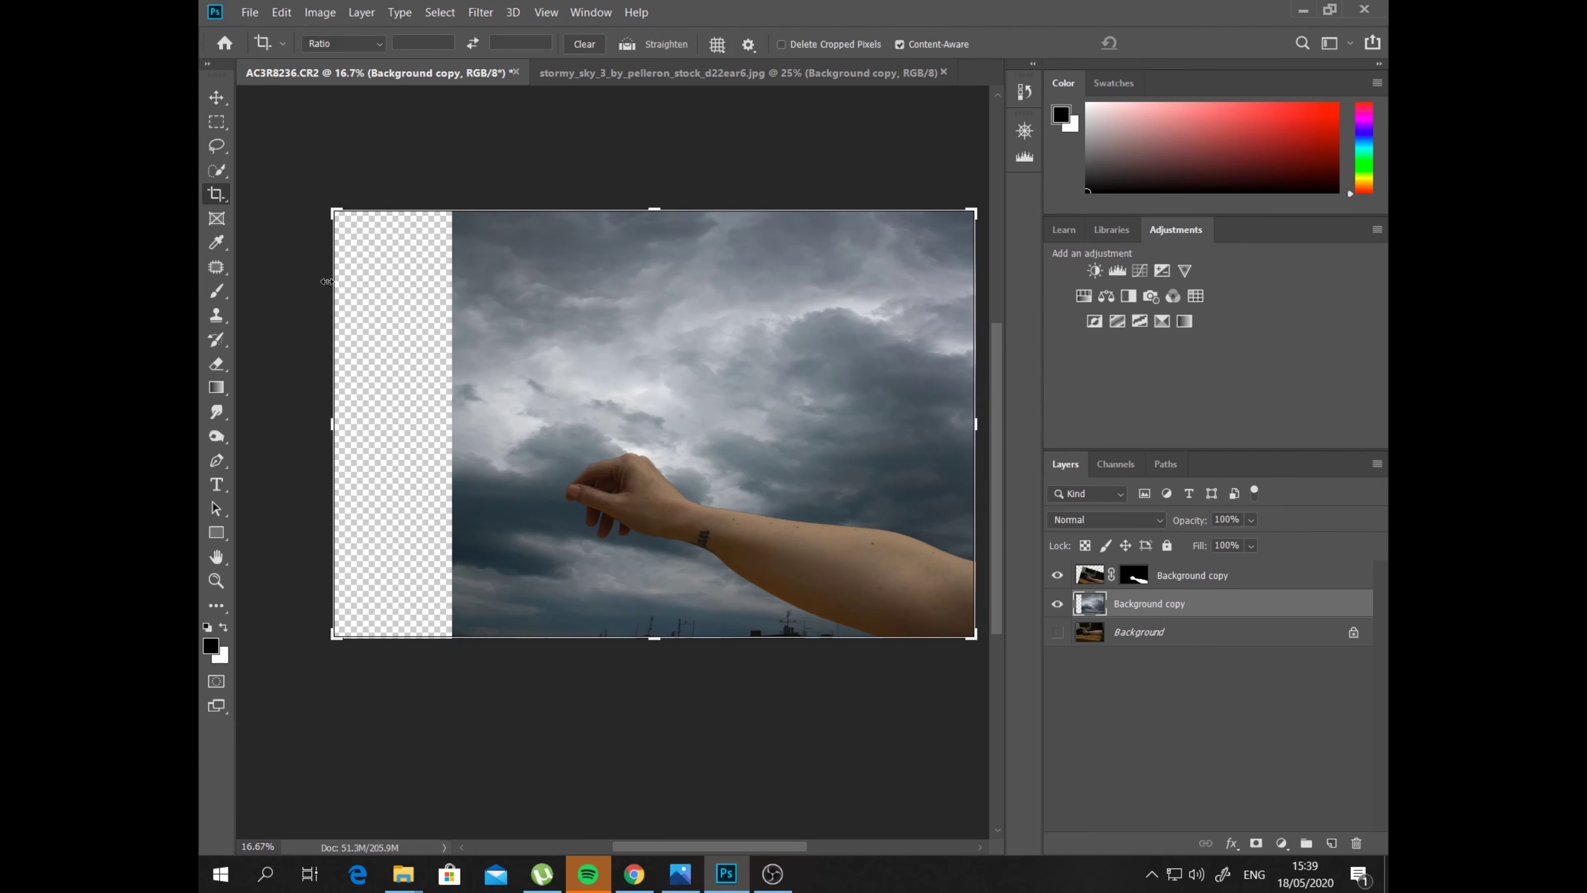
drag(334, 432, 388, 433)
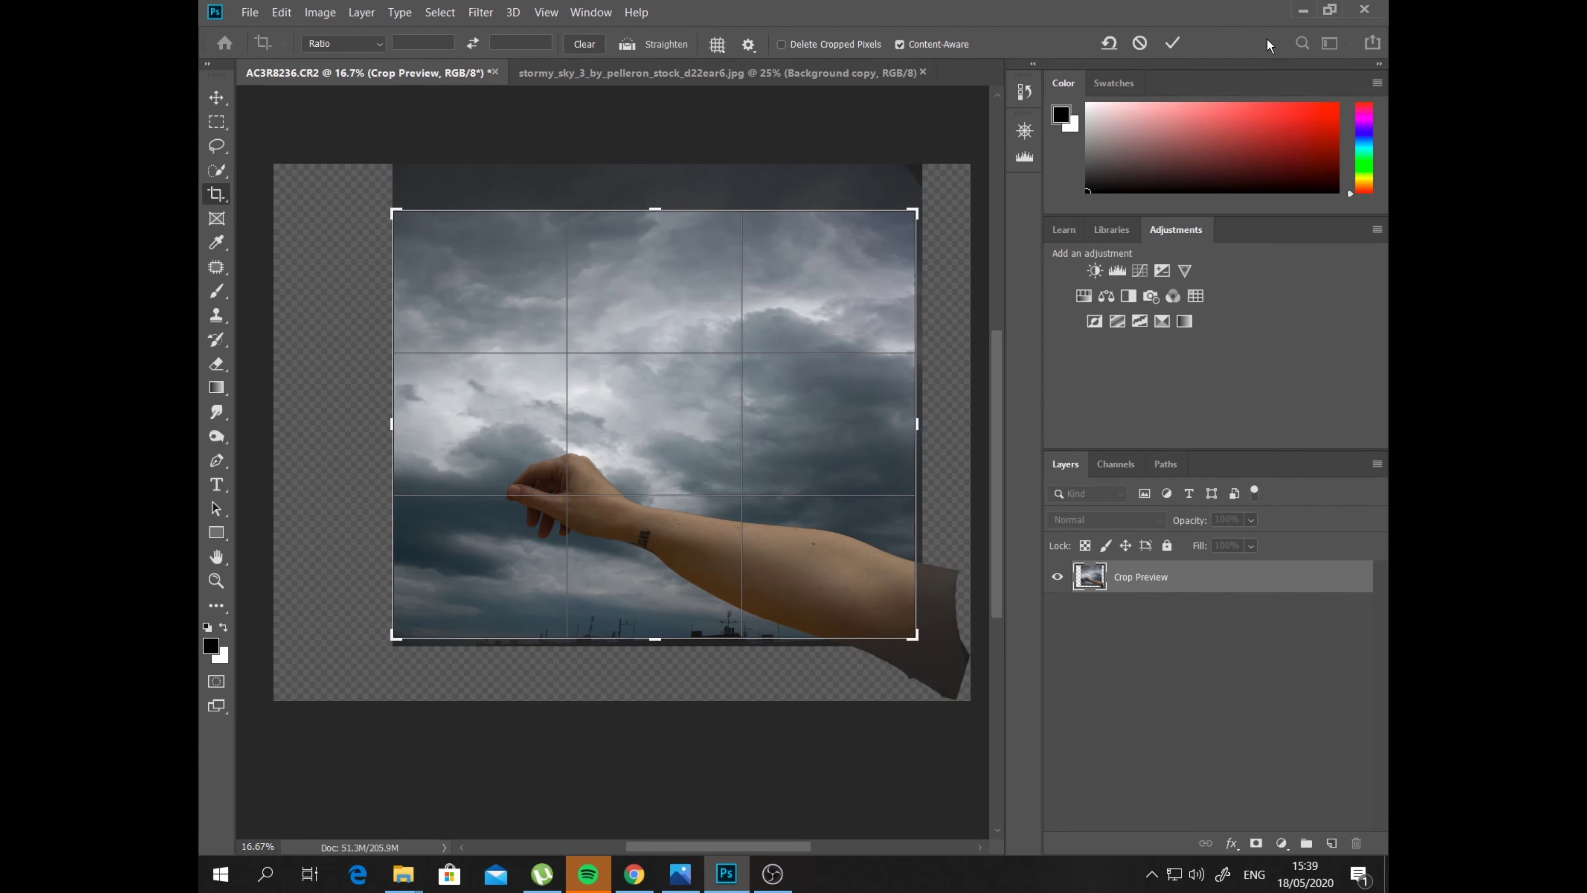
click(1173, 43)
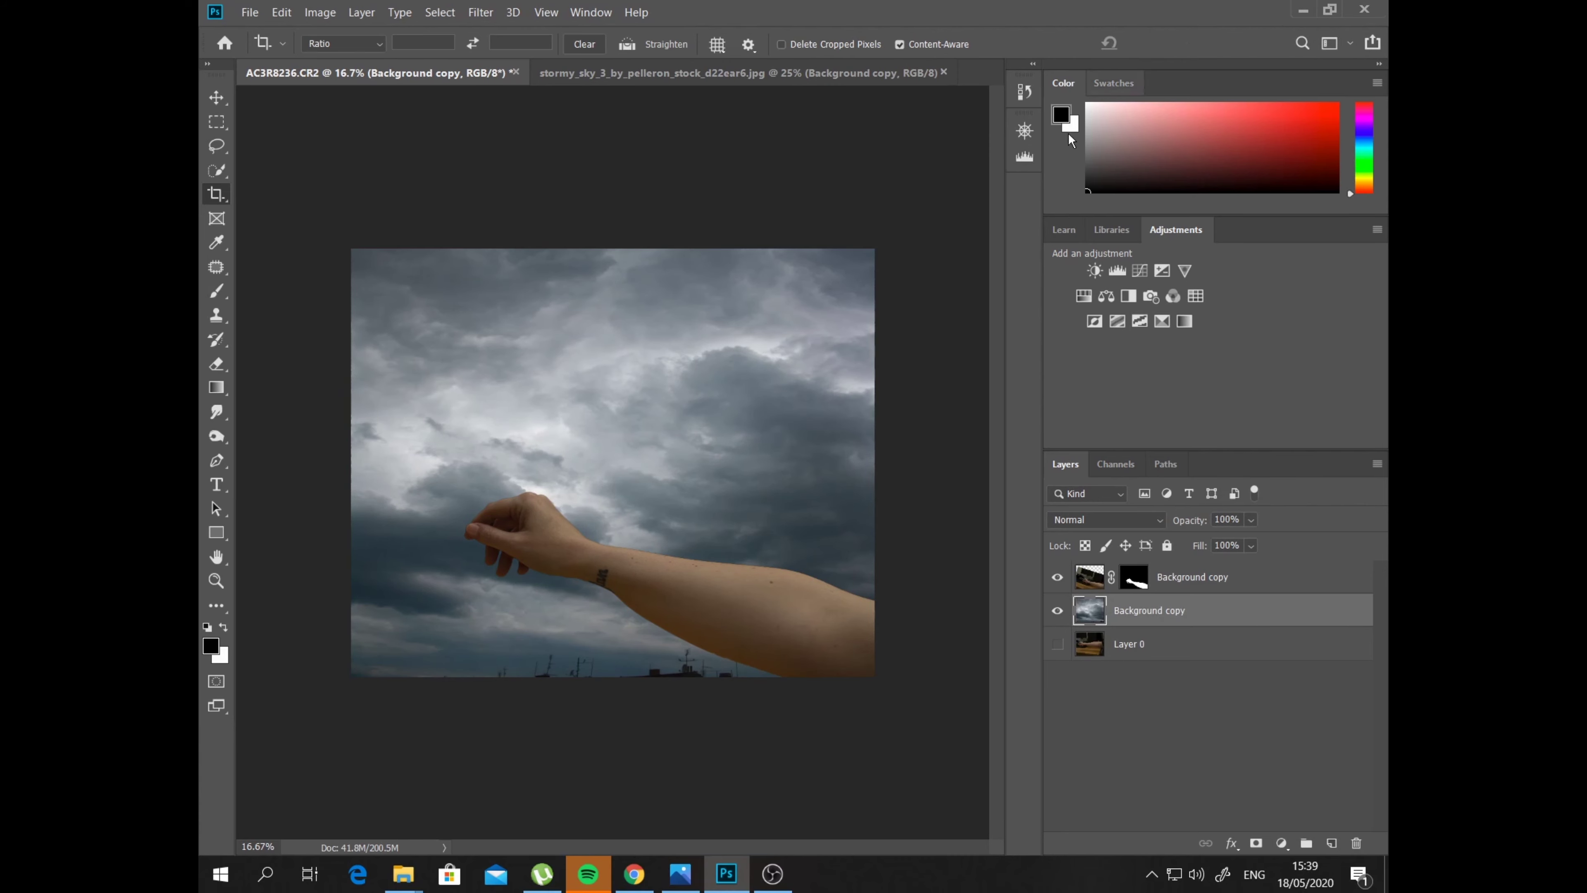
Move the sky down and stretch its top to 106.17% height to fill the frame
key(ctrl+t)
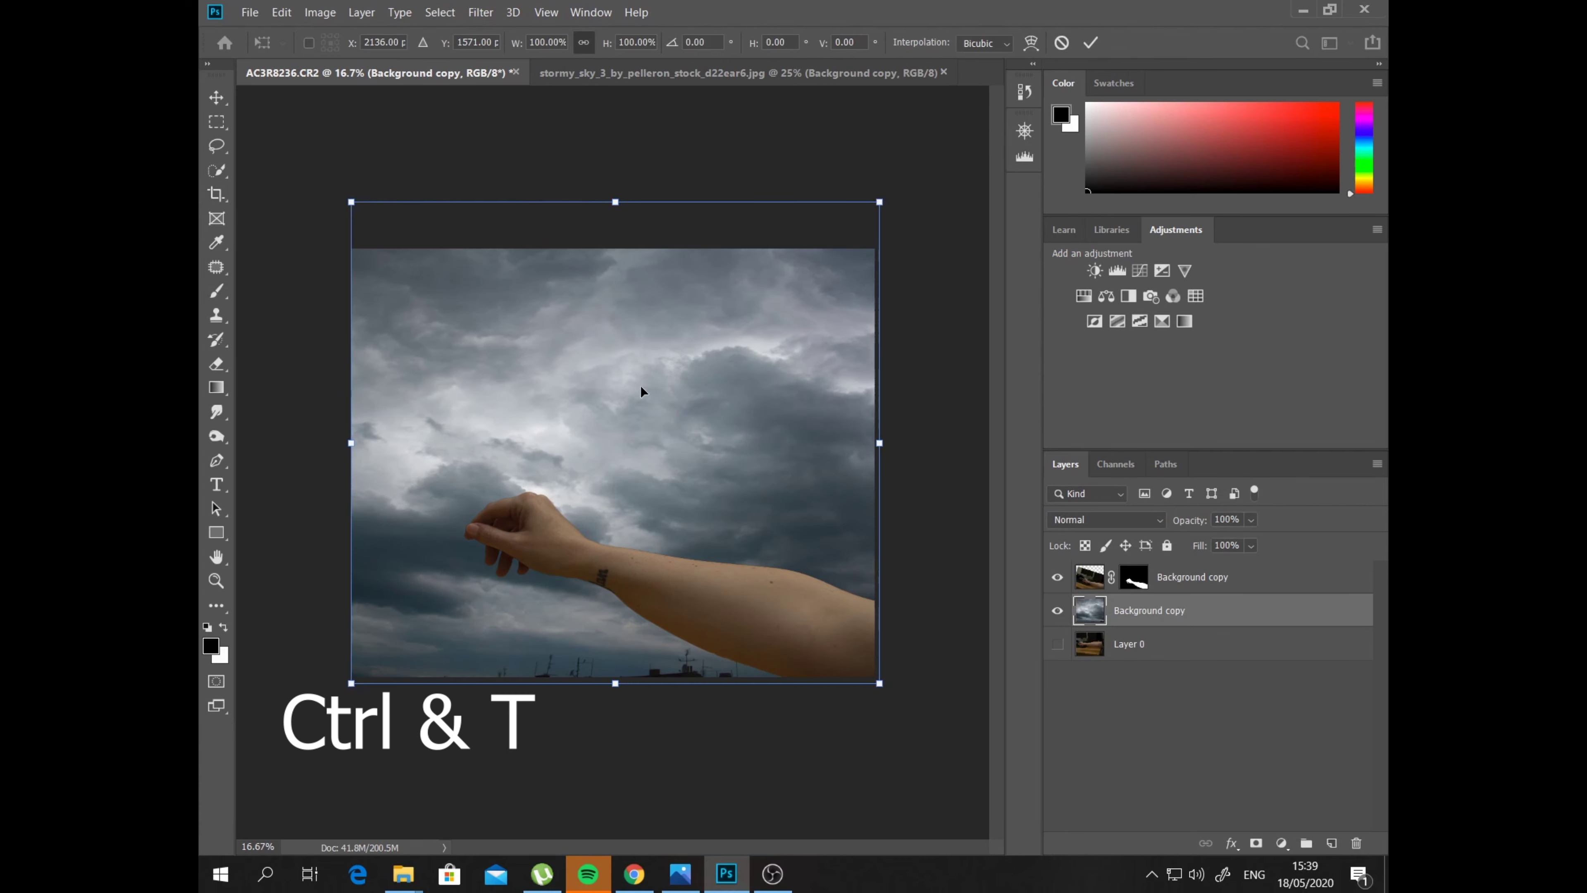
drag(644, 394, 642, 439)
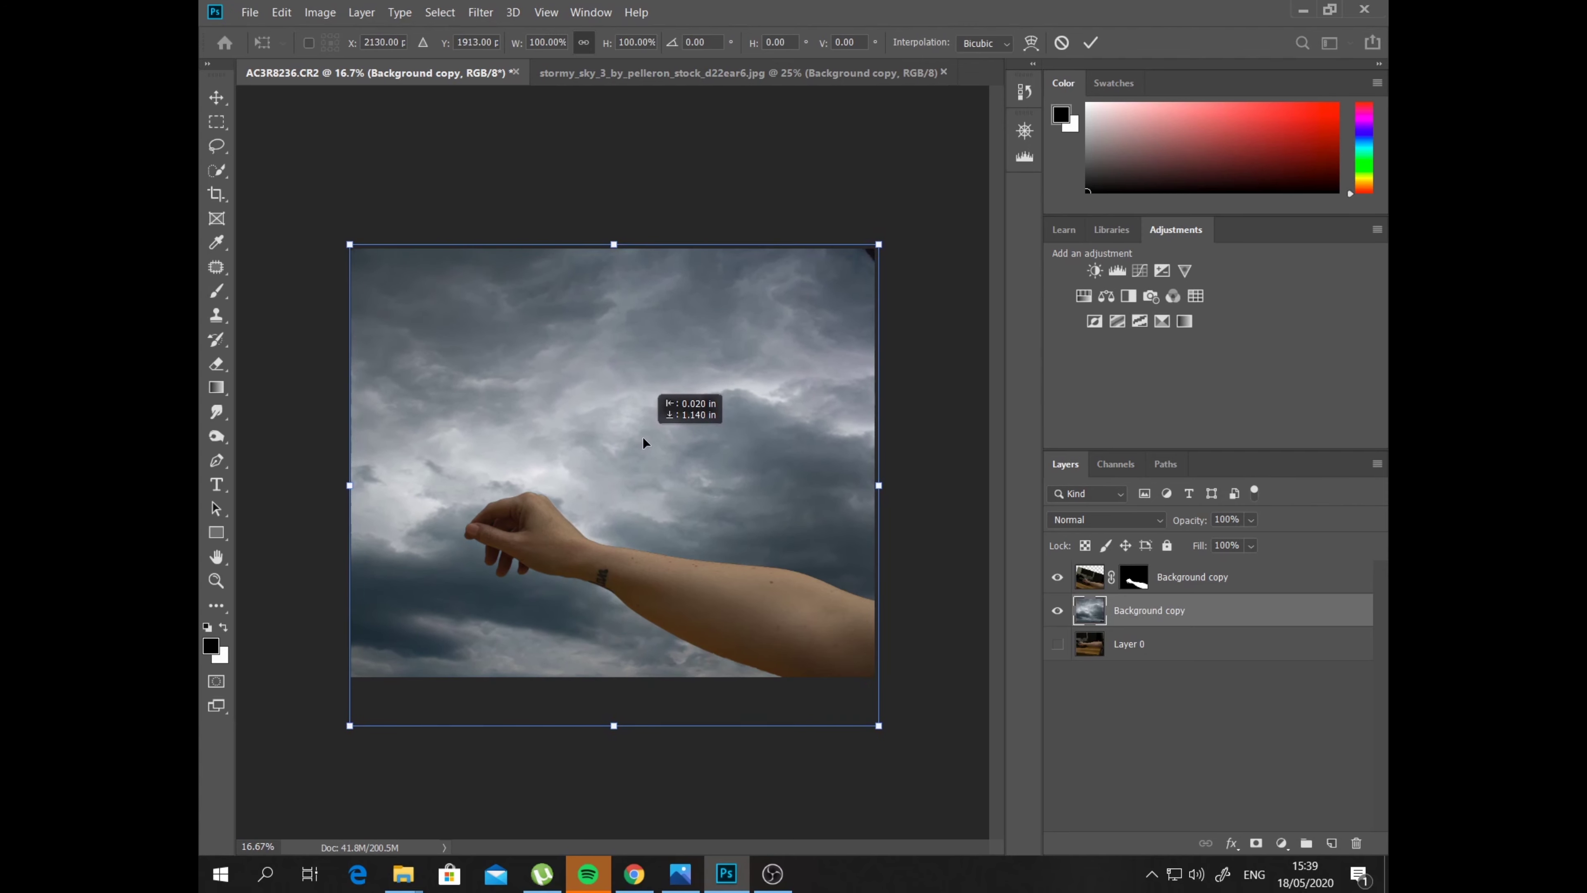
drag(614, 245, 615, 213)
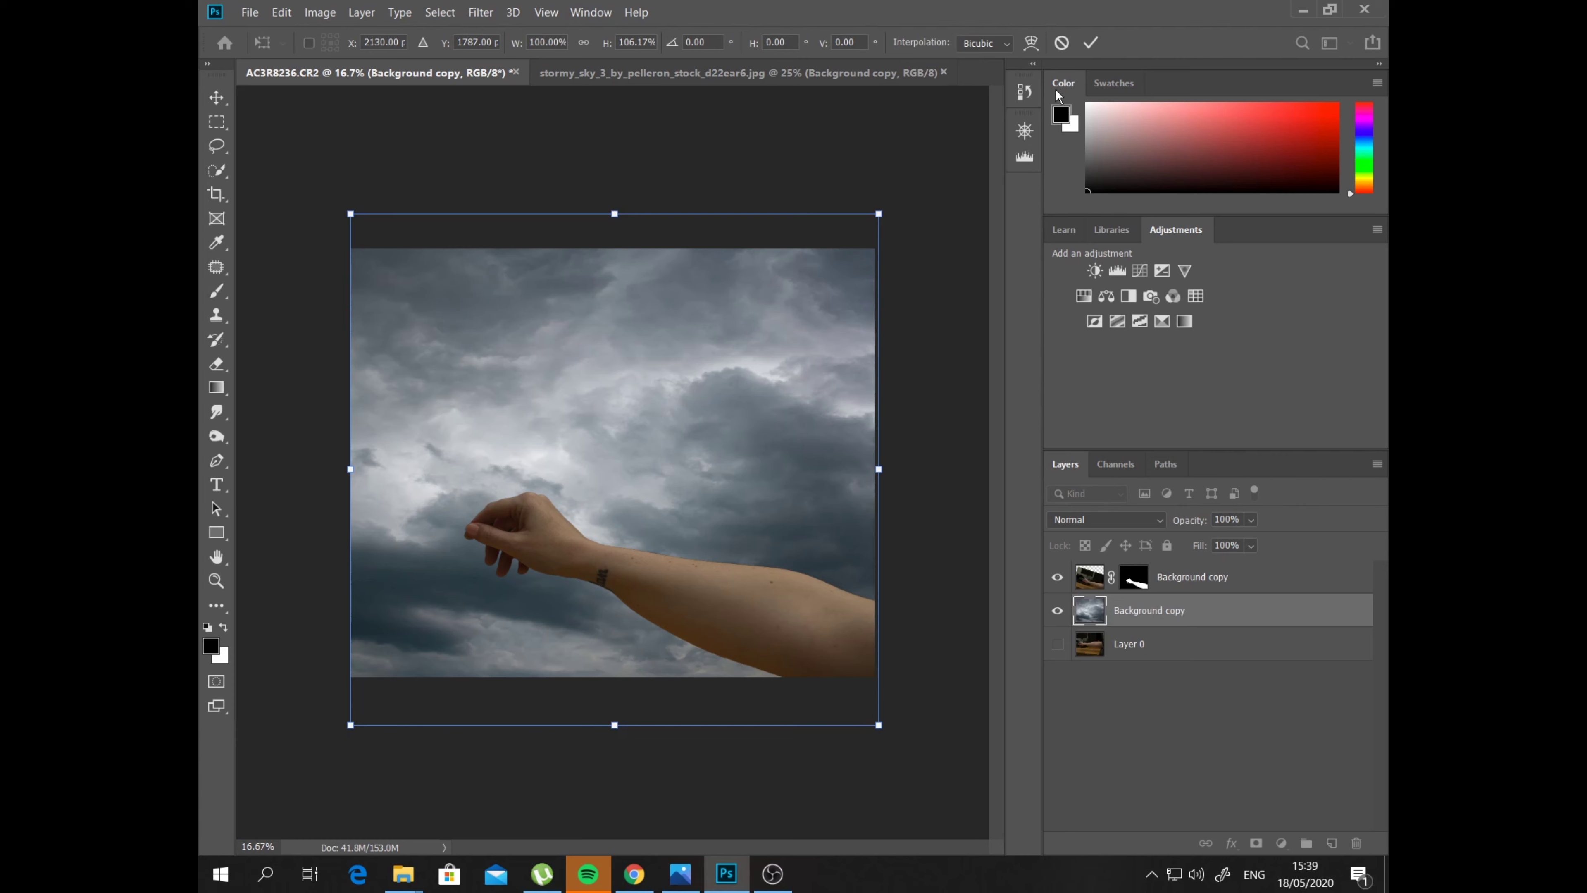
click(1091, 43)
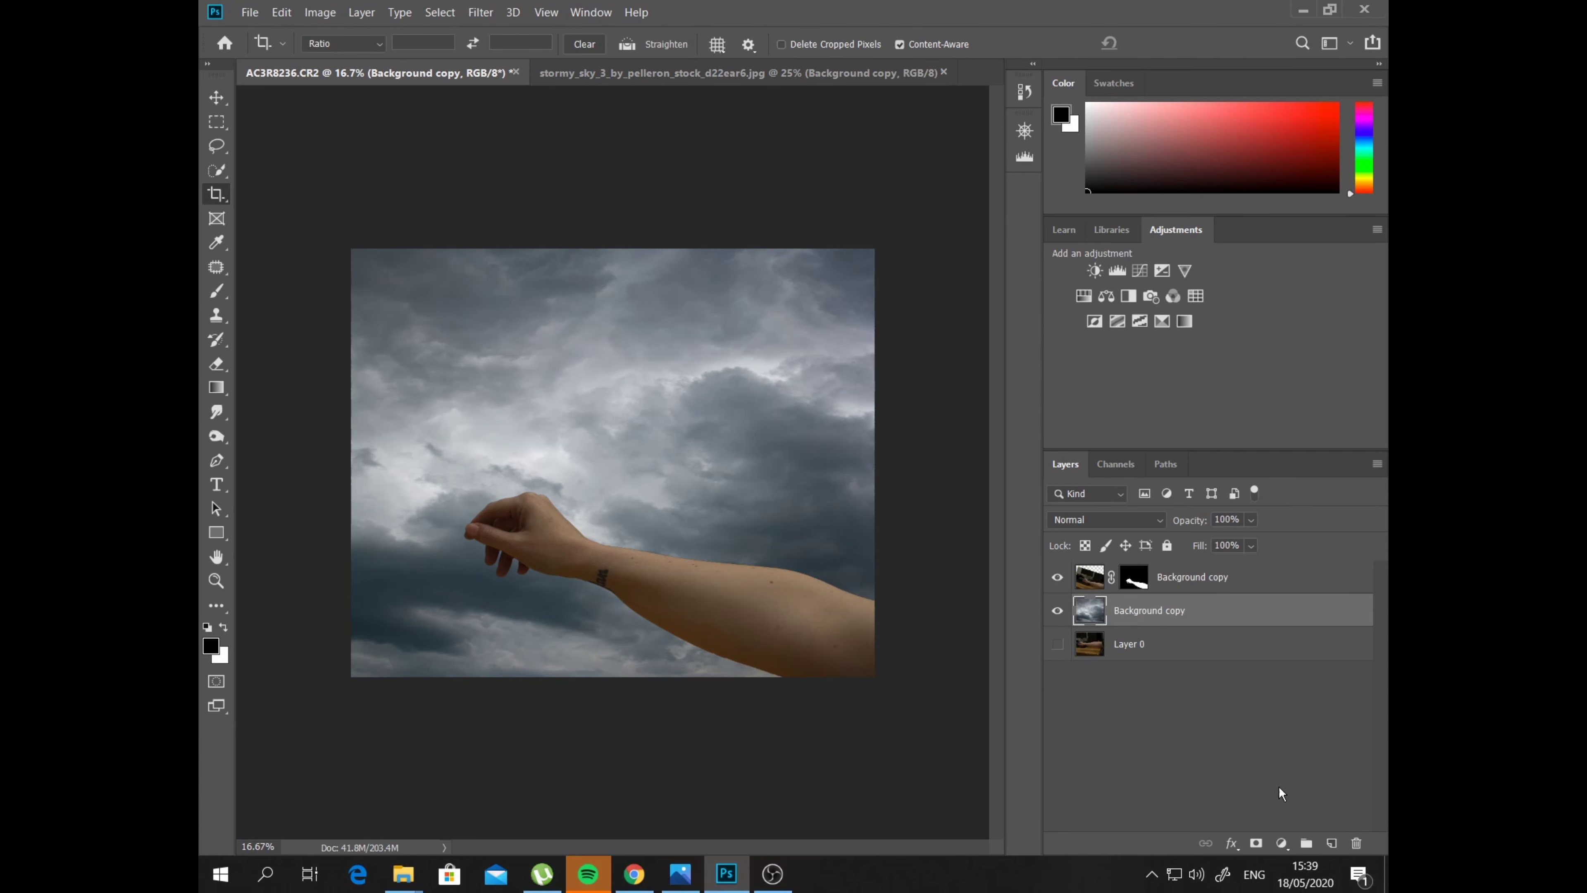
Add a Curves layer clipped to the sky, pulling highlights, midtones and shadows down to darken the clouds
click(1281, 843)
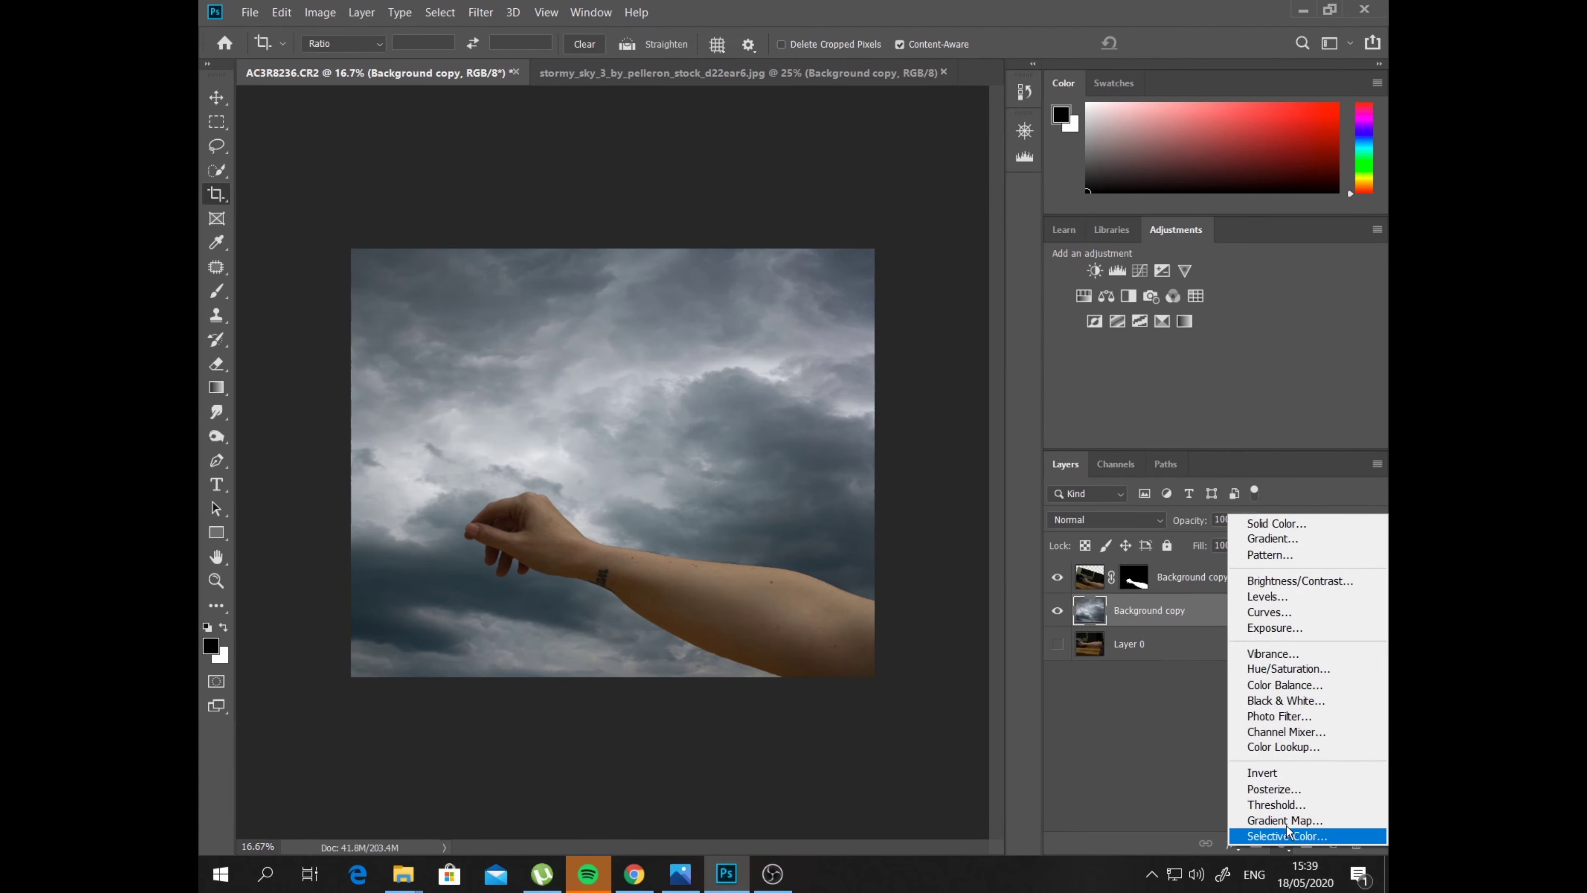
click(1291, 613)
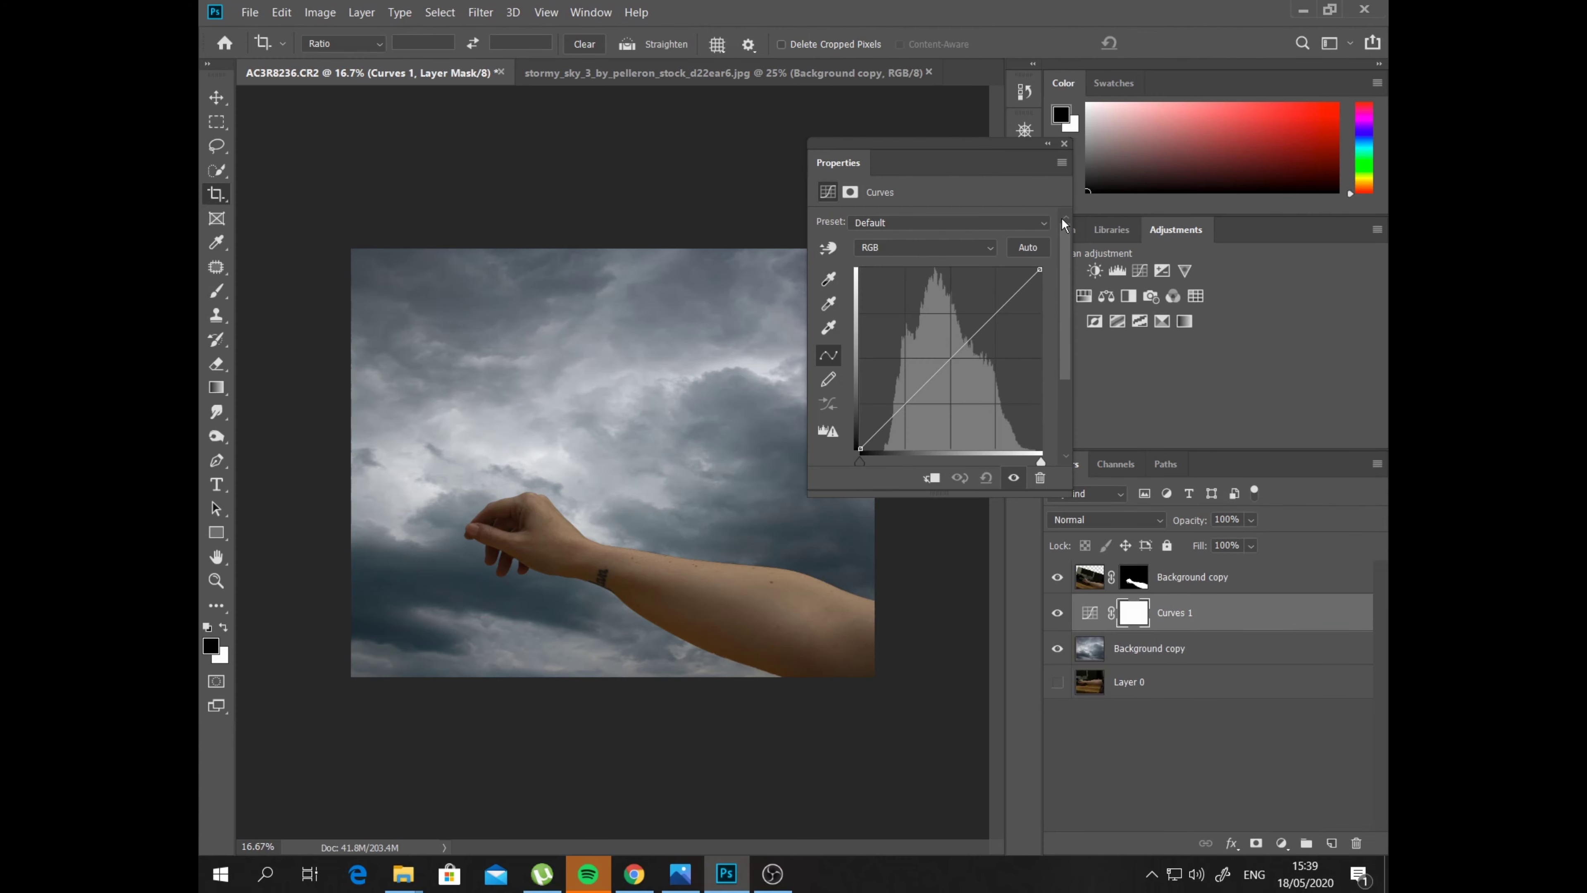
drag(1042, 269, 1054, 309)
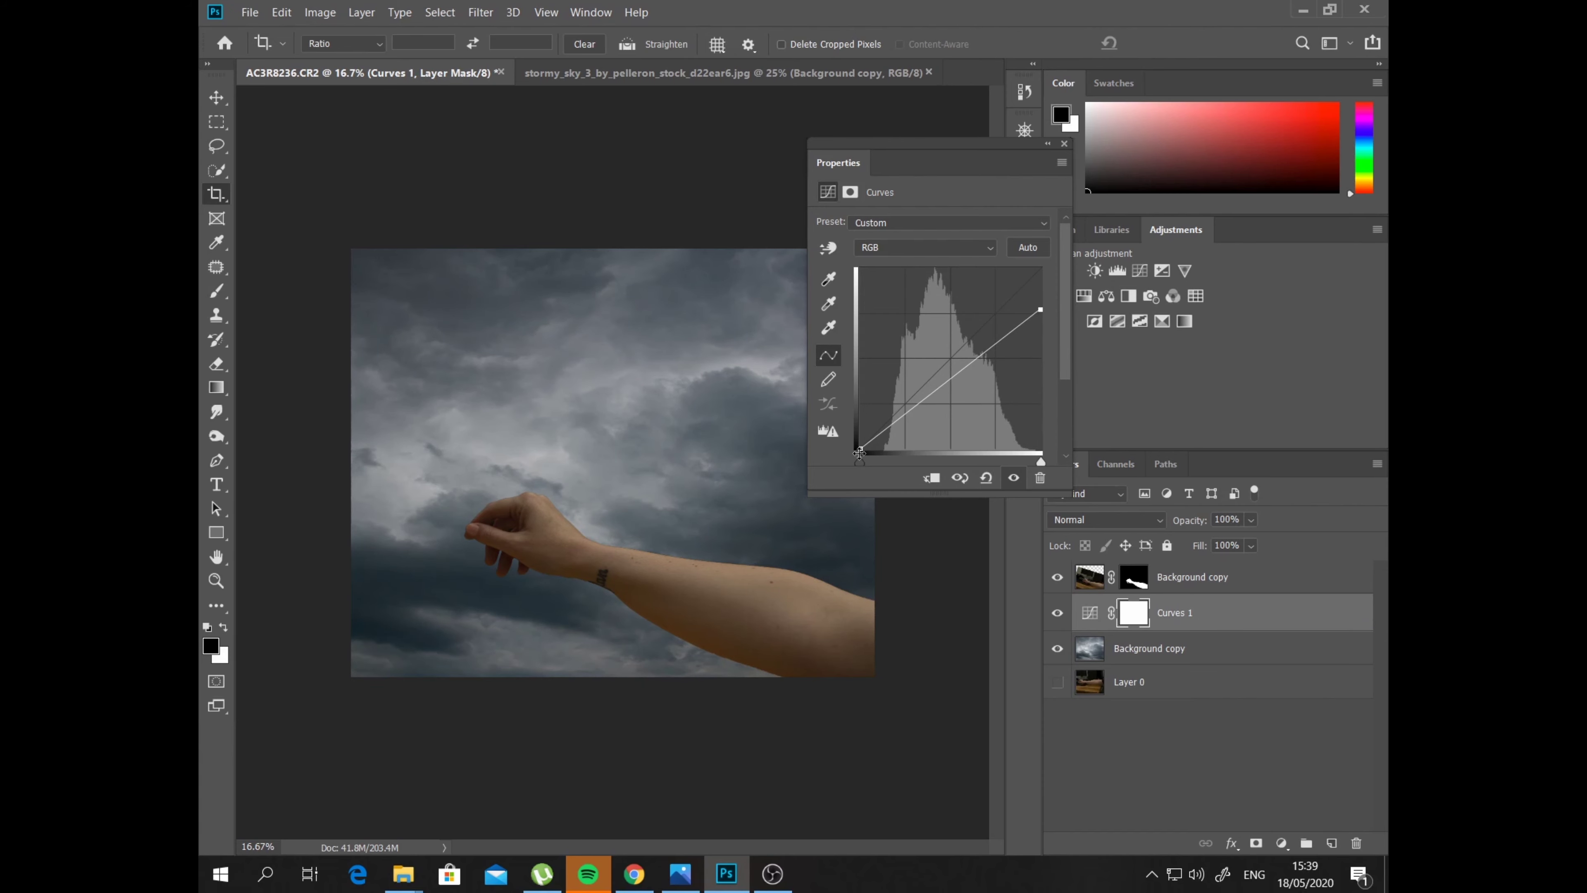
drag(860, 464, 865, 463)
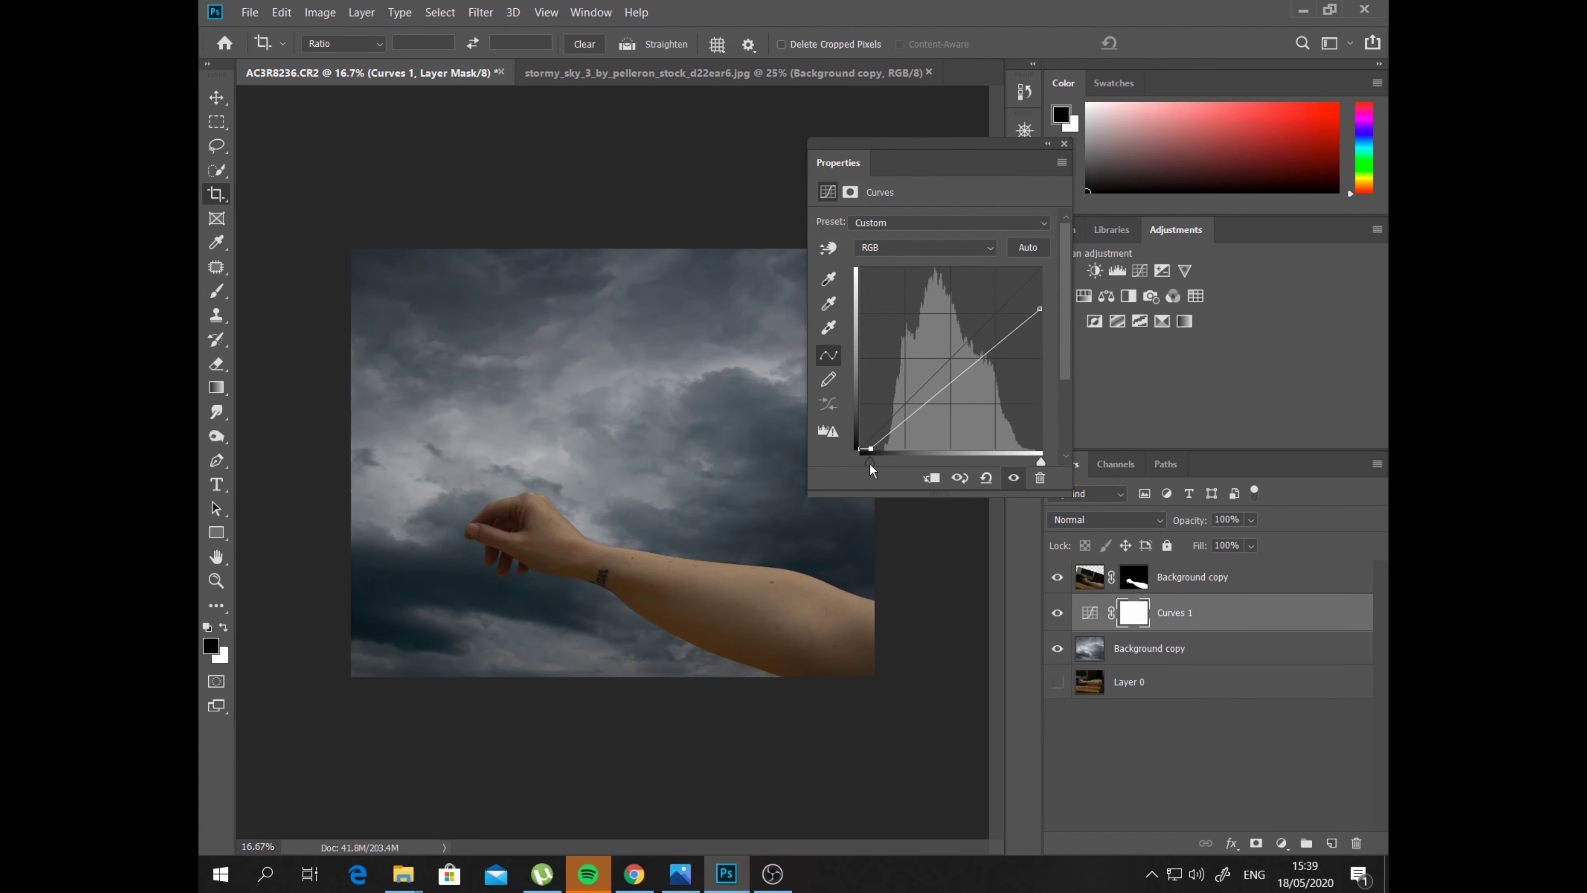
drag(950, 381, 947, 388)
click(933, 479)
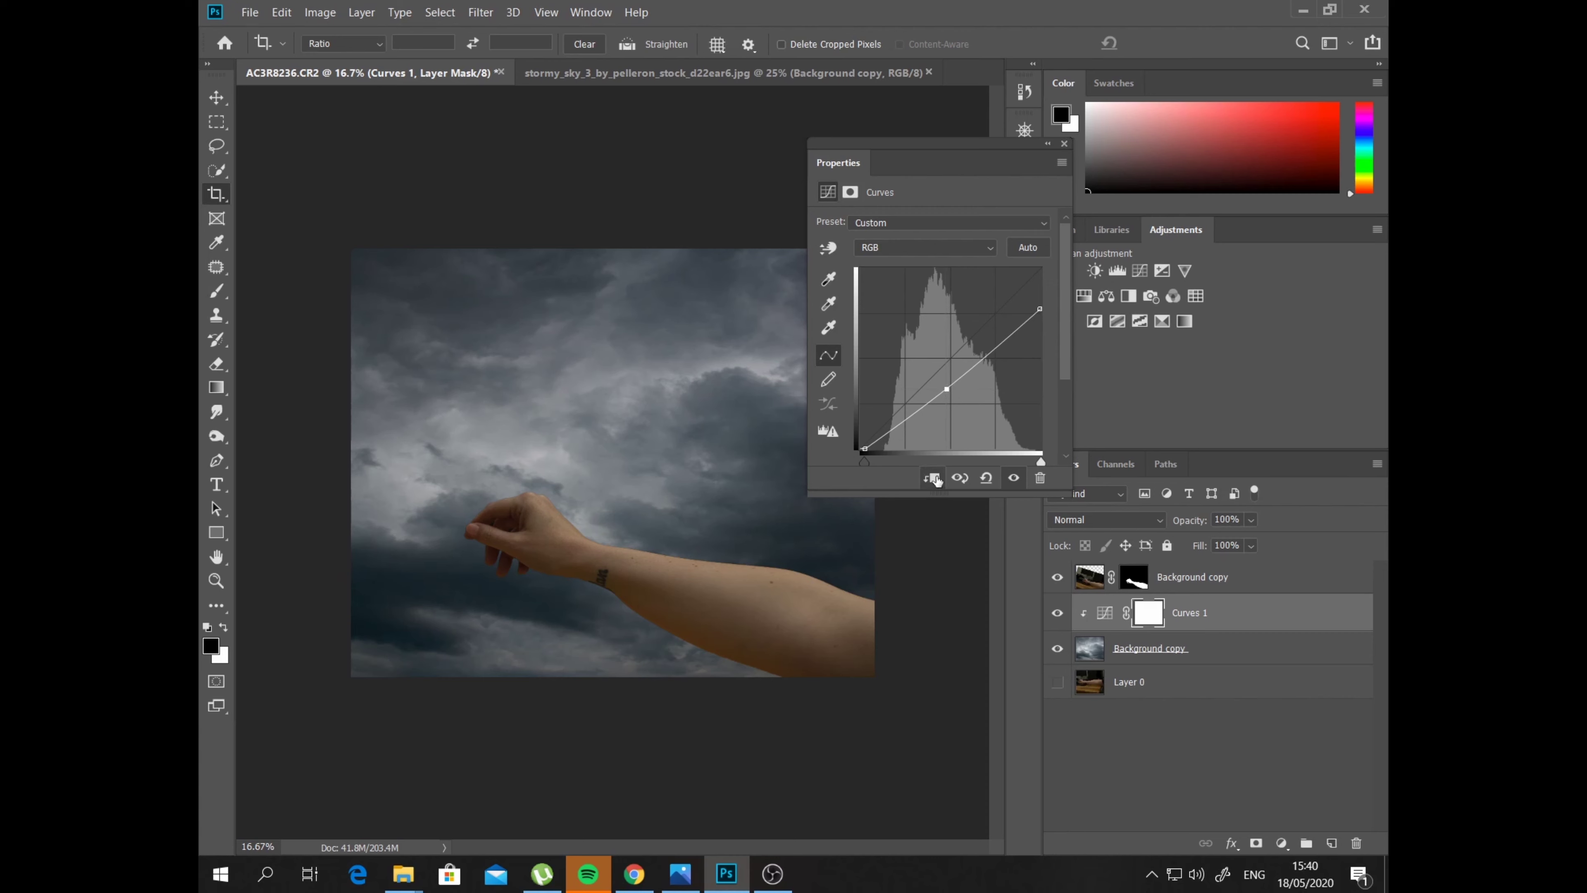
drag(987, 359, 990, 363)
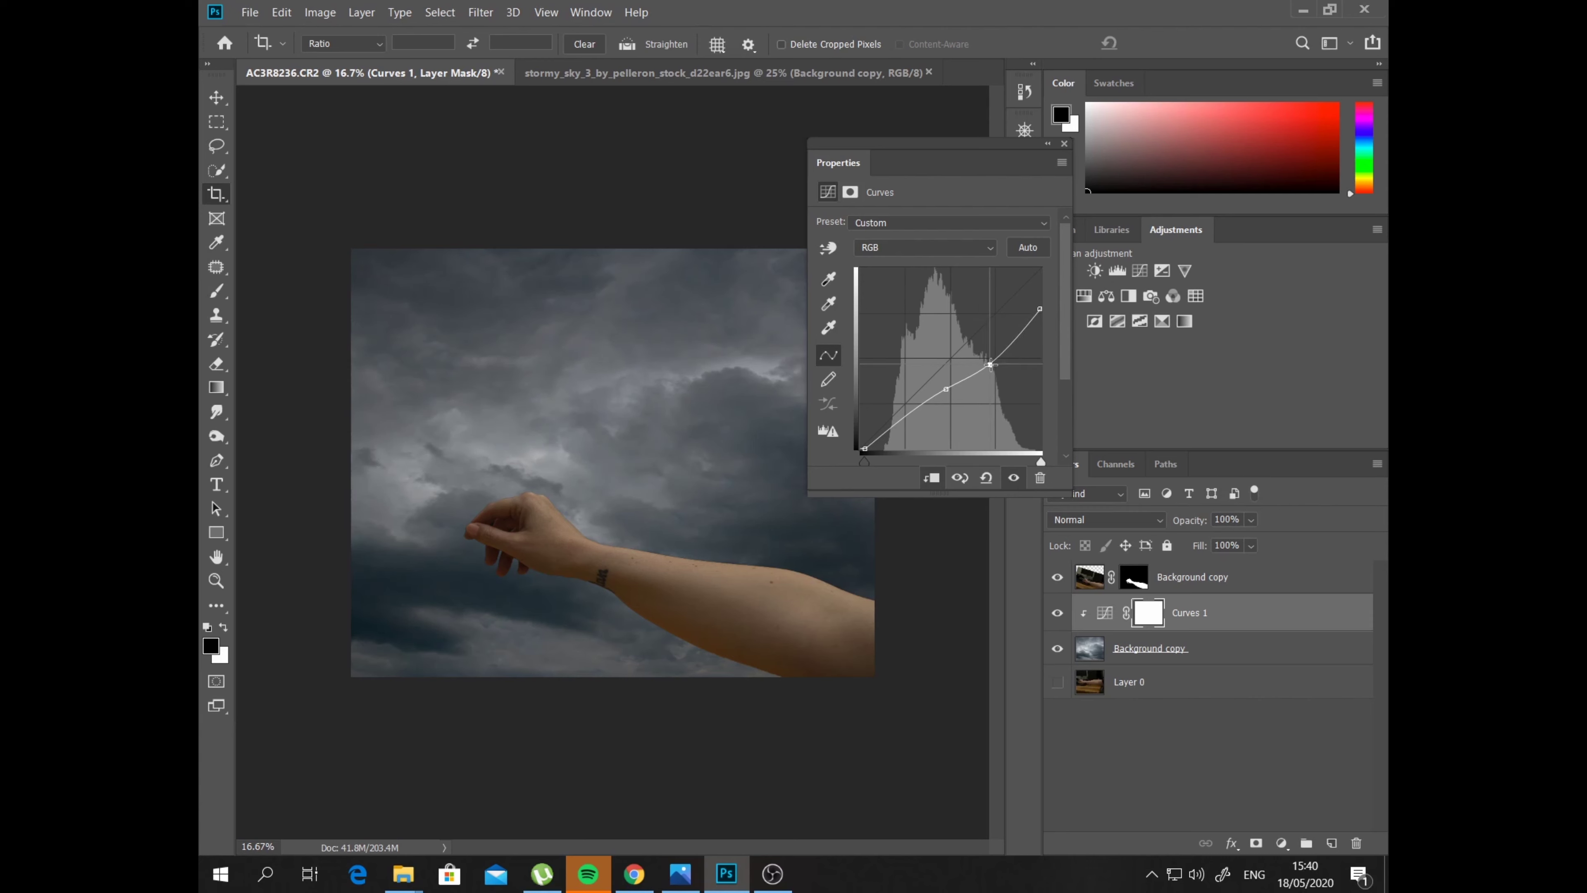
Add Curves 2 and a Levels layer (gamma 0.92, output 13–240) above the sky, then select the arm layer
click(1065, 146)
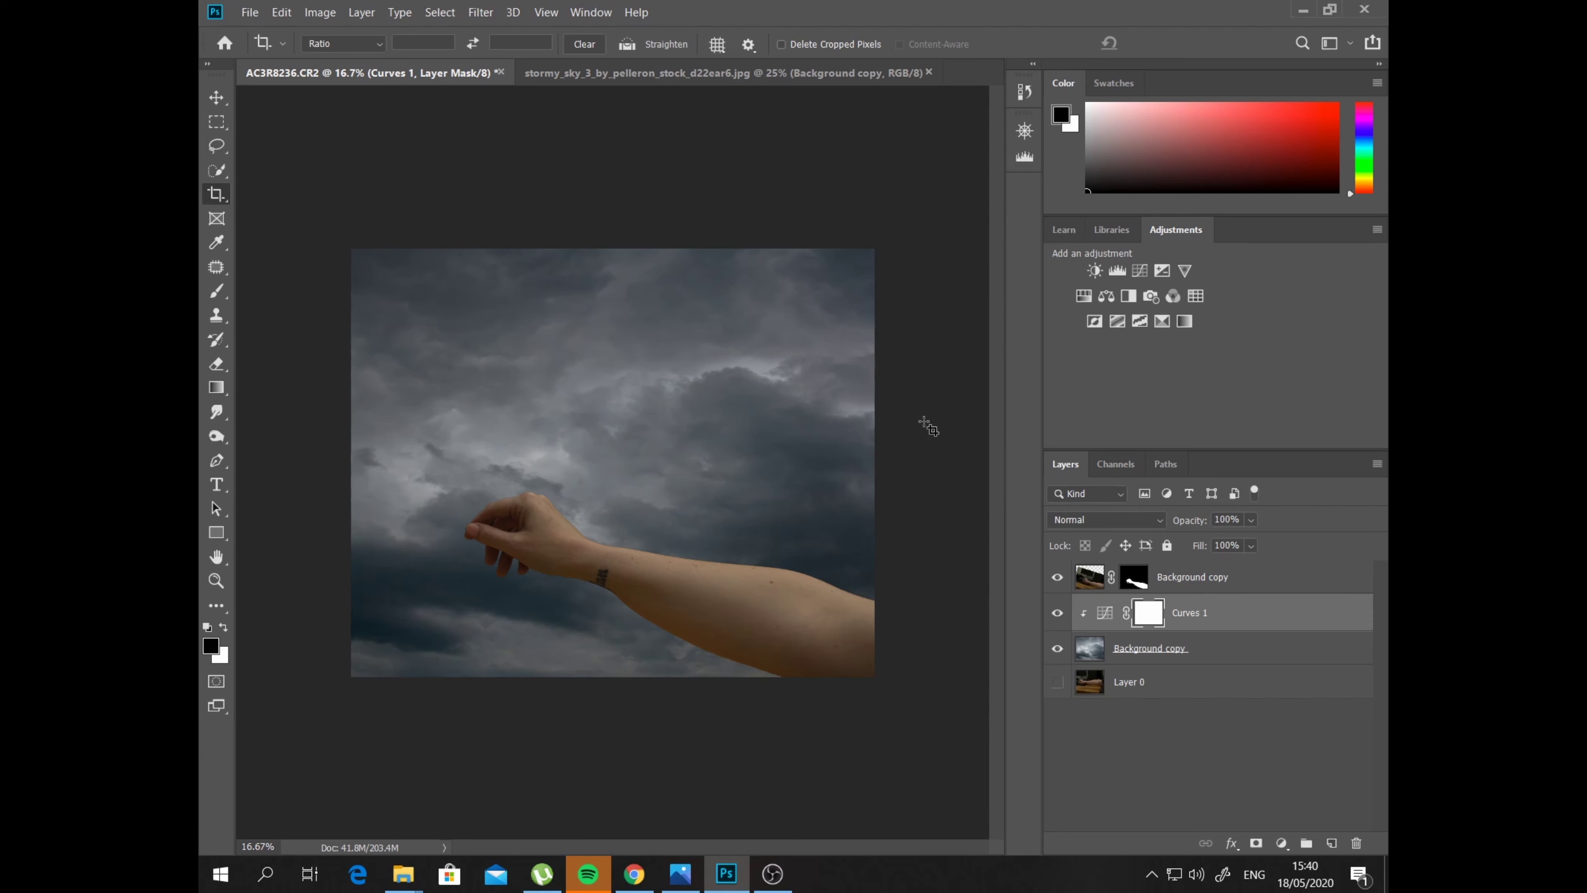
click(1281, 843)
click(1272, 594)
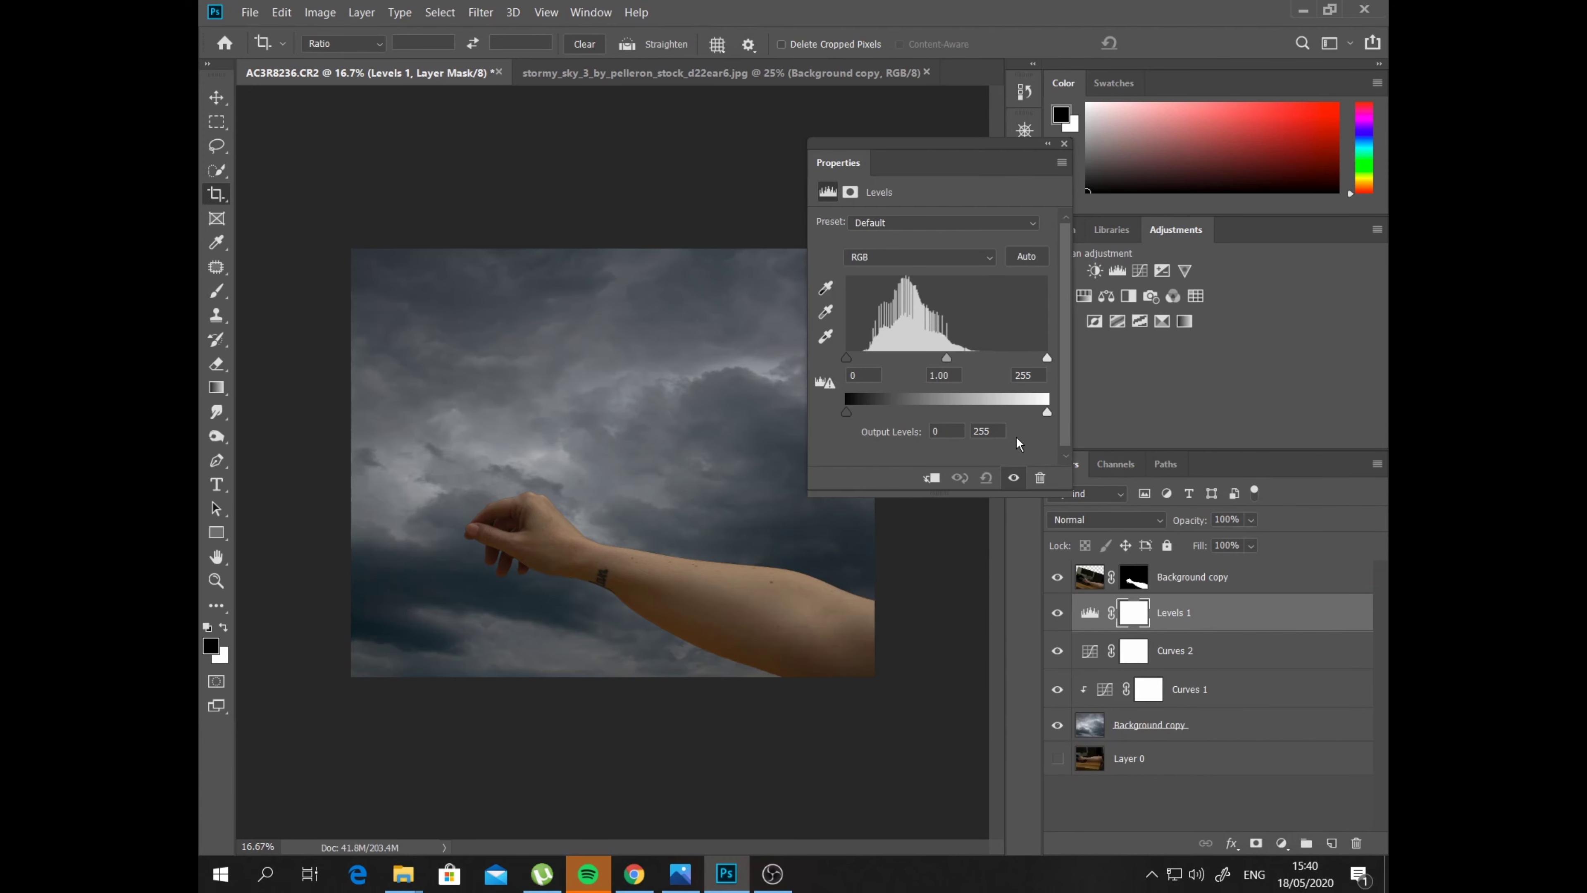
drag(1047, 413, 1035, 413)
drag(847, 413, 856, 413)
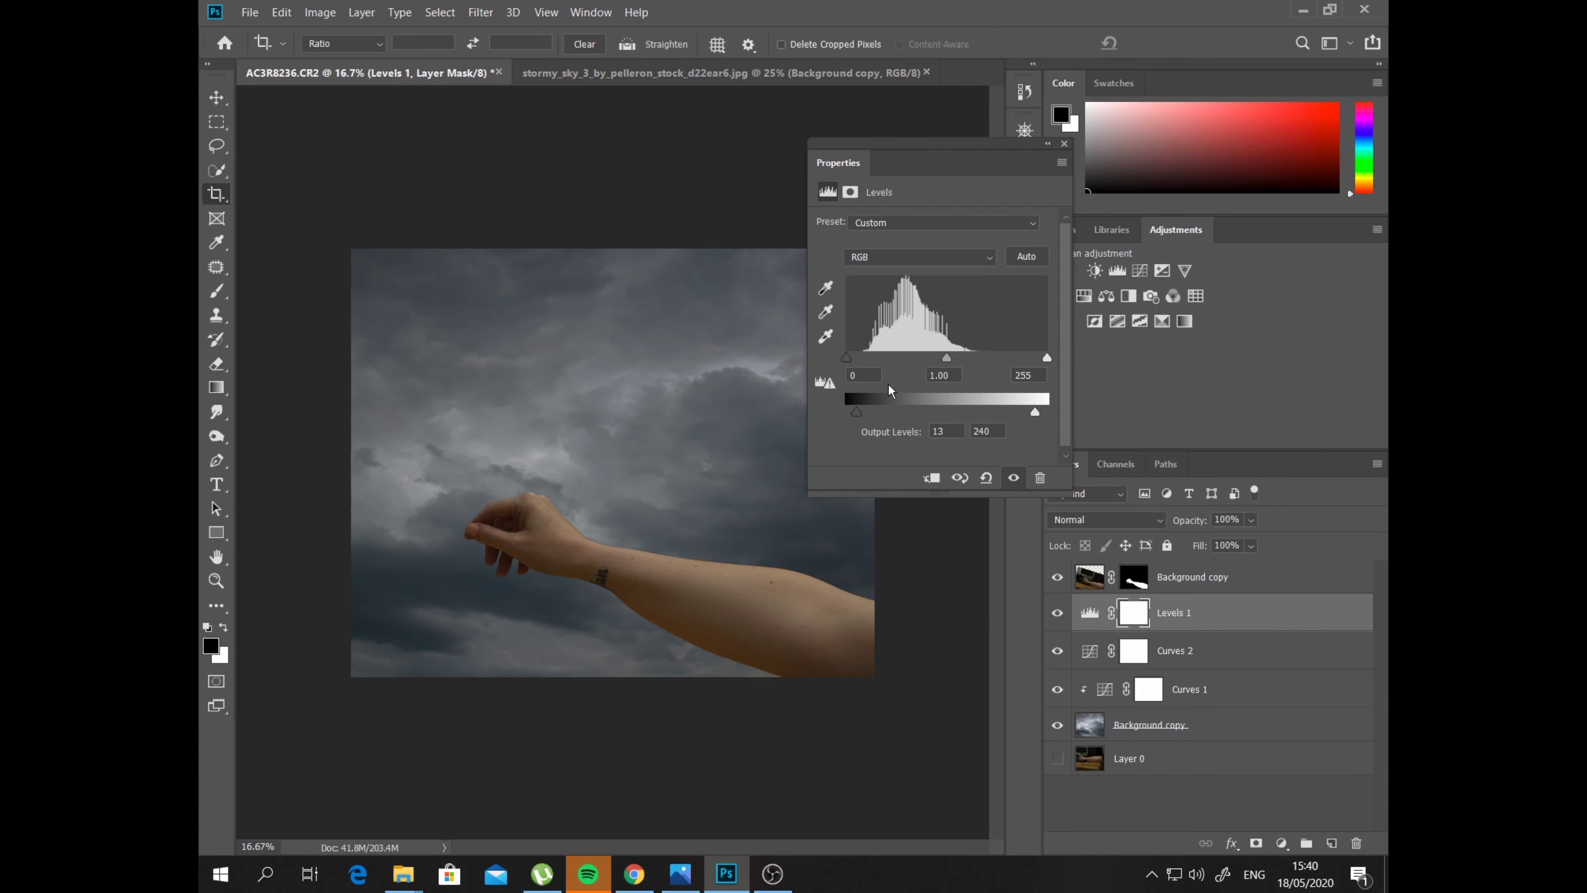
drag(946, 358, 957, 359)
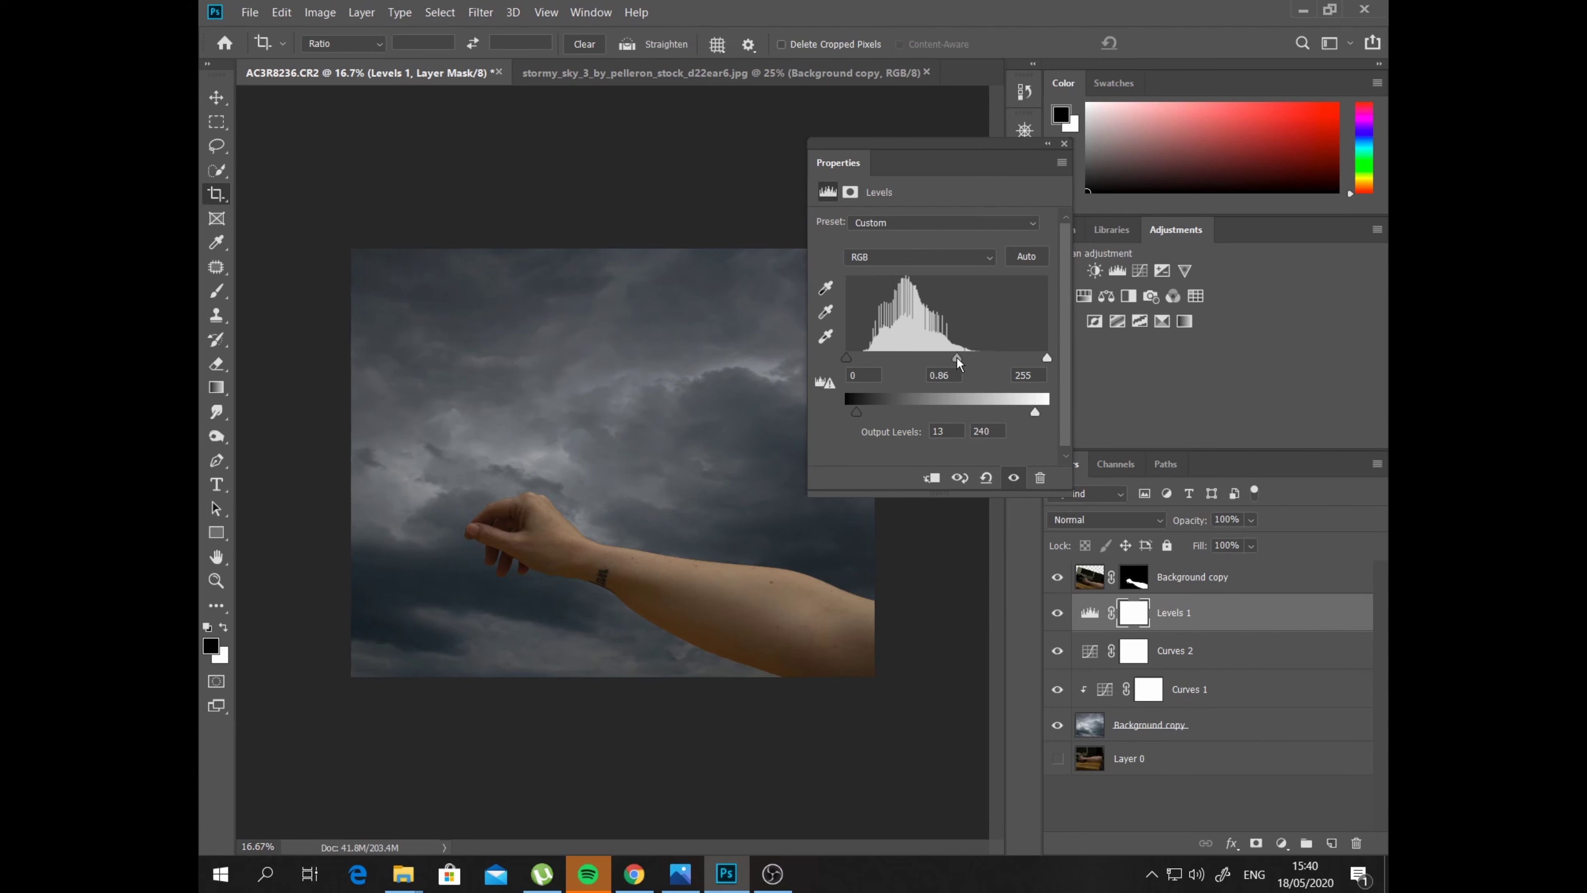
click(1065, 144)
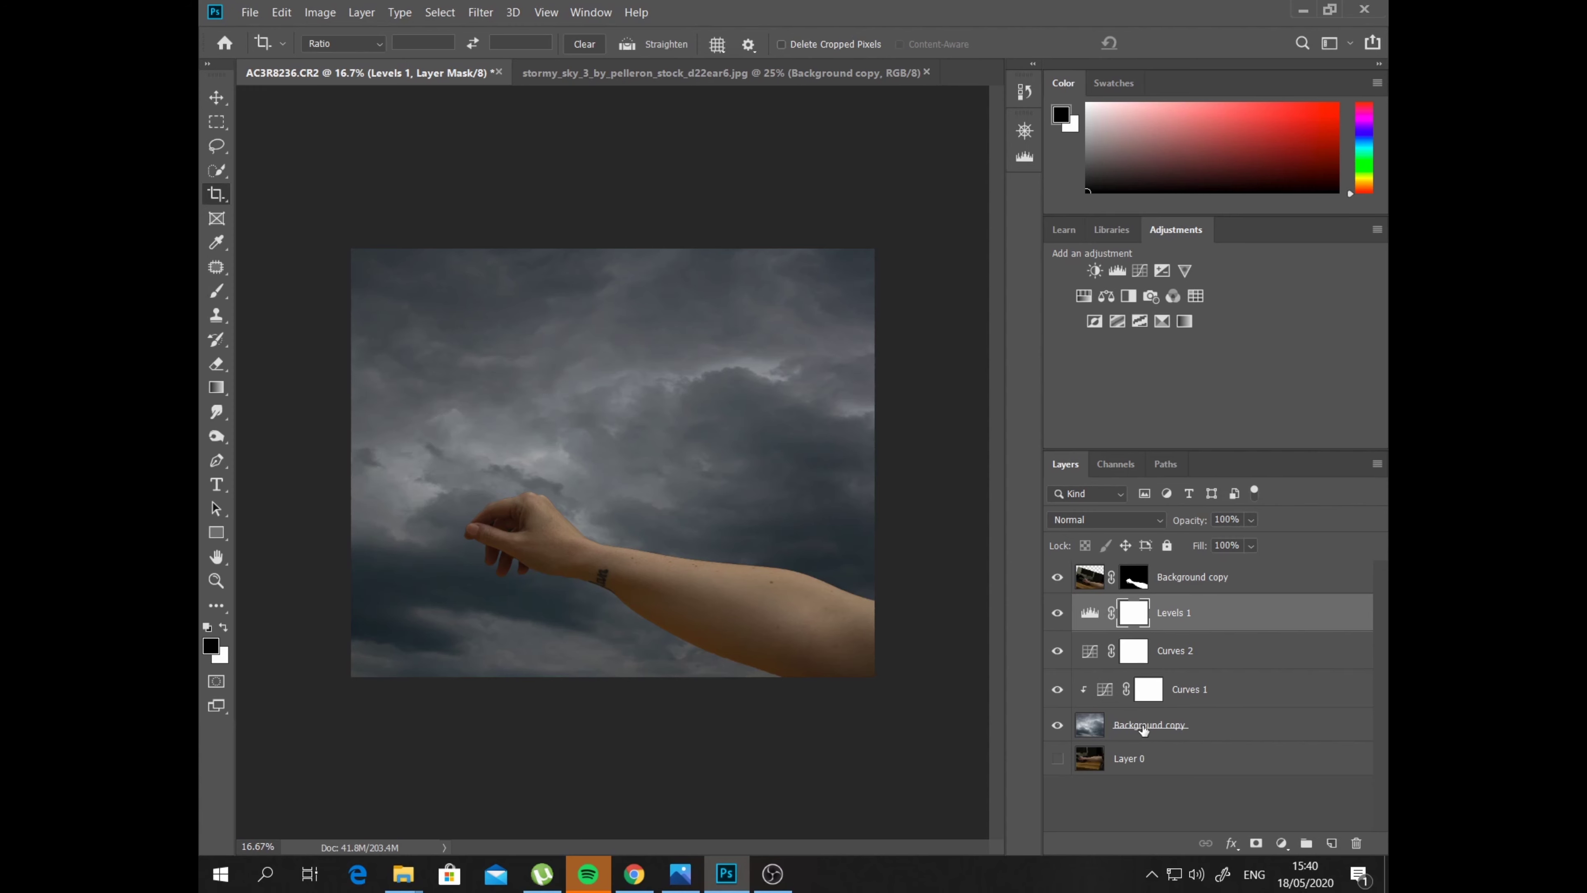
click(1198, 584)
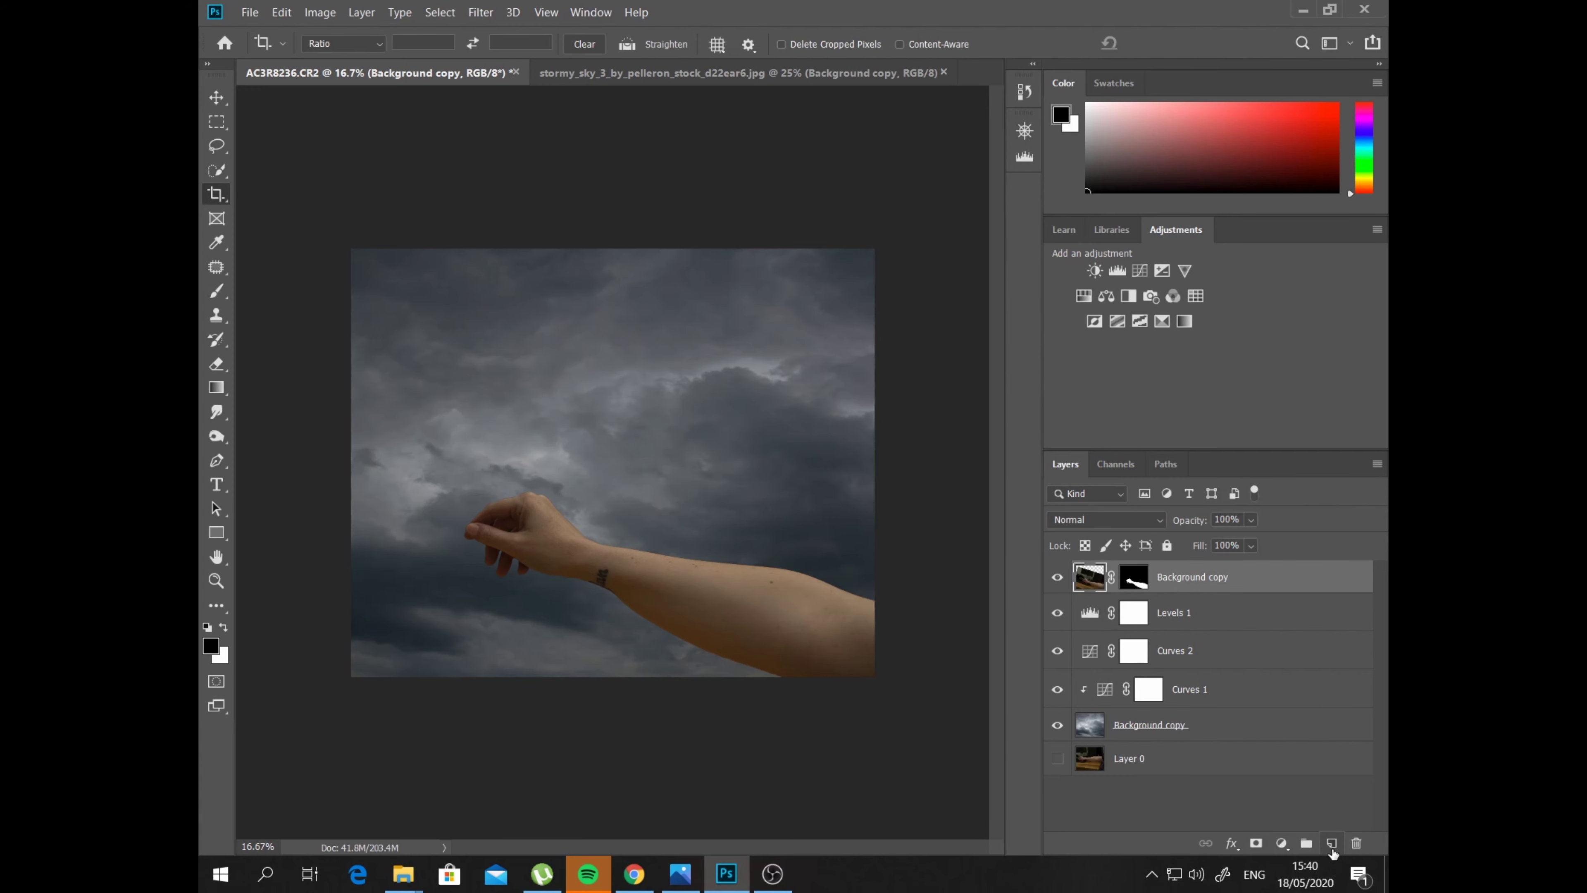
Add Curves 3 clipped to the arm, lowering its highlights slightly and adding a midpoint
click(1281, 843)
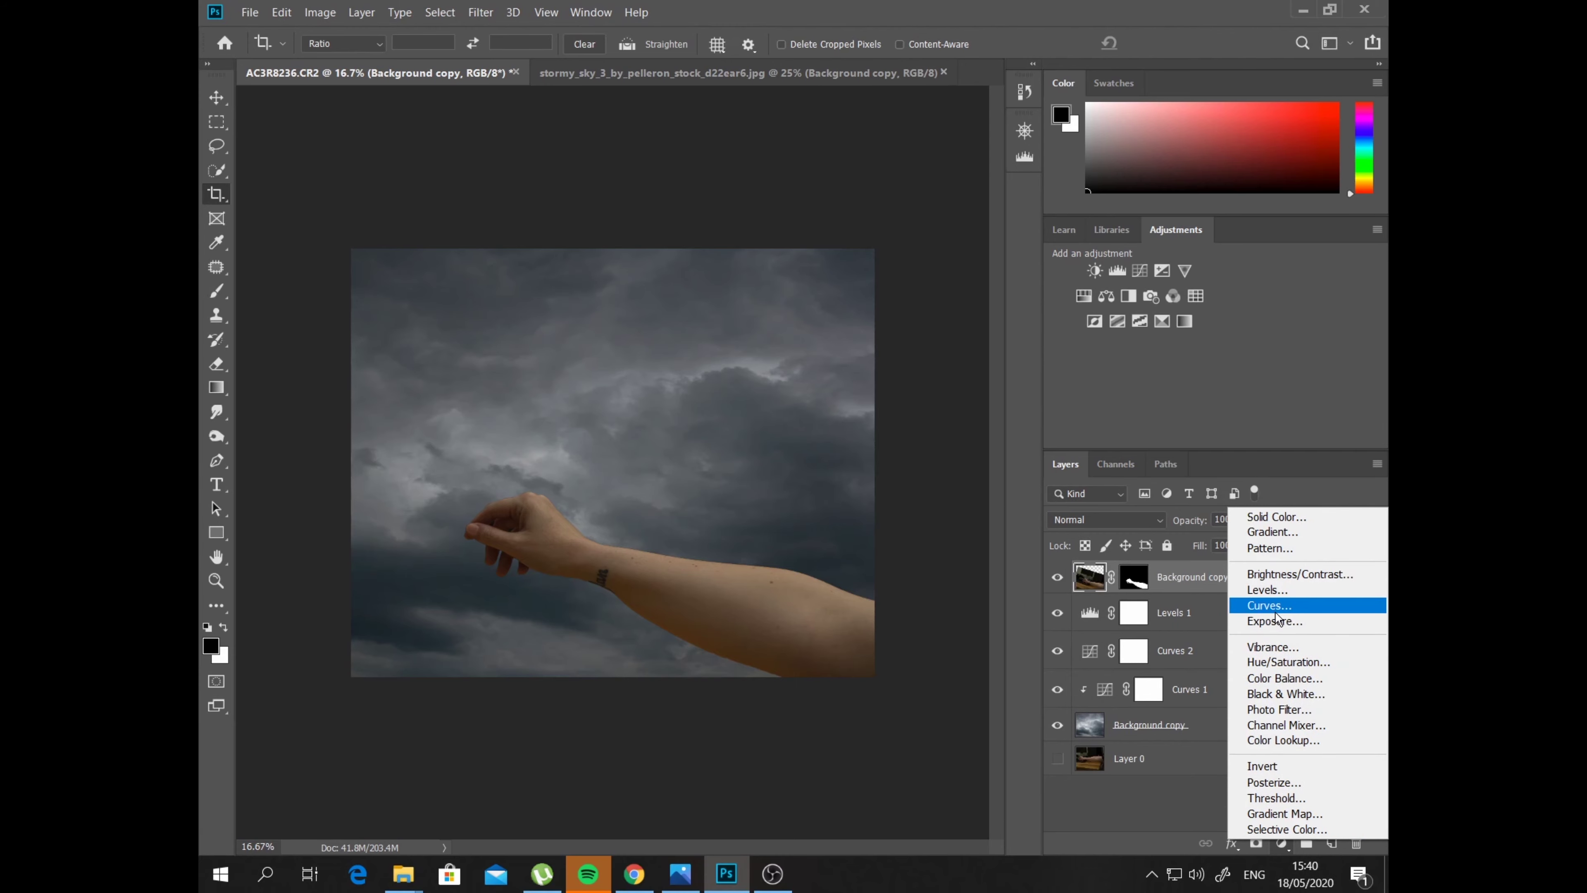
click(1269, 606)
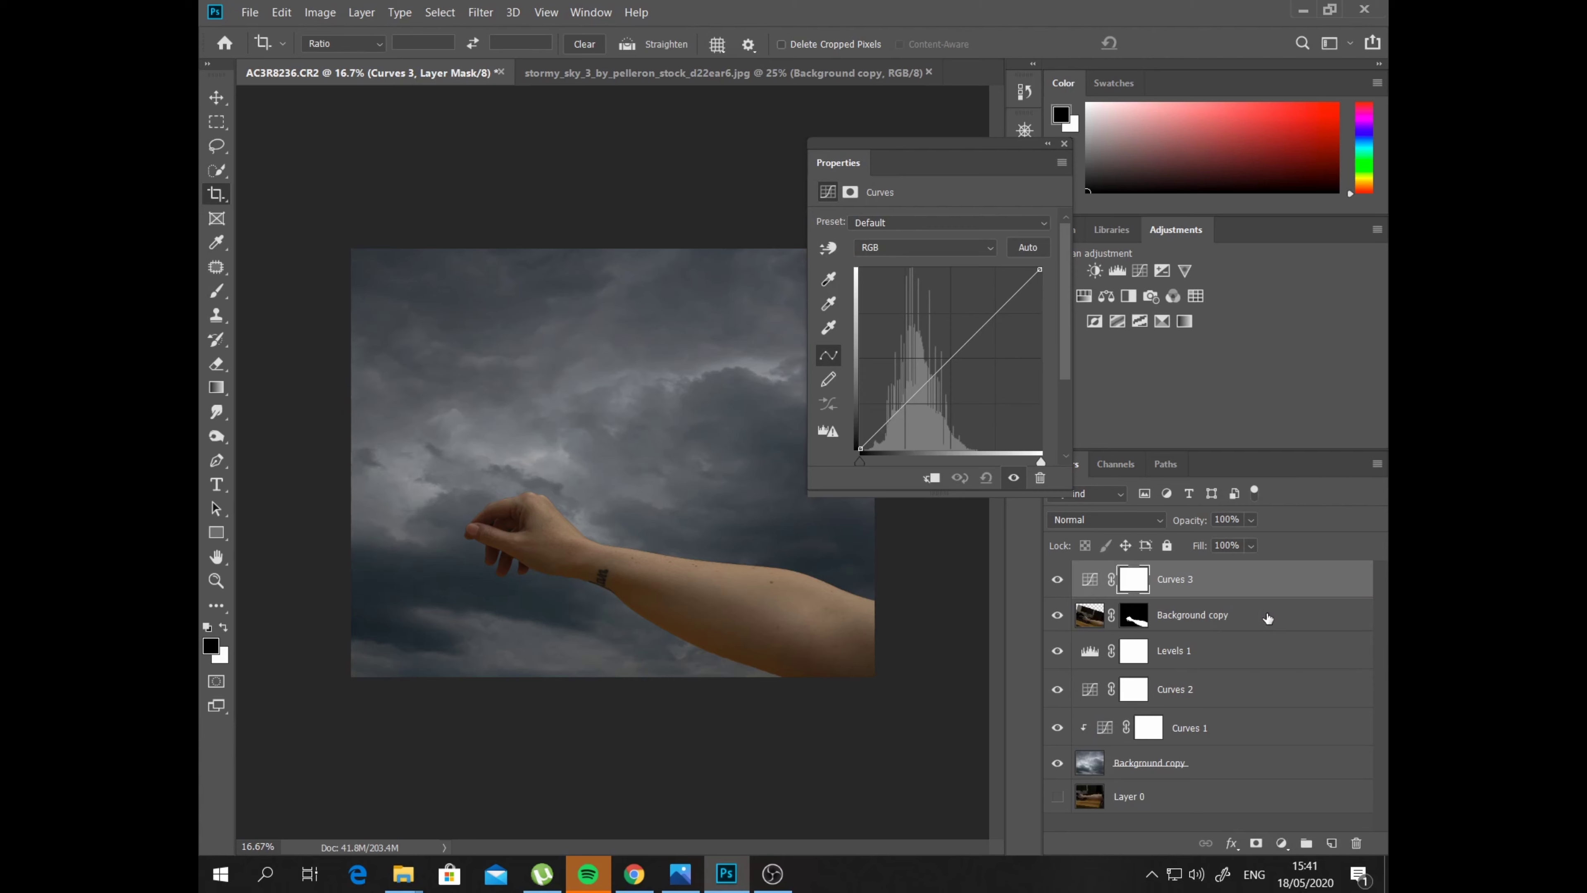
drag(1038, 272, 1041, 280)
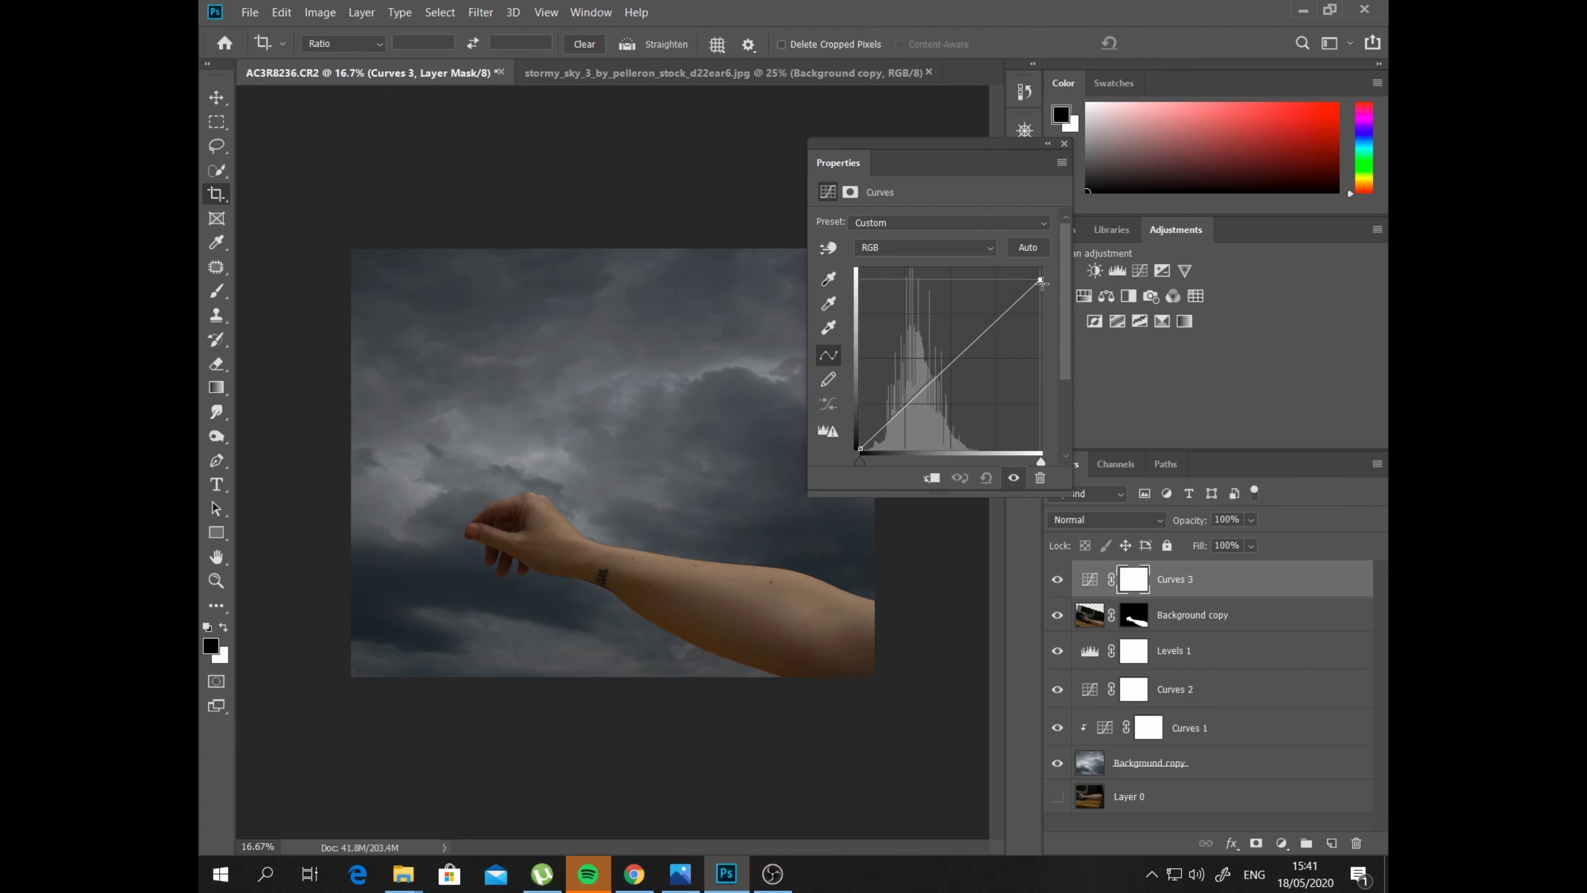
click(938, 483)
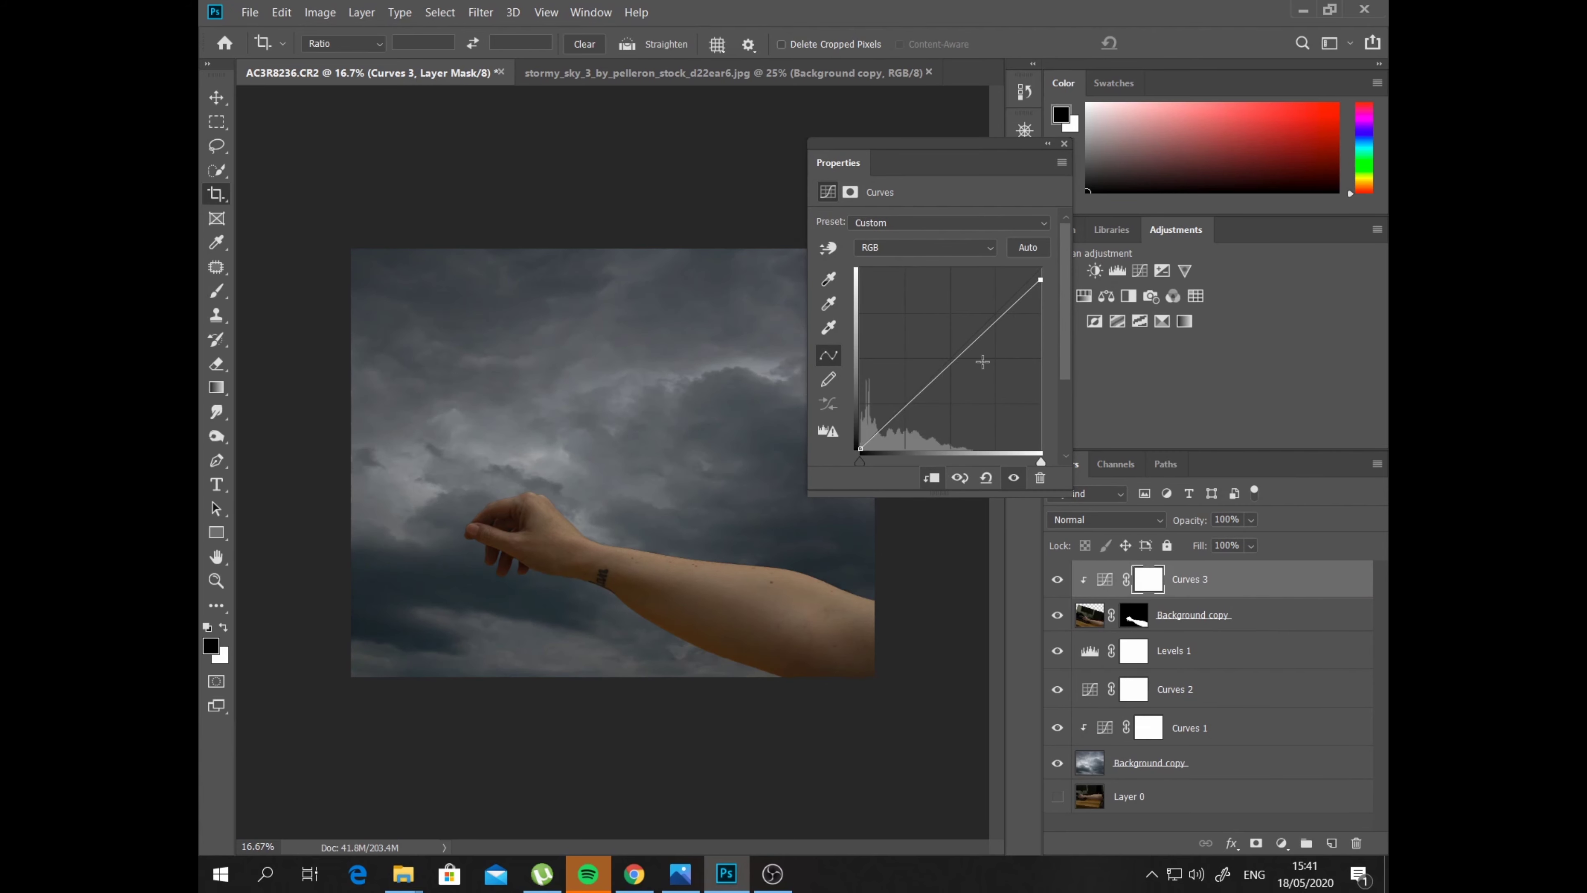
drag(1040, 283, 1041, 288)
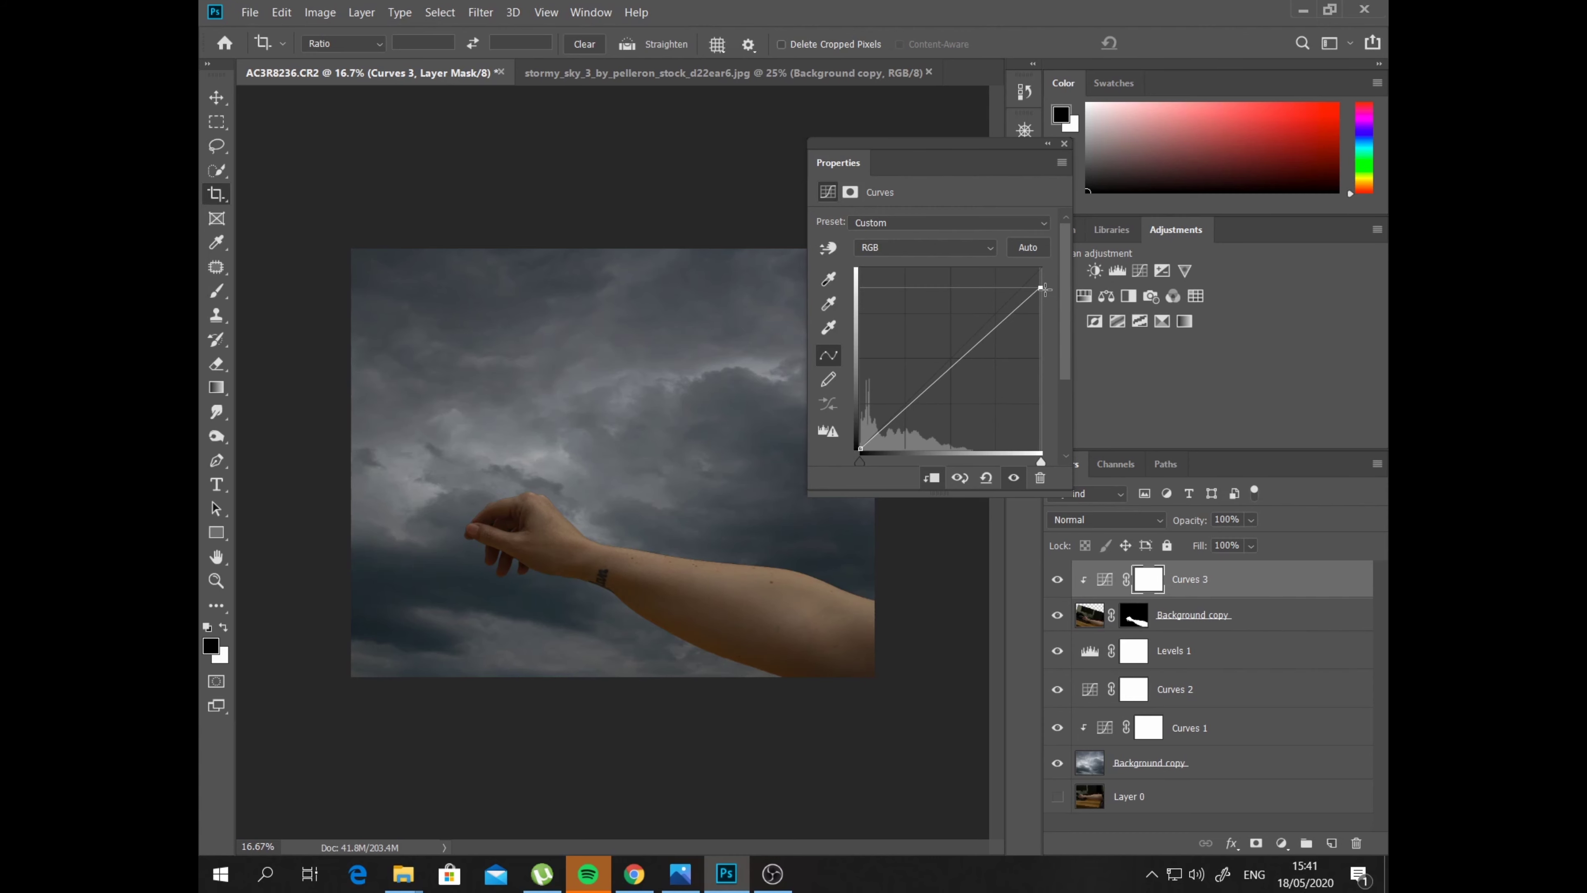
mouse_move(861, 463)
mouse_down()
mouse_move(875, 457)
mouse_move(858, 458)
mouse_up()
drag(952, 365, 948, 369)
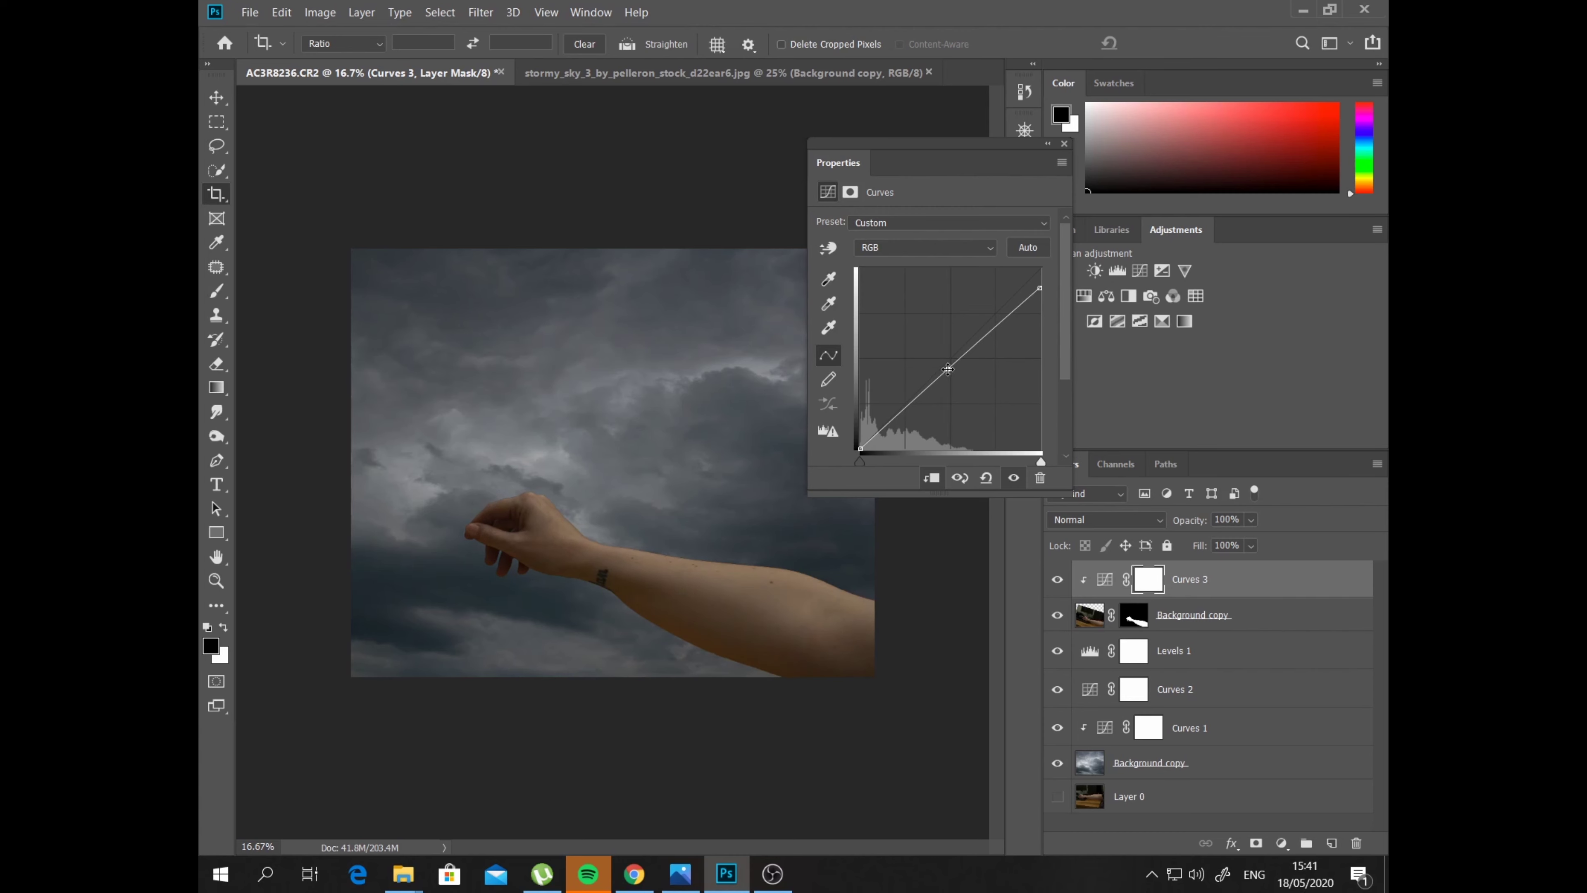
click(1065, 145)
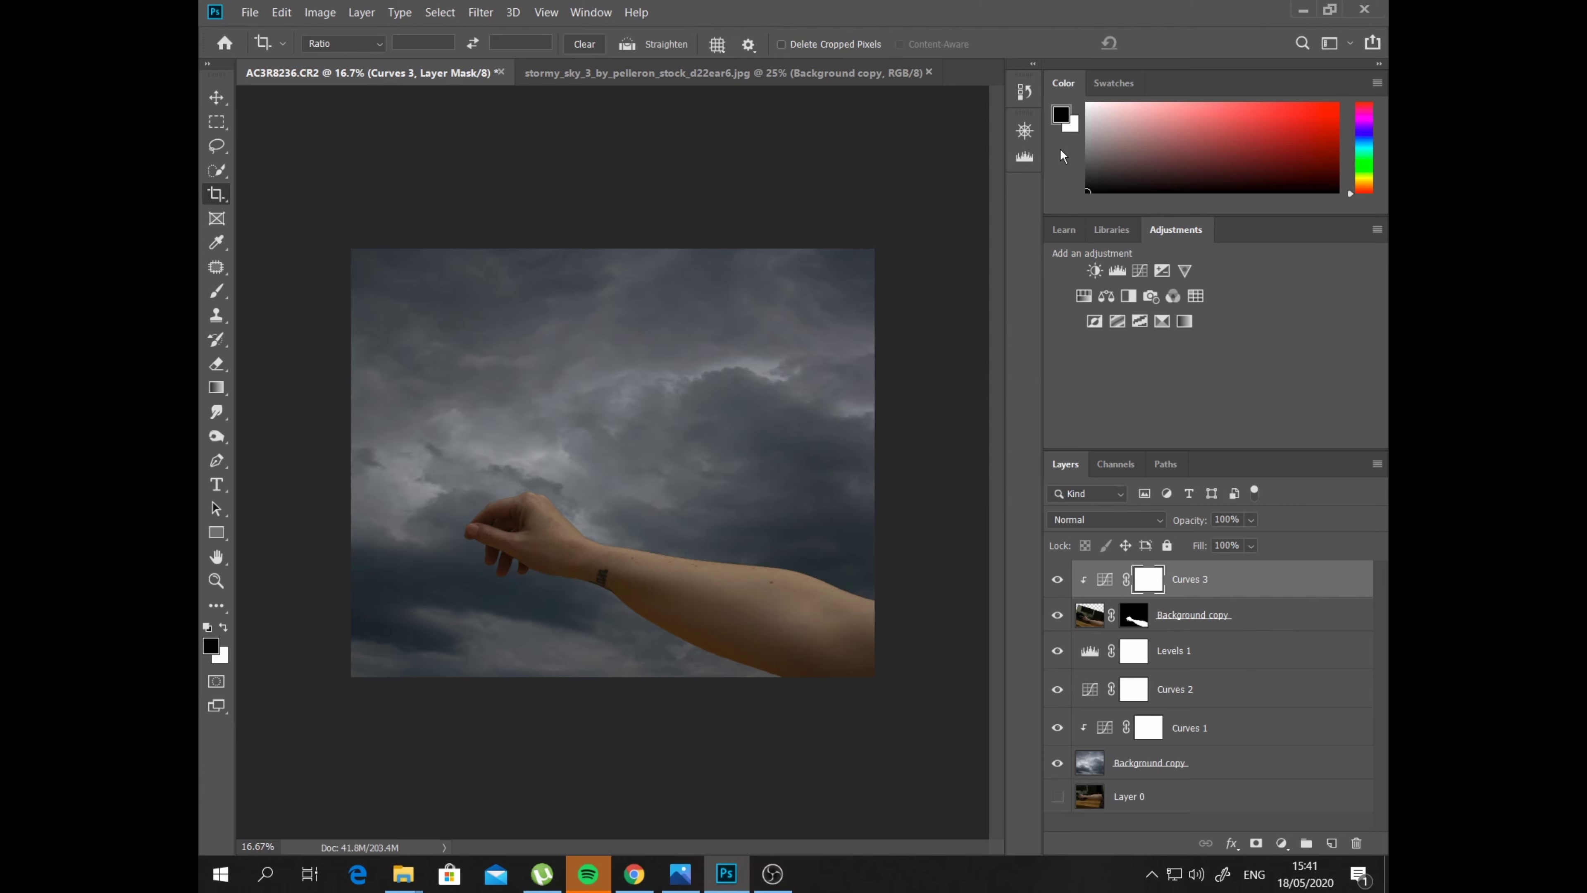
Add Levels 2 clipped to the arm with gamma 0.82, input white 215 and output 18–233
click(1282, 843)
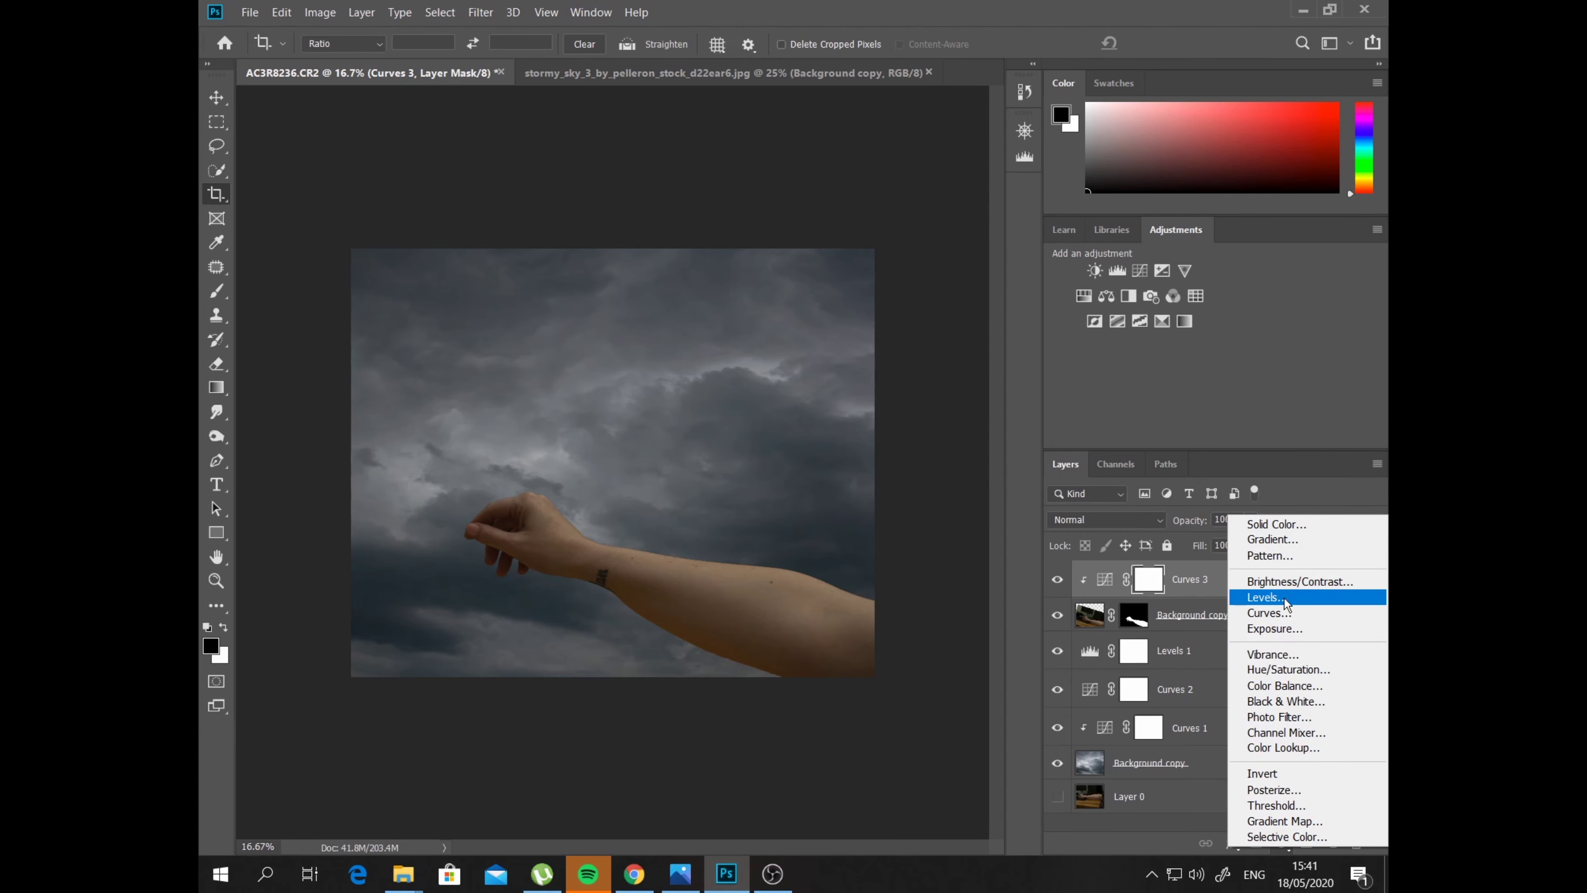
click(1268, 597)
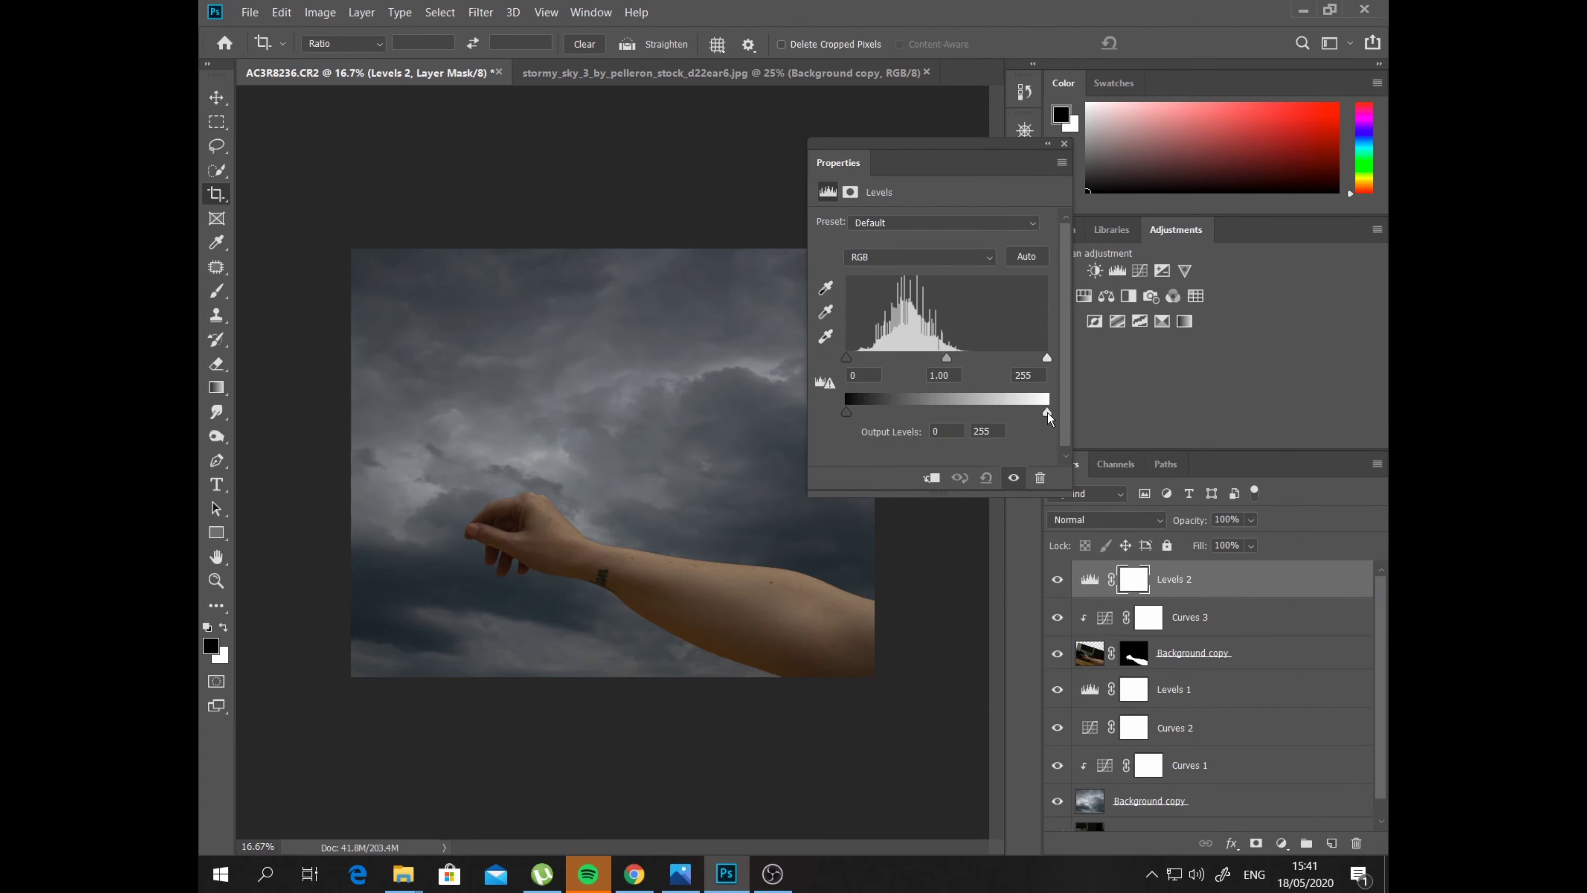
click(931, 478)
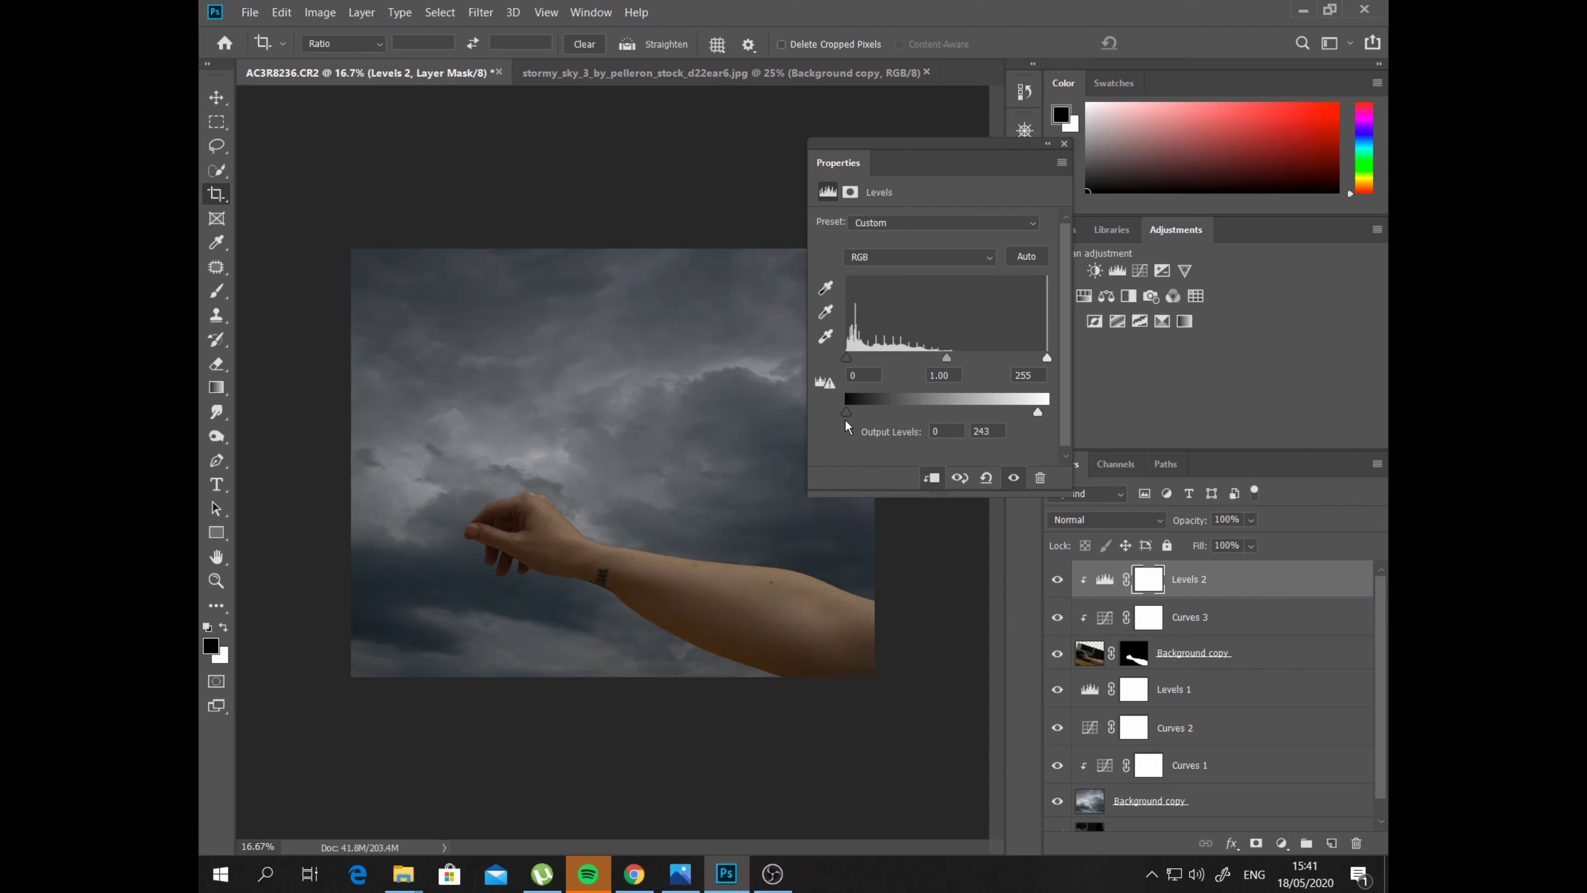
drag(846, 411, 856, 411)
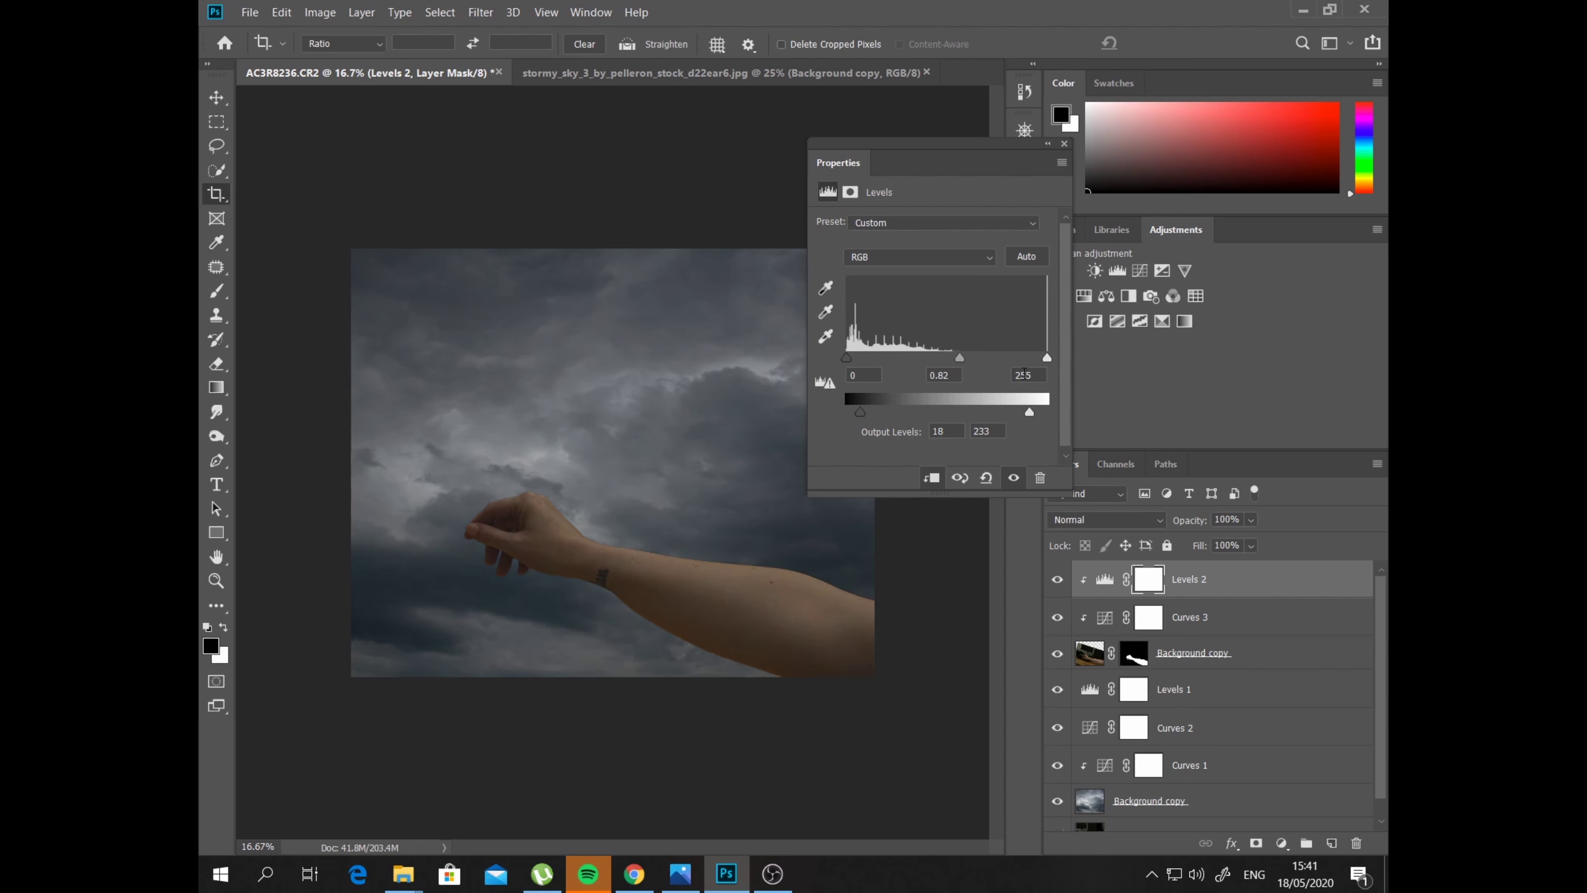
click(1065, 144)
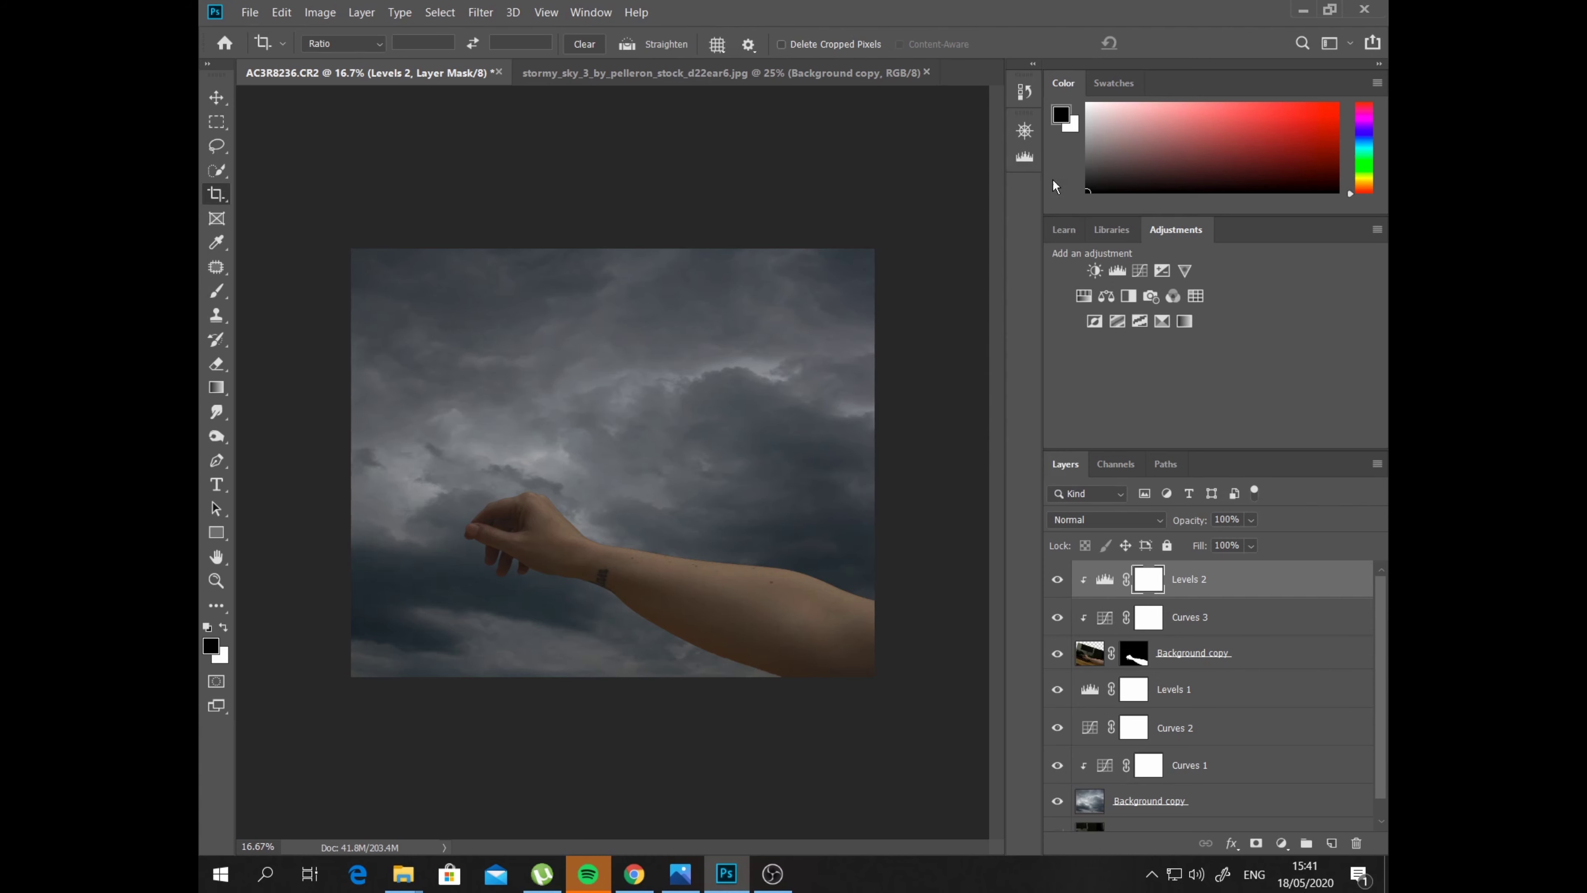
click(1207, 585)
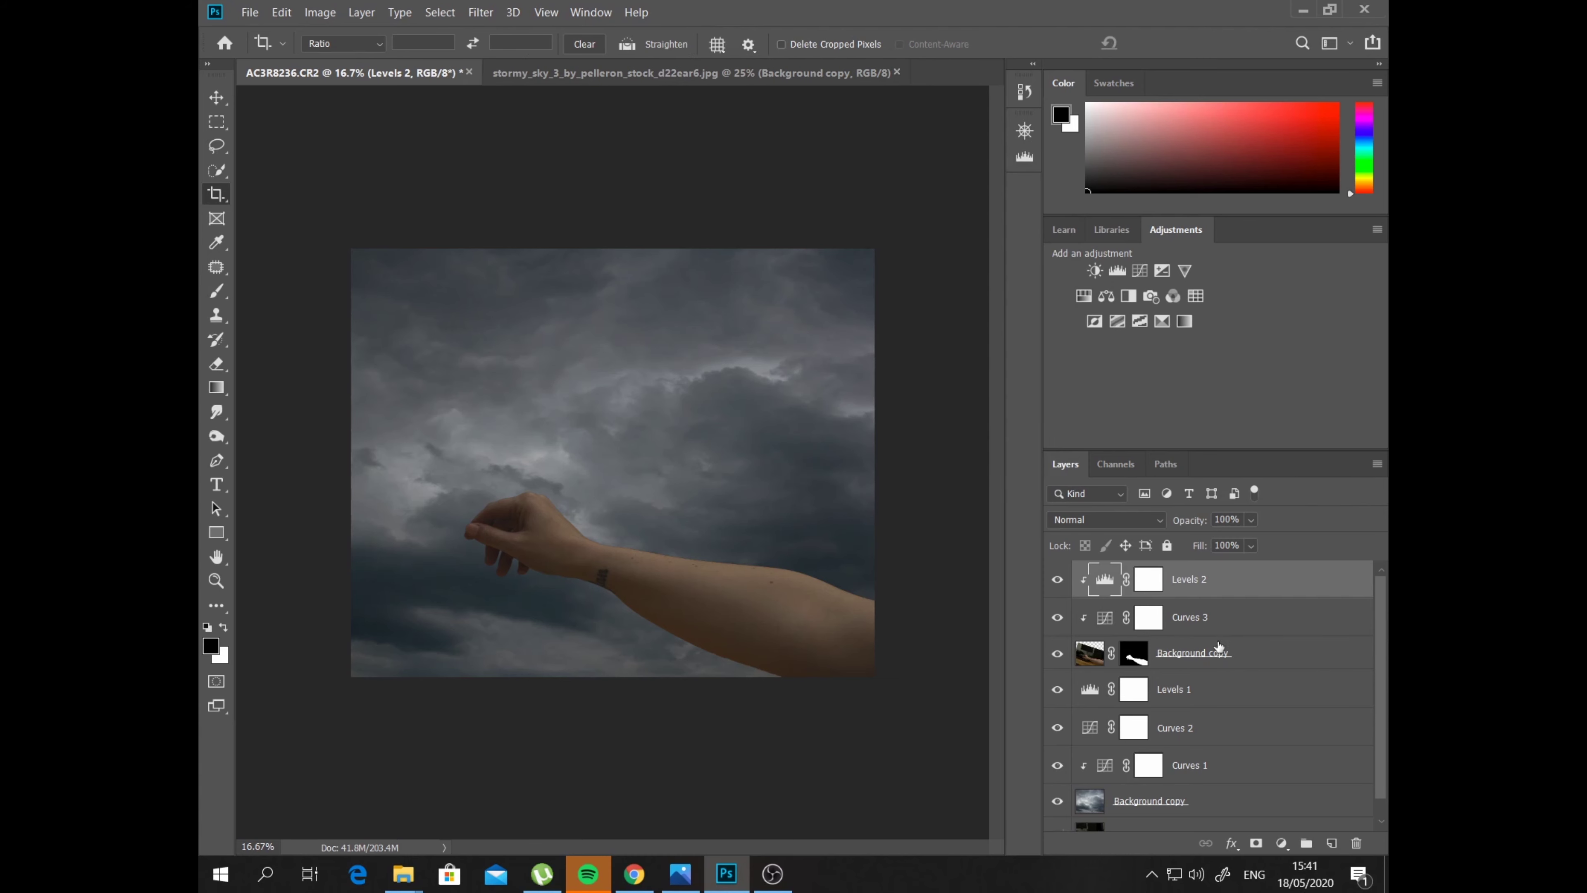
Create a new Layer 1 and fill it with 50% gray
click(1331, 844)
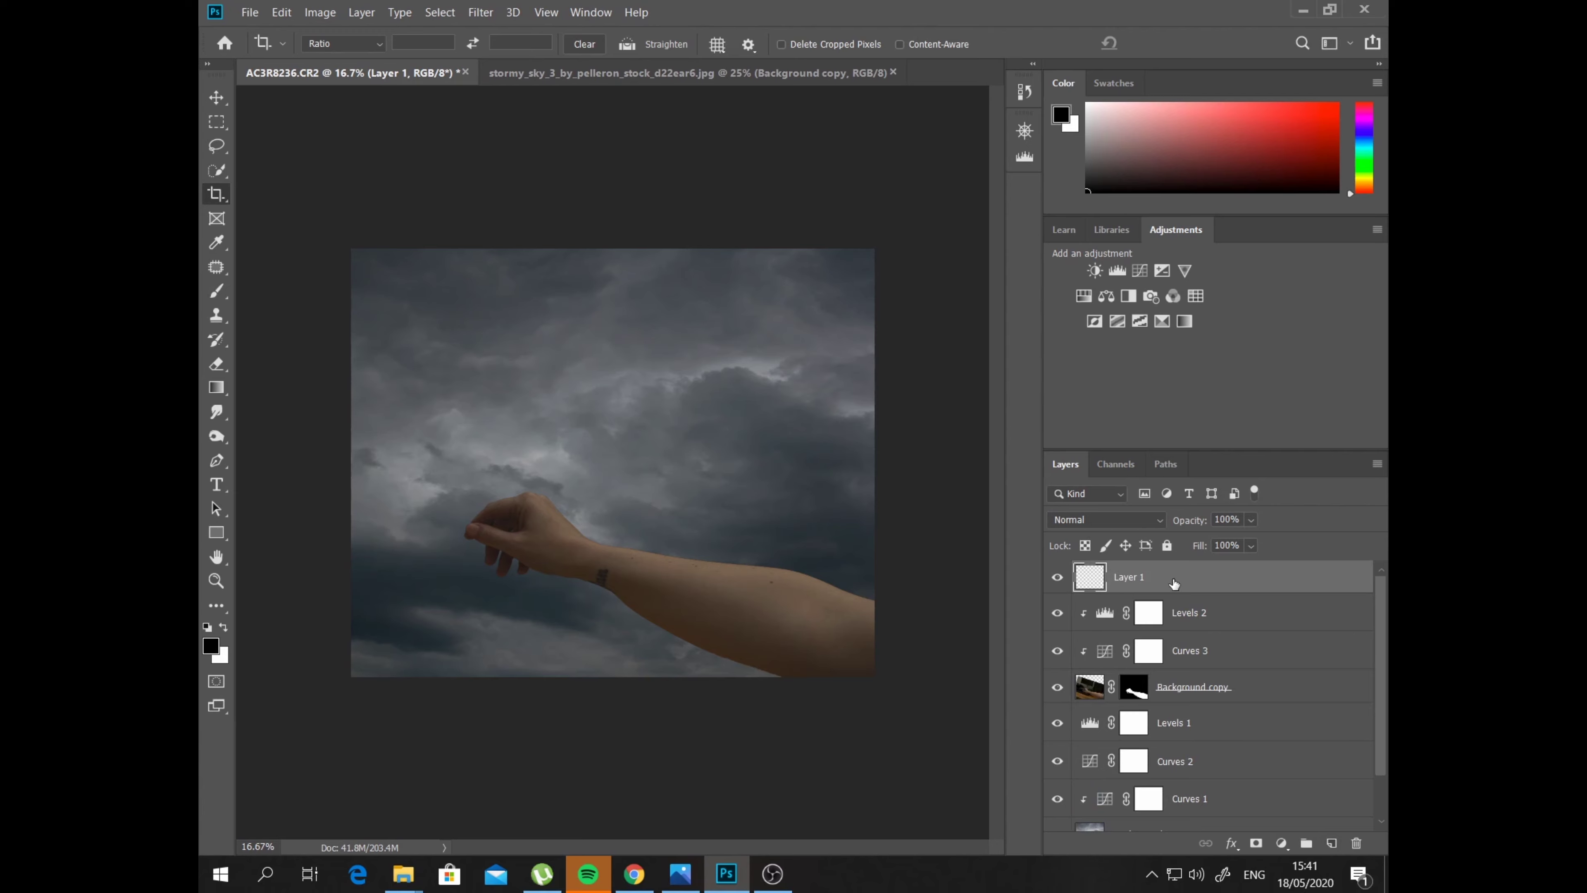
click(281, 12)
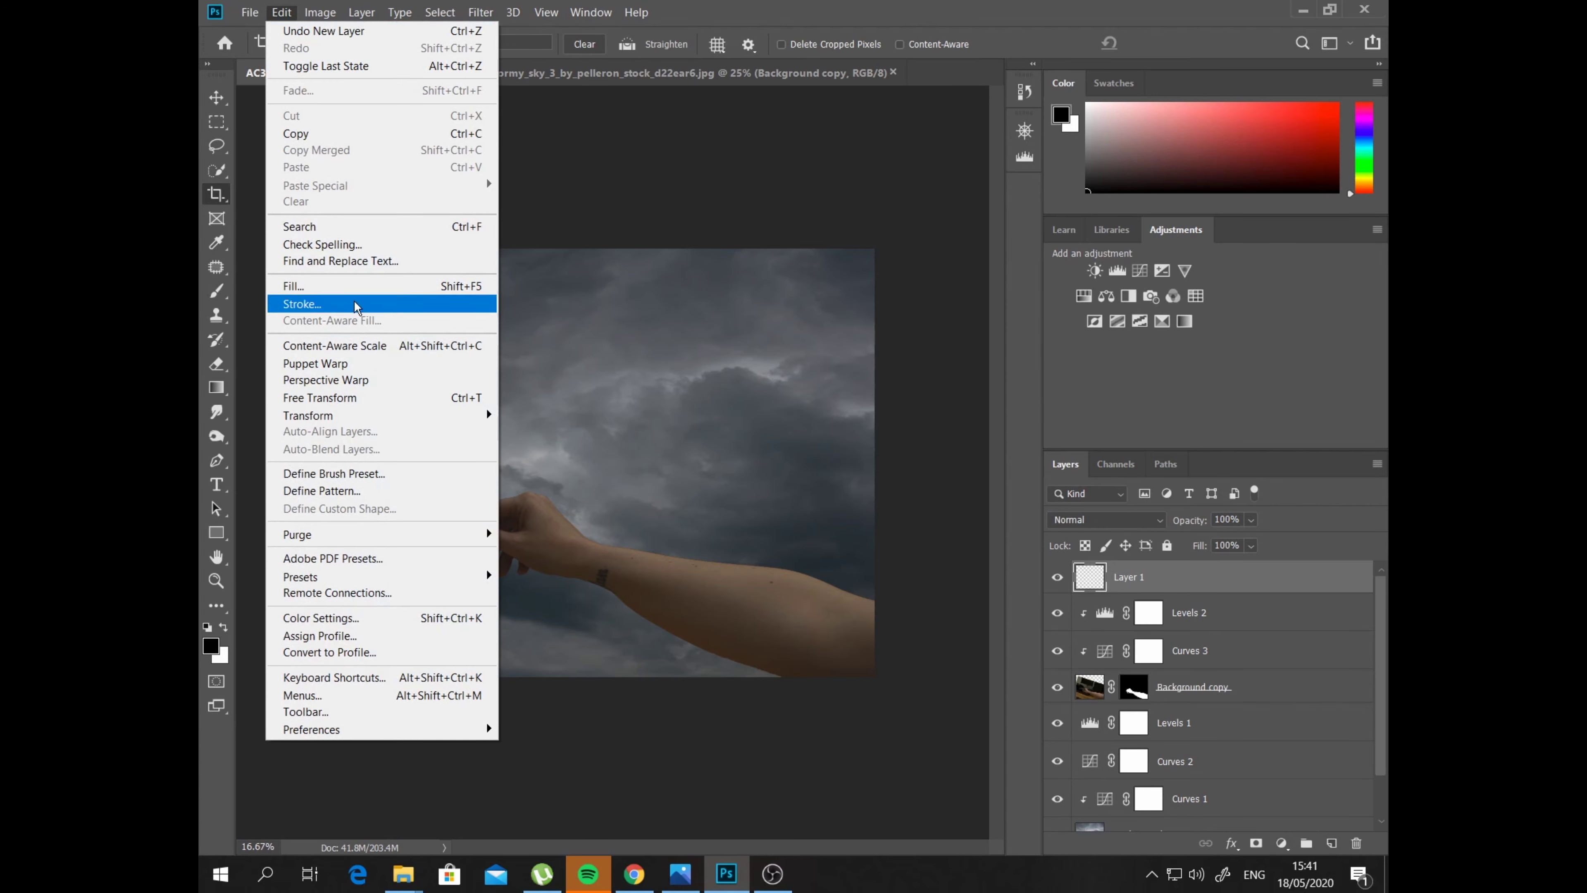
click(375, 288)
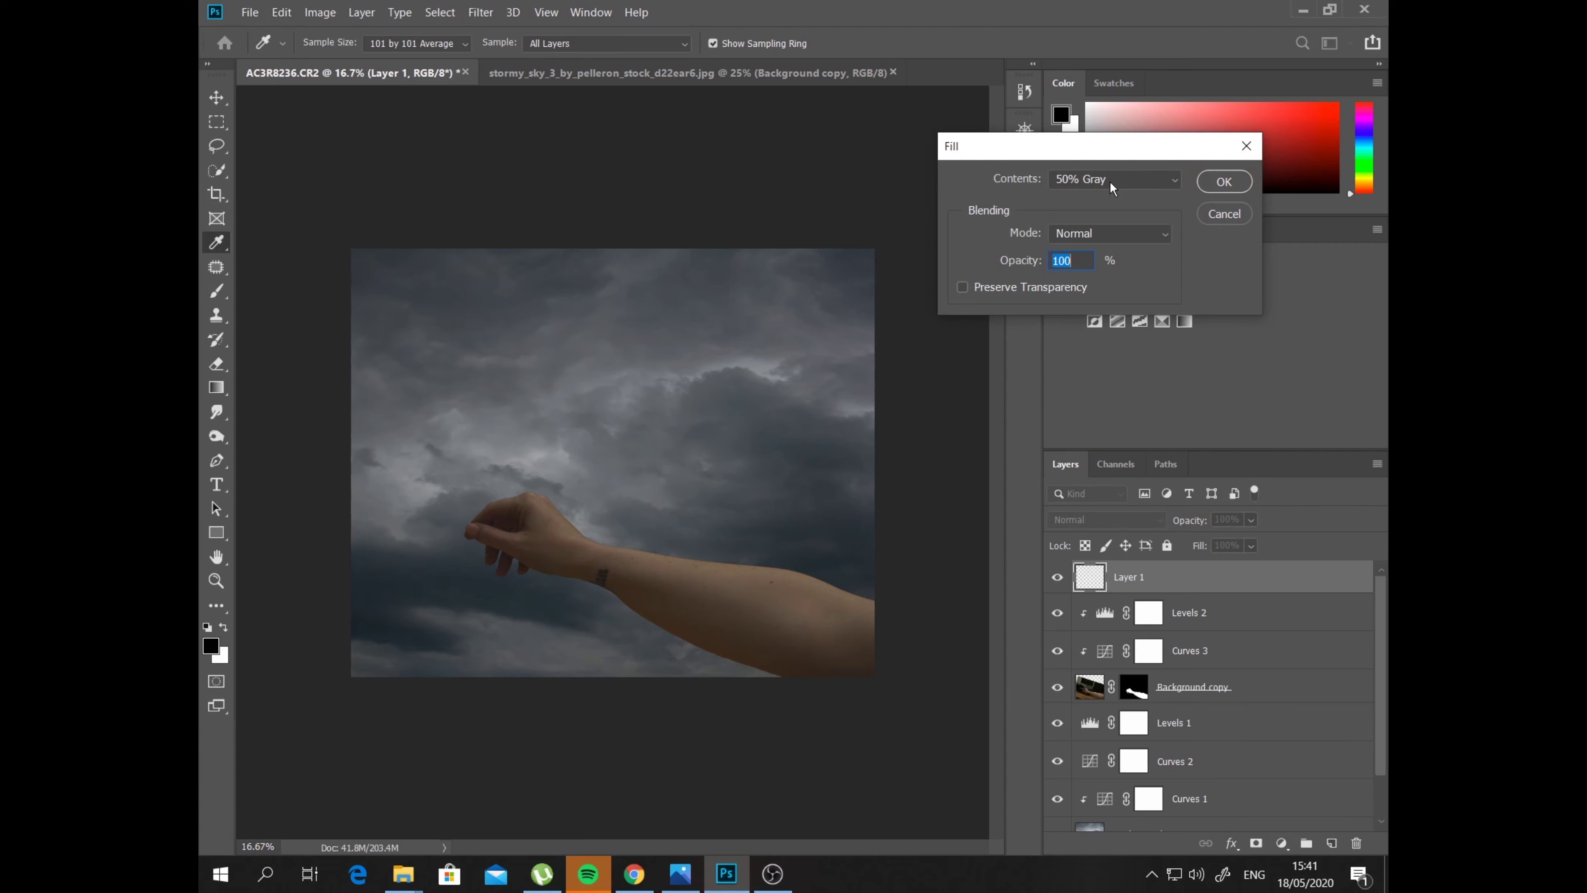
click(1224, 182)
key(c)
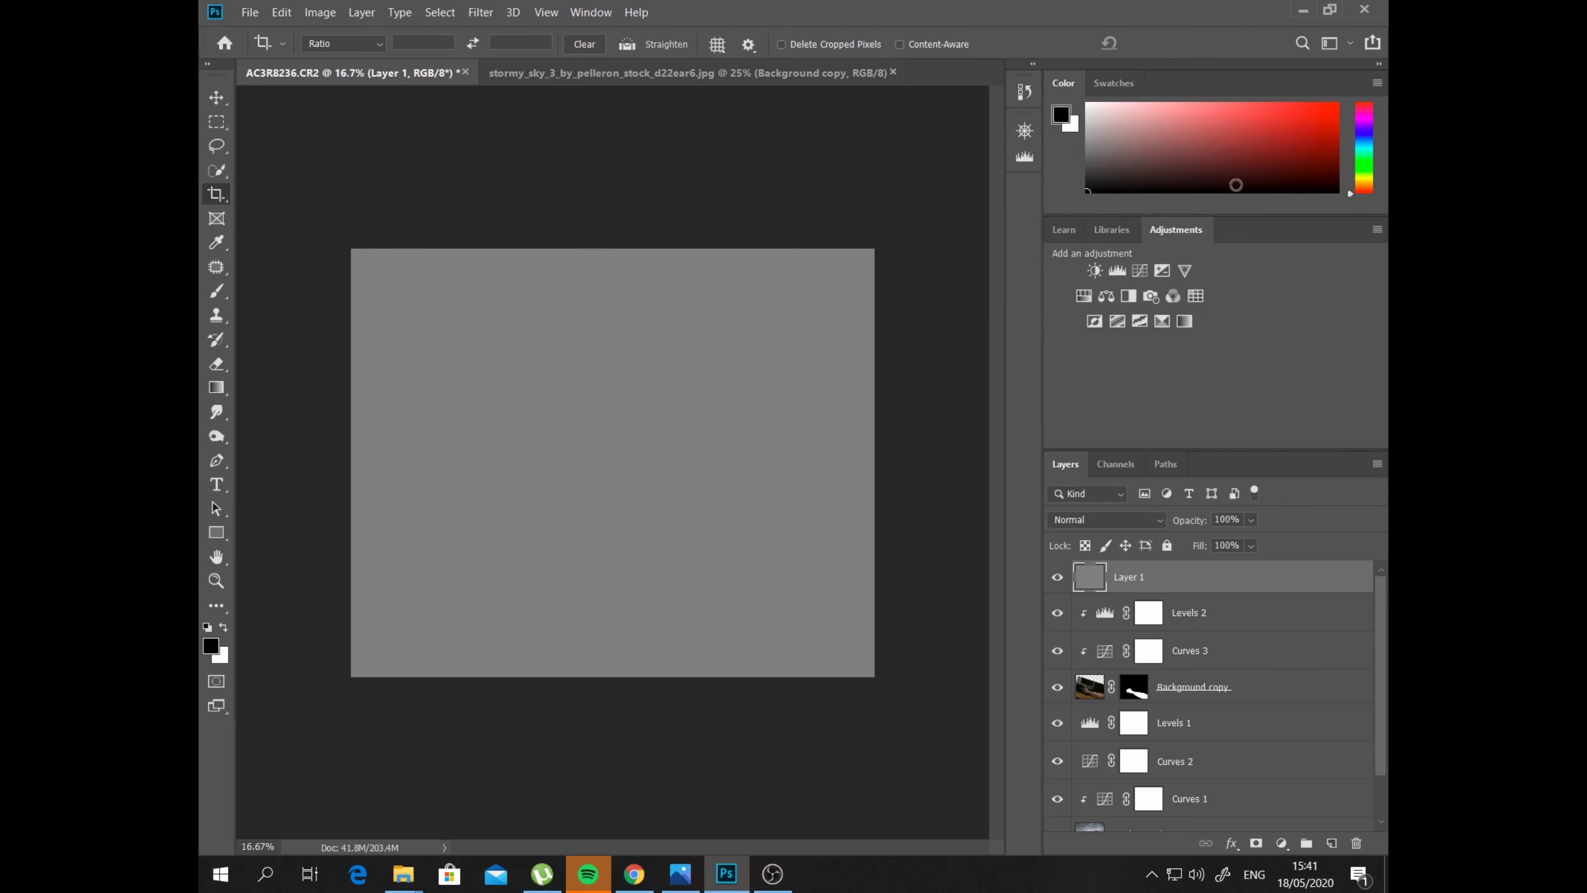
Clip Layer 1 to the arm and set its blend mode to Overlay
right_click(1128, 578)
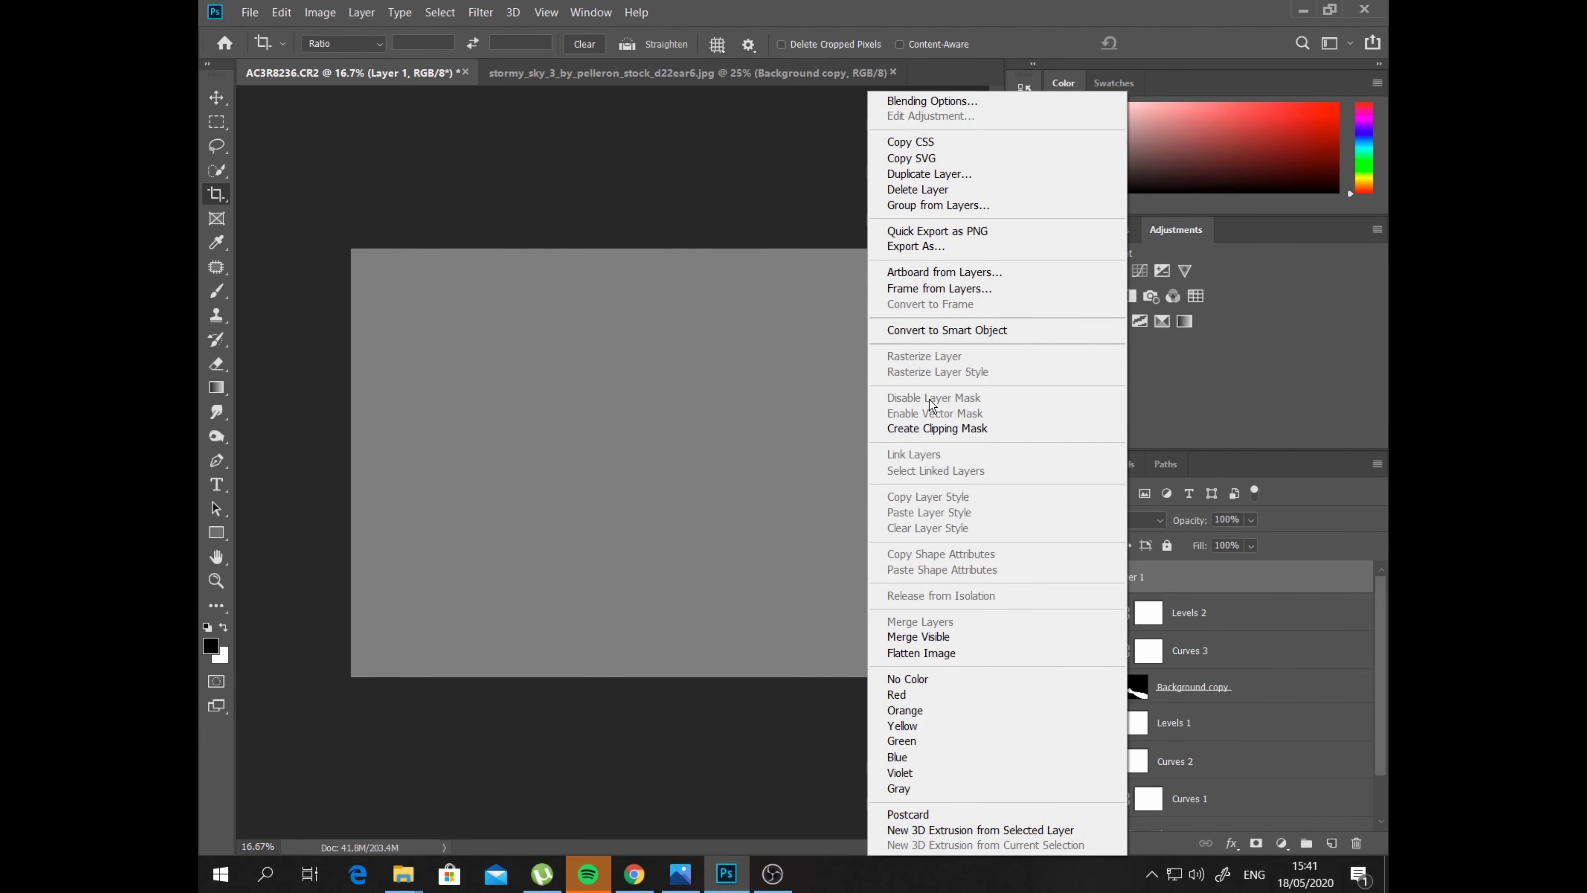
click(944, 431)
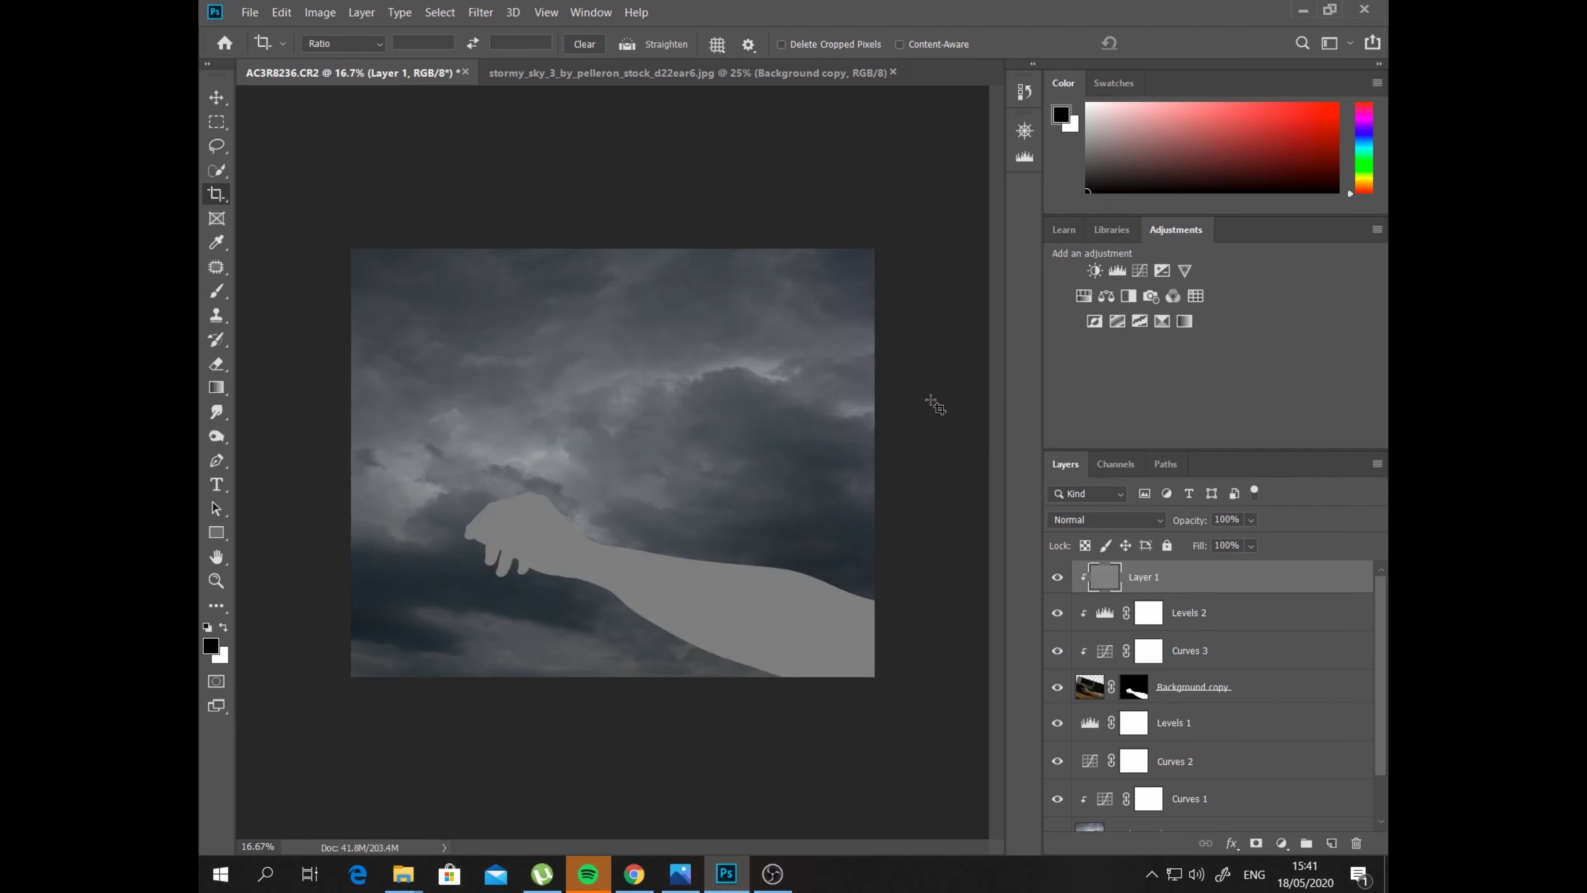
click(1160, 521)
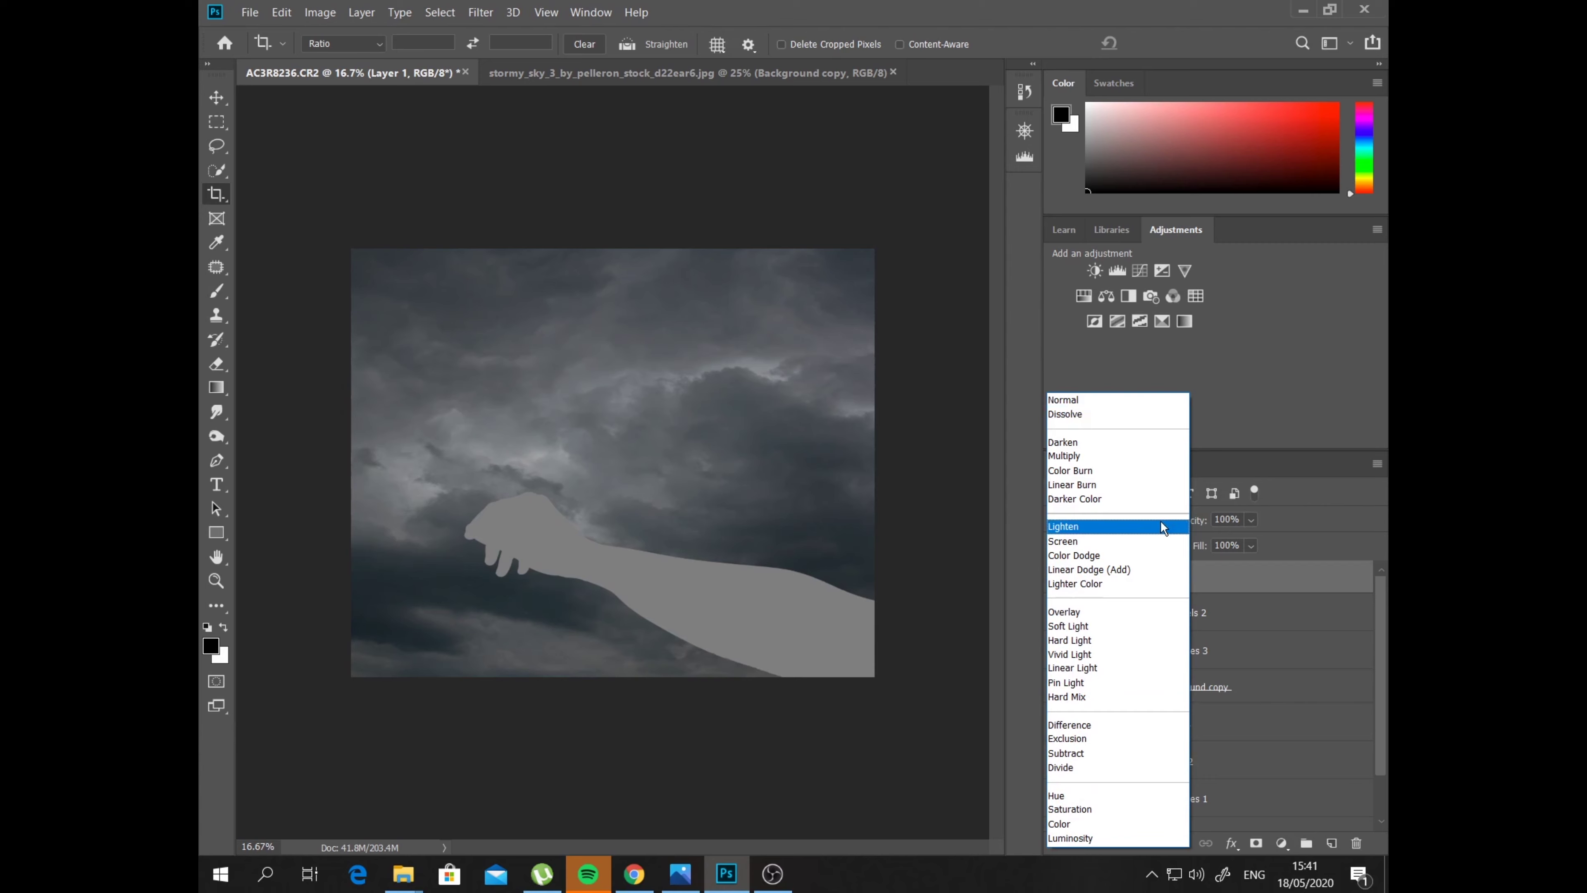
click(1094, 616)
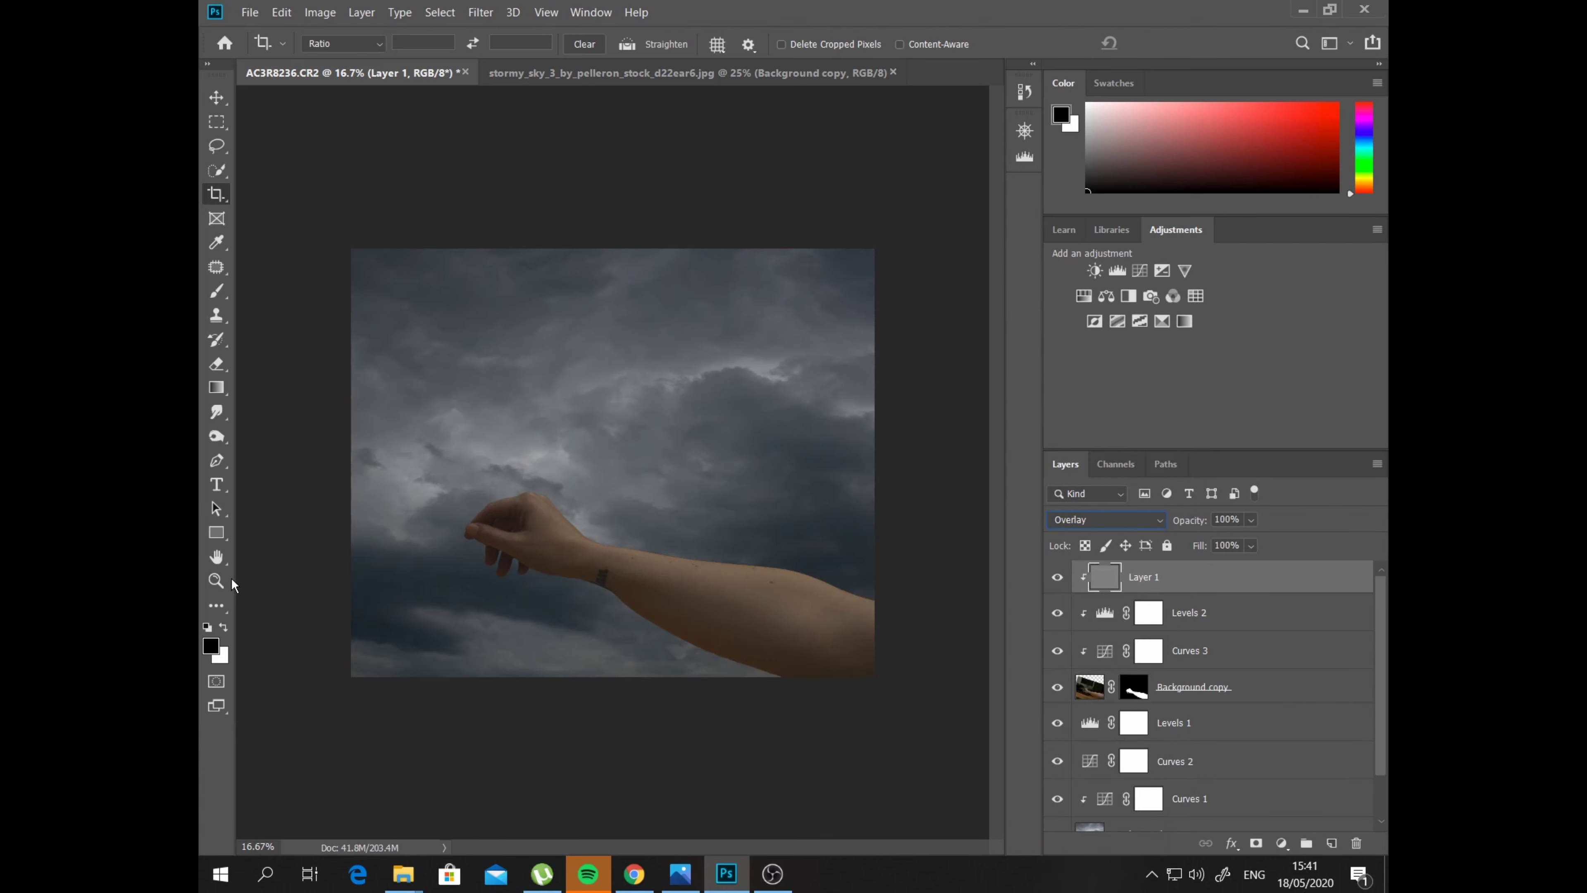
click(217, 580)
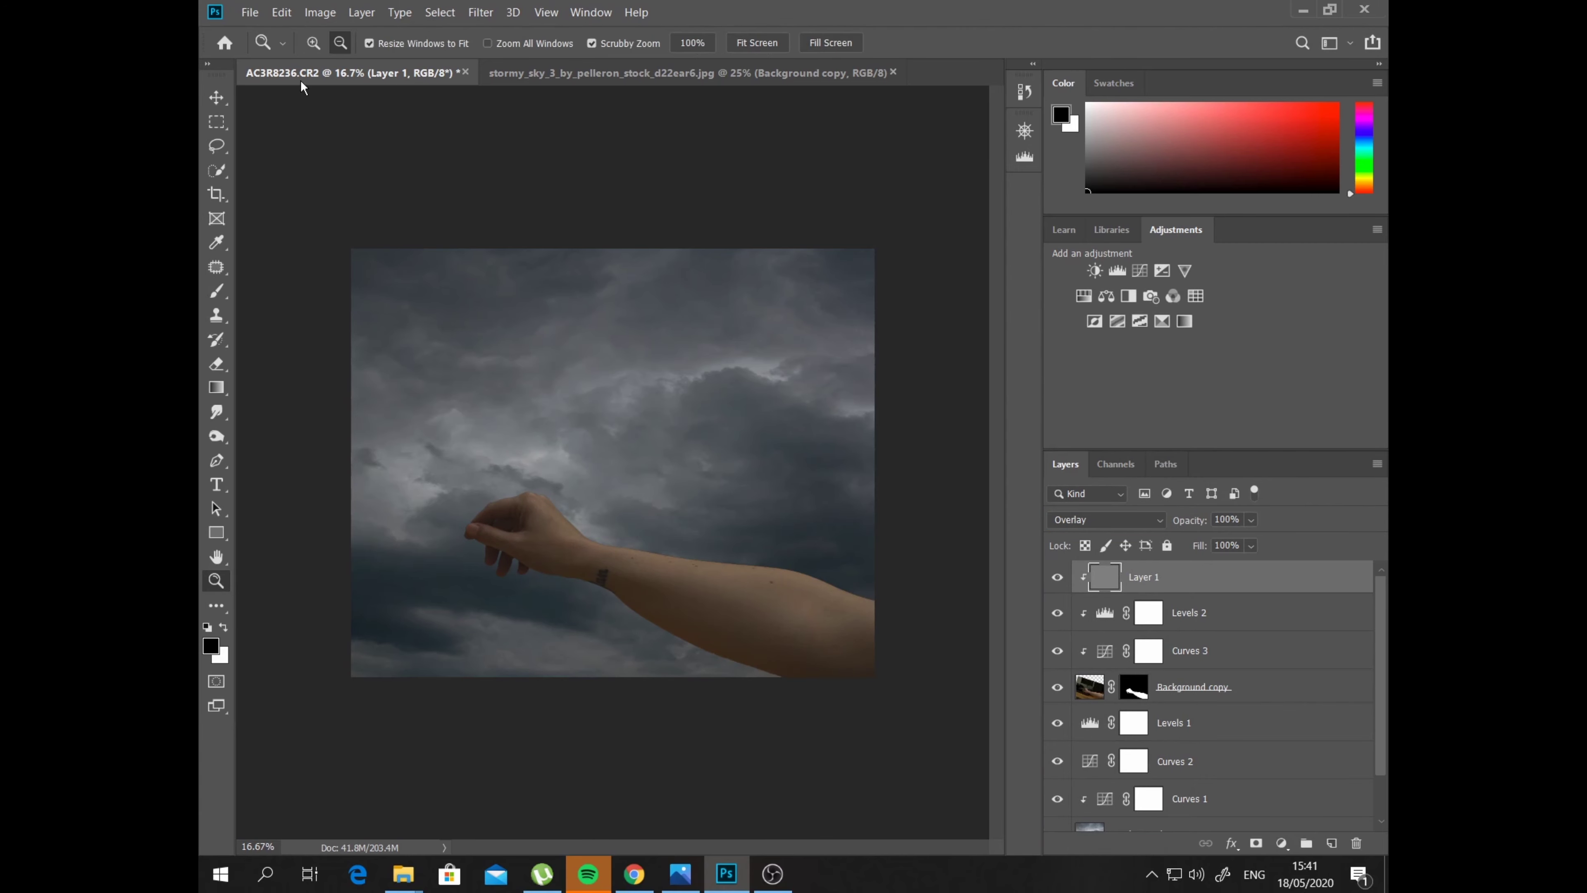
Zoom in on the hand and set up a white brush at size 150
click(577, 553)
drag(552, 583, 528, 454)
click(527, 461)
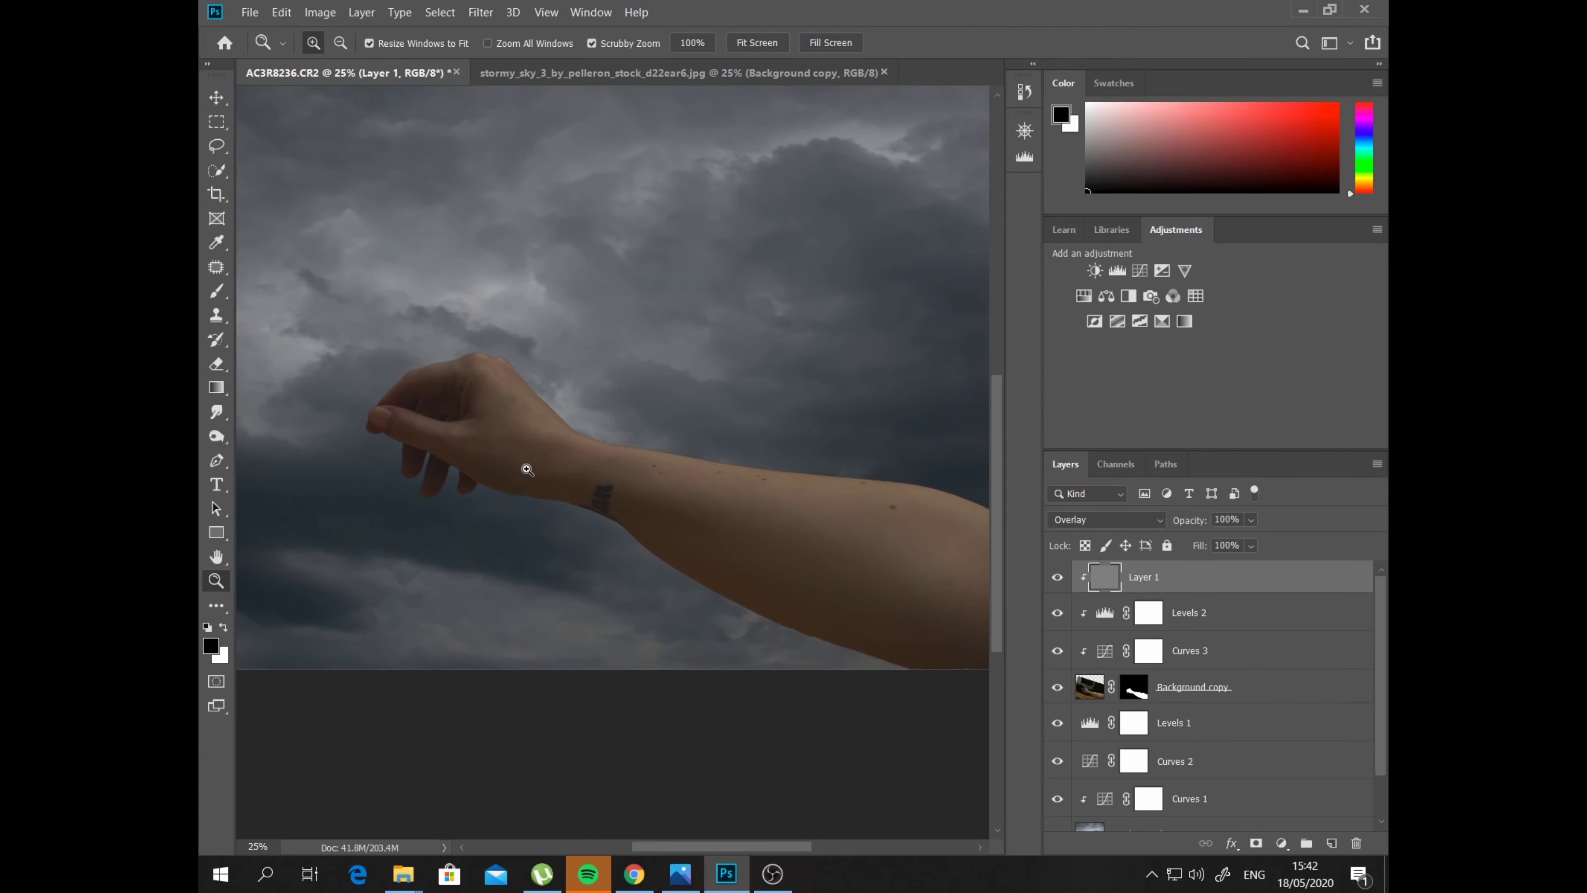
click(211, 298)
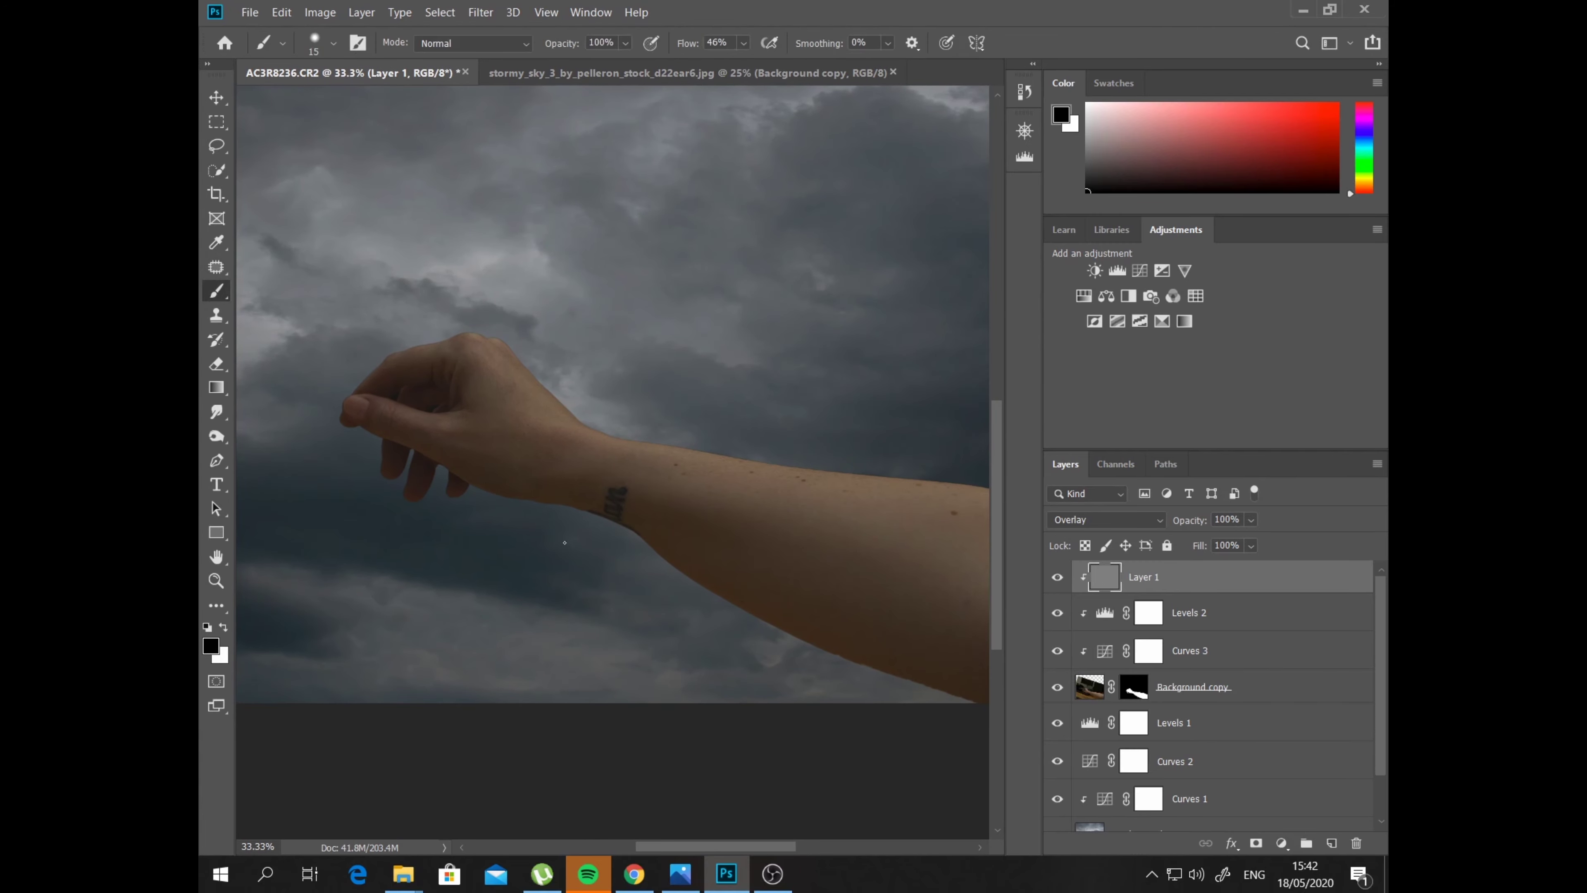
click(224, 631)
key(bracketright)
key(bracketright)
key(bracketright)
Softly brighten the top of the hand with a 9%-flow white stroke
drag(434, 358, 429, 362)
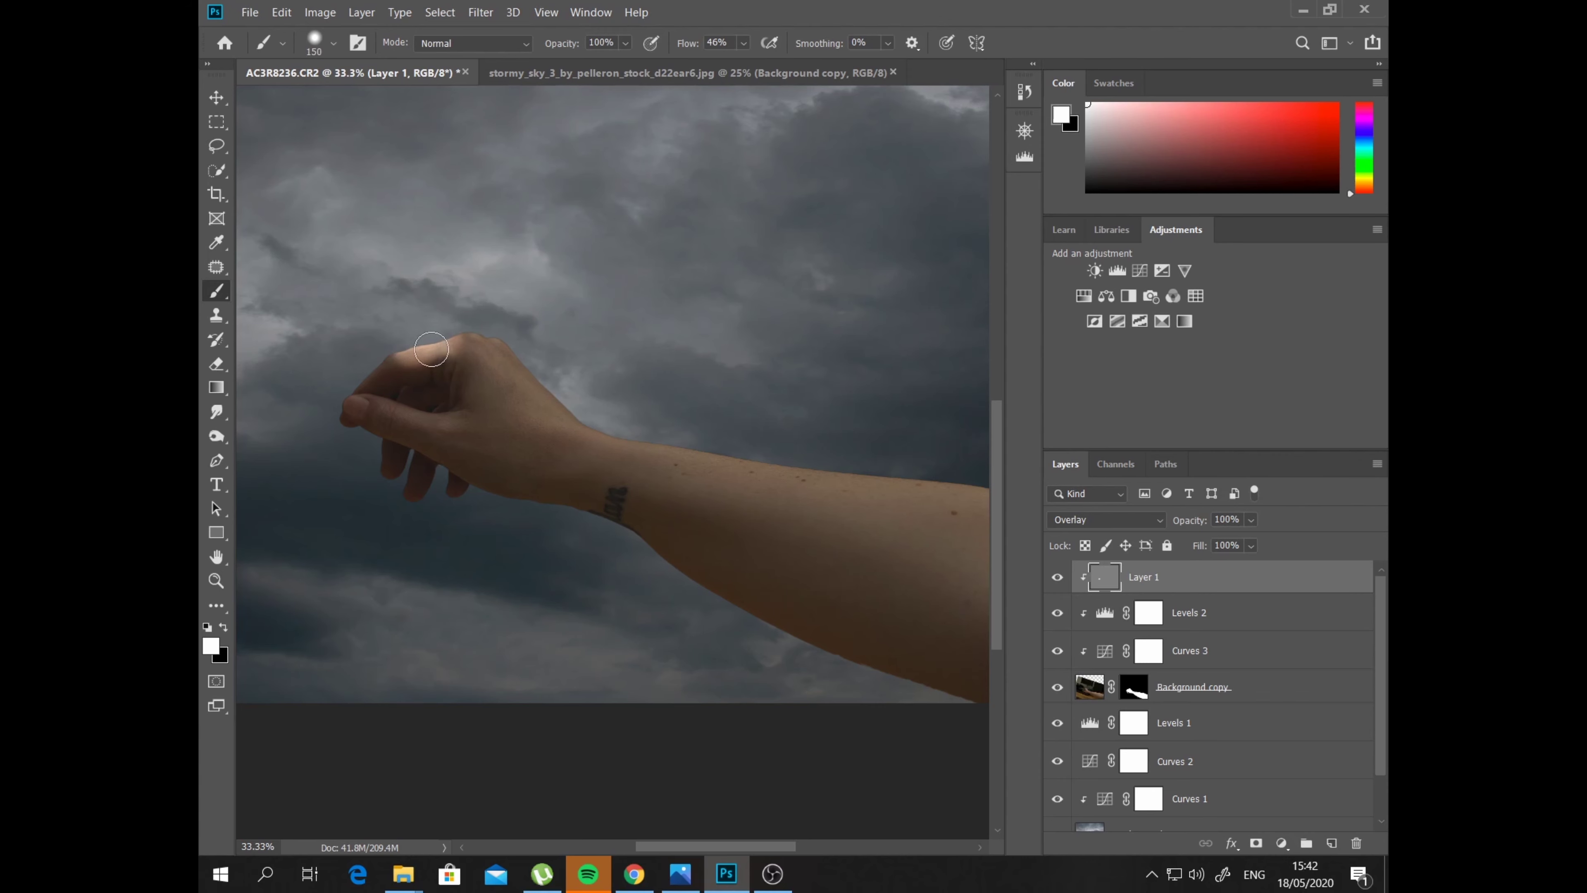
key(ctrl+z)
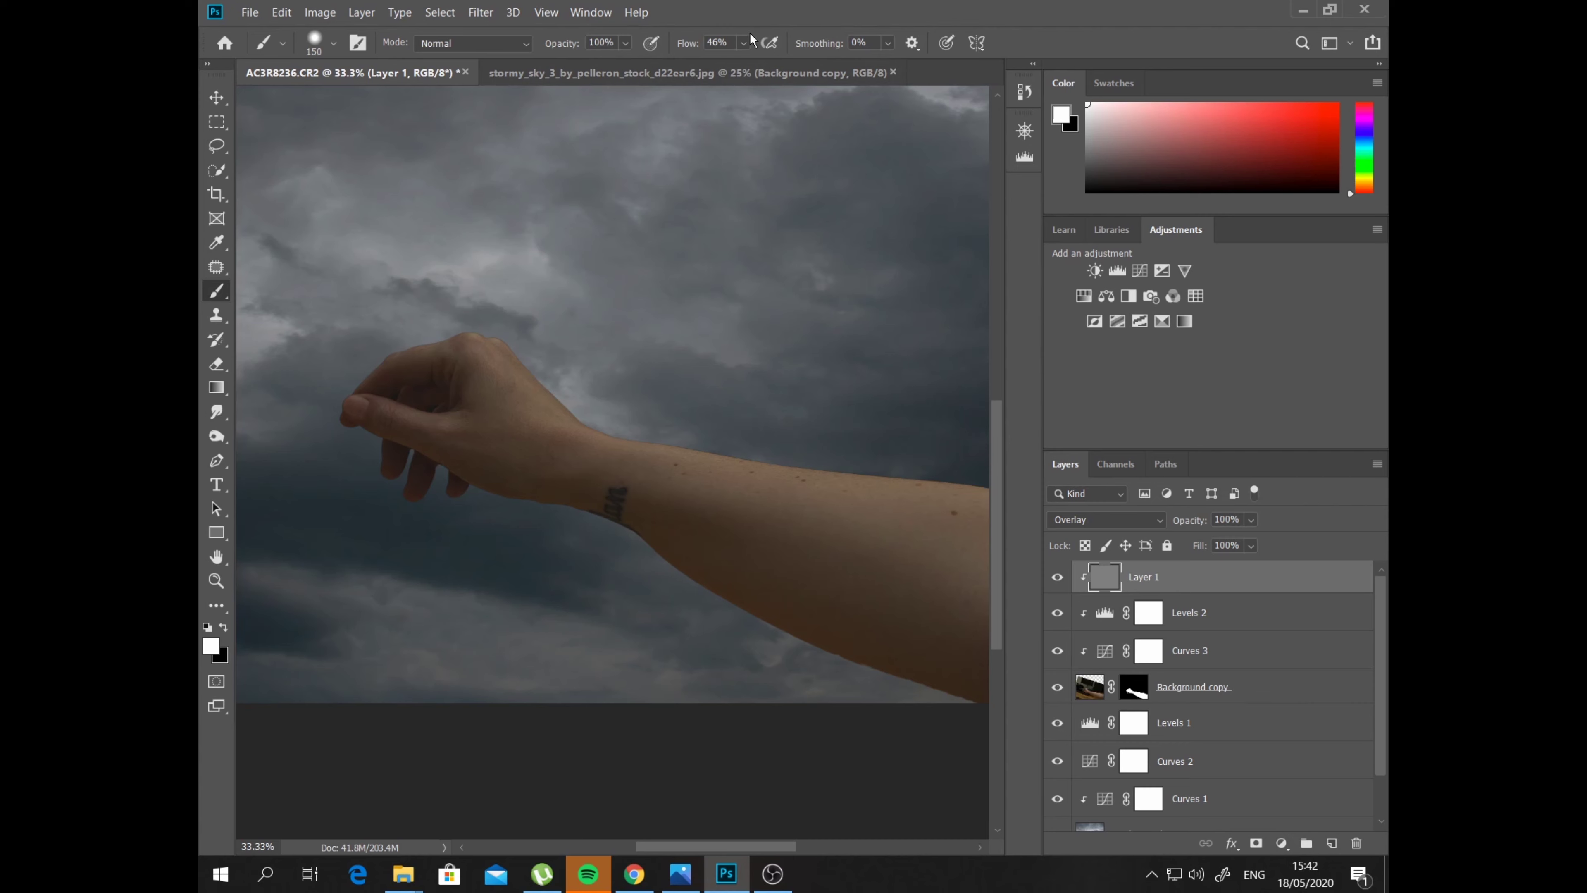
click(742, 42)
click(722, 64)
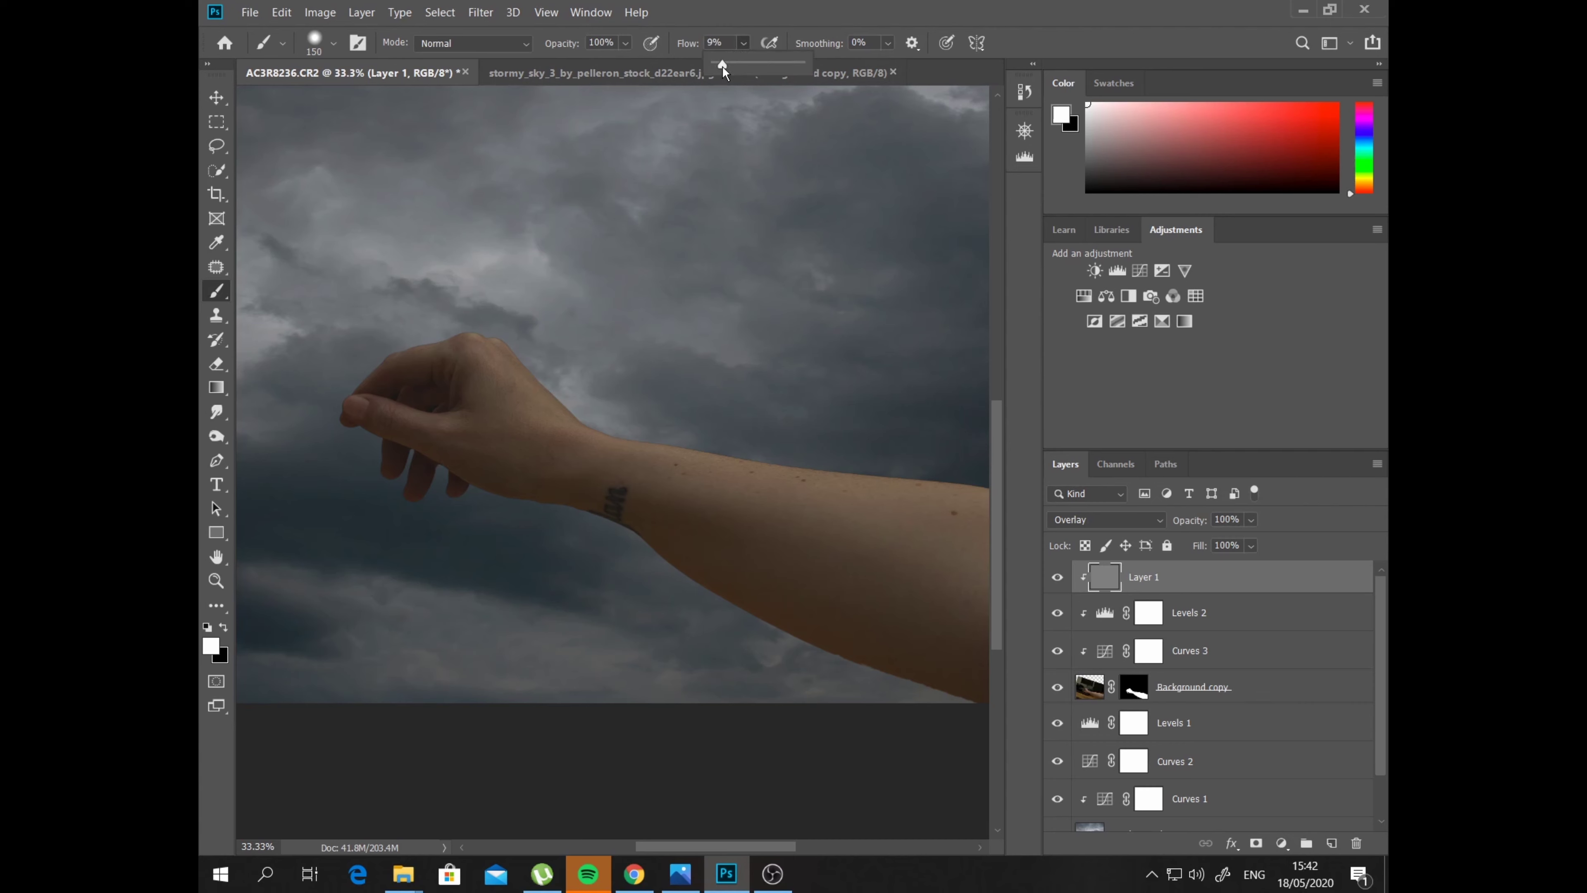
mouse_move(372, 374)
mouse_down()
mouse_move(462, 339)
mouse_move(425, 375)
mouse_move(380, 379)
mouse_move(444, 367)
mouse_move(354, 411)
mouse_move(464, 422)
mouse_move(500, 401)
mouse_move(418, 436)
mouse_move(500, 356)
mouse_move(492, 380)
mouse_move(610, 439)
mouse_move(432, 465)
mouse_move(407, 424)
mouse_up()
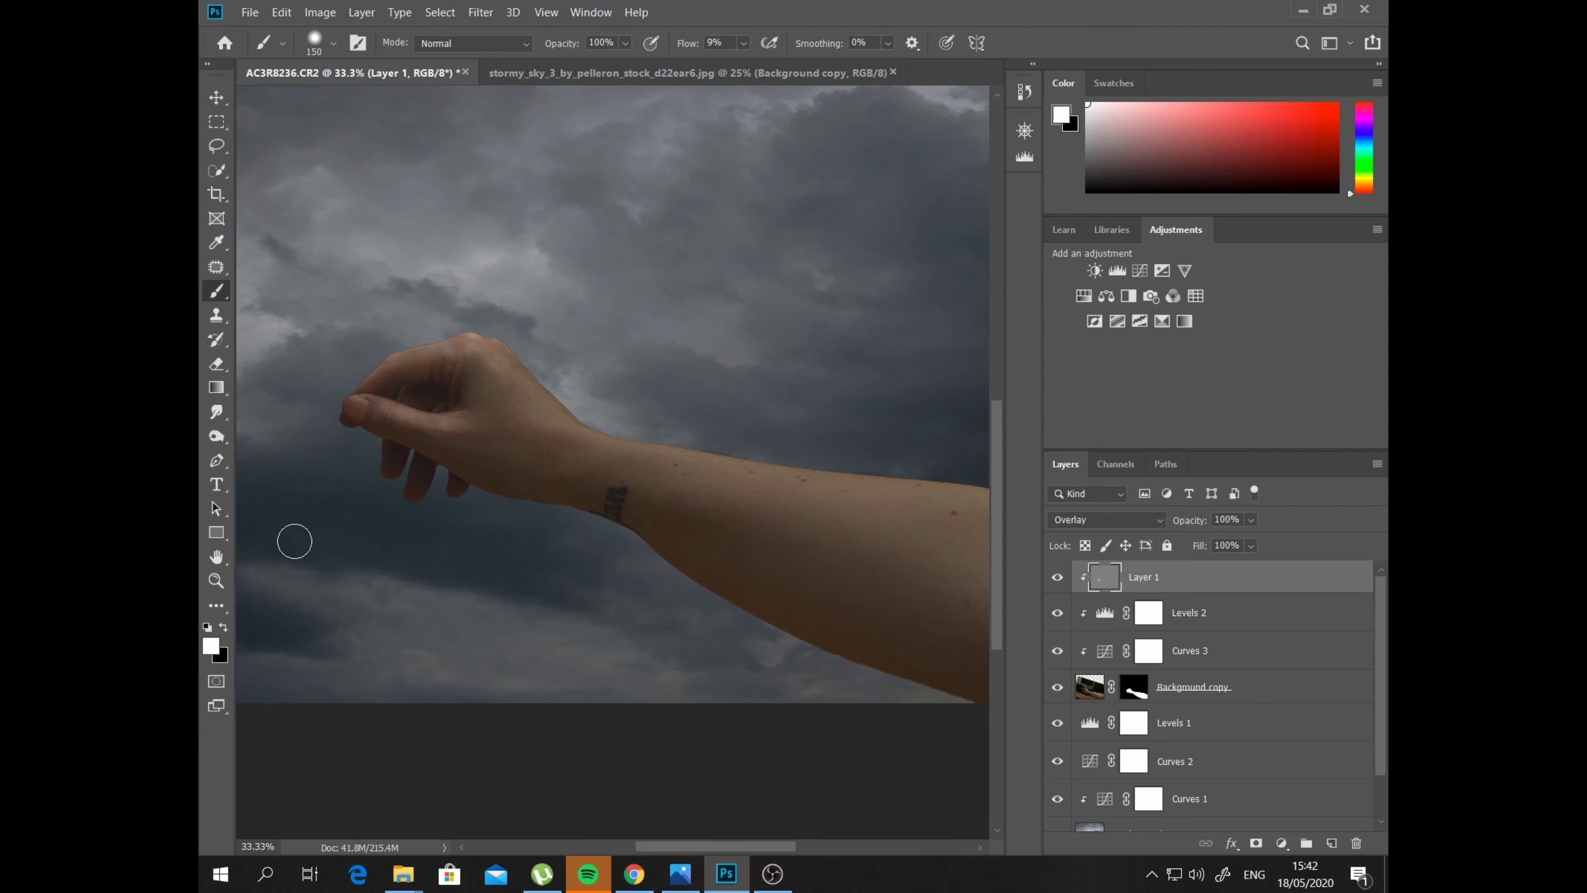
click(223, 628)
Try dark shading strokes on the hand, fingers and forearm, undoing the unsatisfactory ones
key(bracketleft)
key(bracketleft)
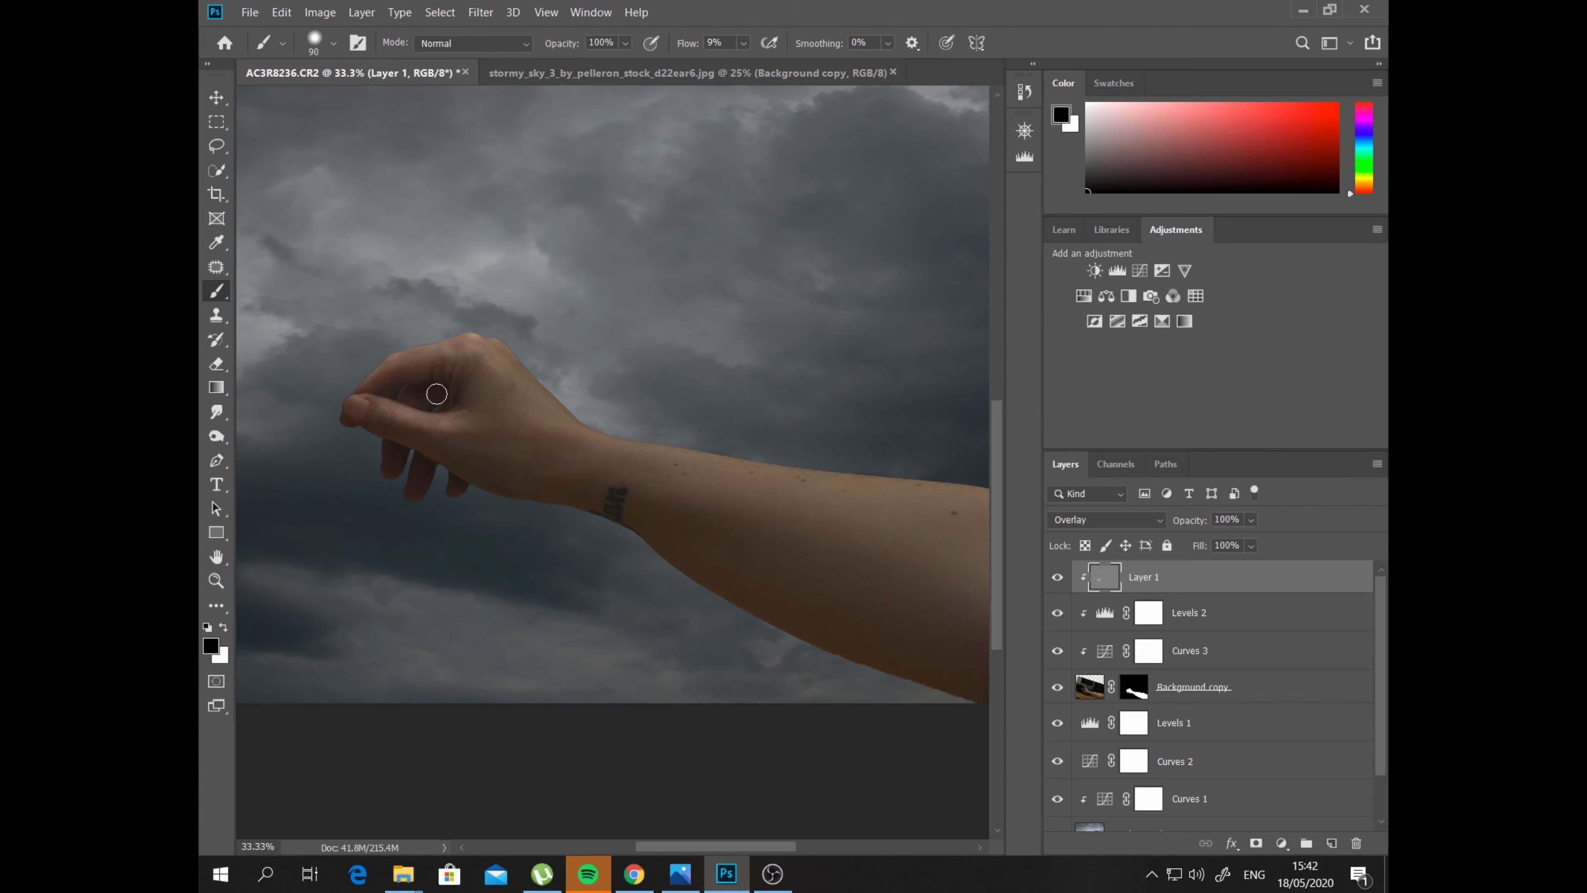
mouse_move(445, 401)
mouse_down()
mouse_move(421, 391)
mouse_move(459, 396)
mouse_up()
mouse_move(402, 470)
mouse_down()
mouse_move(433, 457)
mouse_move(461, 479)
mouse_move(376, 430)
mouse_move(566, 502)
mouse_up()
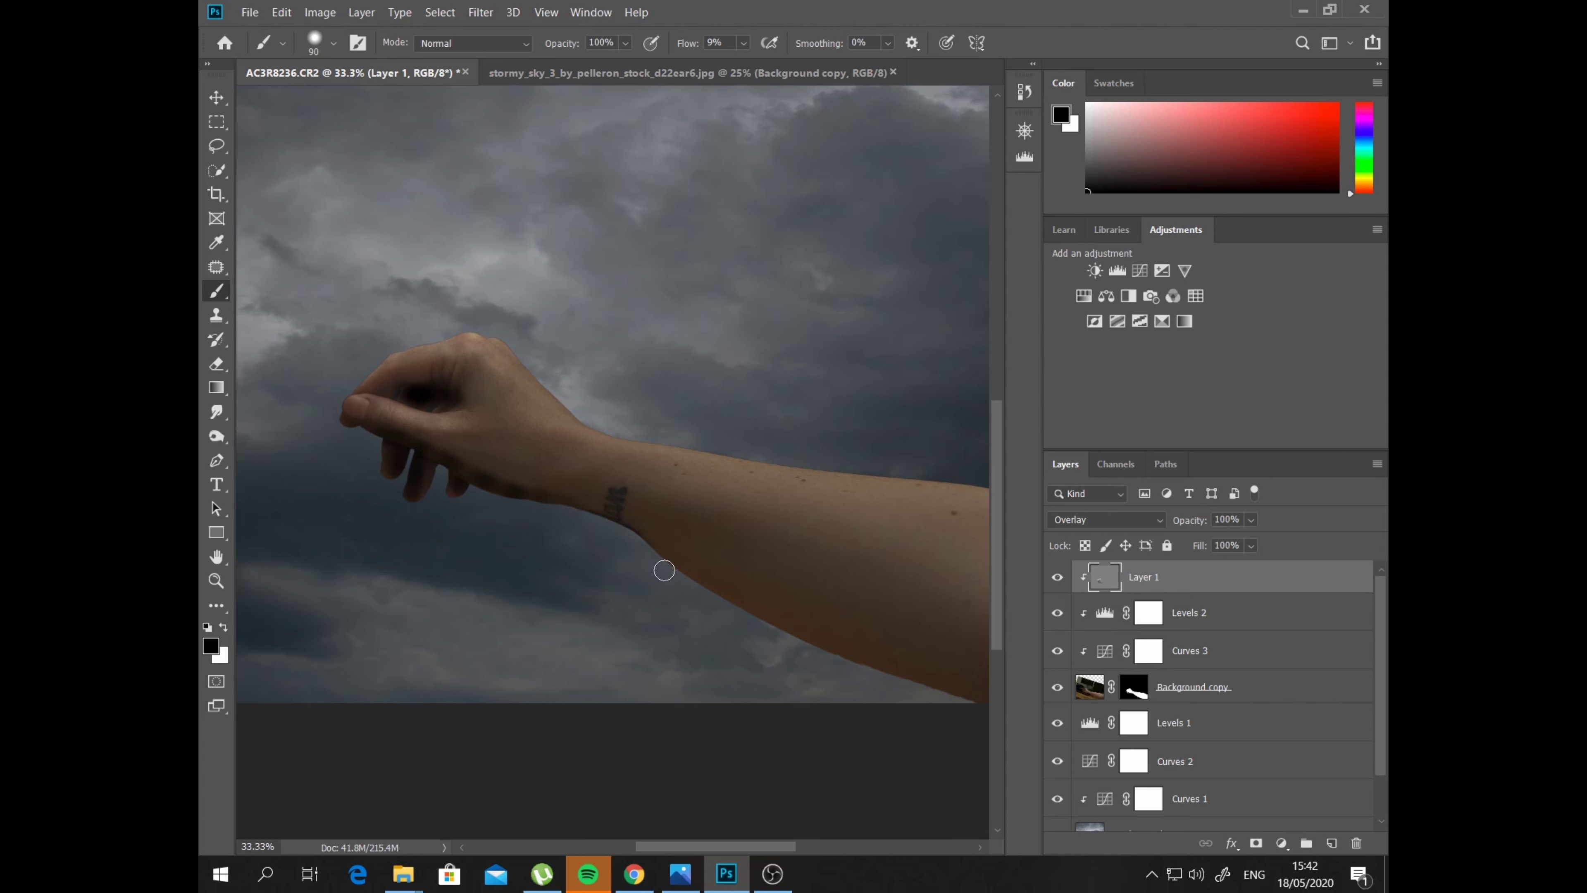
mouse_move(664, 570)
mouse_down()
mouse_move(613, 514)
mouse_move(553, 503)
mouse_move(642, 581)
mouse_up()
key(ctrl+z)
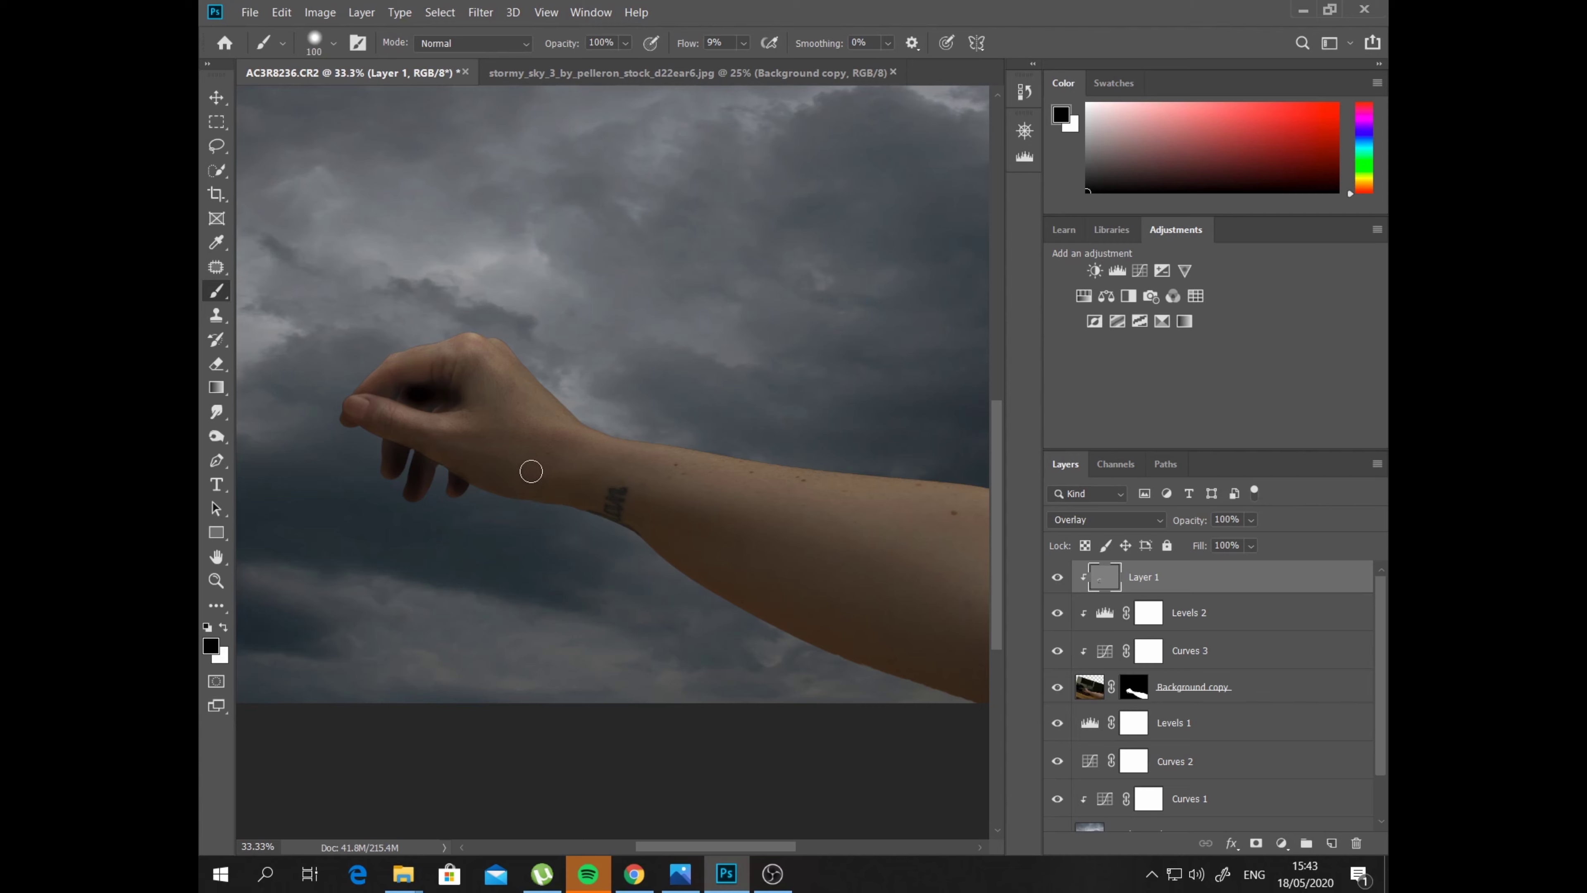
key(bracketright)
key(bracketright)
key(bracketright)
key(bracketright)
key(bracketright)
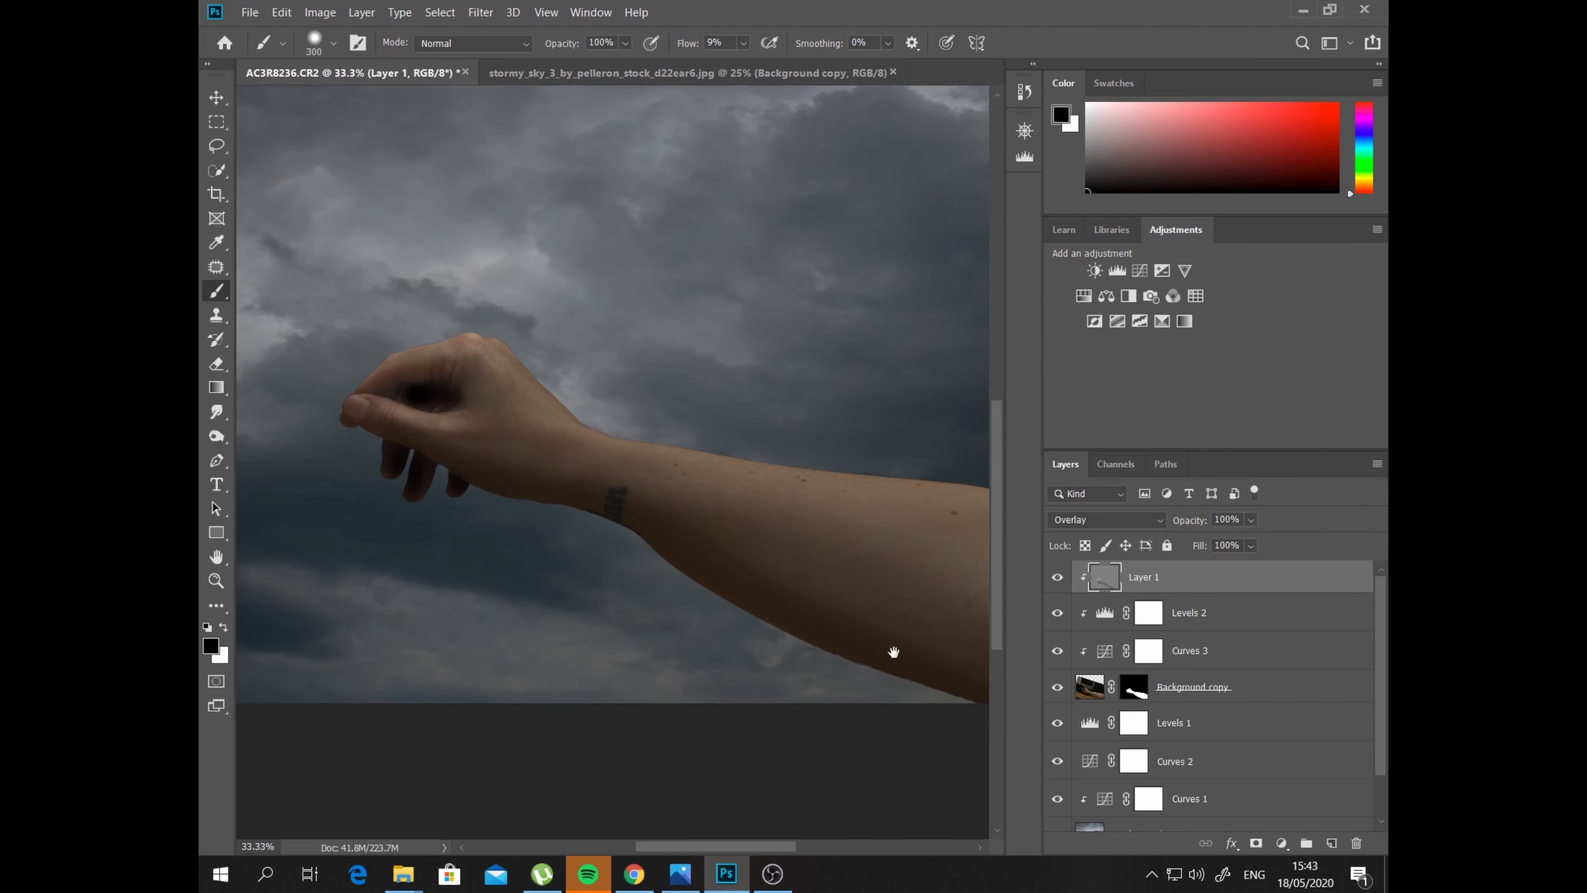
mouse_move(893, 648)
mouse_down()
mouse_move(779, 602)
mouse_move(859, 581)
mouse_move(667, 471)
mouse_move(584, 478)
mouse_up()
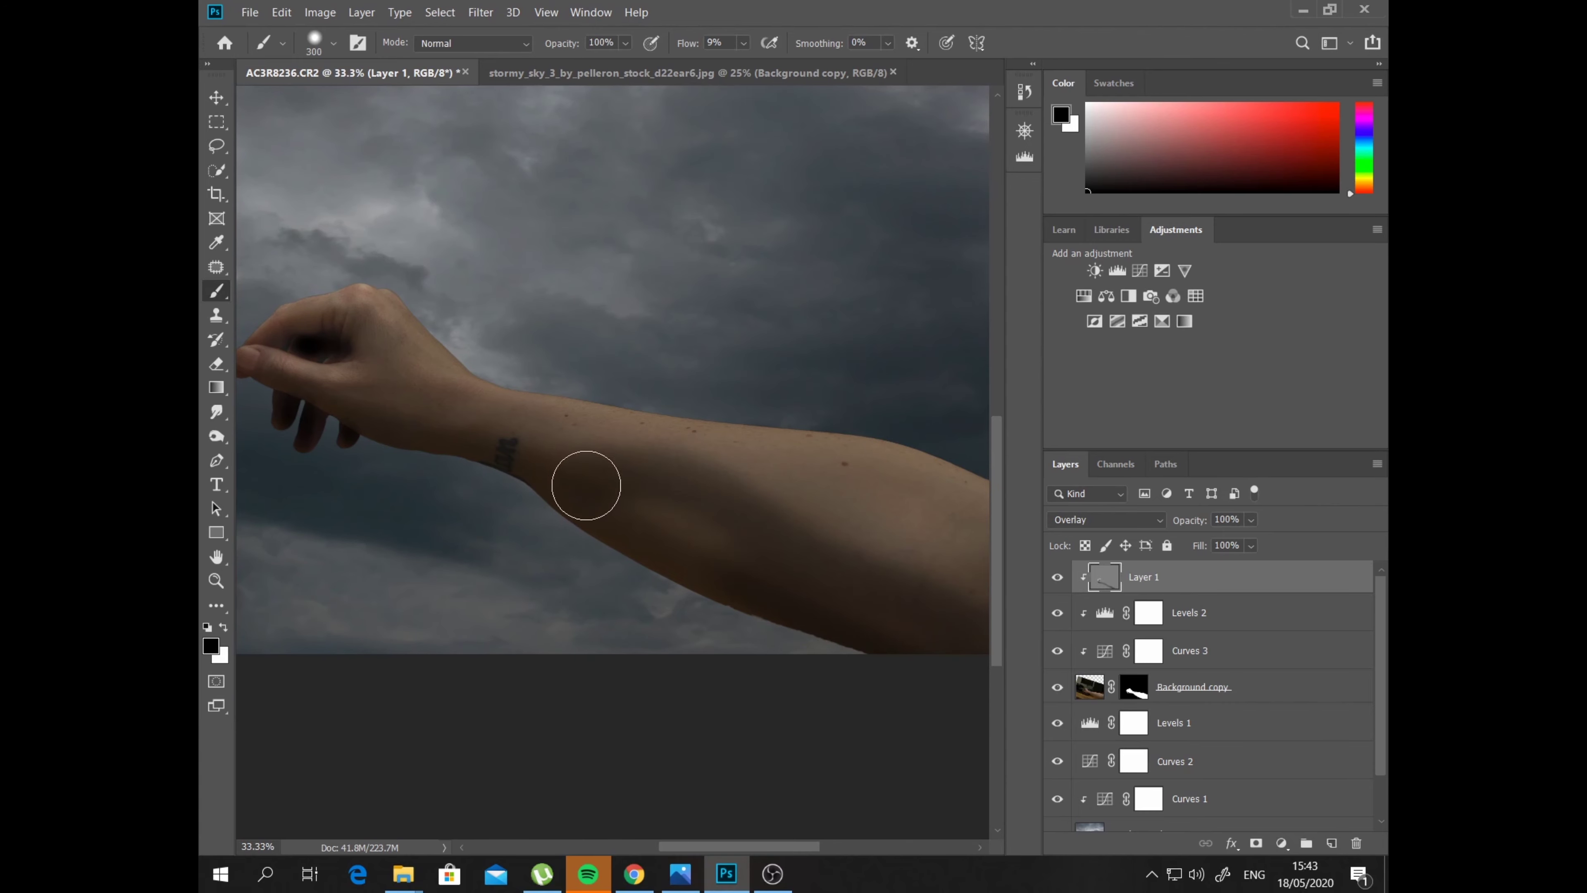
key(ctrl+z)
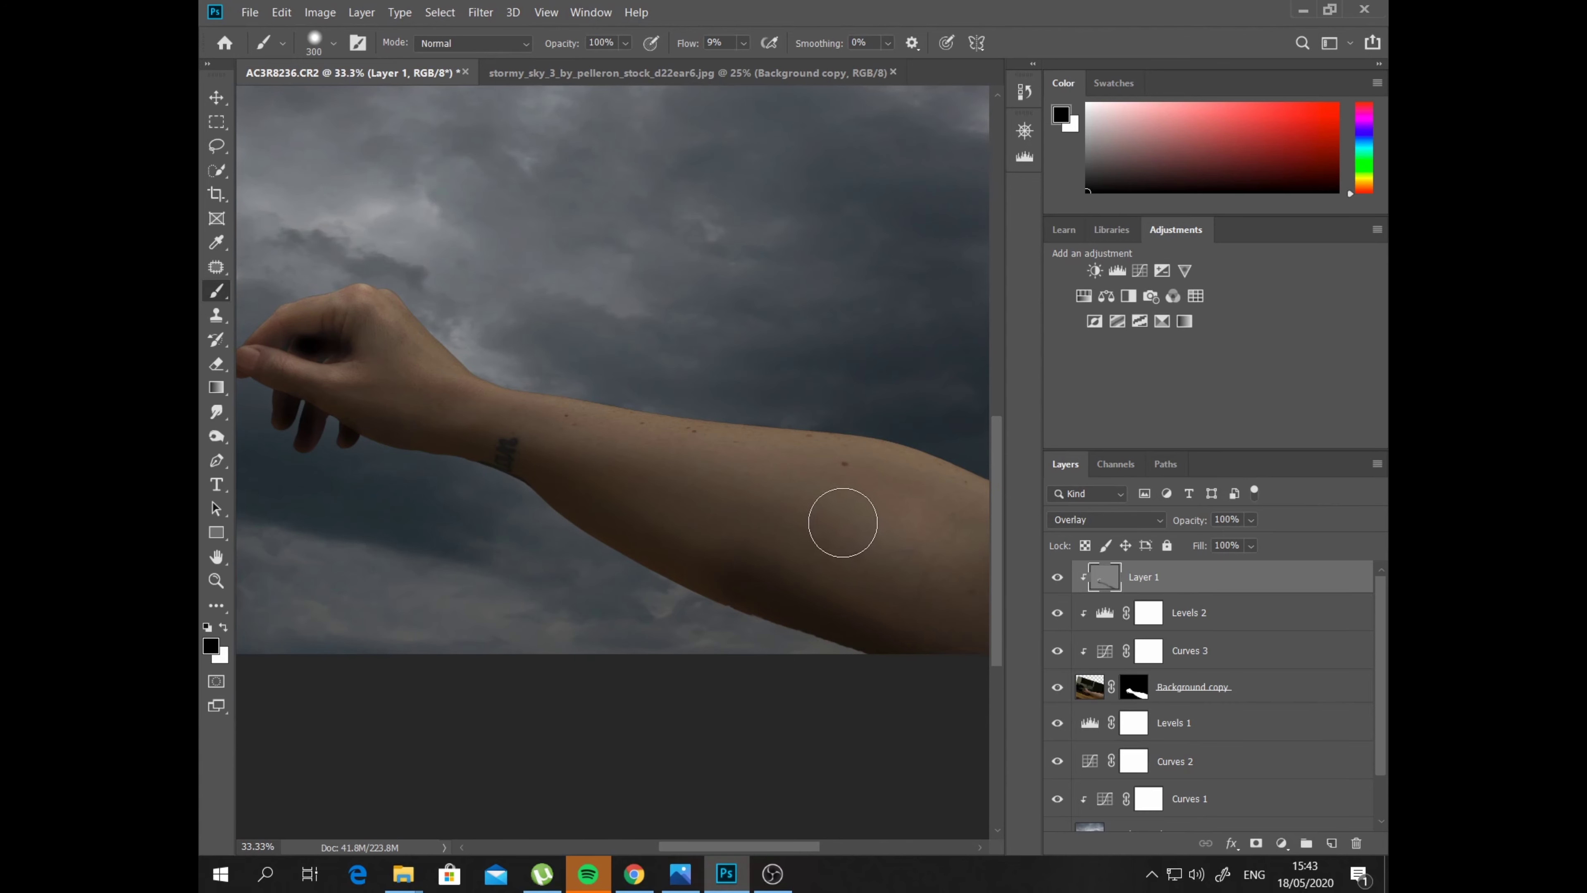
Make the brush fully soft at 0% hardness and enlarge it to 600 px
click(334, 43)
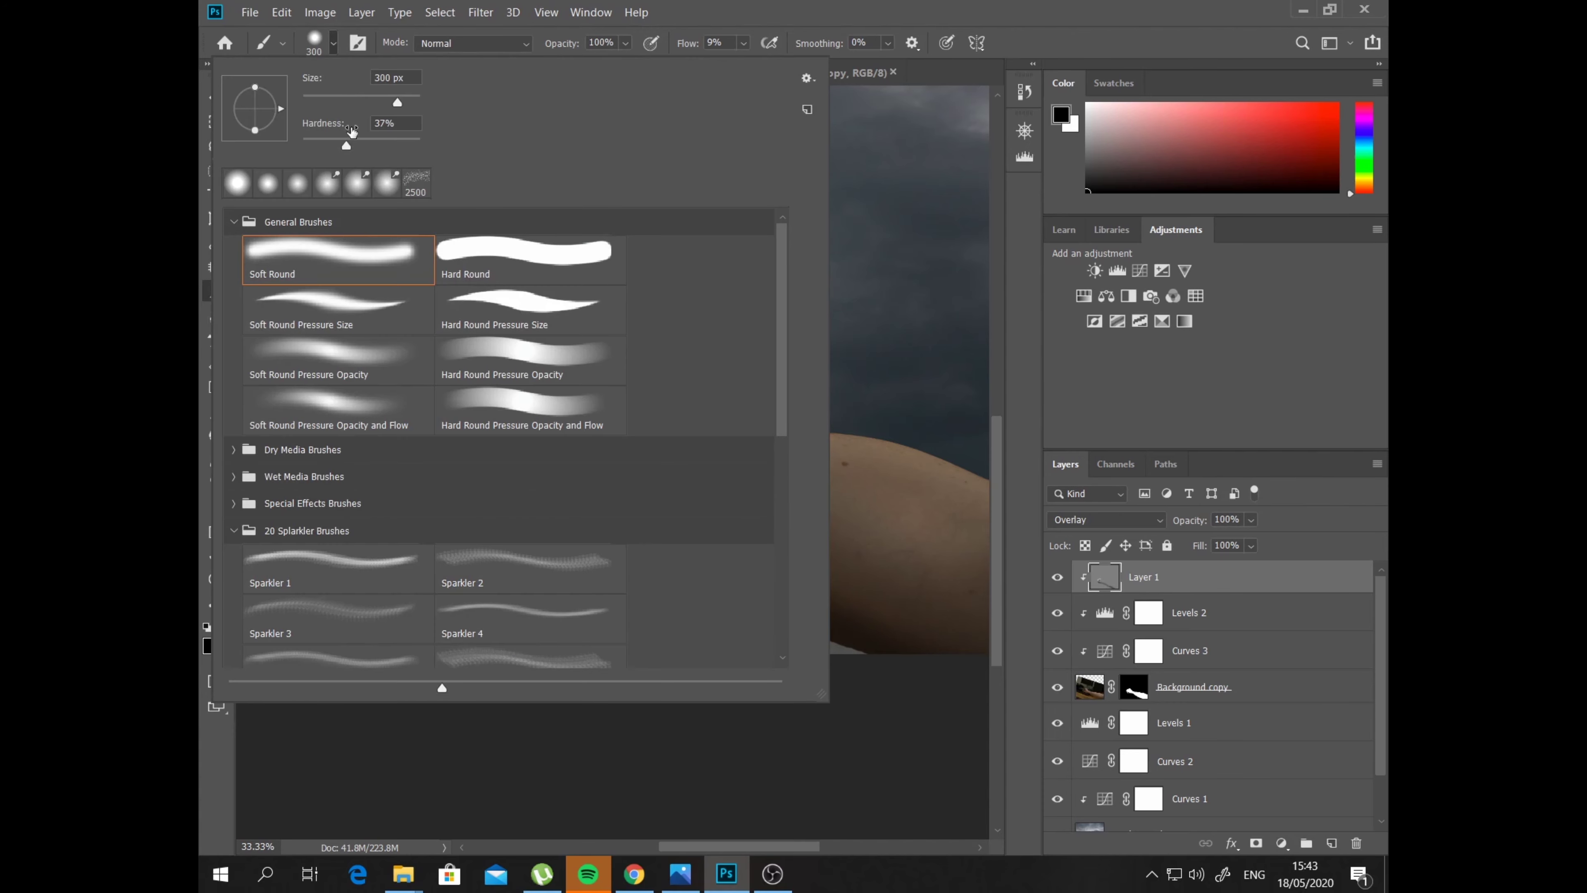
drag(311, 144, 303, 145)
click(334, 43)
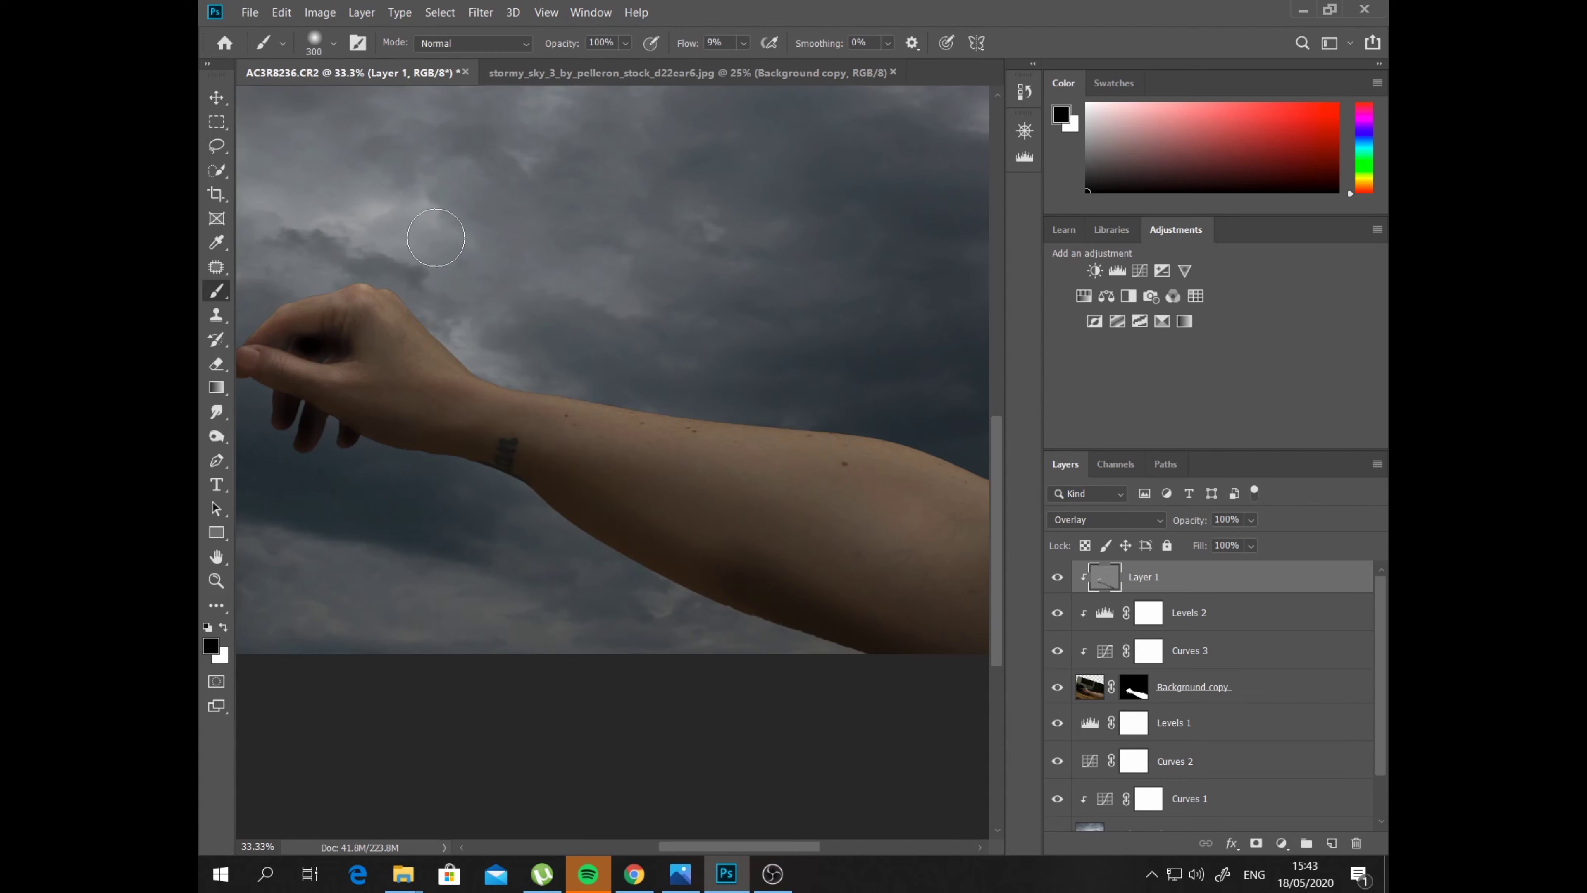
key(bracketright)
key(bracketright)
key(bracketright)
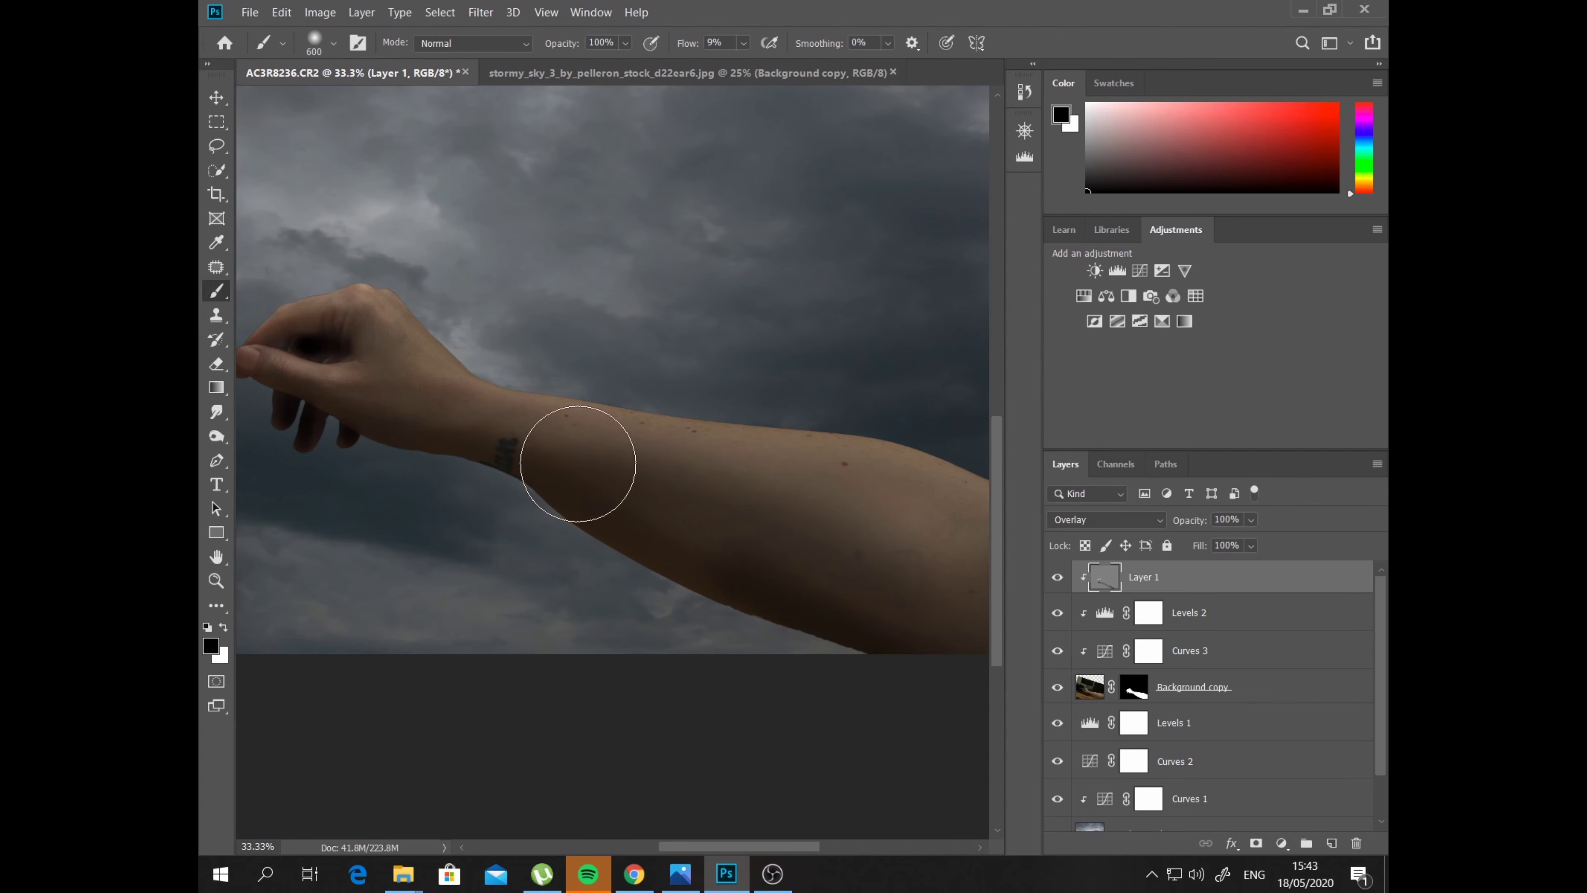
Paint soft dark shading along the forearm, upper arm and wrist
drag(691, 500, 406, 425)
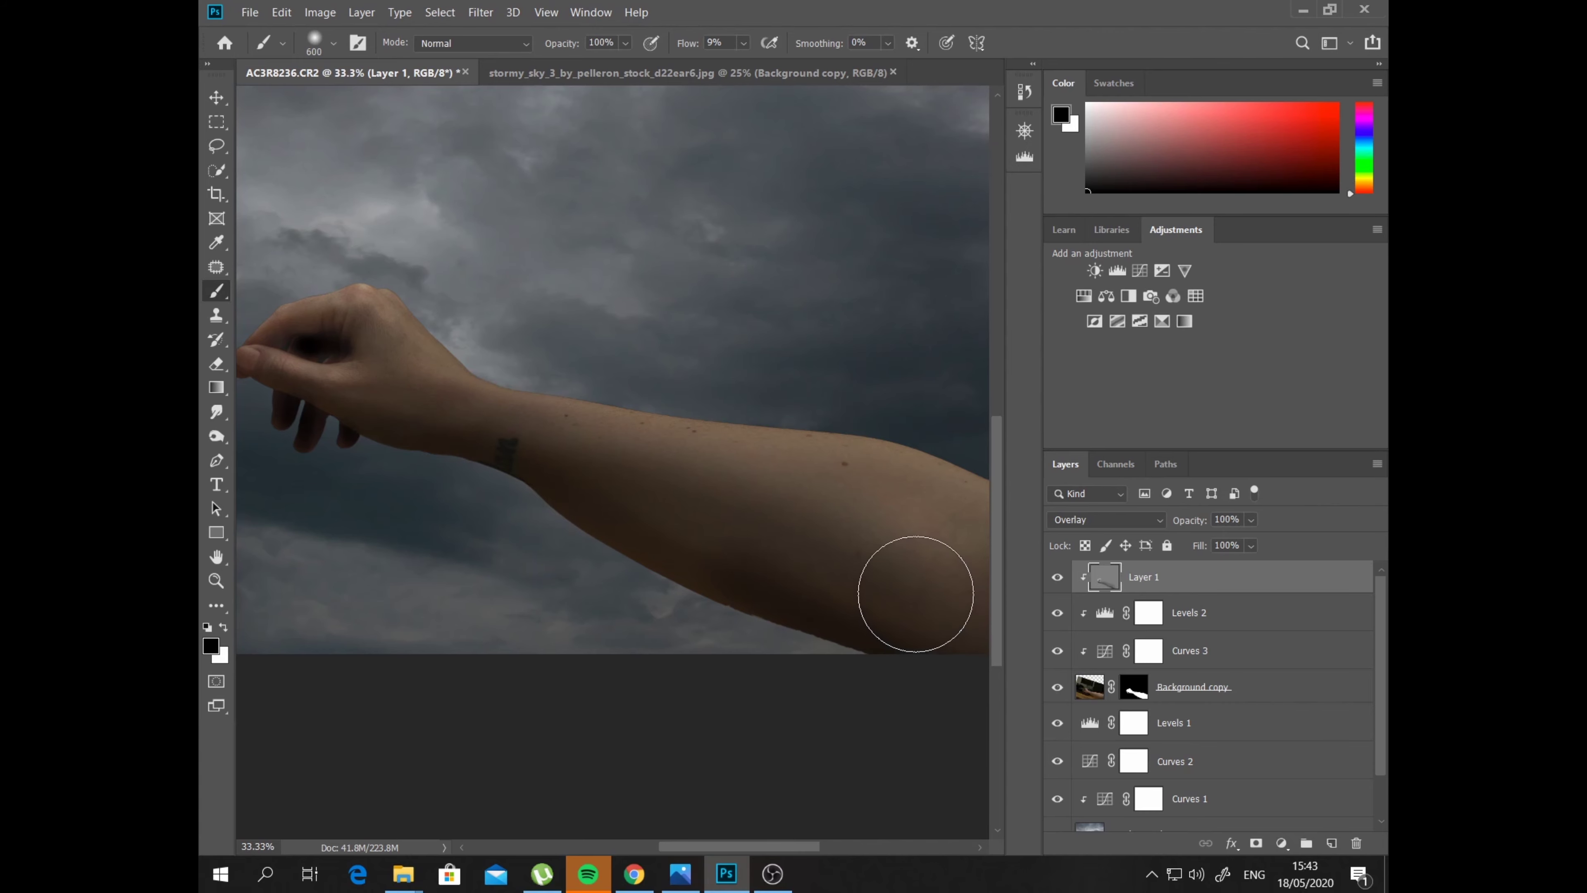
drag(939, 610, 547, 464)
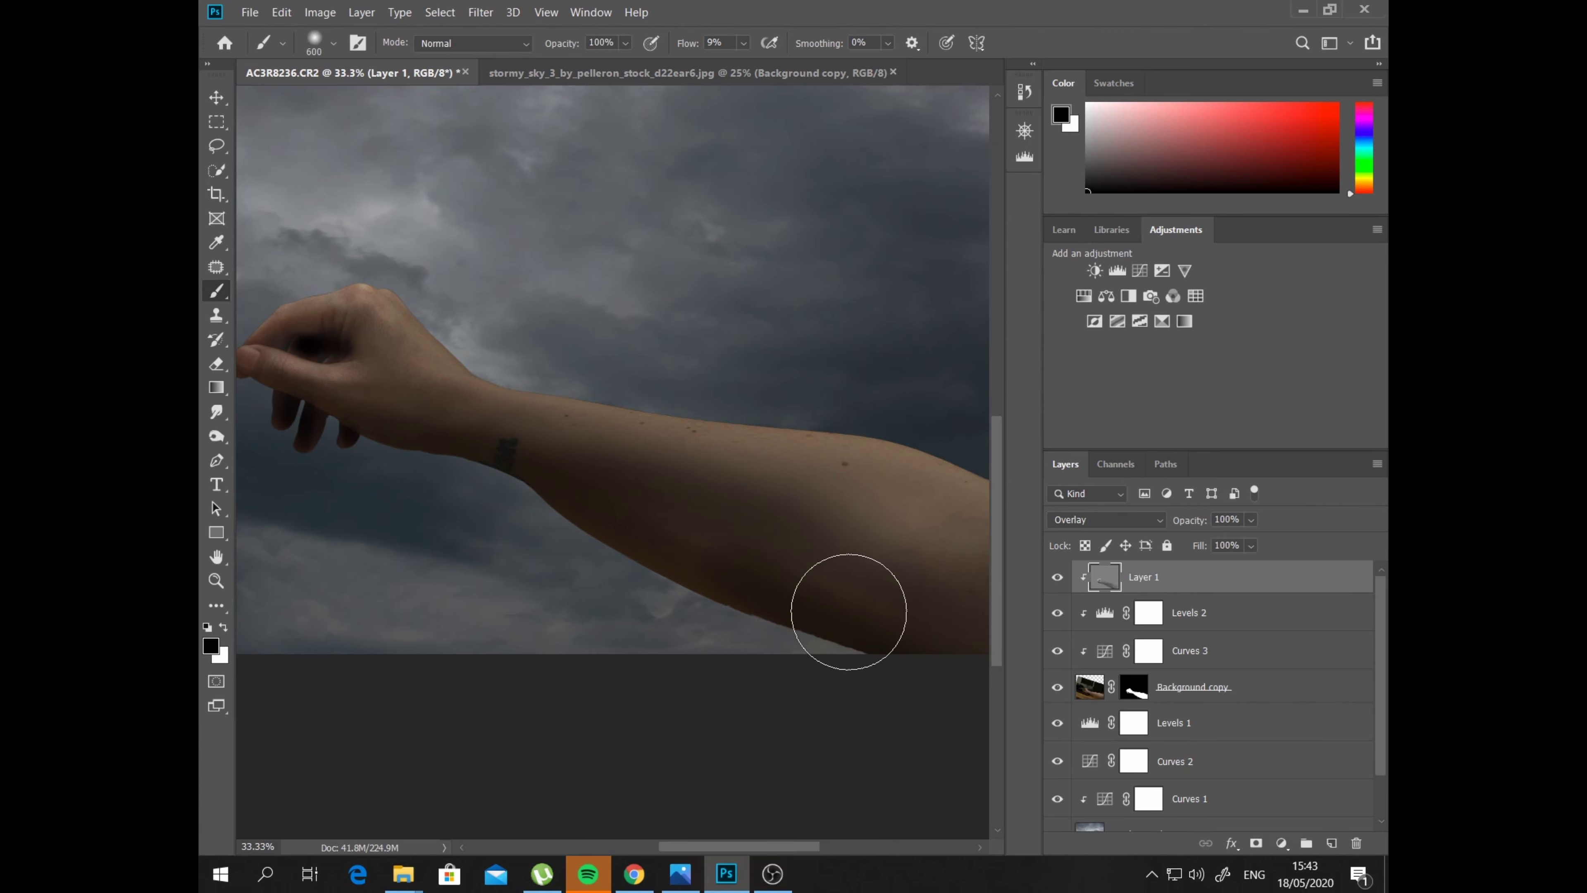
drag(843, 609, 656, 489)
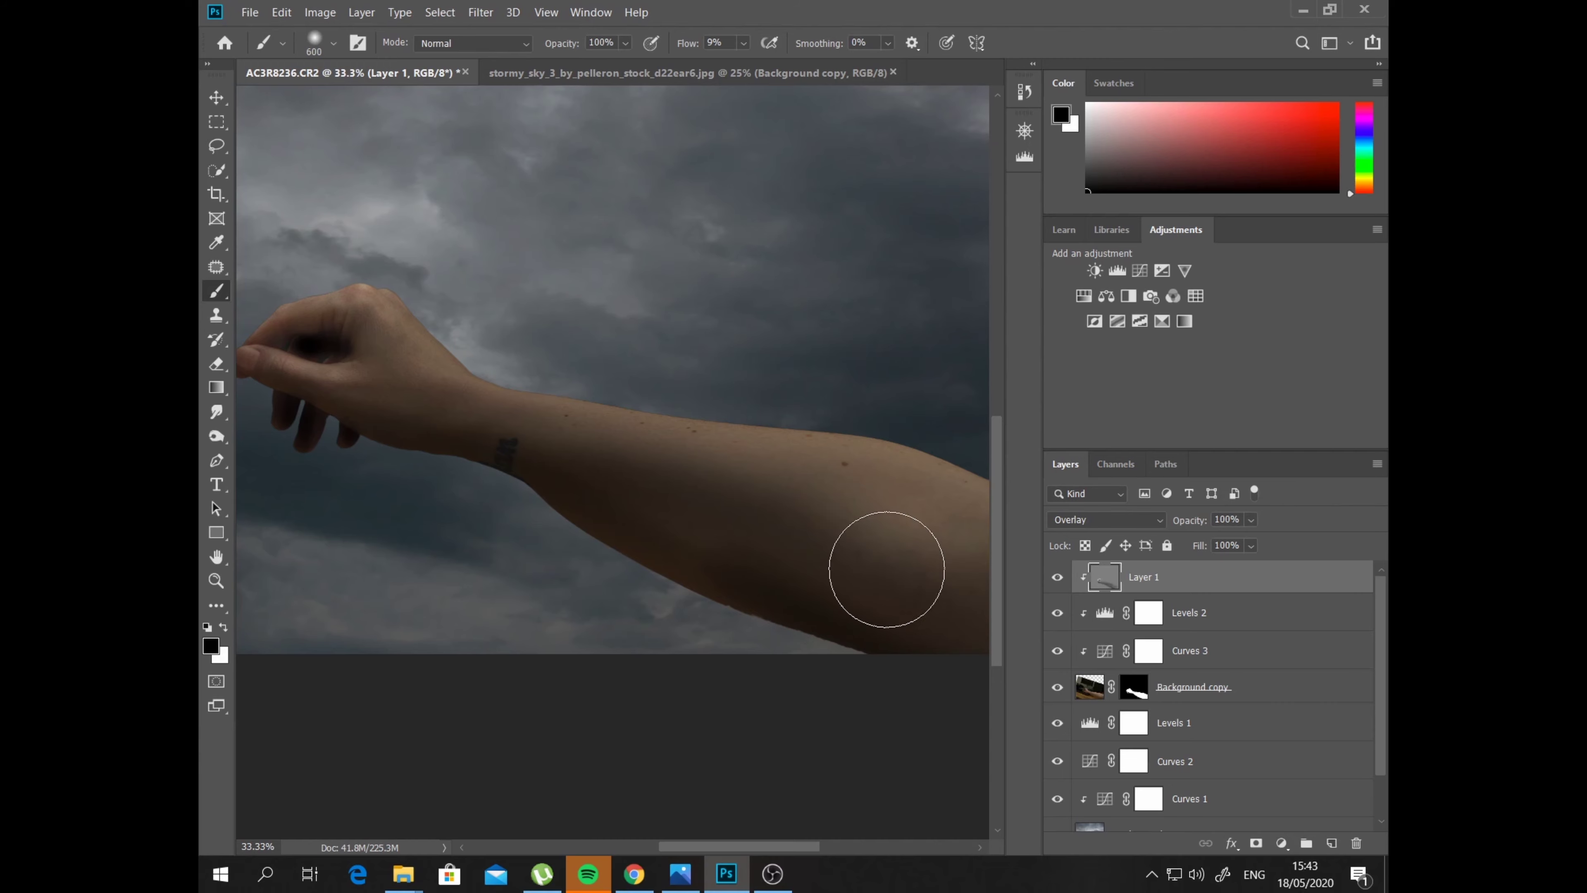
drag(874, 486, 760, 415)
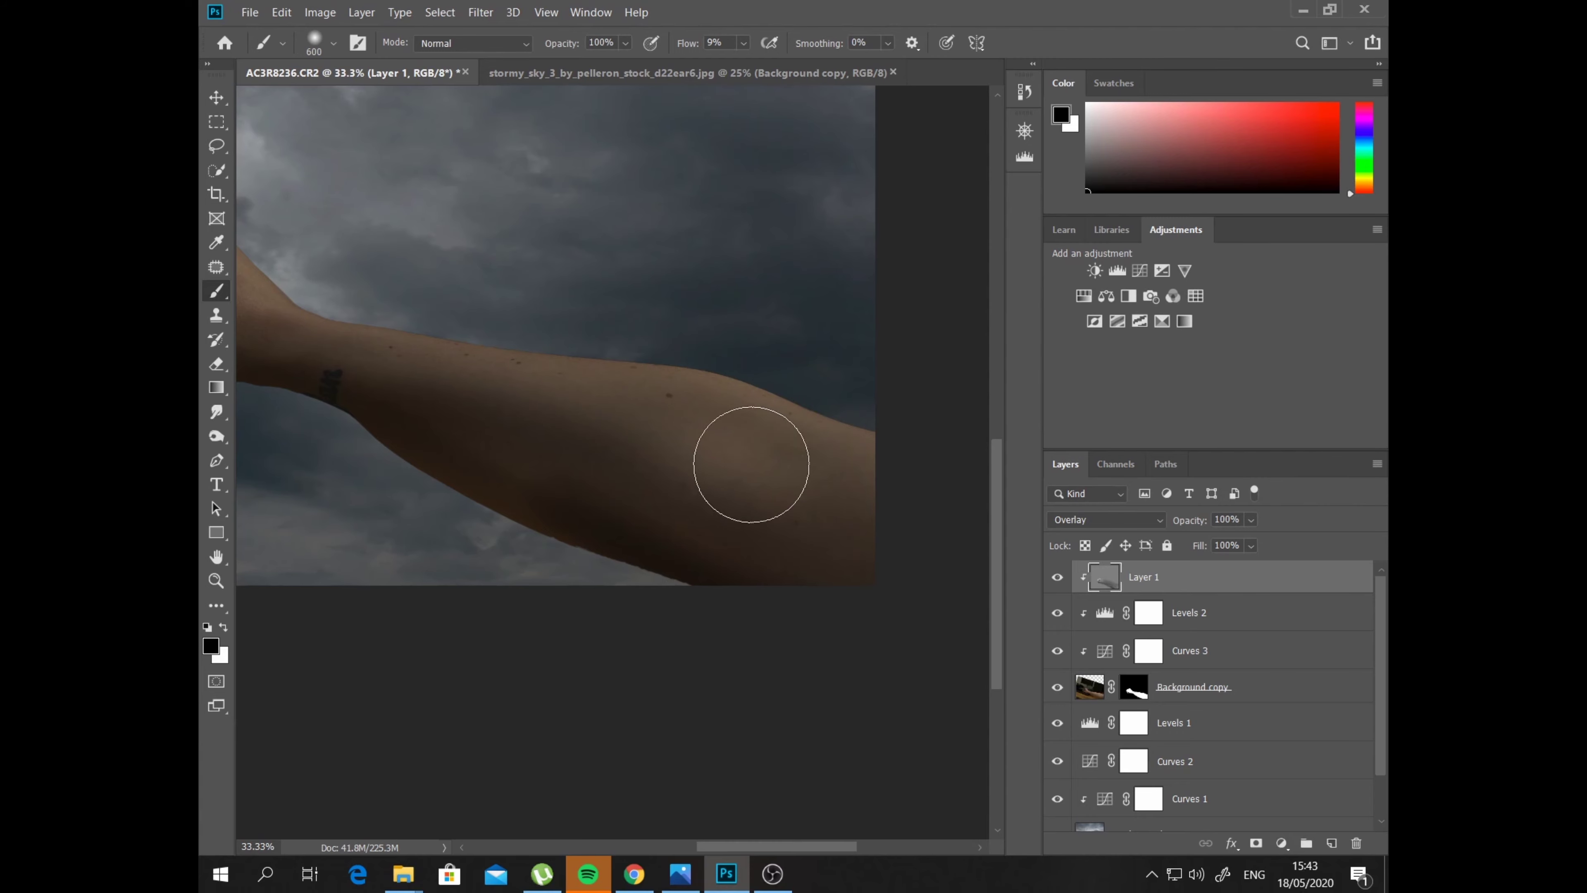
mouse_move(751, 464)
mouse_down()
mouse_move(850, 432)
mouse_move(395, 251)
mouse_up()
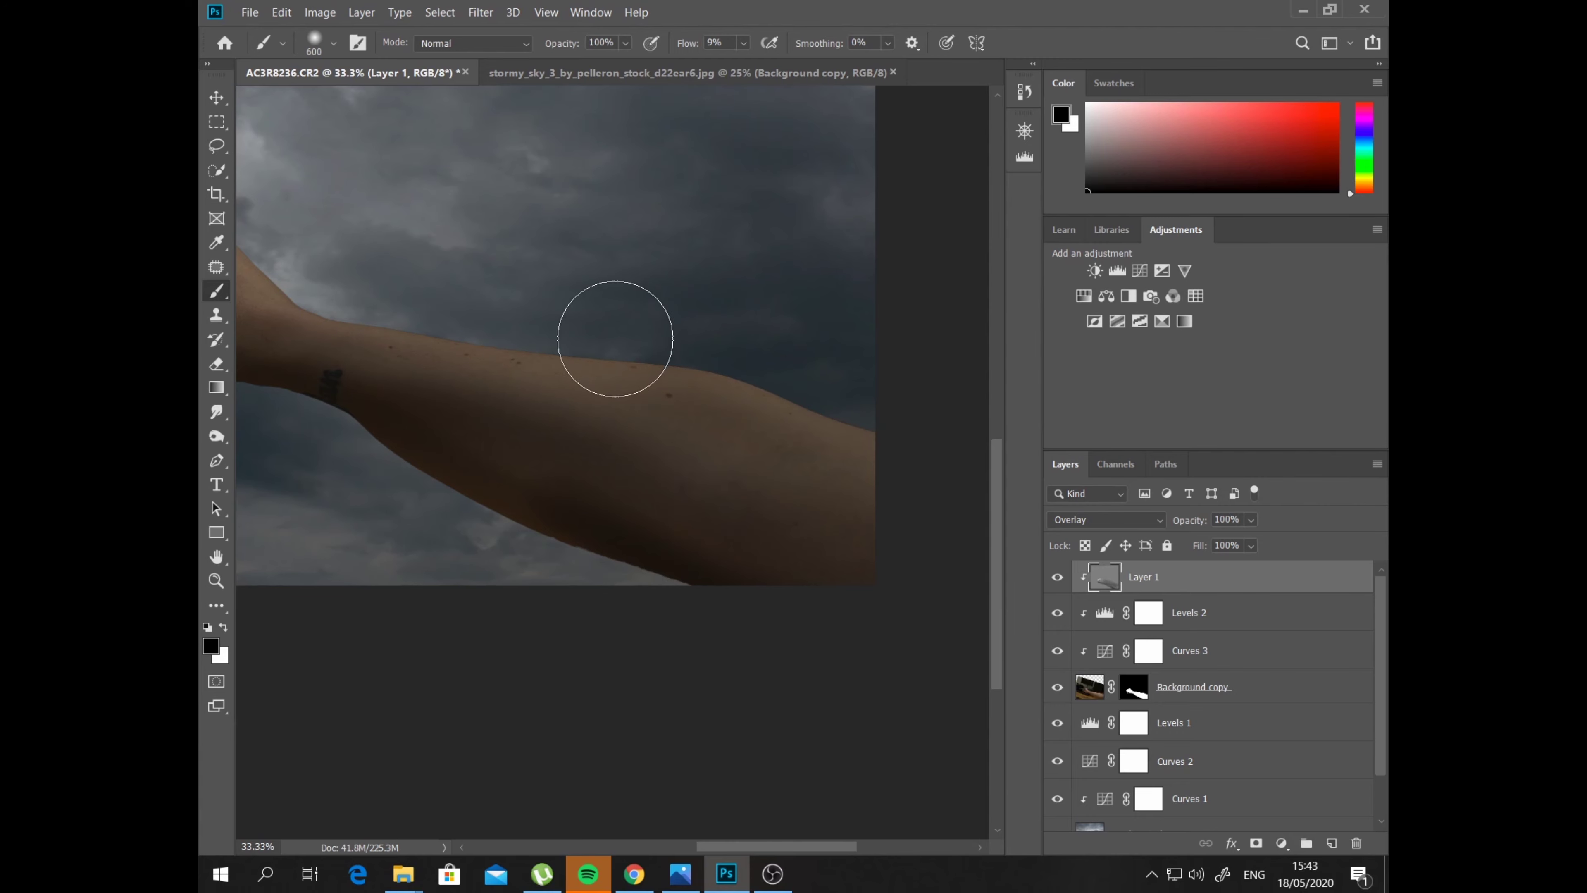
drag(514, 330, 779, 499)
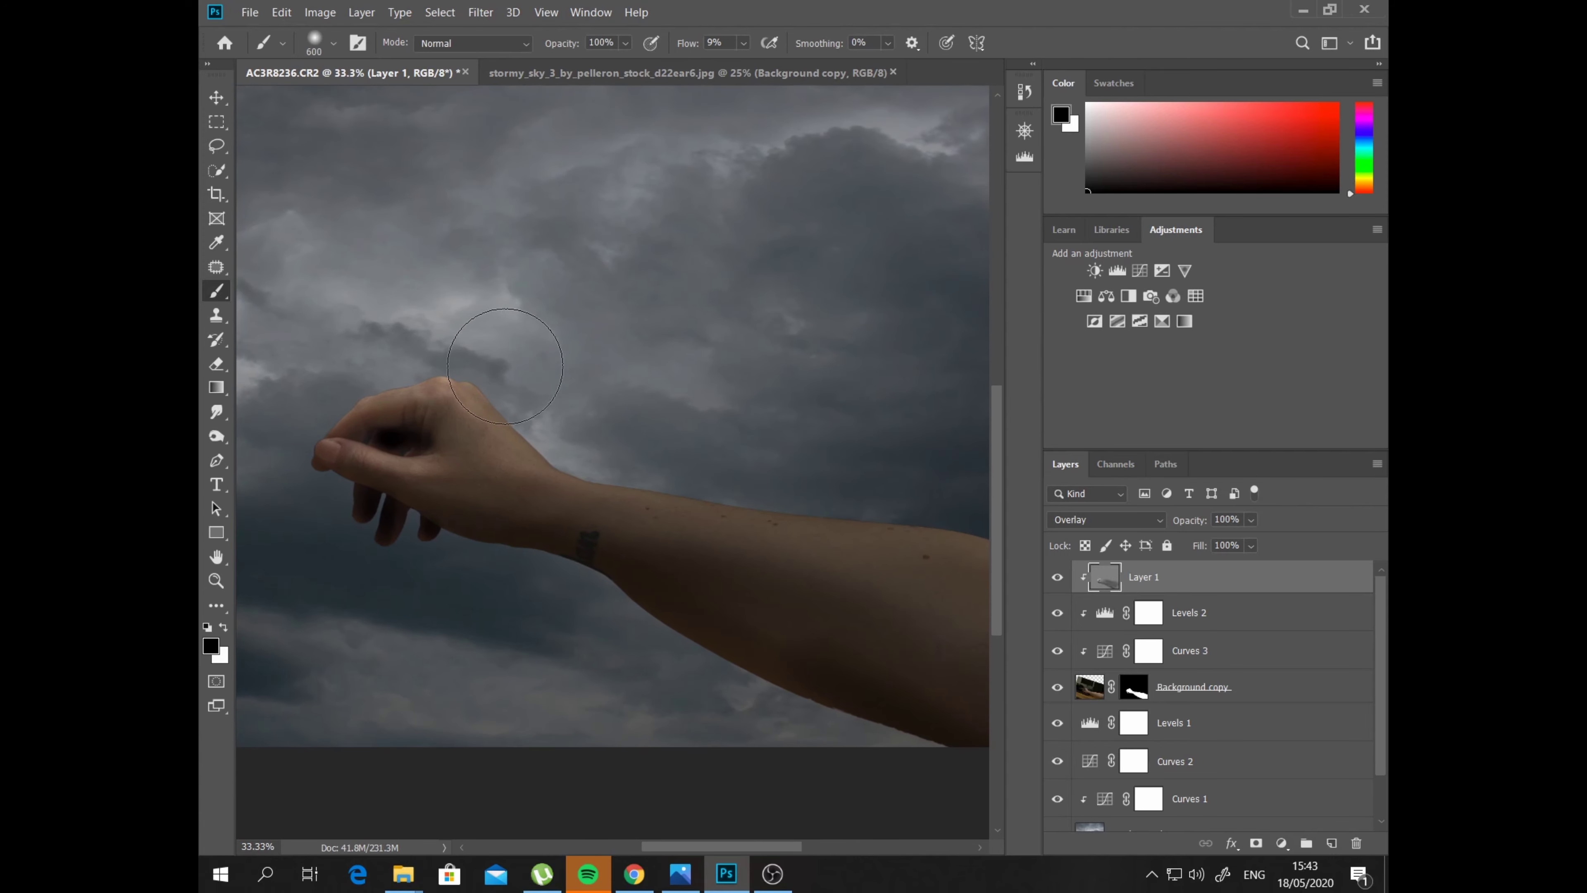
mouse_move(514, 407)
mouse_down()
mouse_move(532, 529)
mouse_move(567, 521)
mouse_move(574, 443)
mouse_move(549, 425)
mouse_move(574, 454)
mouse_move(627, 461)
mouse_move(598, 456)
mouse_up()
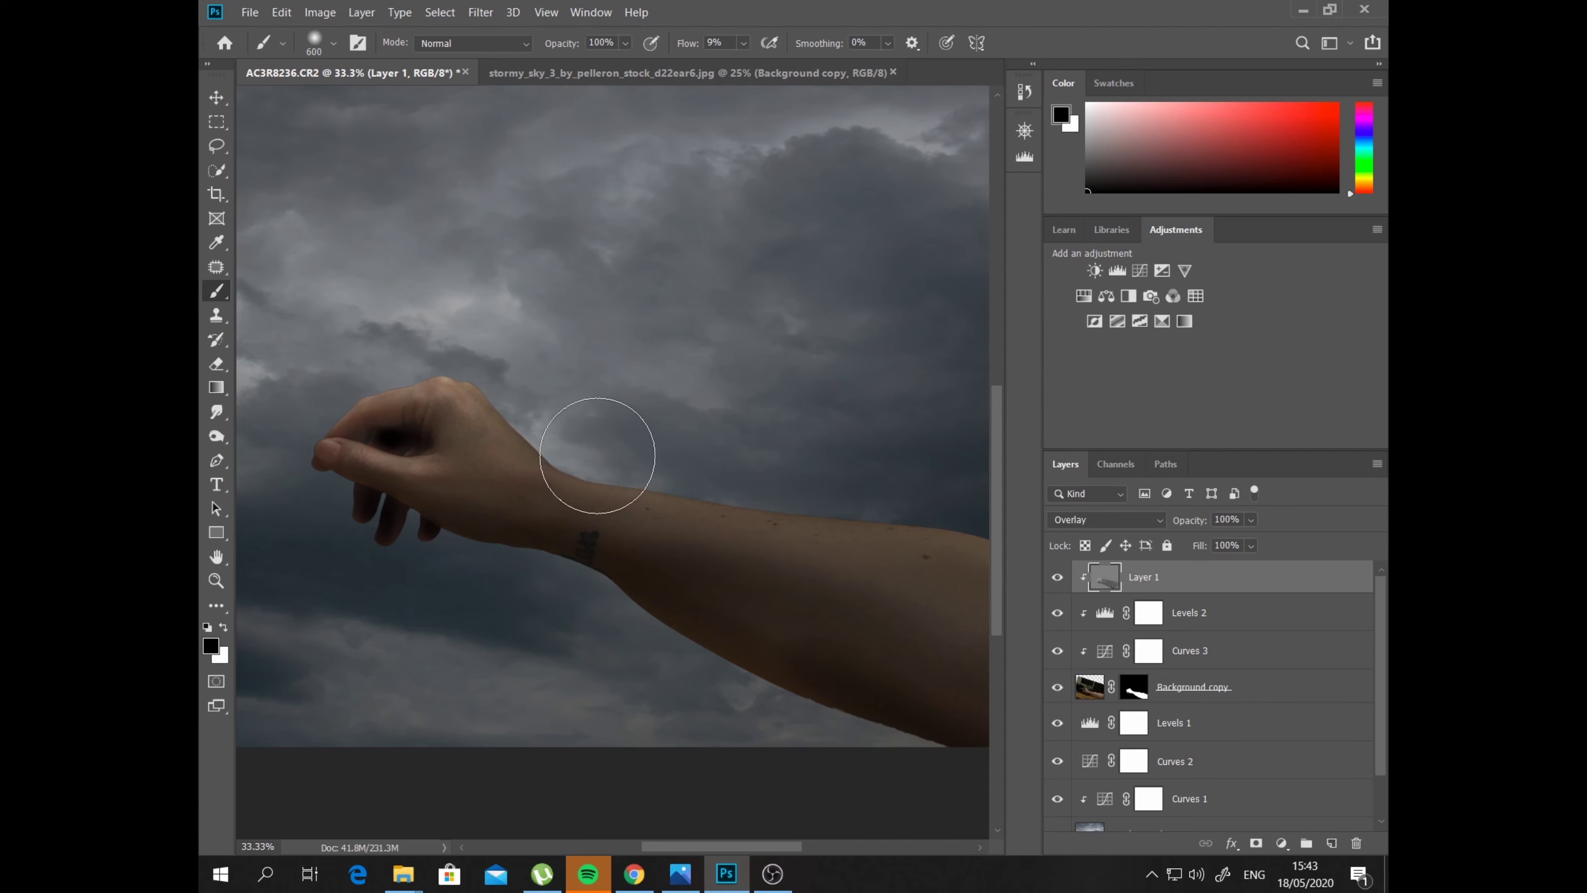
Zoom out, then back in to 25%, to frame the whole composition
click(216, 581)
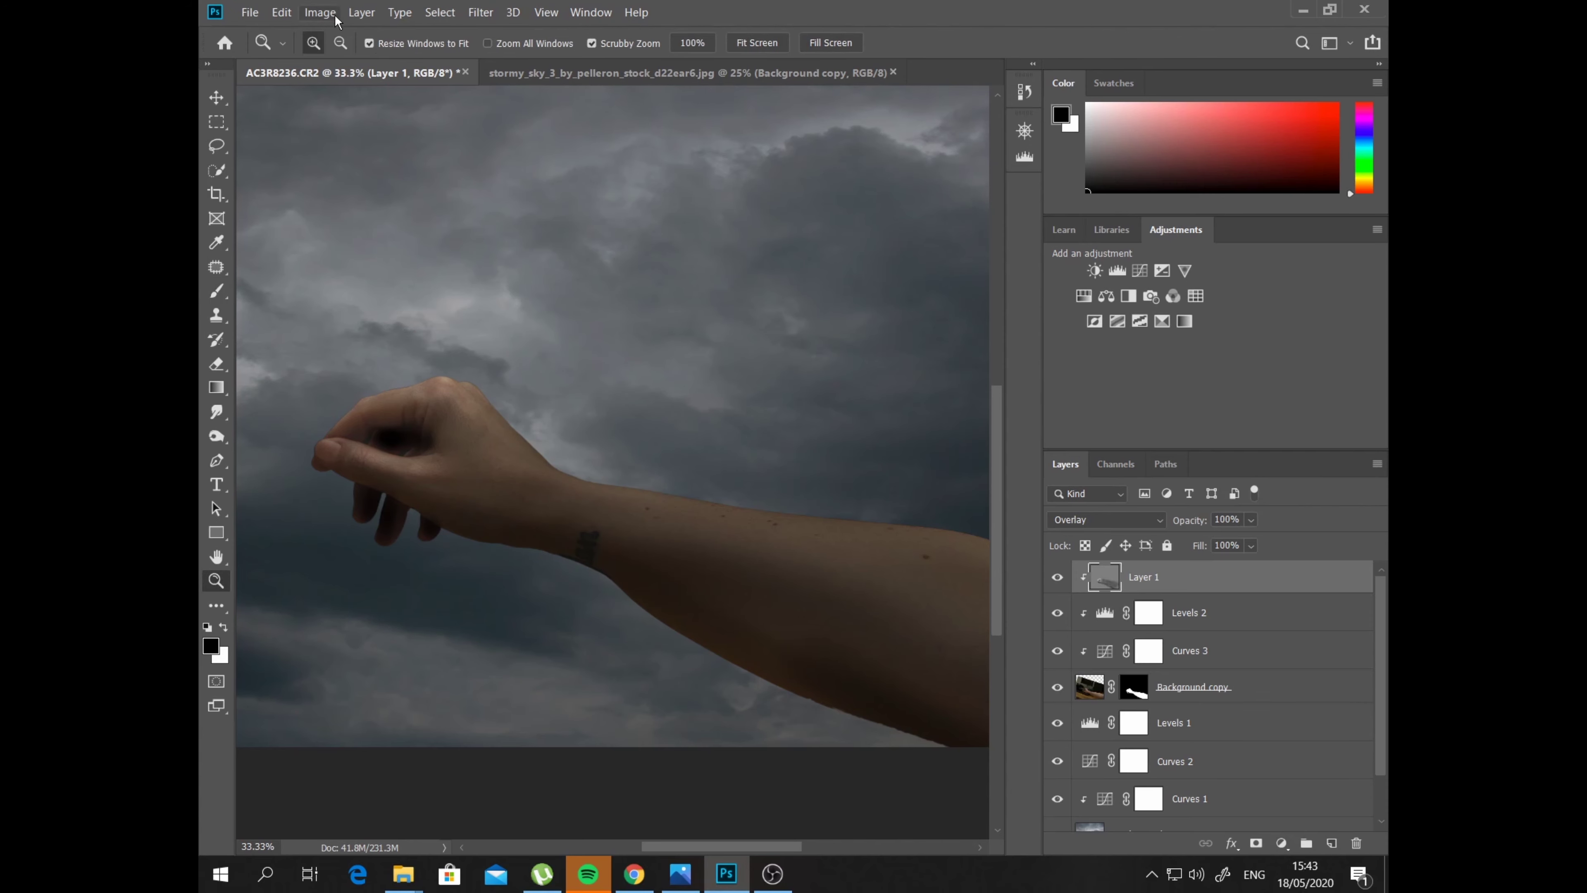
click(339, 42)
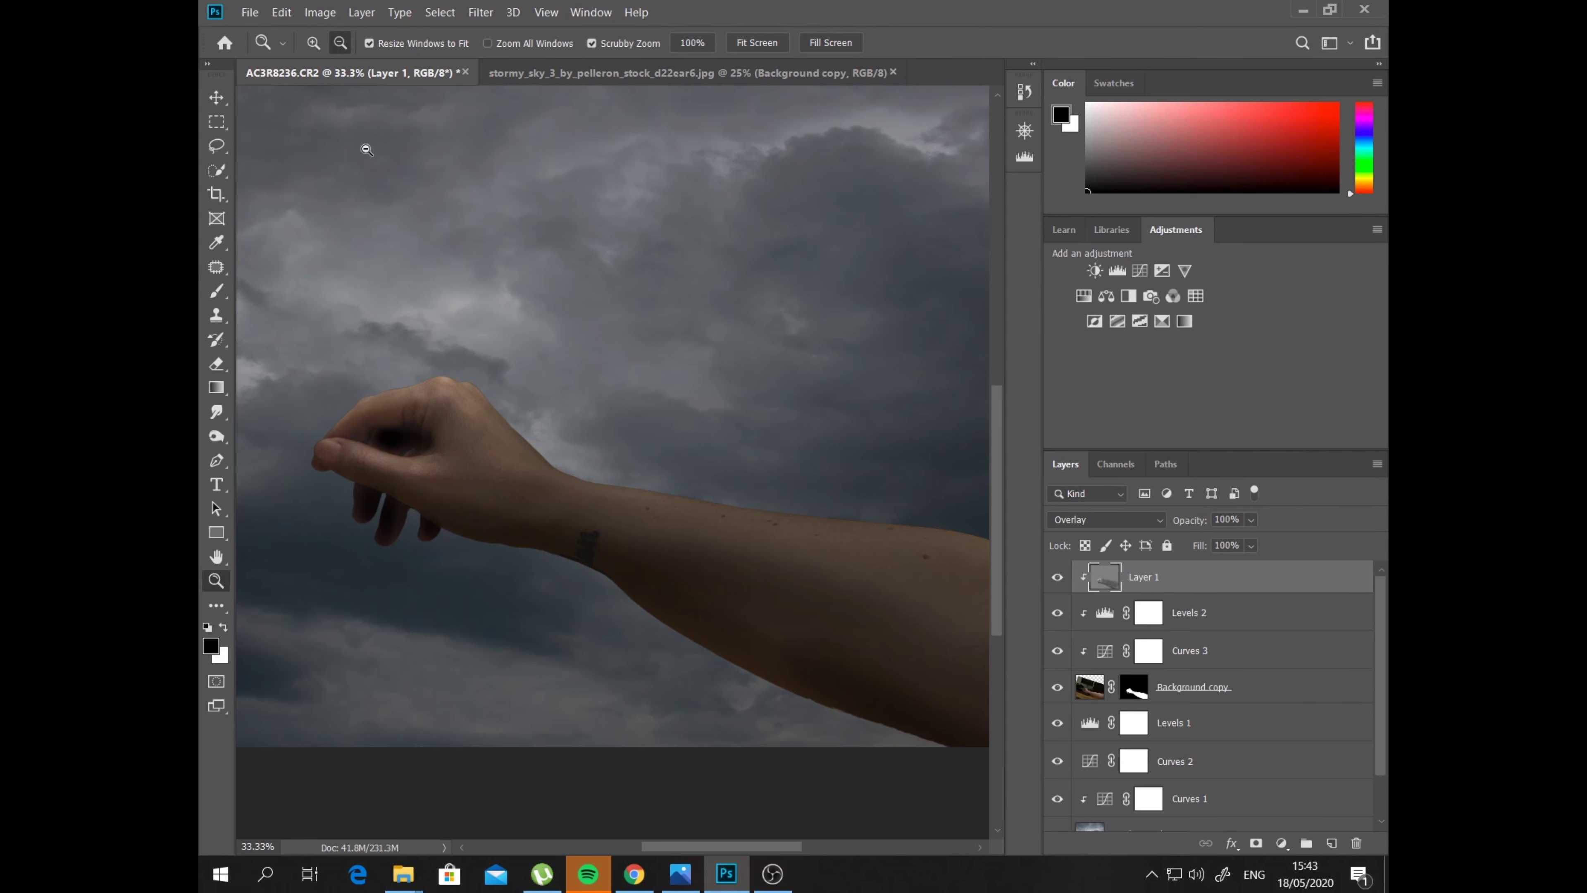
click(429, 541)
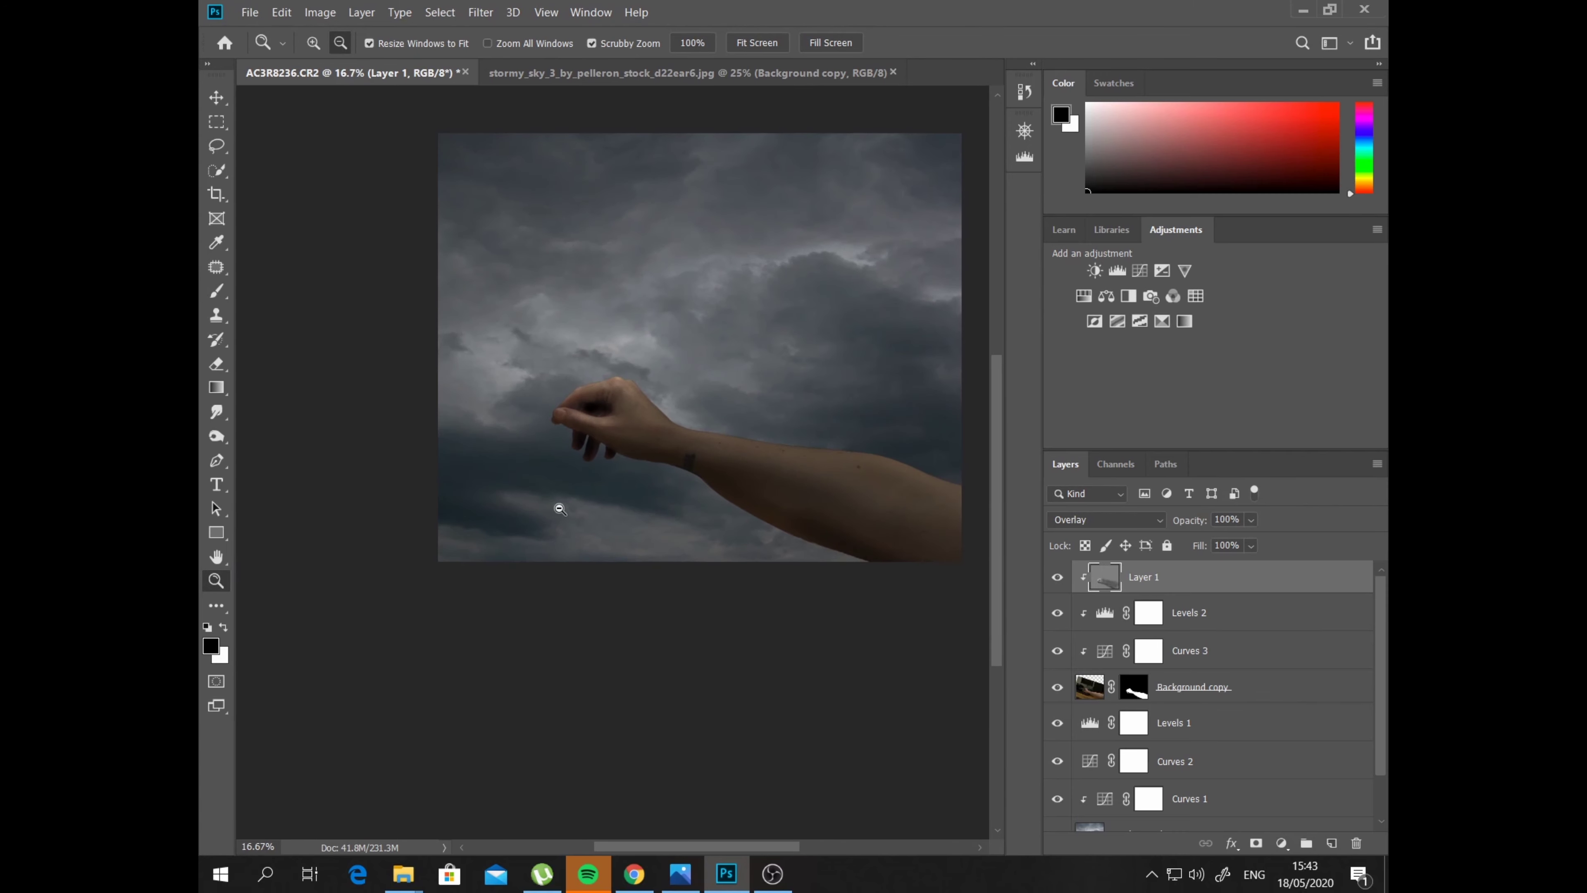
drag(577, 436, 515, 570)
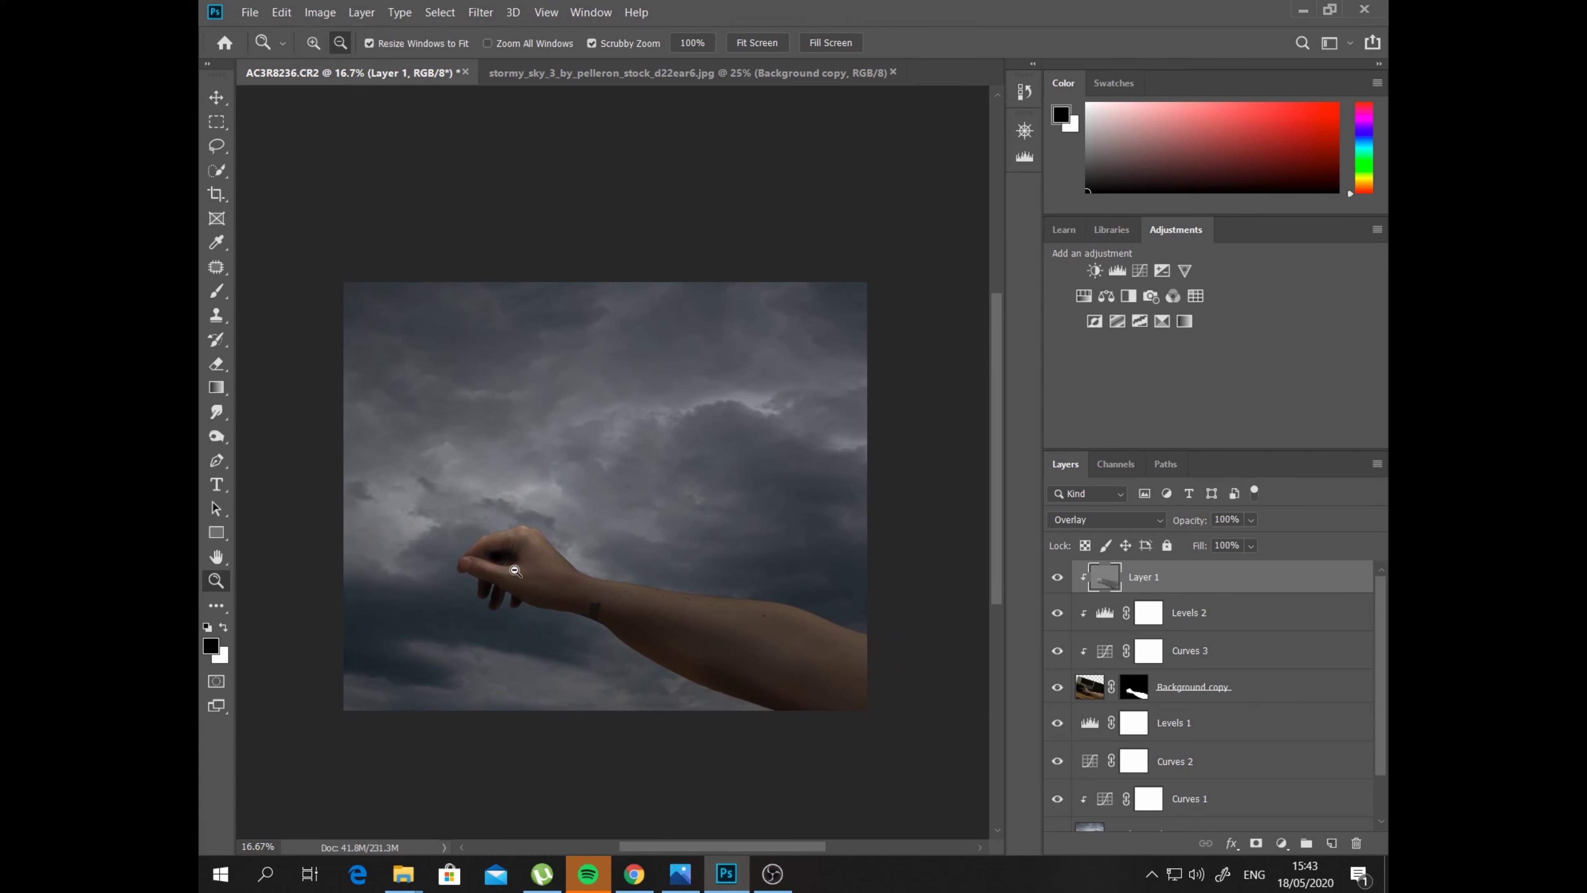
click(313, 43)
click(606, 585)
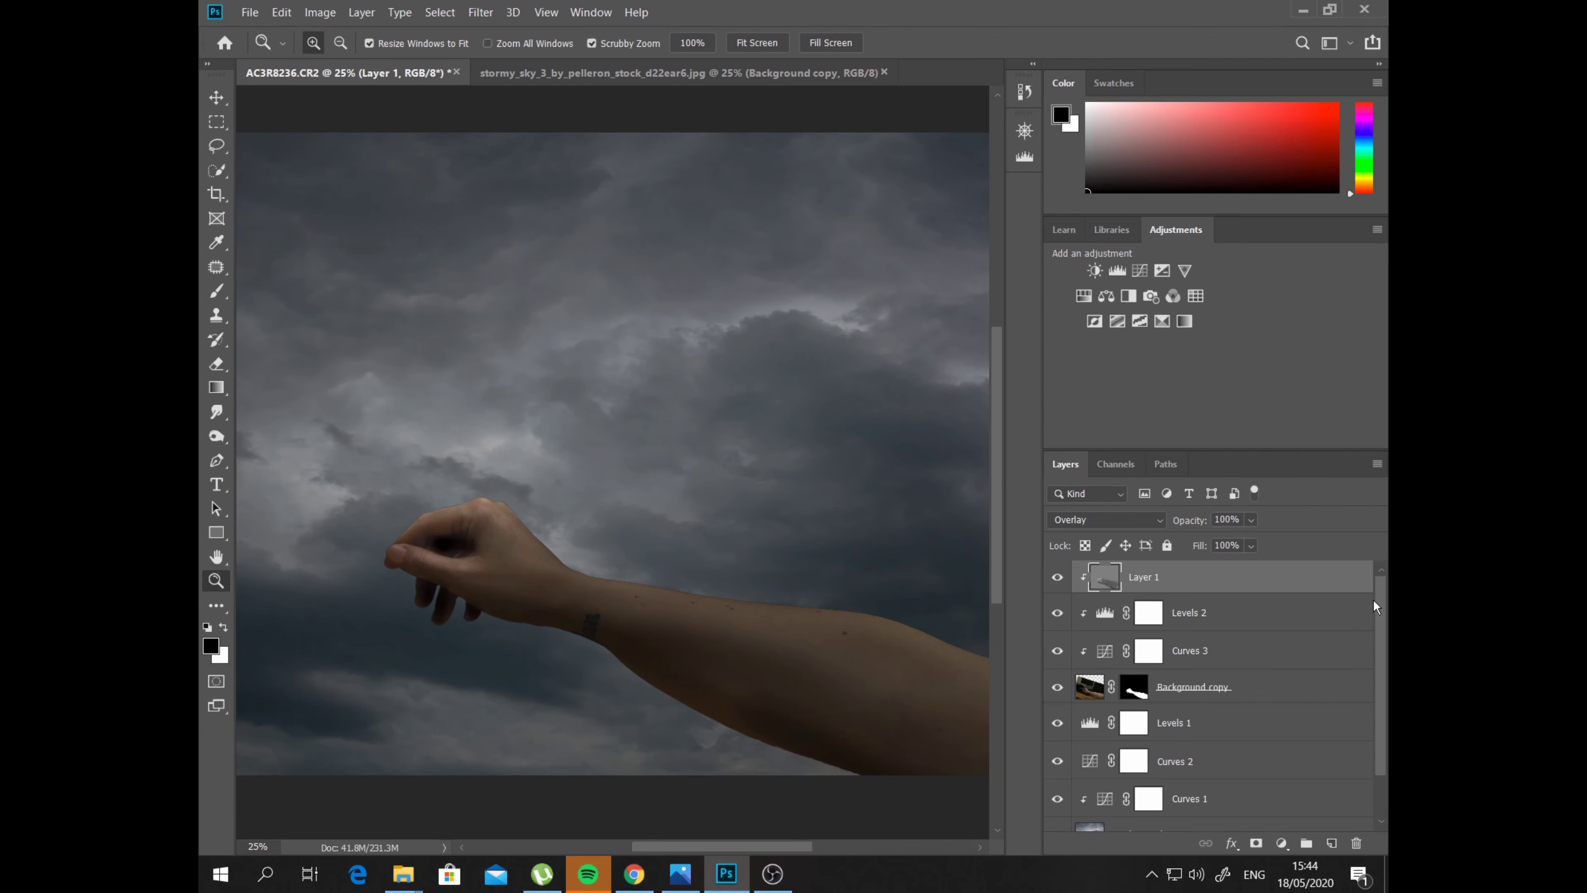
drag(1378, 612, 1378, 682)
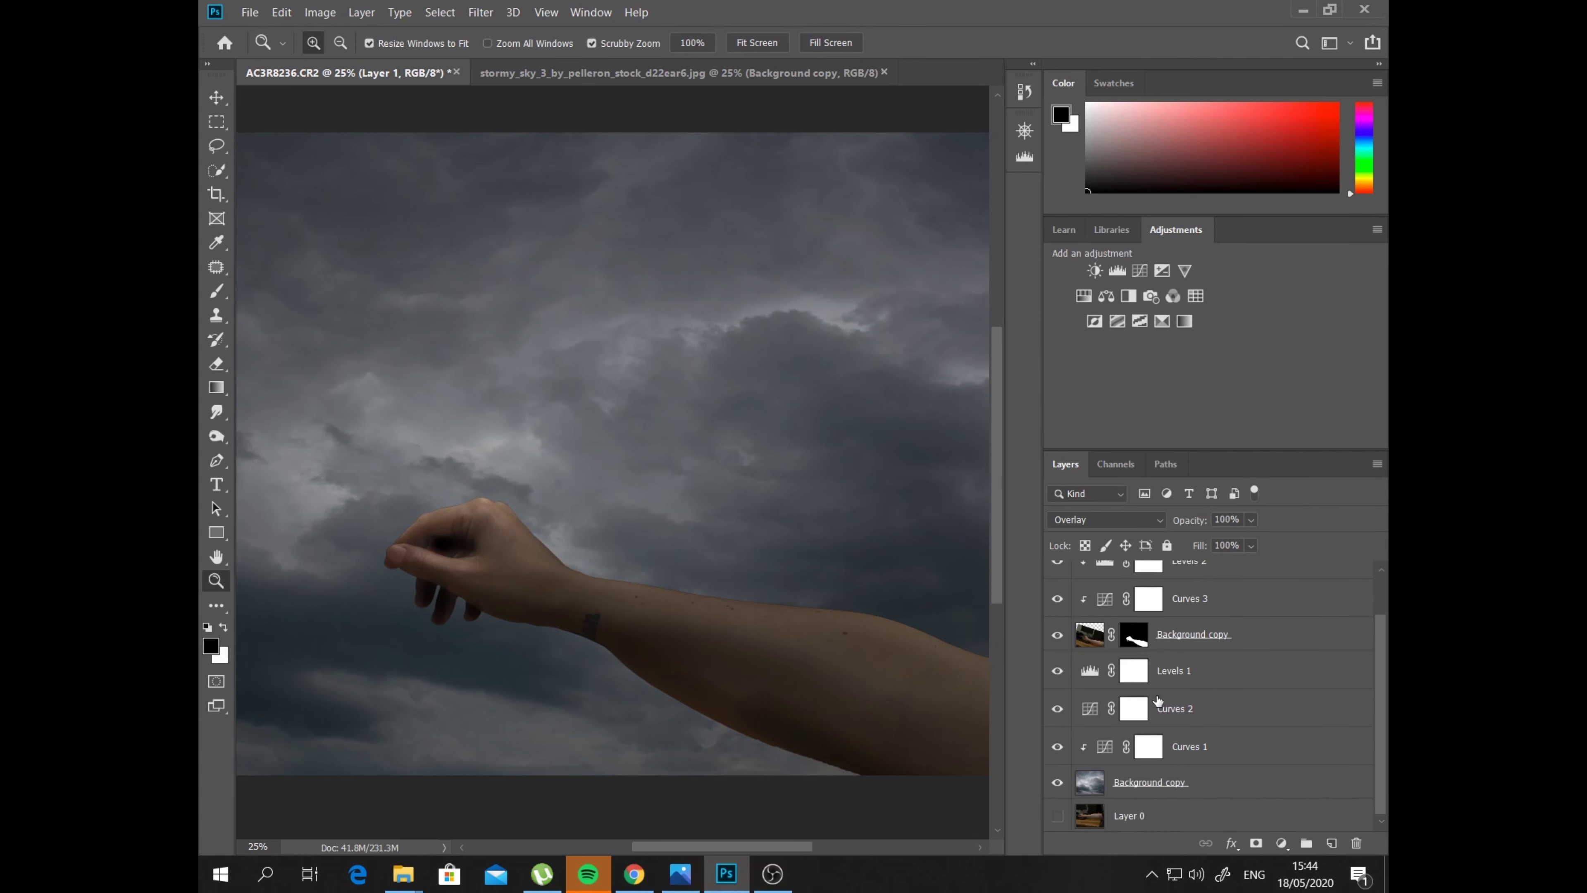
Add a new empty Layer 2 above the Background copy sky layer
click(1219, 785)
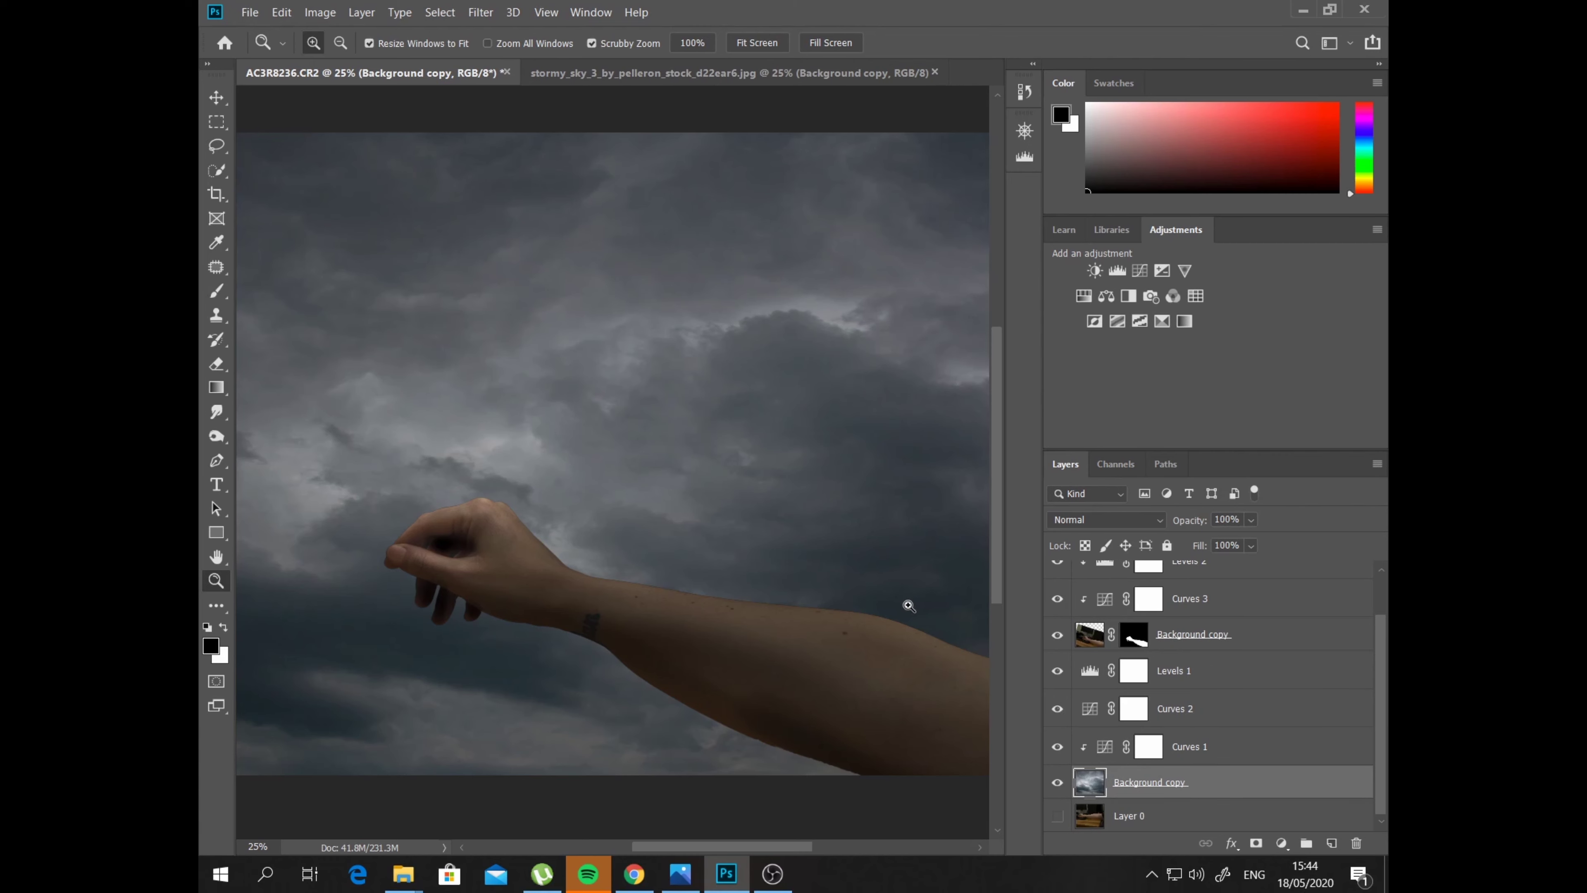
click(1331, 844)
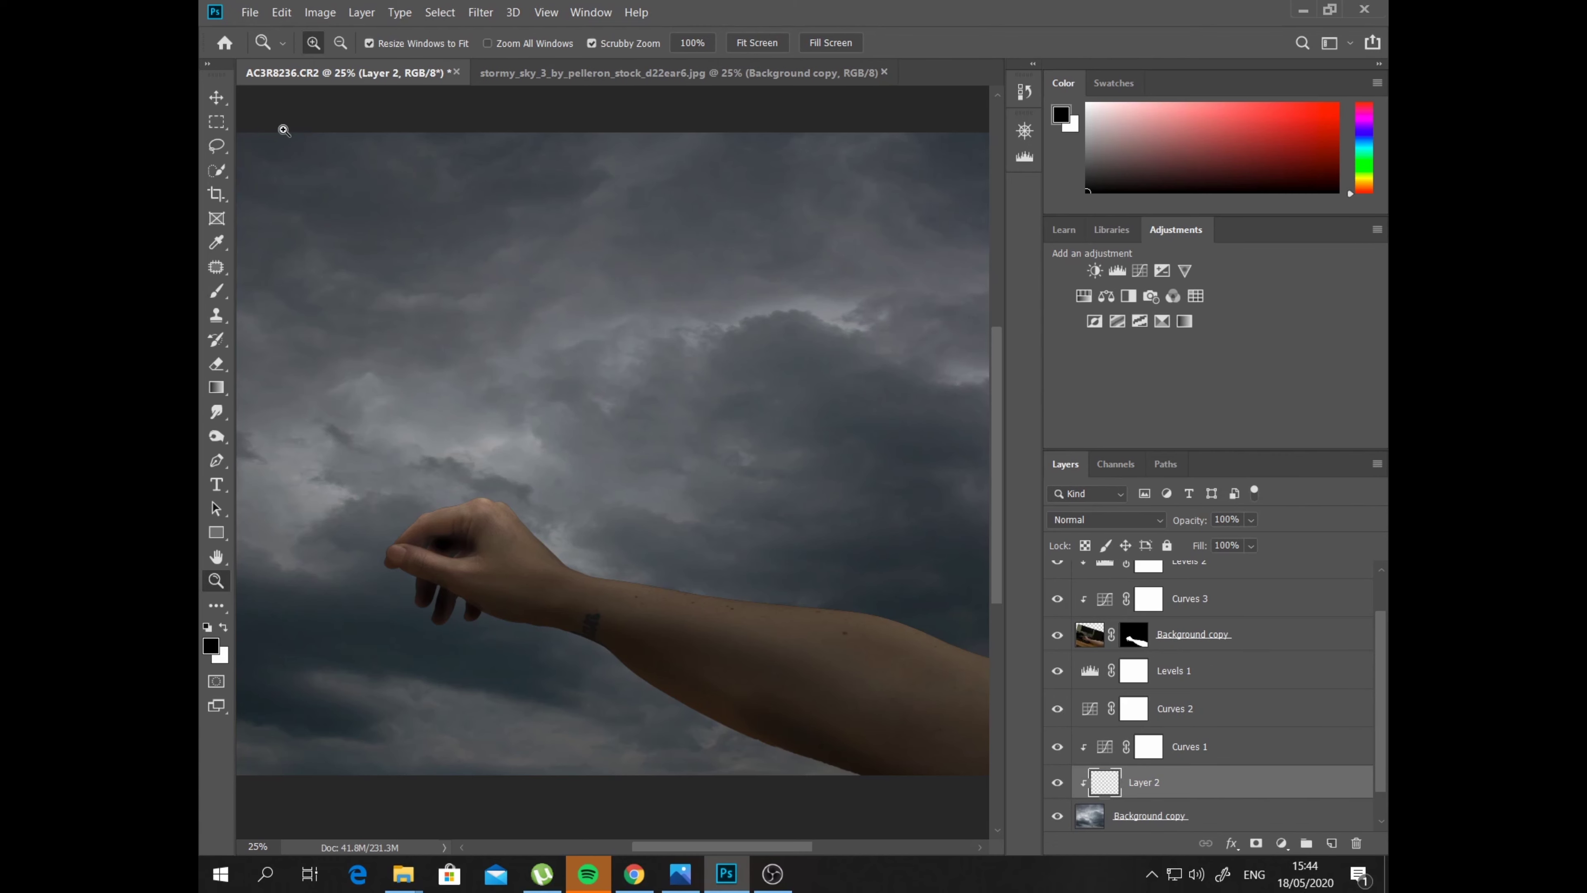
click(341, 43)
click(410, 467)
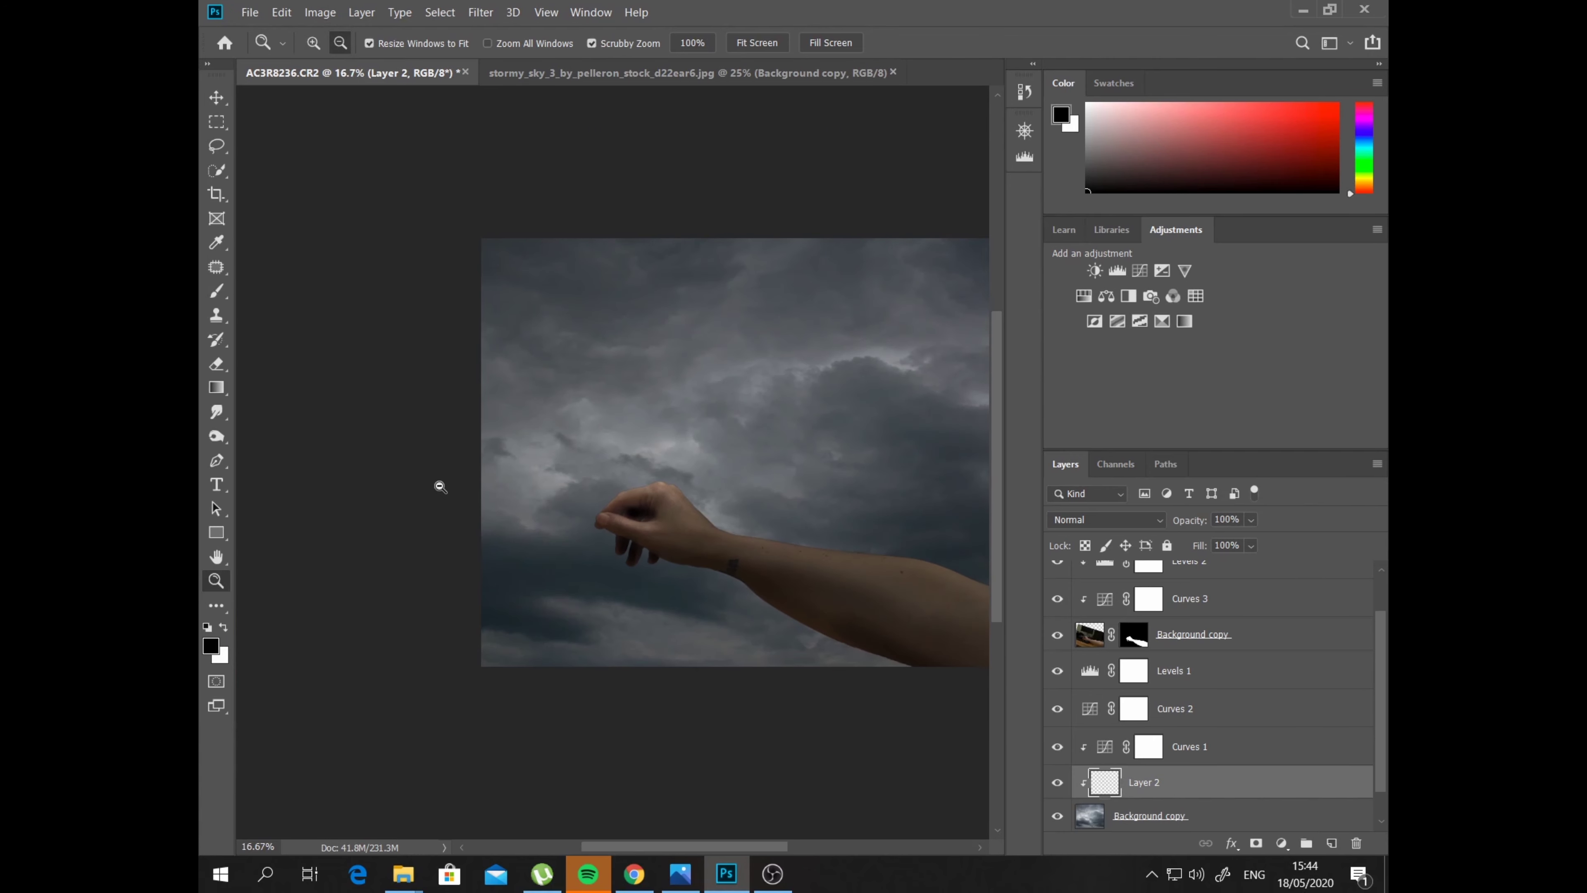
drag(551, 463, 382, 515)
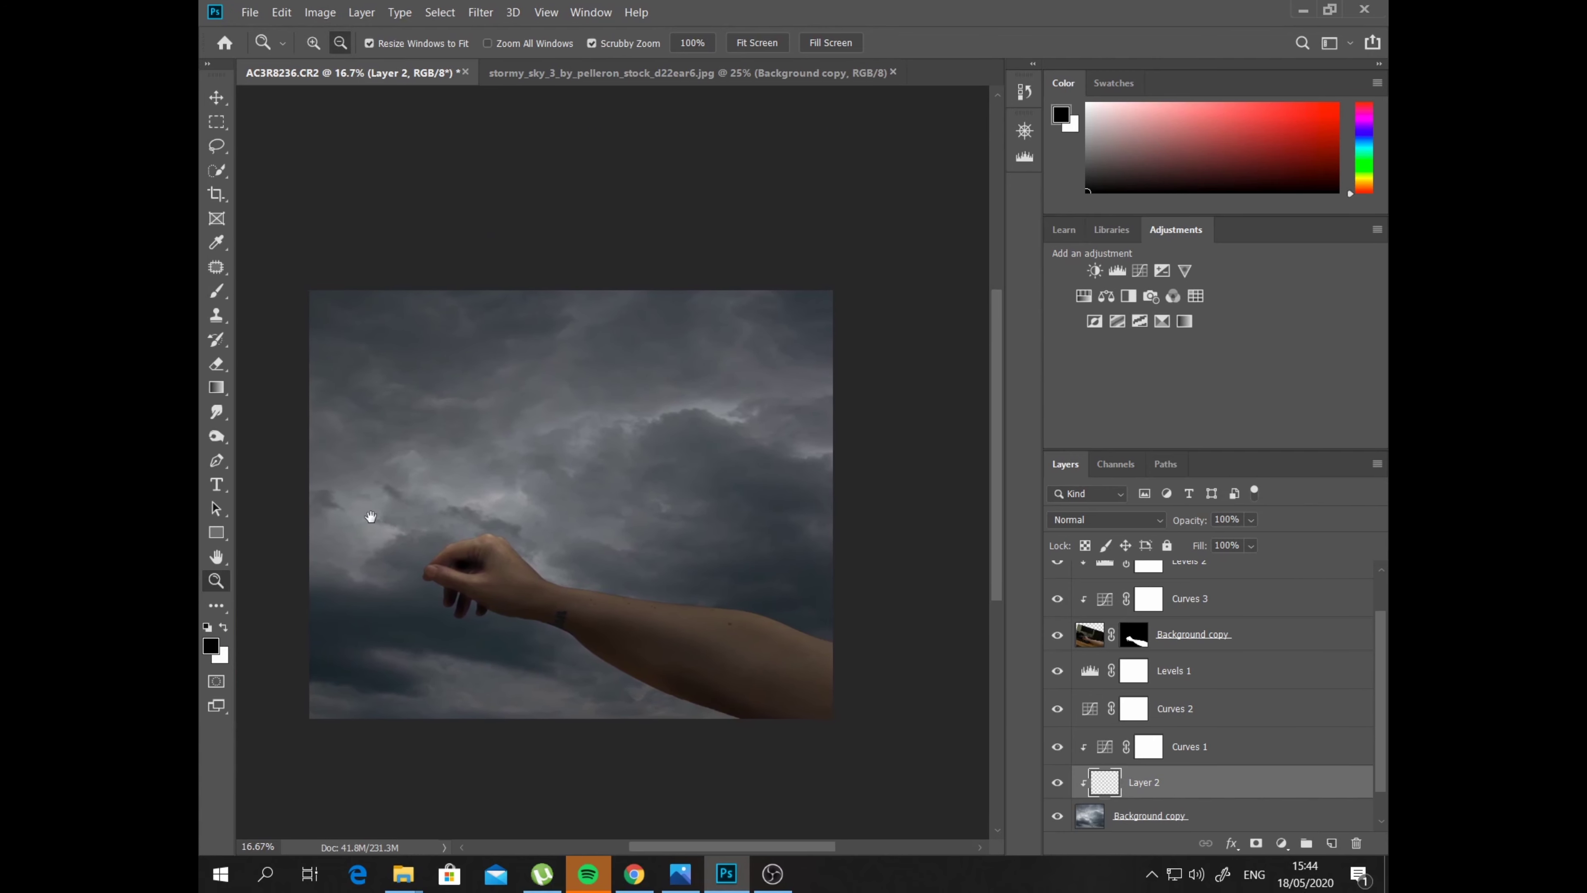
With the Brush tool active, set the foreground colour to bright sky blue #2ca7e6
click(216, 290)
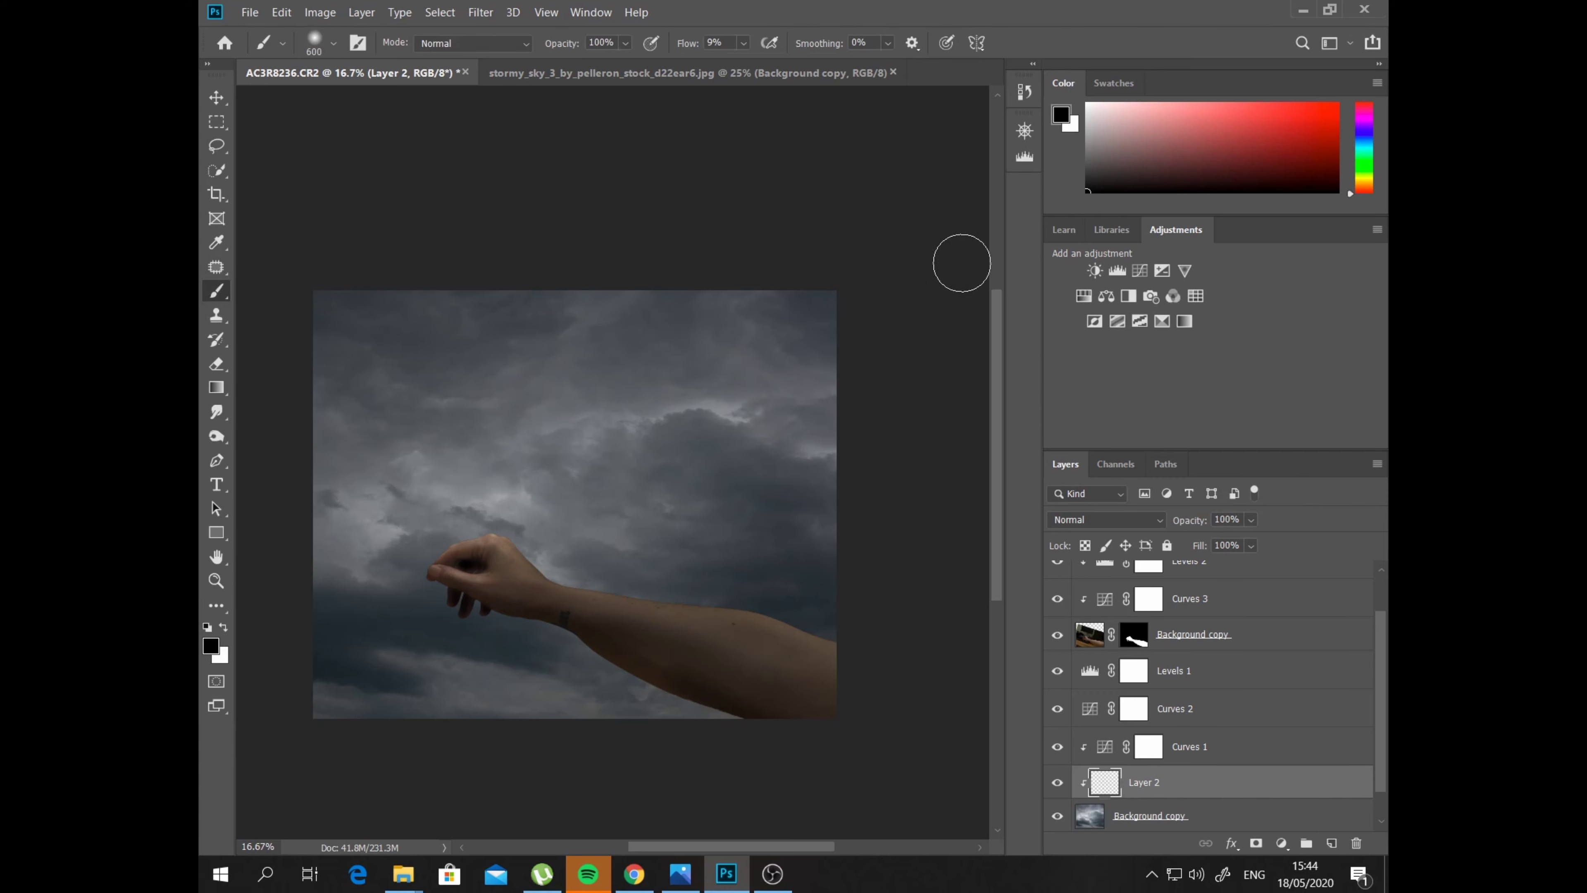
click(1112, 229)
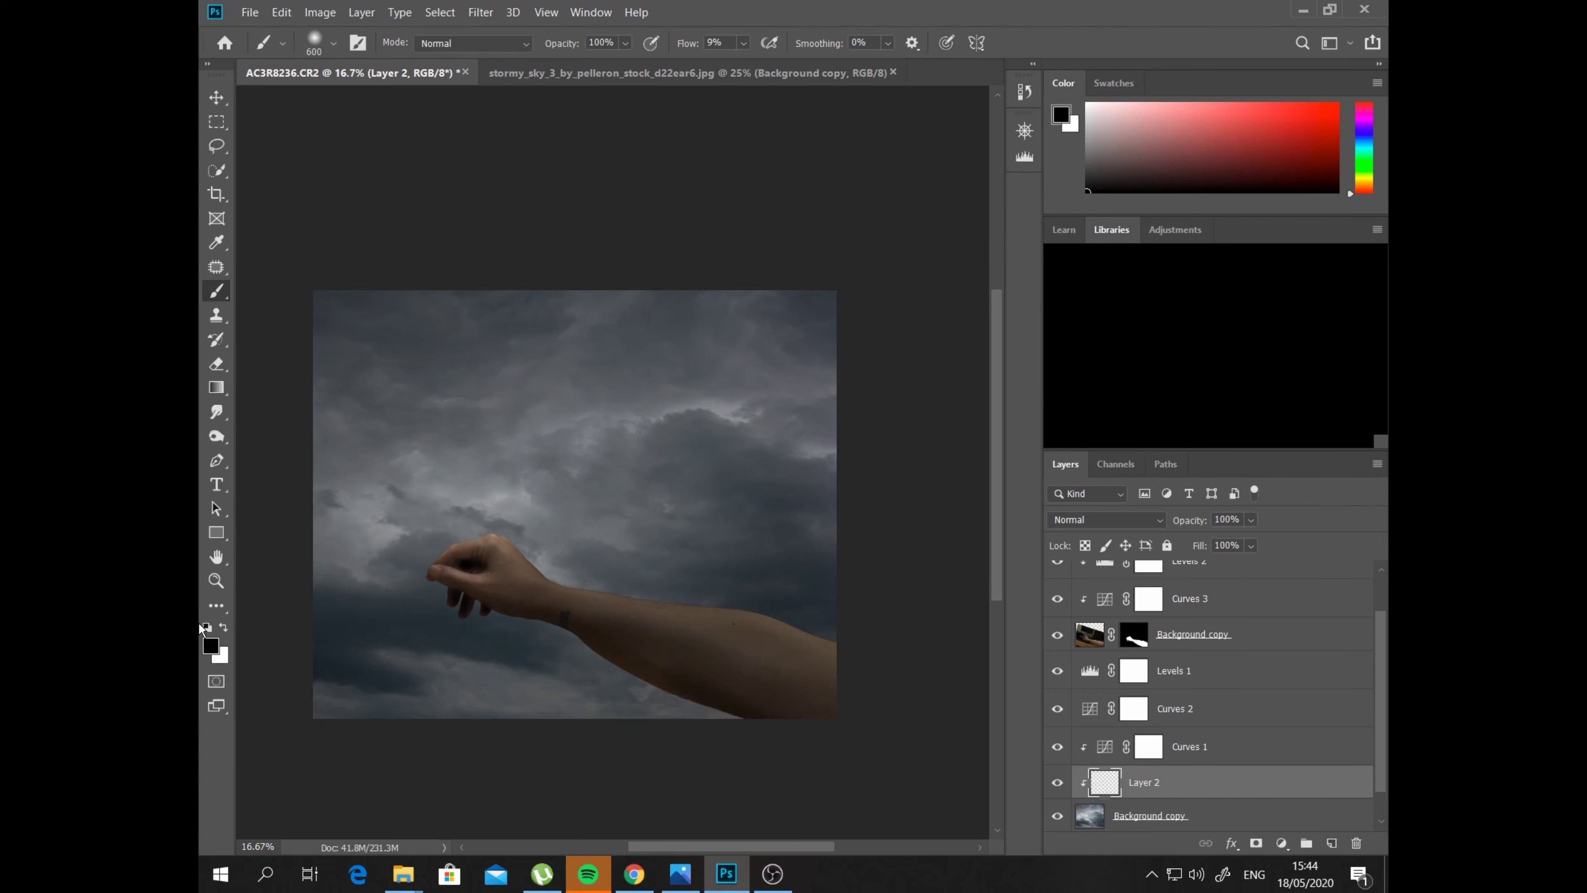
click(211, 644)
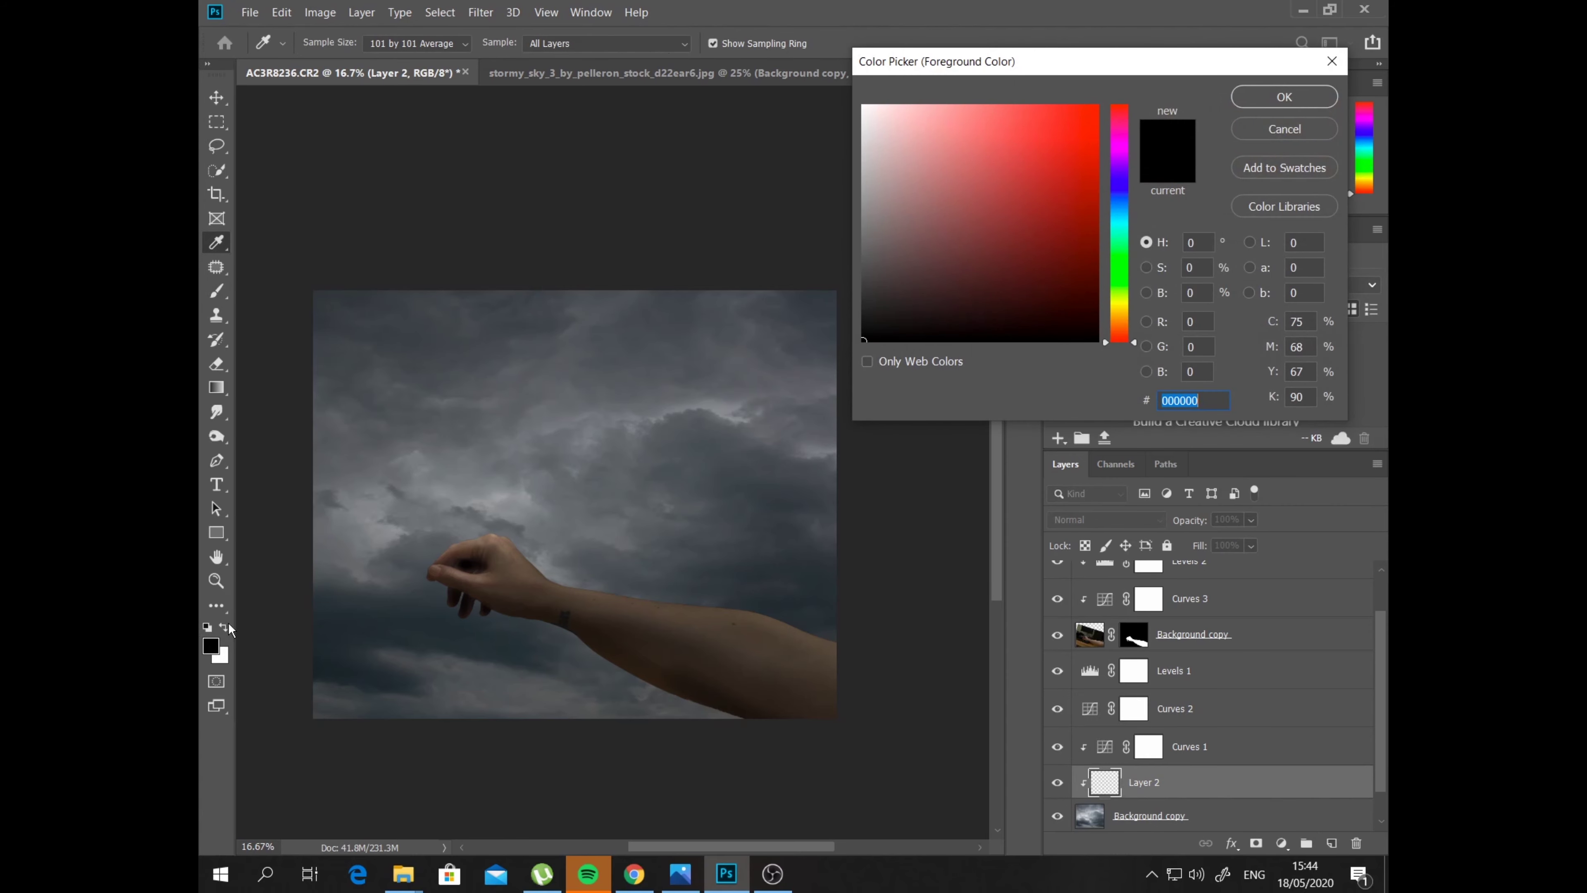
key(BackSpace)
click(1119, 226)
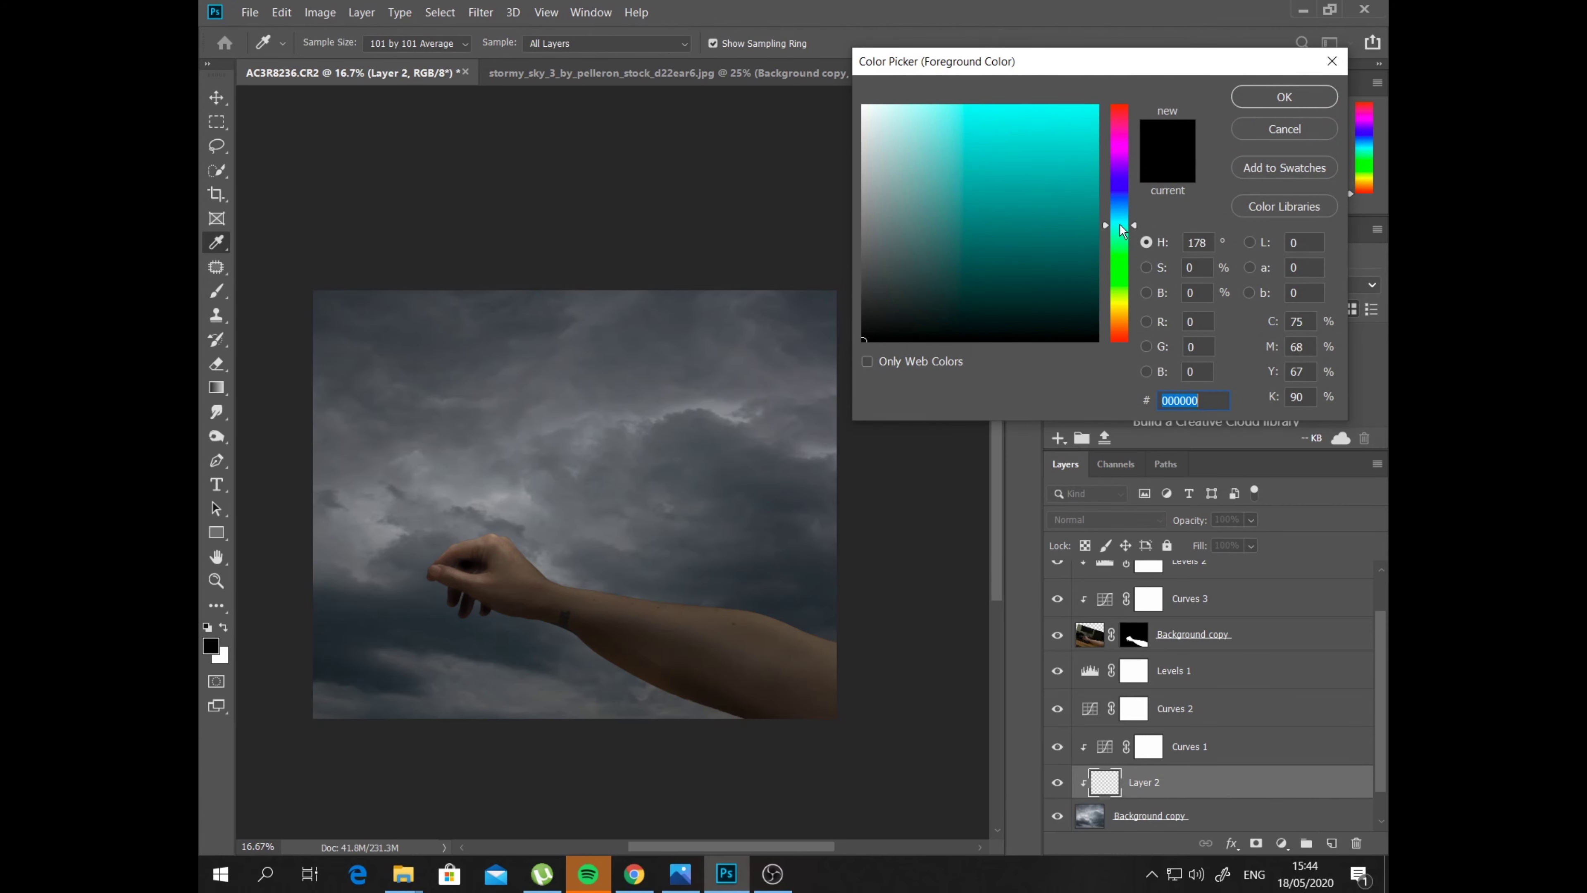
drag(1083, 139, 1095, 161)
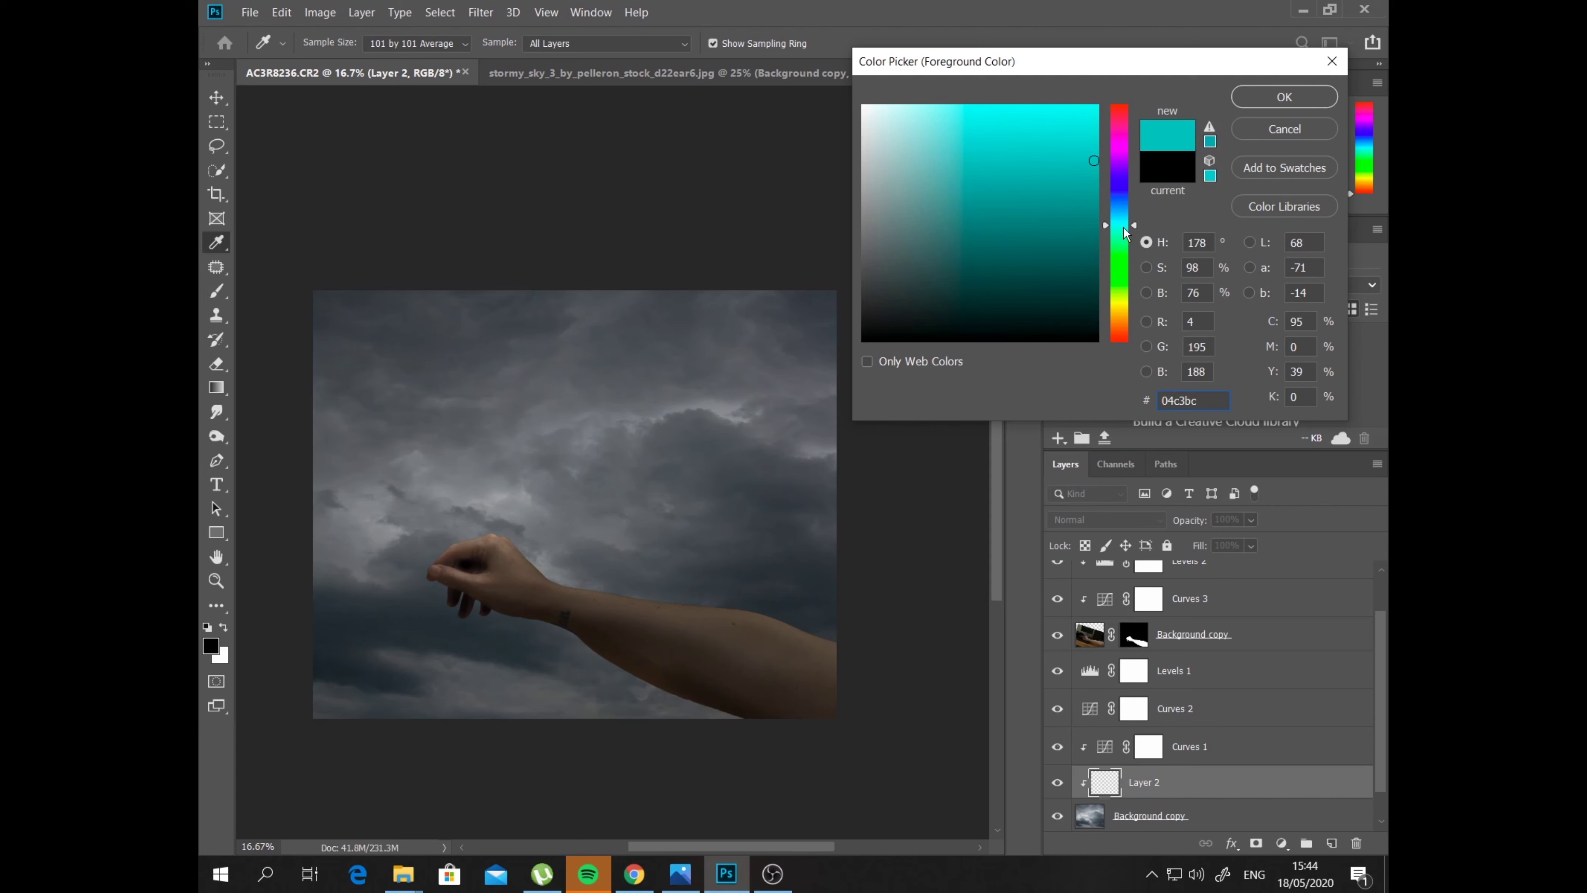
drag(1135, 222, 1135, 208)
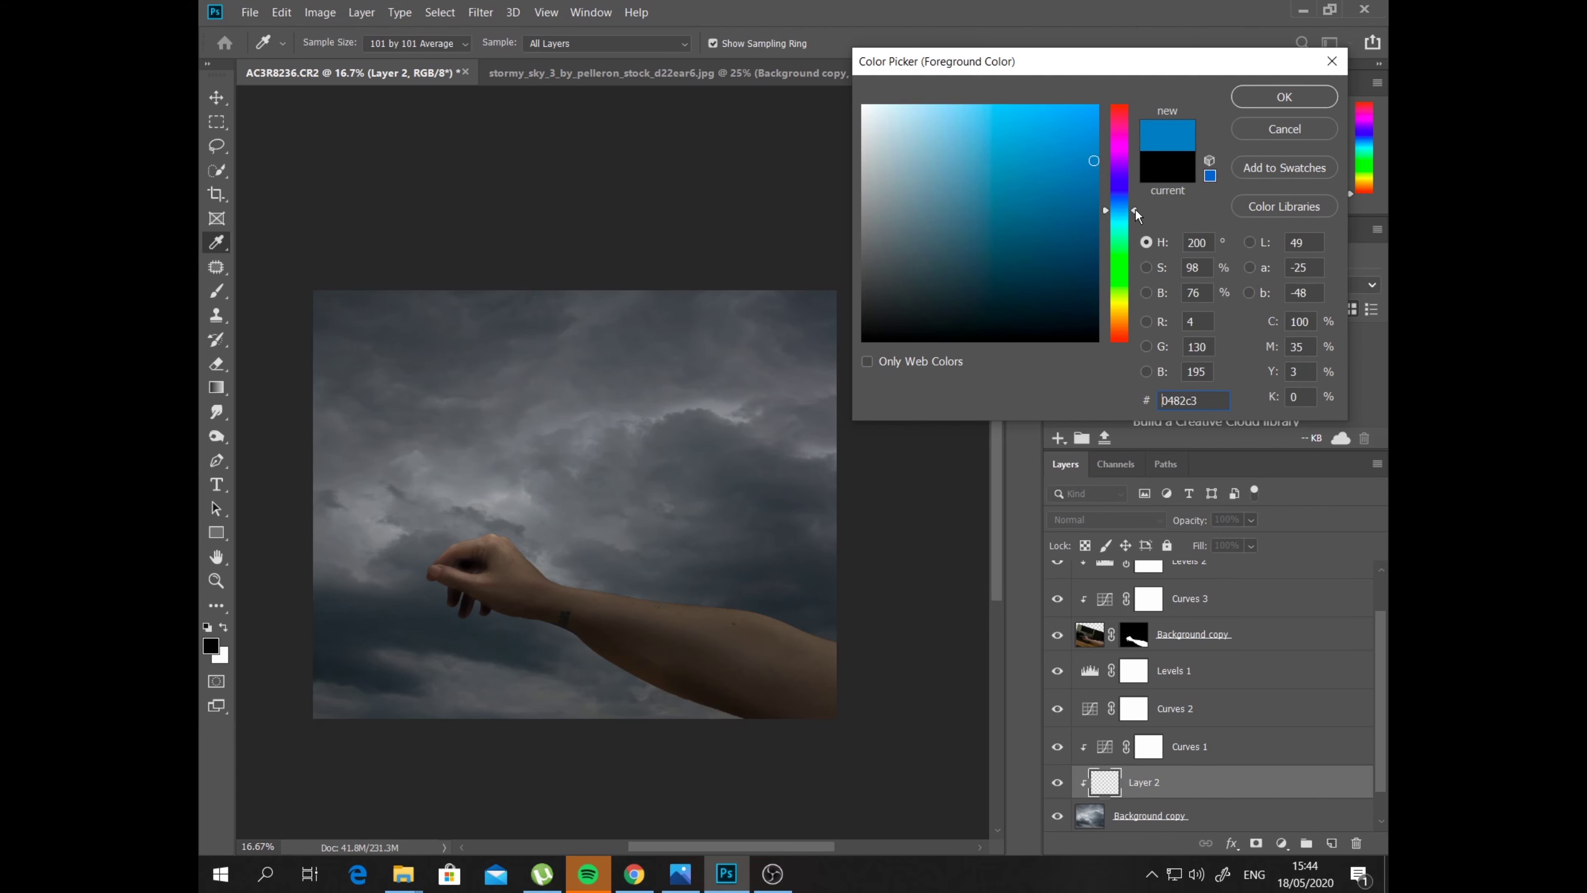
drag(1081, 141, 1059, 129)
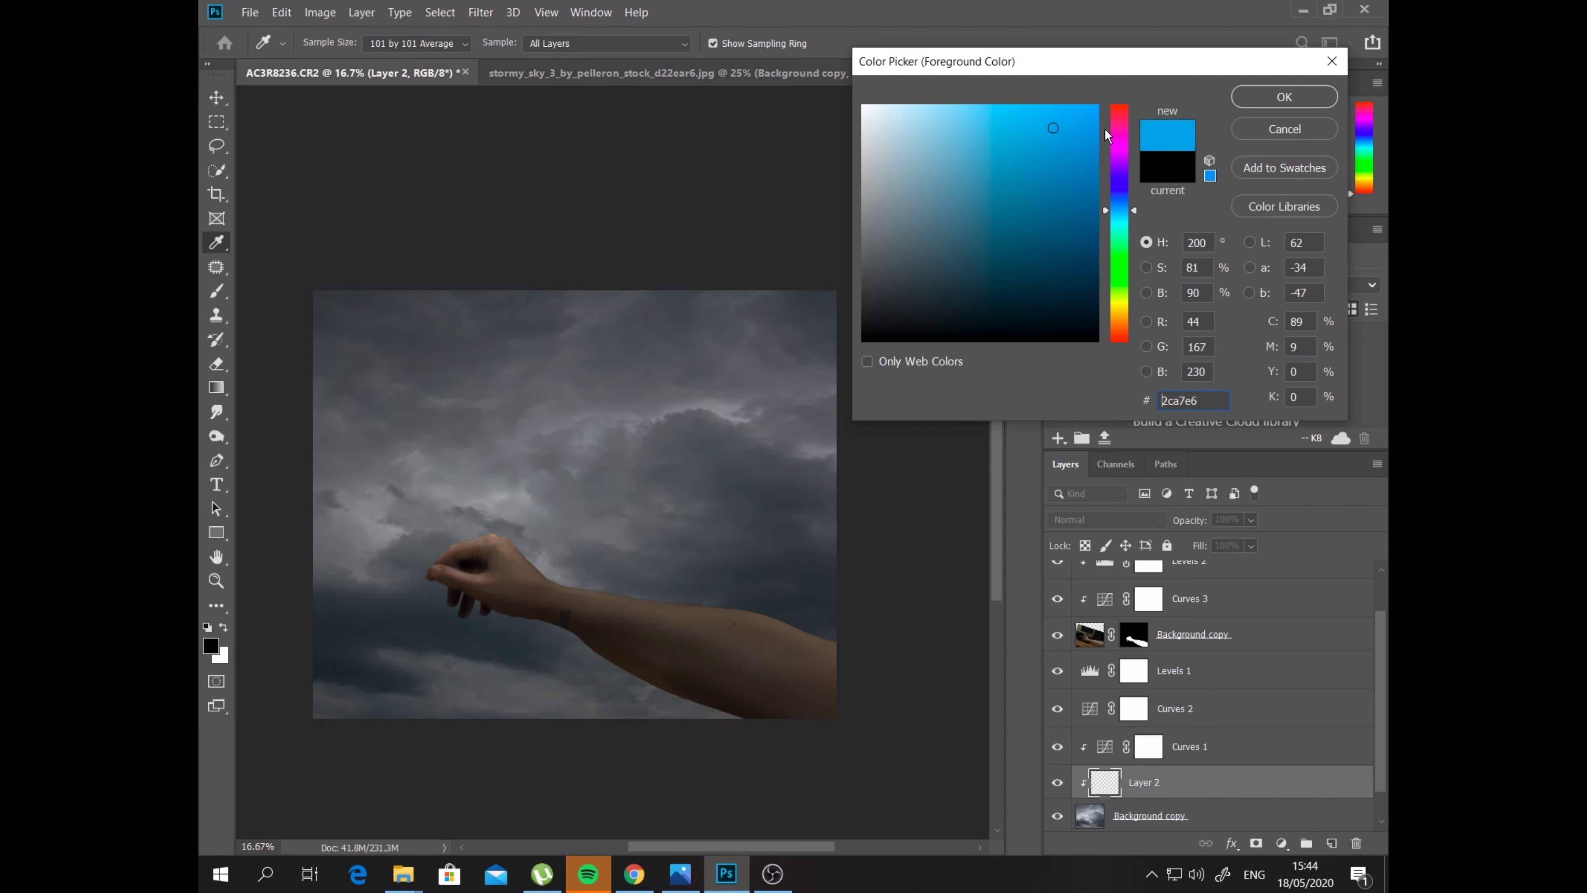
click(1288, 104)
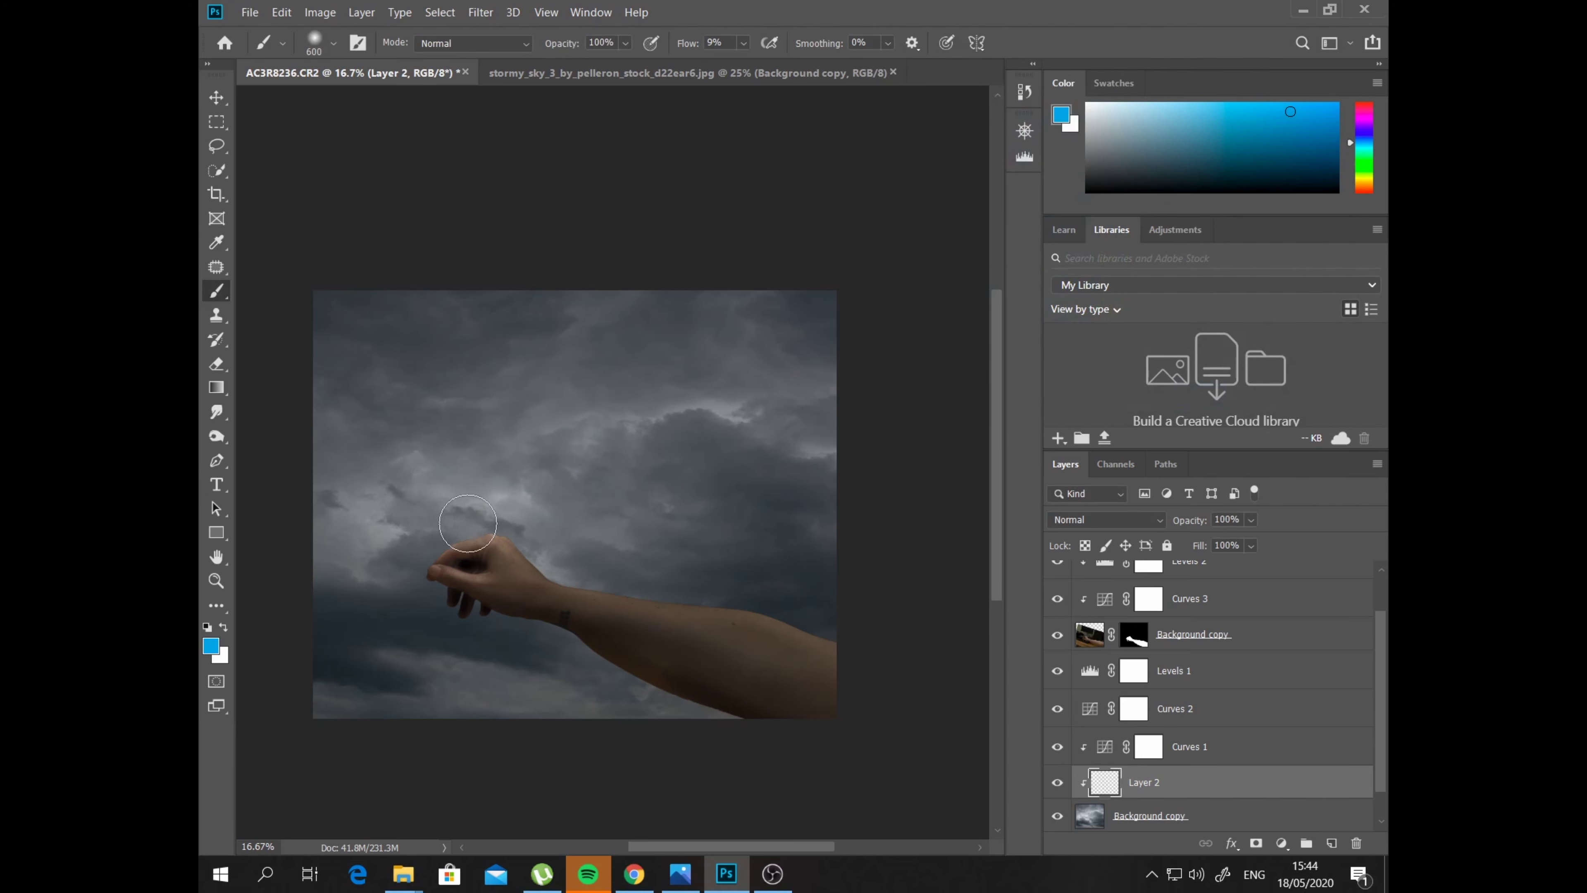
Set brush Flow to 50% and enlarge the brush to 2500
key(bracketright)
key(bracketright)
key(bracketright)
click(743, 43)
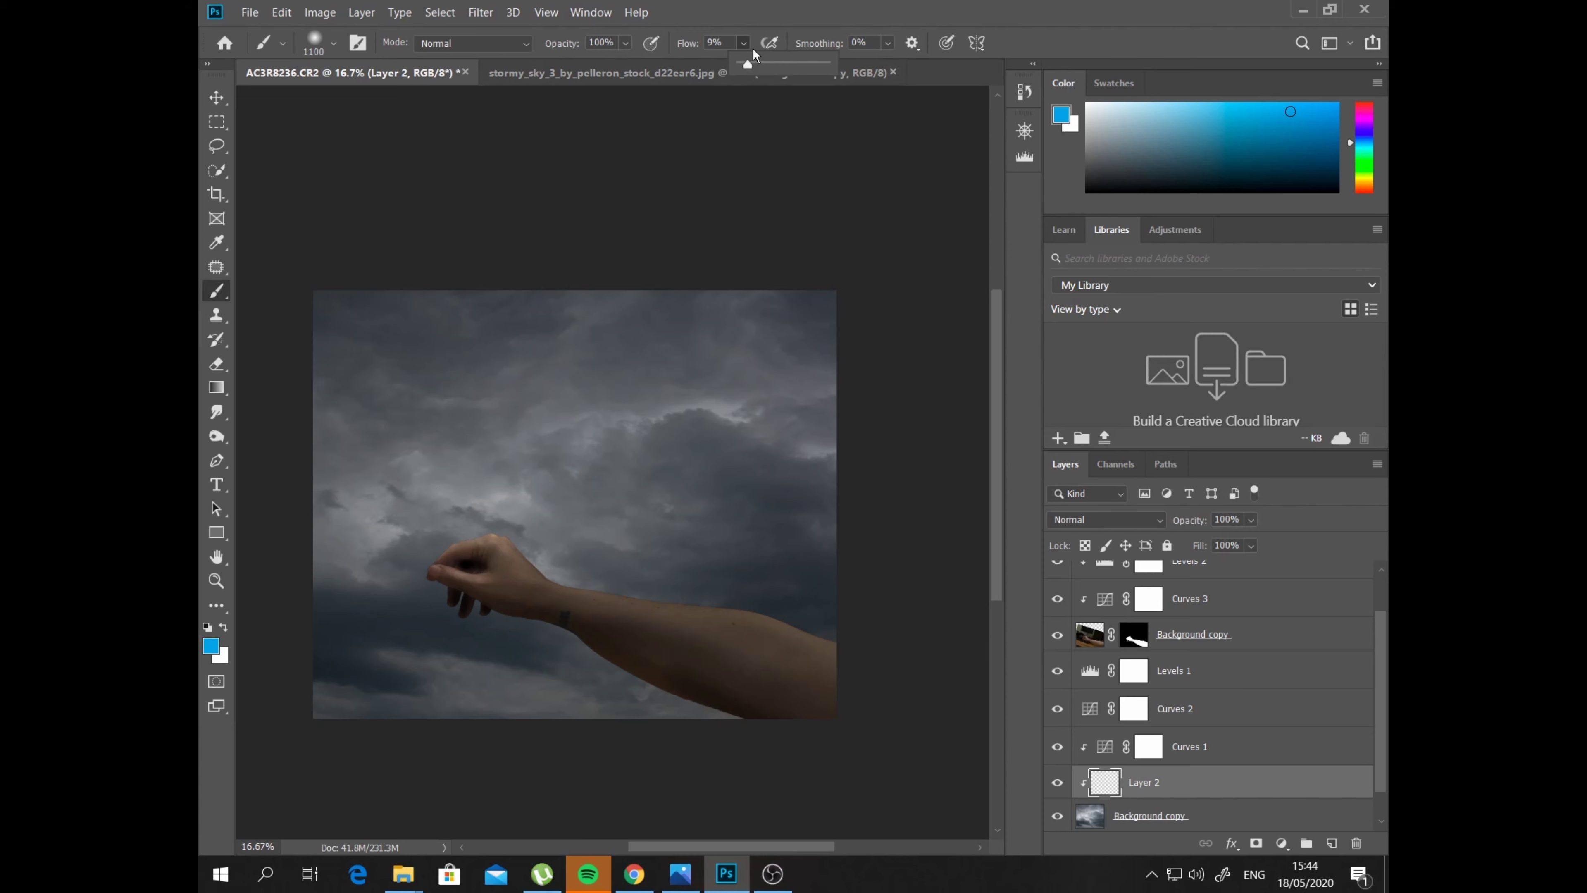
click(784, 62)
key(bracketright)
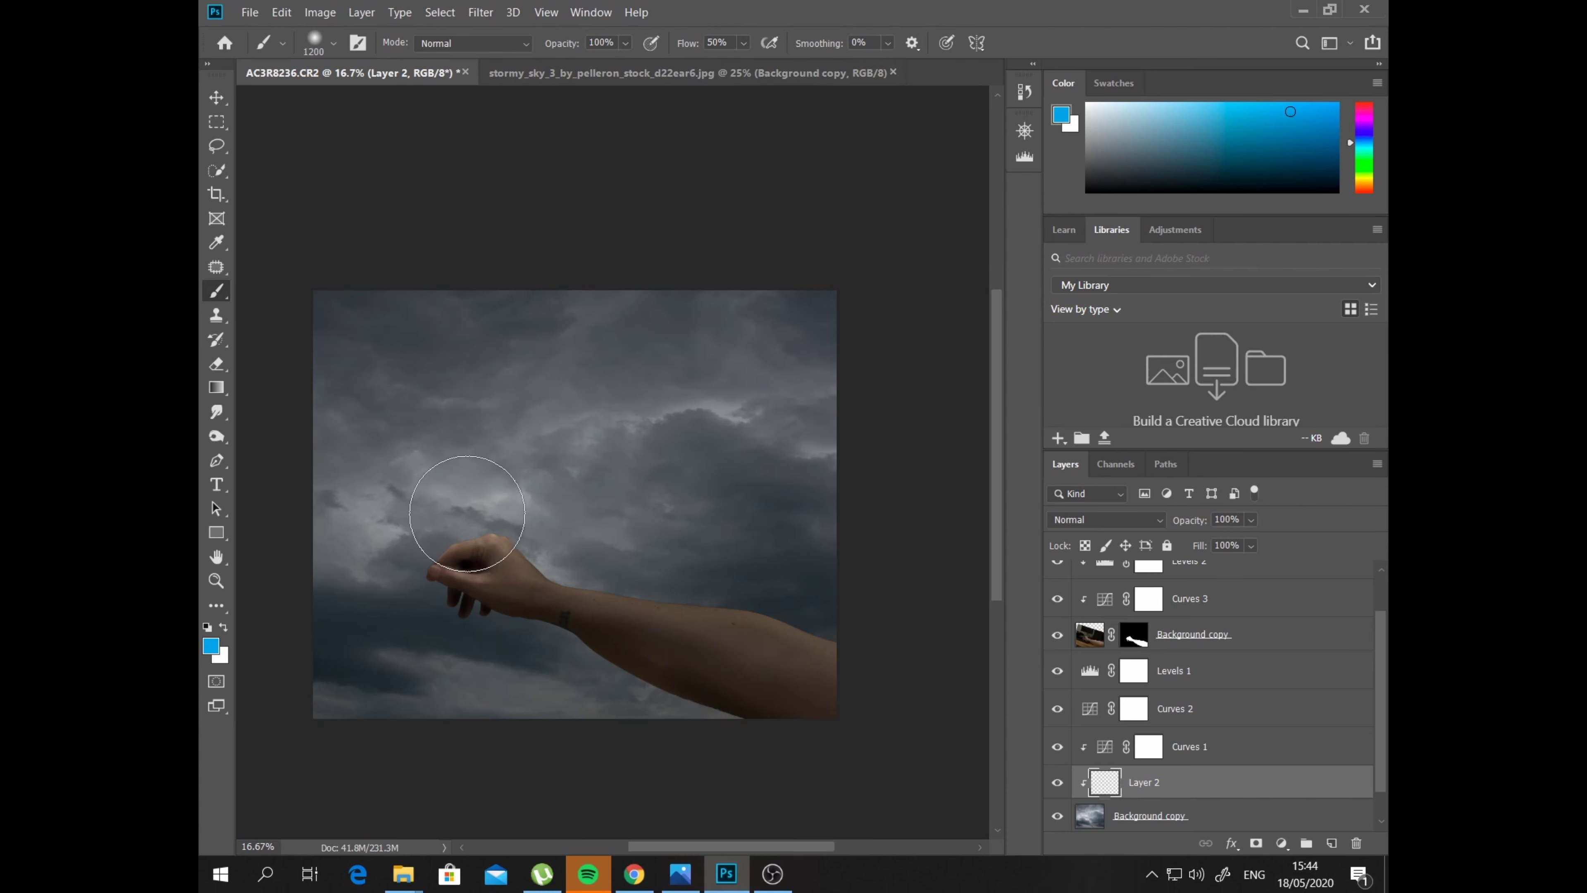
key(bracketright)
key(bracketright)
key(bracketright)
key(bracketright)
key(bracketright)
key(bracketright)
key(bracketright)
key(bracketright)
key(bracketright)
key(bracketright)
key(bracketright)
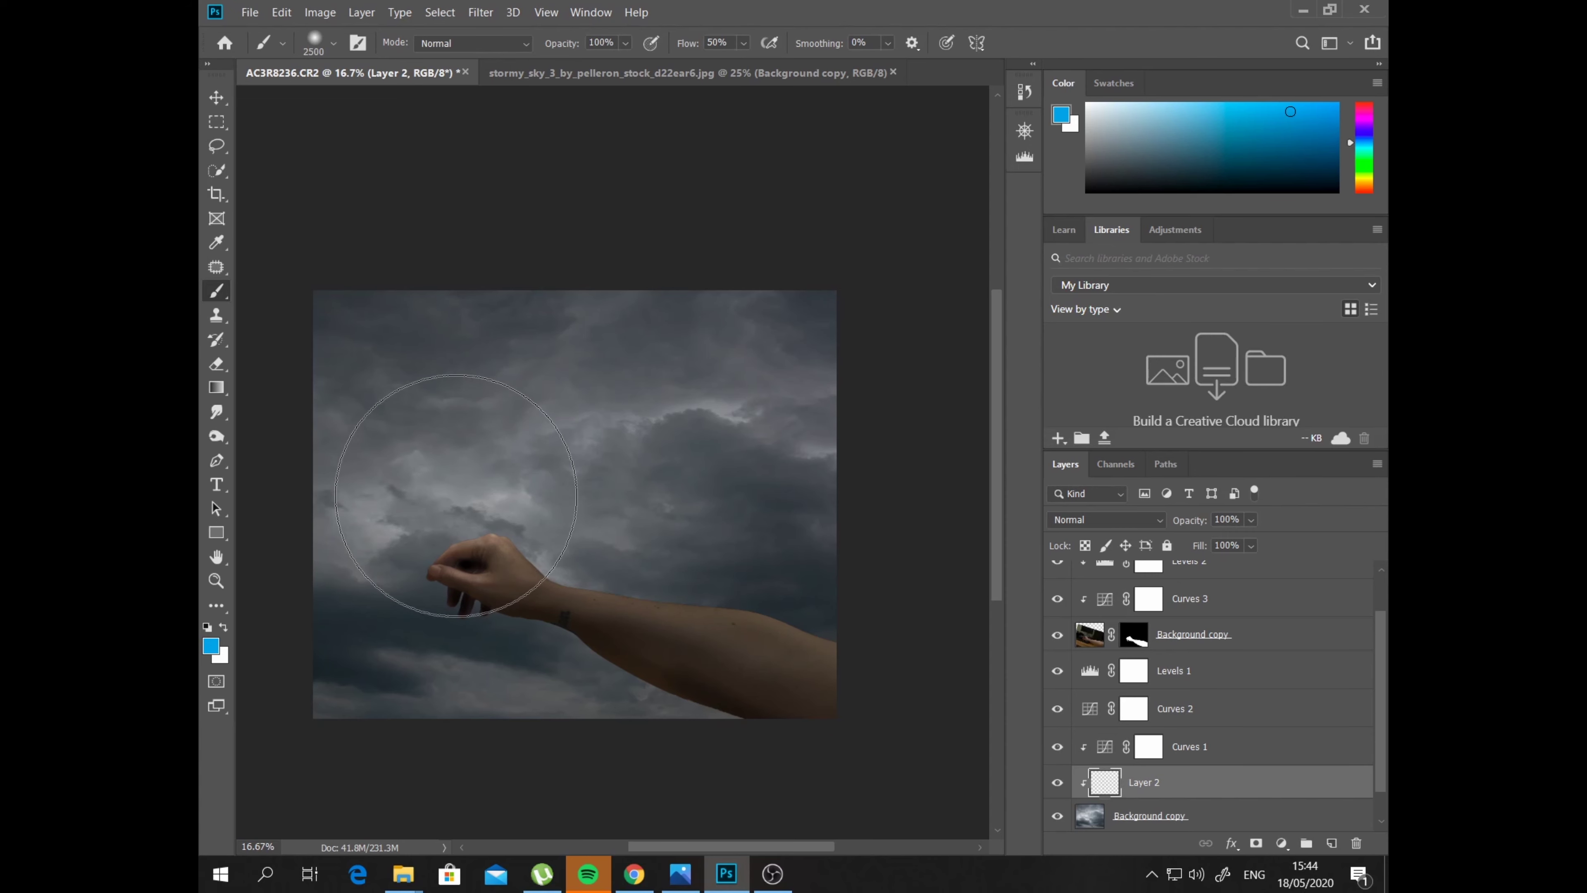
key(bracketright)
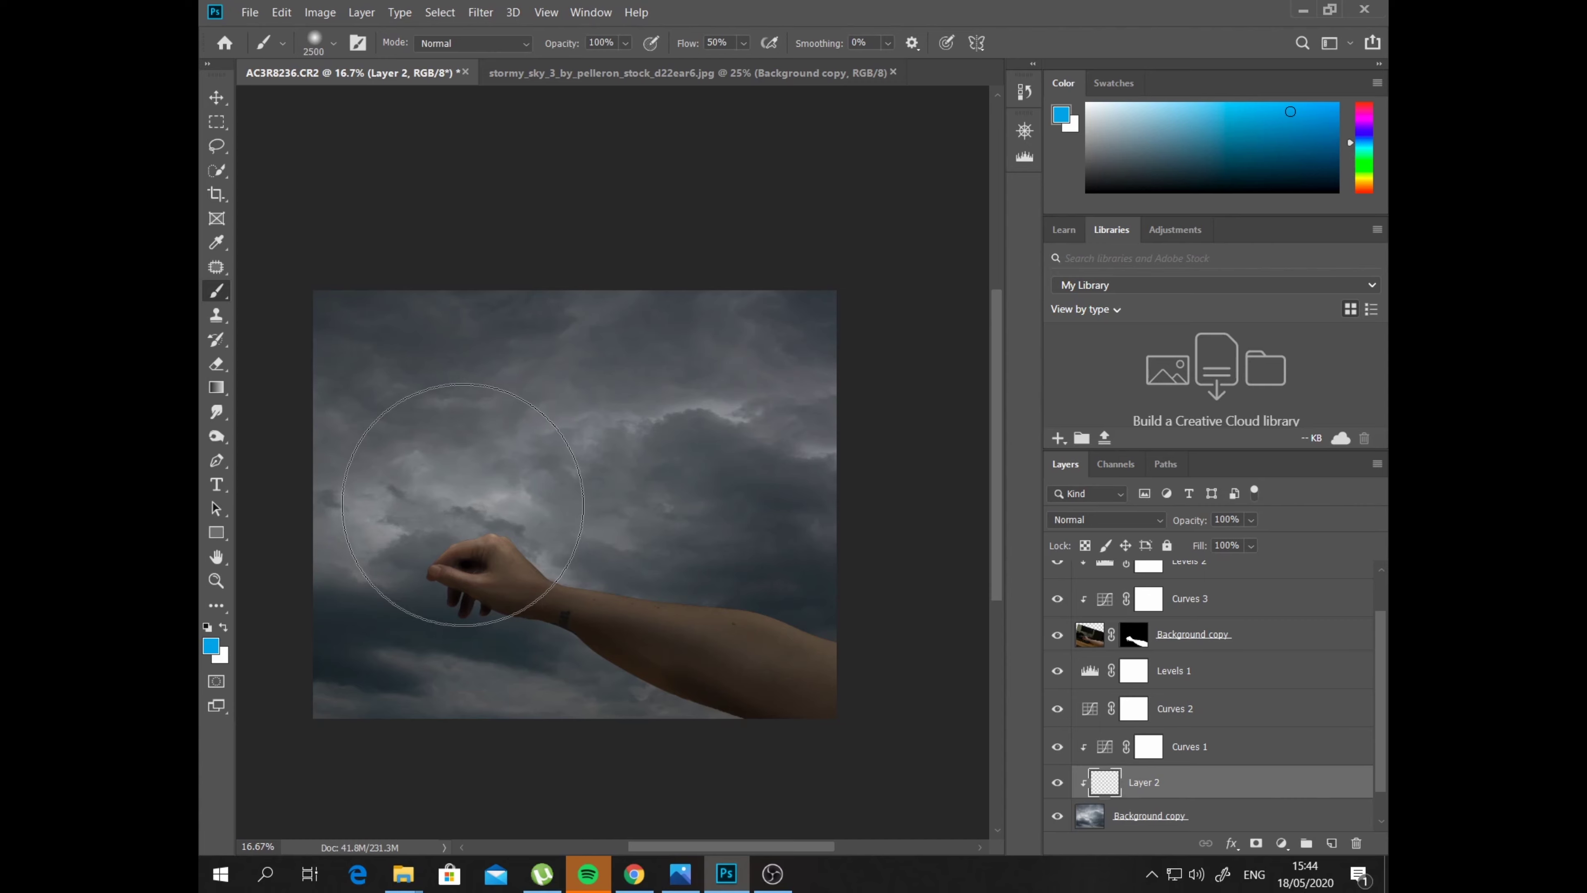
On Layer 2, paint soft blue over the upper-left sky around the hand with a 2700 brush, redoing it after an undo
drag(431, 450, 467, 464)
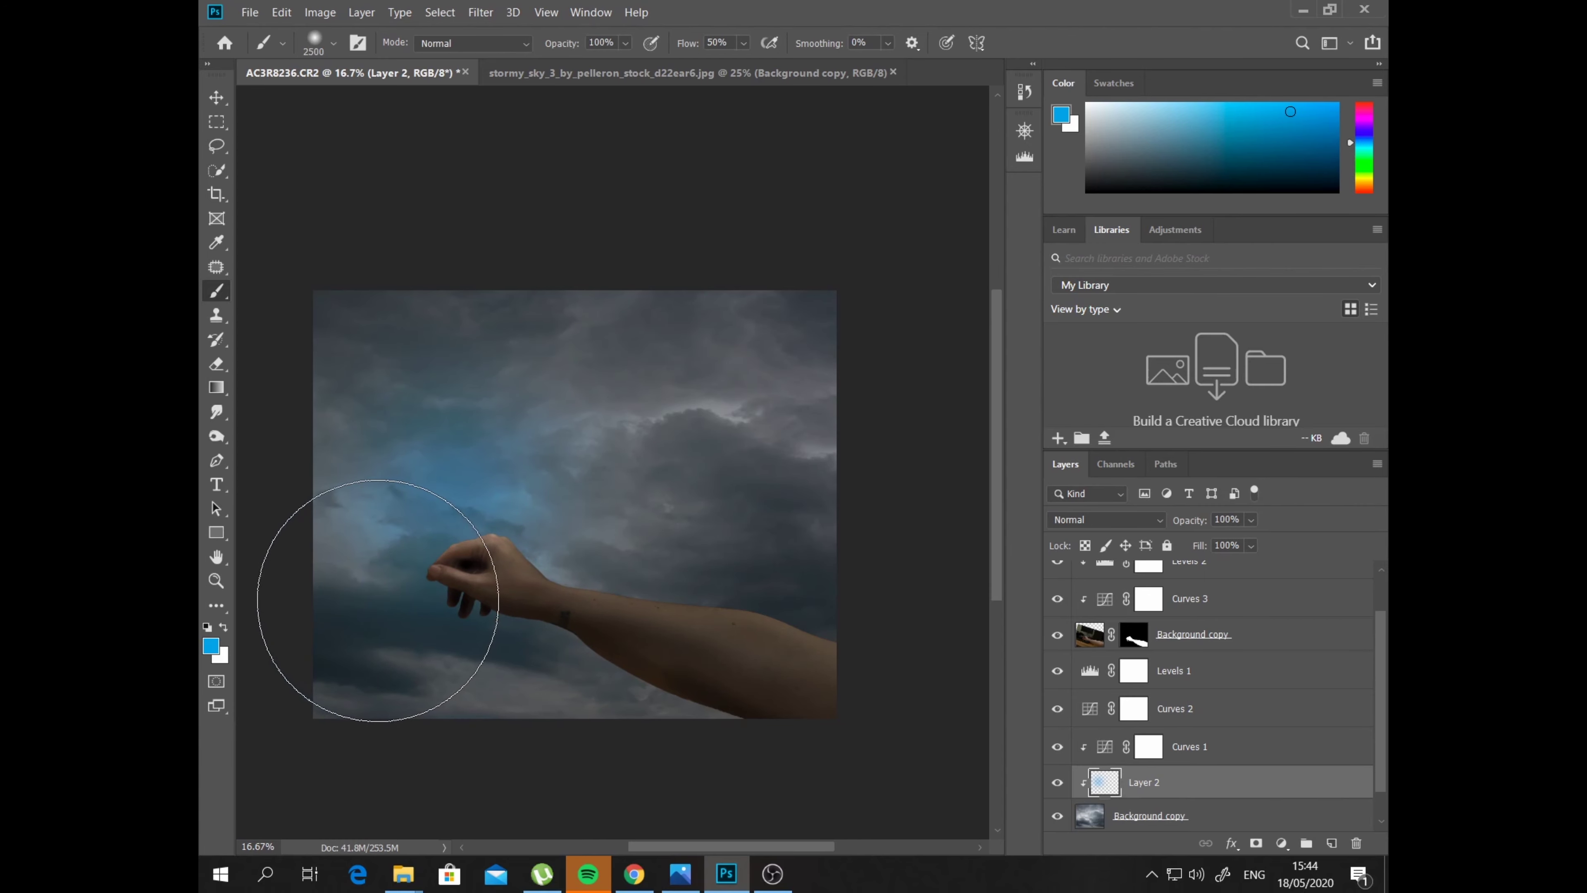
drag(375, 601, 580, 558)
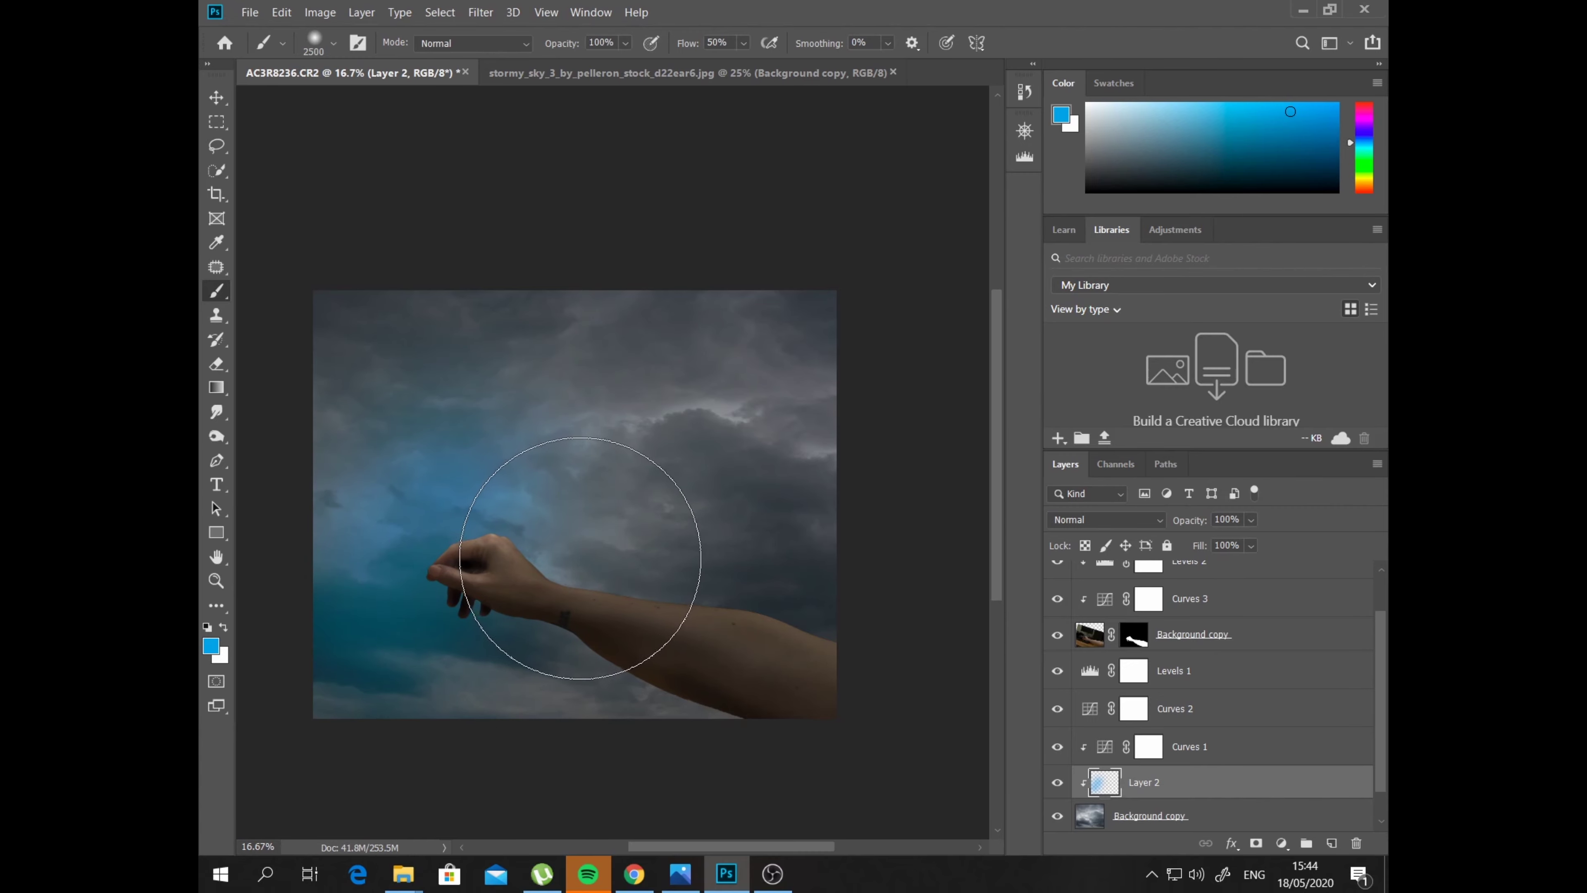
drag(397, 450, 408, 443)
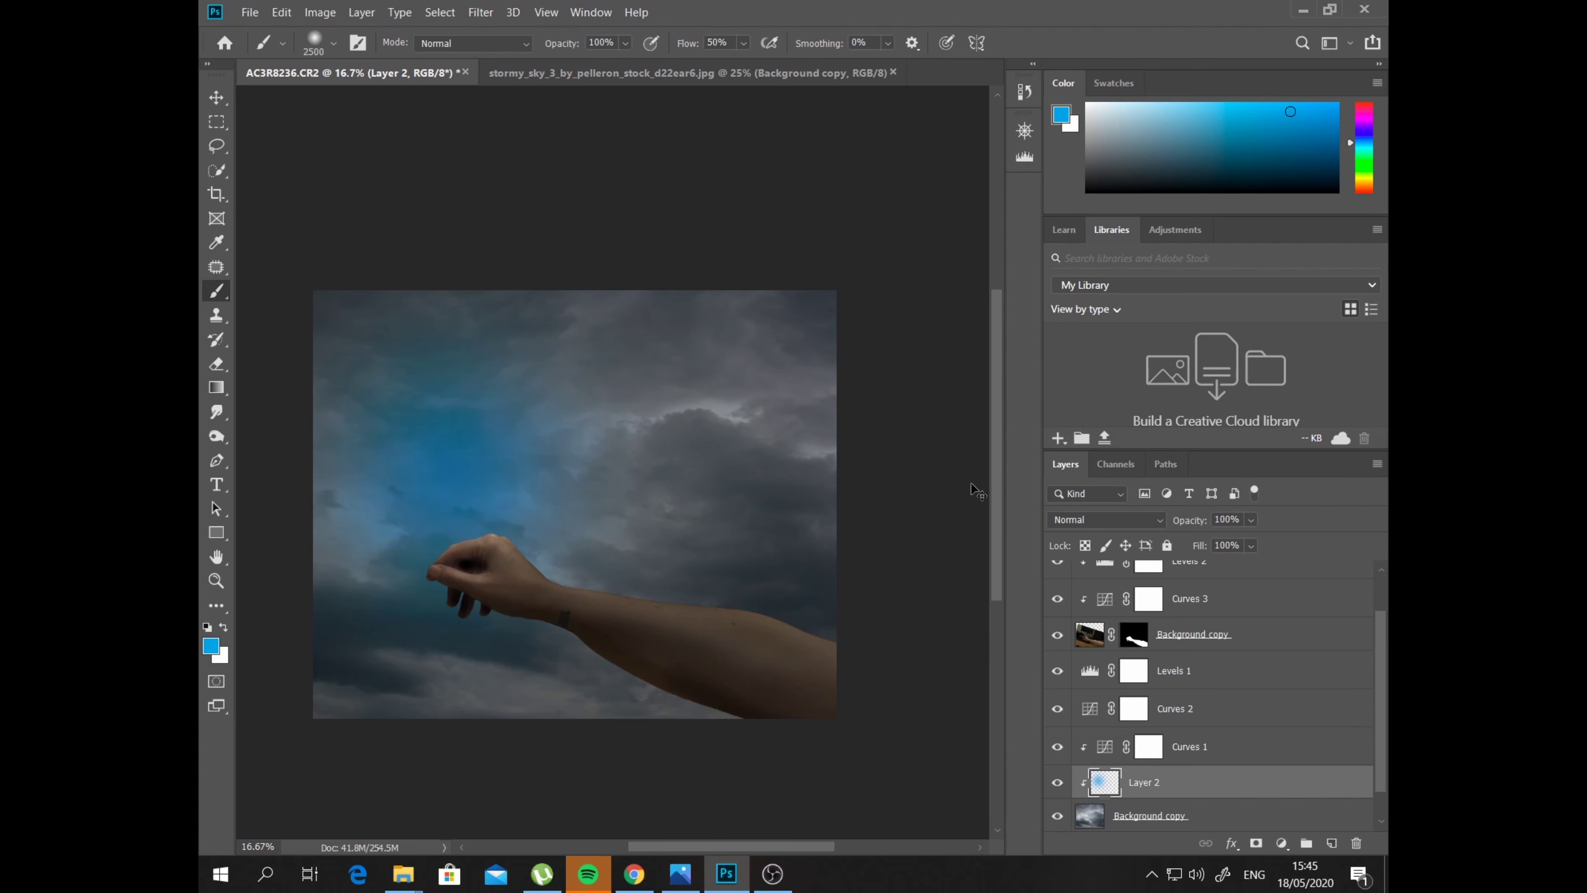
key(ctrl+z)
key(ctrl+z)
key(bracketright)
key(bracketright)
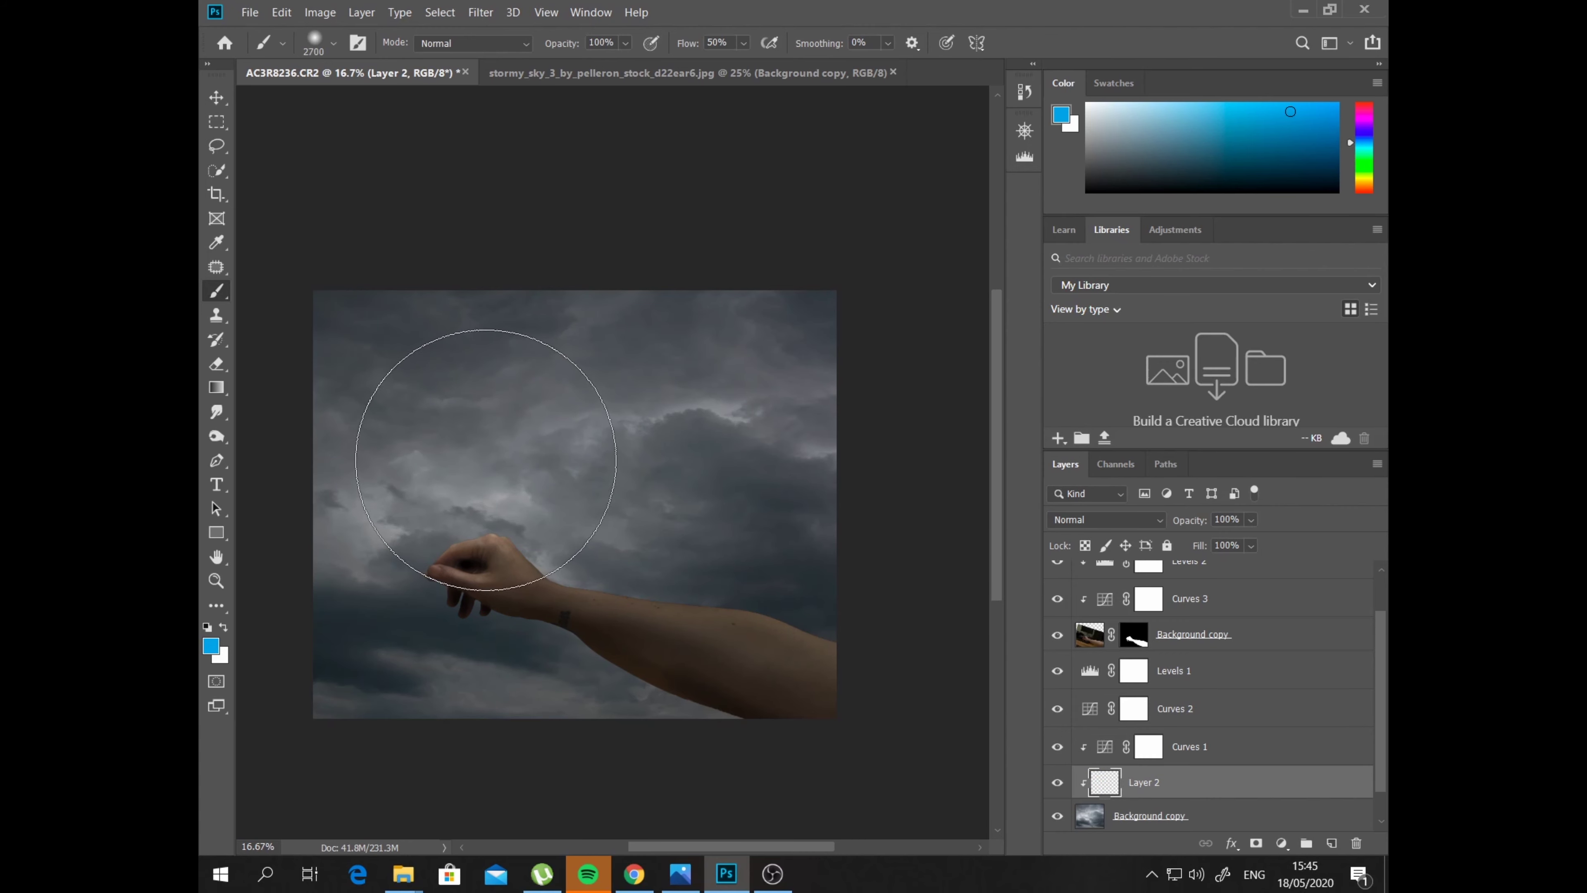
drag(465, 461, 462, 462)
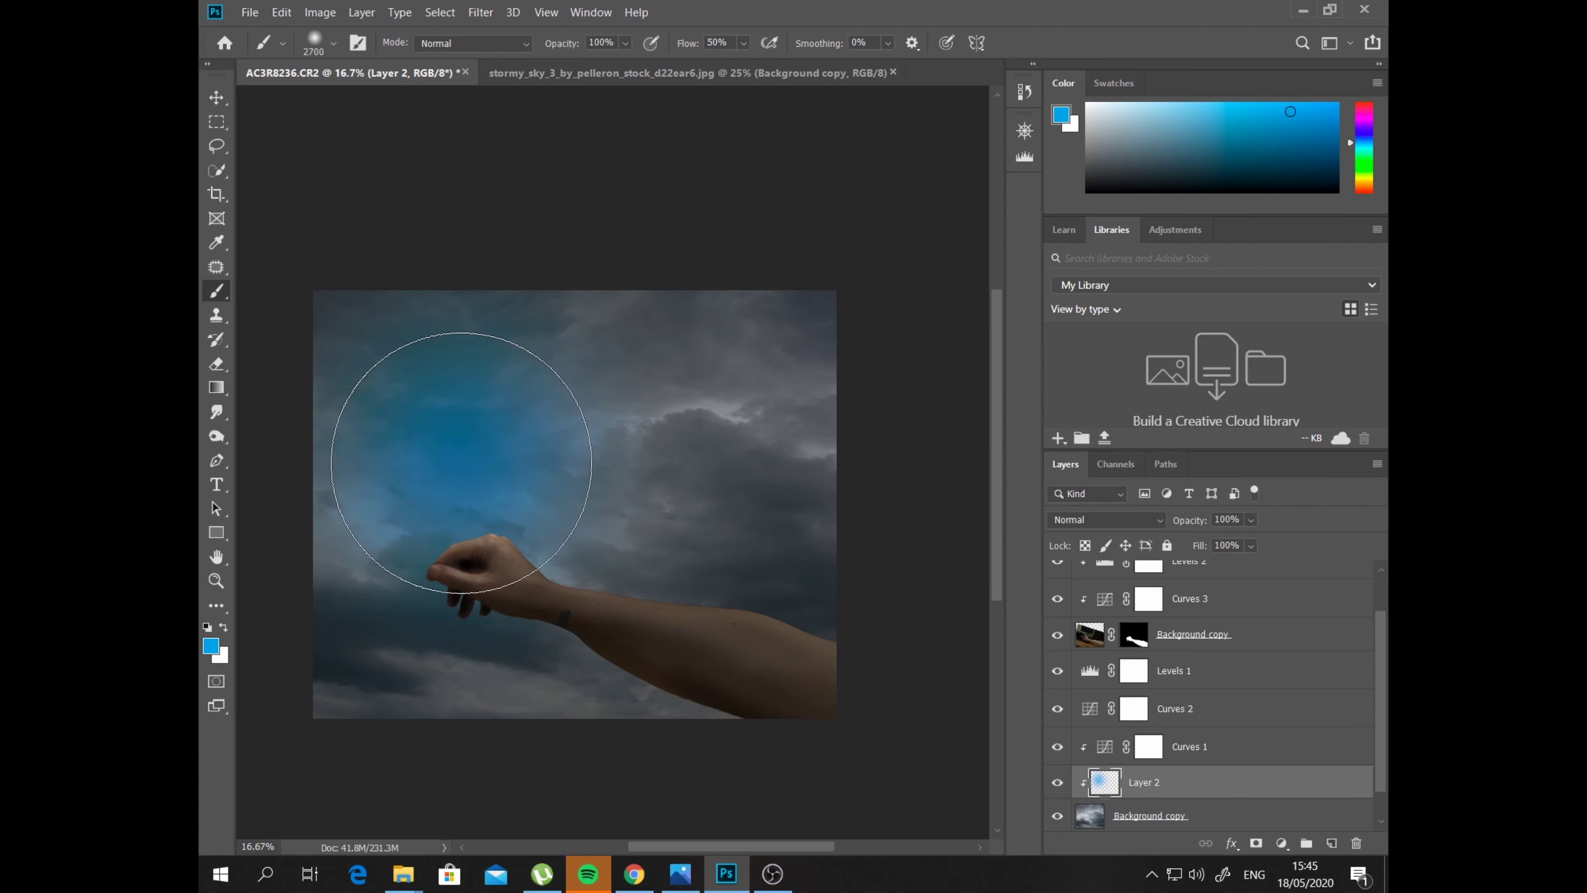
click(1163, 518)
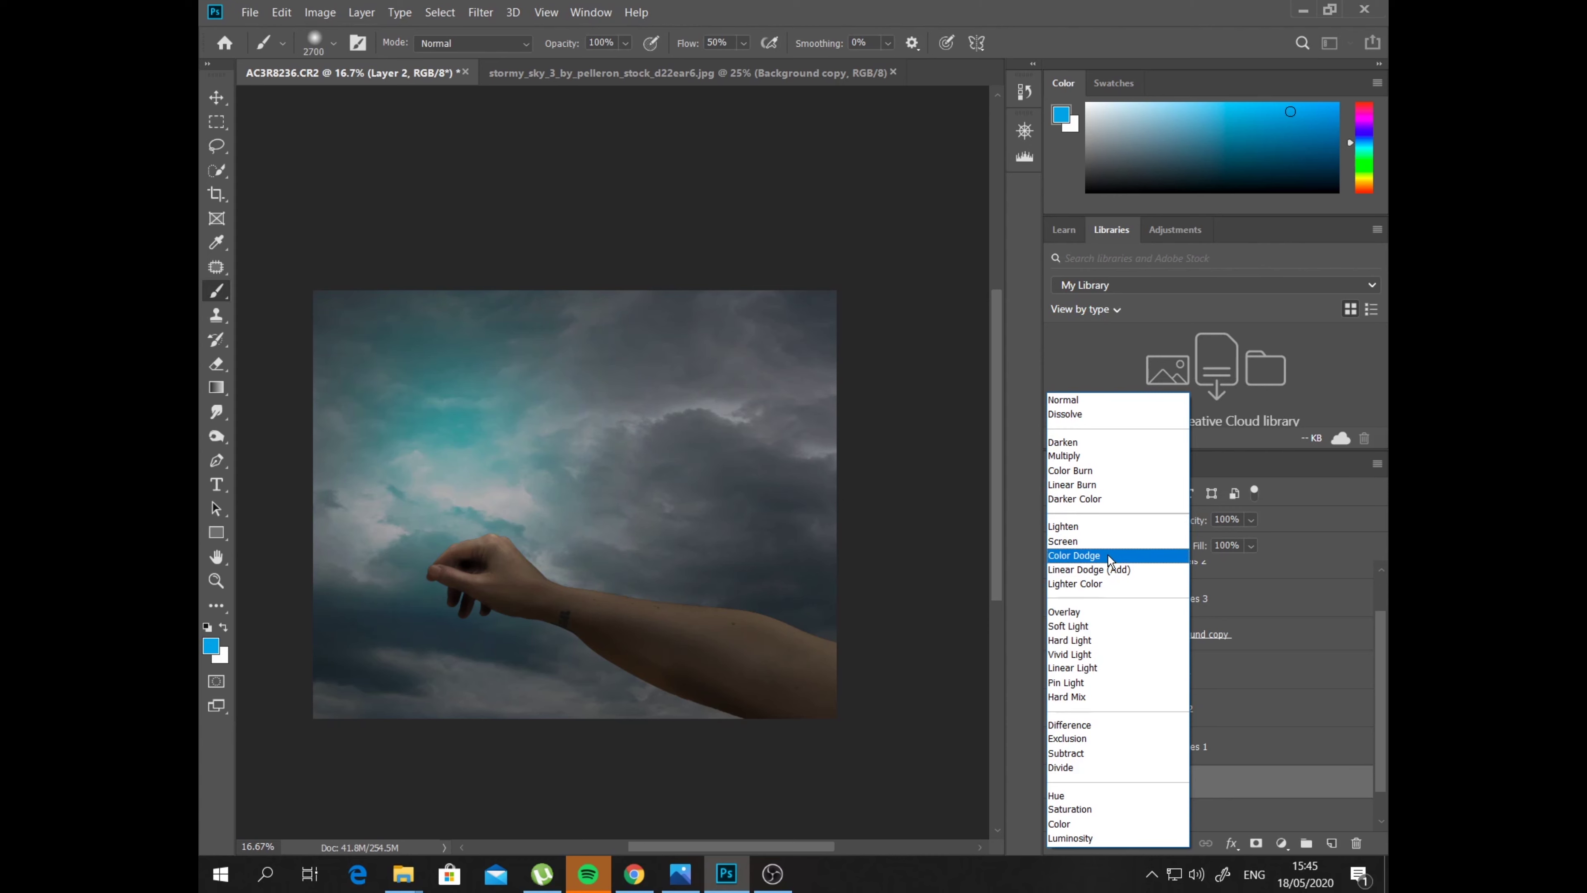
Set Layer 2's blend mode to Multiply after trying Overlay
click(1075, 613)
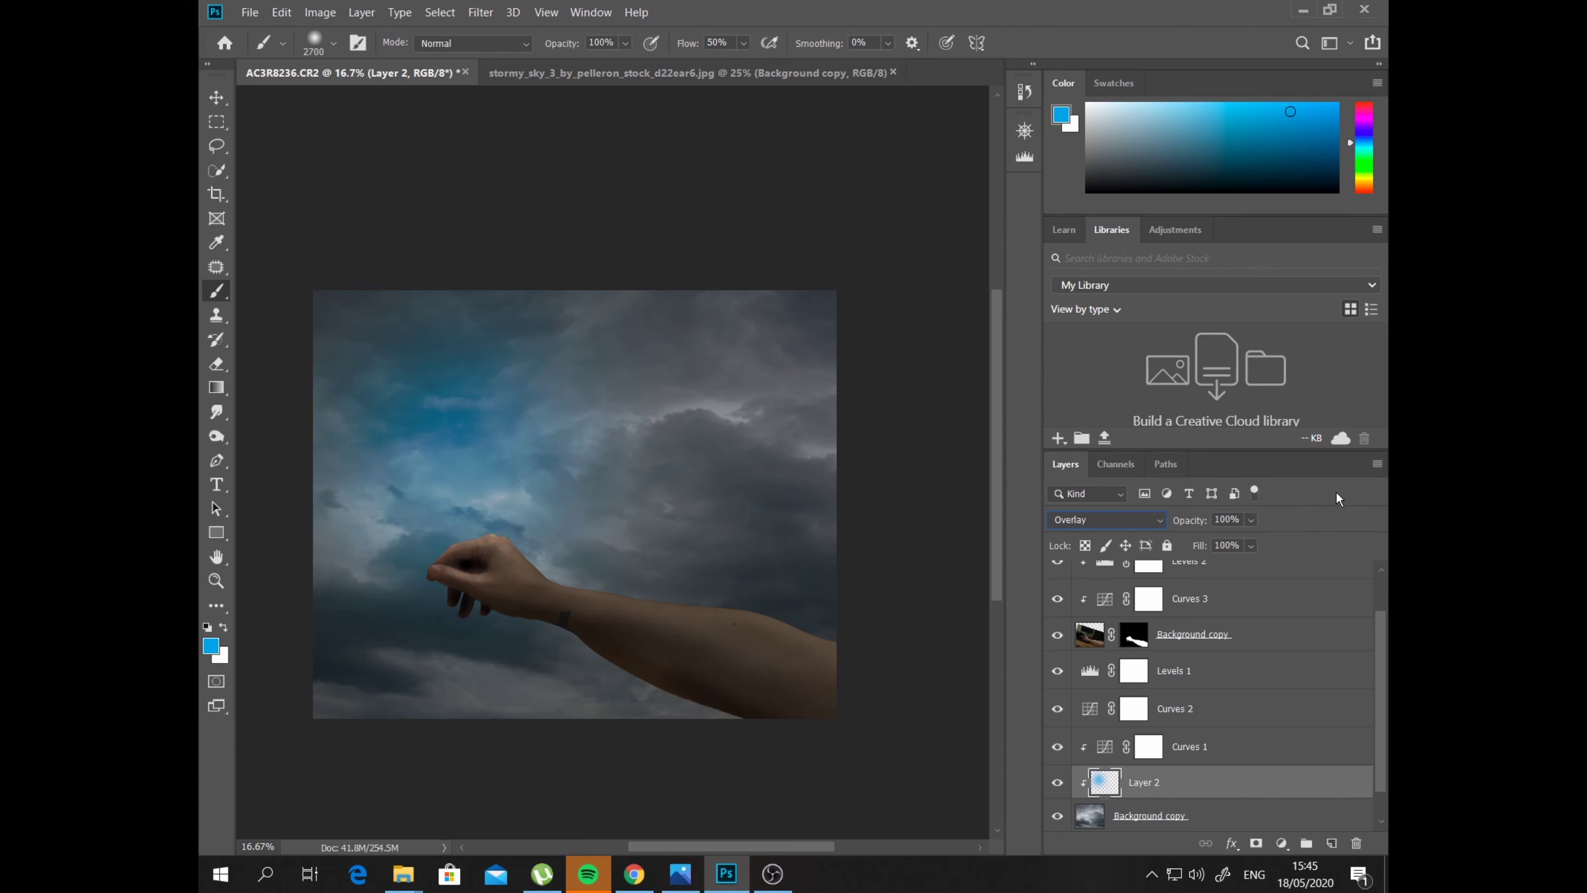
click(1162, 520)
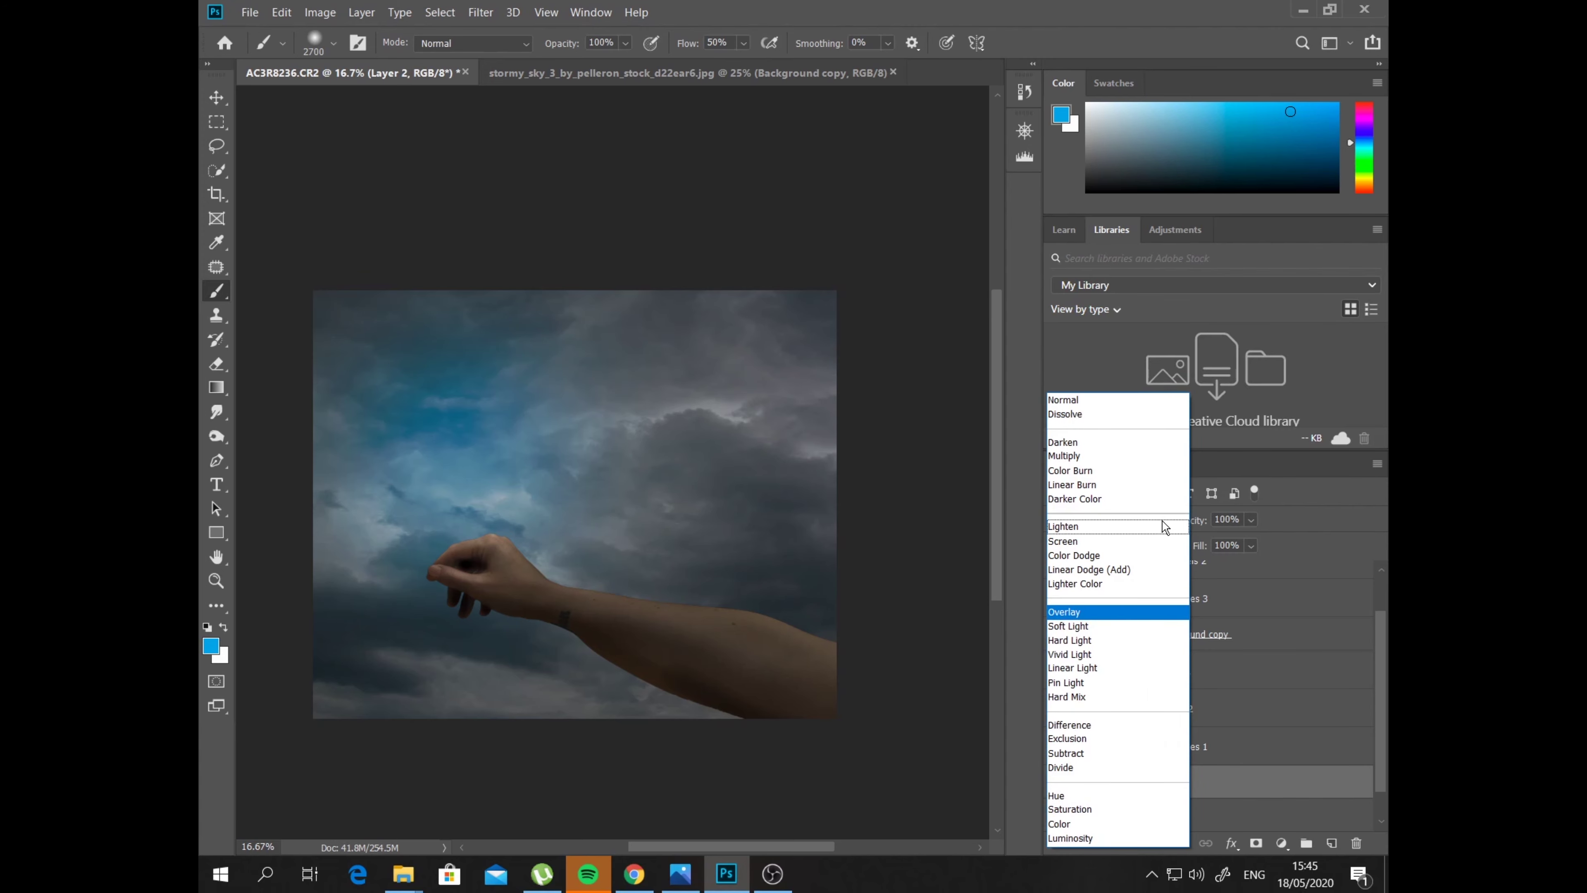
click(1106, 463)
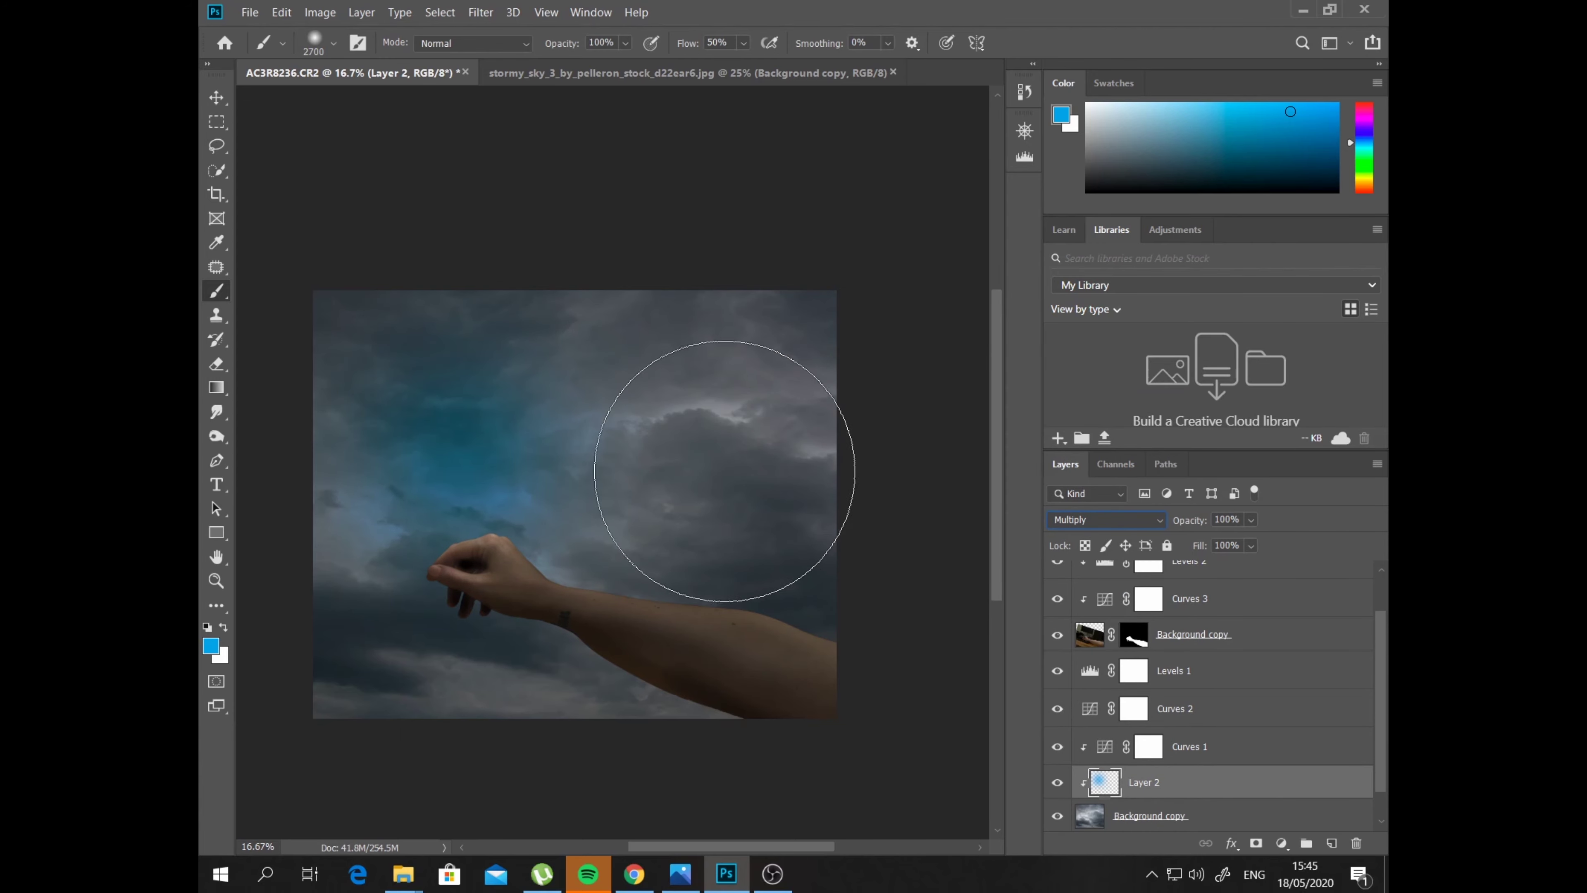
Shift the foreground colour's hue from blue to red in the Color Picker
click(210, 645)
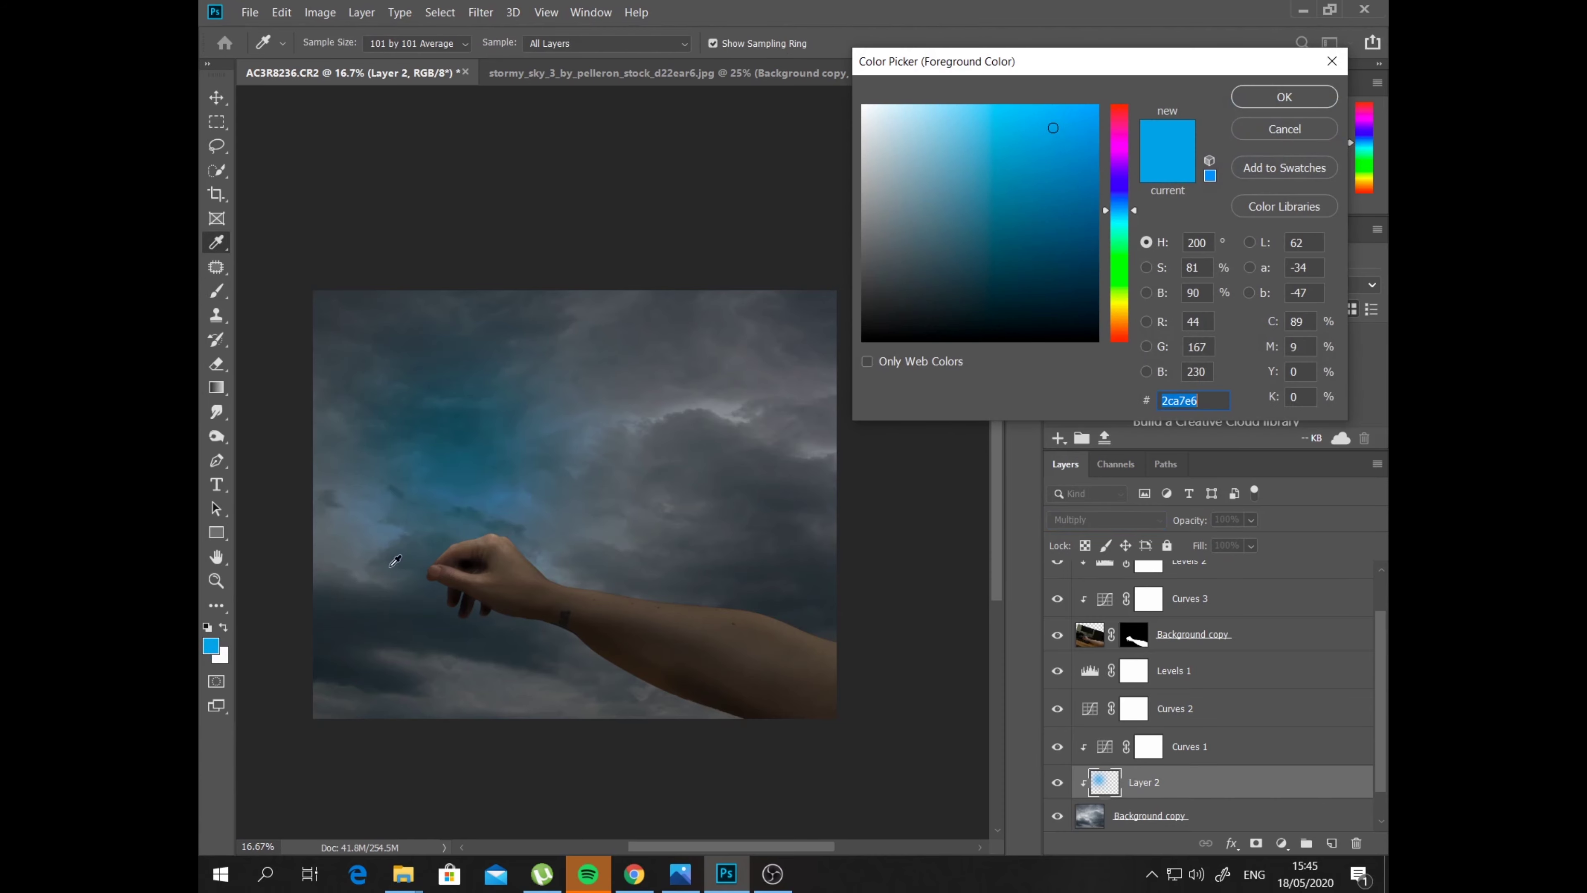
click(1291, 130)
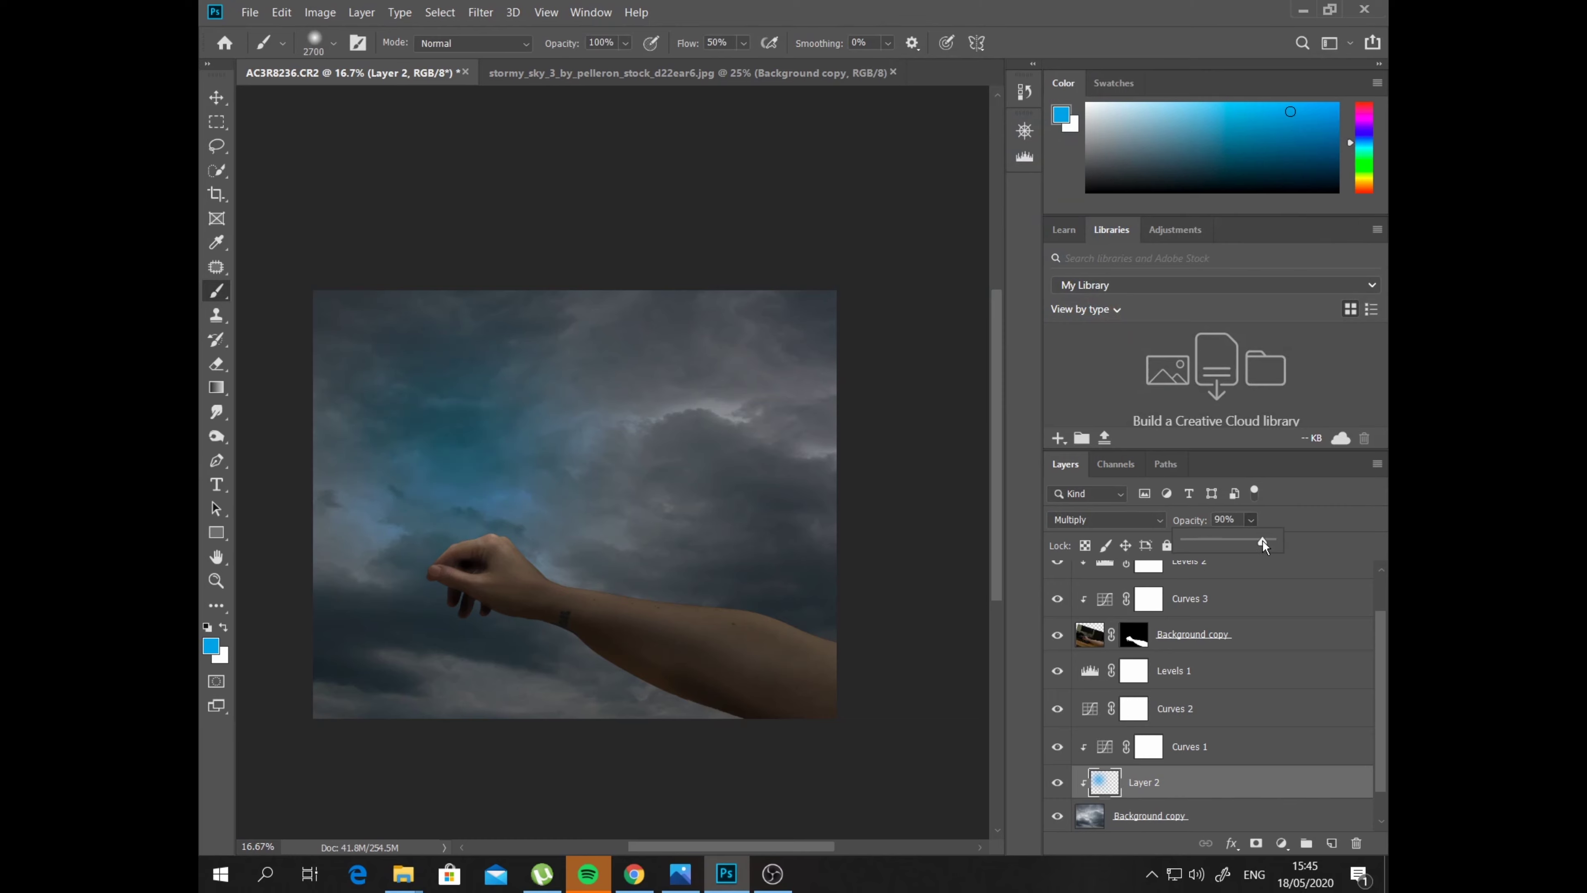
click(212, 649)
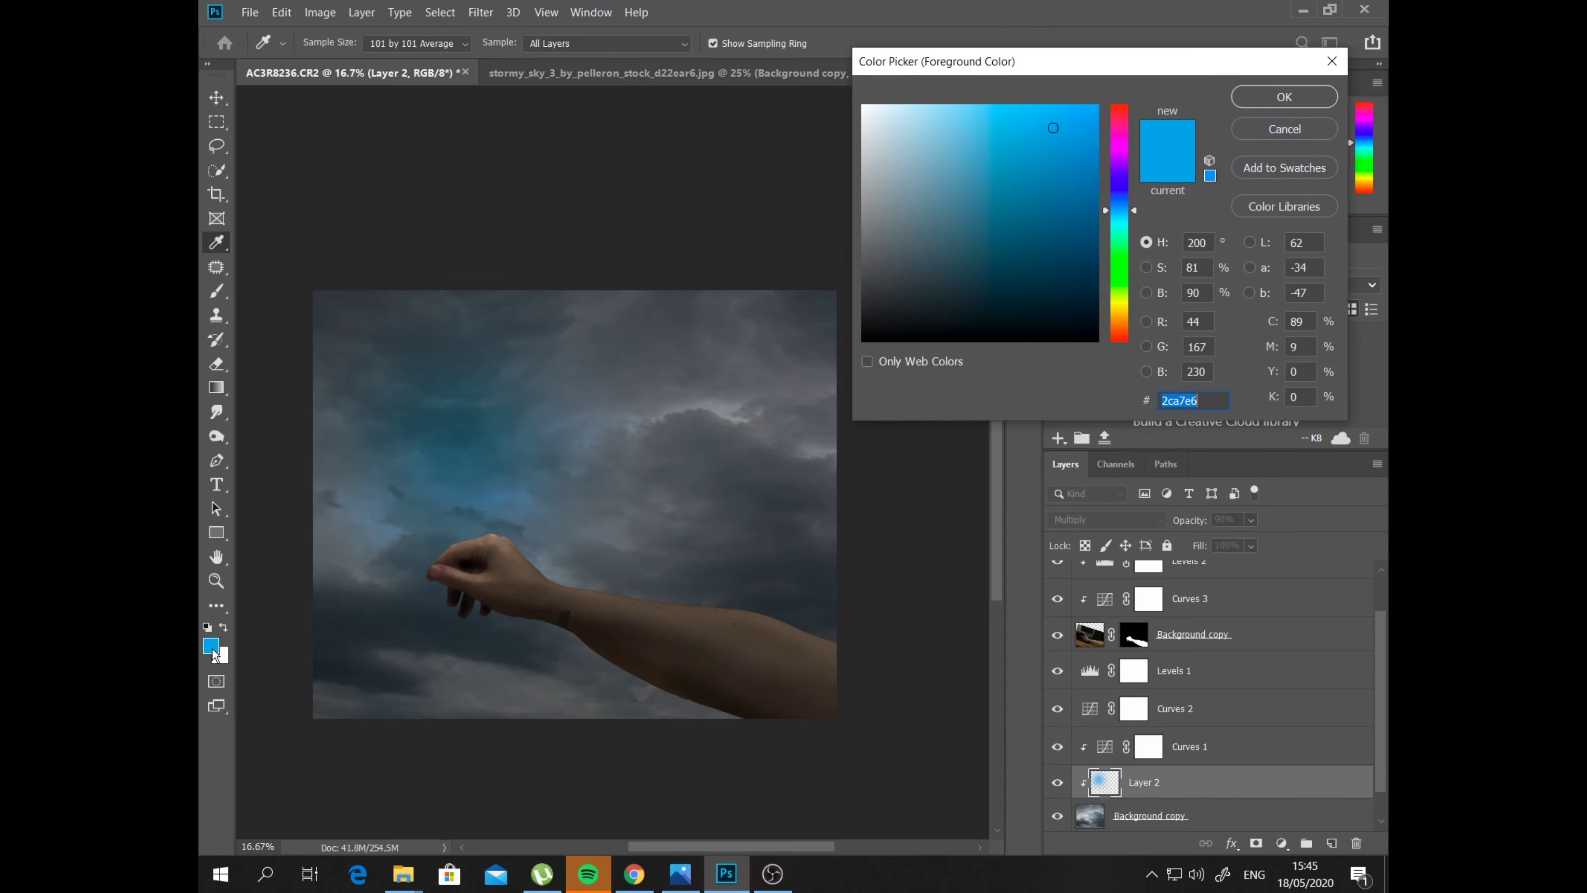
drag(1114, 321, 1118, 337)
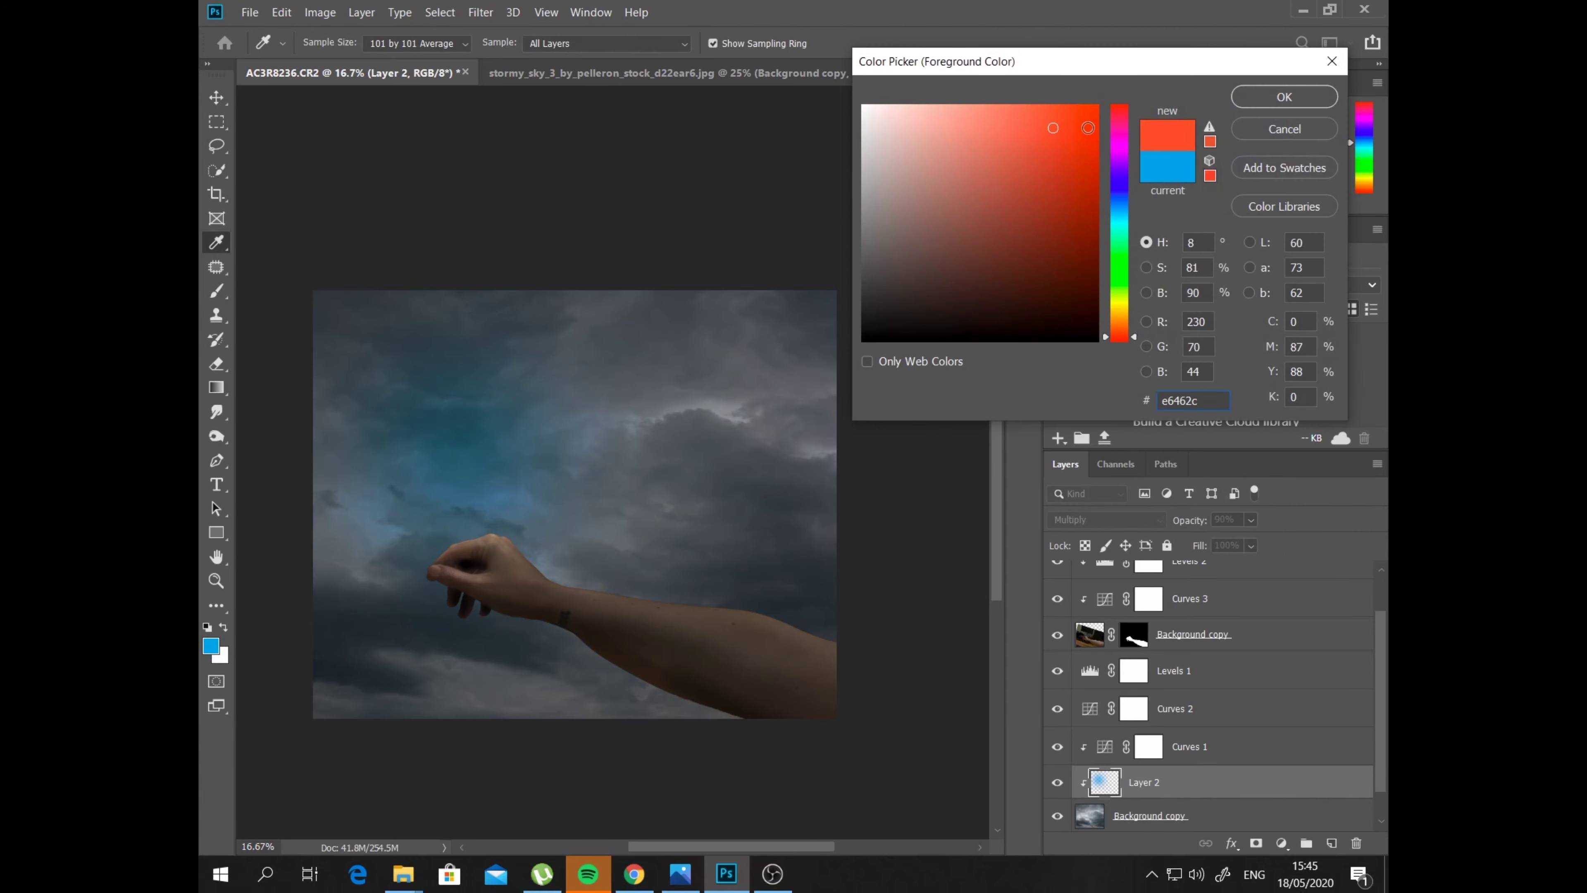
Confirm orange-red as foreground colour and paint it down the right-hand sky with a 3500 brush
drag(1090, 129, 1108, 102)
click(1291, 97)
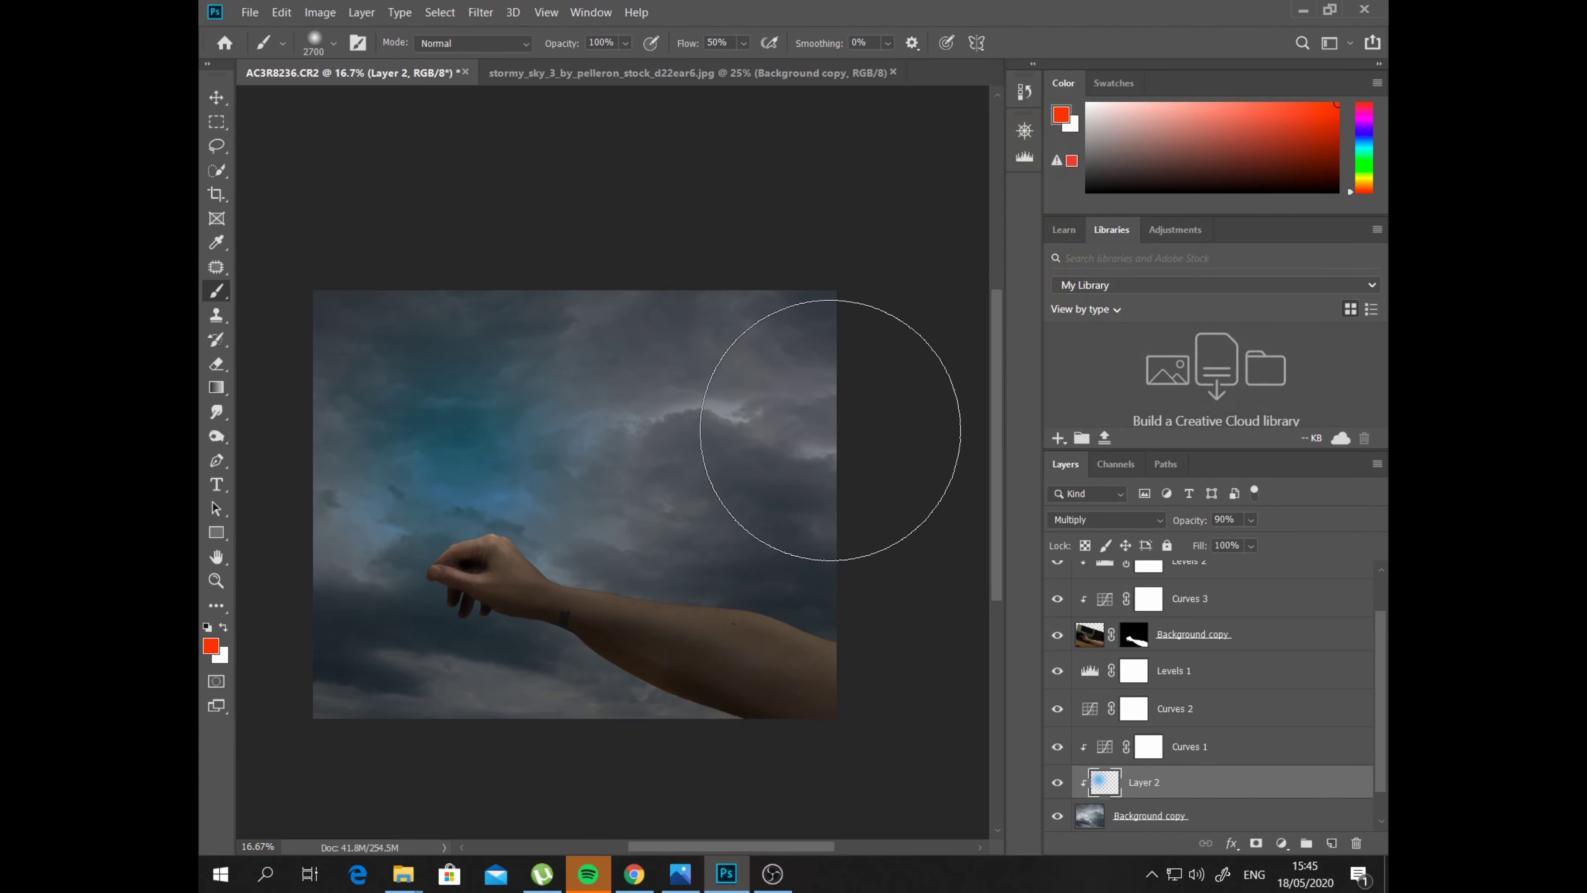
key(bracketright)
key(bracketright)
key(bracketright)
key(bracketright)
key(bracketright)
key(bracketright)
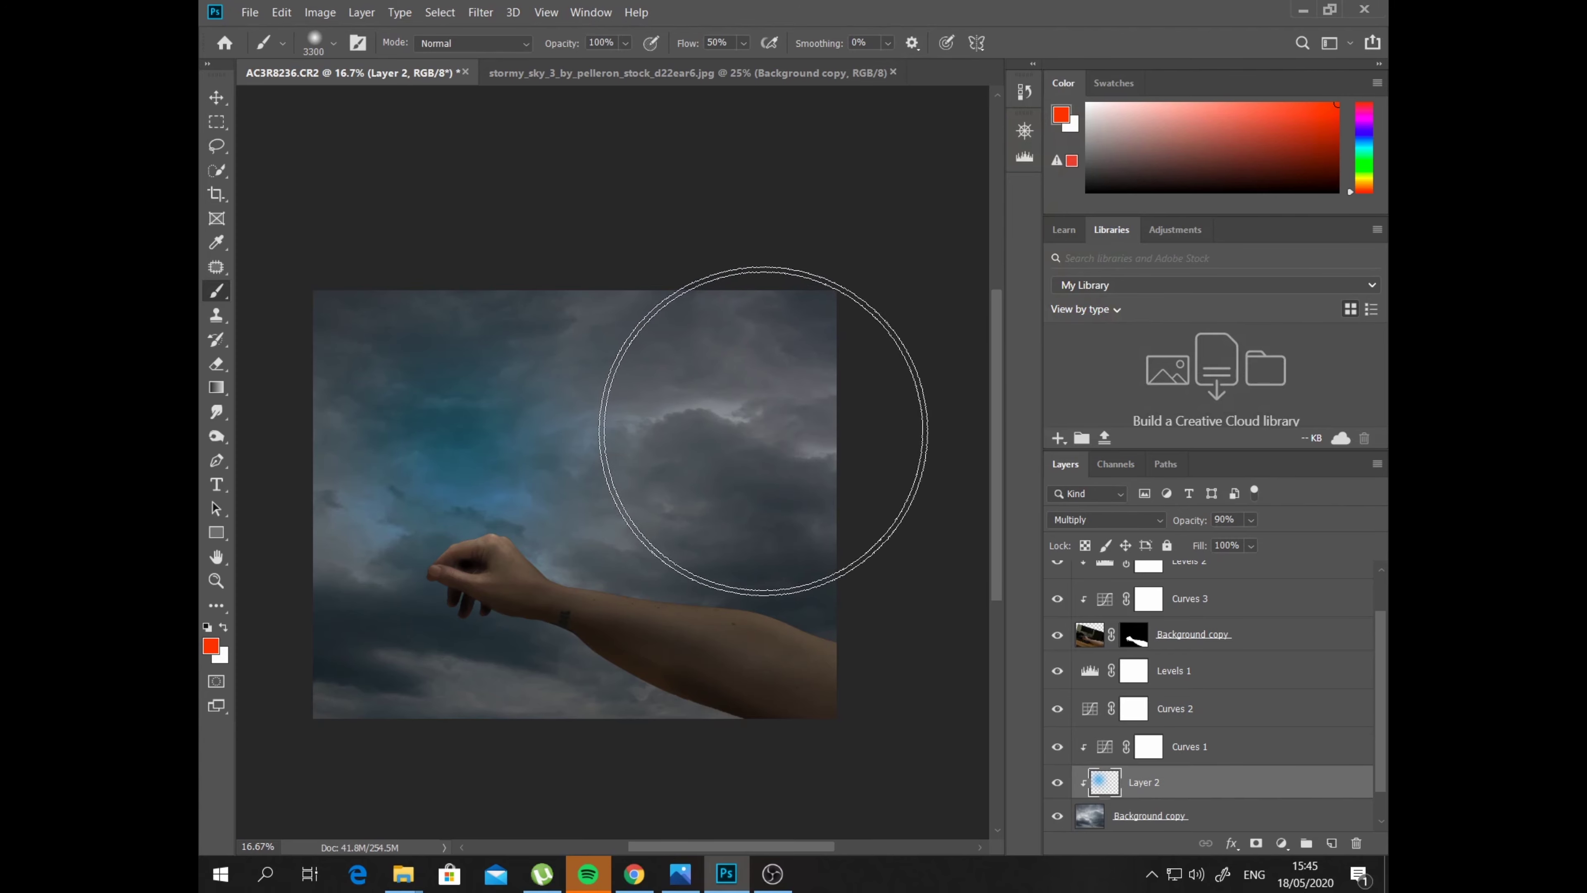
key(bracketright)
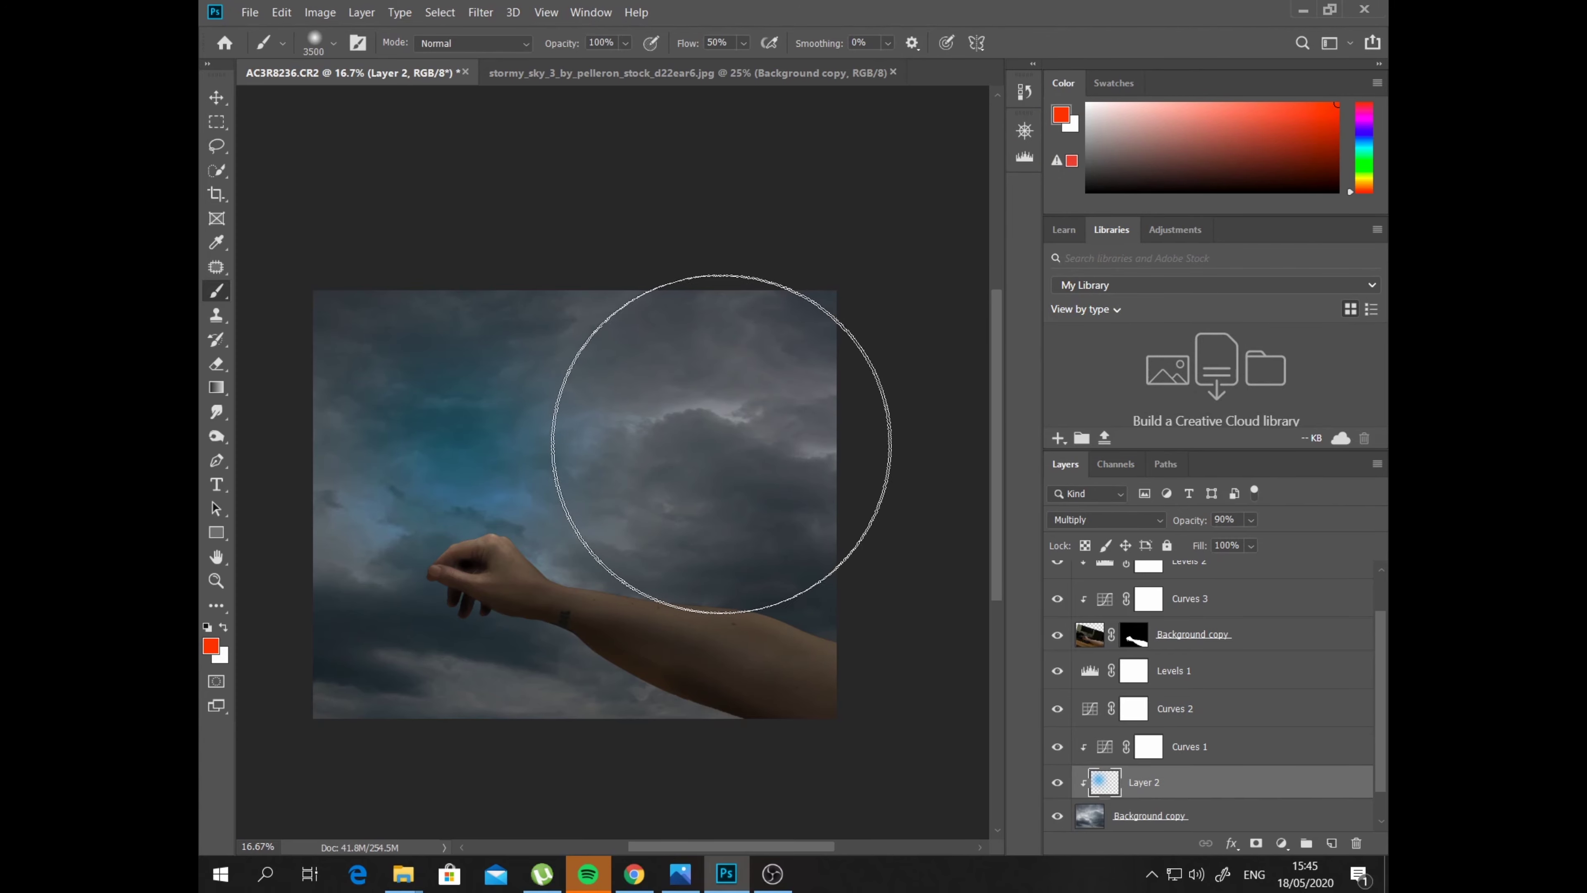
click(707, 444)
drag(707, 444, 729, 676)
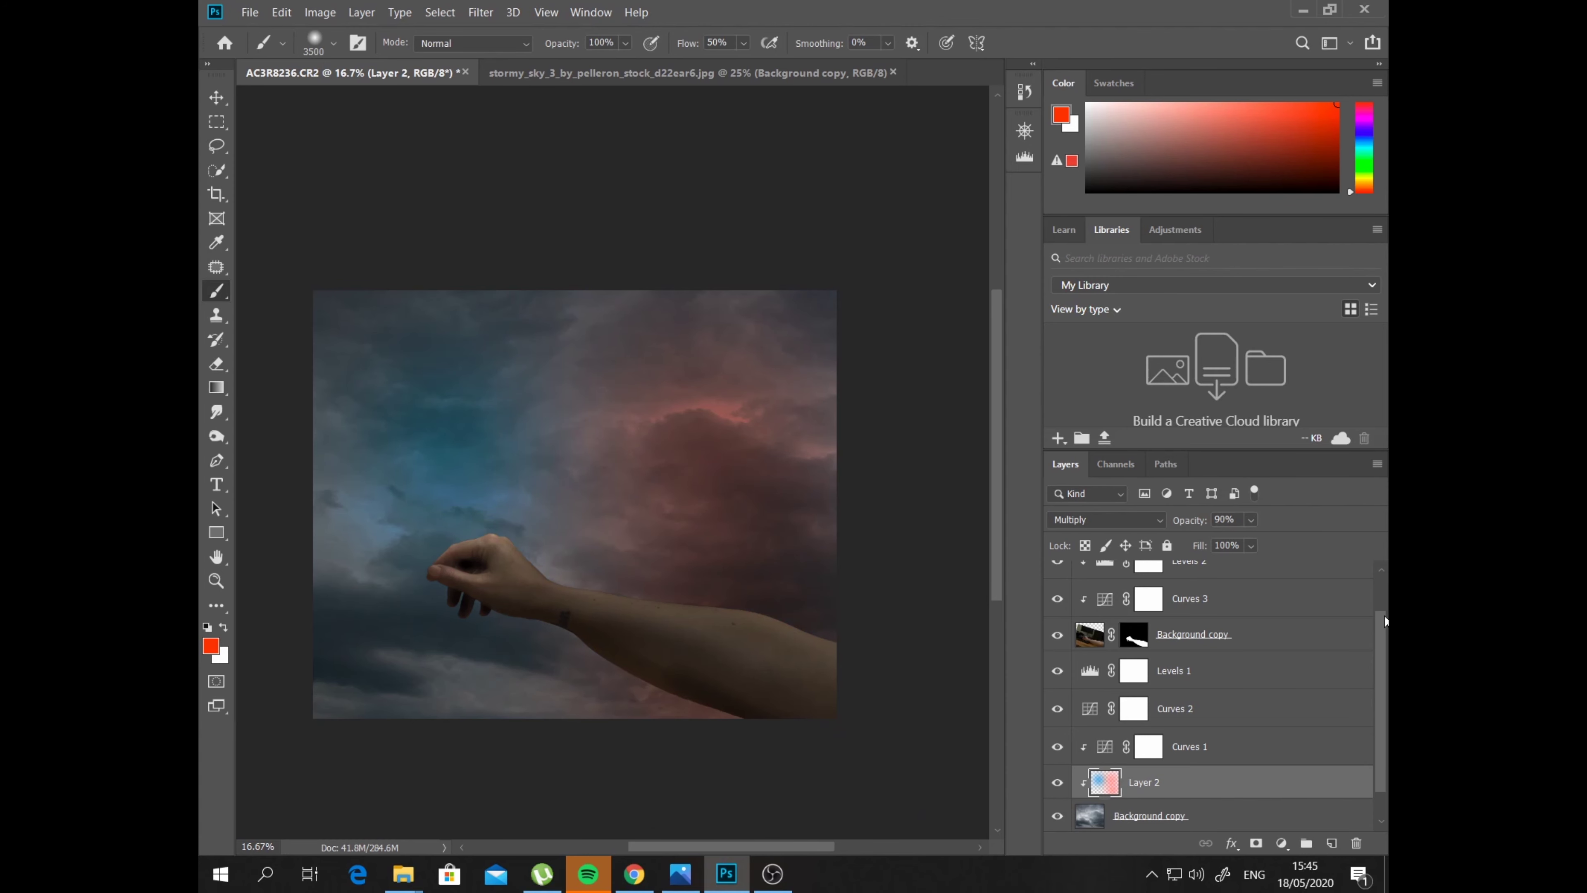
Set Layer 2 opacity to 90% and undo the red strokes
click(1252, 520)
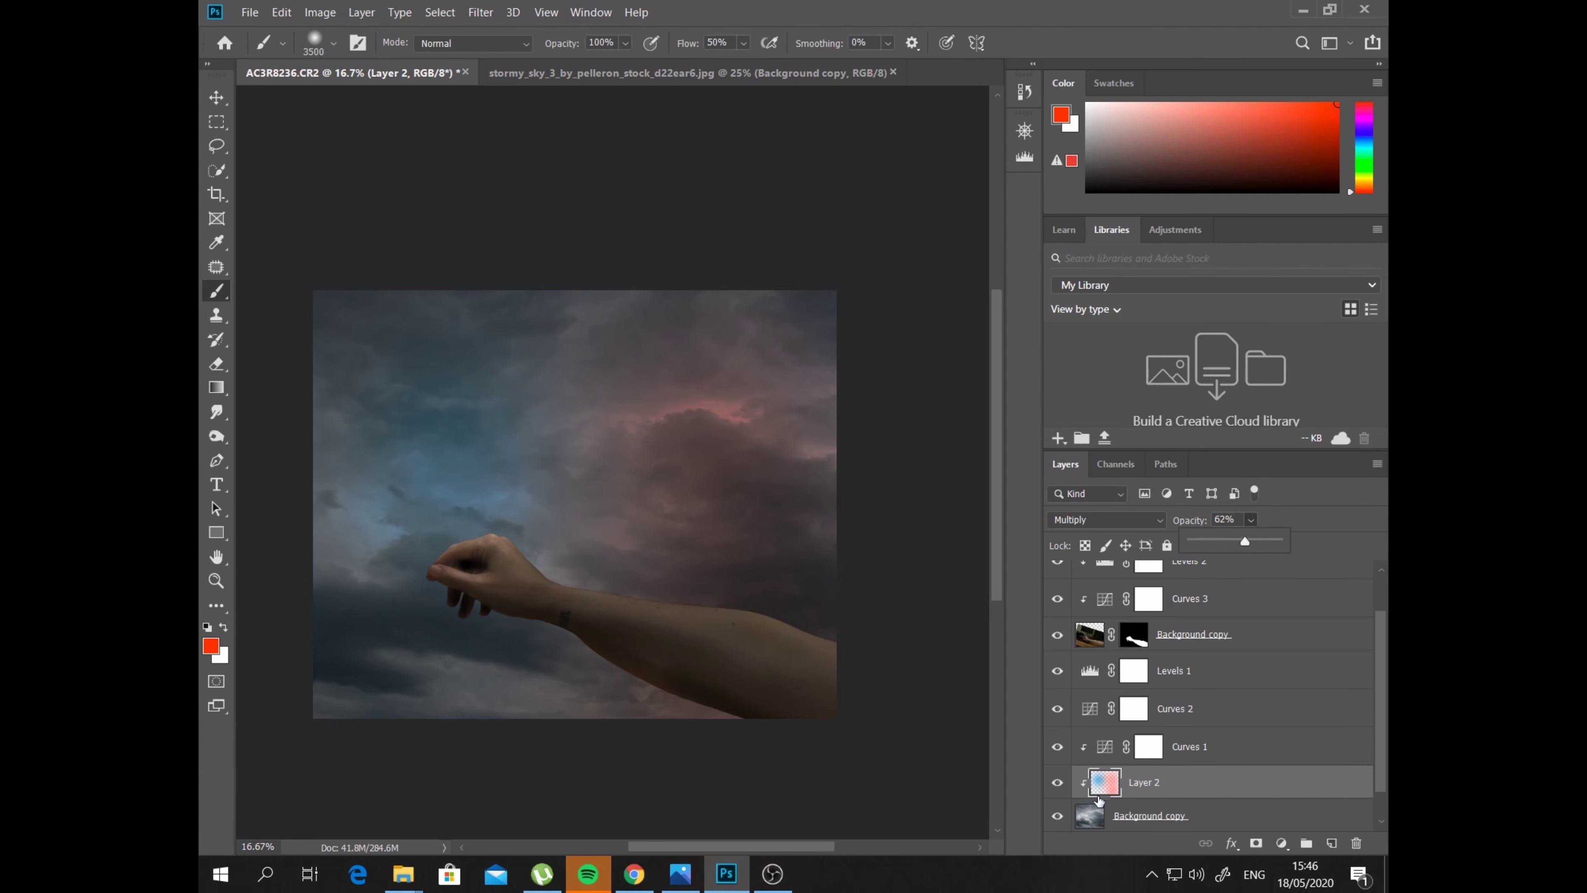
text(90)
key(Return)
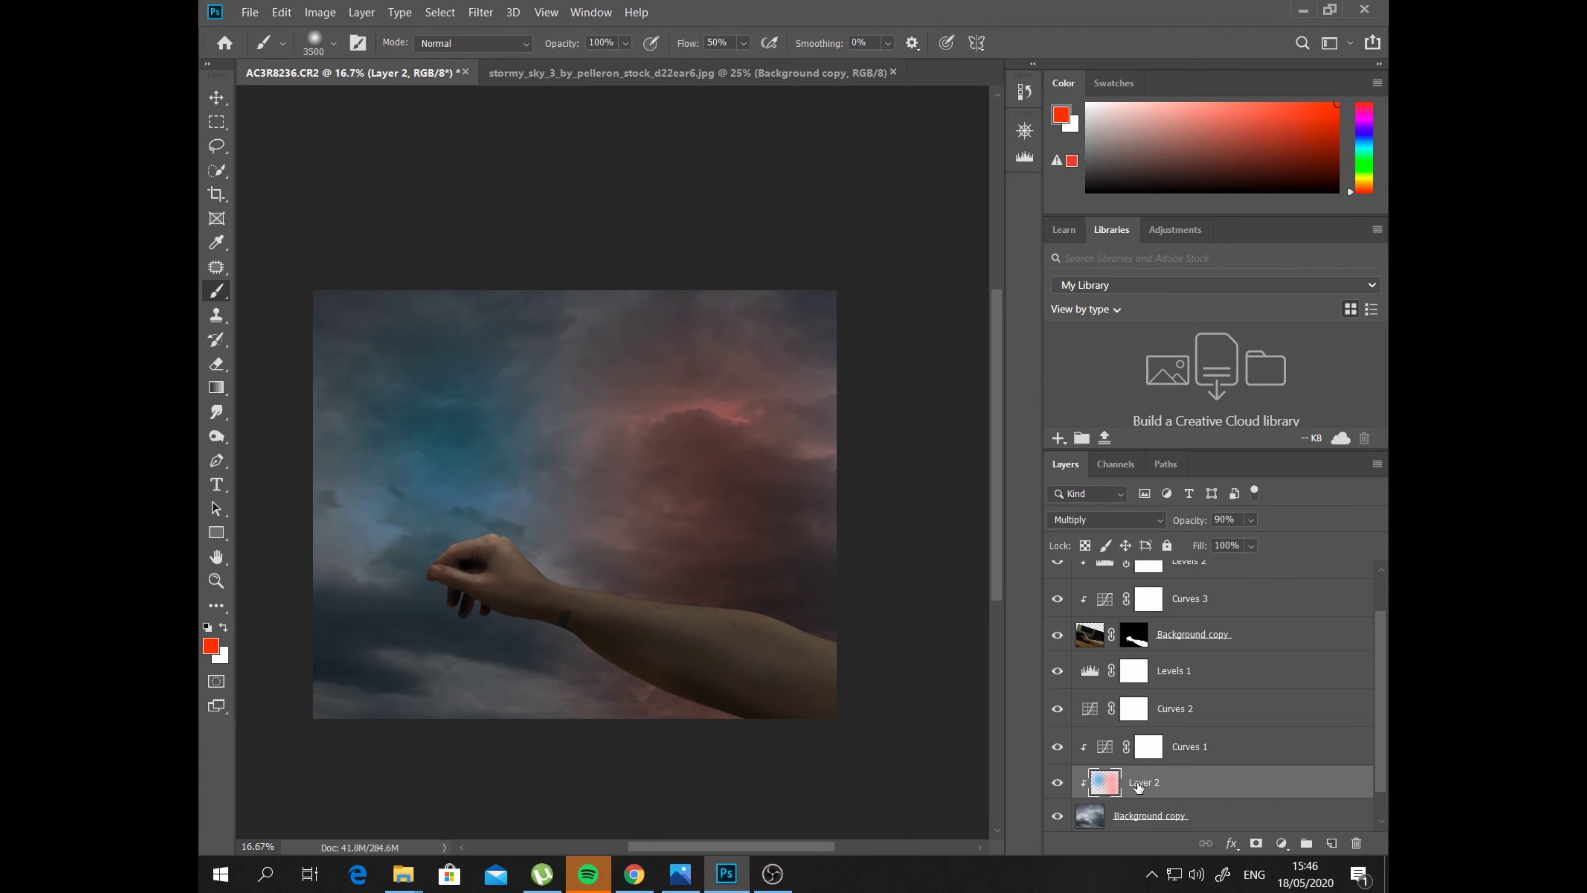
key(ctrl+z)
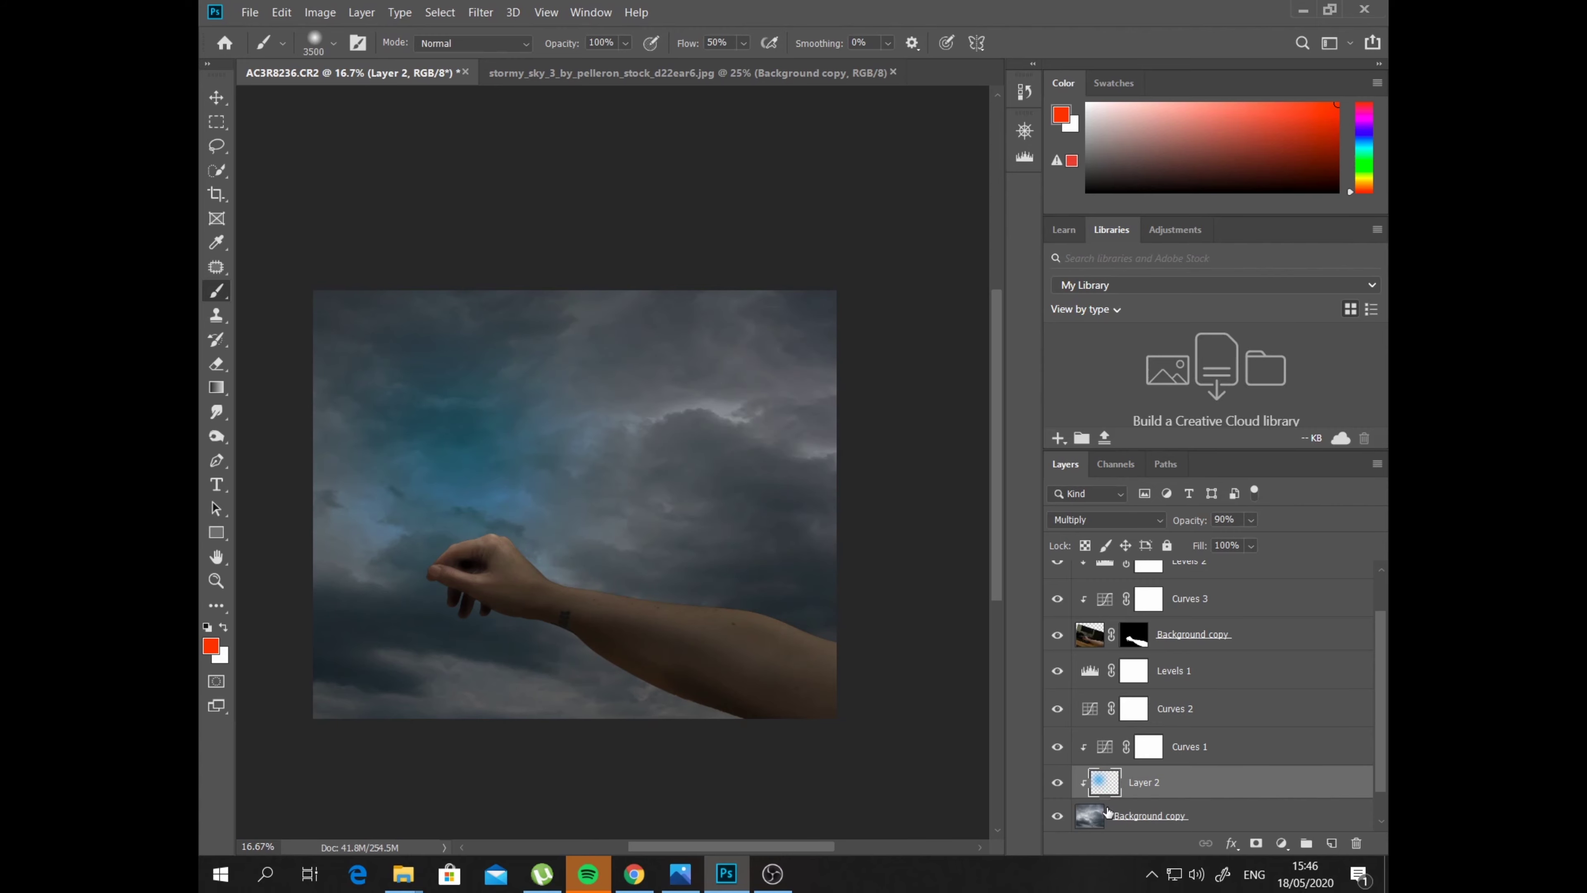
Add clipped Layer 3 and paint red over the right-hand and upper-right sky
click(1332, 843)
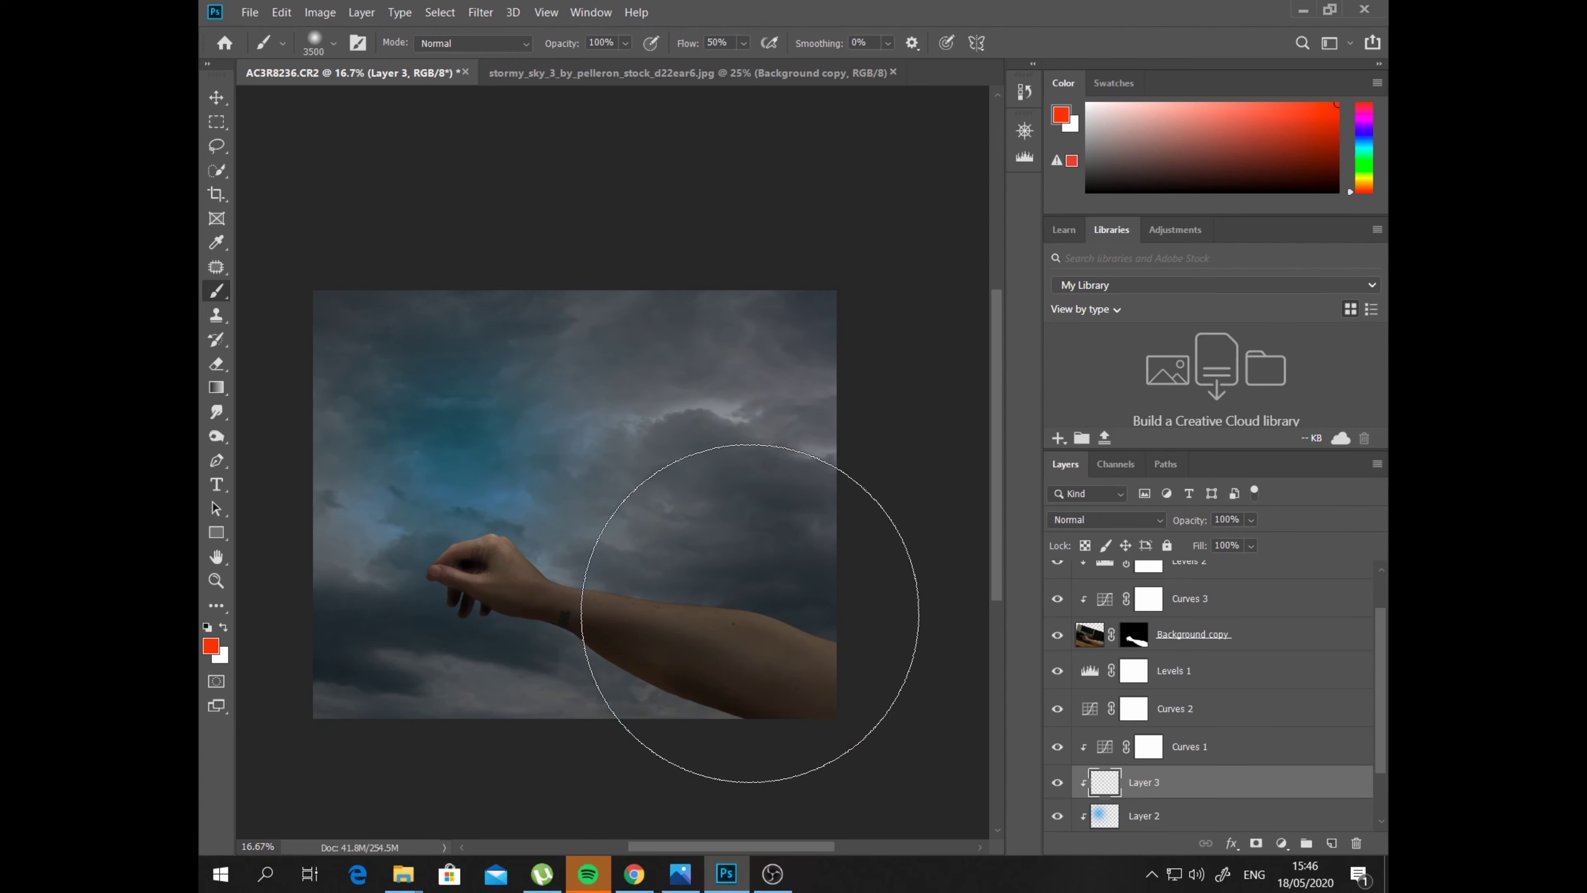
drag(744, 674, 744, 610)
drag(742, 491, 726, 383)
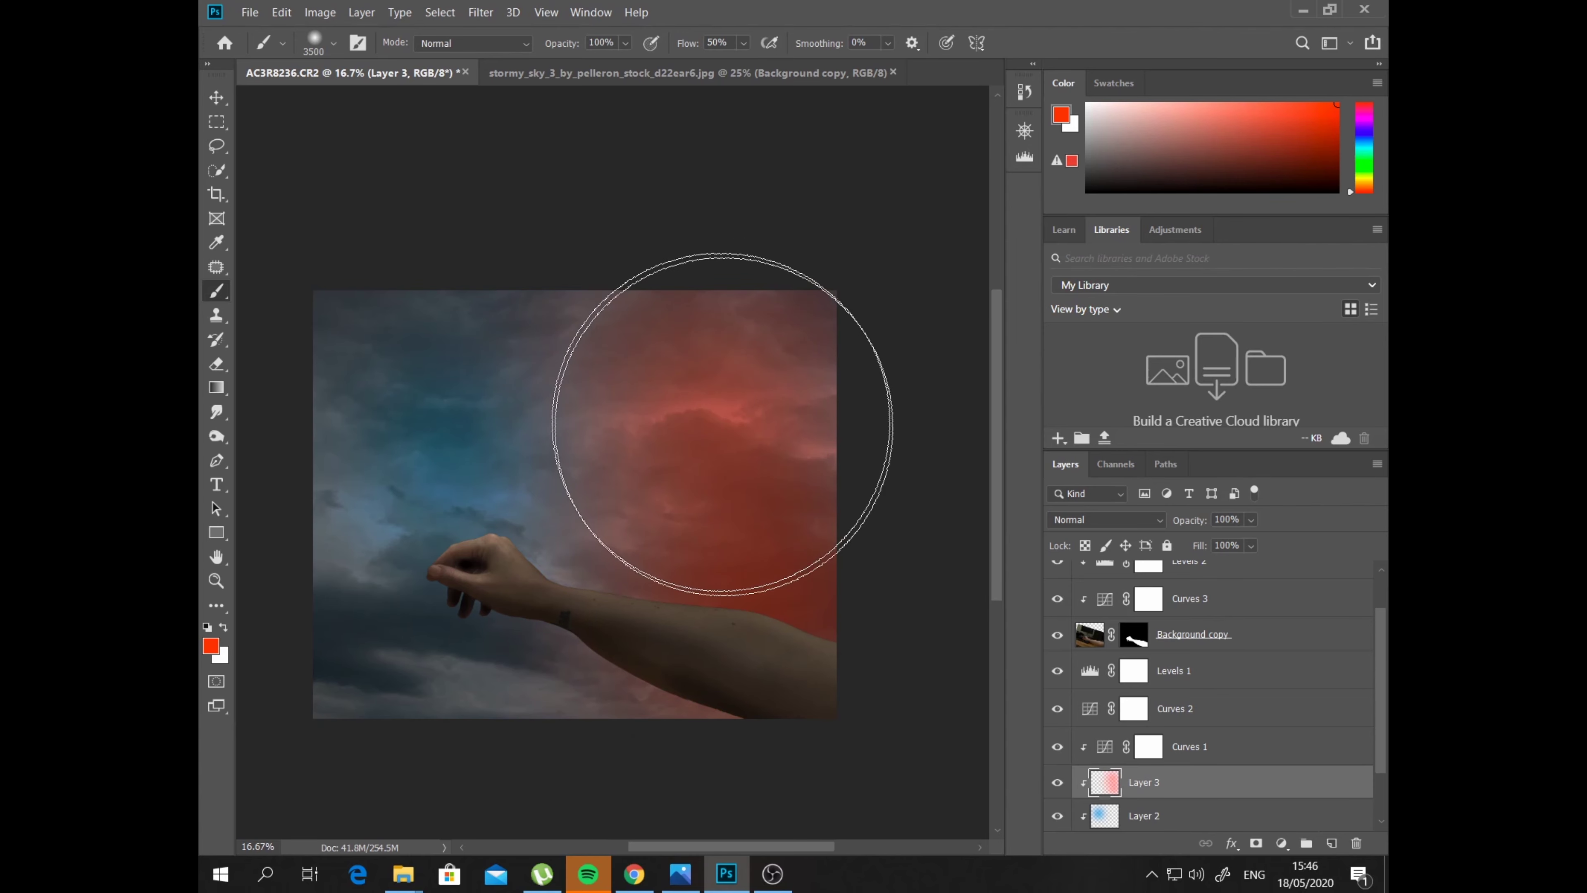
Blend Layer 3 in Multiply at 77% opacity after trying Color Dodge
click(1155, 519)
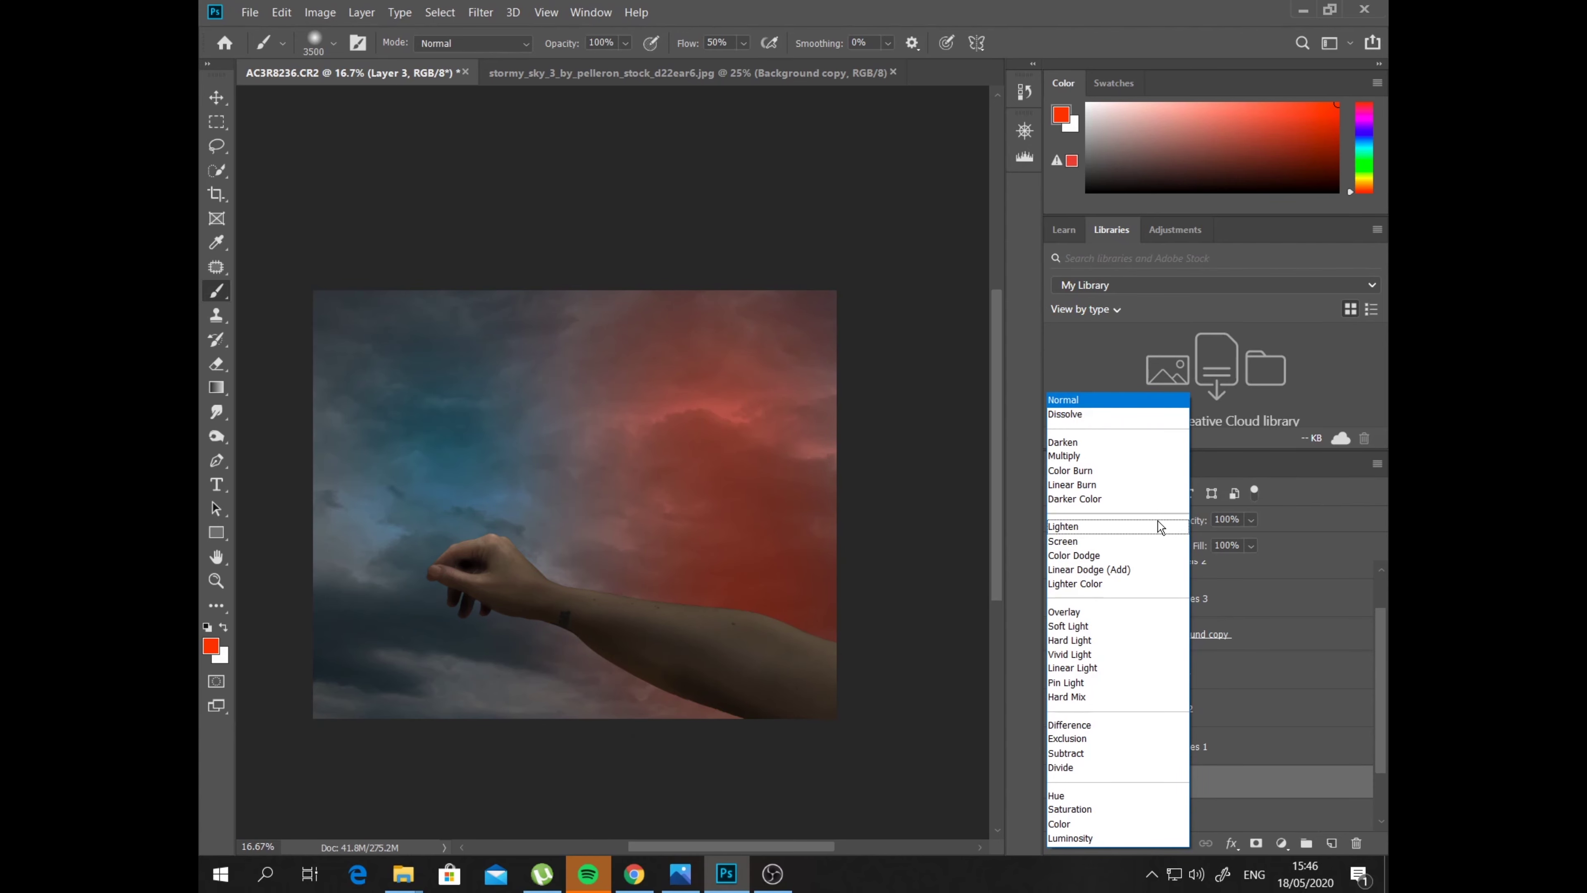
click(1109, 556)
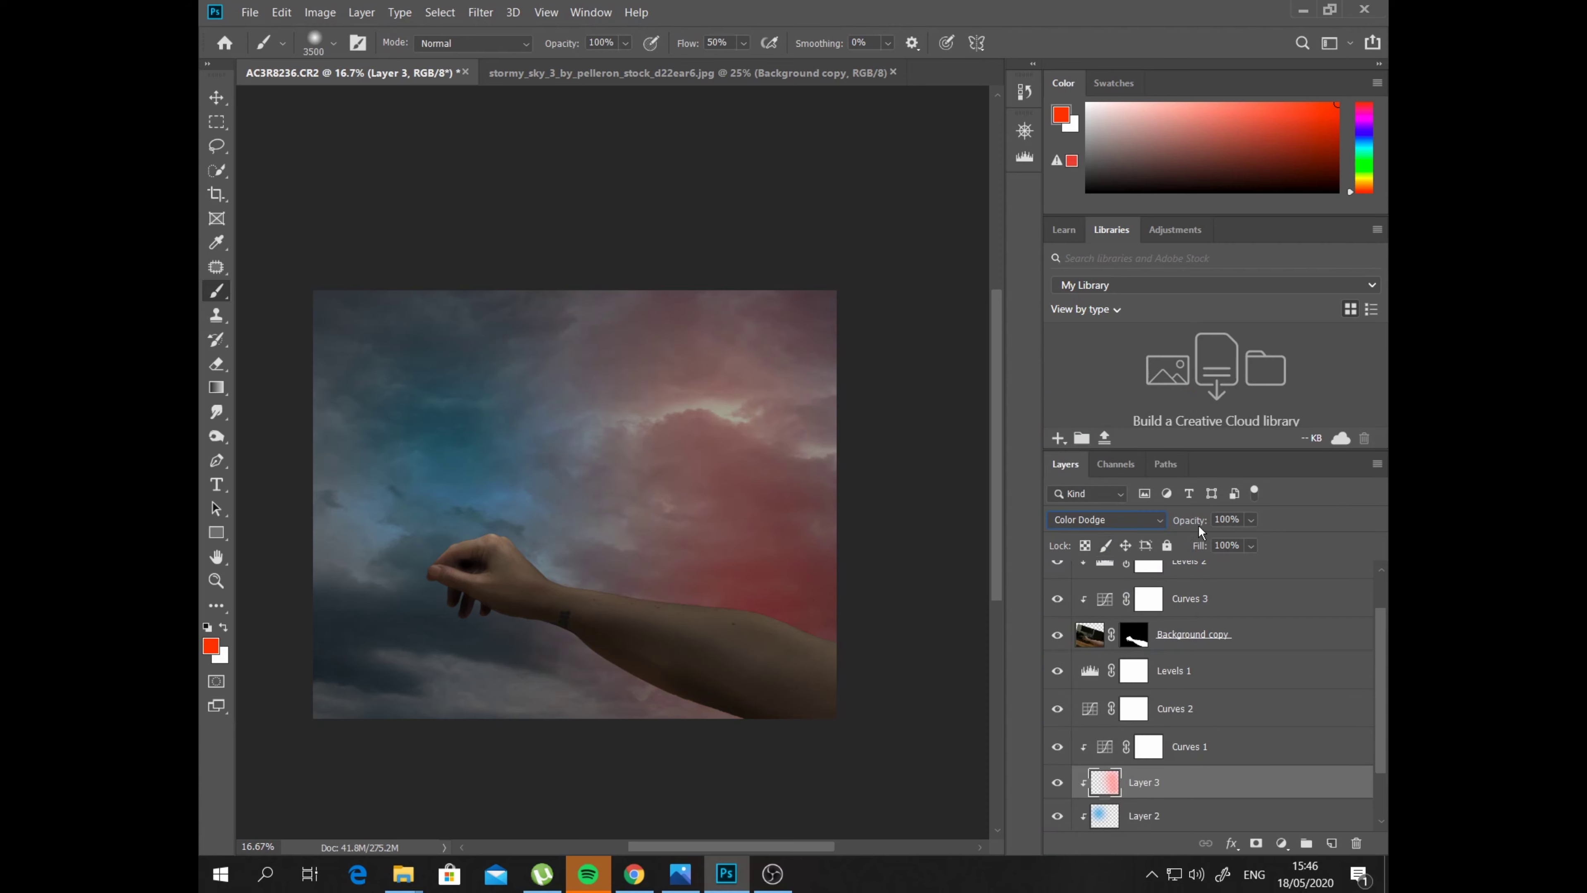
click(1151, 523)
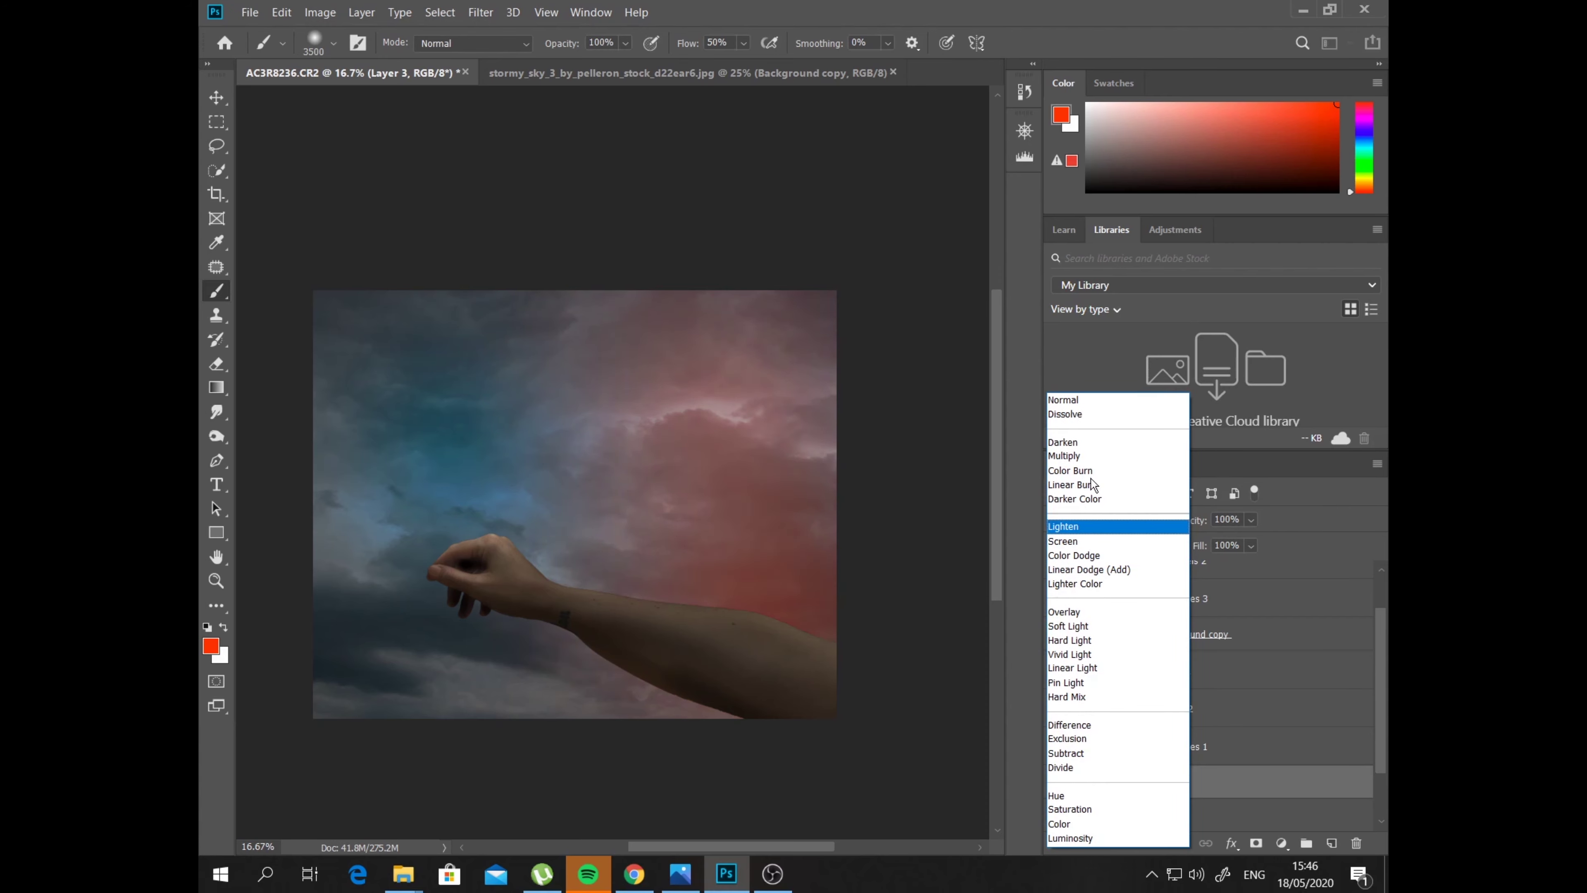
click(1077, 463)
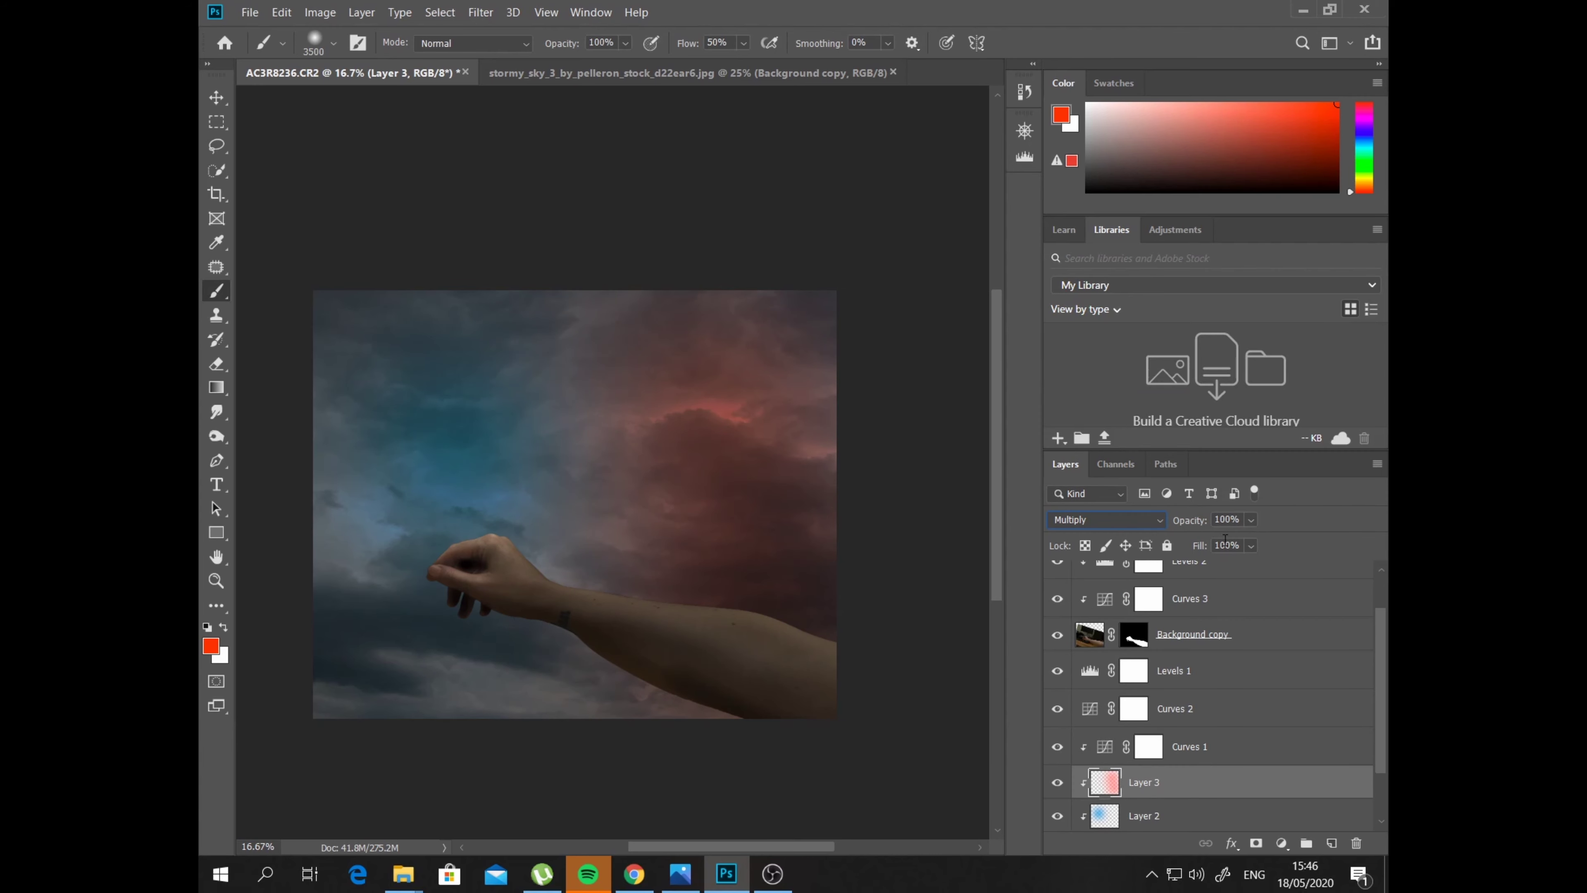
click(1251, 520)
click(1113, 816)
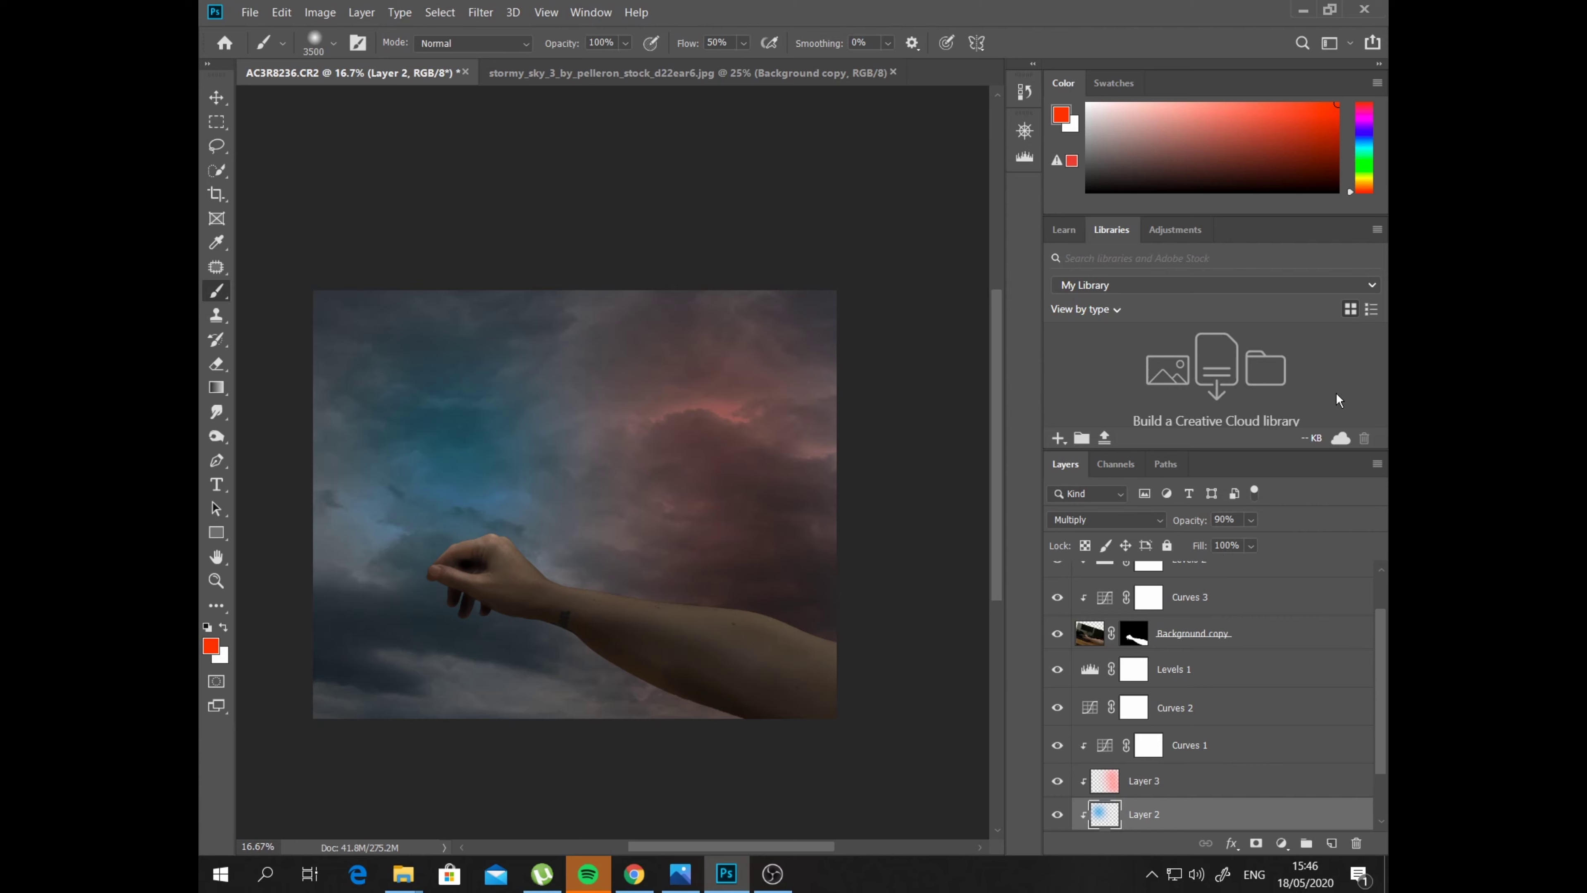
click(1179, 783)
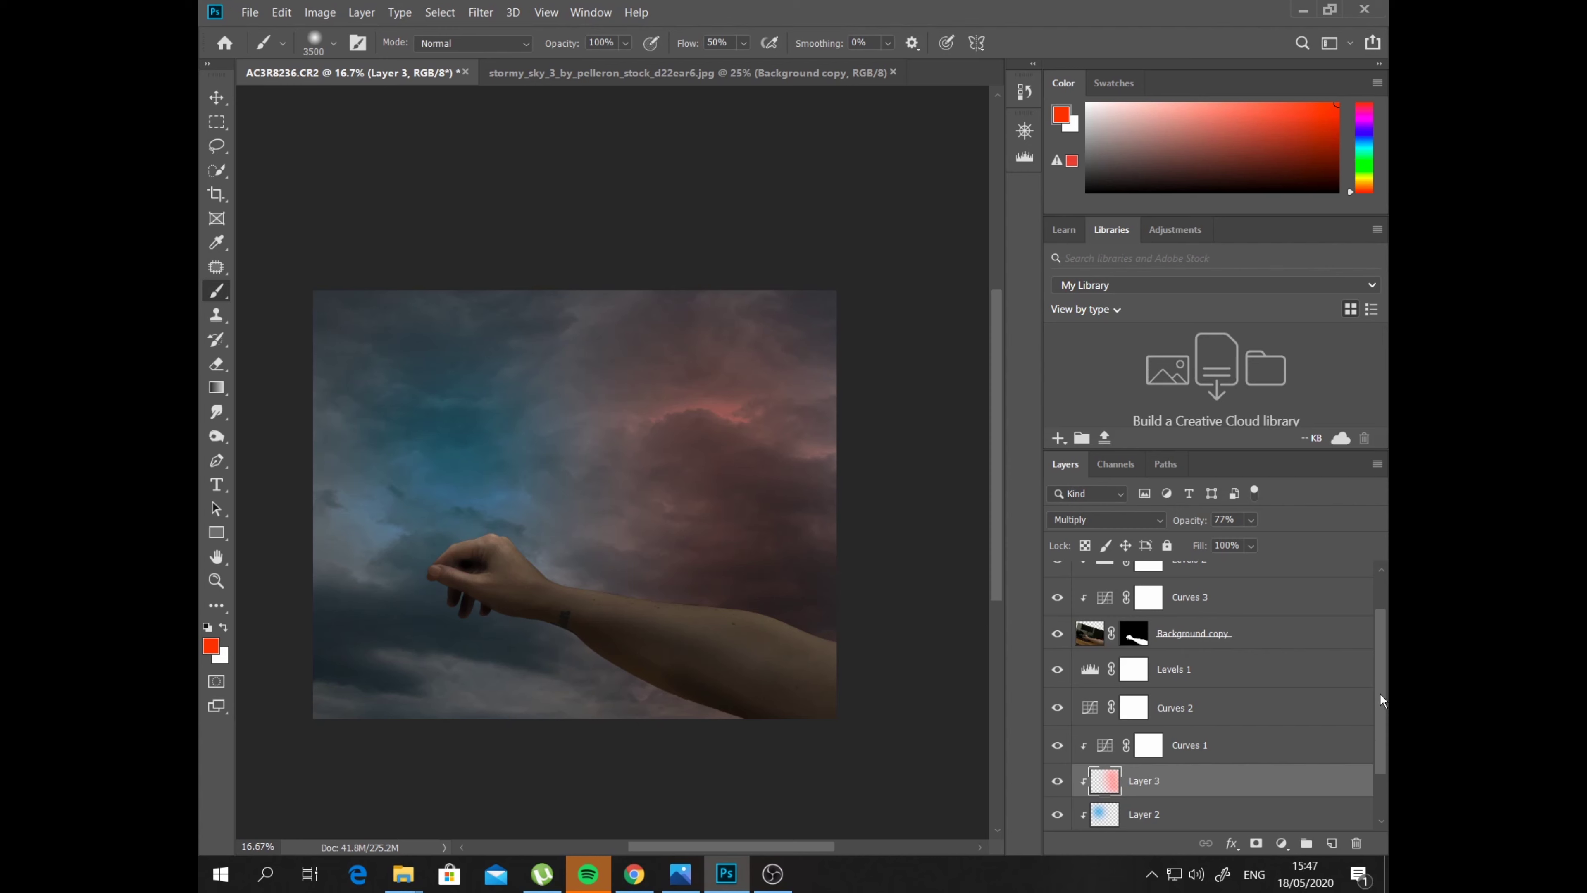
scroll(1381, 693, up, 2)
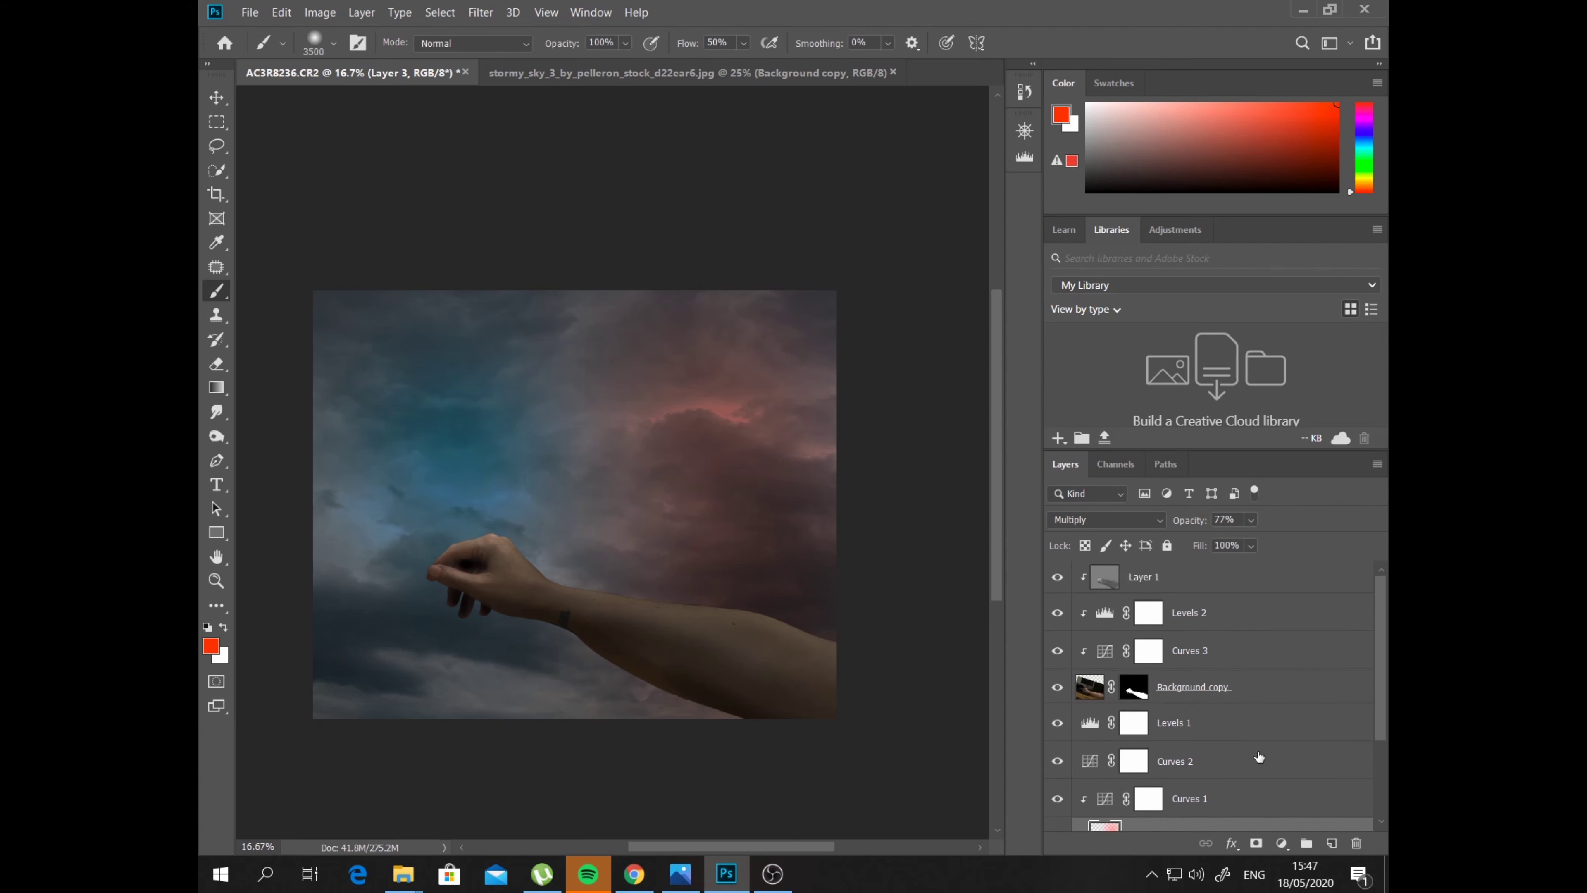
Add Layer 4 above Curves 3, paint red over the forearm, and blend it Overlay at 29%
click(1258, 691)
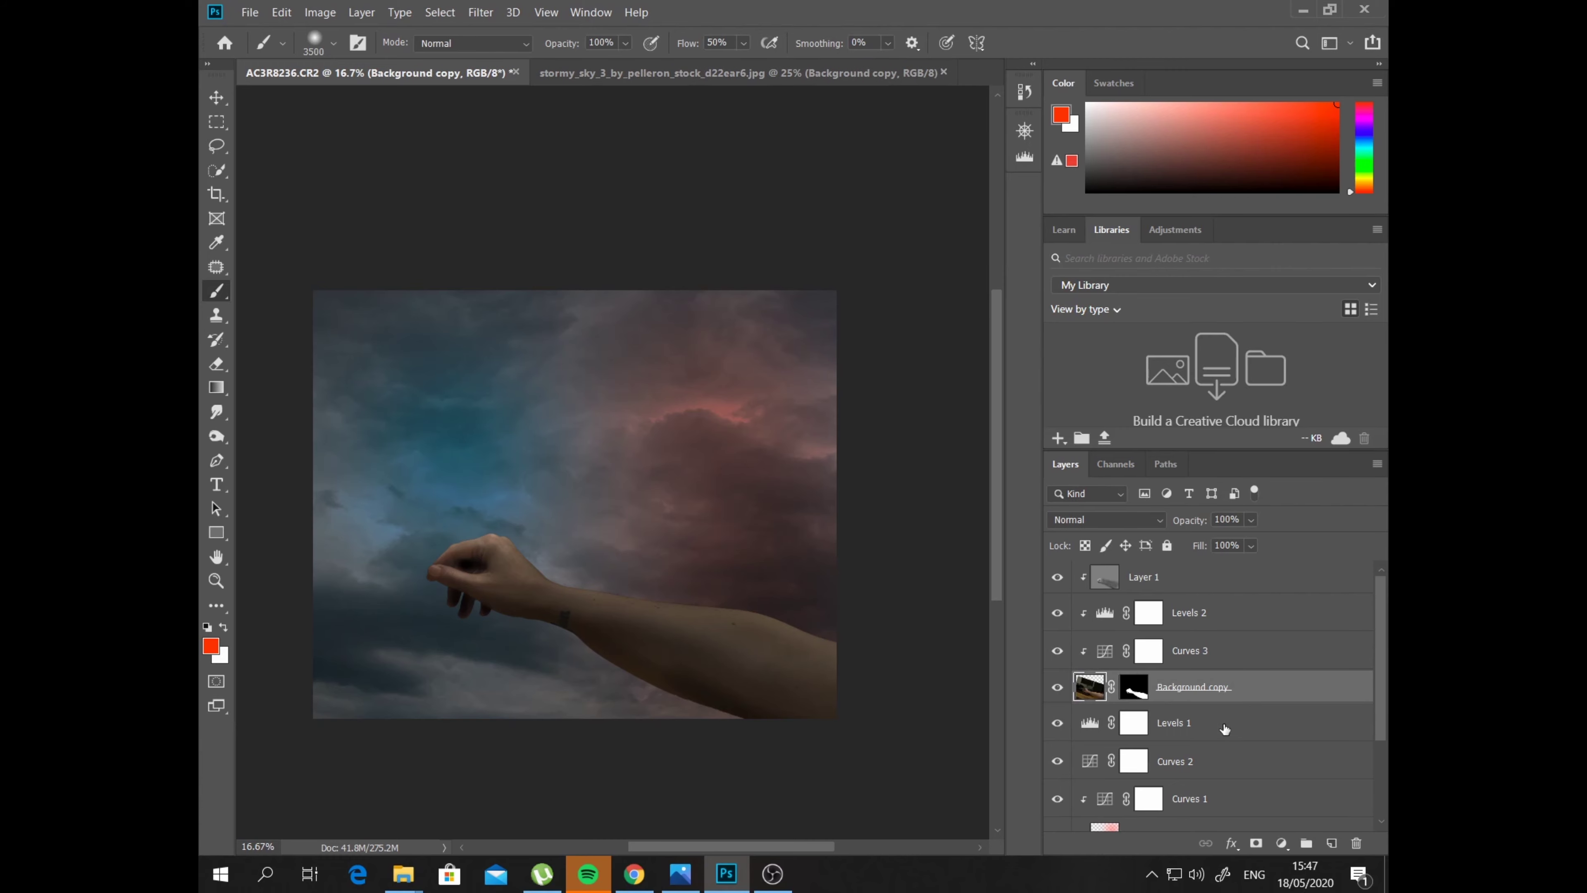
click(1241, 656)
click(1334, 843)
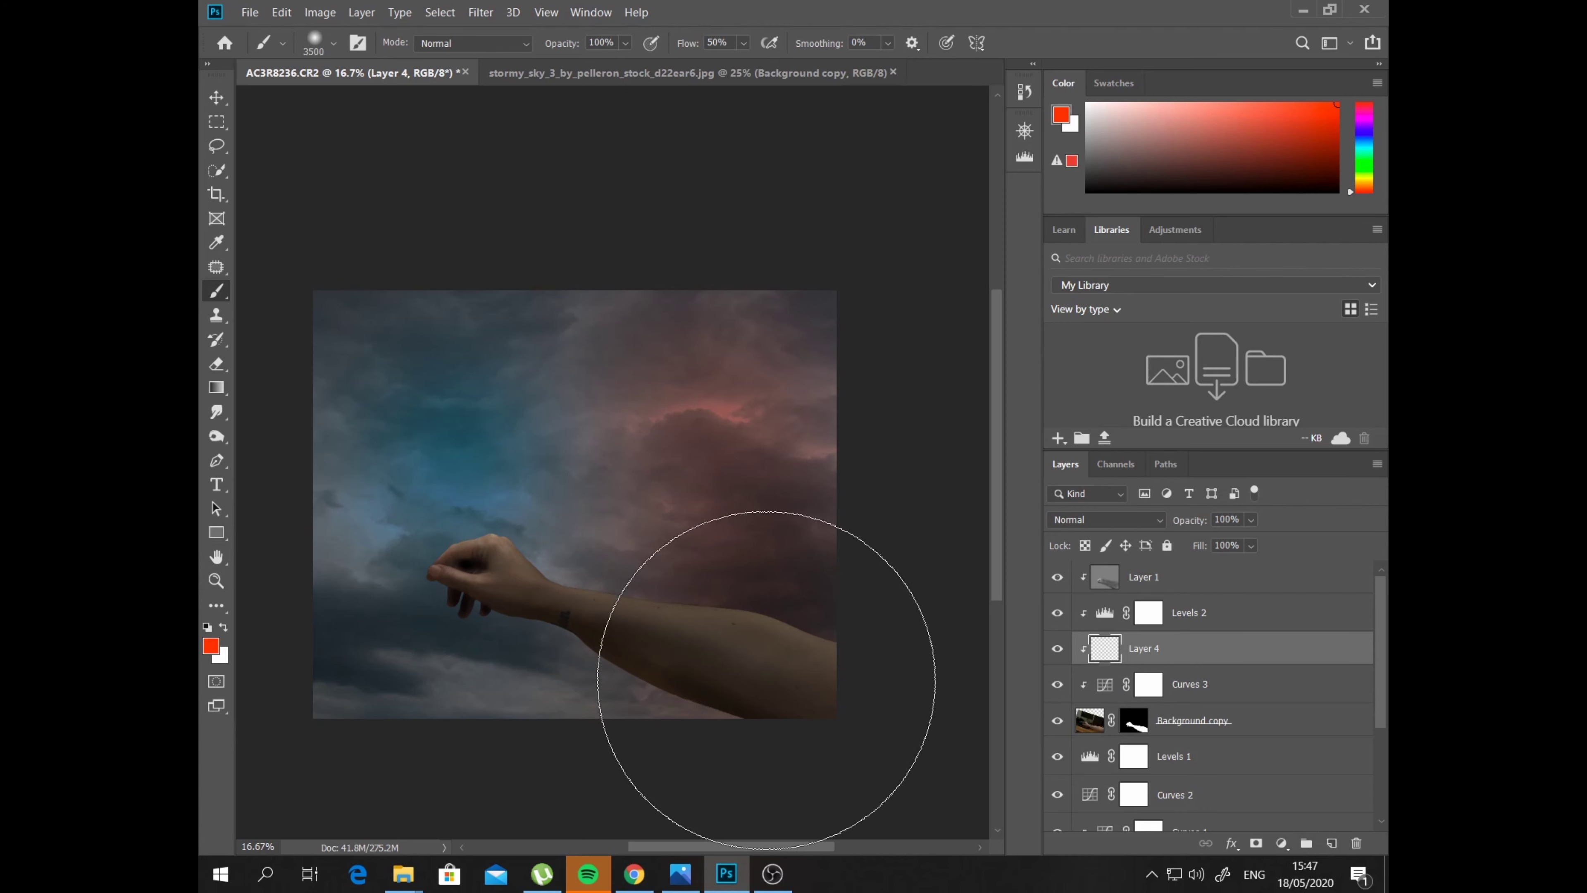
click(743, 678)
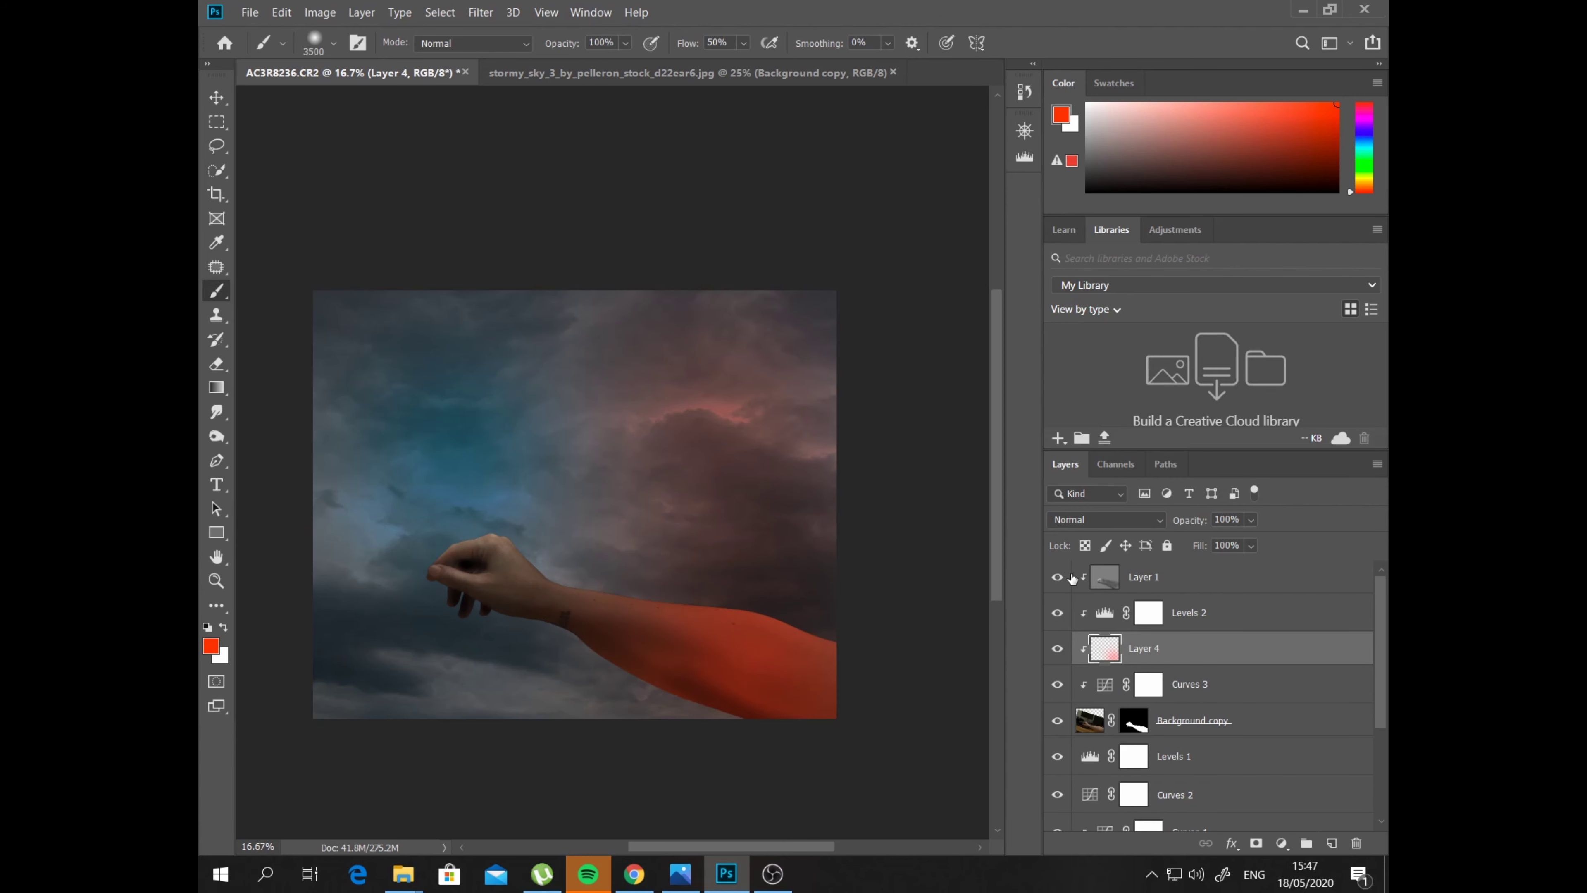
click(1157, 521)
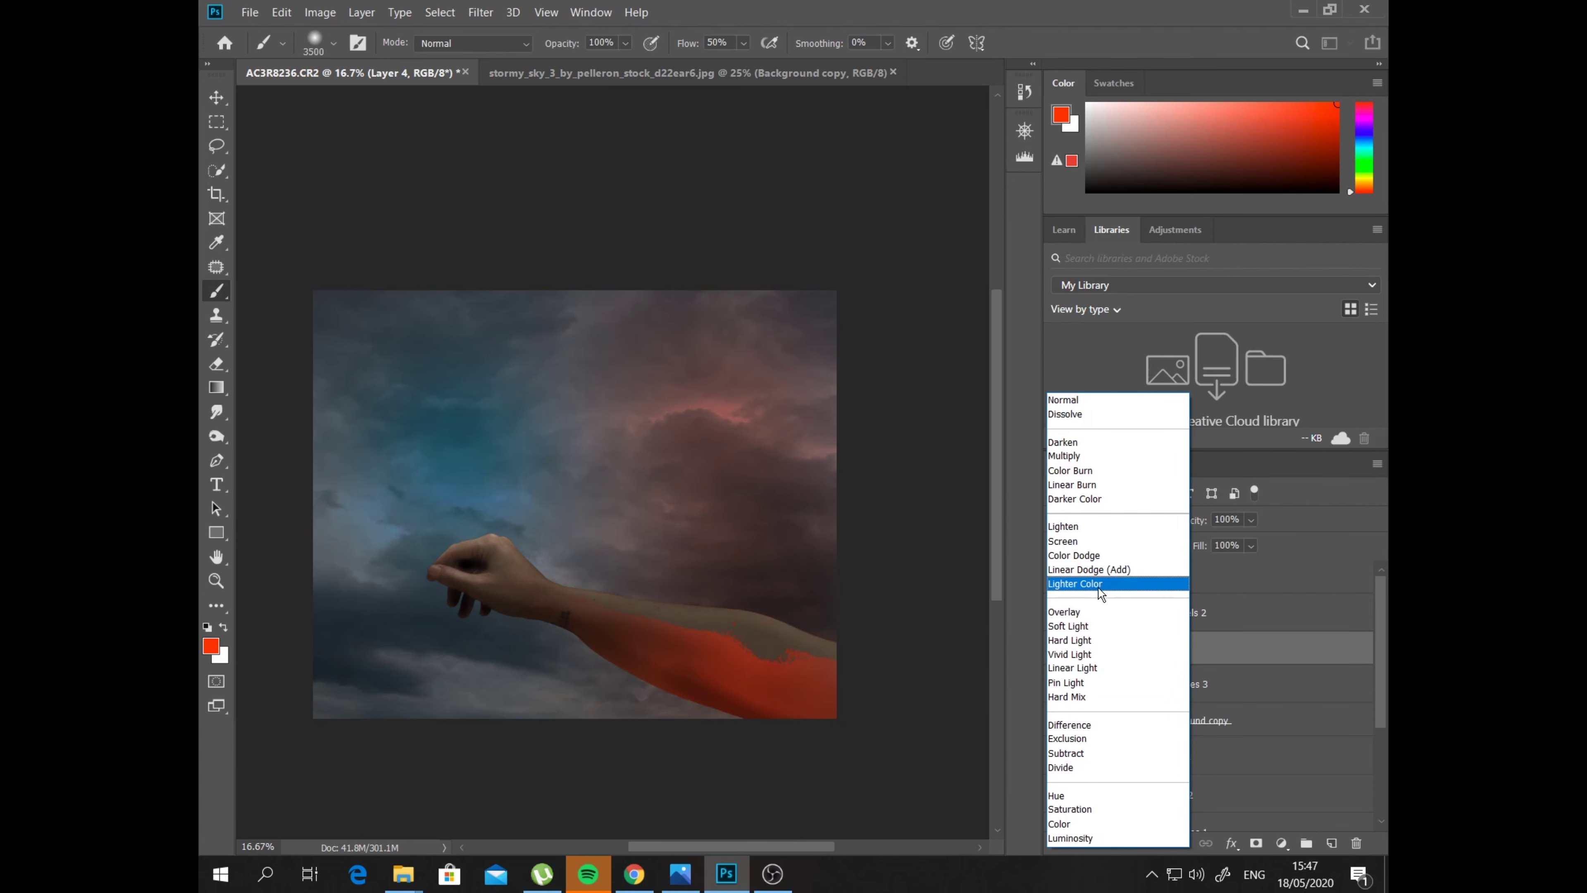
click(1093, 618)
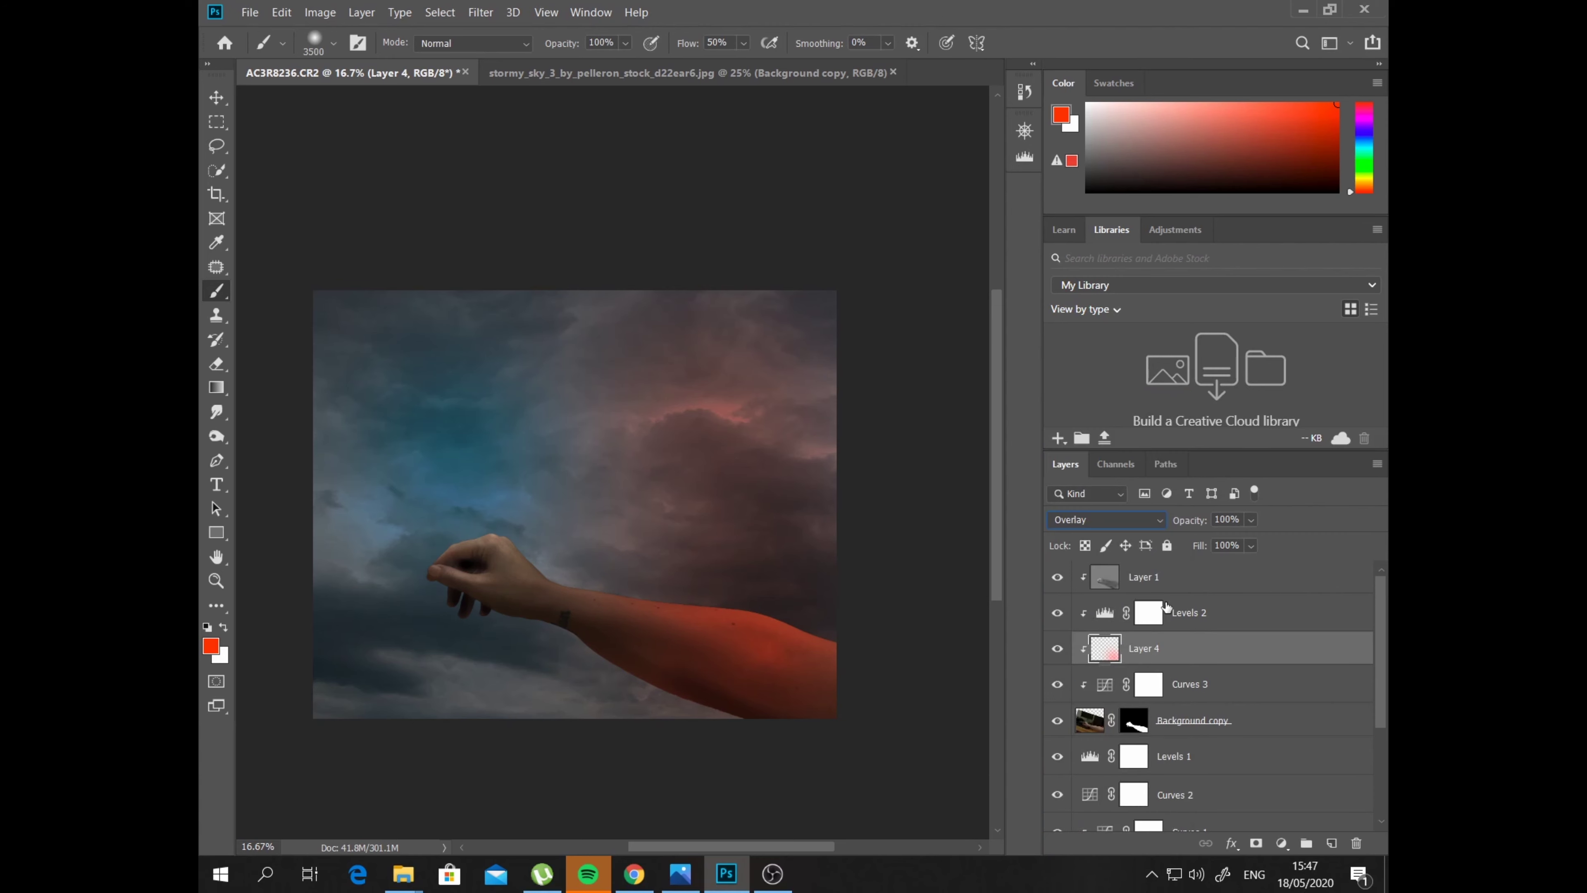
click(1251, 518)
Add Layer 5 and set the foreground colour to light blue #6fc7ff
click(1332, 843)
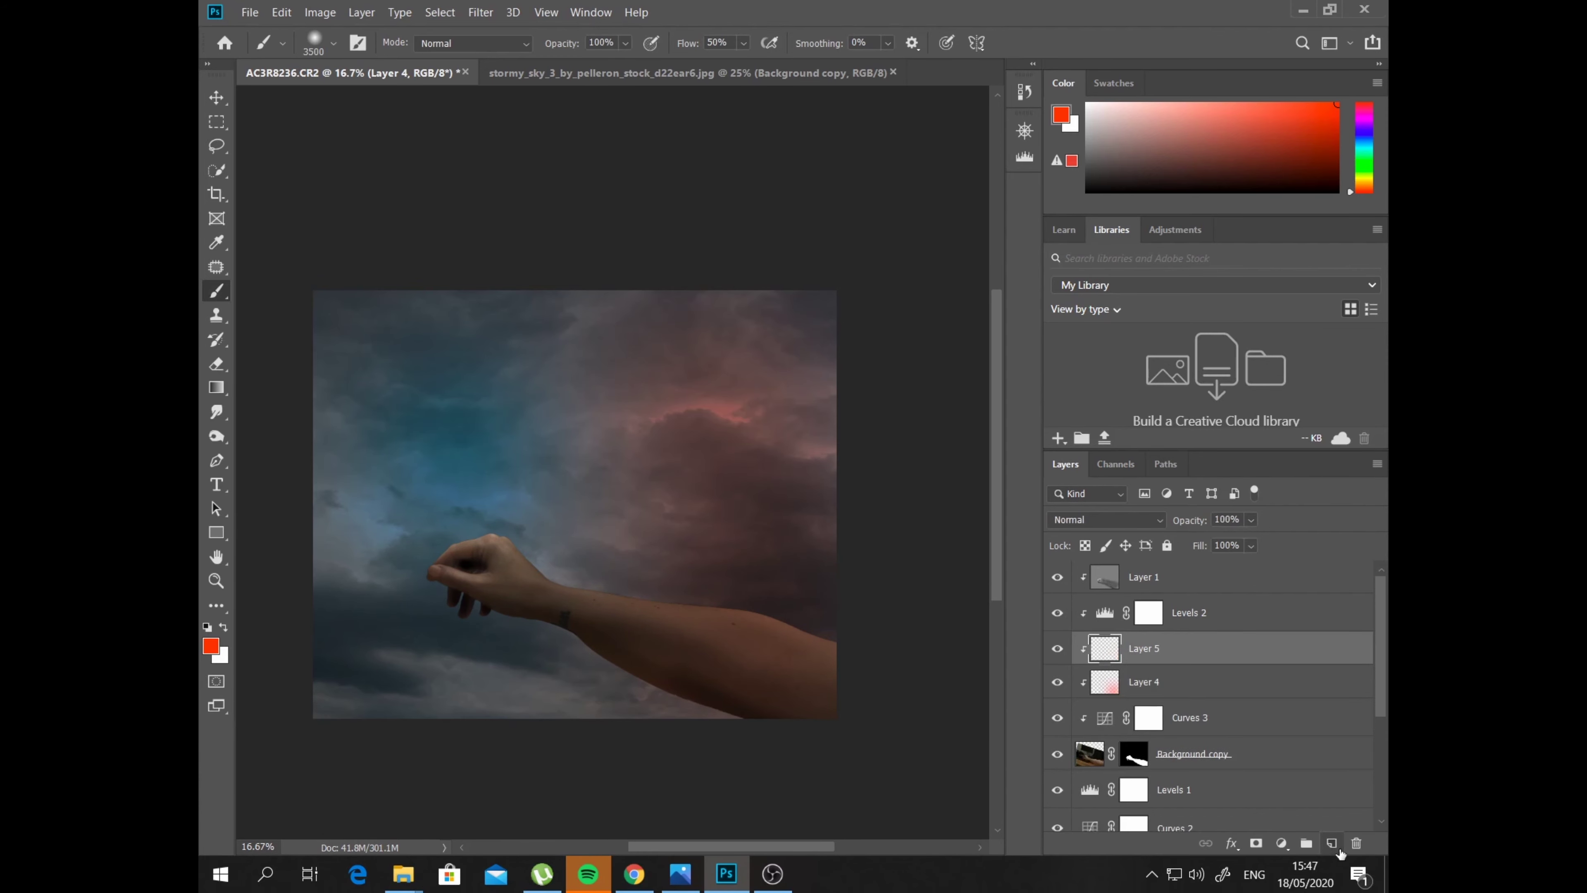
click(212, 646)
click(472, 465)
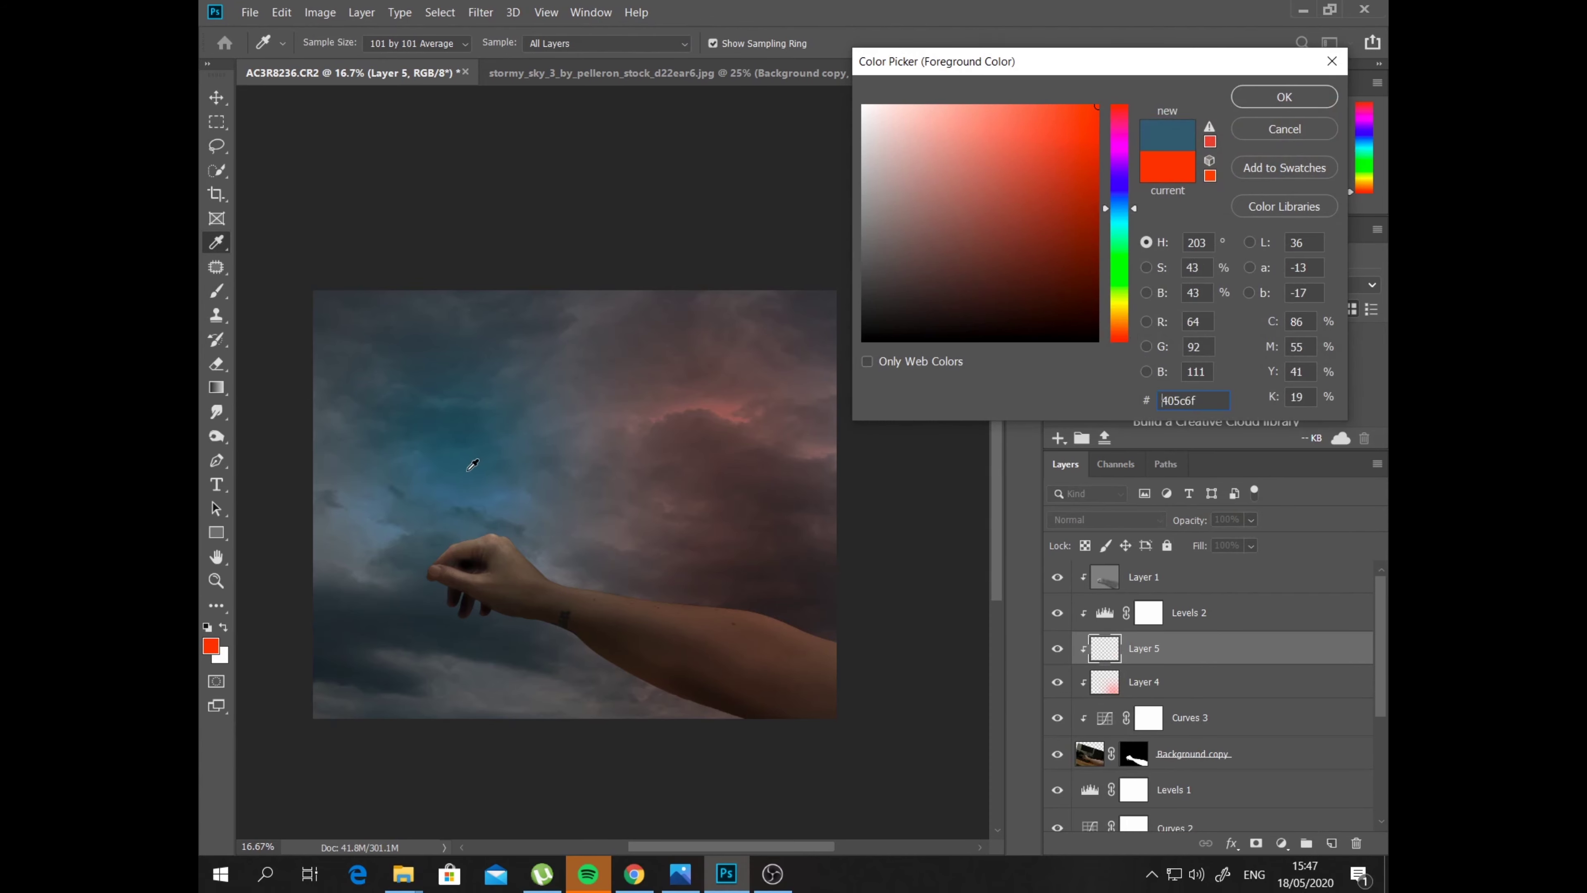
drag(1012, 166, 996, 93)
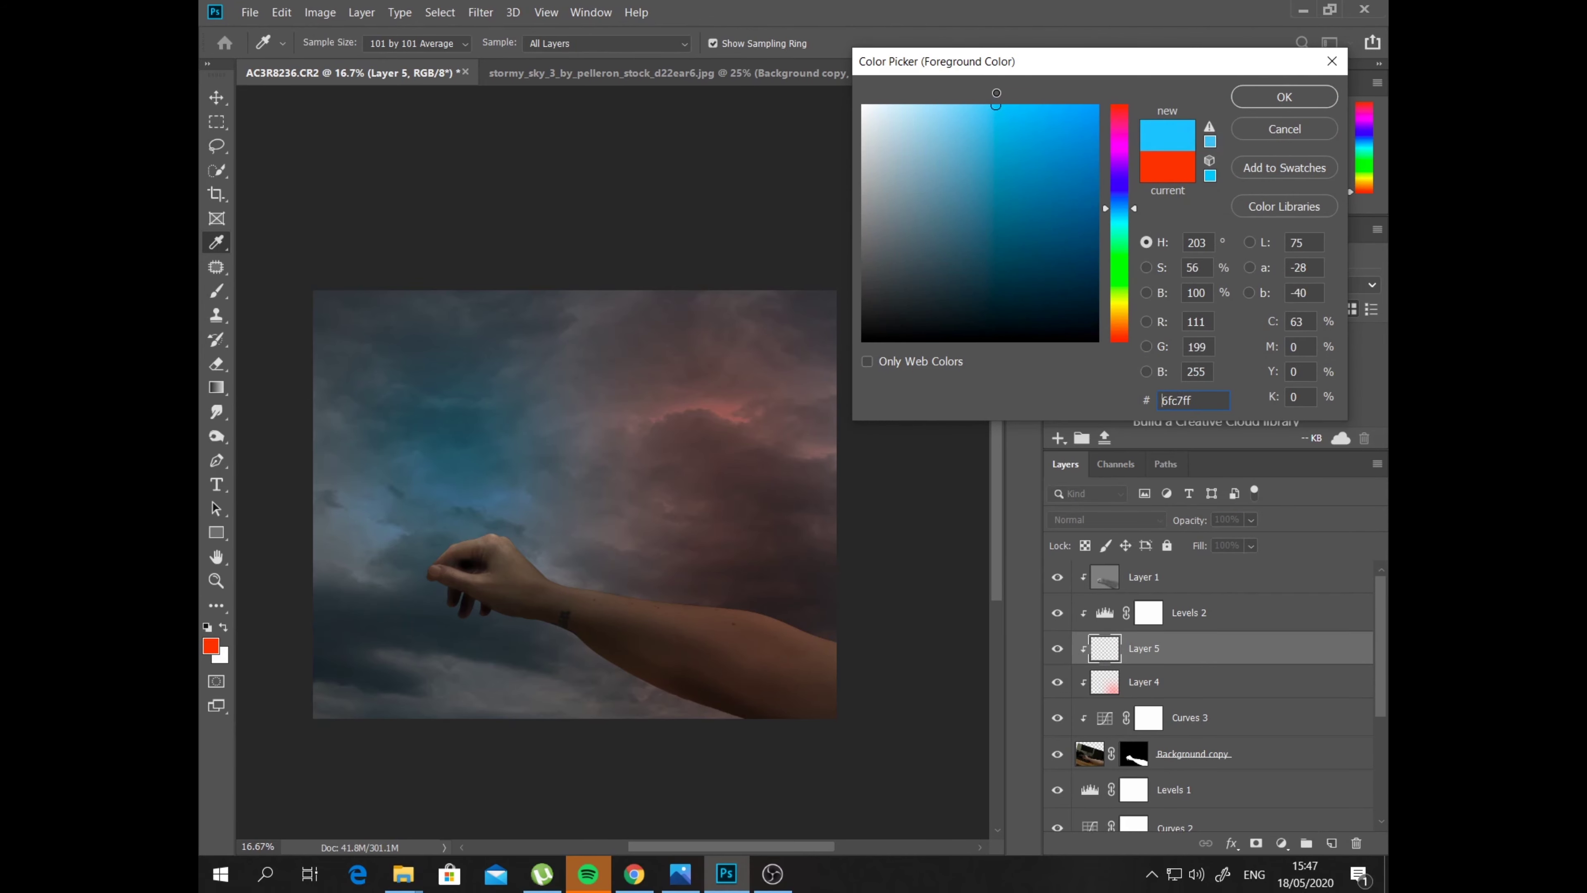
click(1285, 96)
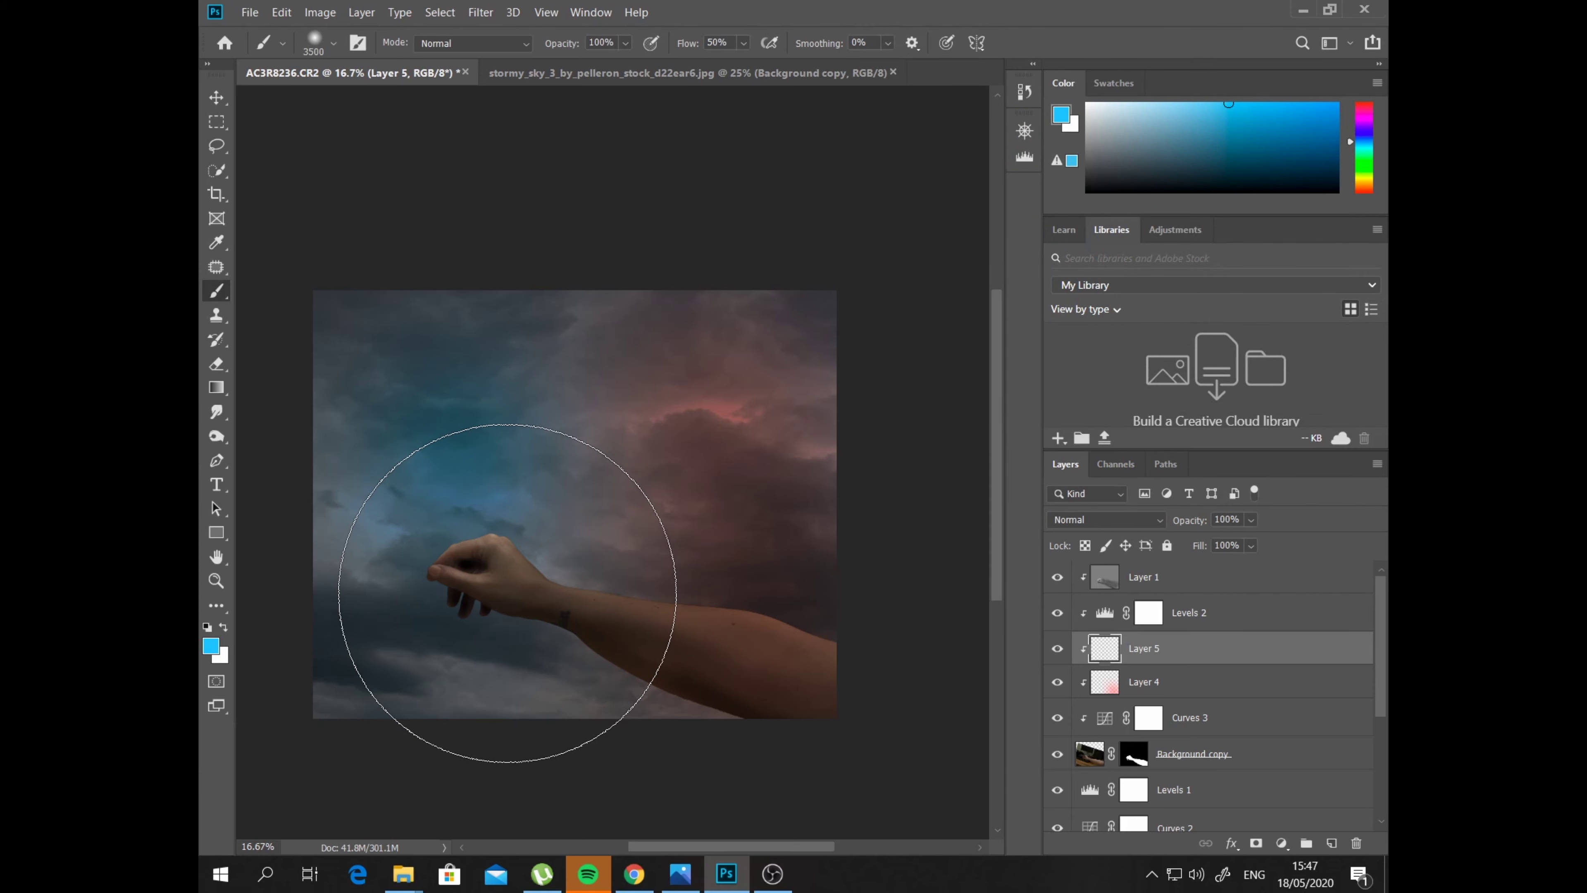
Paint blue over the hand and forearm, blended in Overlay at 67% opacity
click(507, 593)
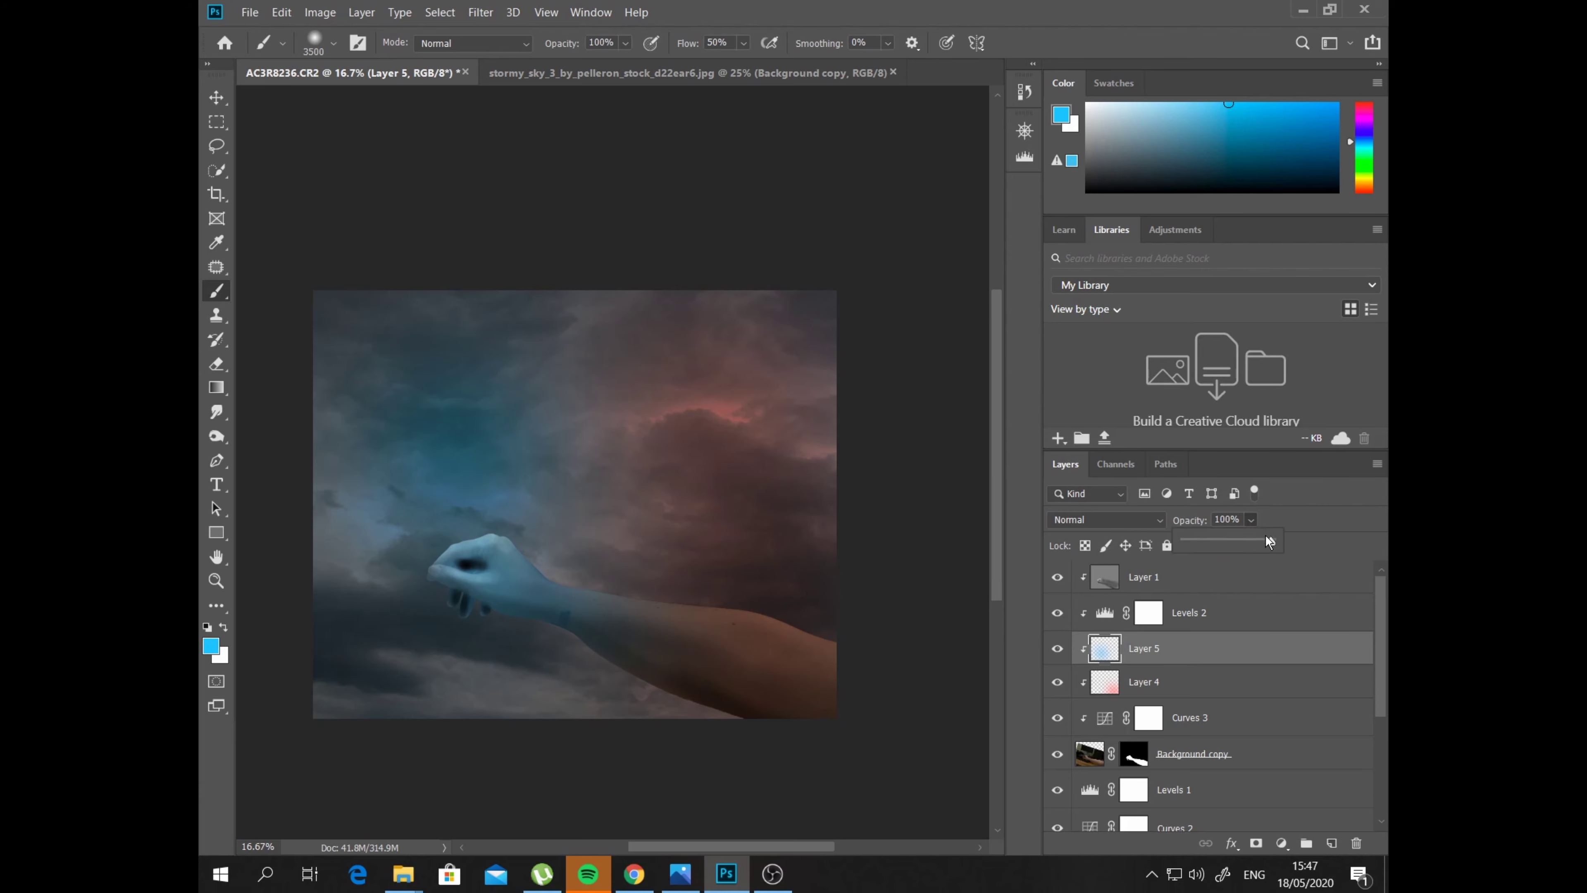
click(1156, 520)
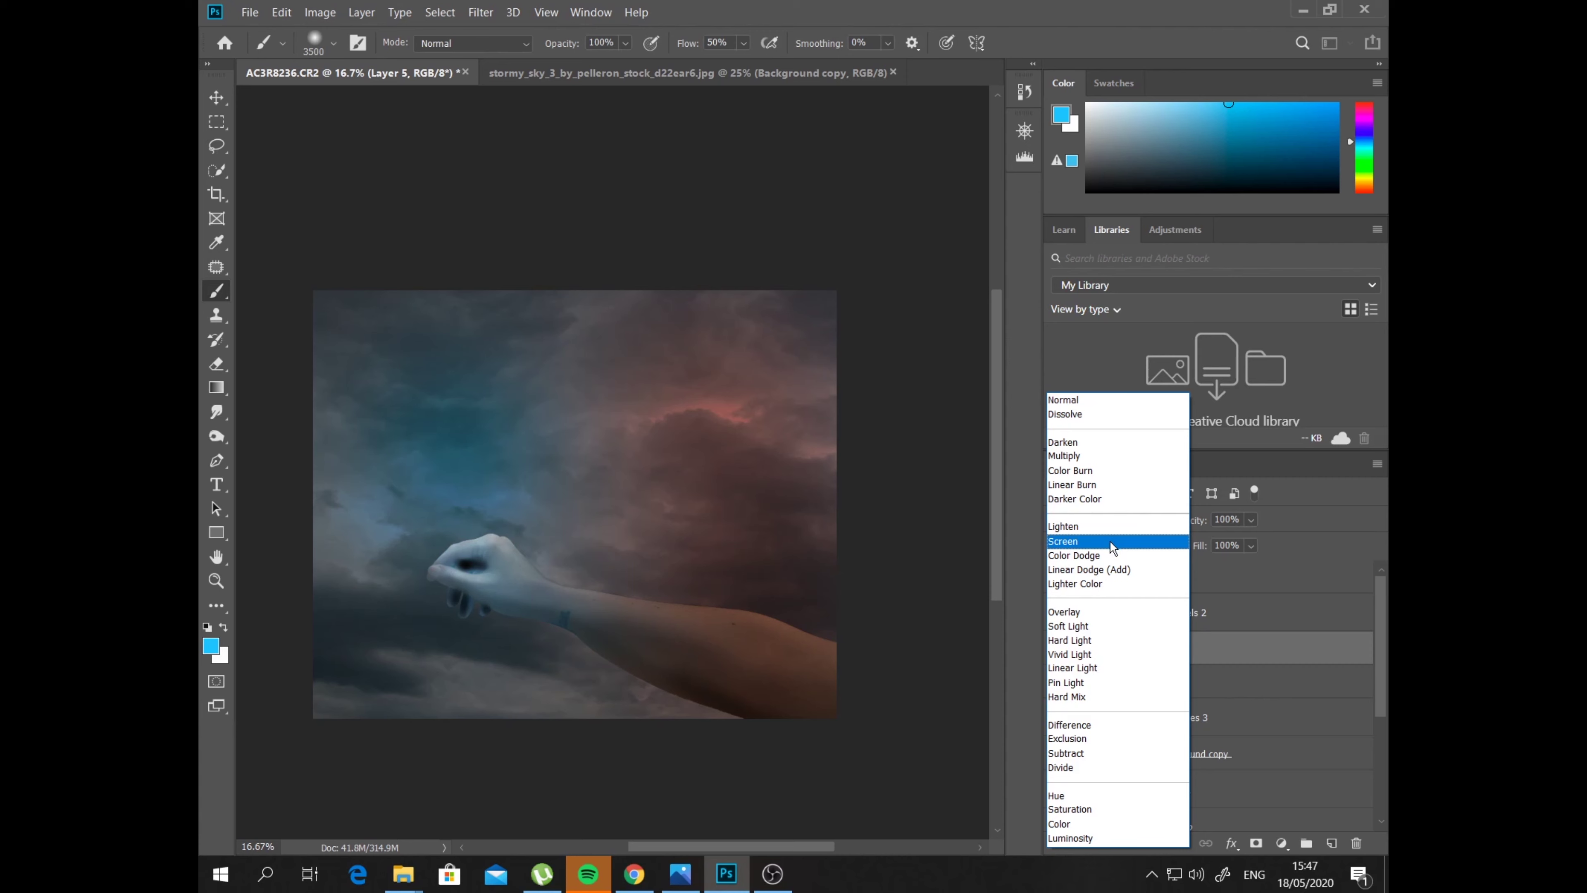
click(1090, 617)
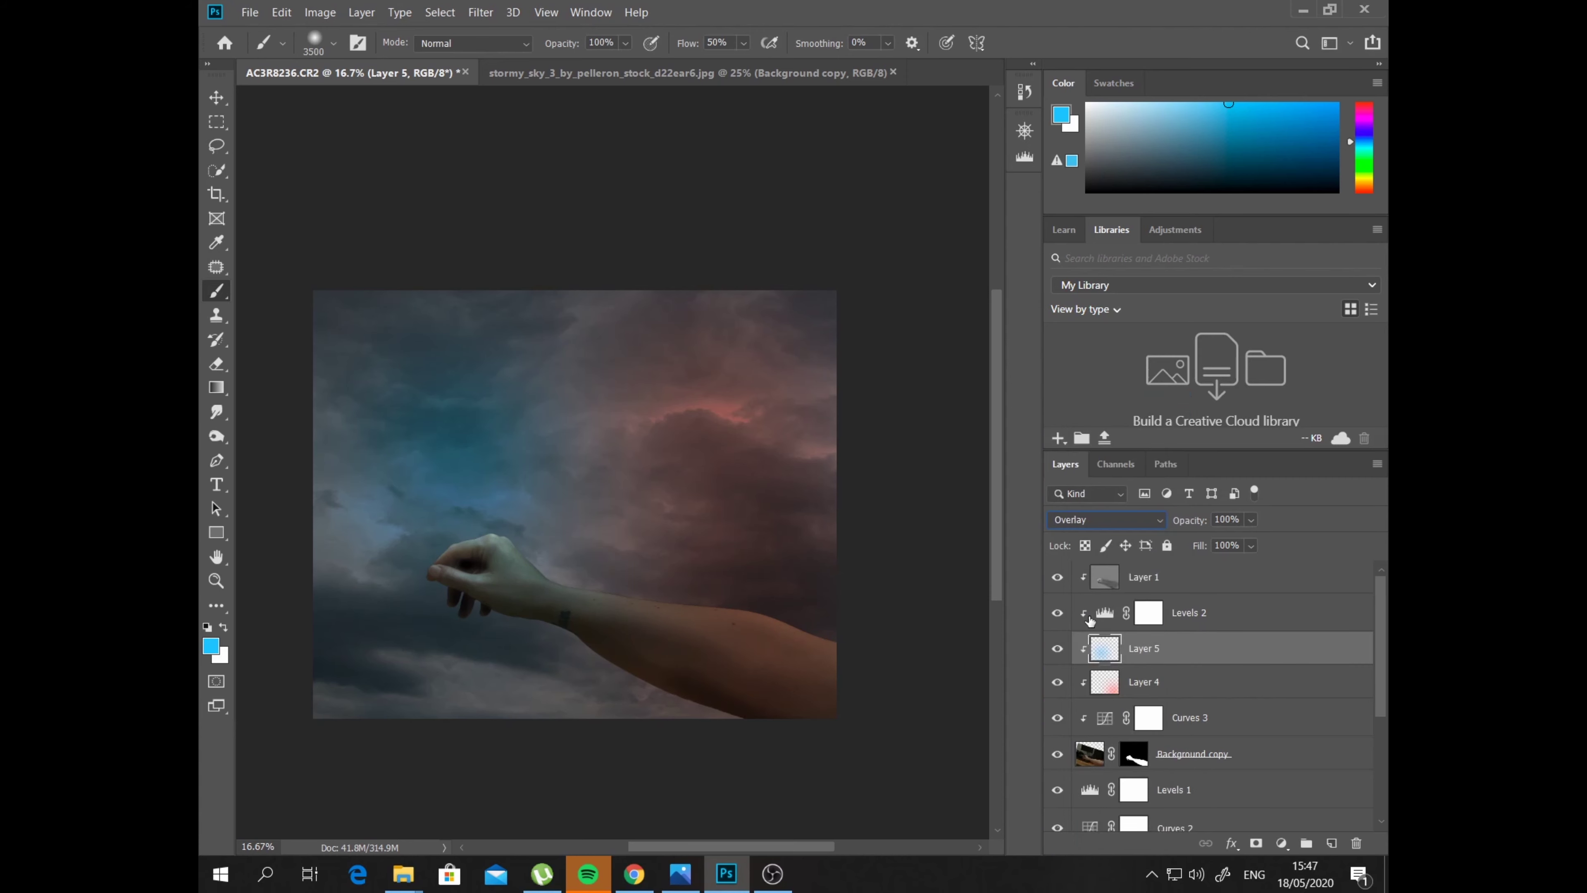
click(1251, 519)
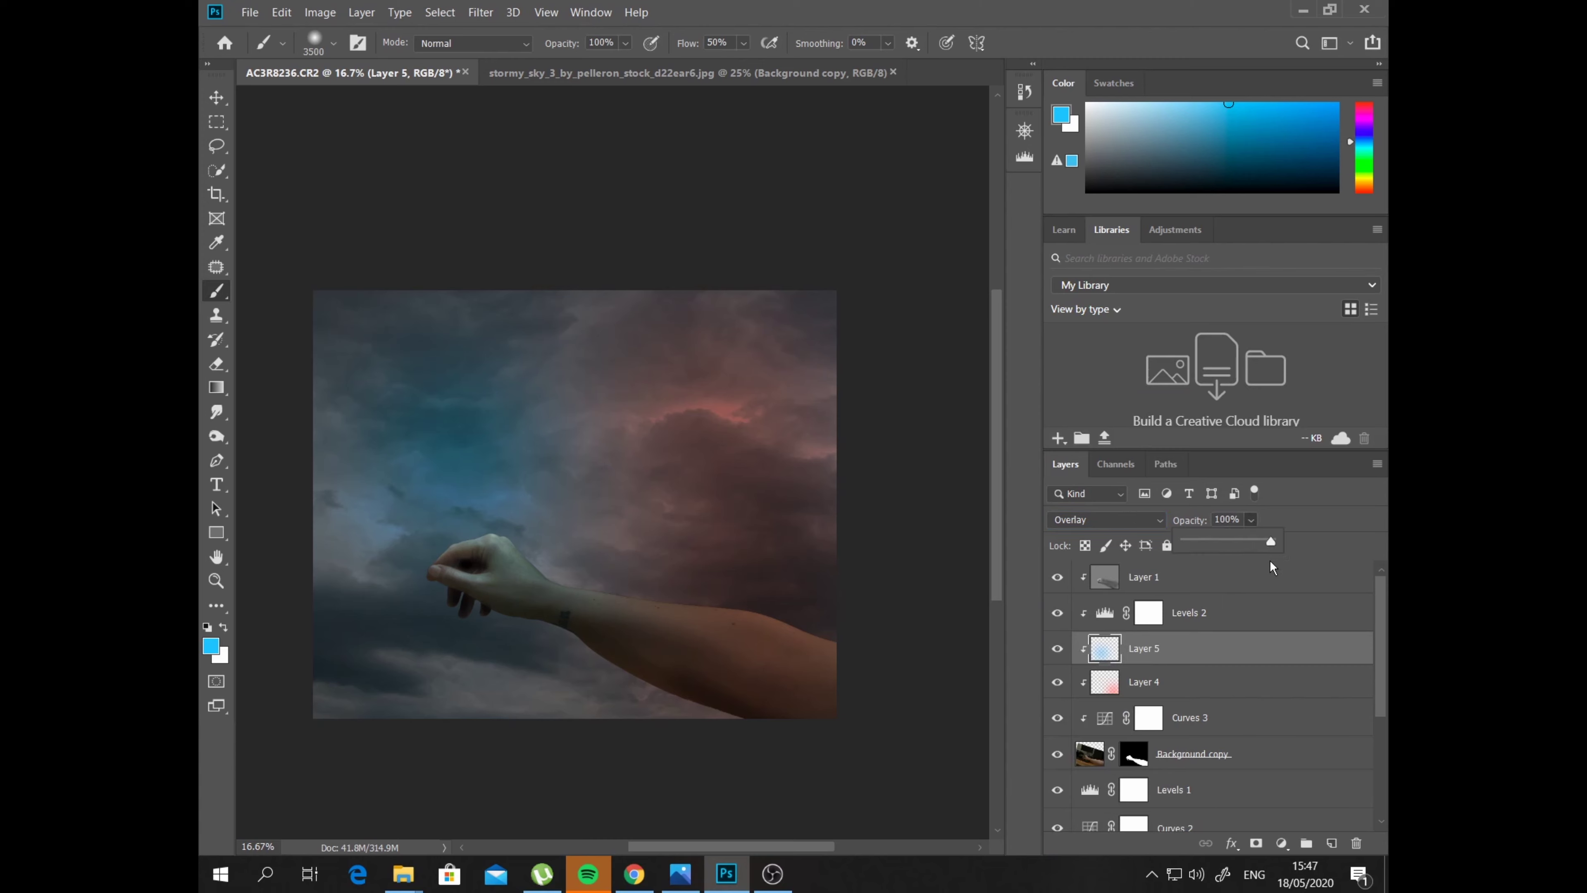
click(1260, 540)
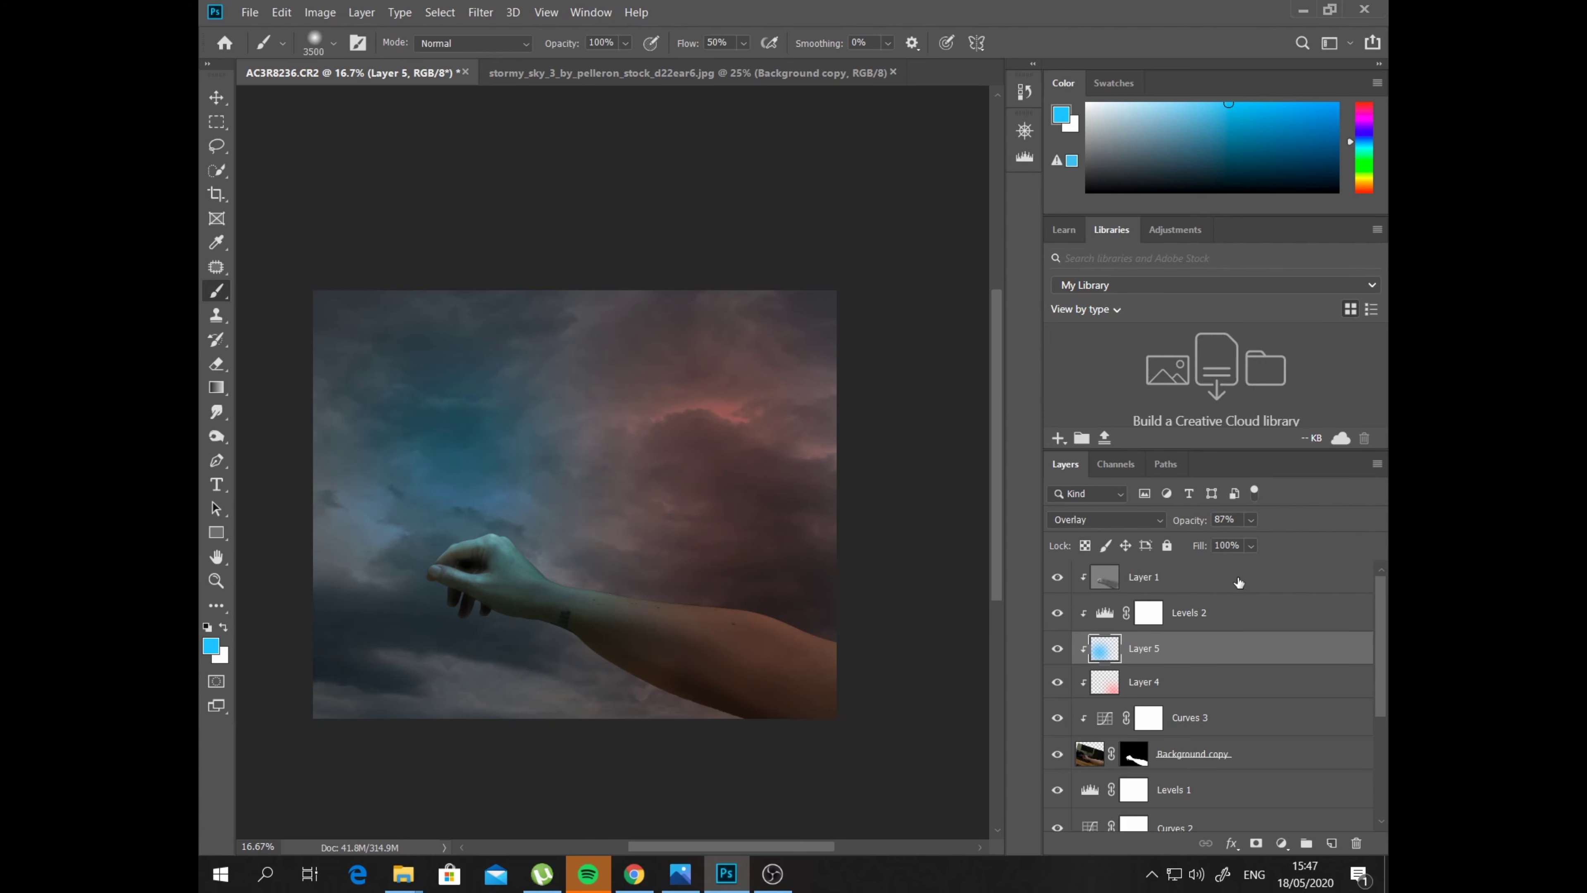
click(1252, 520)
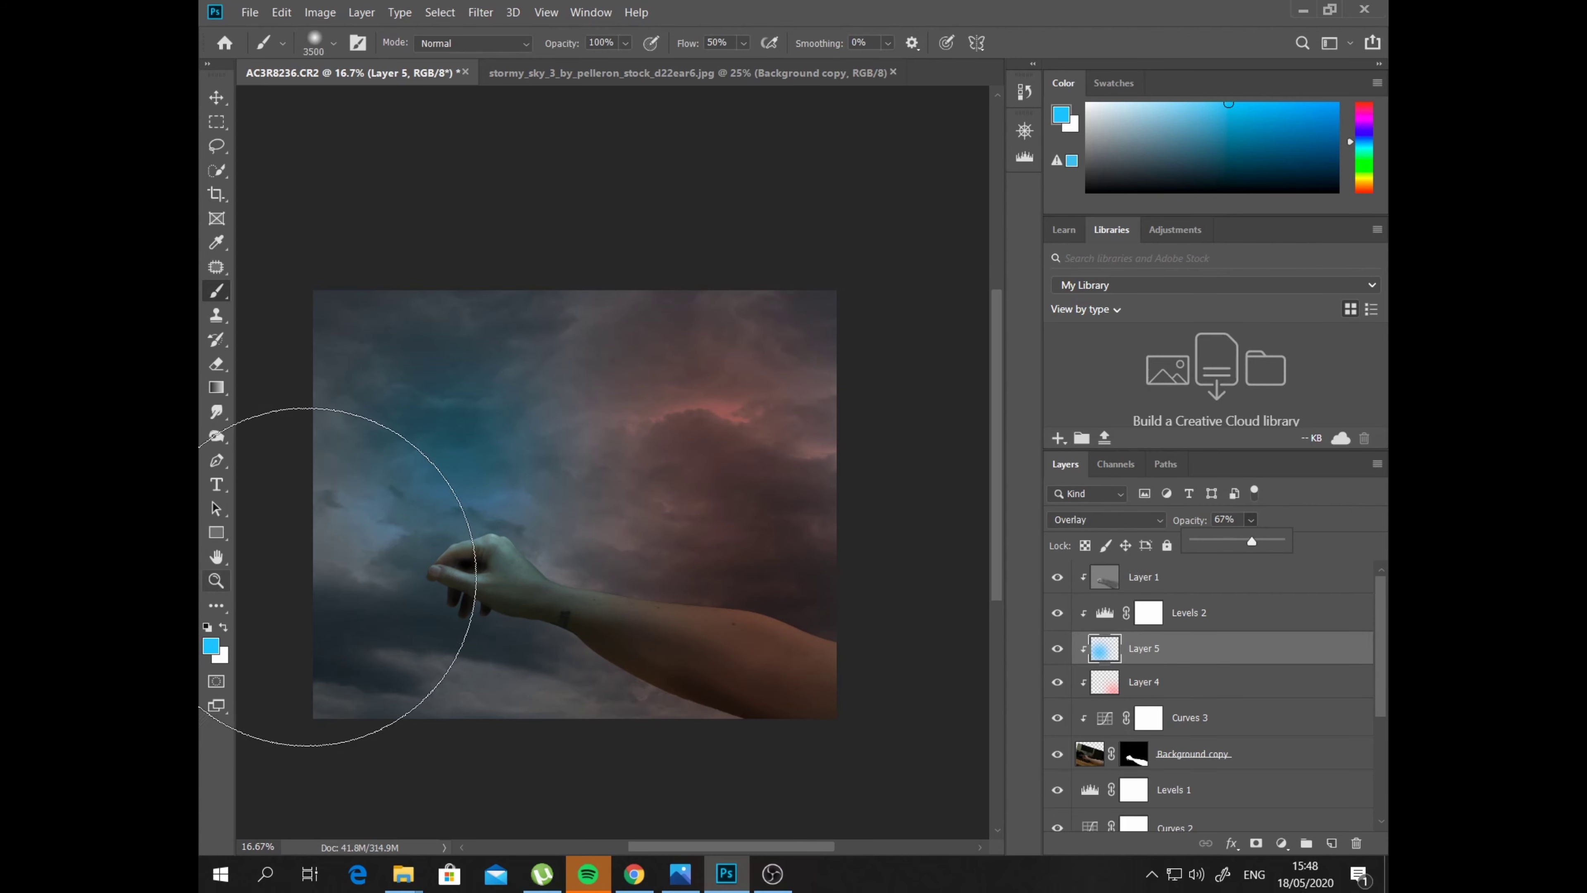
click(354, 580)
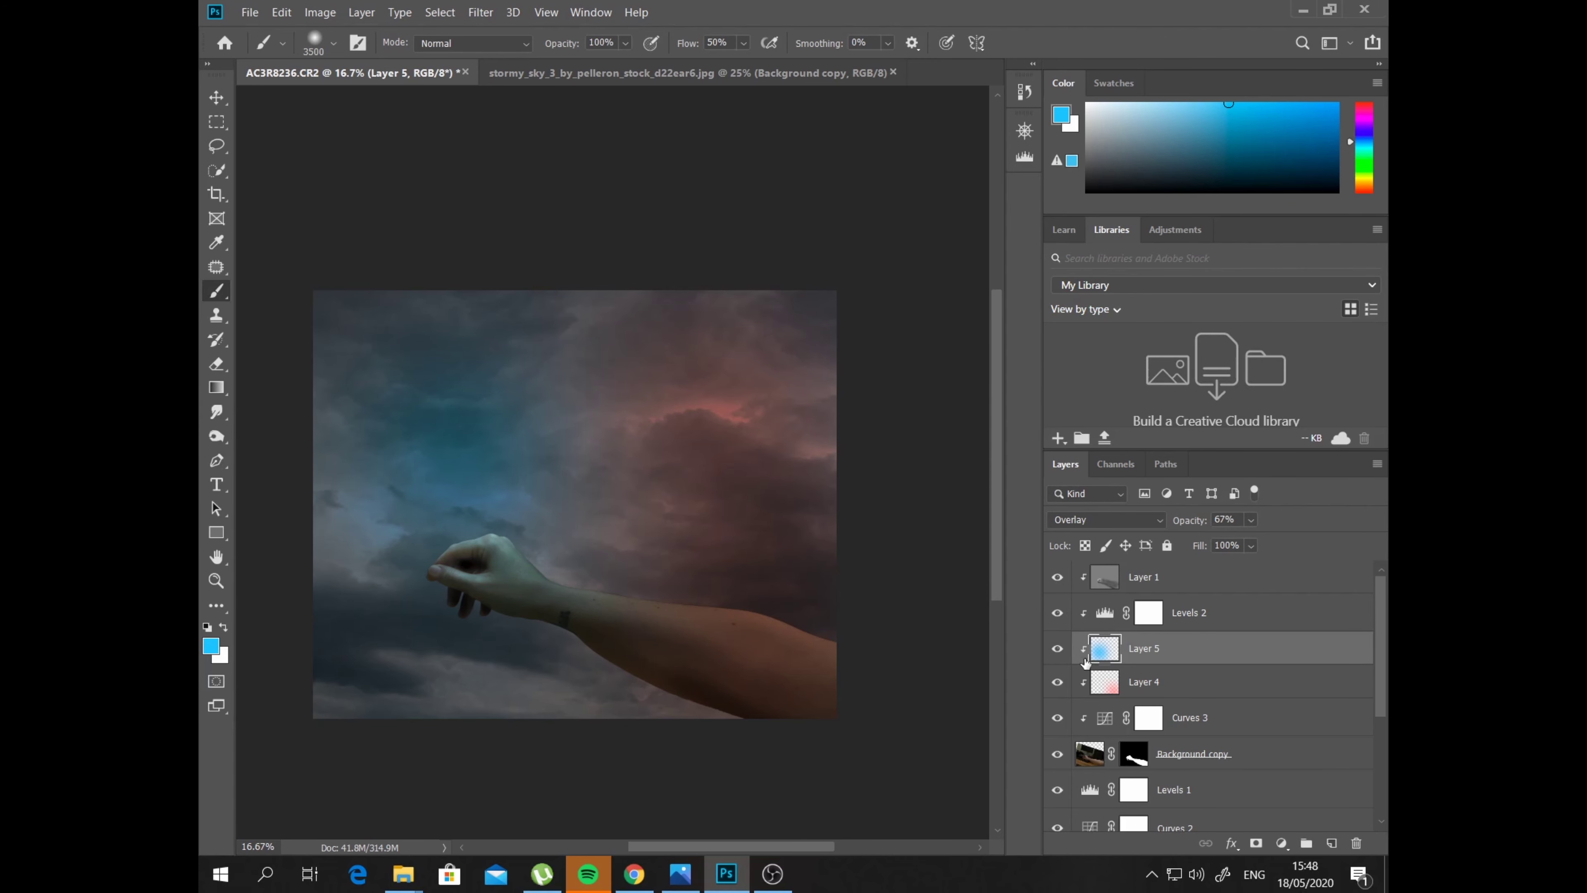
Set the foreground colour to a deeper blue, #4baae6
double_click(1099, 653)
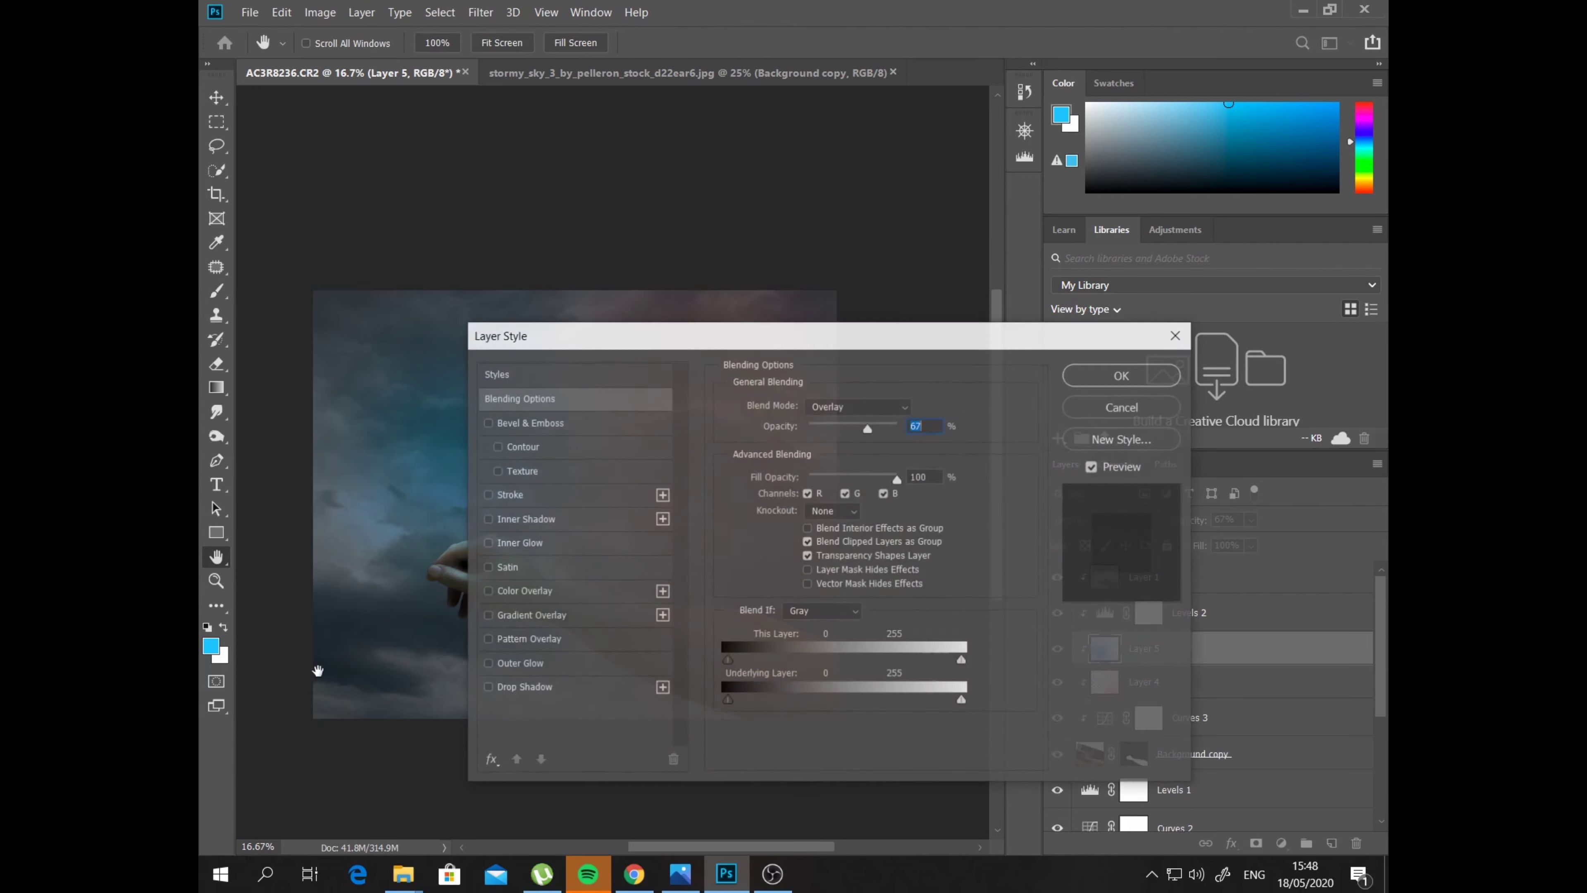
click(1125, 407)
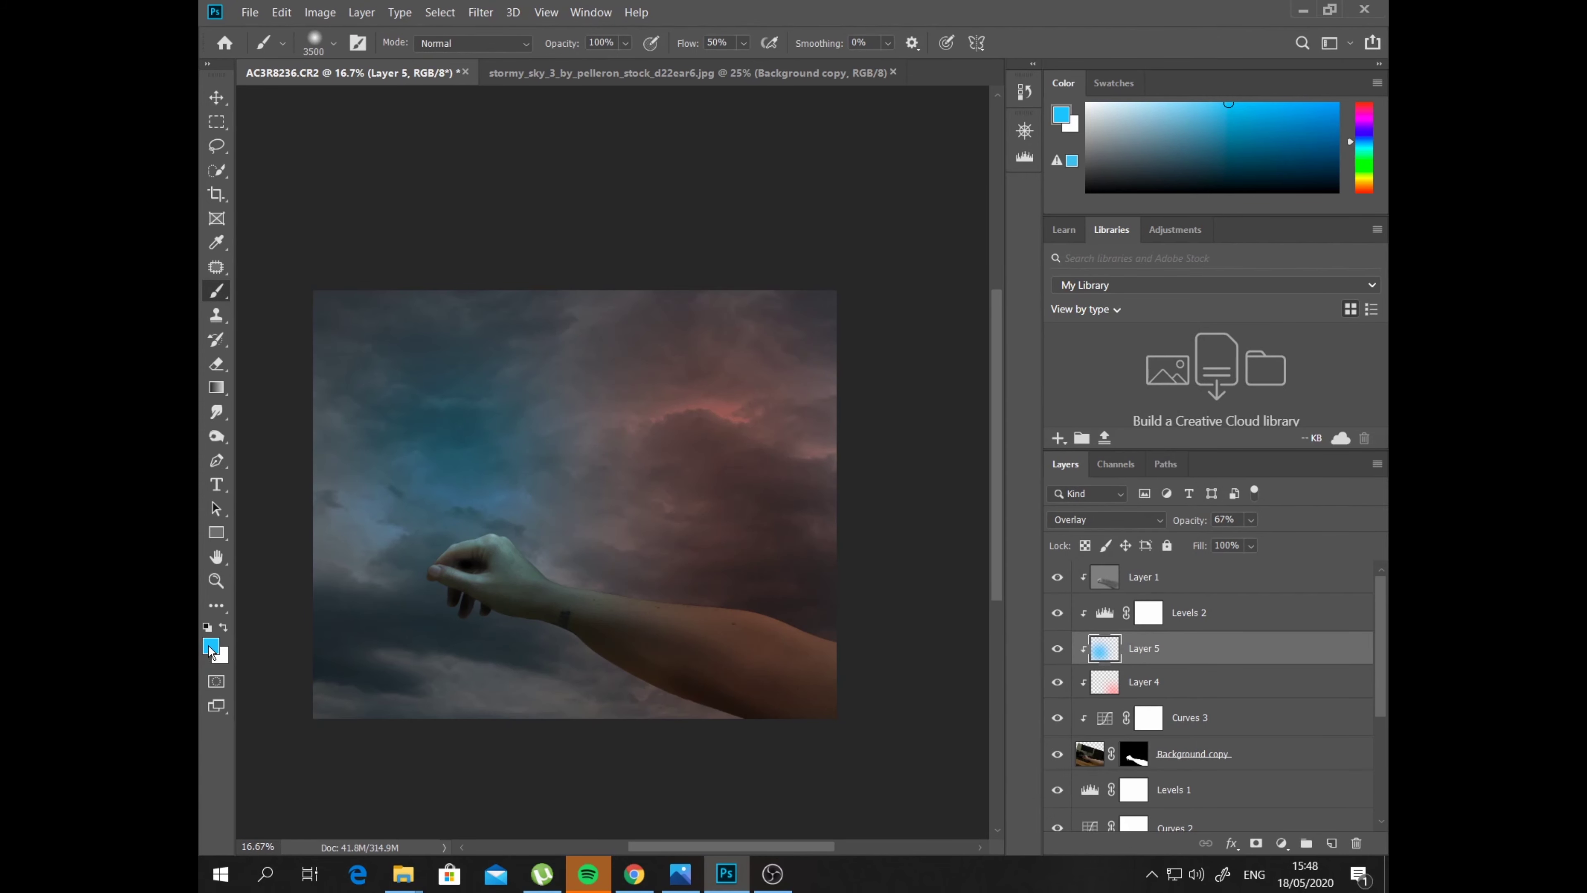
click(211, 646)
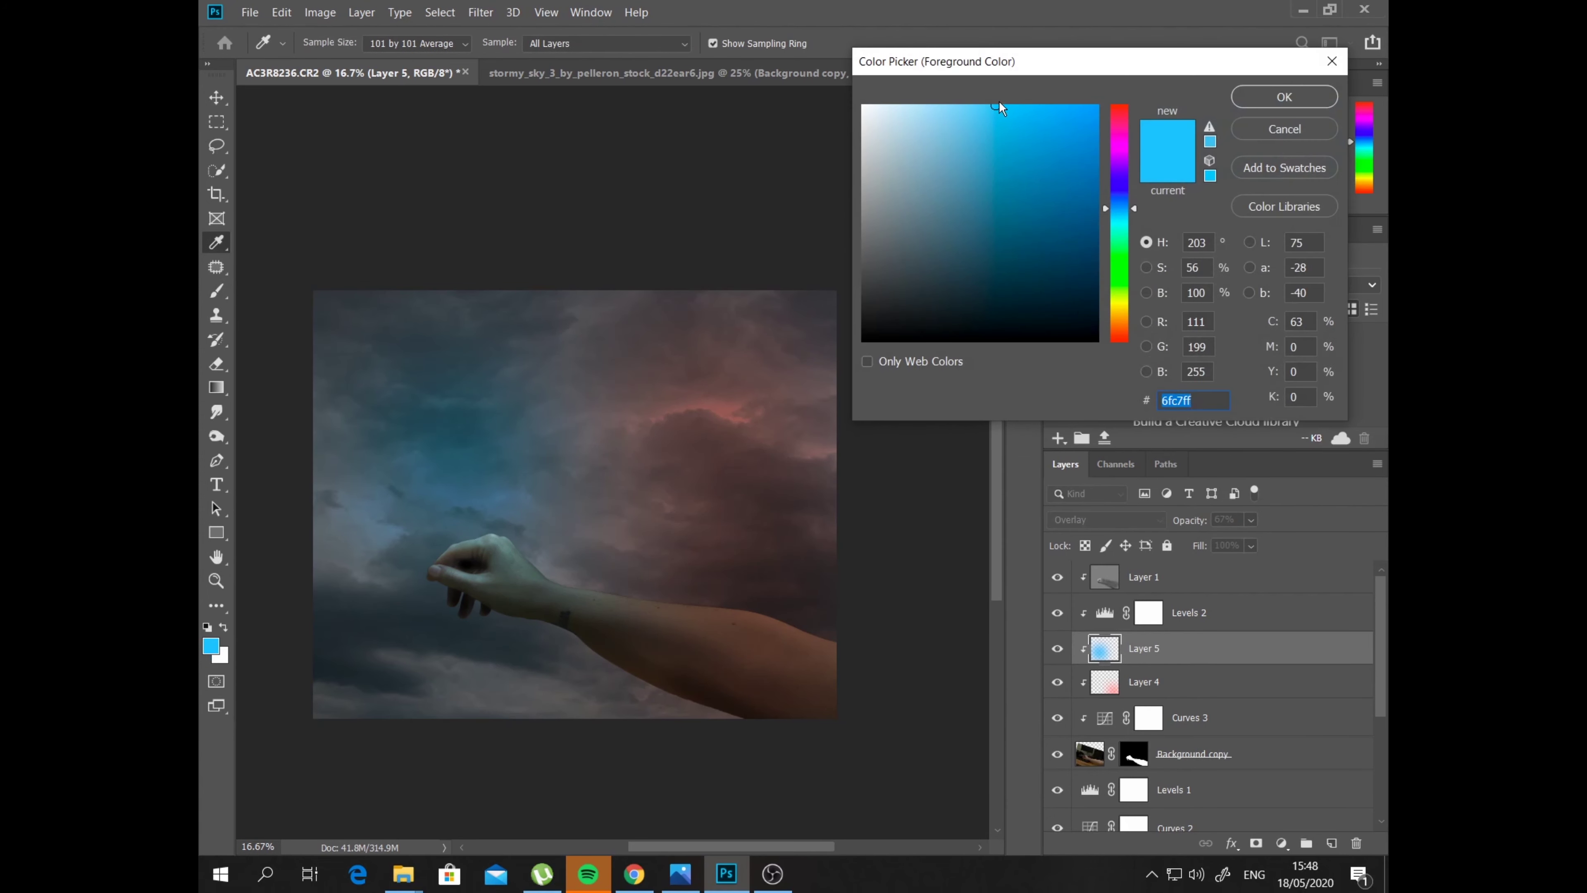
drag(997, 108, 1021, 147)
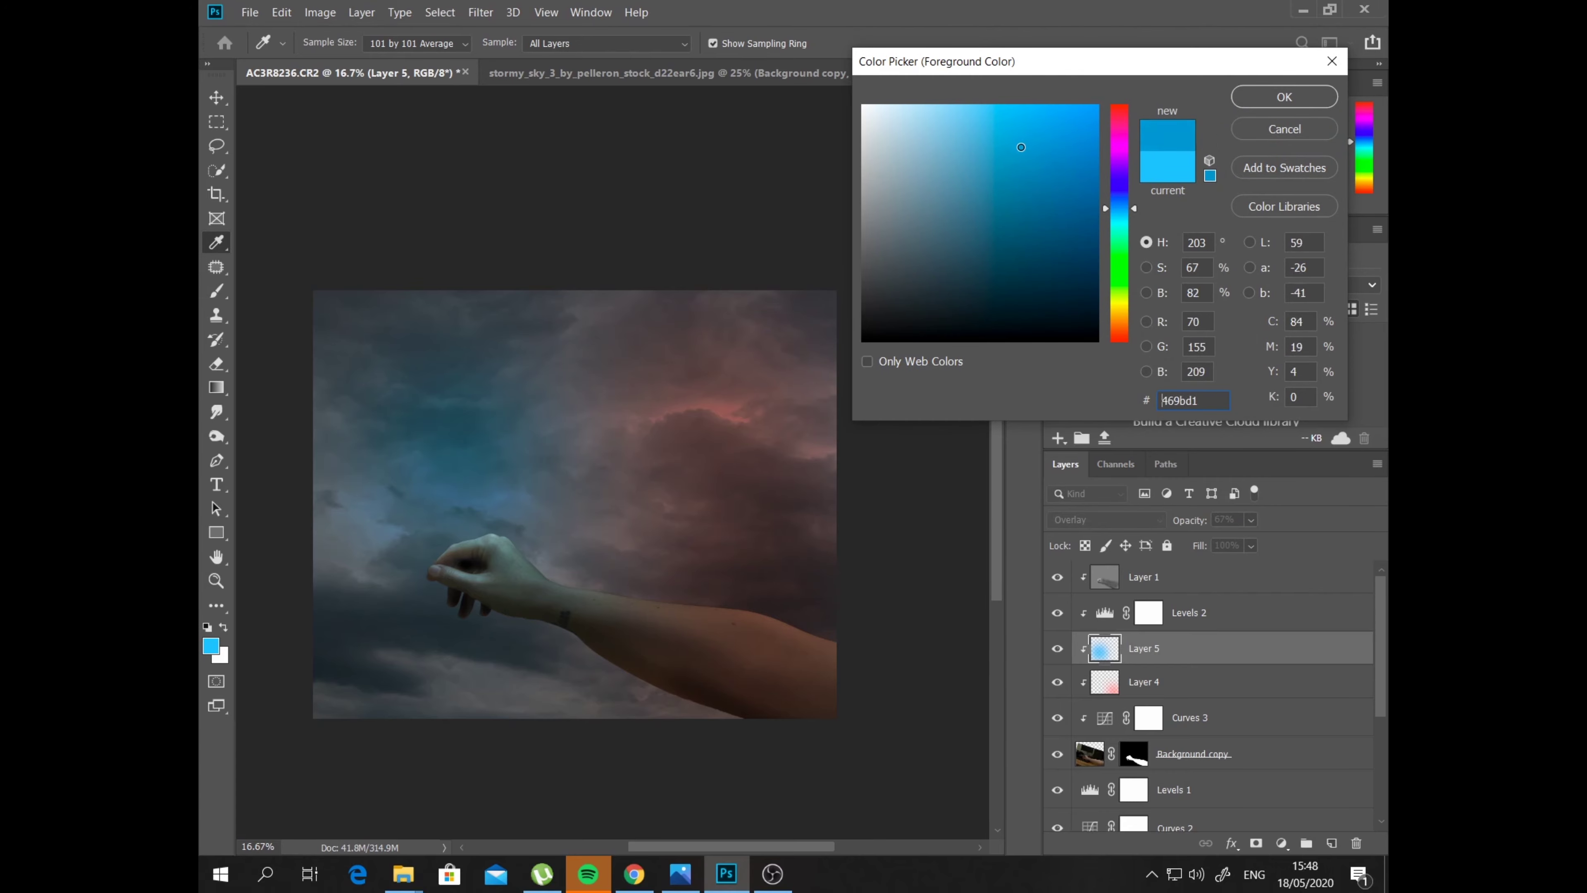
click(1287, 99)
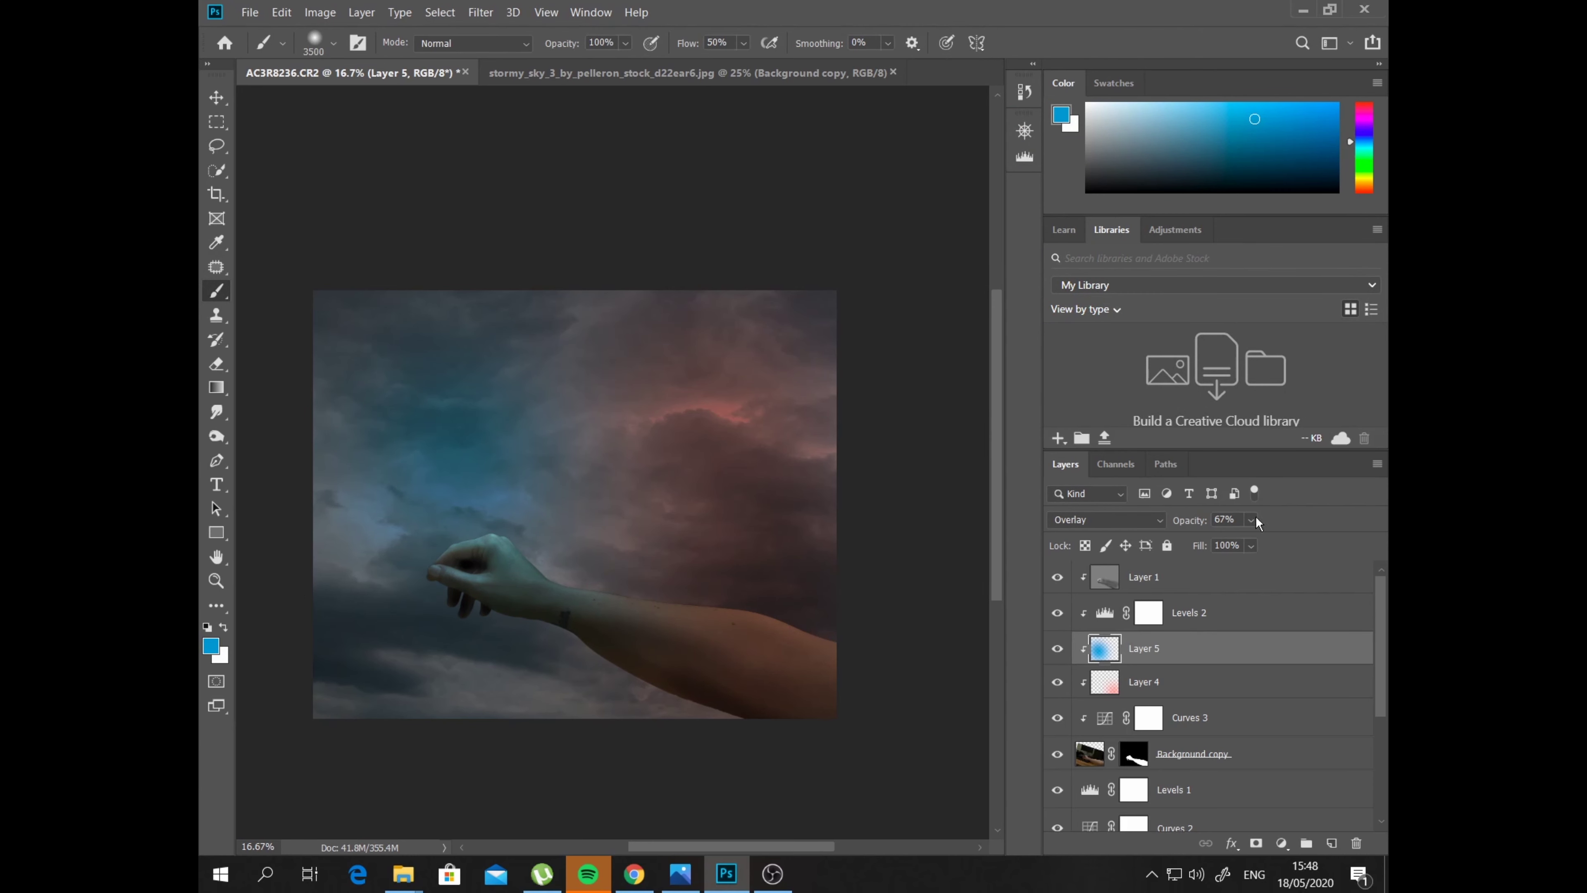
Try Screen blending on Layer 5, then return it to Overlay, keeping 67% opacity
click(1156, 523)
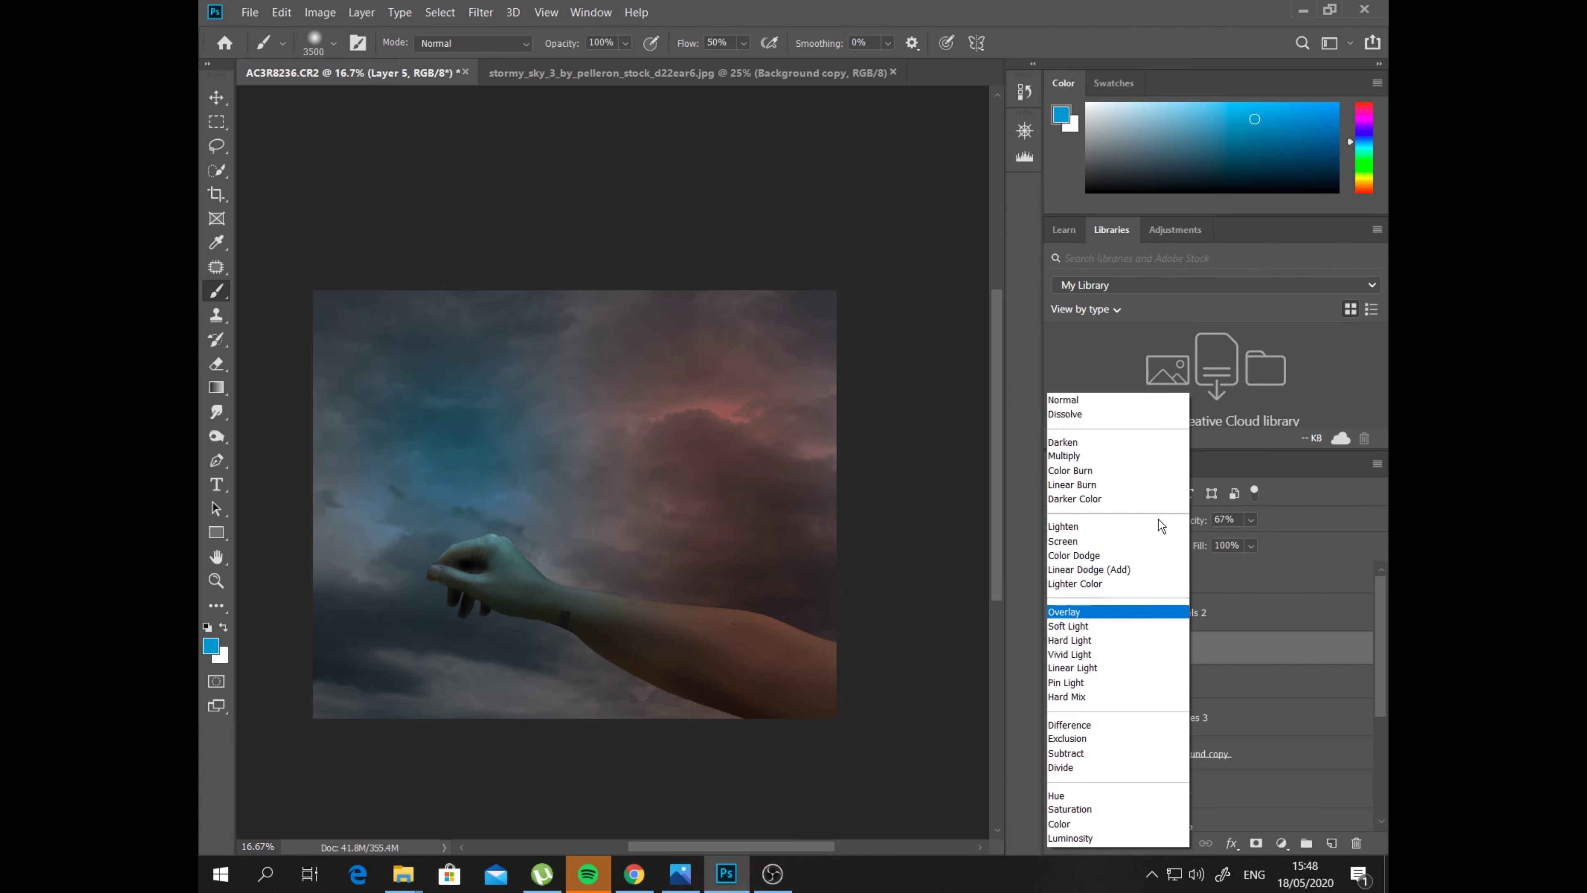
click(1097, 539)
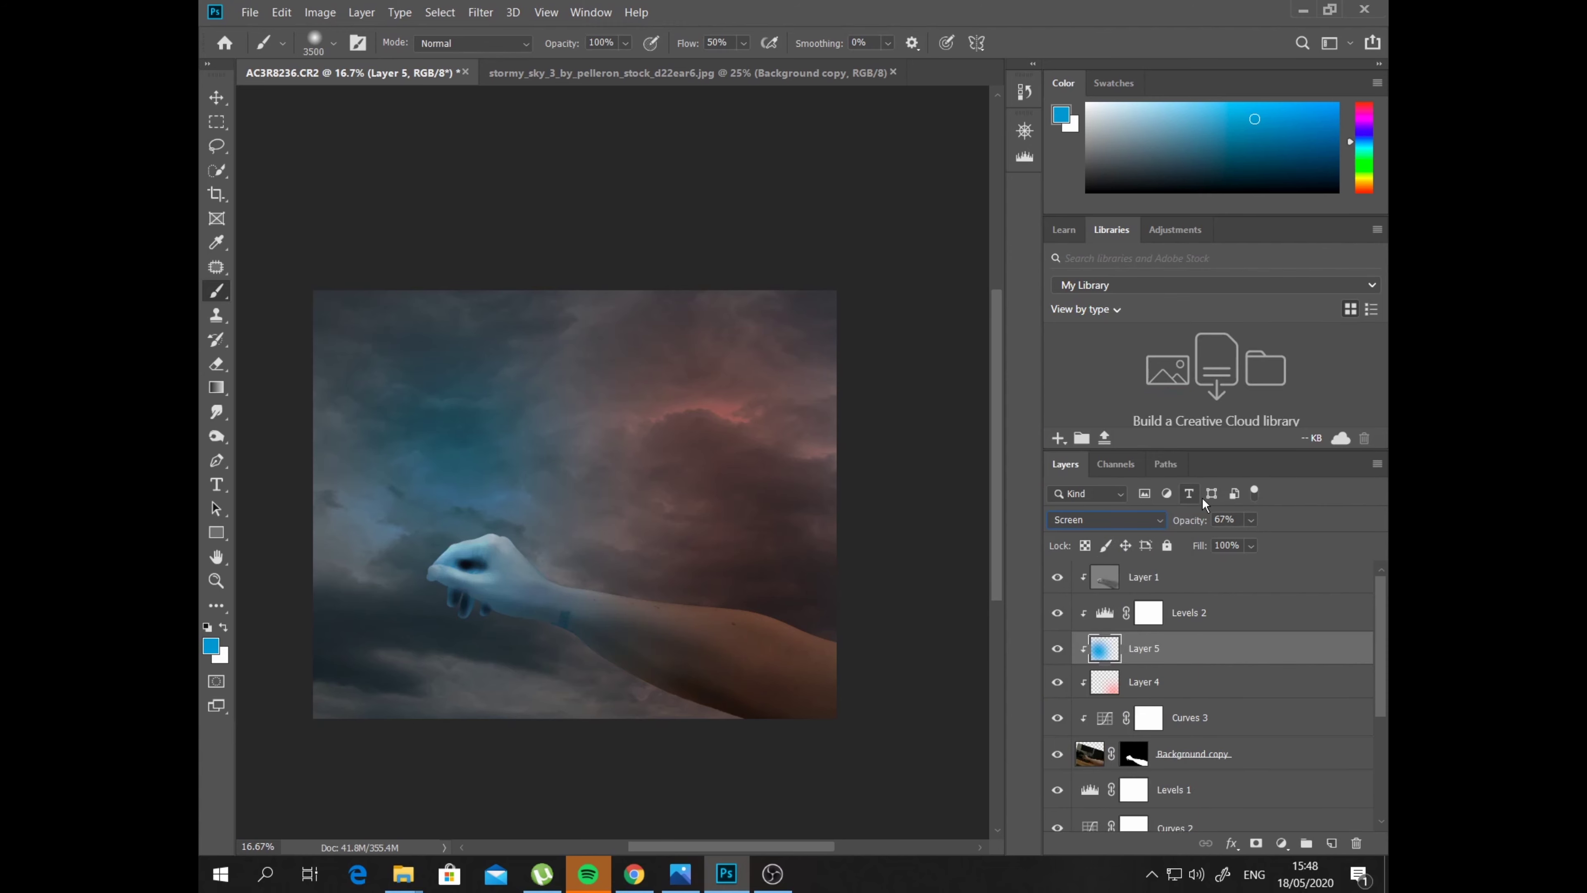
click(1252, 523)
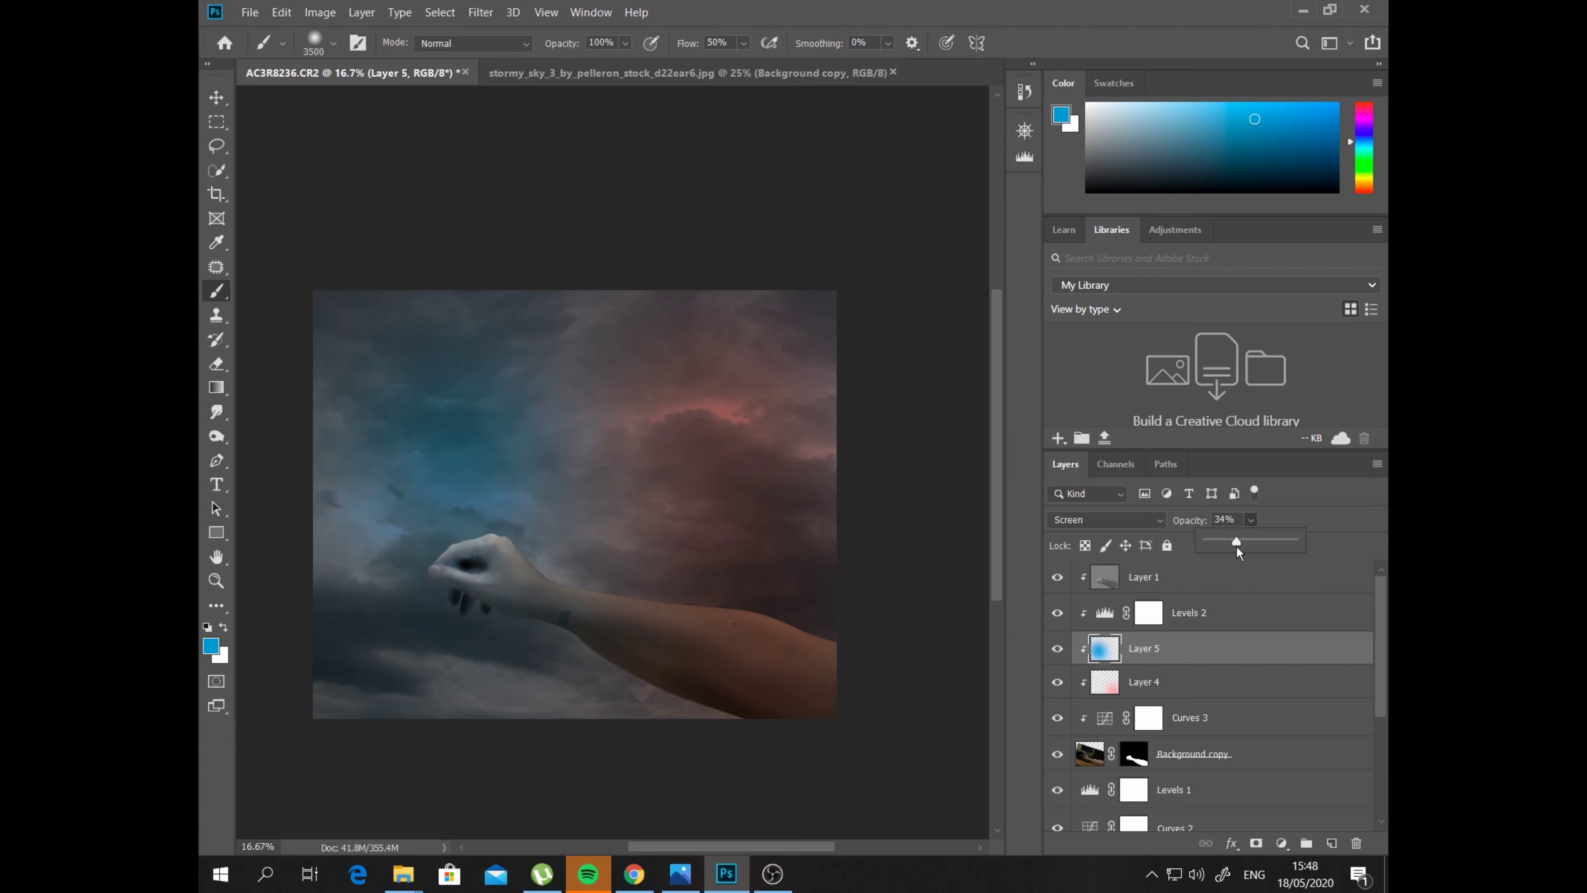
key(Escape)
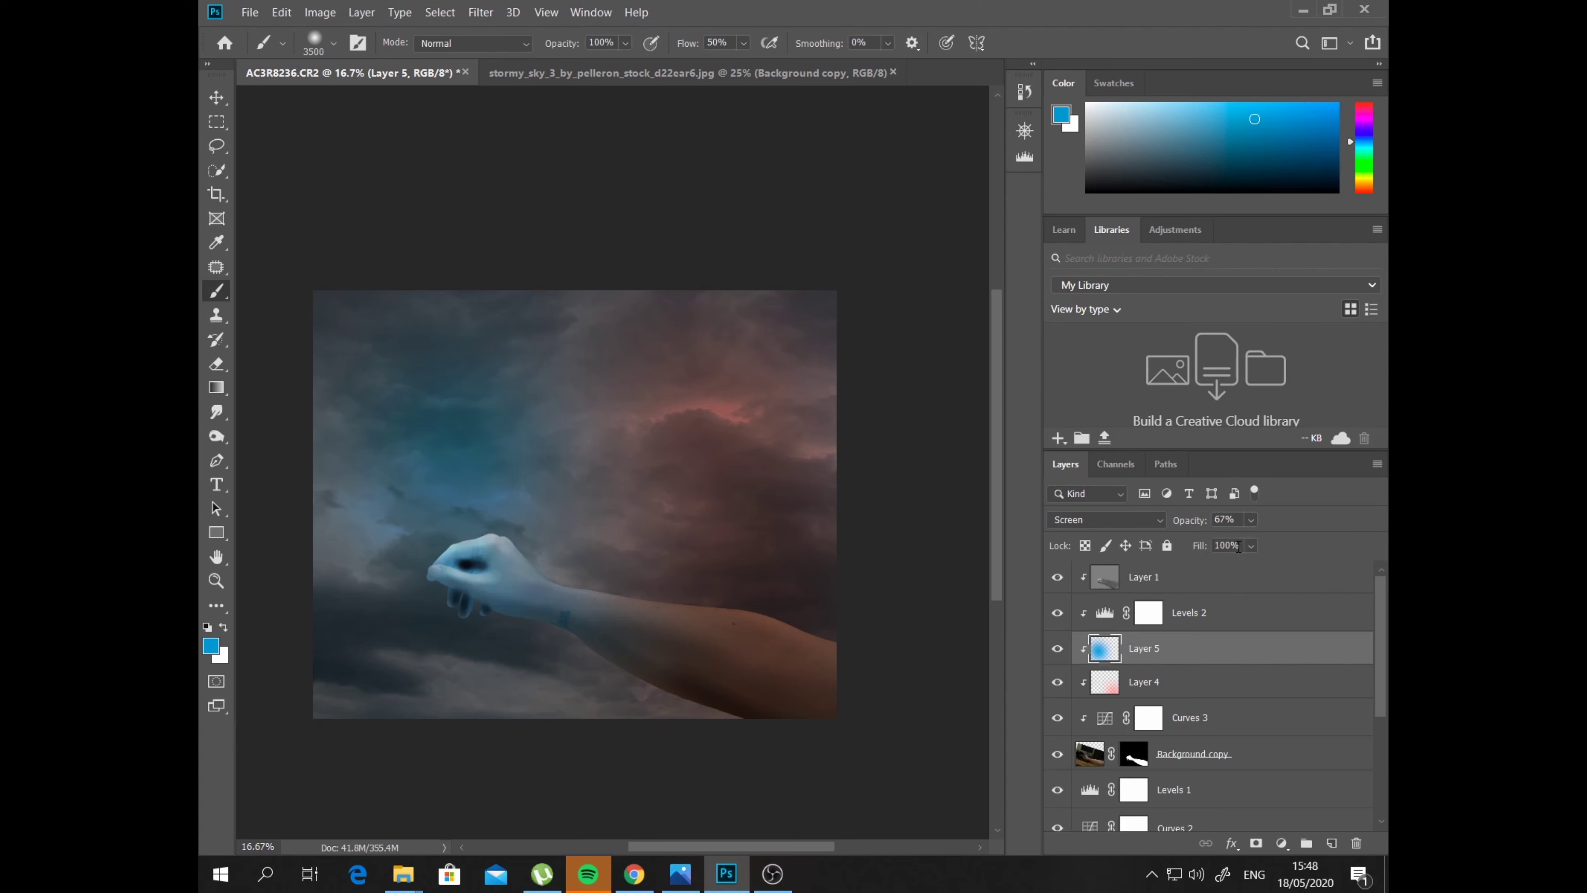
click(1166, 519)
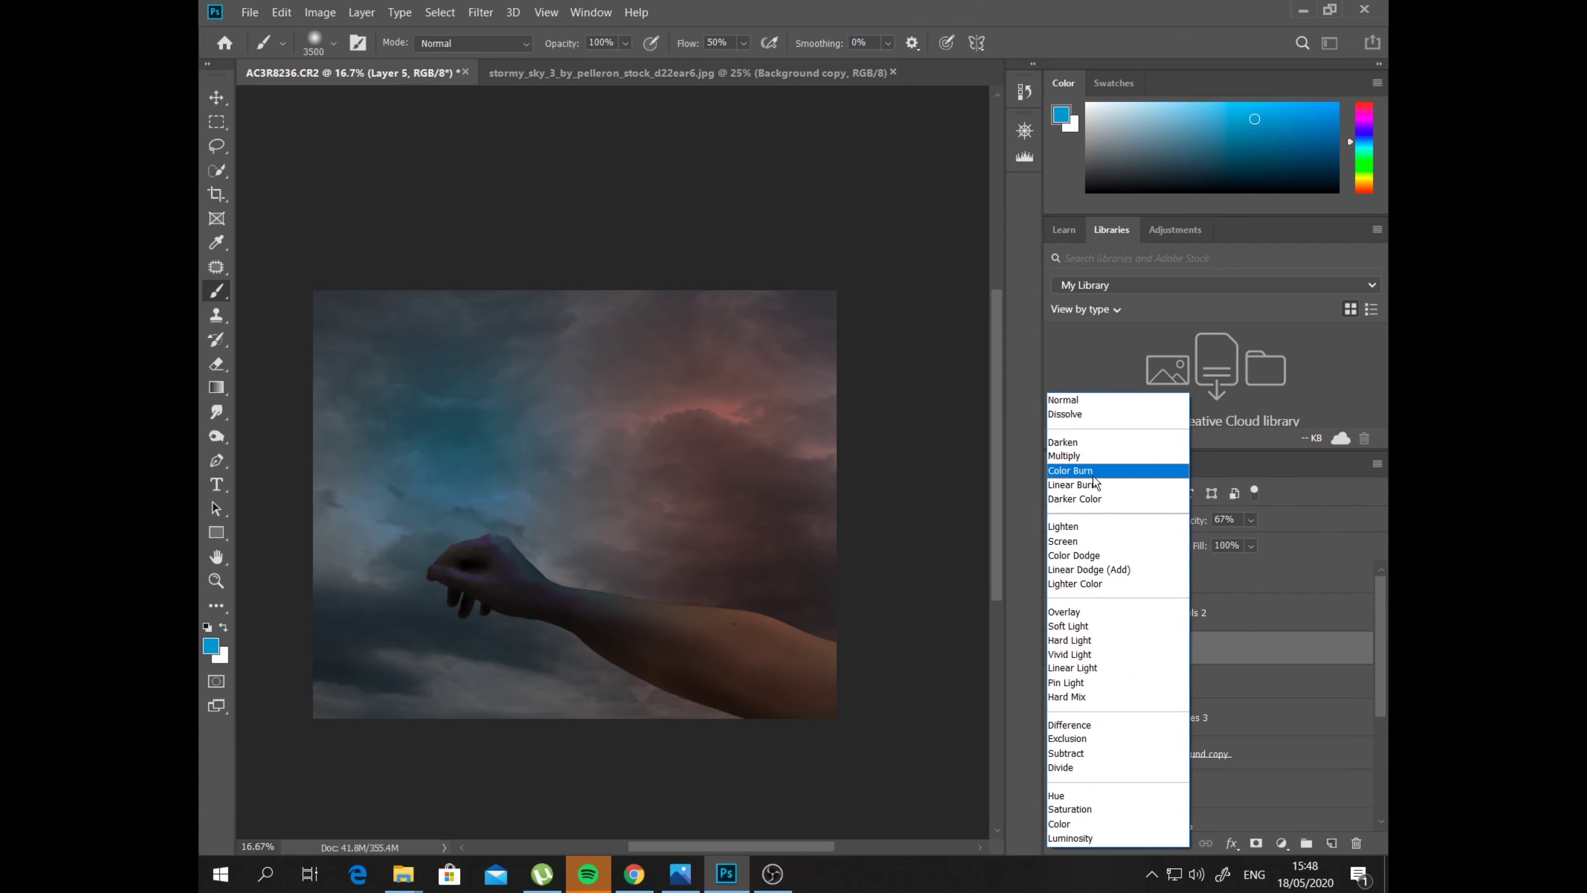
click(1090, 612)
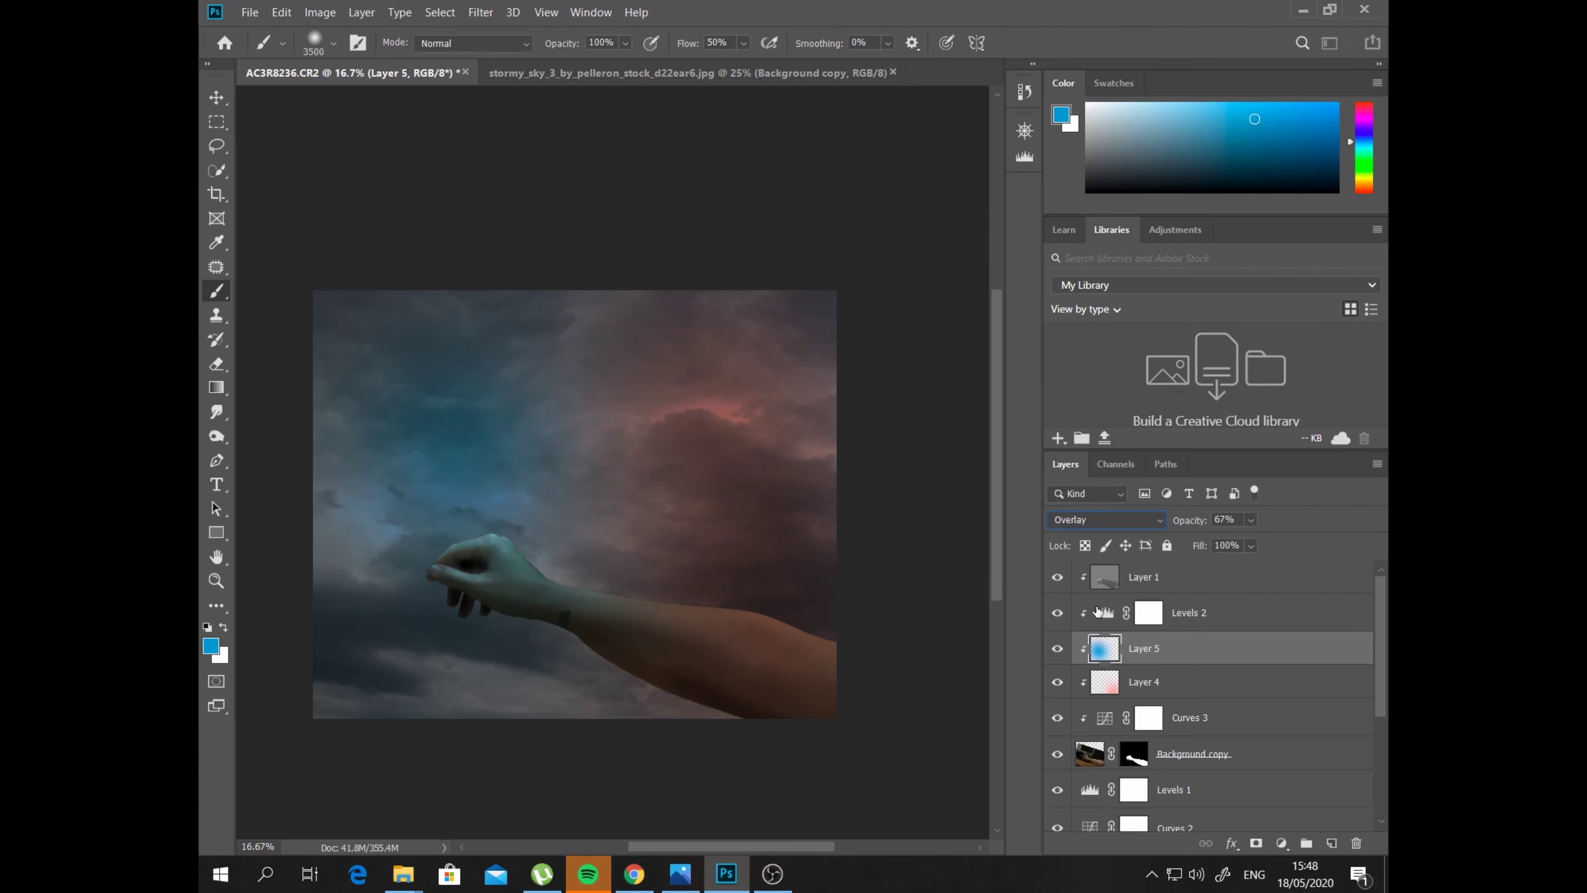
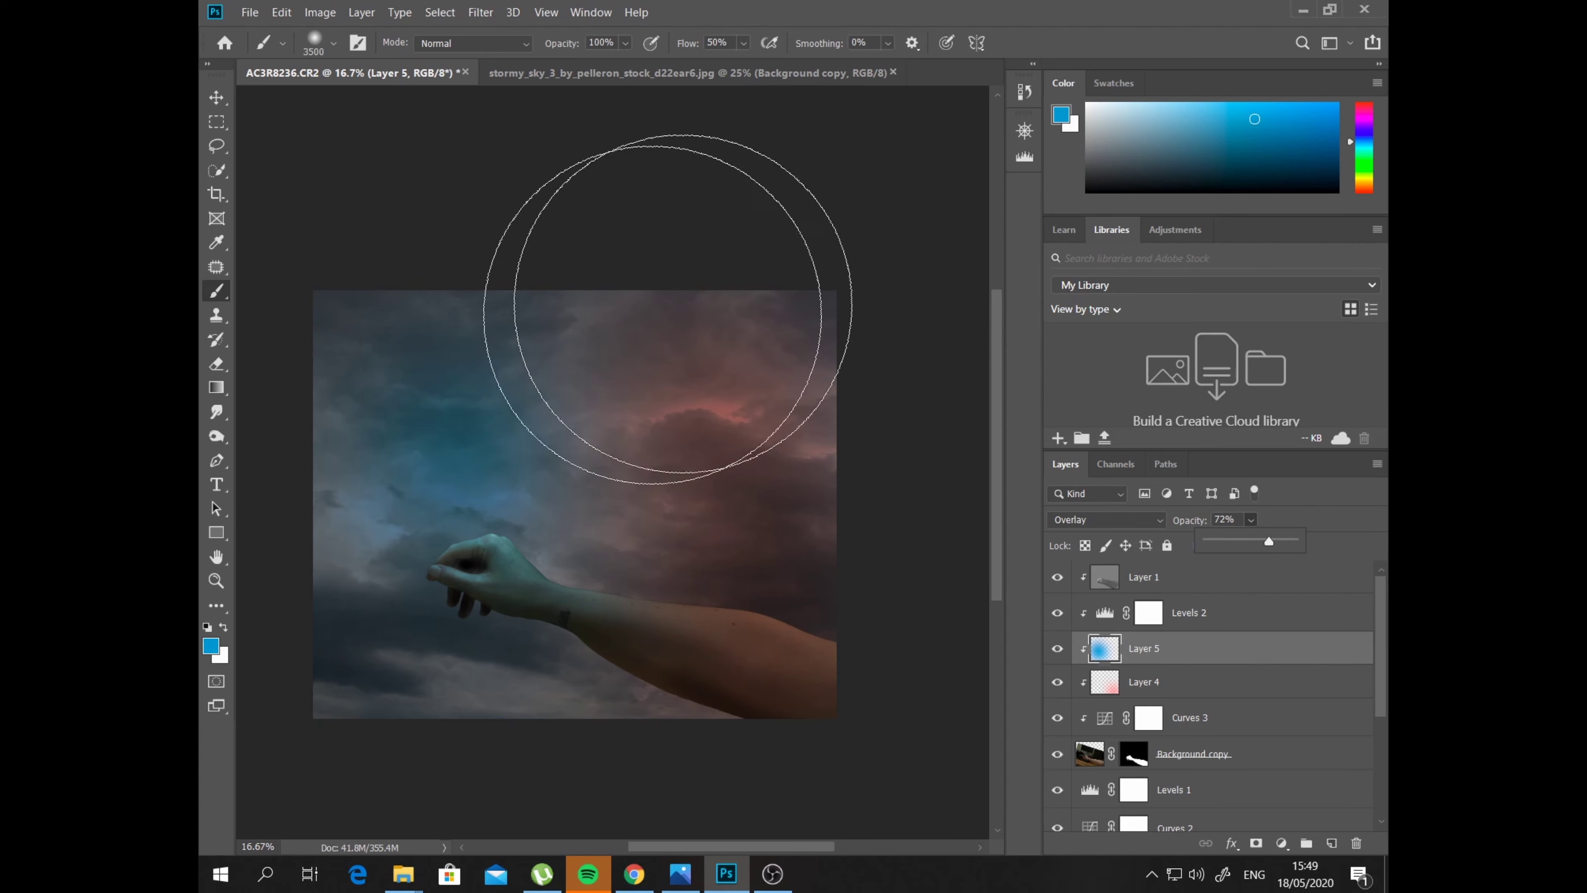
Zoom in on the hand, mask Layer 5, and set a 28%-flow brush at size 600
click(216, 580)
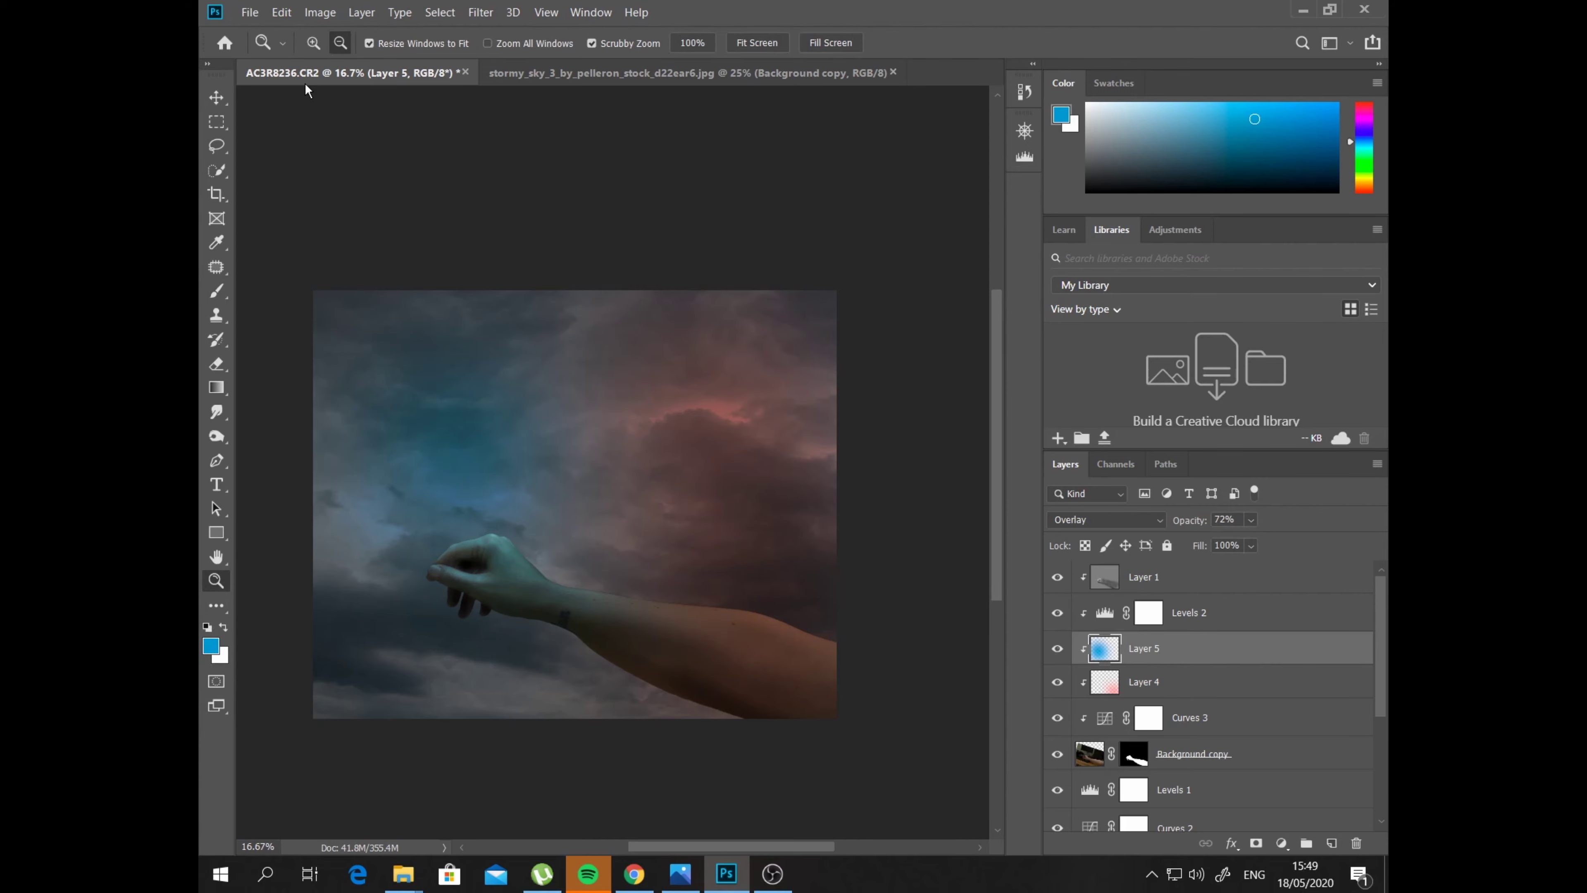
click(475, 594)
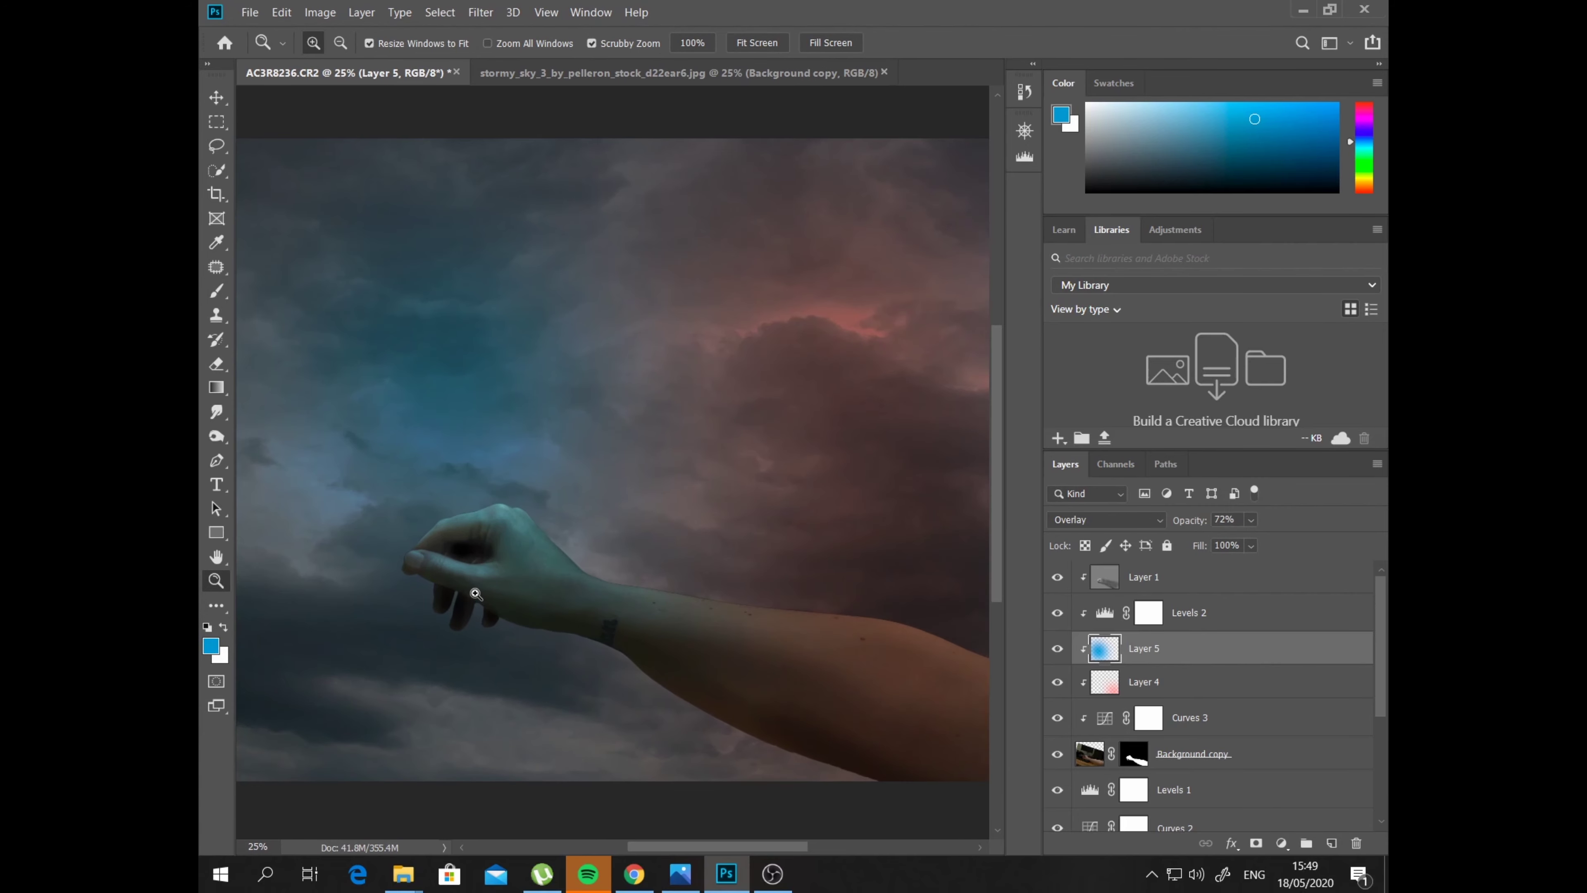
click(475, 594)
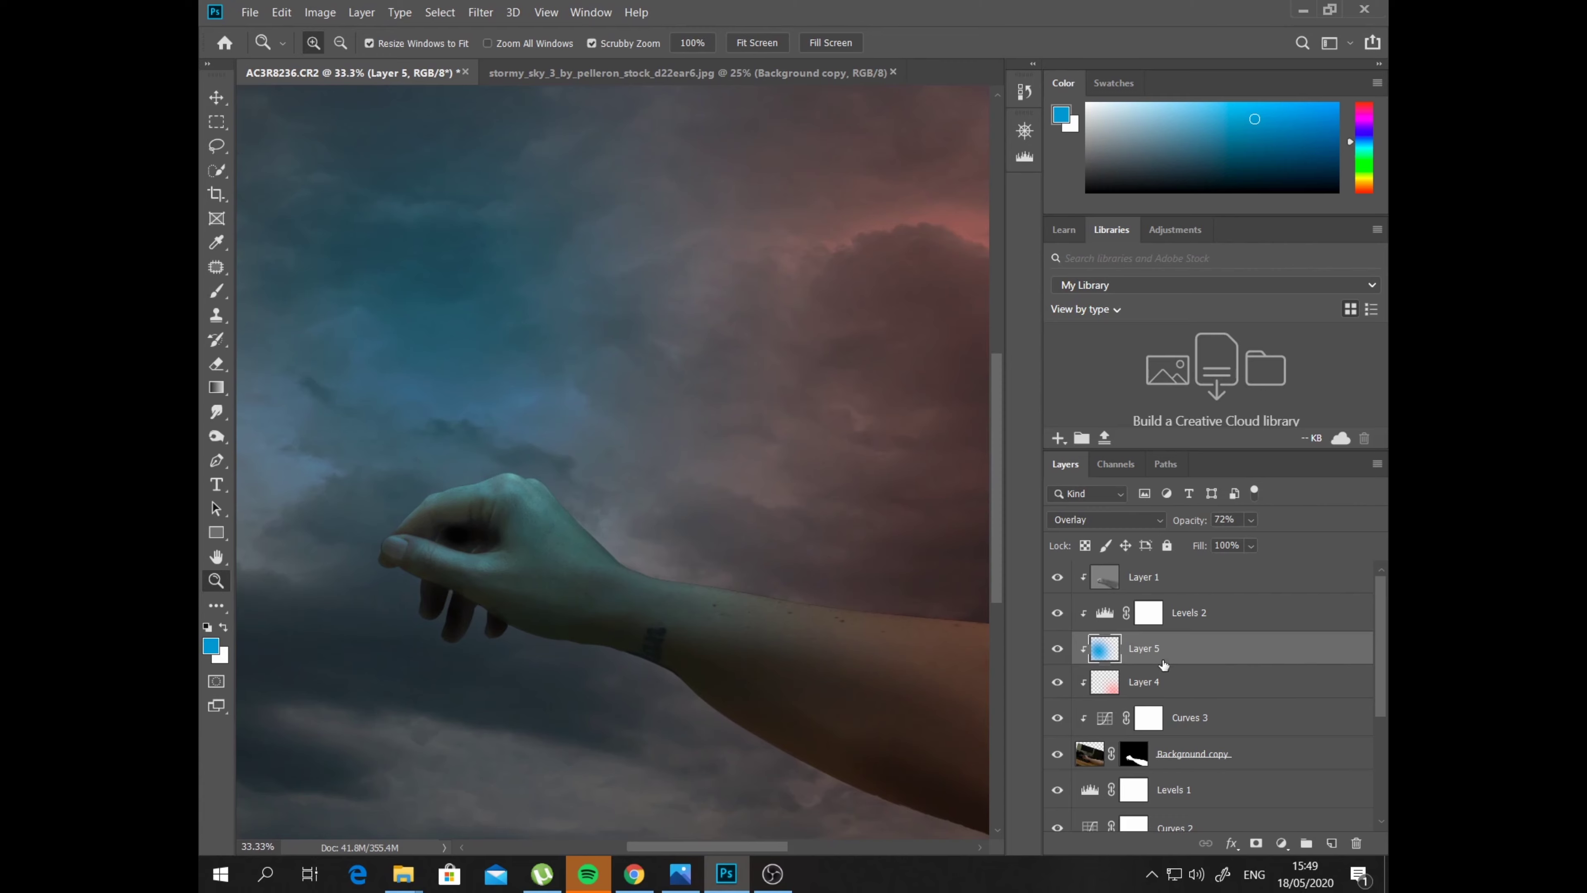
click(1256, 843)
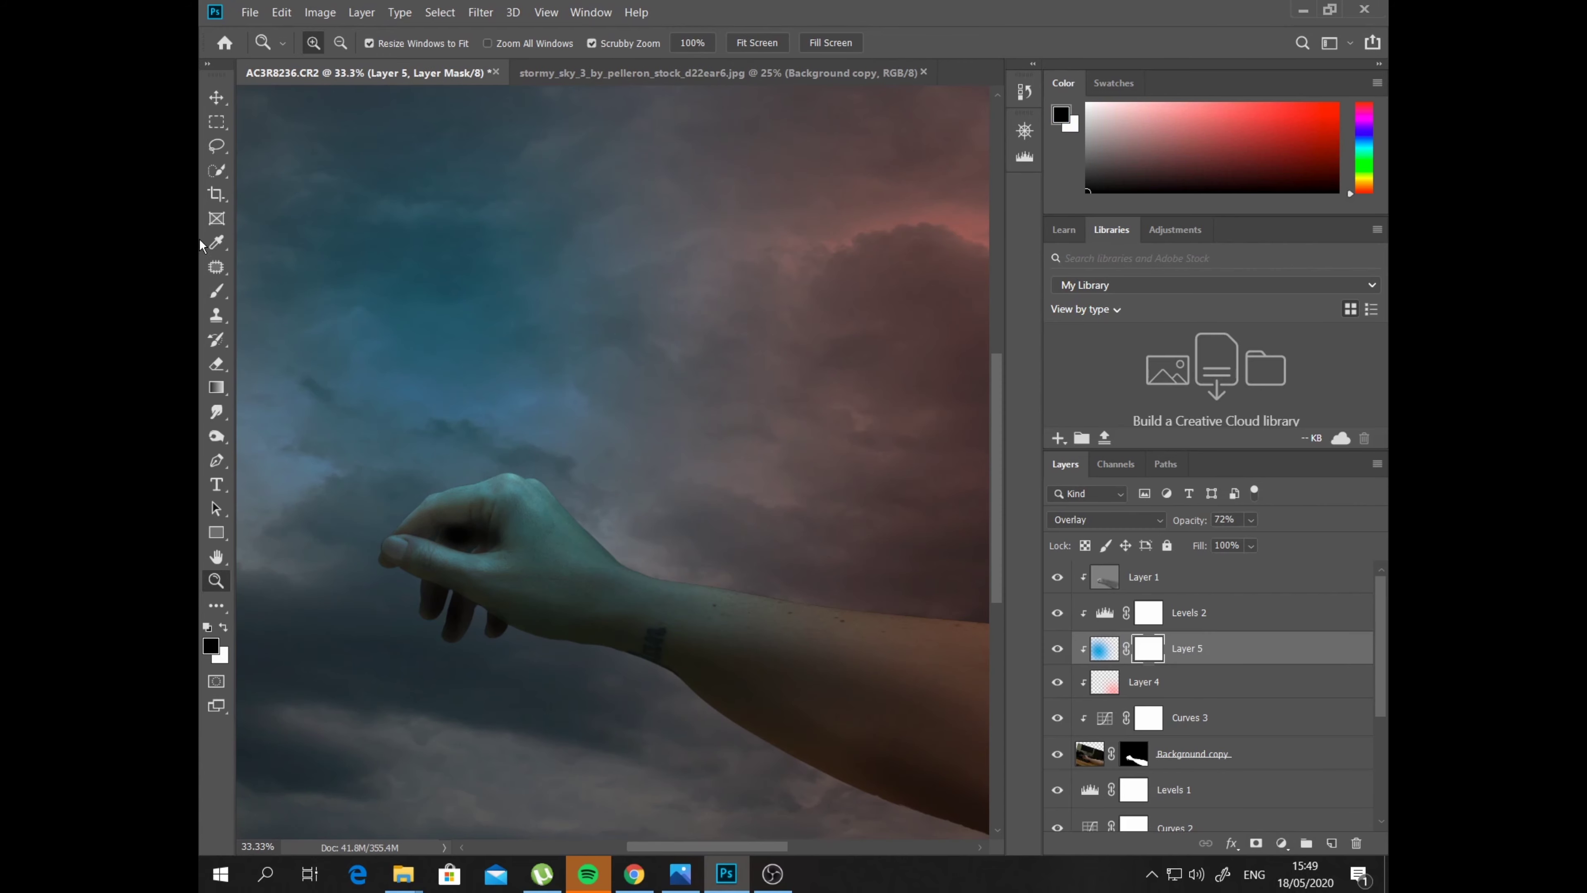
click(217, 299)
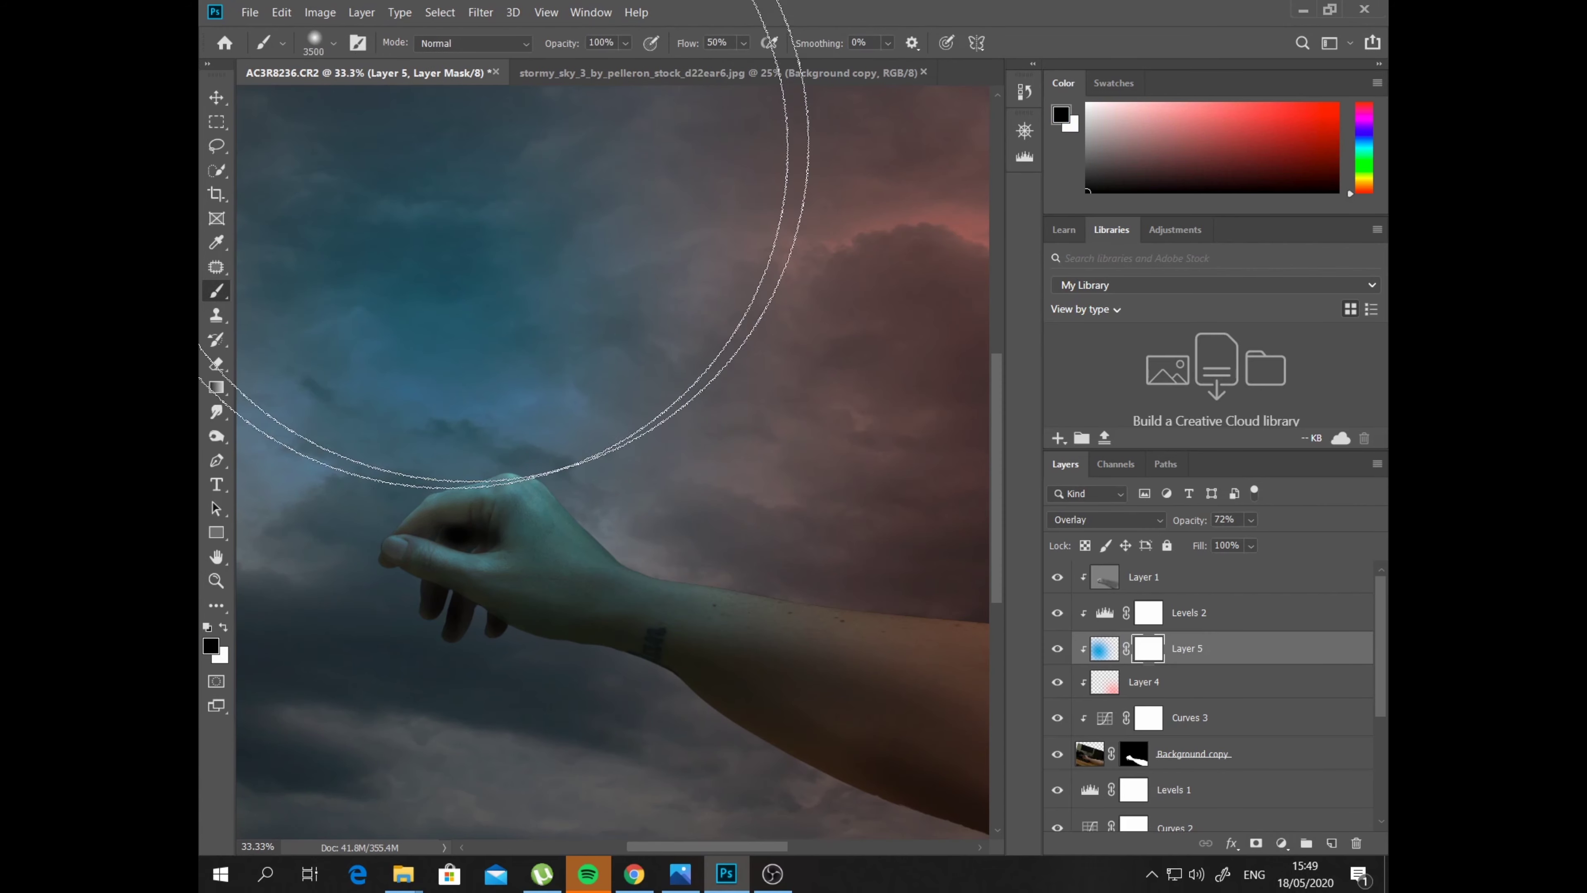
click(744, 43)
drag(743, 49, 723, 62)
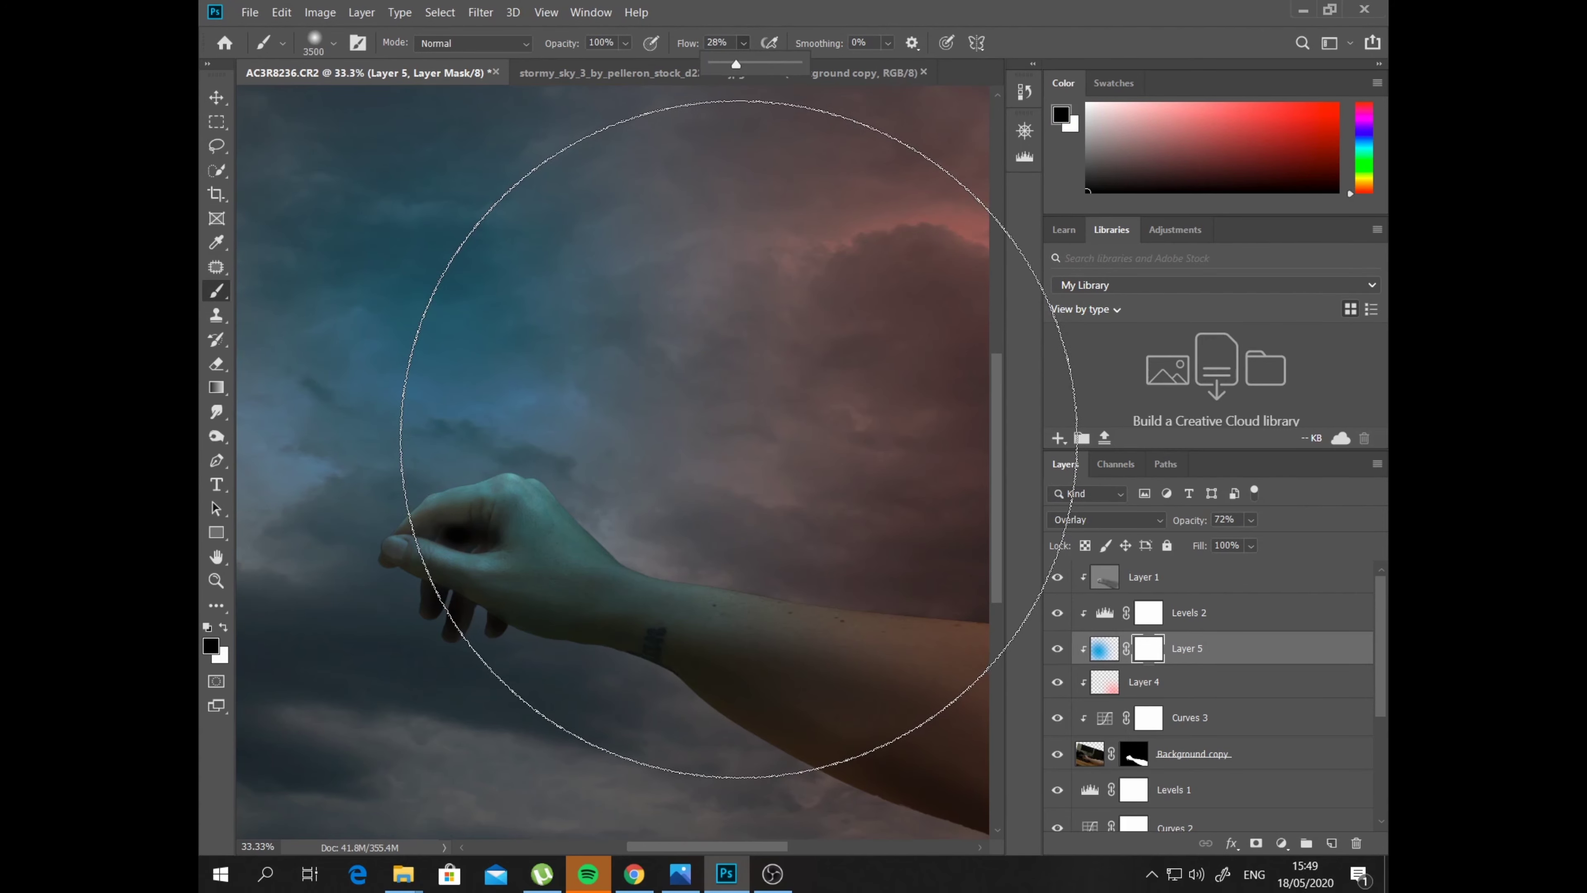
key(bracketleft)
key(bracketleft)
key(bracketleft)
key(bracketleft)
key(bracketleft)
key(bracketleft)
key(bracketleft)
key(bracketleft)
key(bracketleft)
key(bracketleft)
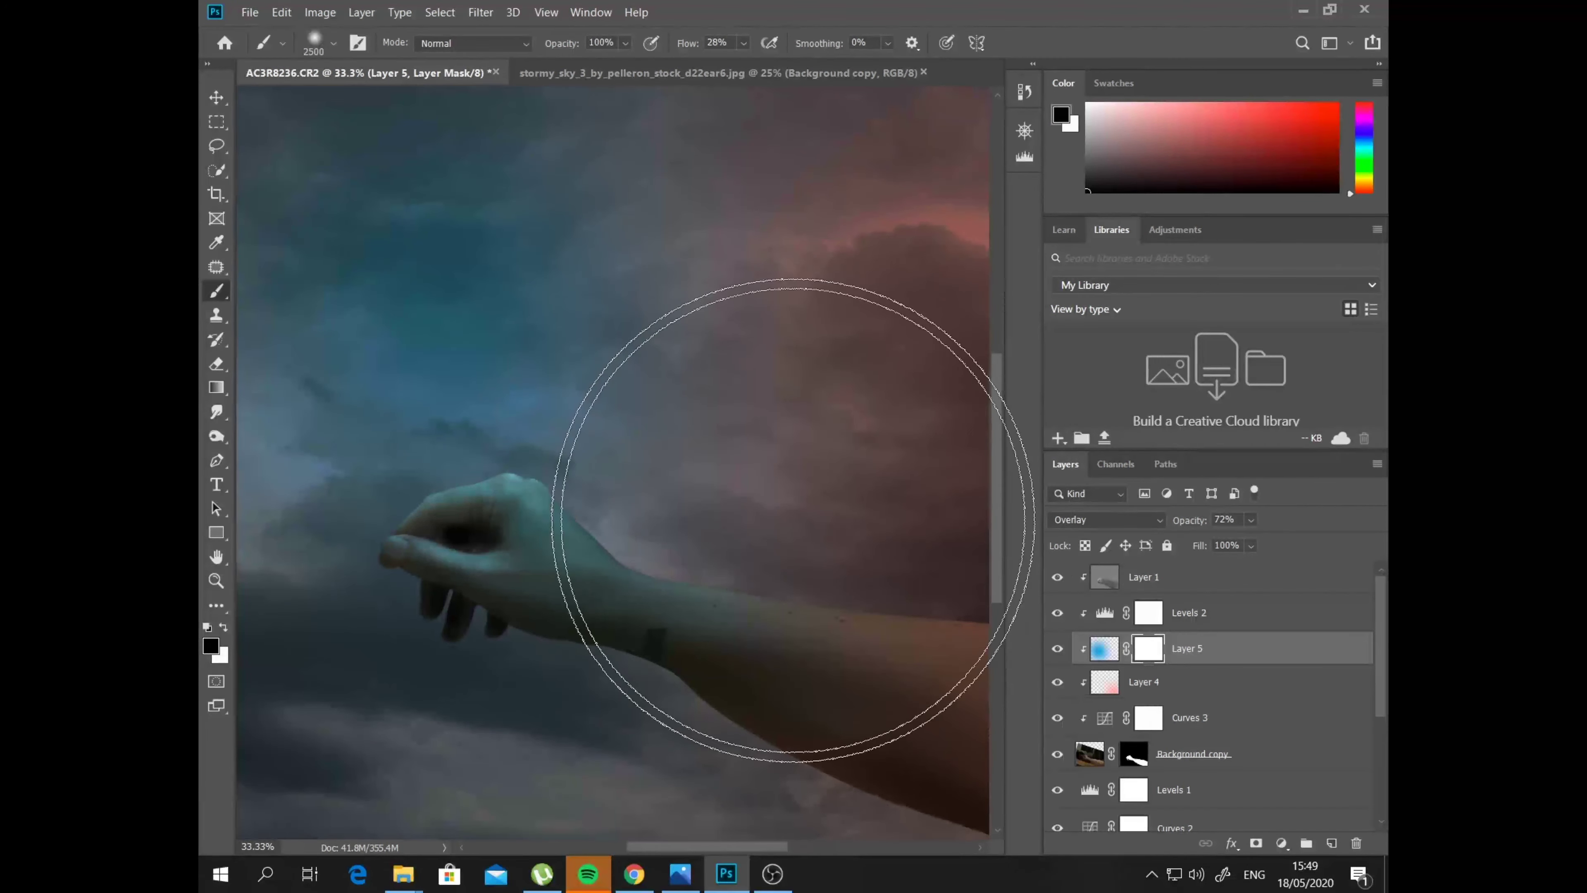
key(bracketleft)
key(bracketleft)
key(bracketleft)
key(bracketleft)
key(bracketleft)
key(bracketleft)
key(bracketleft)
key(bracketleft)
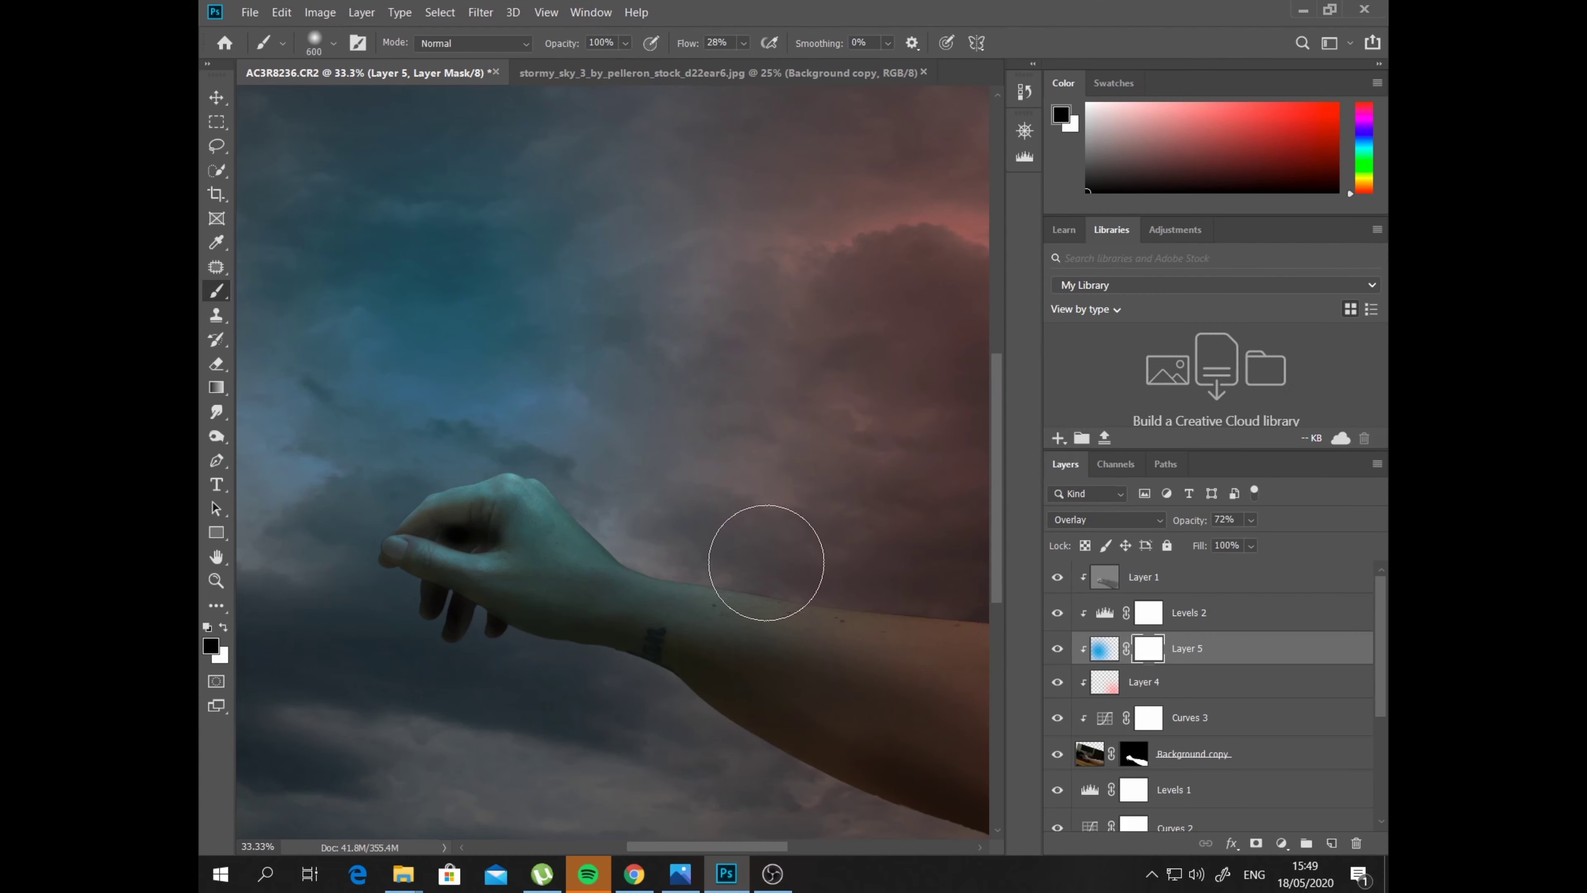
key(bracketleft)
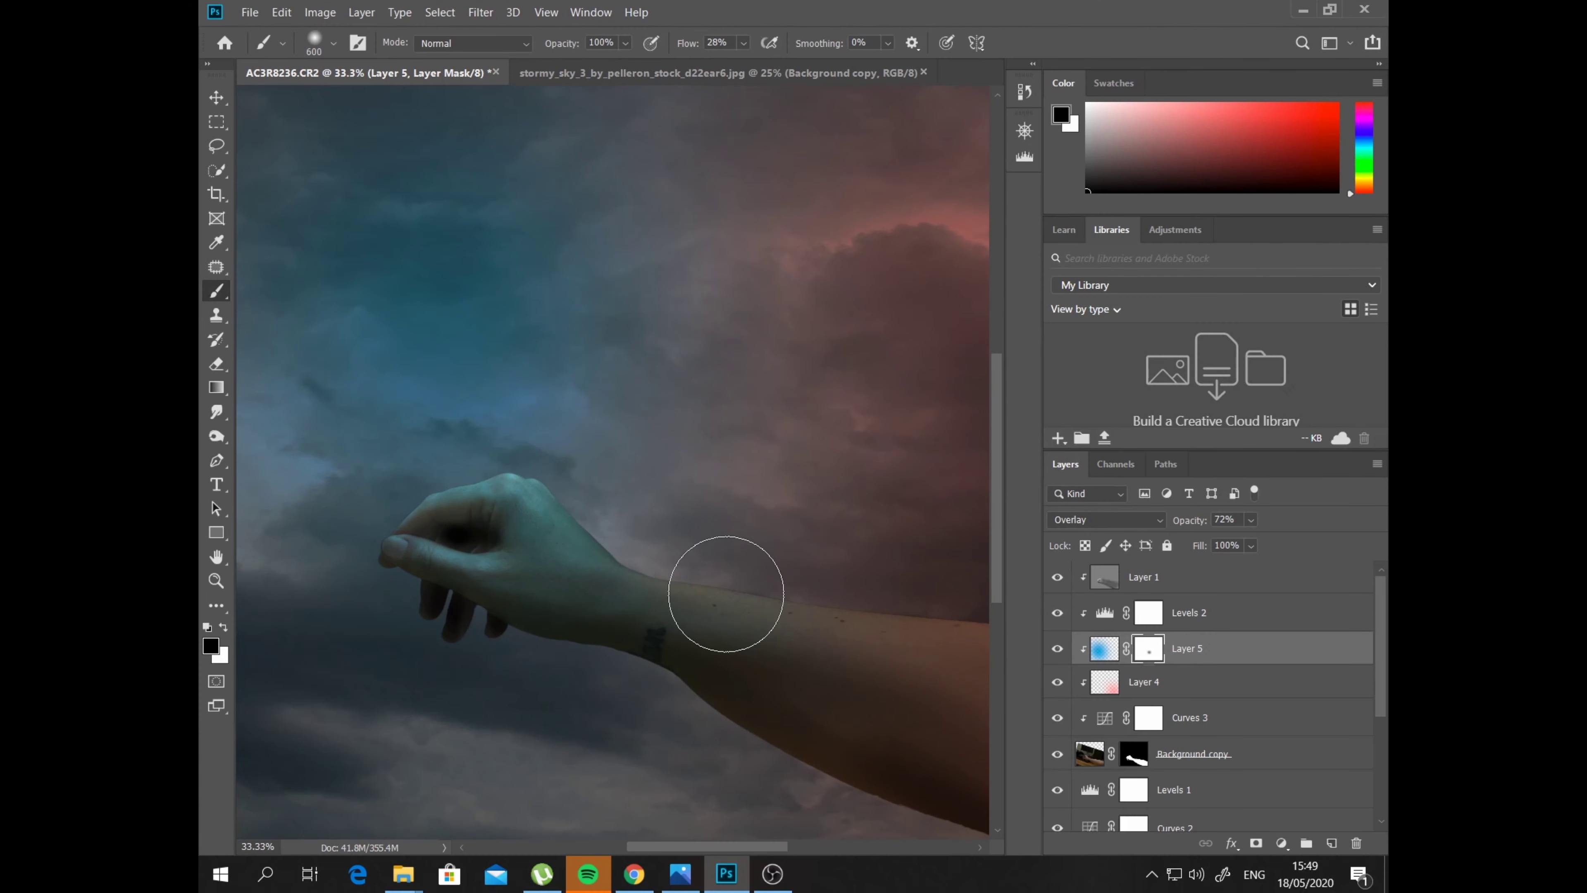
Paint black on the mask over the wrist, forearm and, with a smaller brush, the fingertips
mouse_move(722, 582)
mouse_down()
mouse_move(751, 607)
mouse_move(723, 621)
mouse_move(737, 709)
mouse_move(851, 822)
mouse_move(771, 708)
mouse_up()
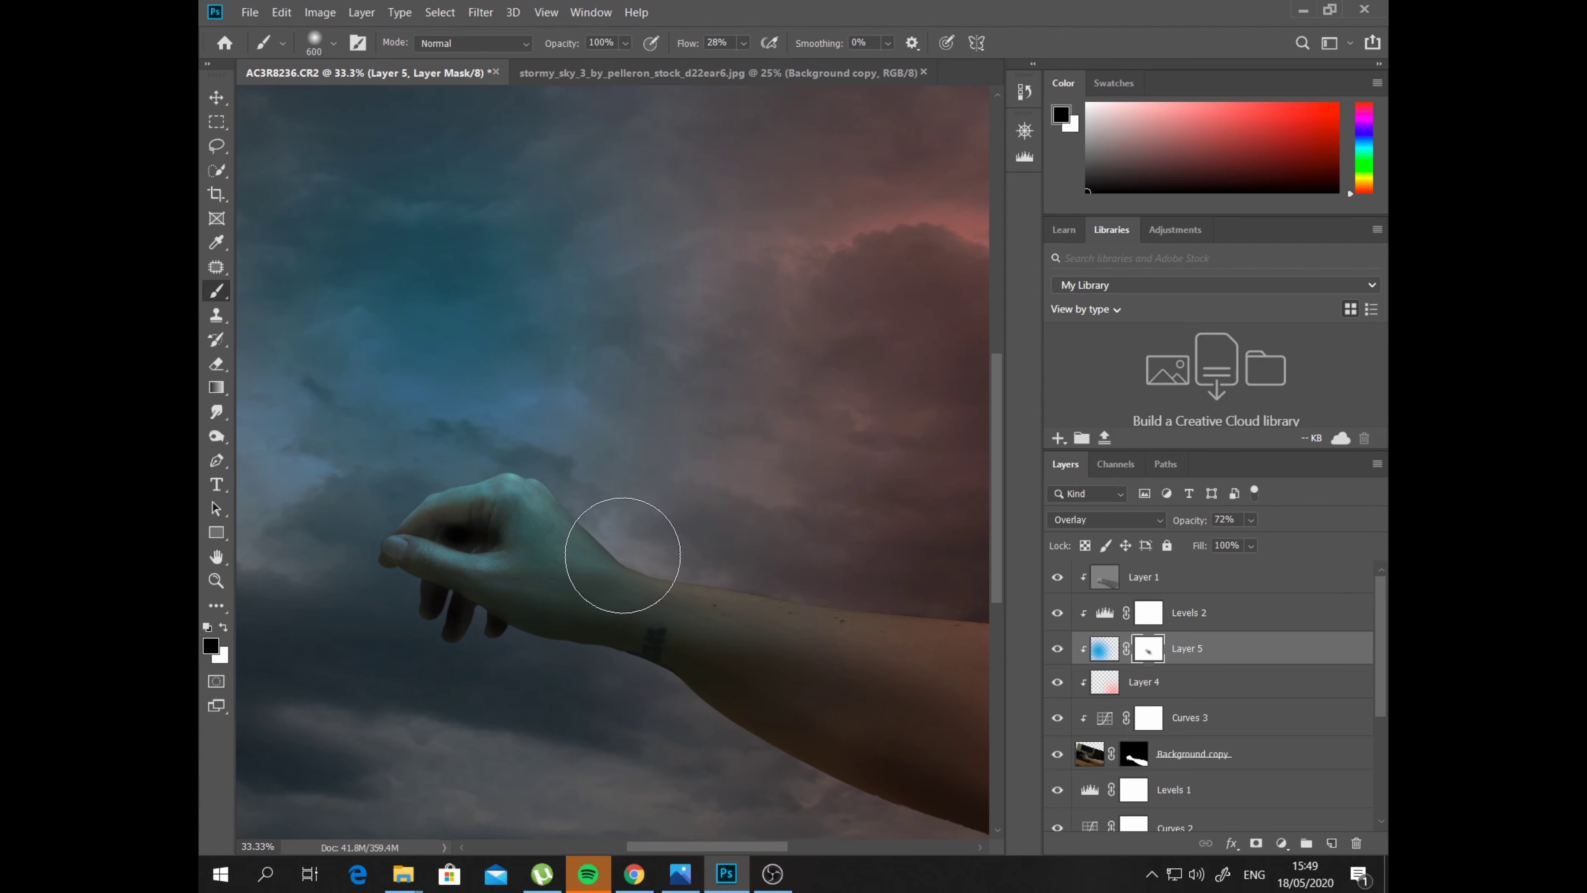
mouse_move(567, 524)
mouse_down()
mouse_move(645, 609)
mouse_move(570, 521)
mouse_move(620, 621)
mouse_move(606, 631)
mouse_move(503, 631)
mouse_move(379, 599)
mouse_move(413, 589)
mouse_up()
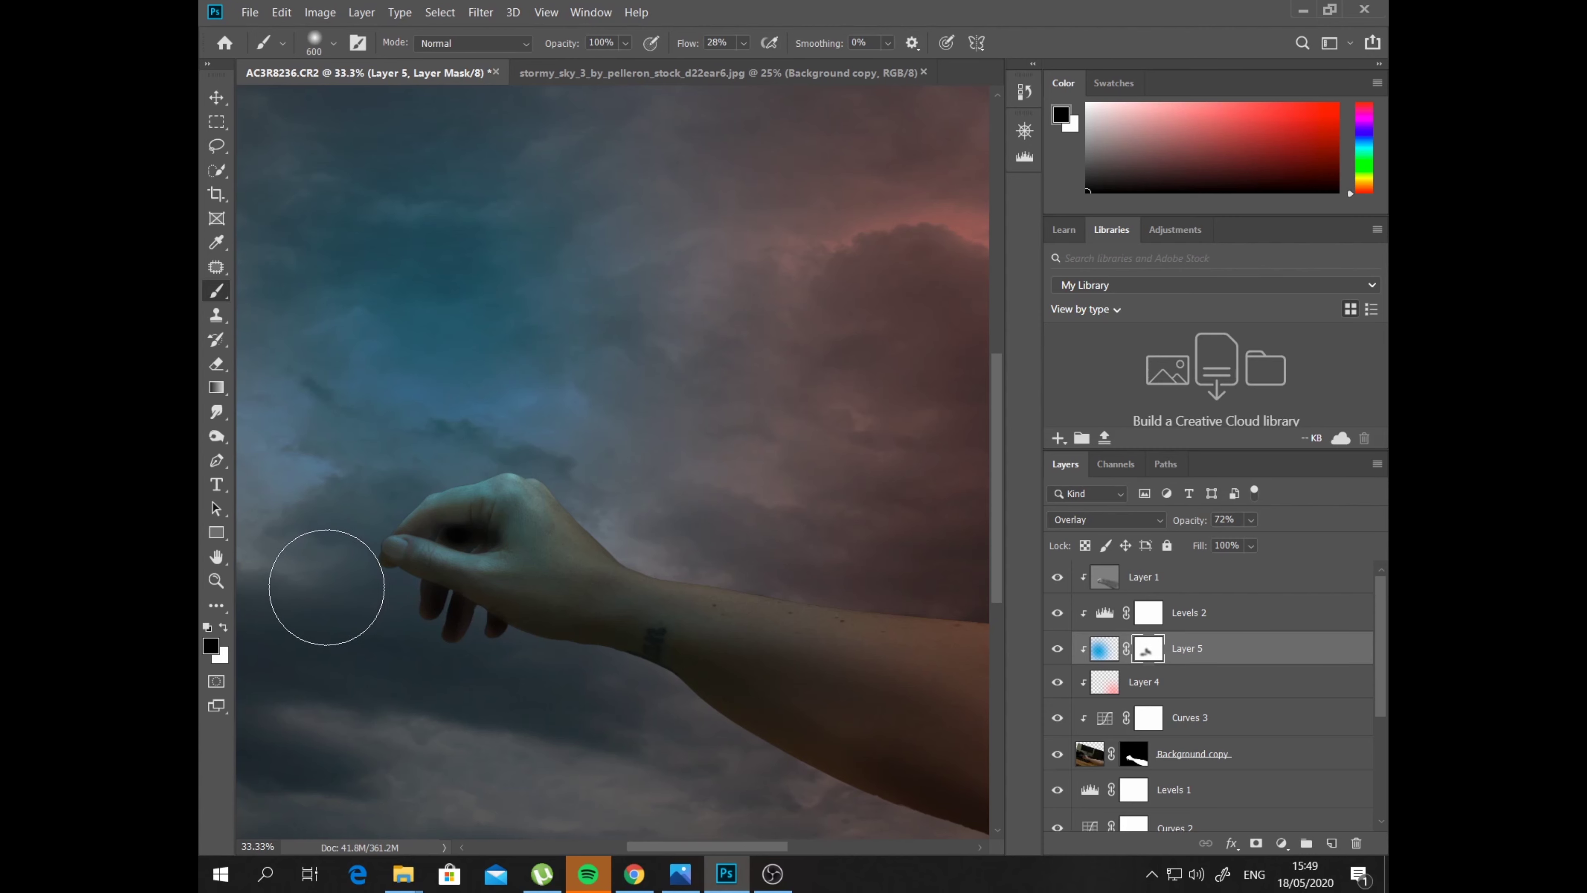
key(bracketleft)
key(bracketleft)
key(bracketleft)
key(bracketleft)
key(bracketleft)
key(bracketleft)
key(bracketleft)
key(bracketleft)
drag(396, 545, 410, 558)
click(216, 580)
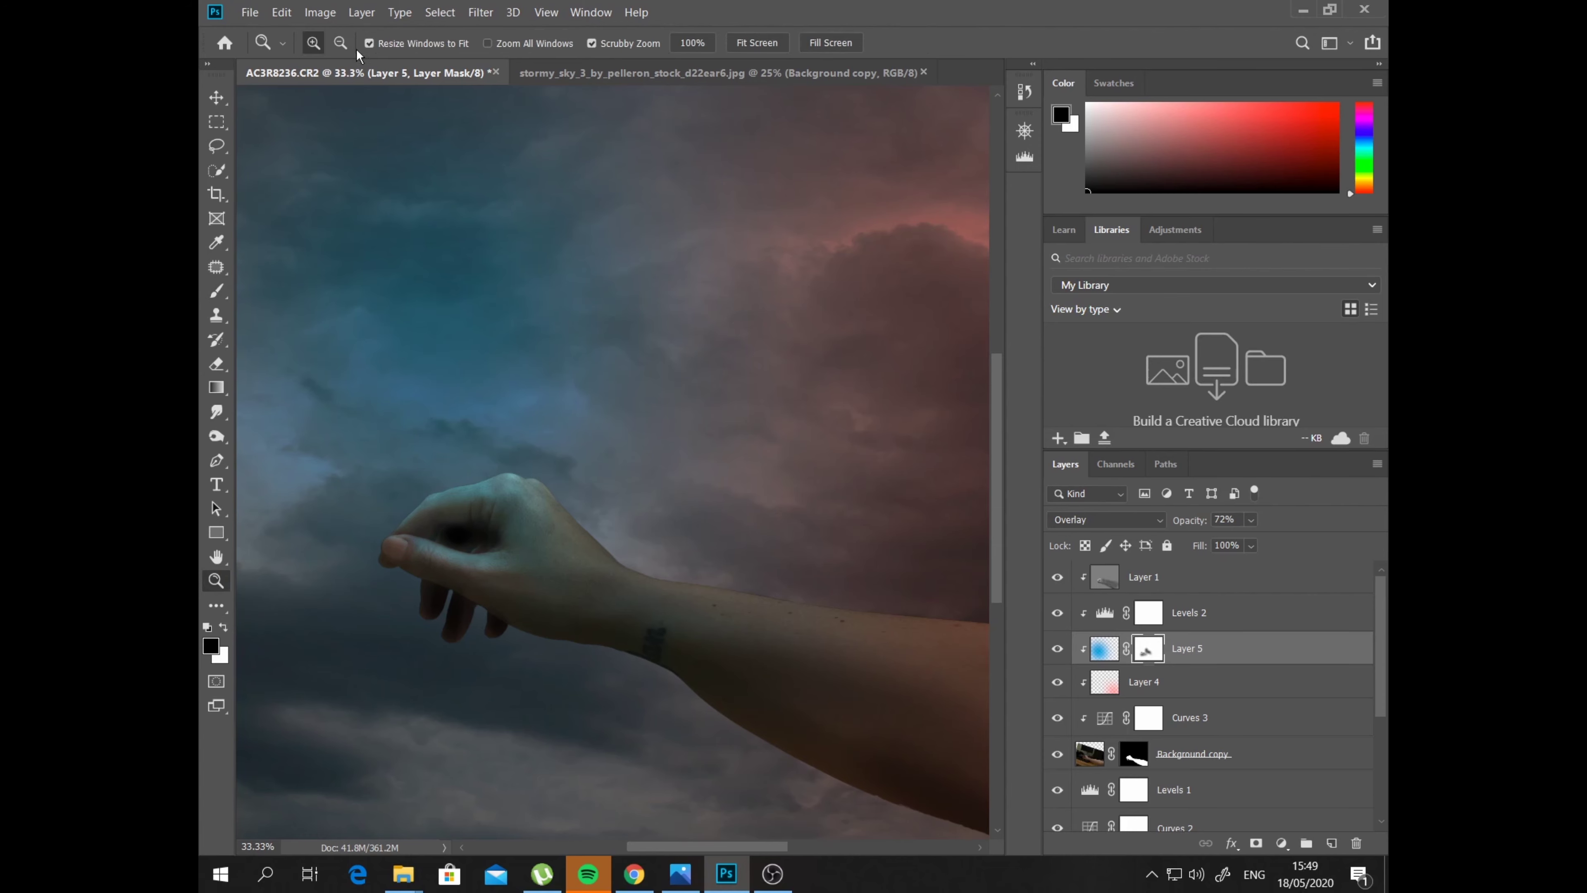
Drag the butterfly from butterfly-png-1.png into the composite as Layer 6 and release its clipping mask
click(463, 489)
click(389, 94)
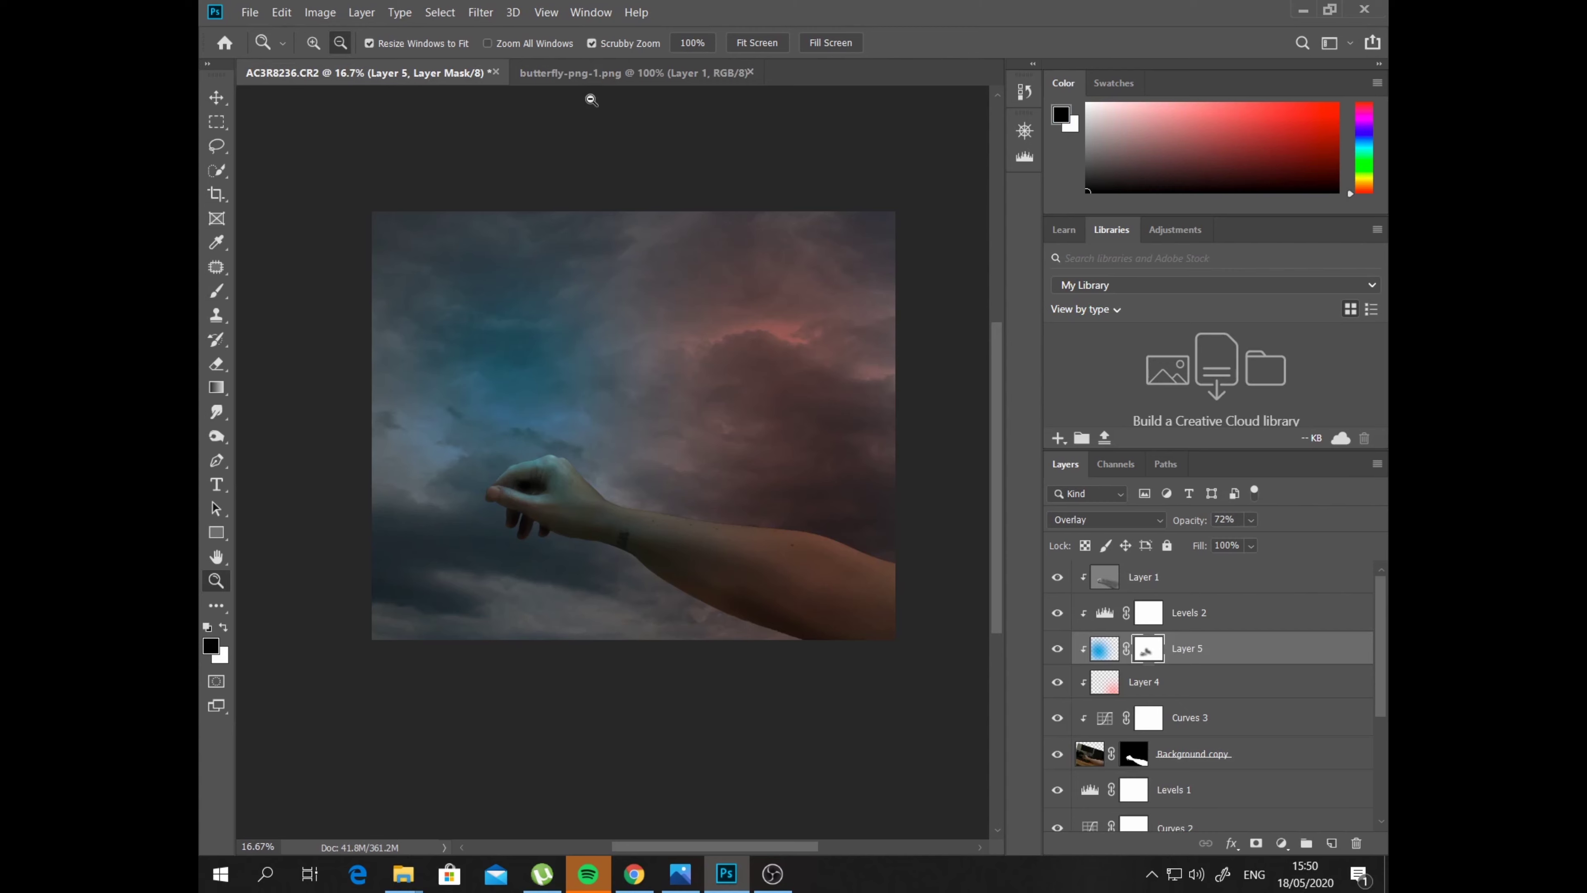
click(695, 76)
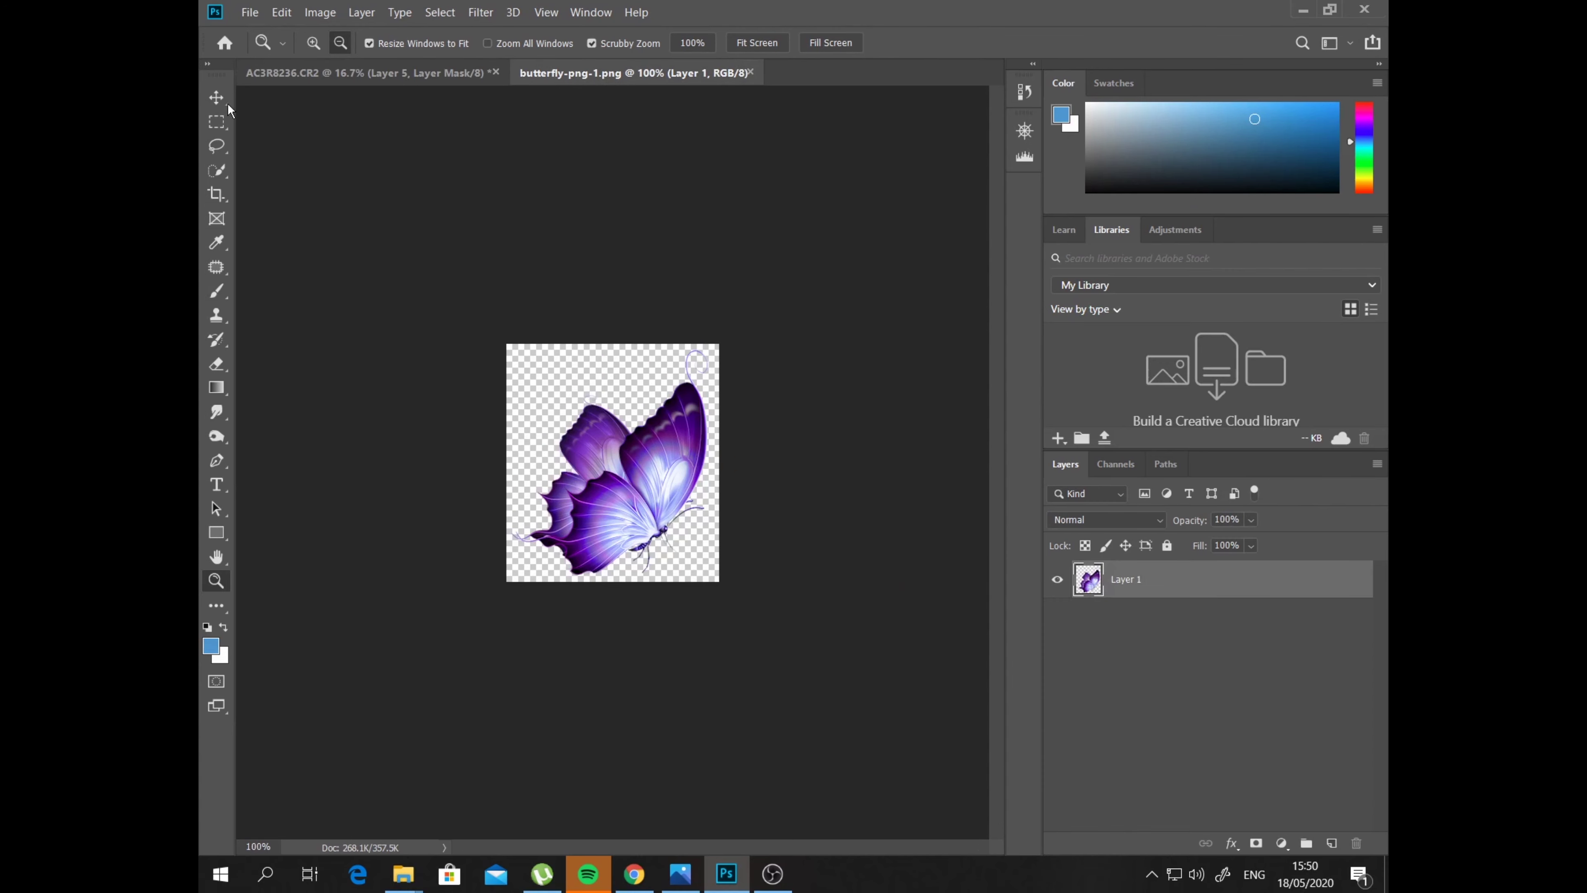
click(217, 98)
mouse_move(601, 510)
mouse_down()
mouse_move(394, 90)
mouse_move(563, 465)
mouse_move(554, 445)
mouse_up()
drag(1178, 666, 1179, 577)
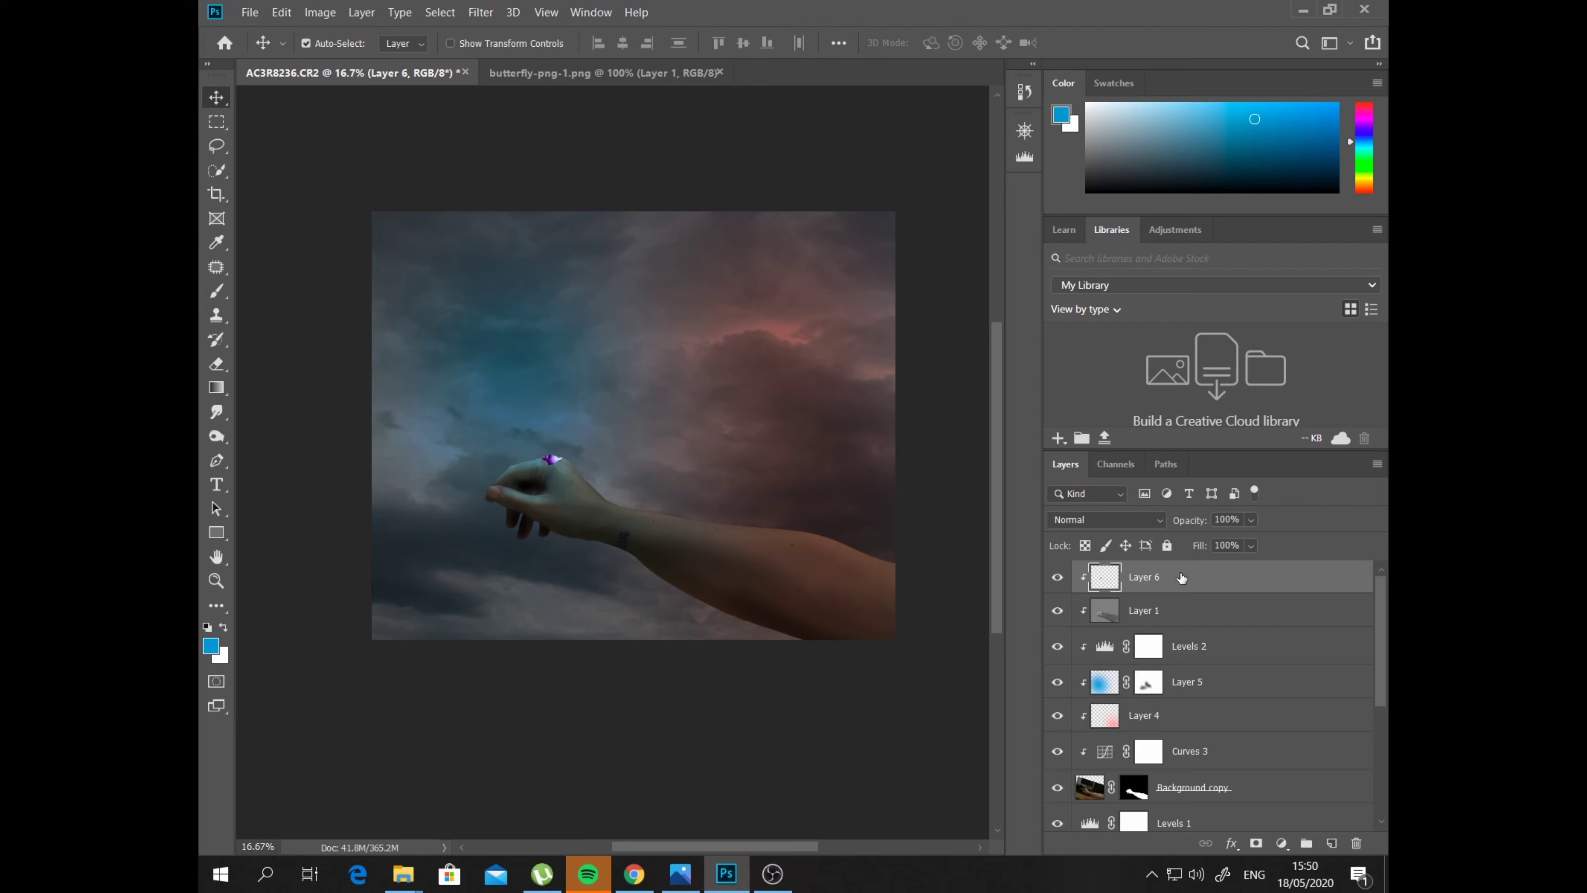
right_click(1084, 579)
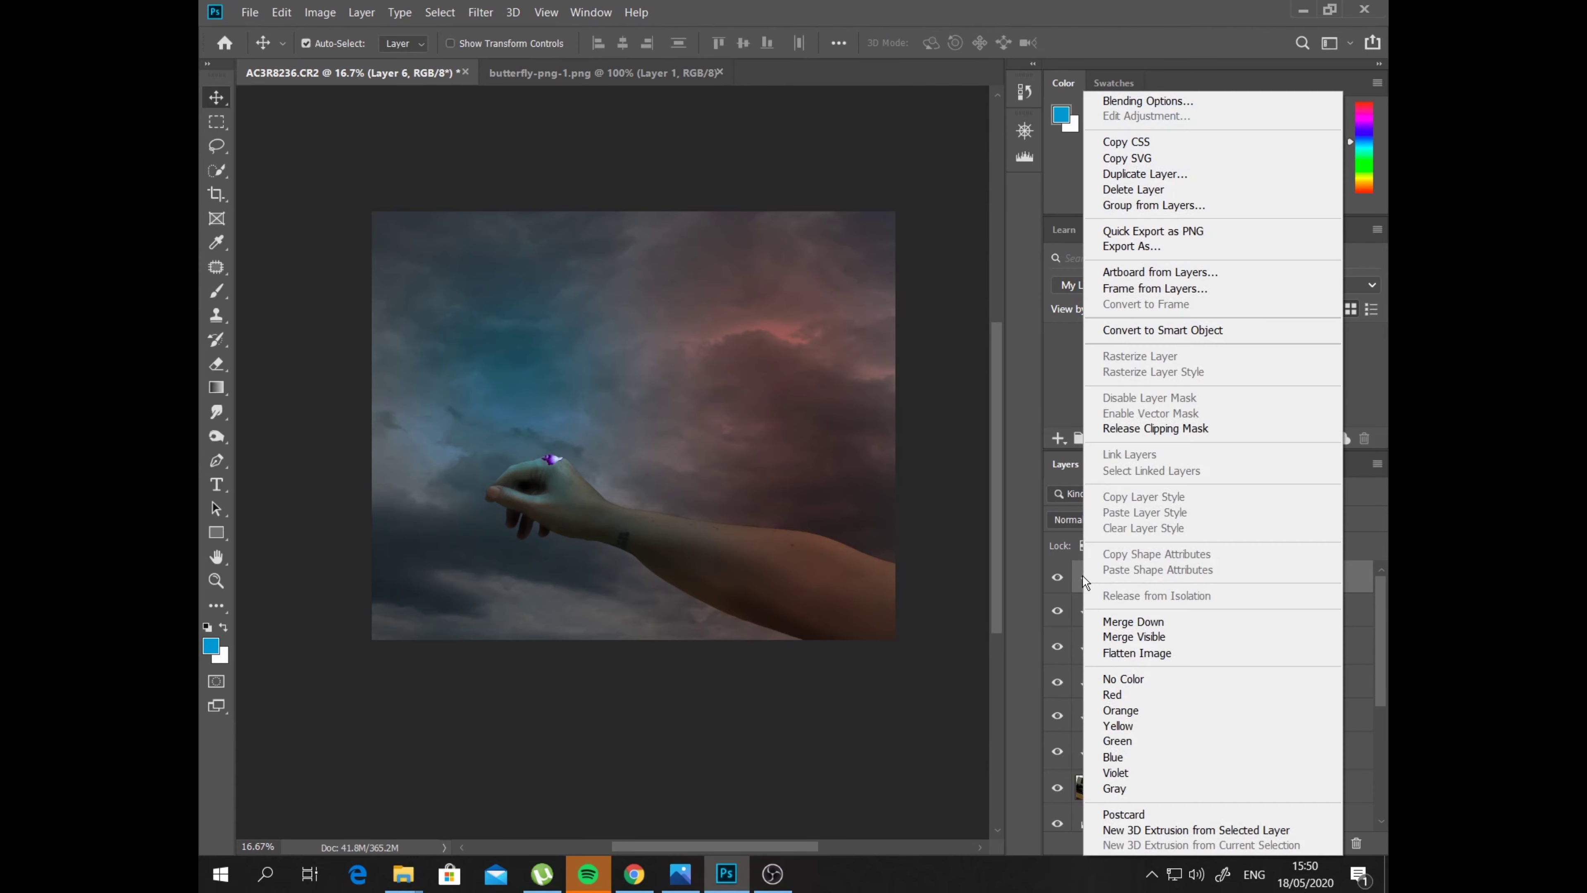
click(1162, 428)
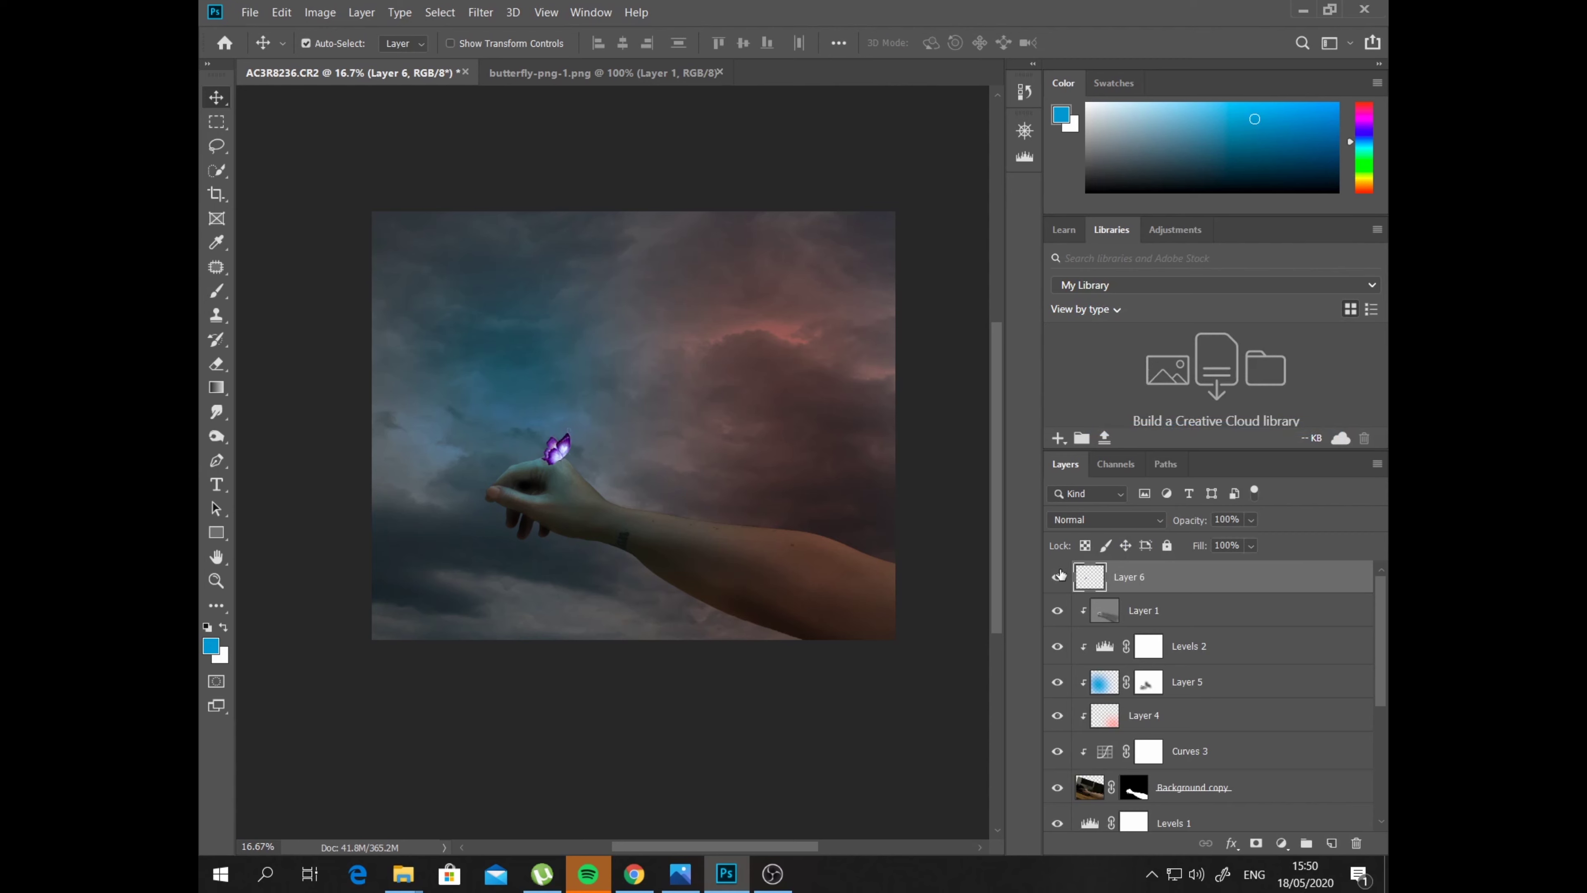
Free-transform the butterfly to about 300% and place it above the fingertips
key(ctrl+t)
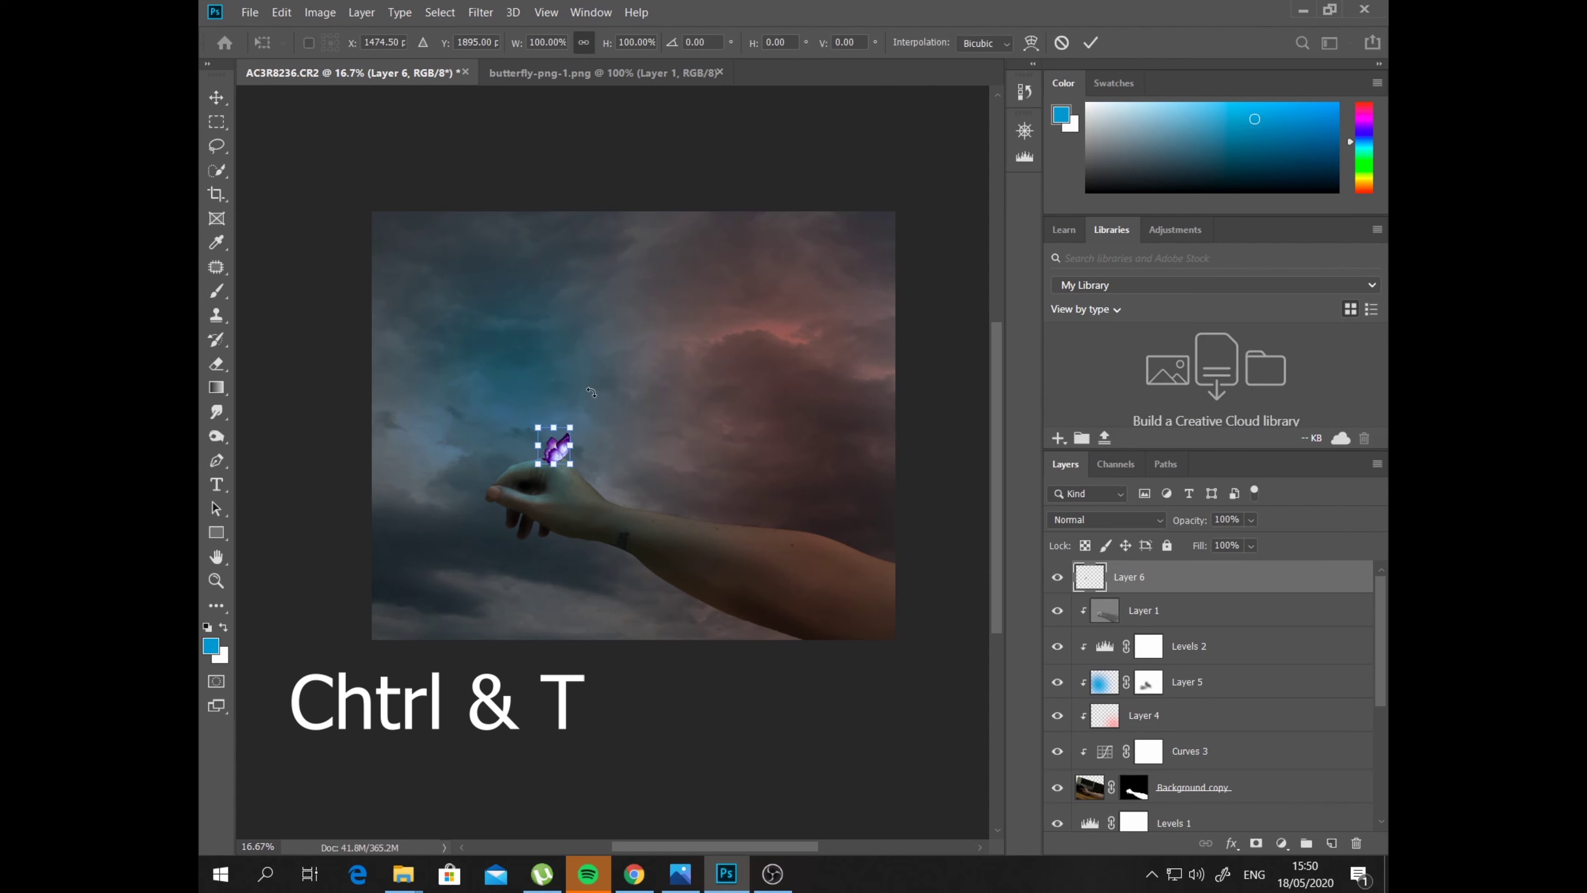
drag(538, 428, 492, 387)
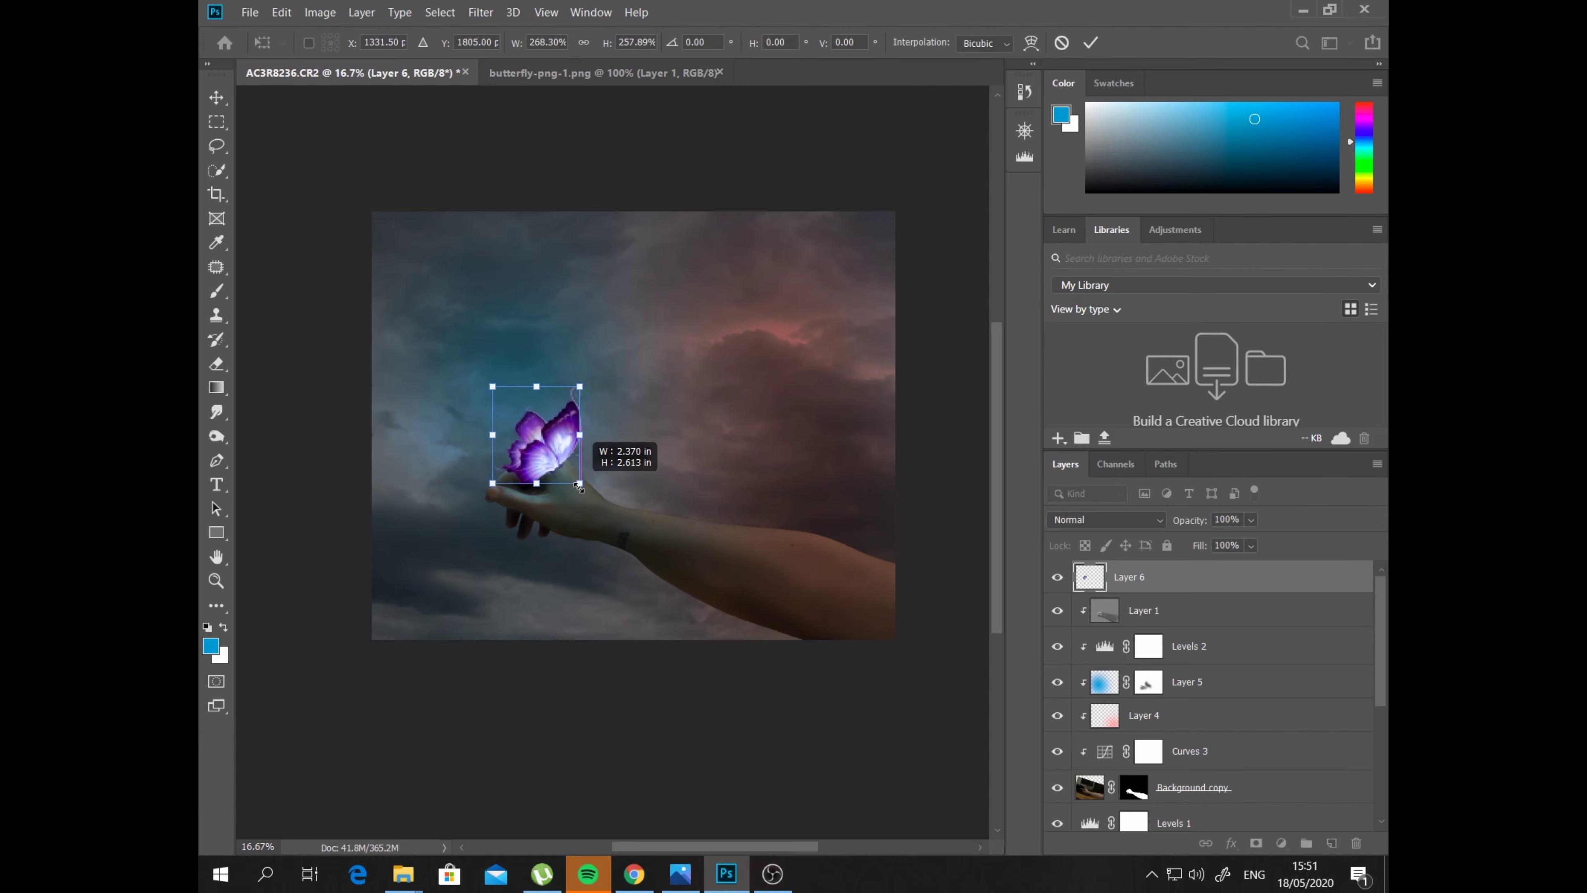
mouse_move(569, 466)
mouse_down()
mouse_move(592, 495)
mouse_move(504, 425)
mouse_up()
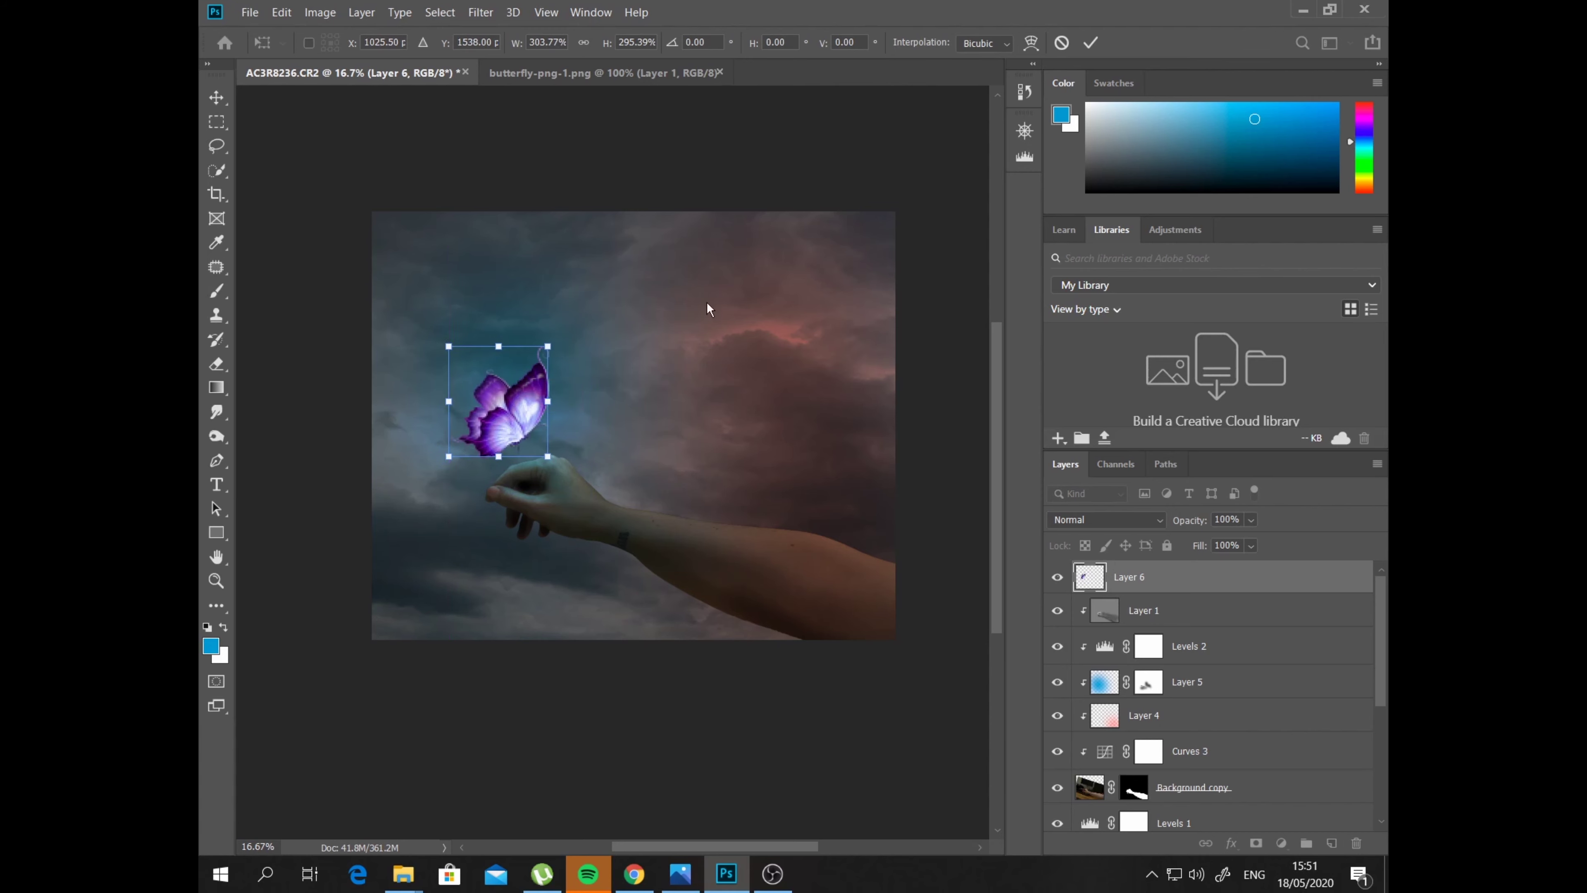
click(1092, 43)
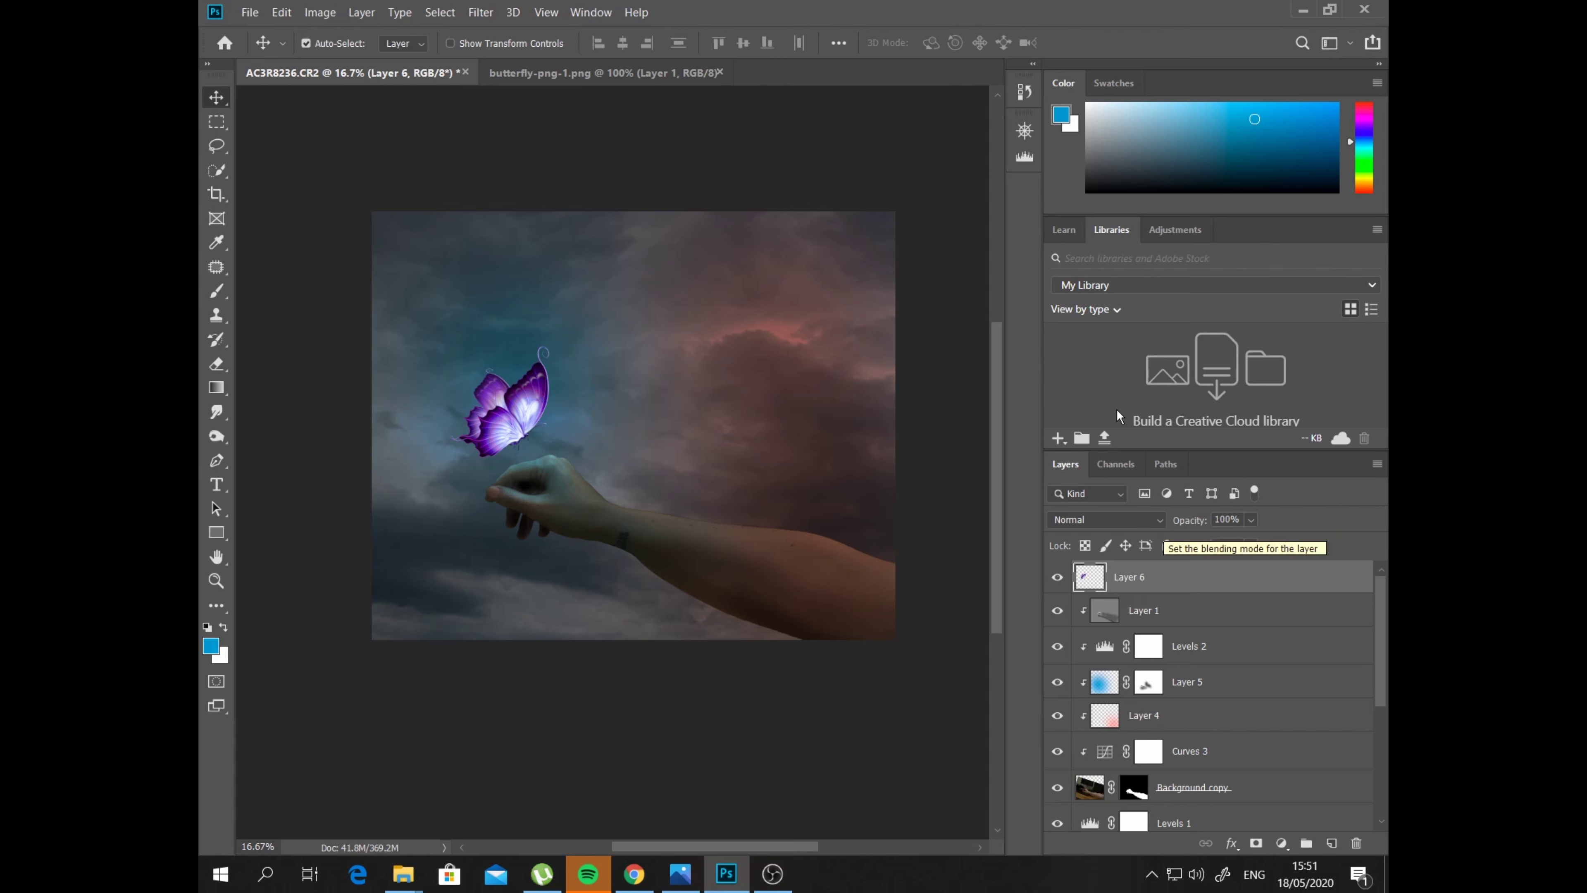
Add a Hue/Saturation adjustment clipped to the butterfly with Colorize turned on
click(1174, 231)
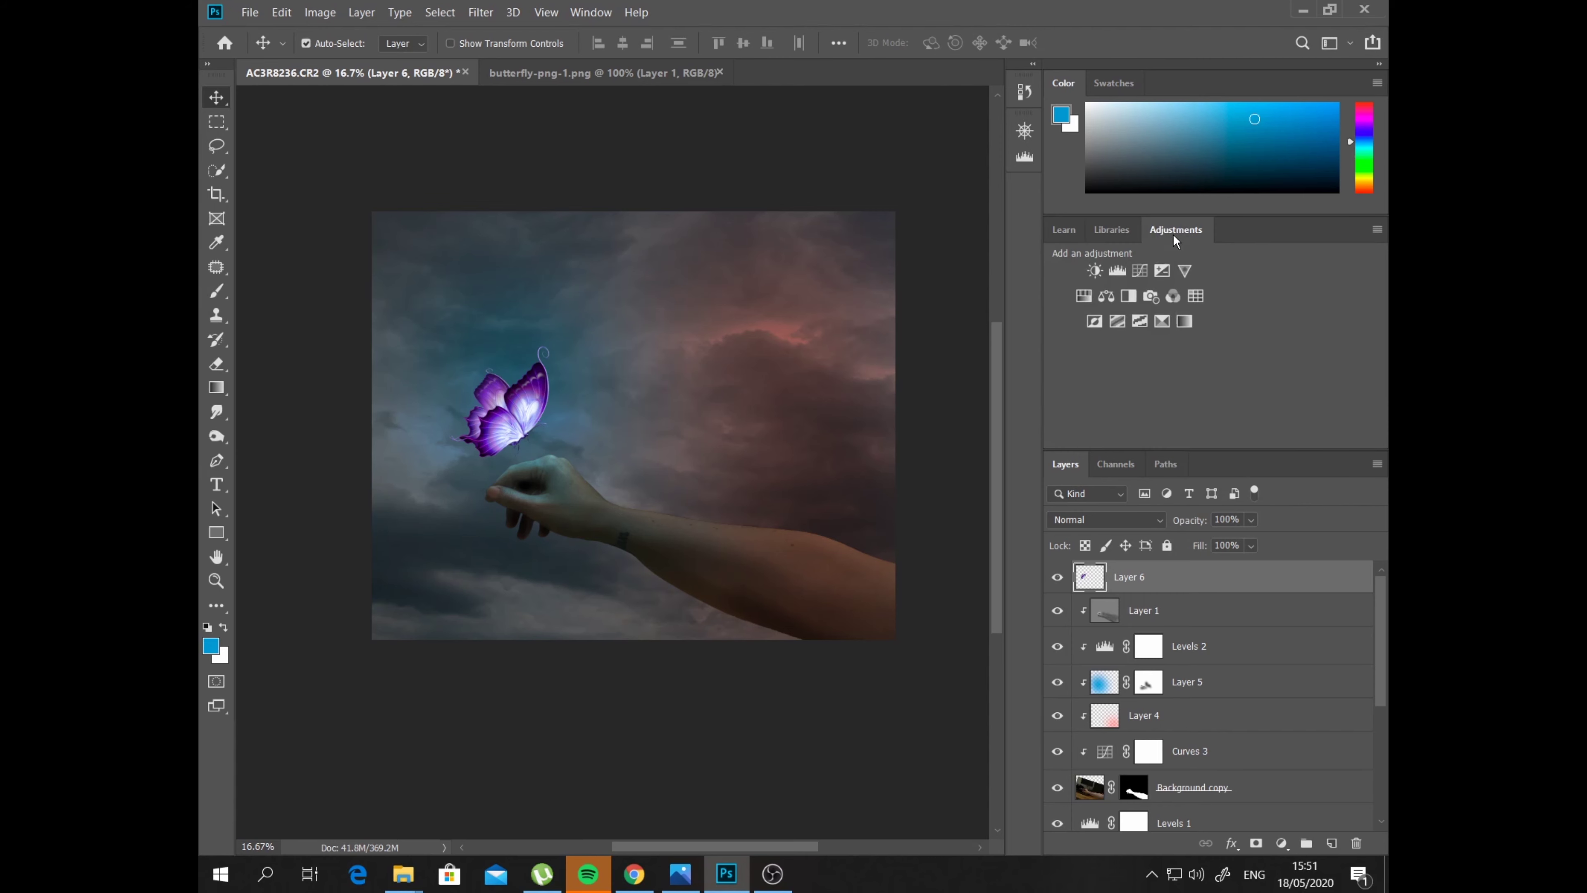
click(1082, 294)
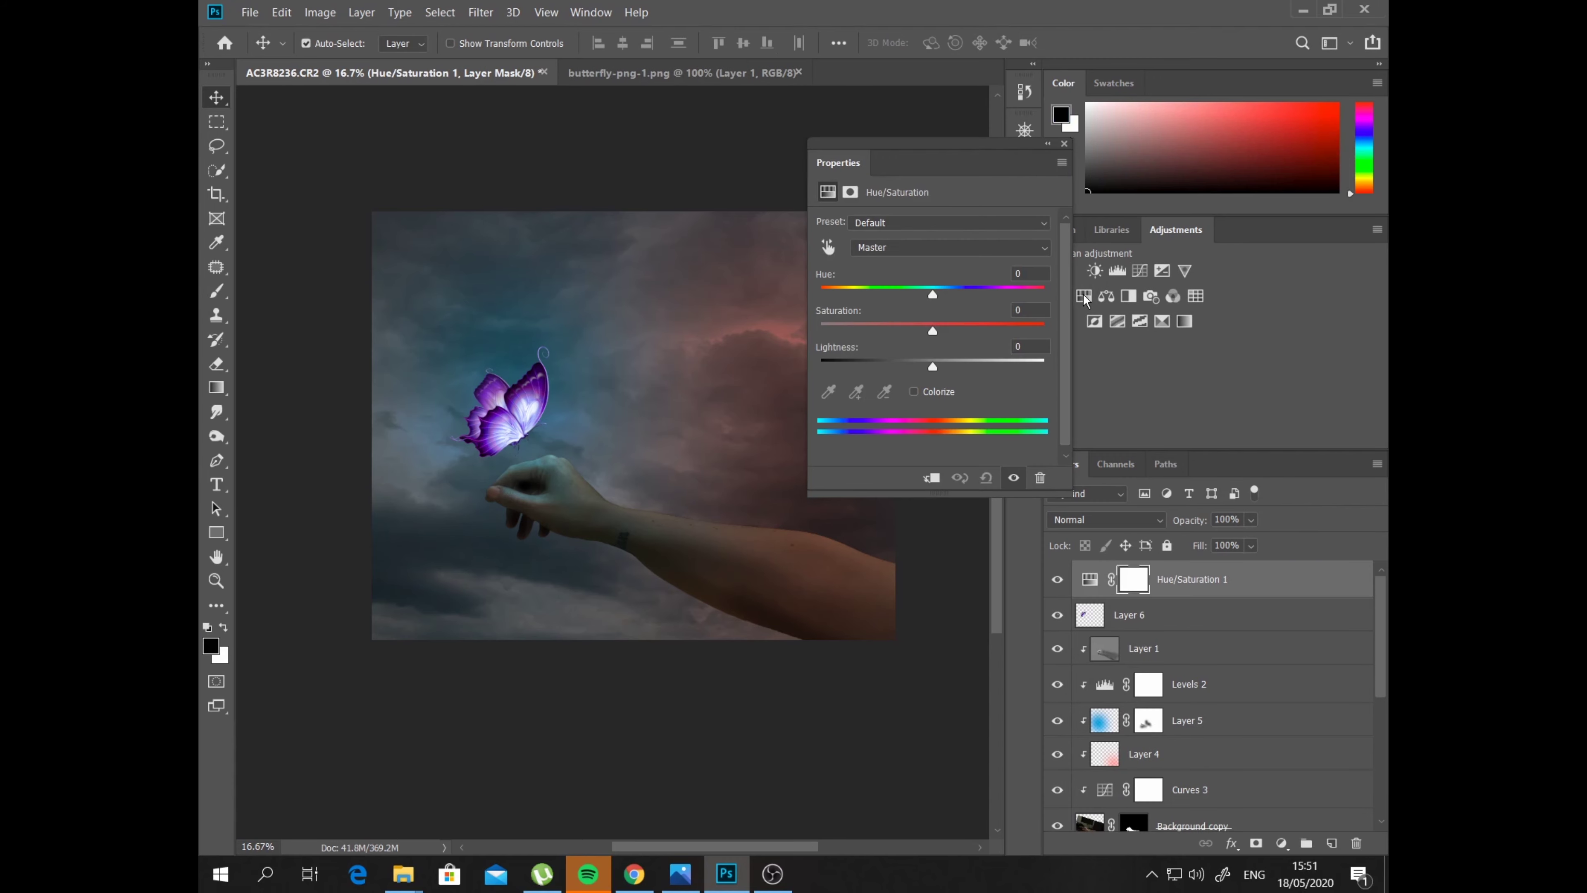
click(931, 478)
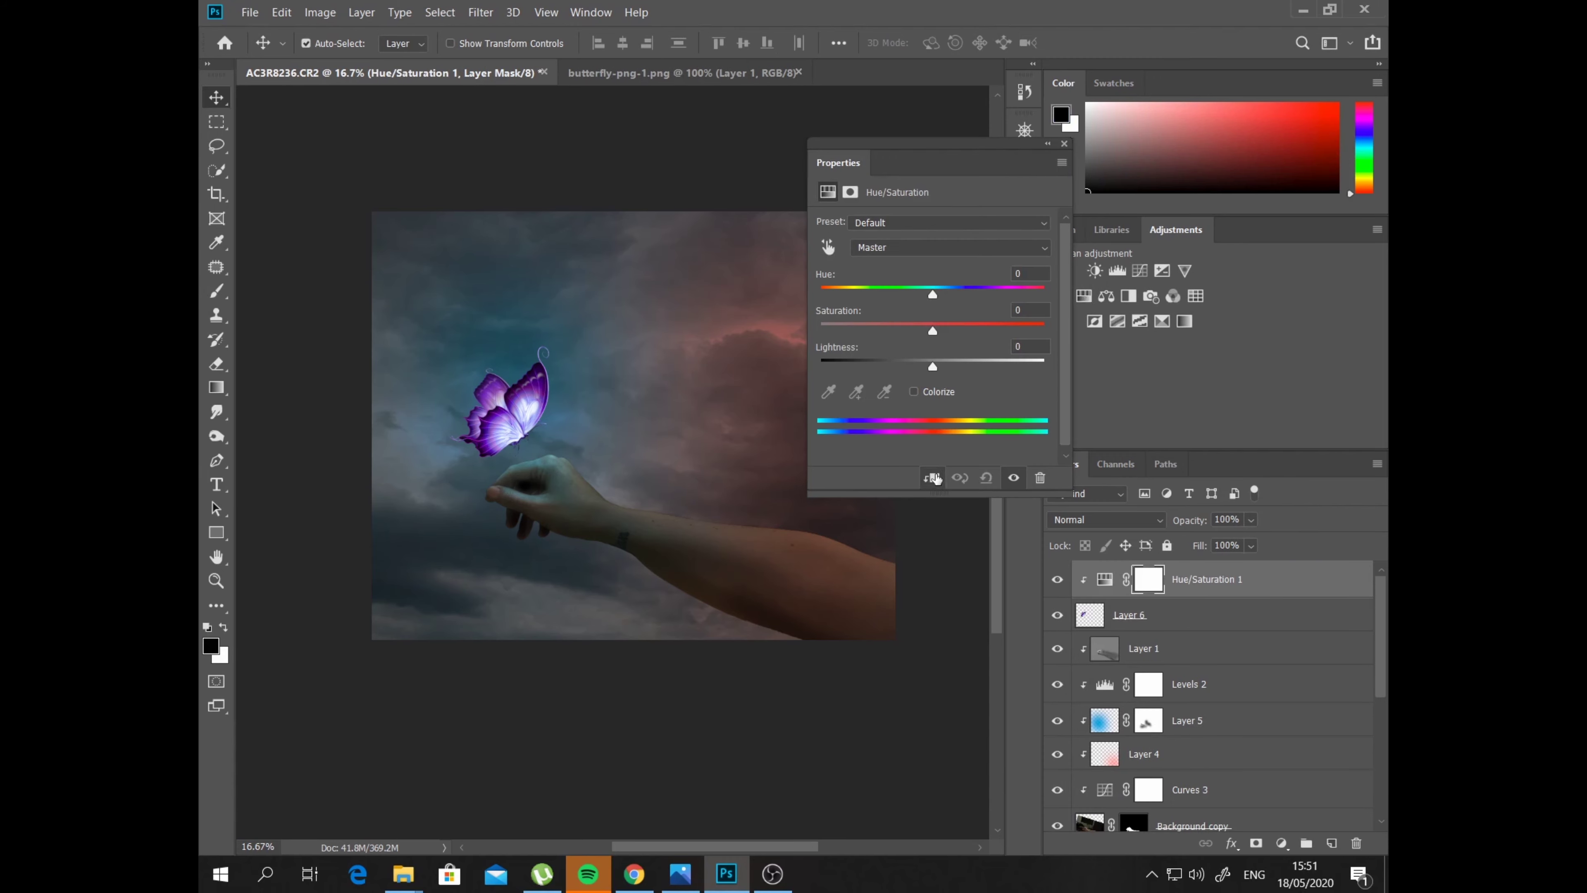
click(914, 392)
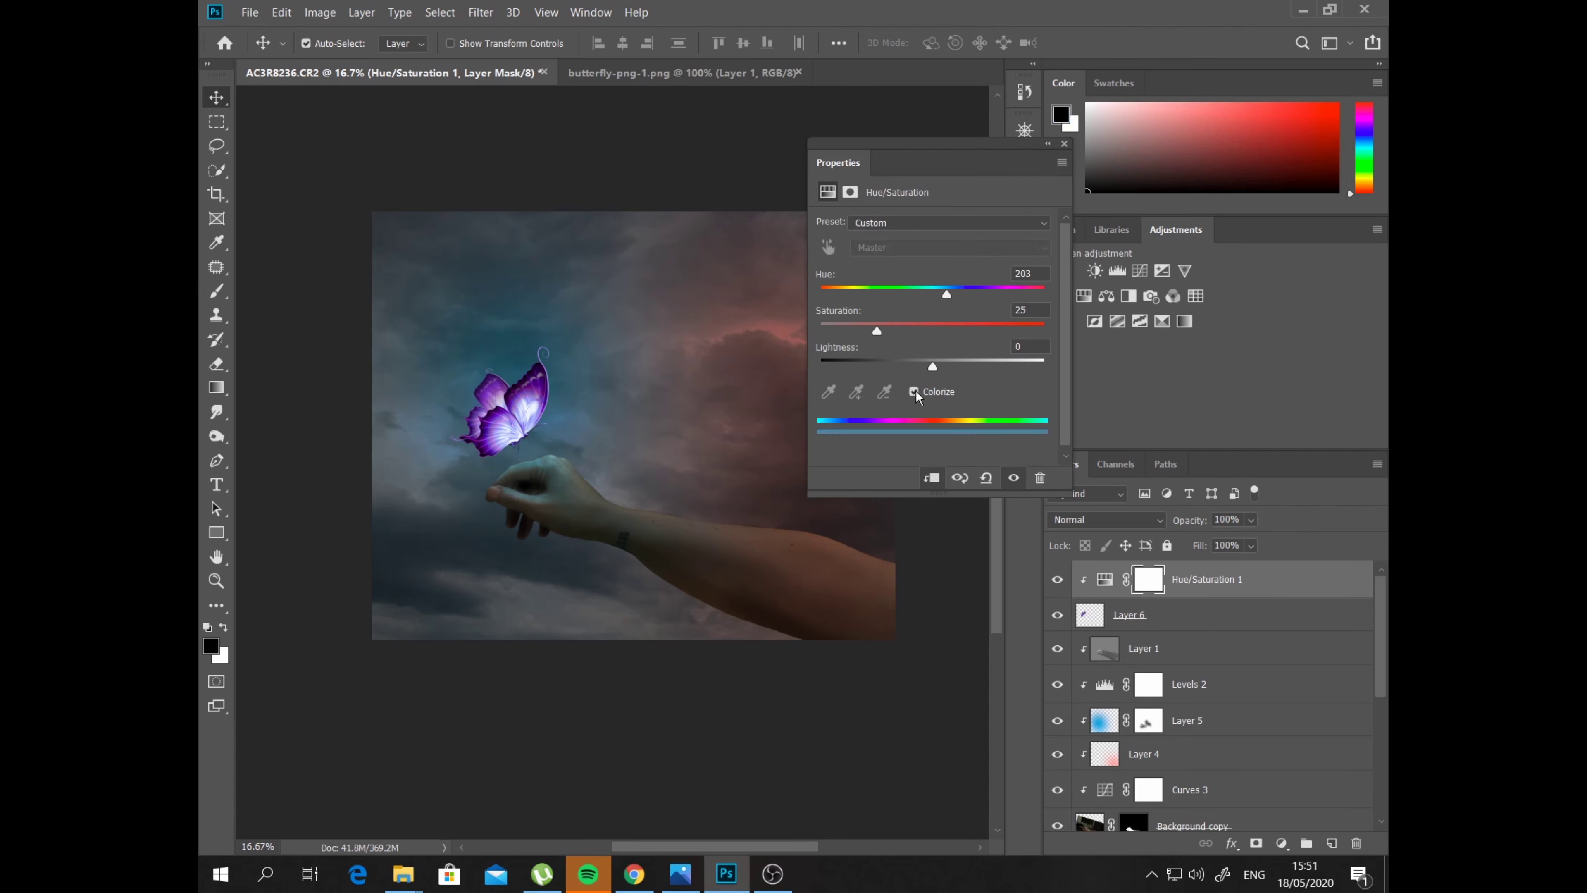
click(943, 299)
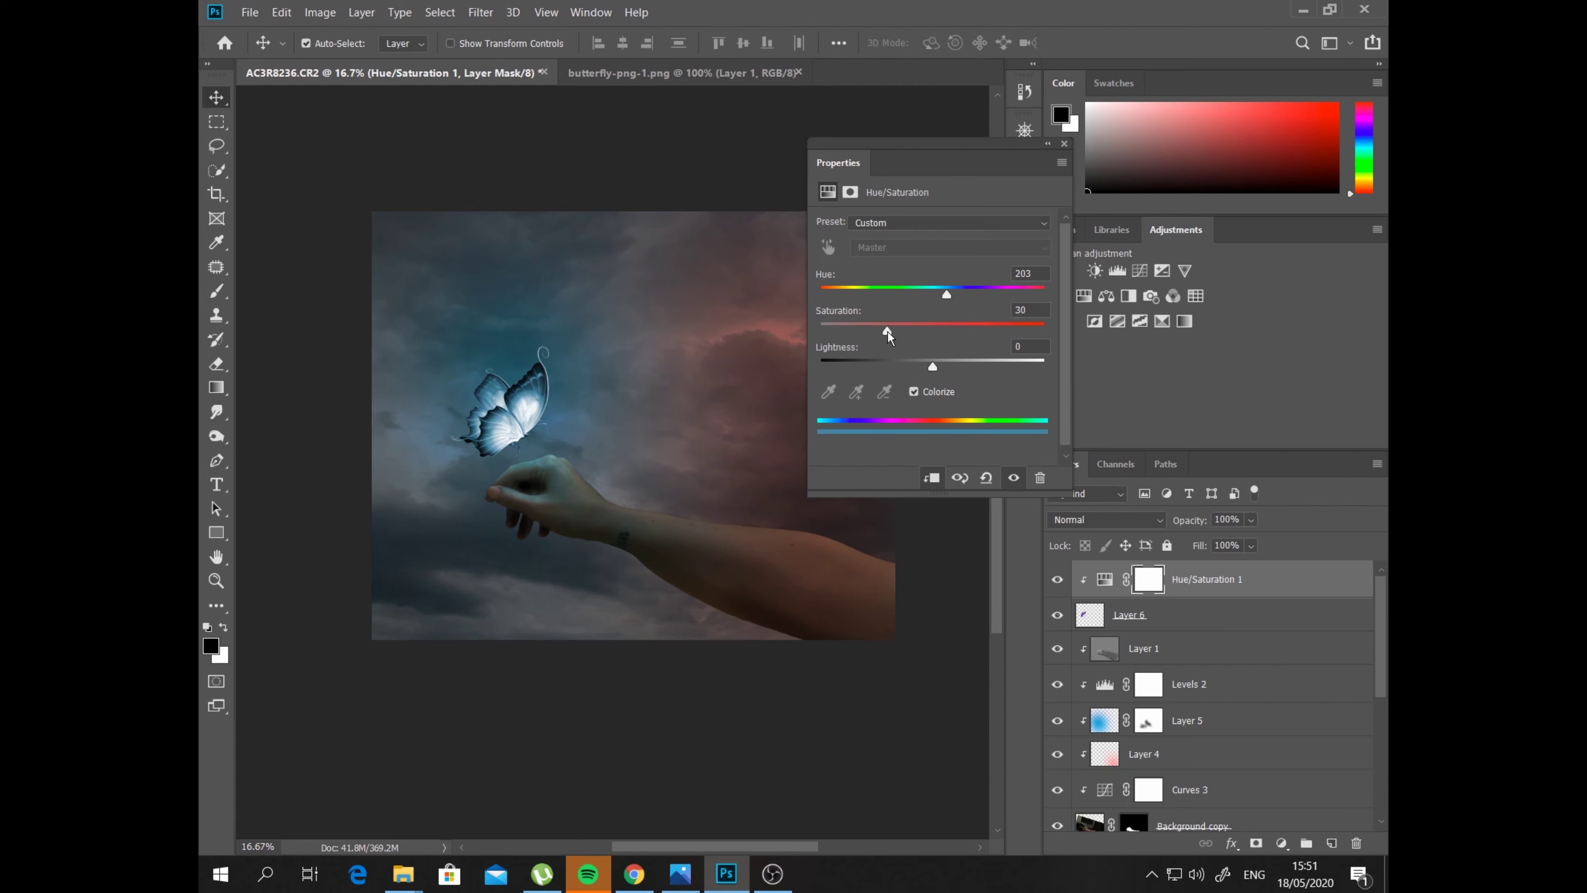
Set the colorize values to Hue 192, Saturation 44, Lightness -28
drag(944, 298, 950, 302)
mouse_move(948, 299)
mouse_down()
mouse_move(856, 335)
mouse_move(921, 334)
mouse_up()
drag(930, 367, 936, 380)
drag(933, 369, 895, 370)
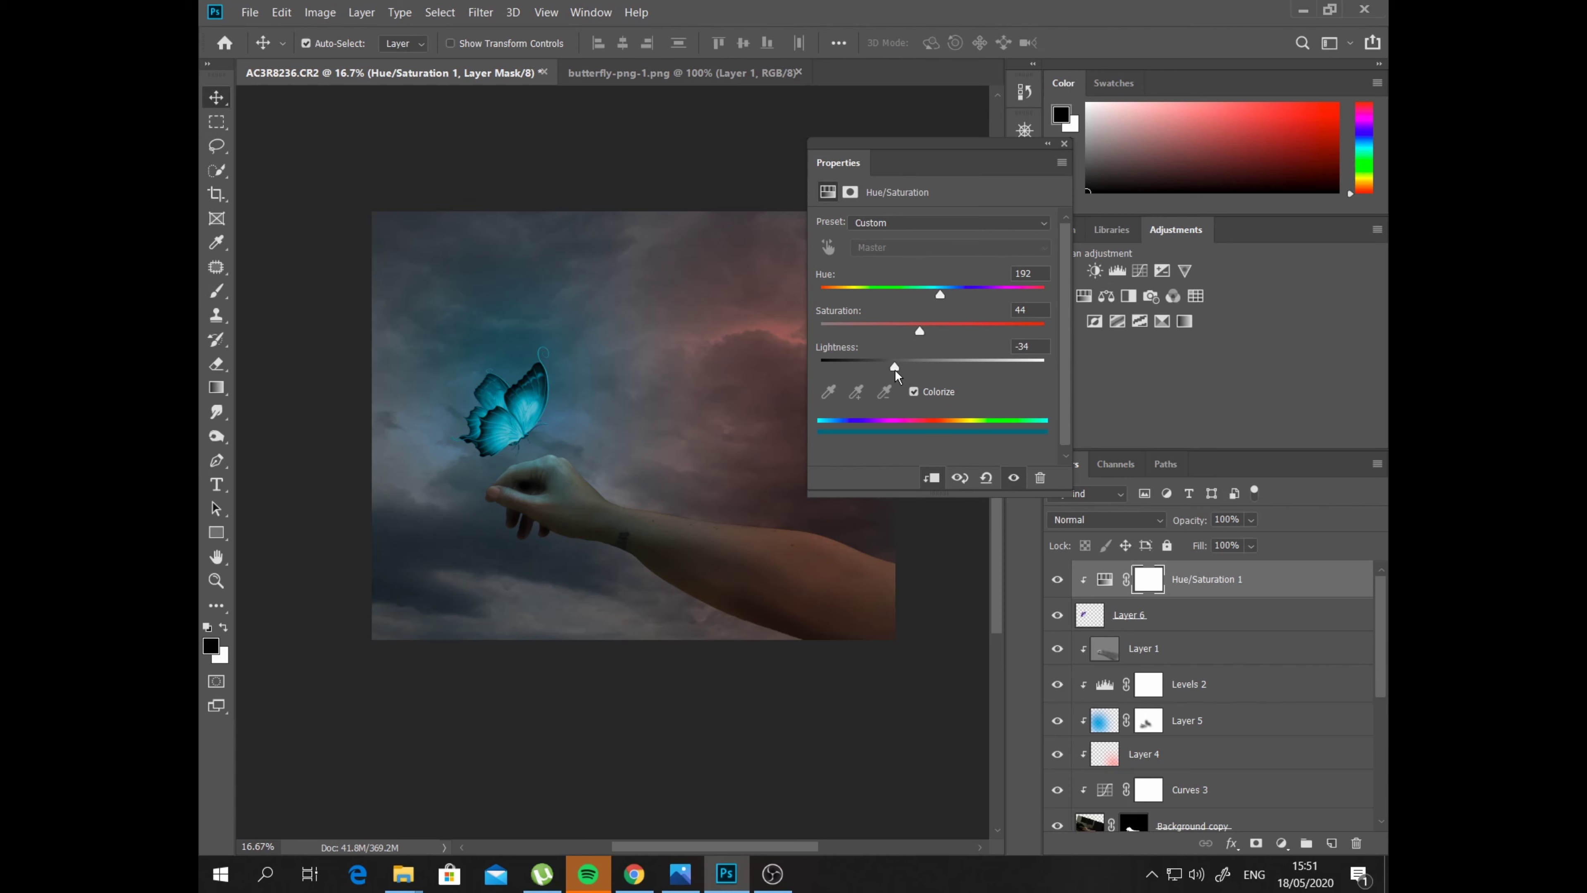
drag(899, 374, 902, 376)
click(1065, 145)
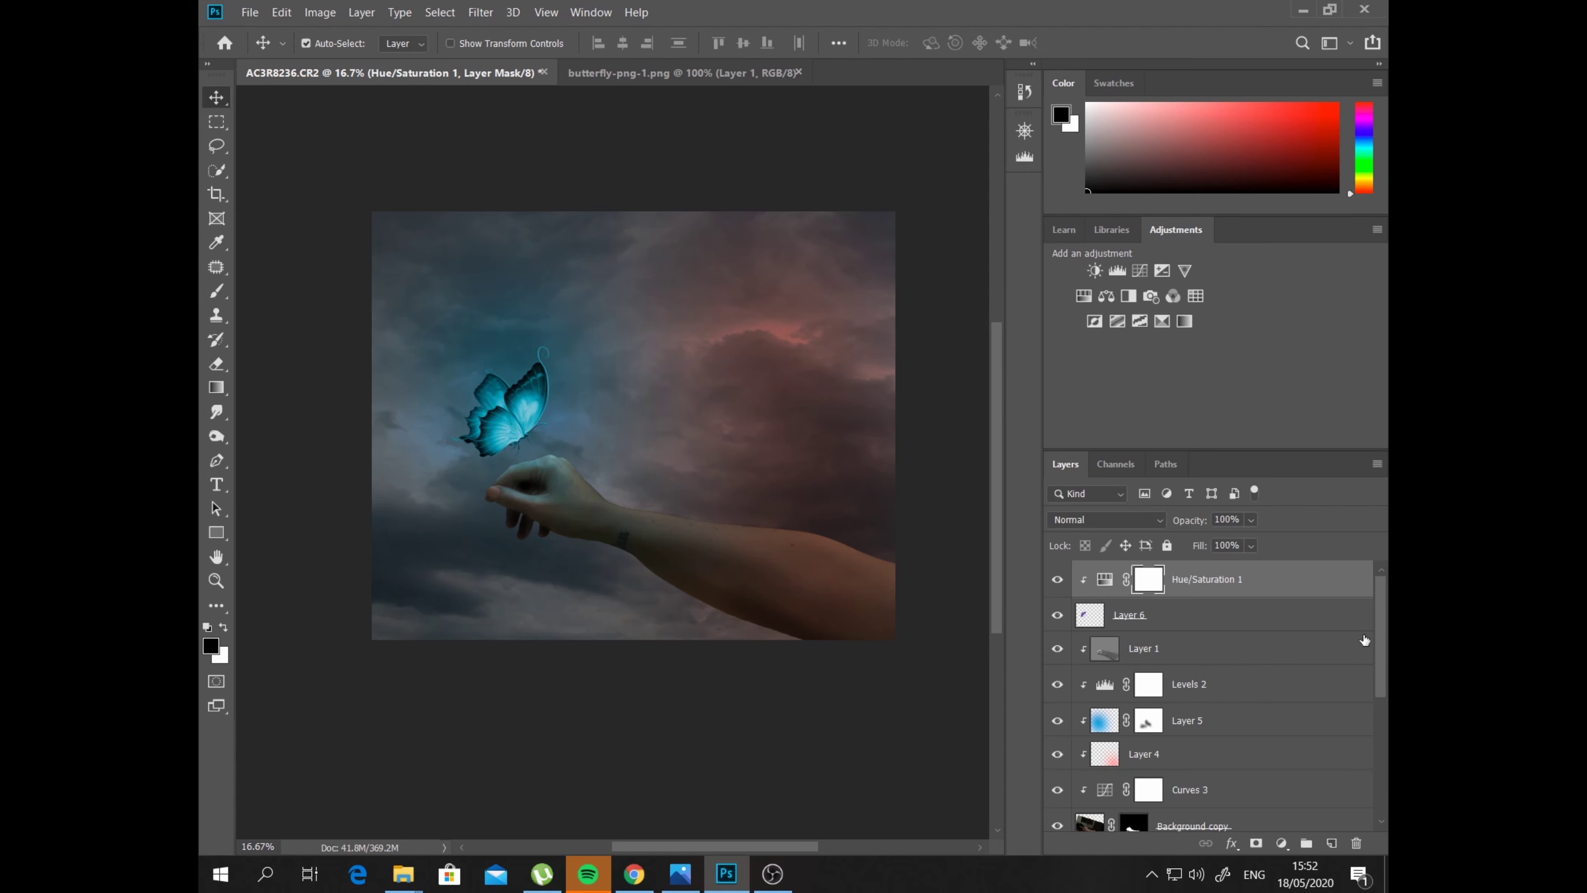
On a new layer, paint a soft blue glow around the butterfly and hand with a large brush
click(1333, 845)
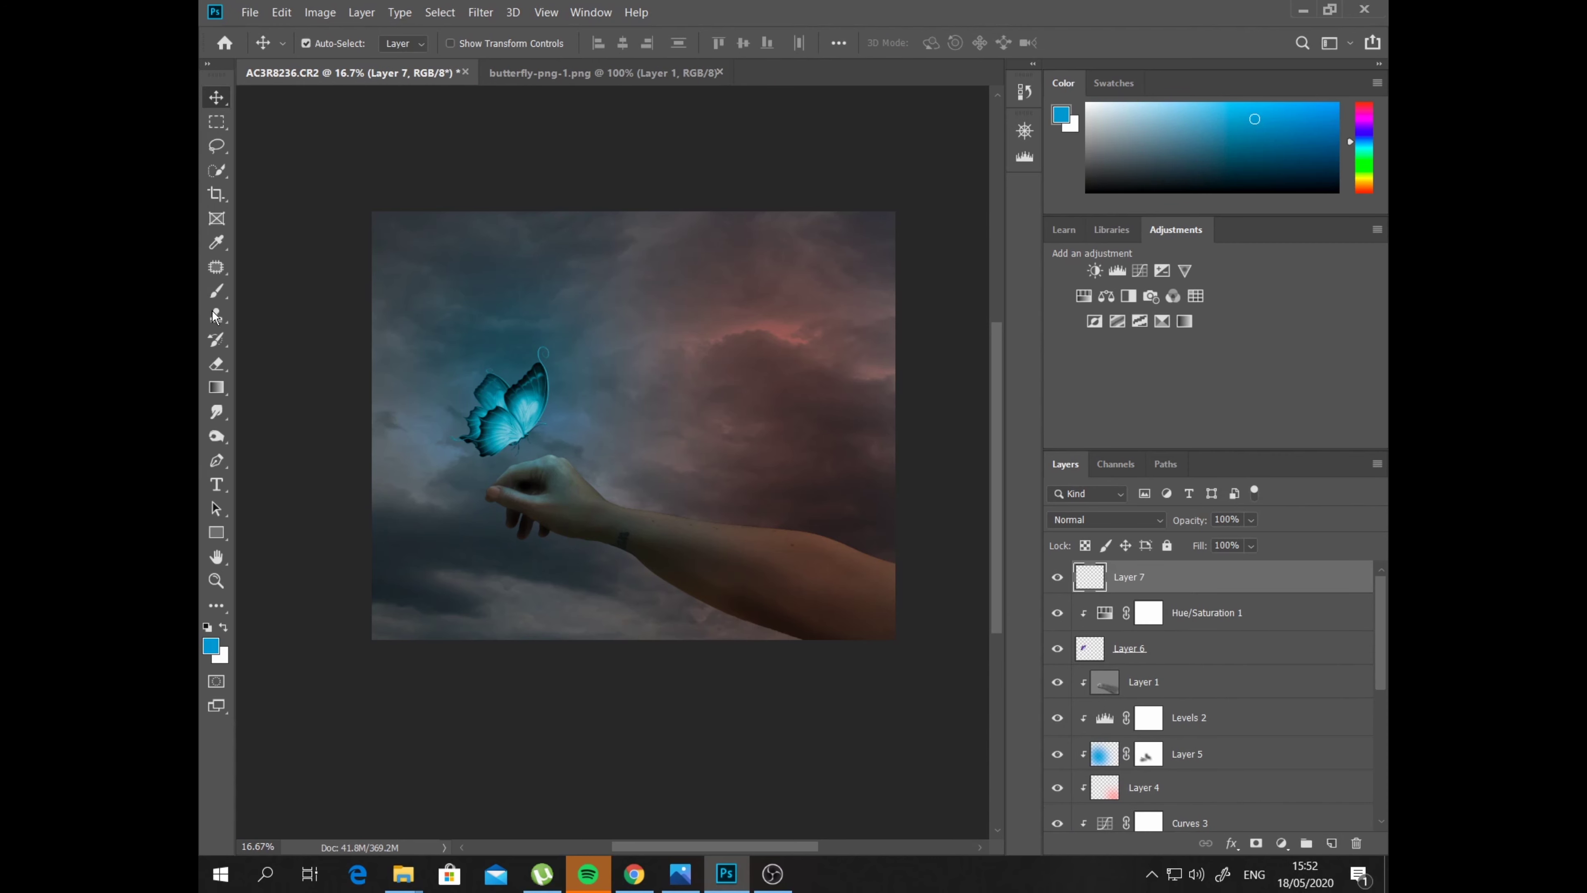
click(217, 292)
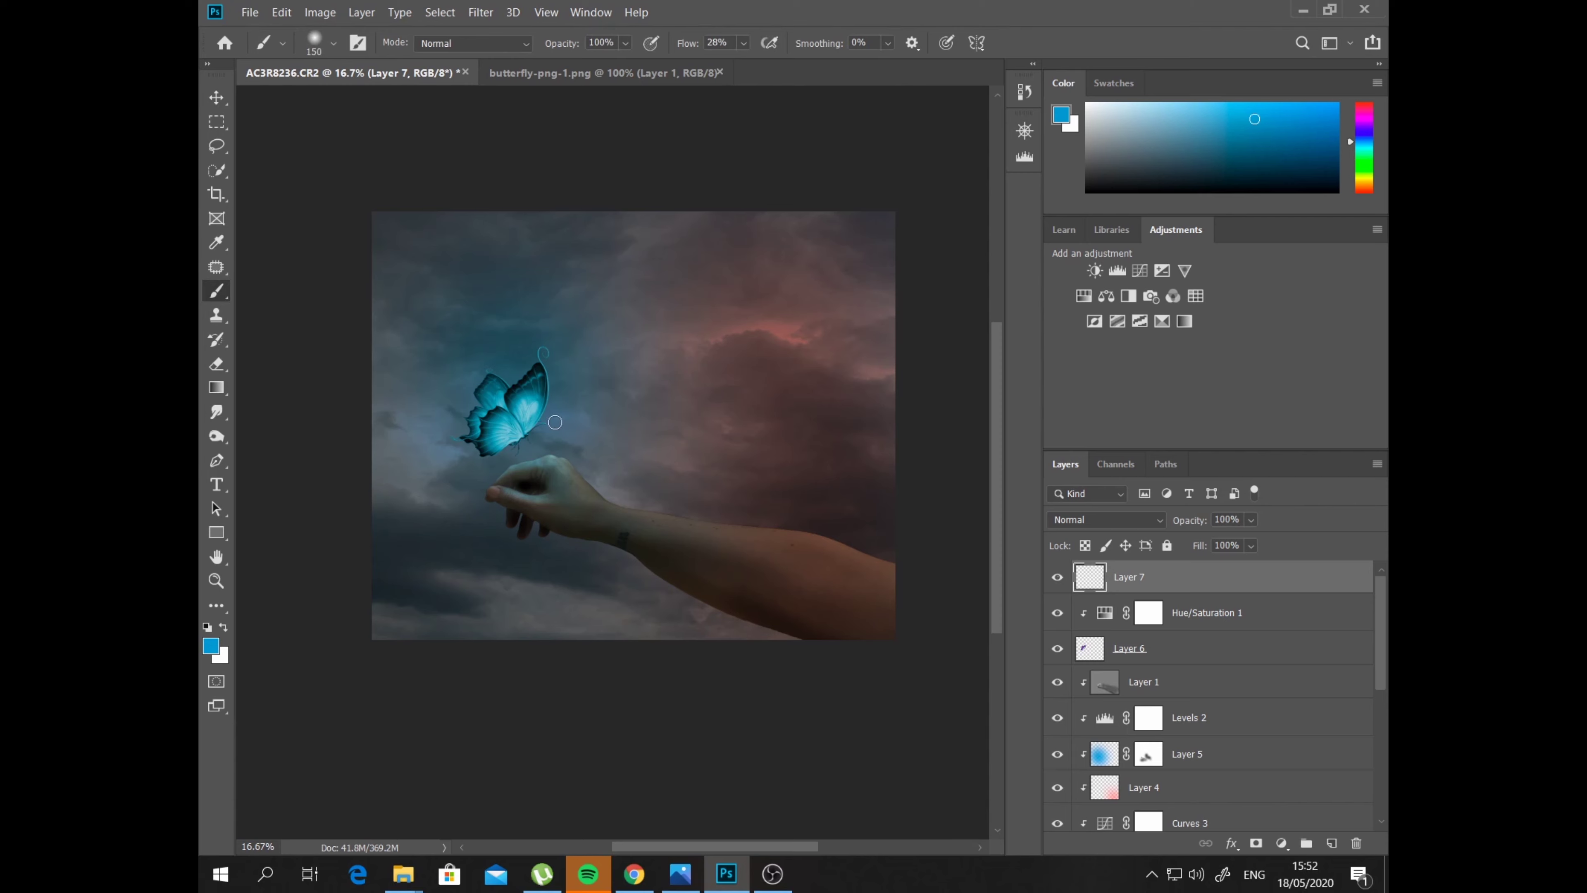
key(bracketright)
key(bracketright)
key(bracketright)
key(bracketright)
key(bracketright)
key(bracketright)
key(bracketright)
key(bracketright)
key(bracketright)
key(bracketright)
key(bracketright)
key(bracketright)
key(bracketright)
key(bracketright)
key(bracketright)
key(bracketright)
key(bracketright)
key(bracketright)
key(bracketright)
key(bracketright)
mouse_move(506, 394)
mouse_down()
mouse_move(526, 424)
mouse_move(519, 413)
mouse_up()
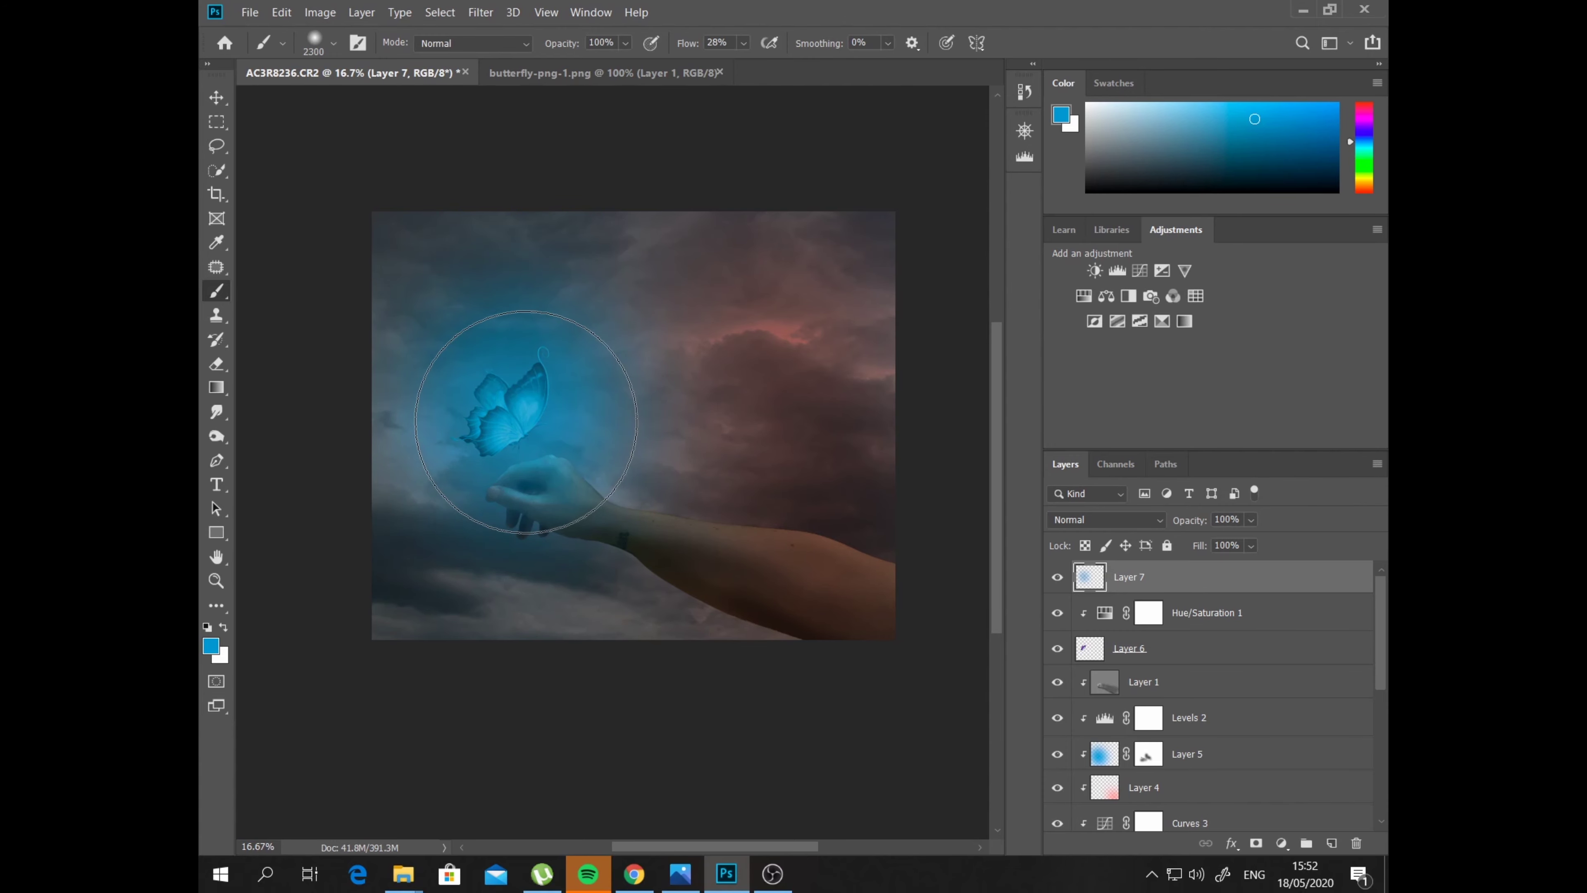
Set the glow layer to Screen at 38% opacity and move it below Layer 6
click(1158, 519)
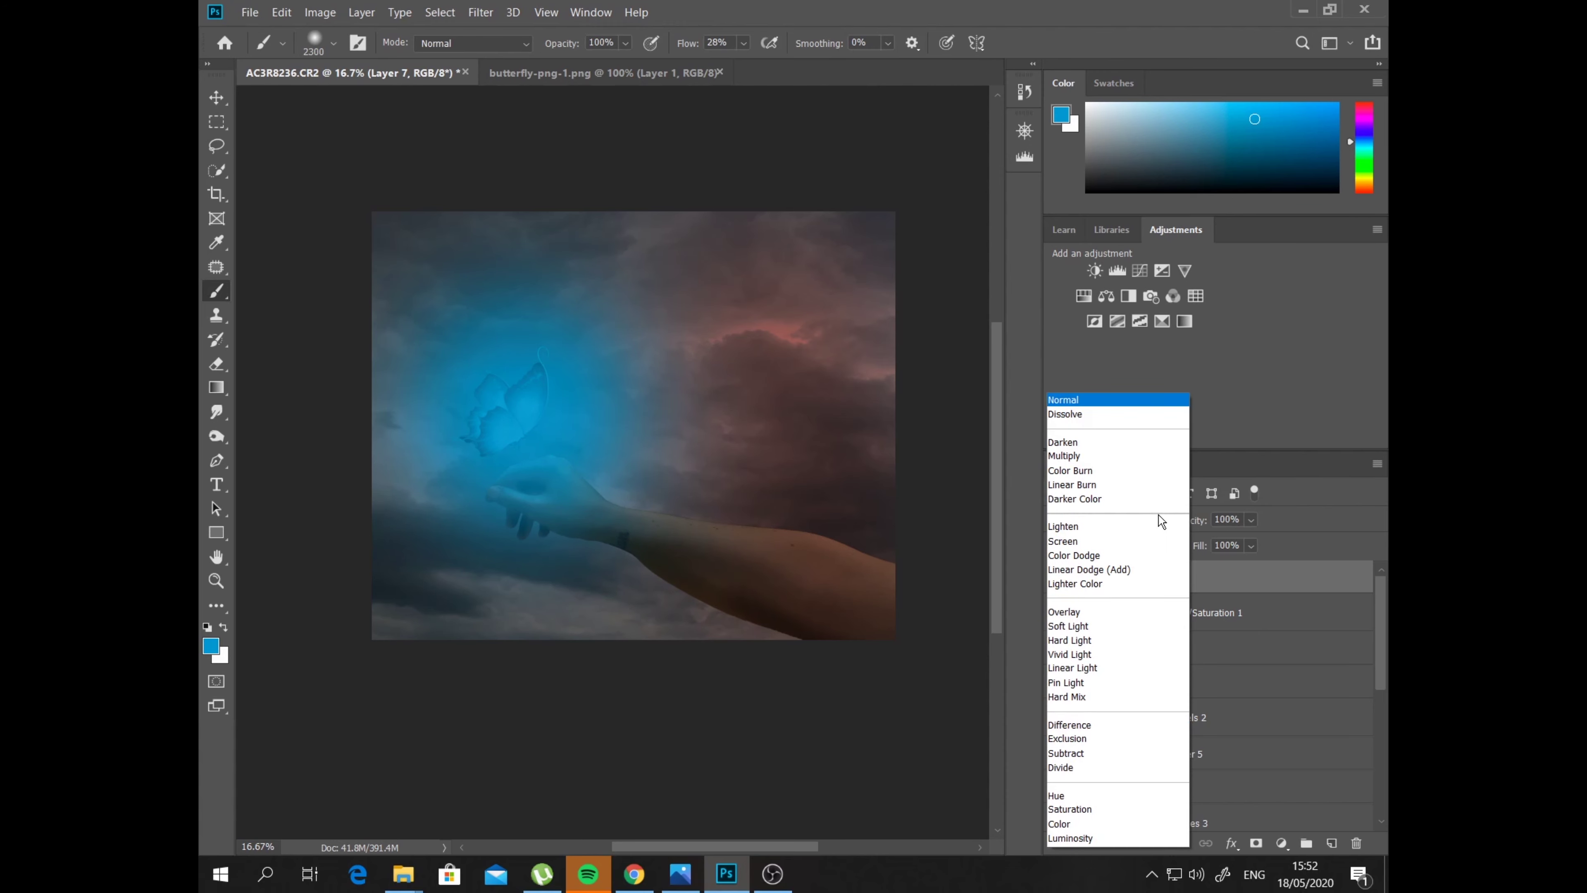
click(1094, 543)
click(1251, 521)
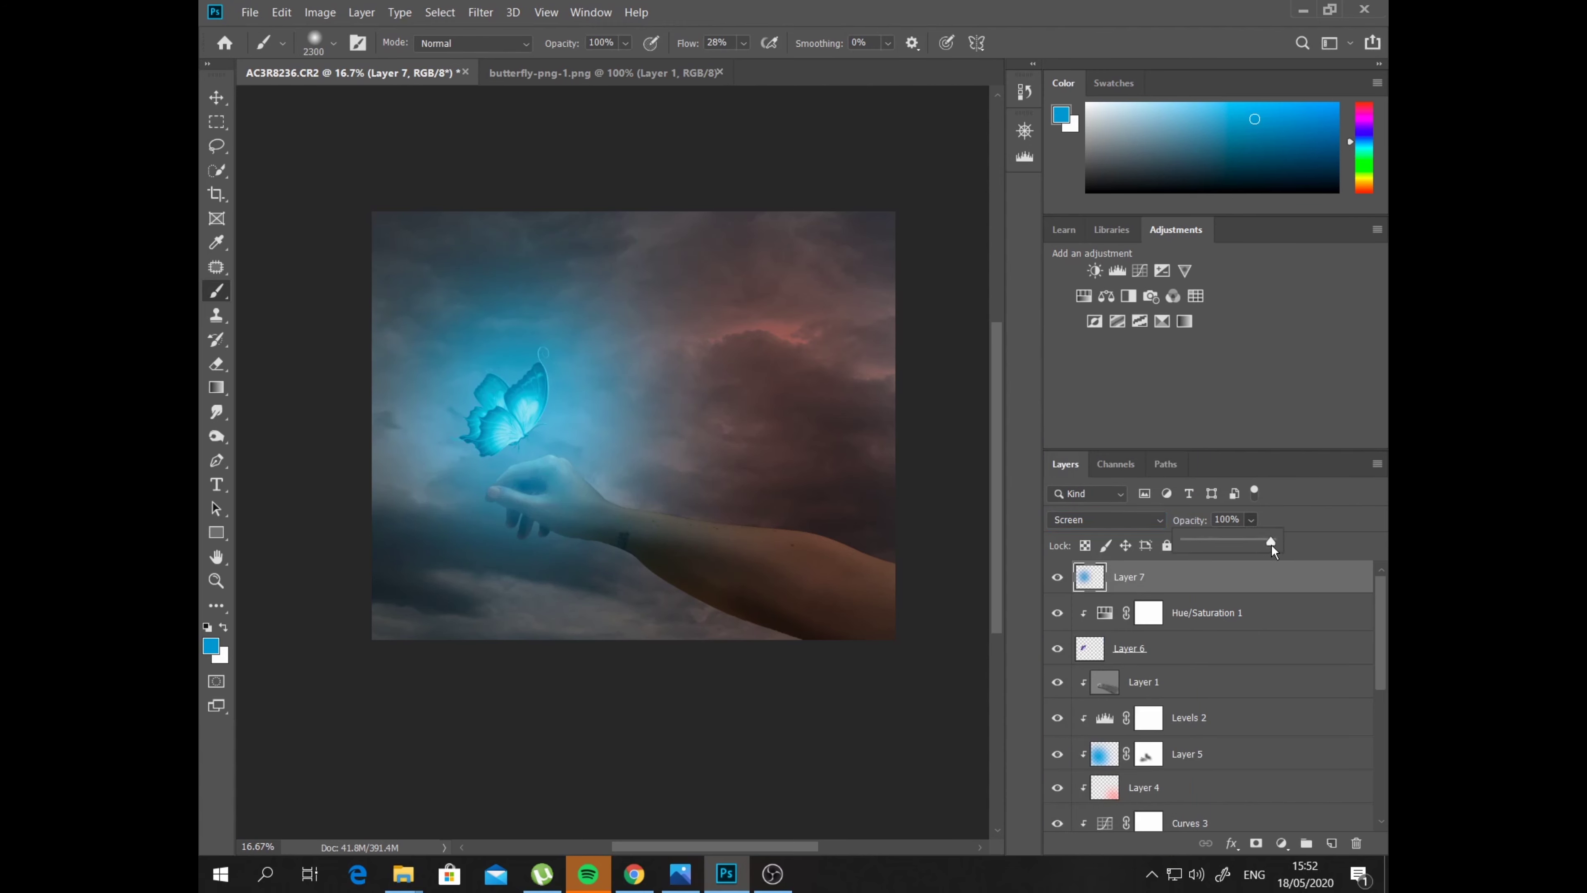
drag(1271, 544, 1223, 544)
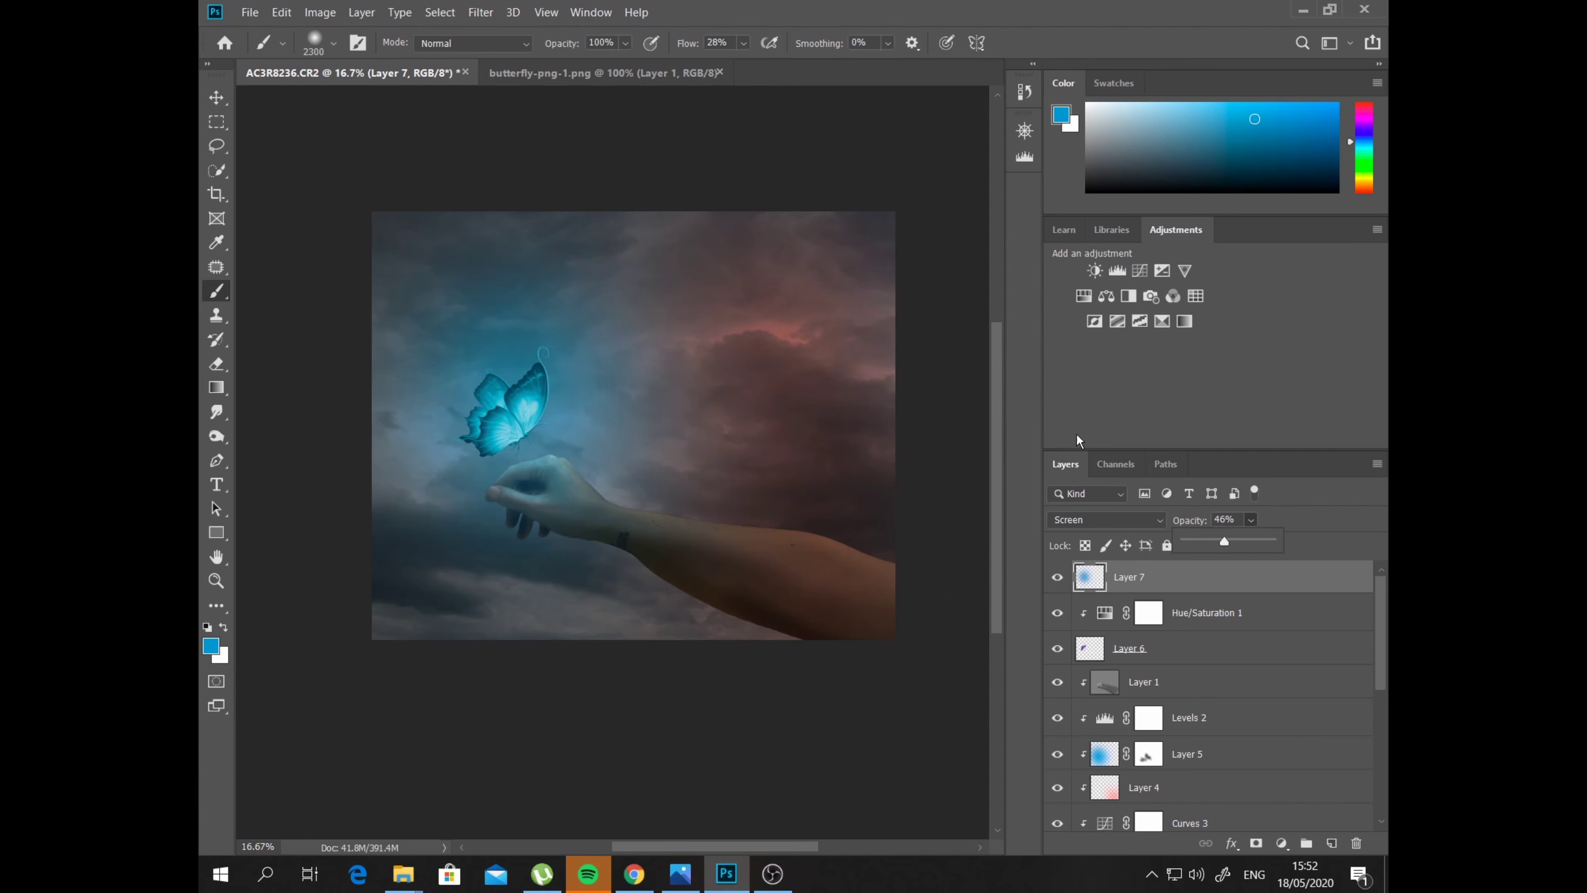
click(1157, 523)
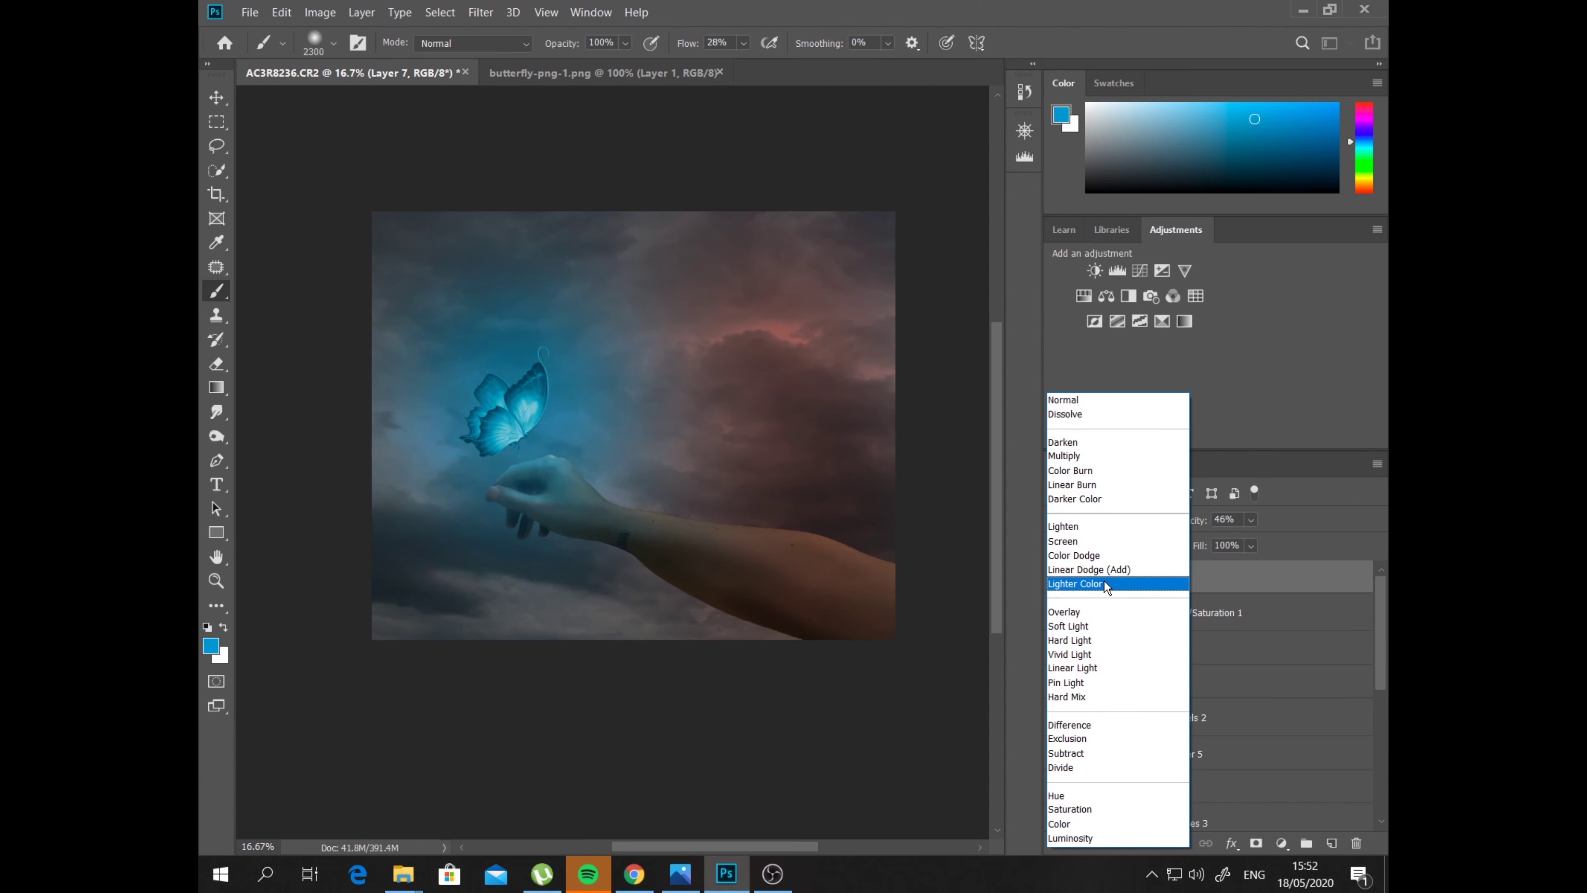
click(1090, 541)
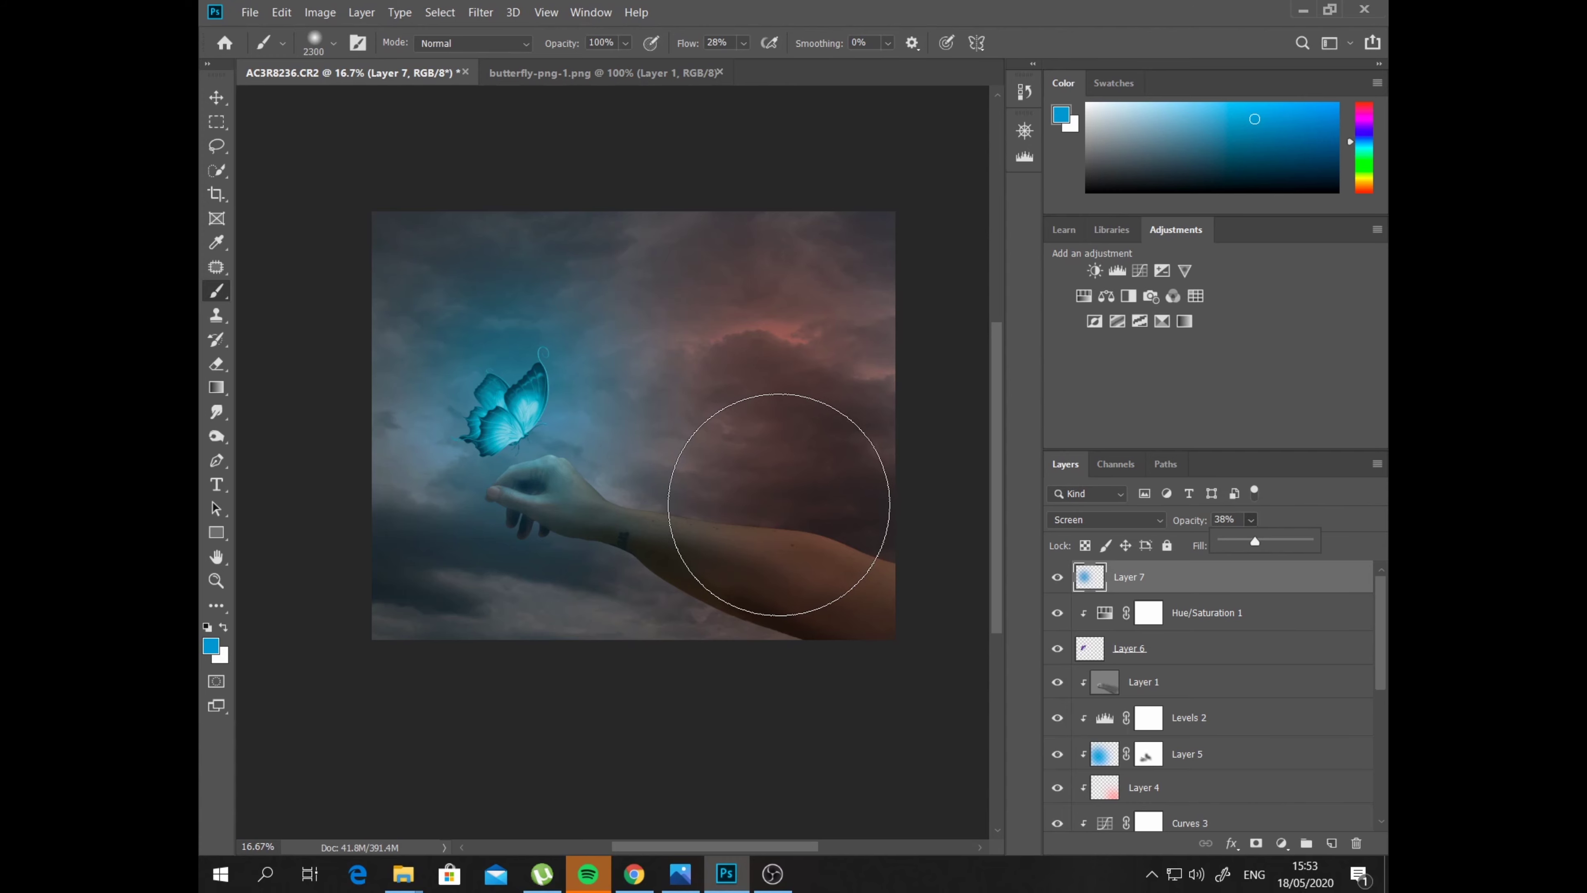
drag(1247, 588, 1247, 672)
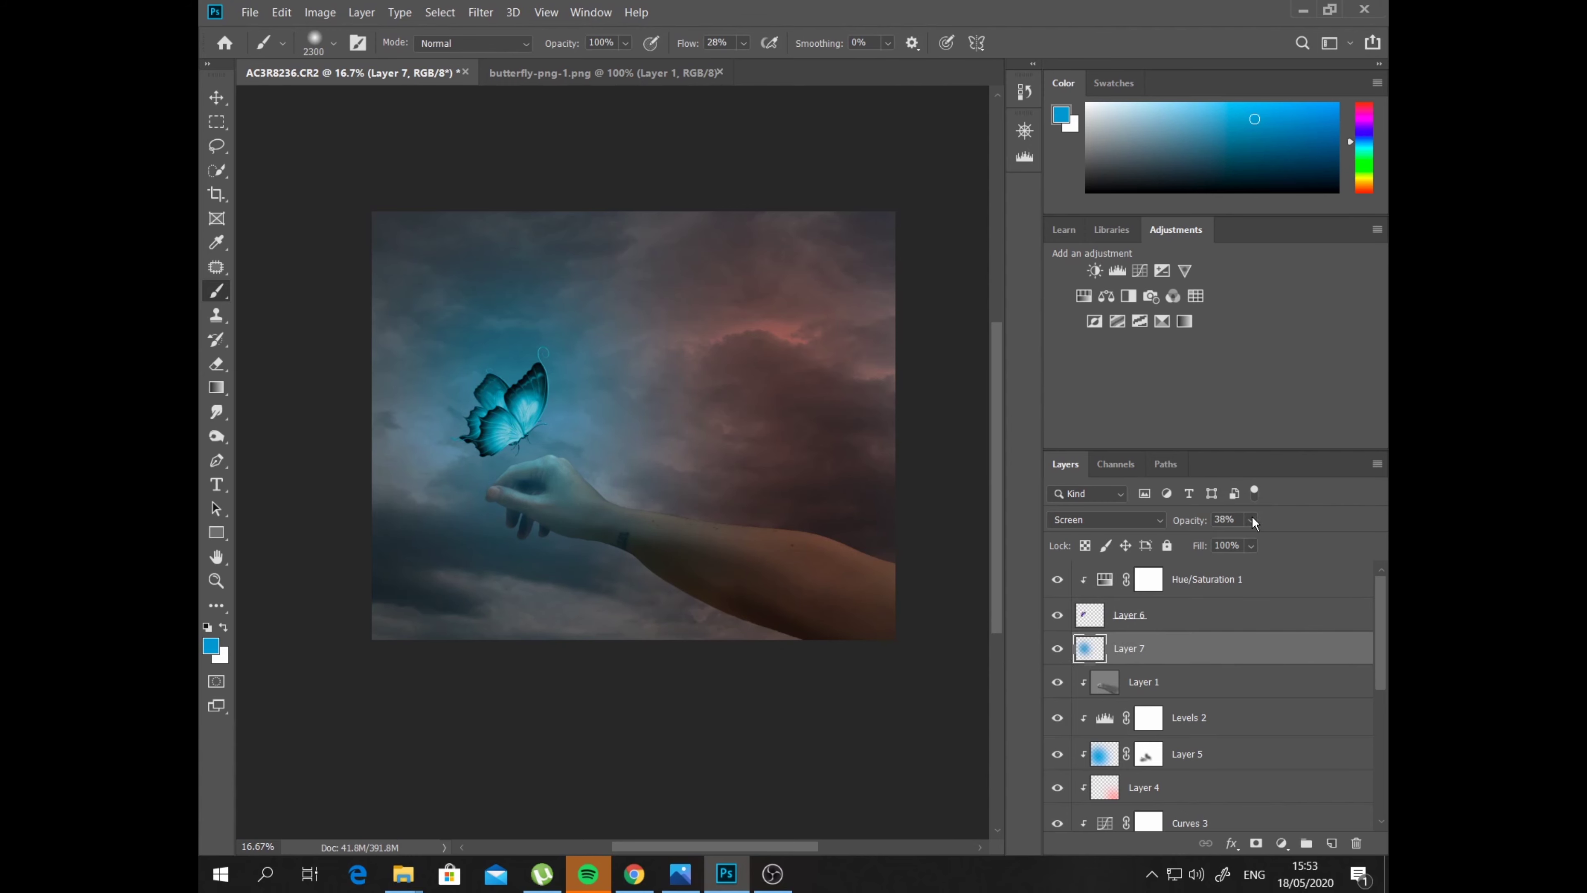
Drop Layer 7 to 16% opacity, move it above Hue/Saturation 1, and add empty Layer 8
drag(1260, 539, 1268, 542)
drag(1261, 545, 1248, 545)
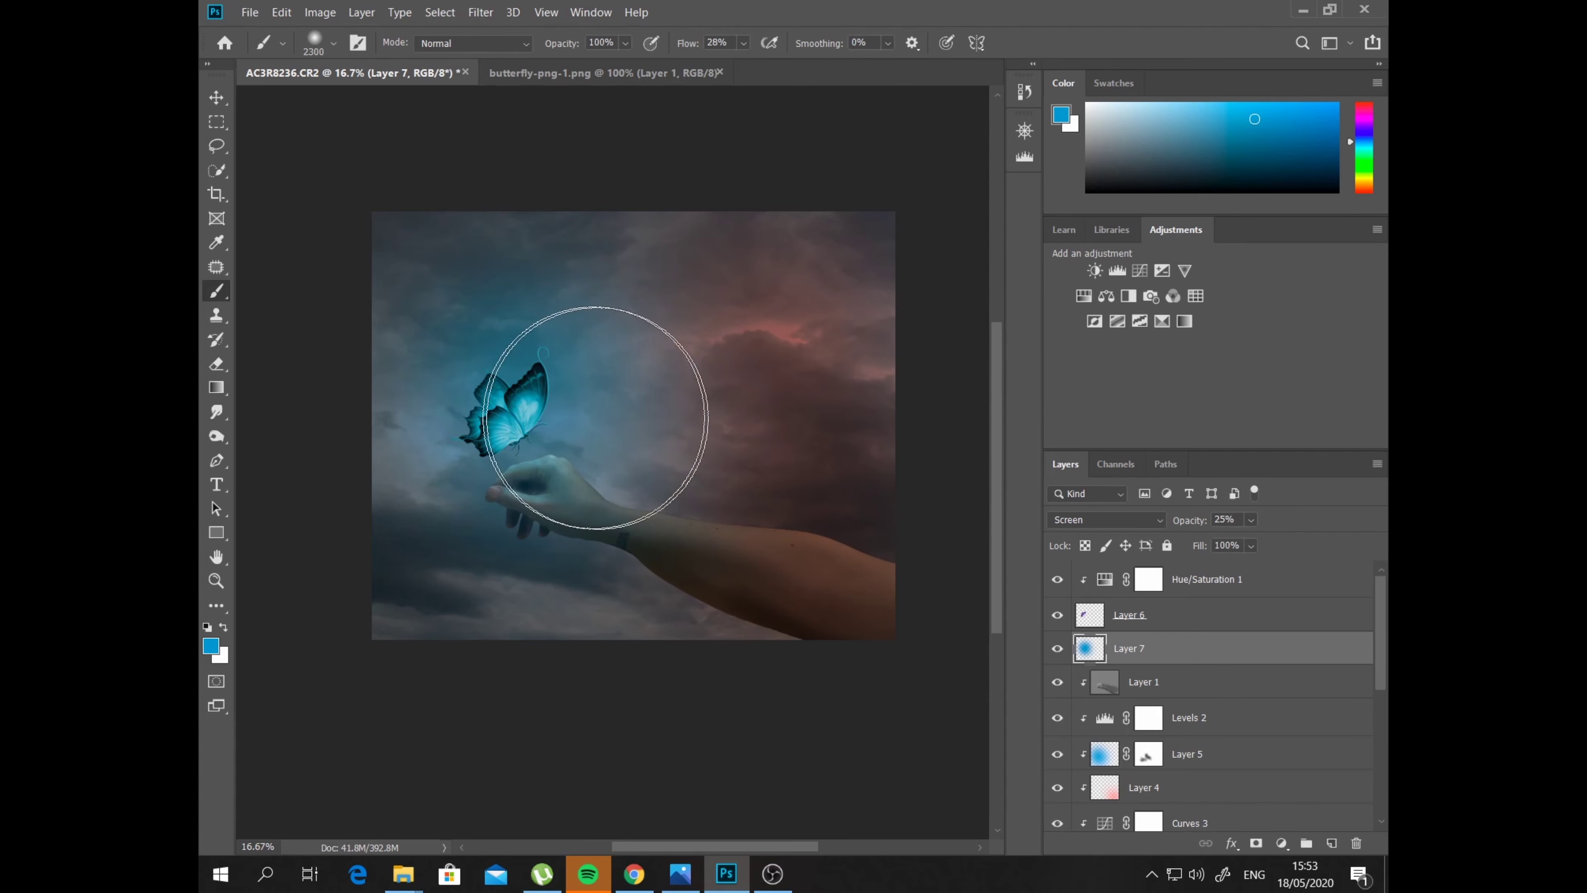
click(1177, 624)
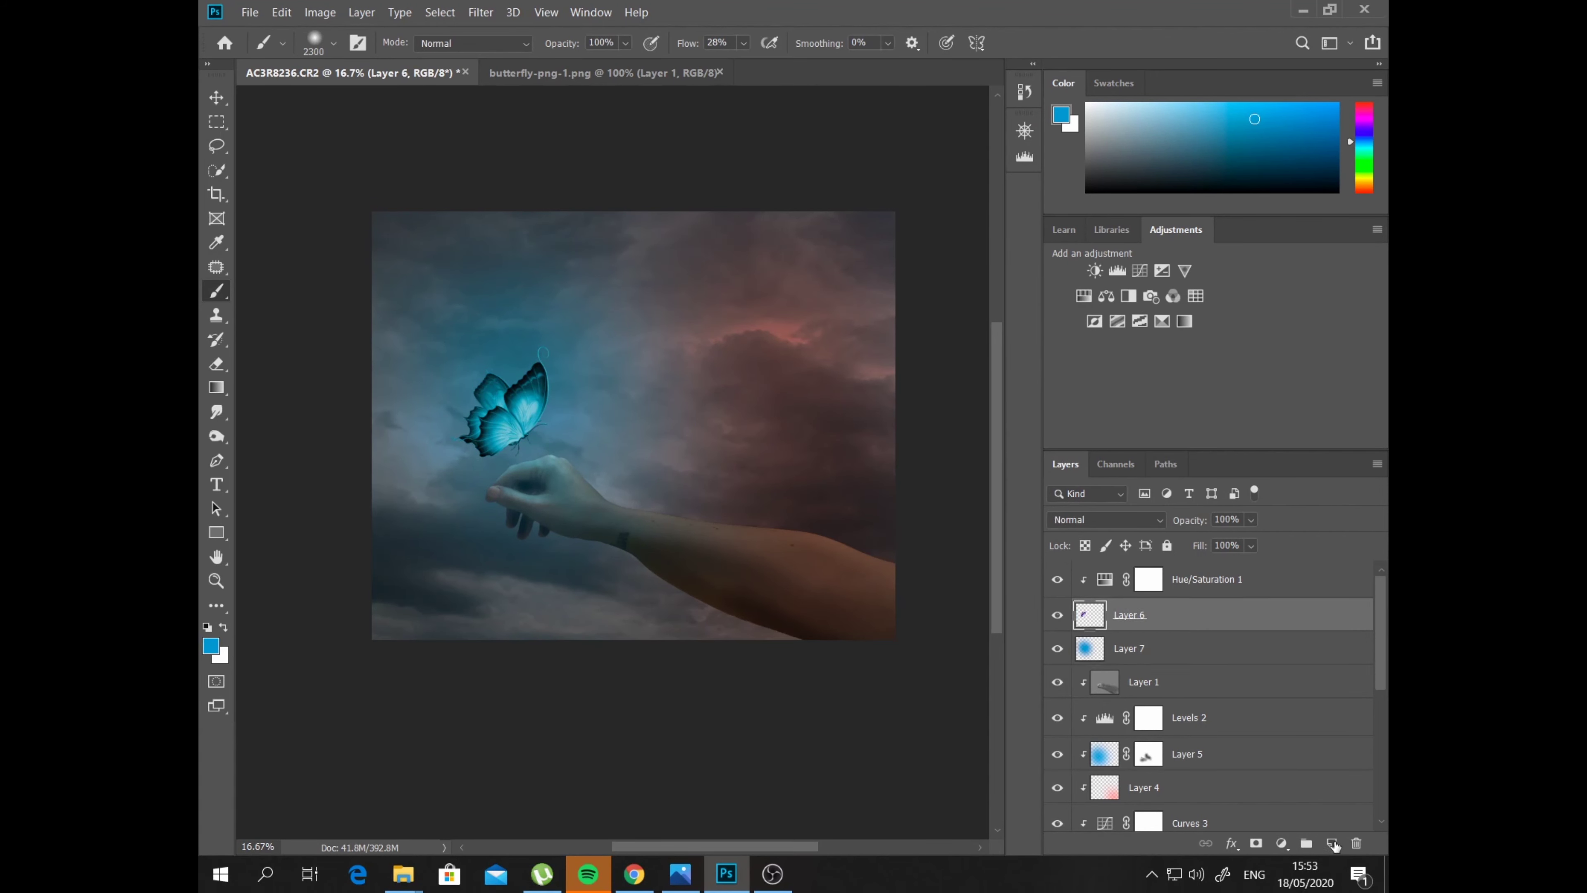
drag(1157, 651, 1160, 568)
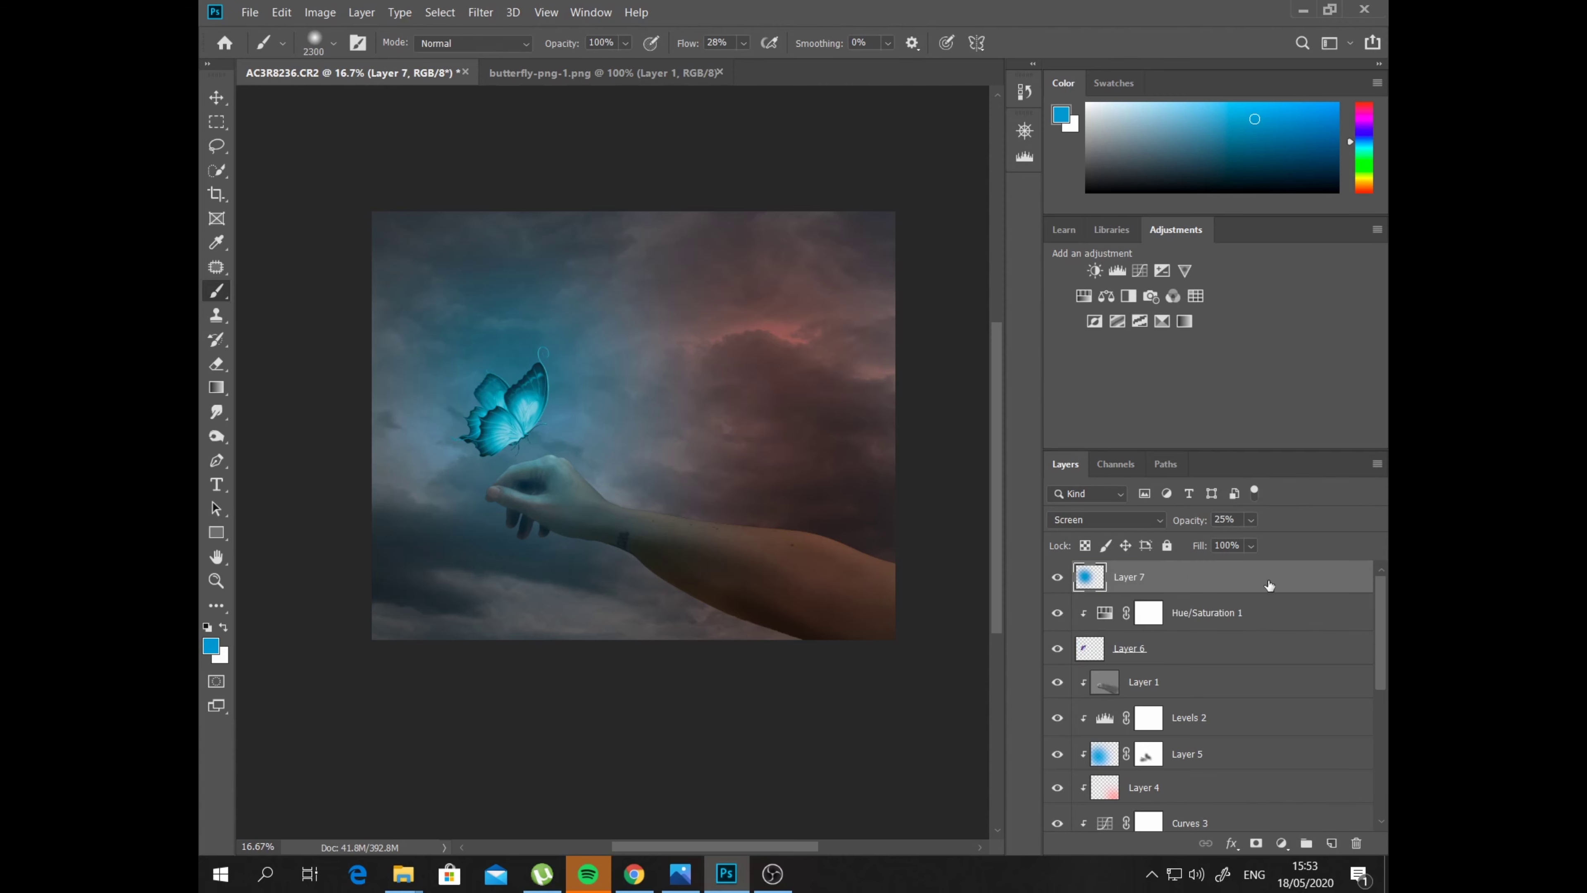
click(1250, 522)
click(513, 398)
click(1332, 843)
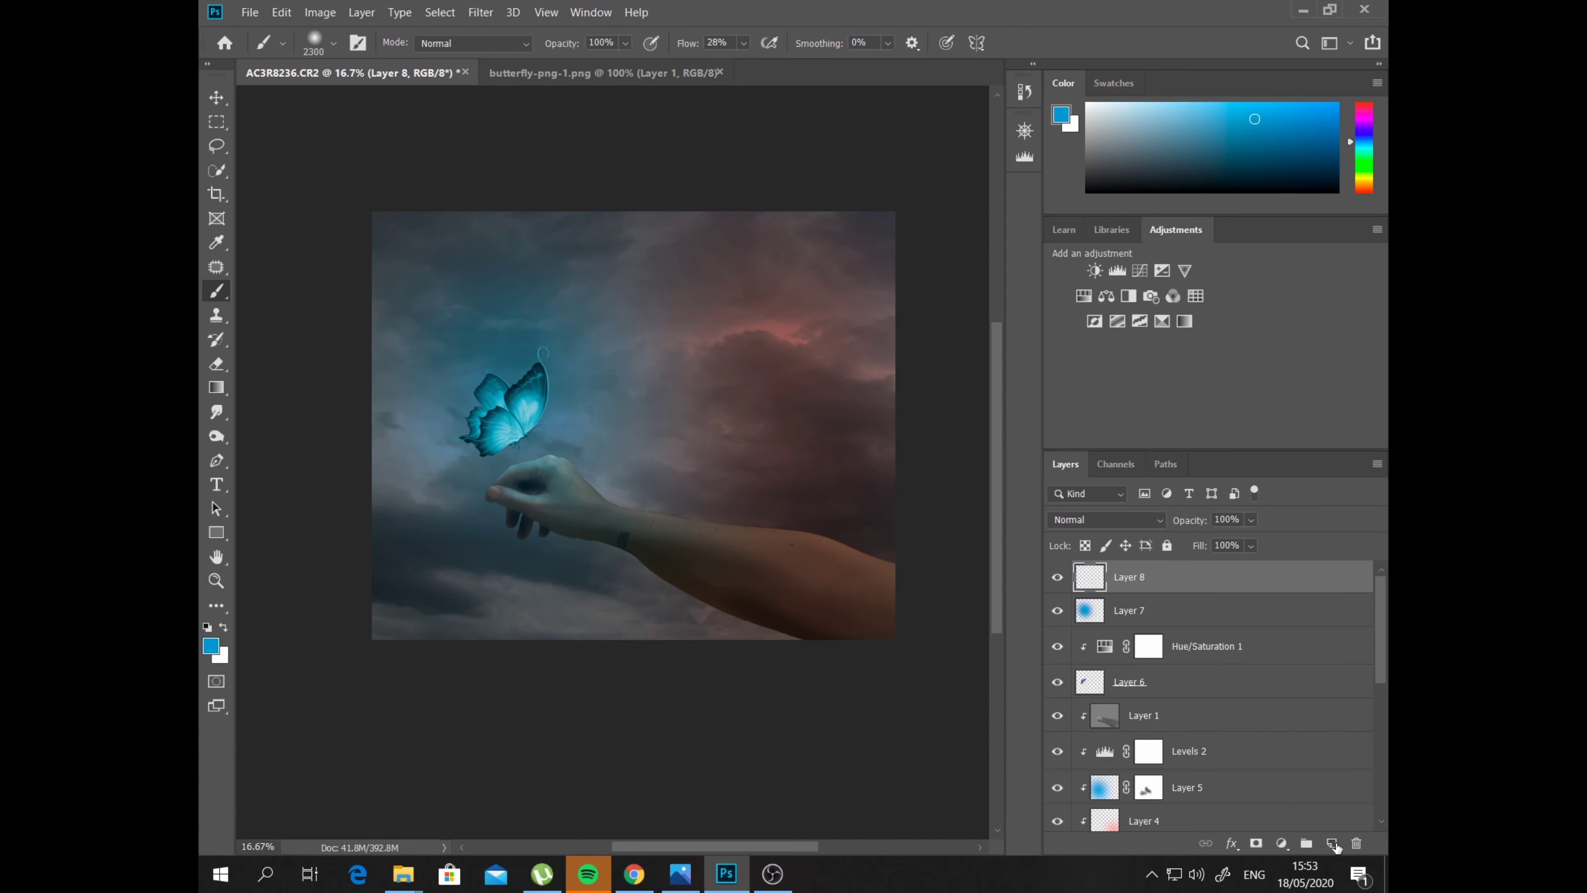
On Layer 8, pick a deeper blue foreground and paint a second glow around the butterfly
click(1144, 615)
right_click(1144, 615)
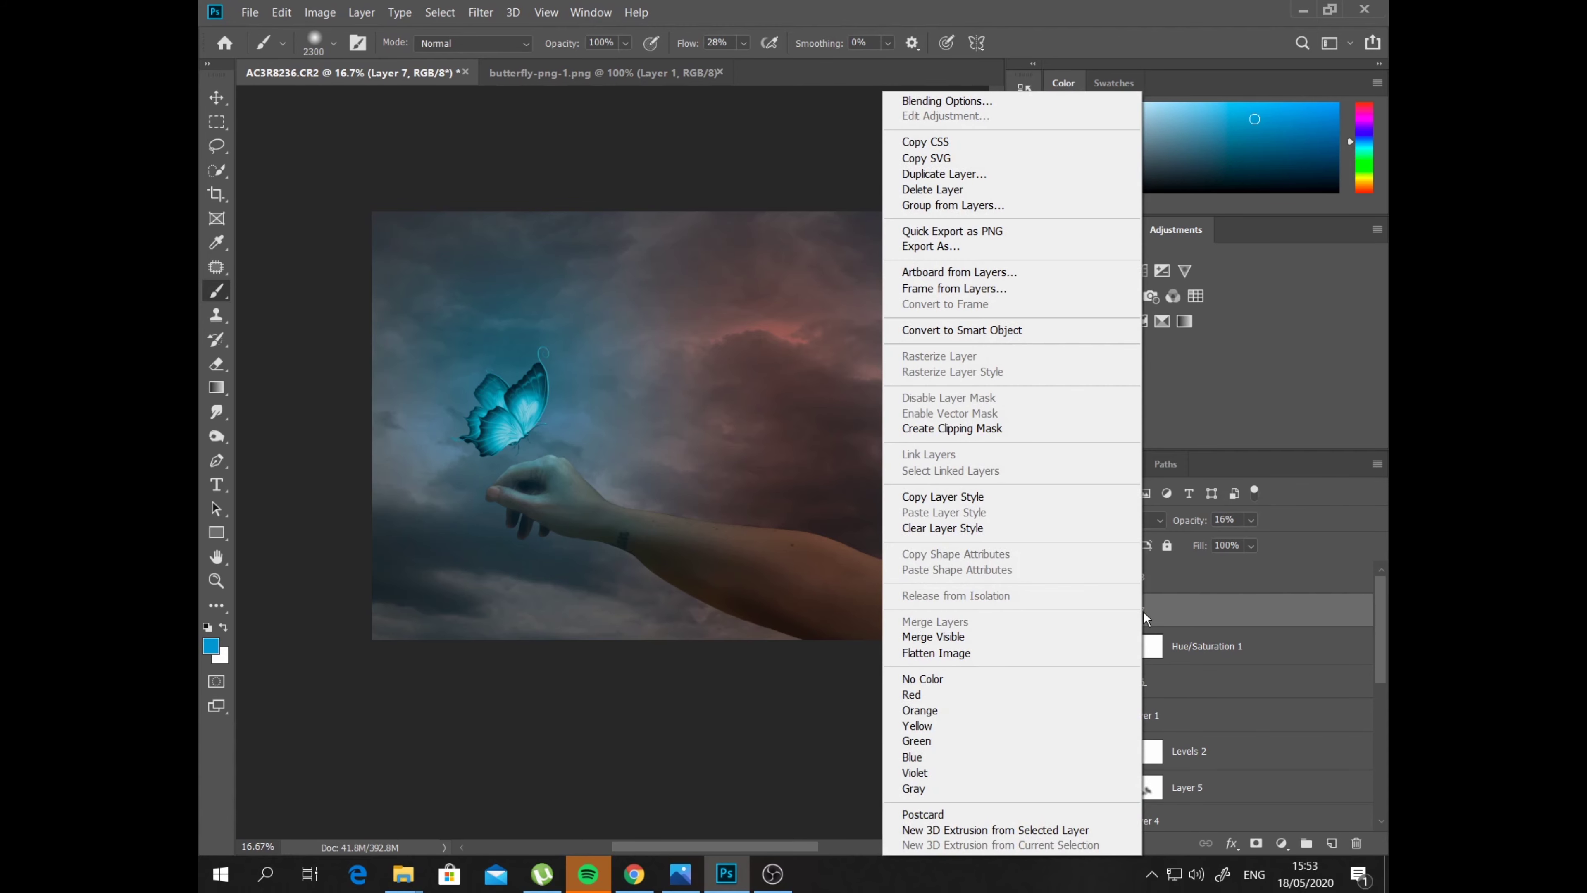
click(1271, 582)
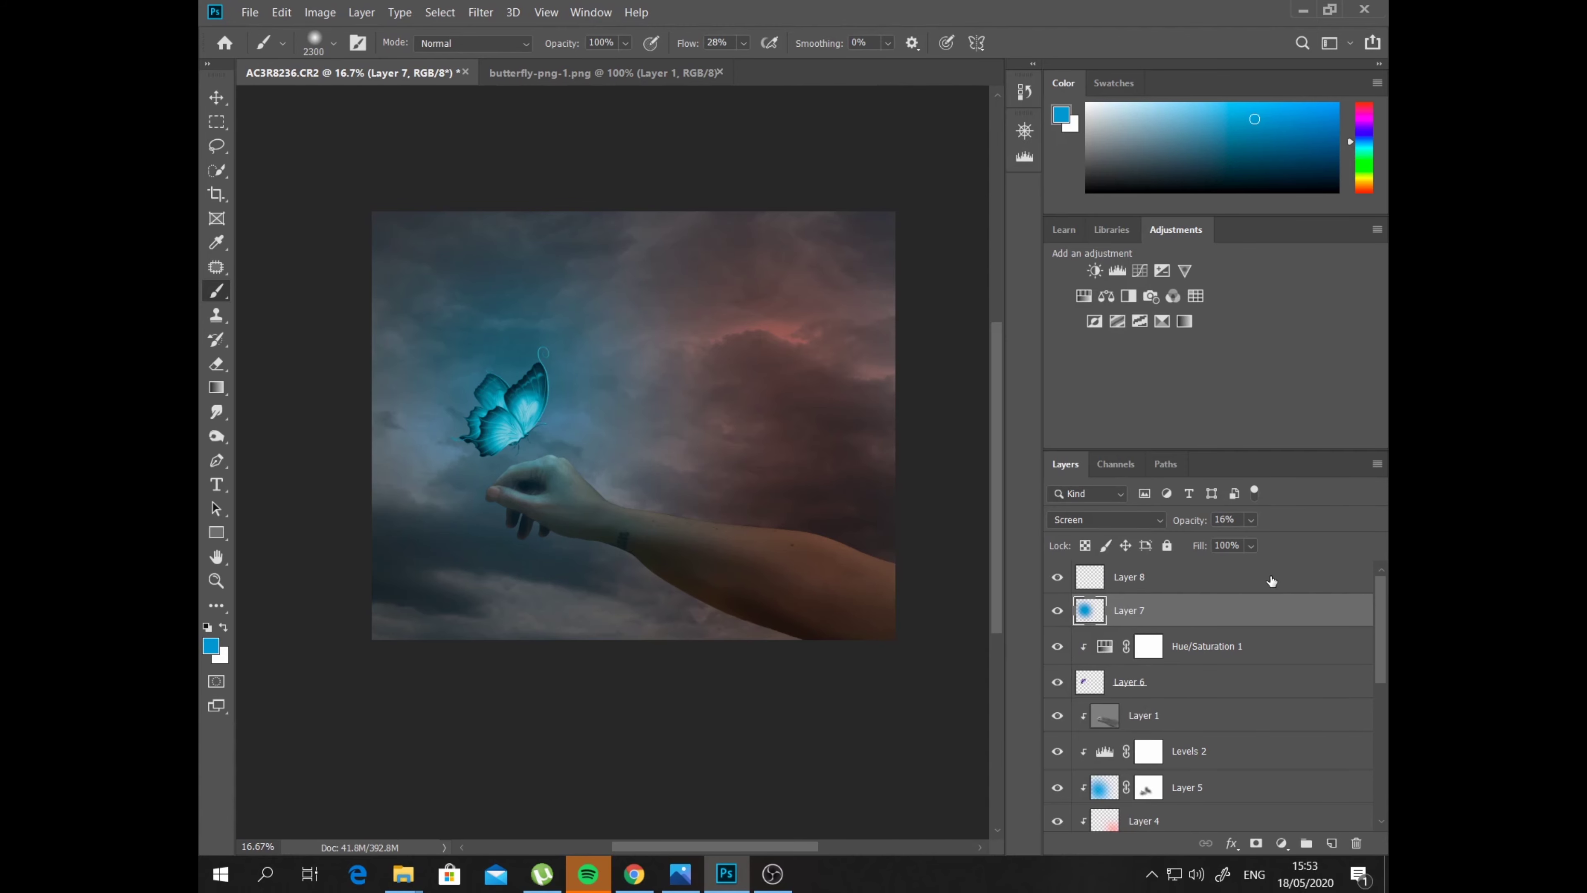
click(1163, 581)
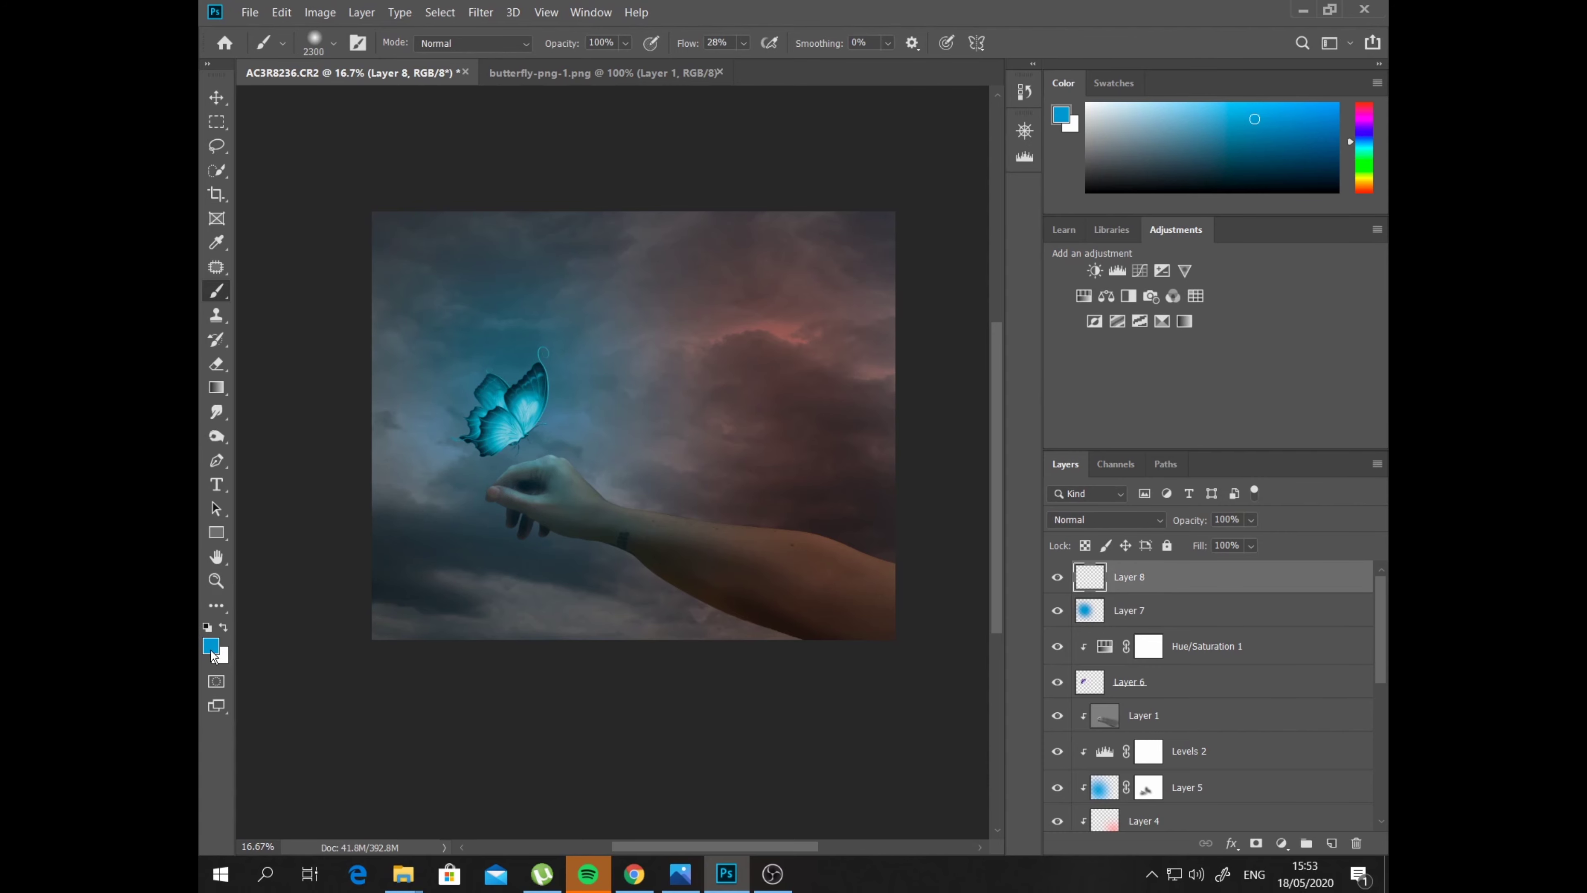
click(210, 647)
text(2677aa)
drag(1052, 186, 1077, 188)
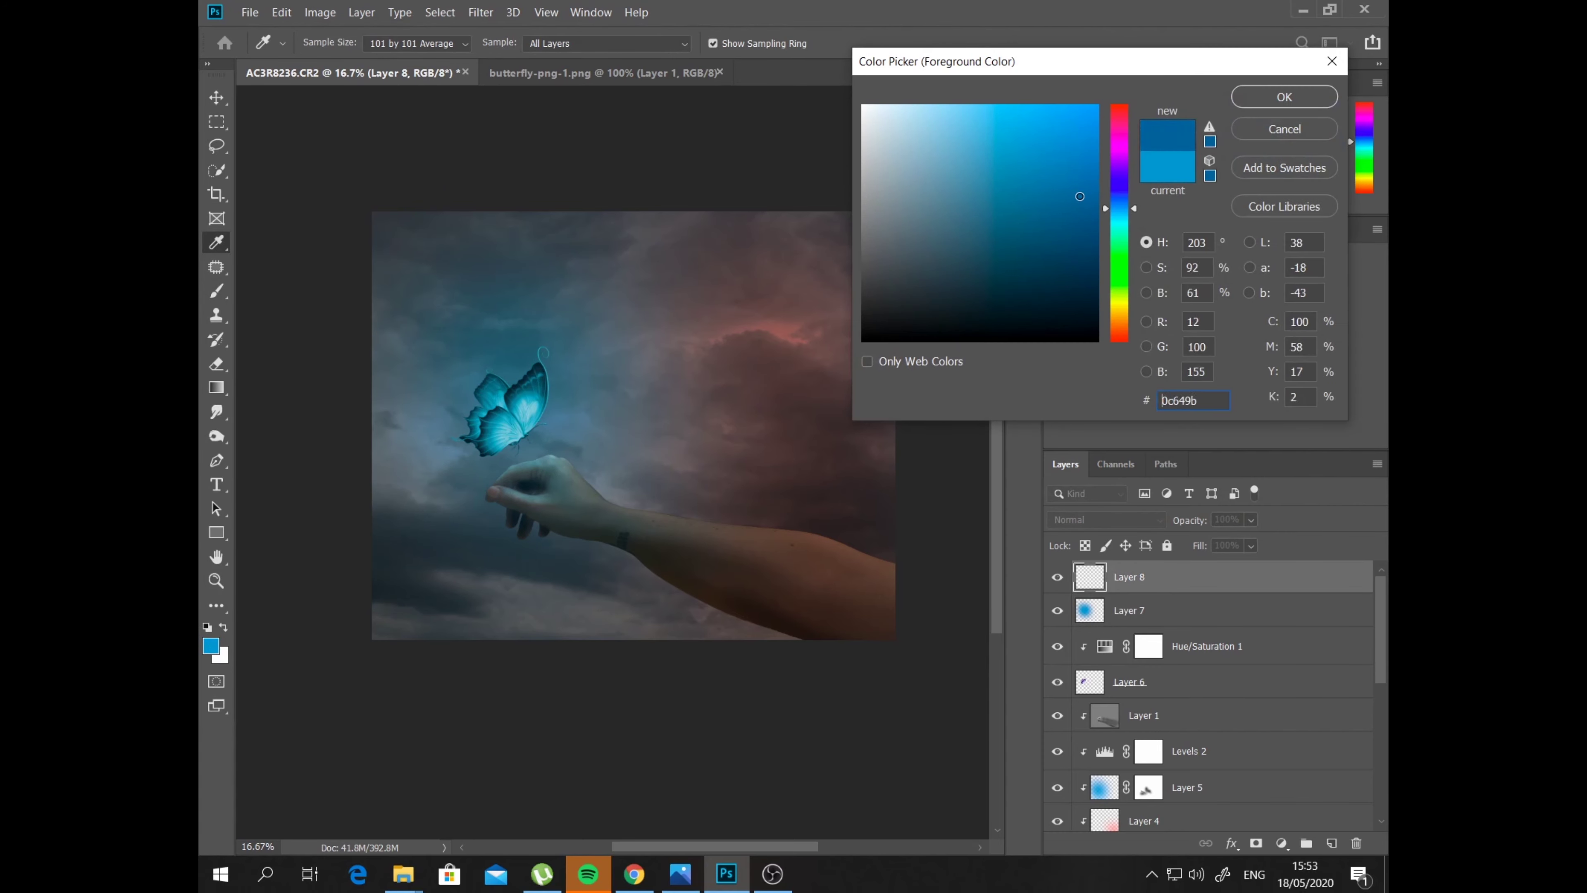
click(1317, 99)
drag(539, 422, 518, 455)
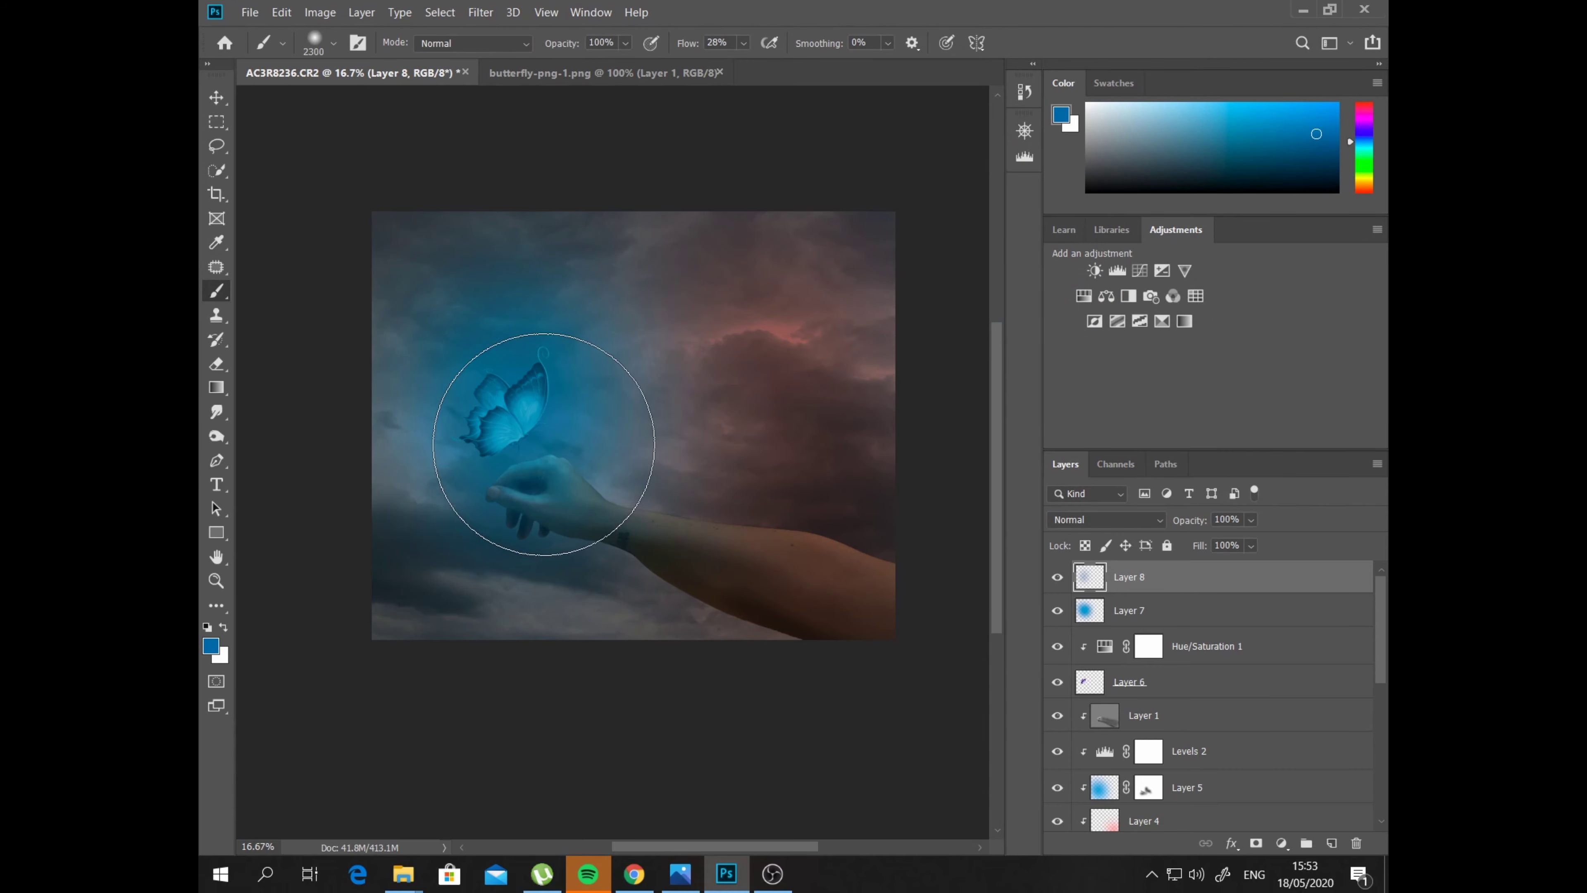
Blend Layer 8 as Screen at 58% opacity
click(1150, 520)
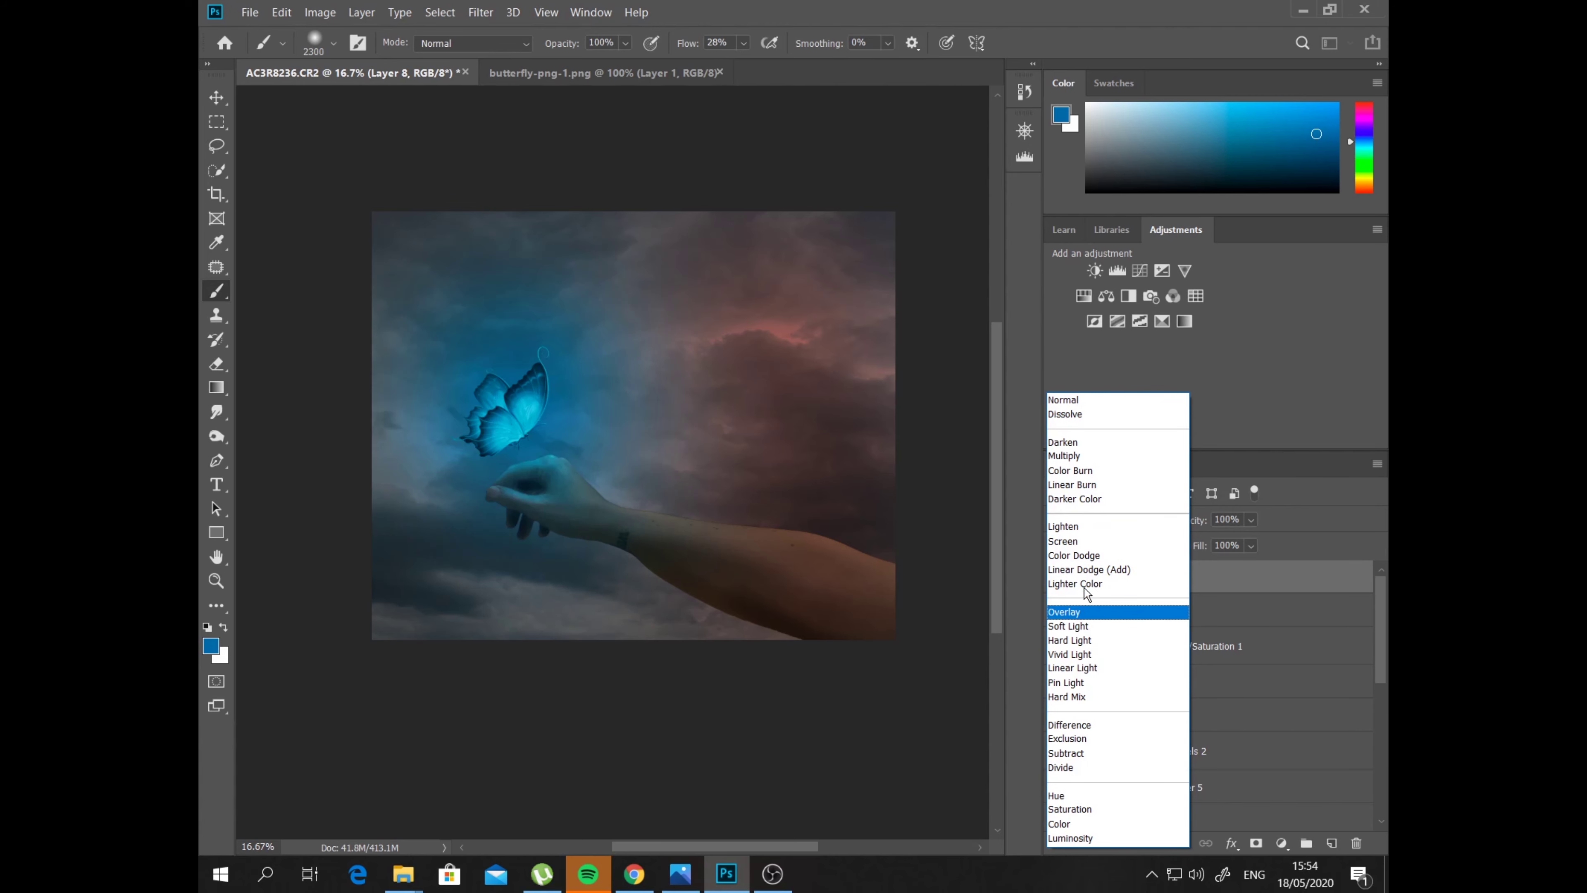
click(1084, 542)
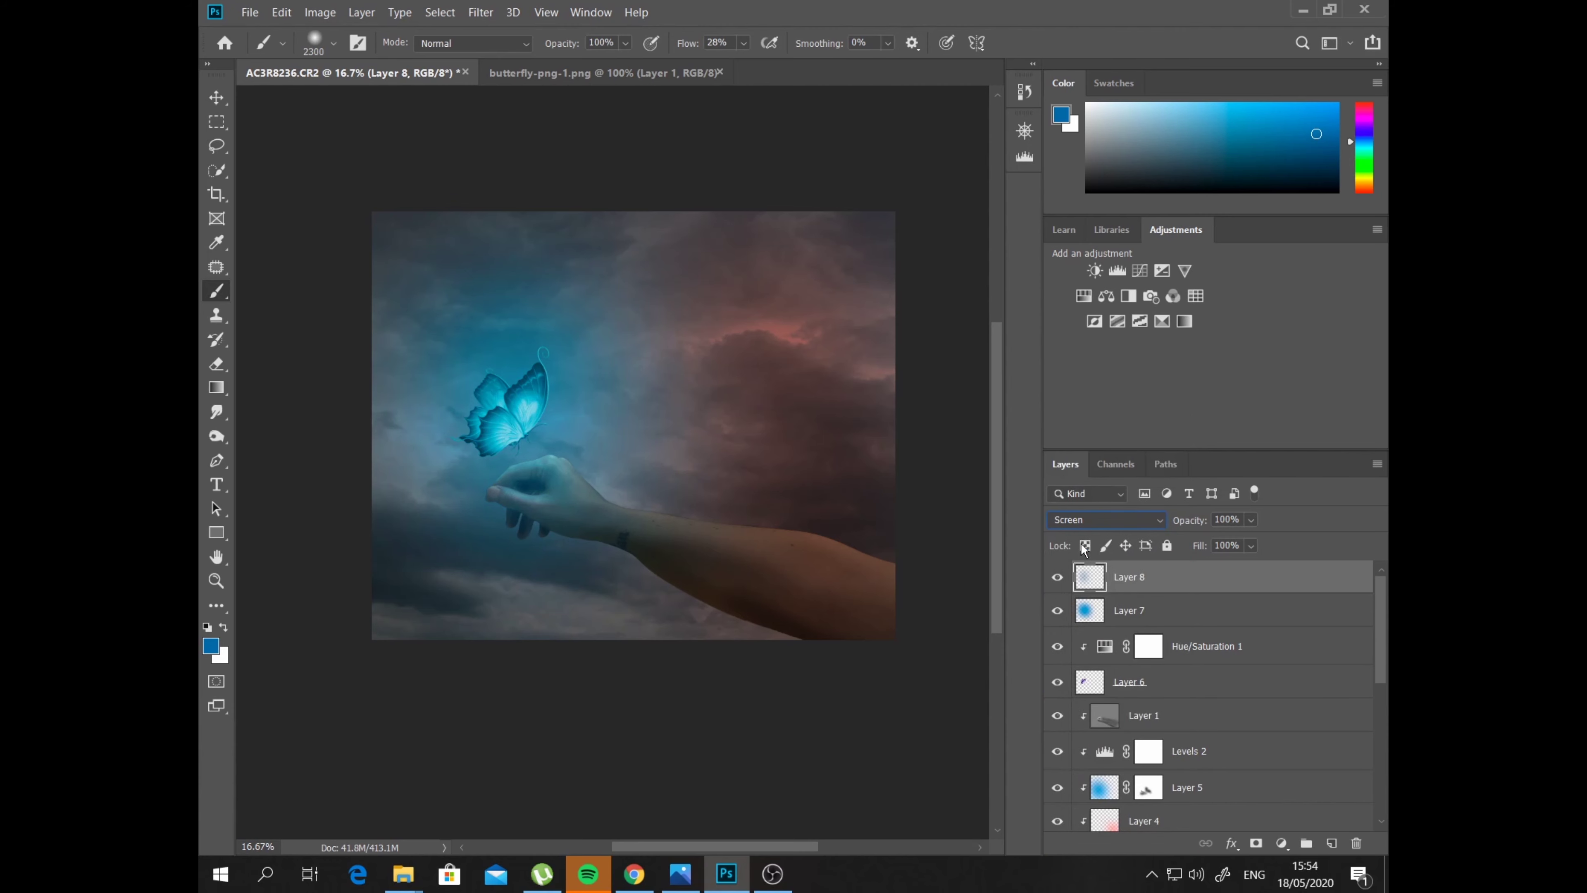
click(1252, 520)
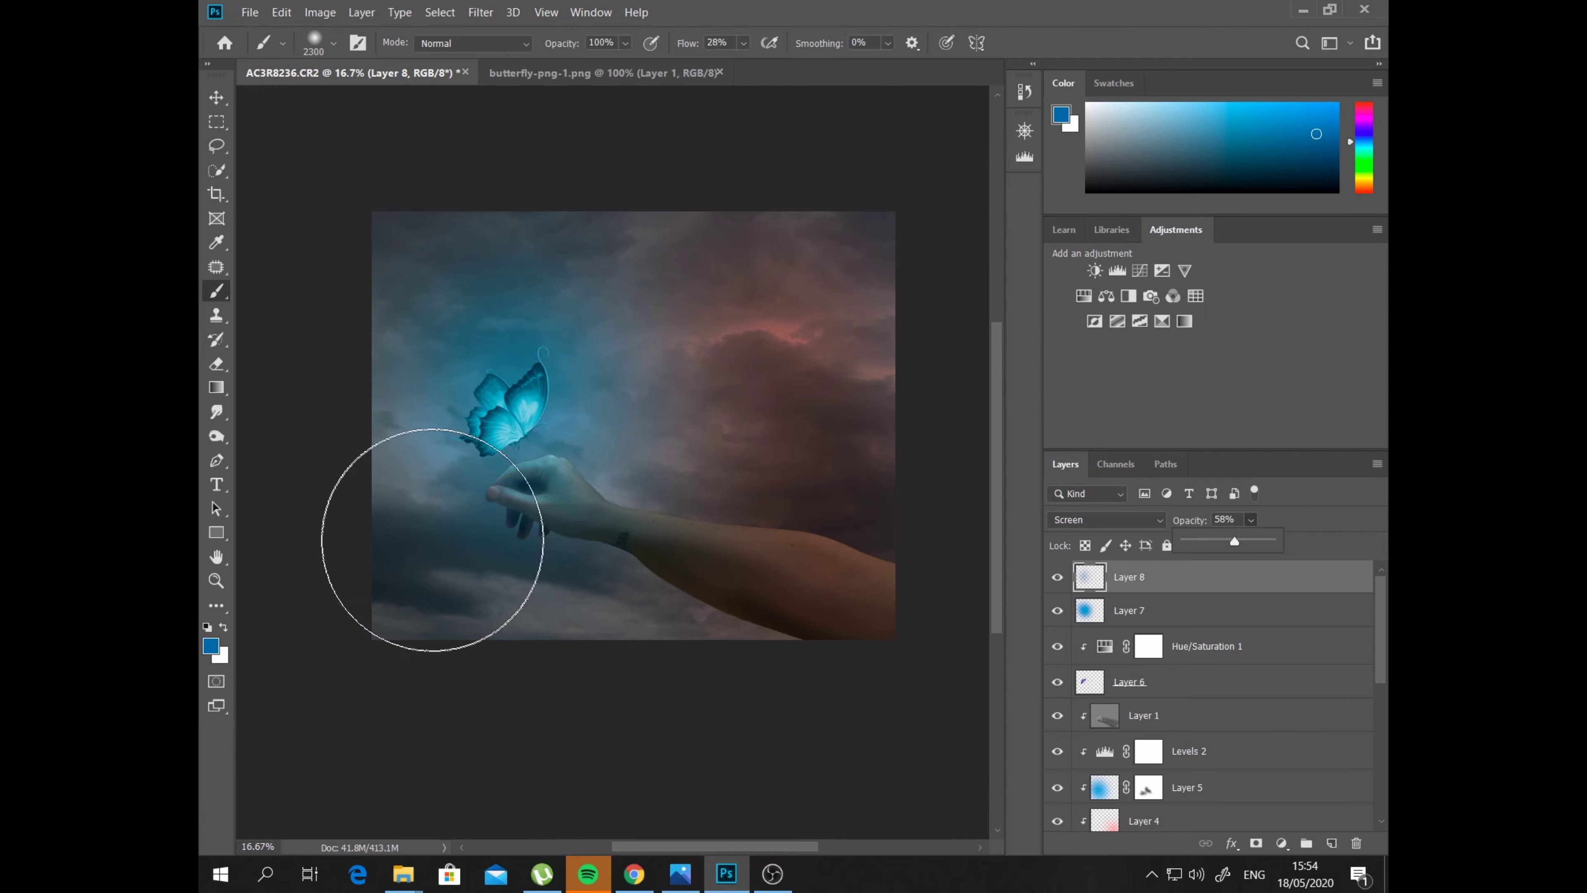
click(481, 363)
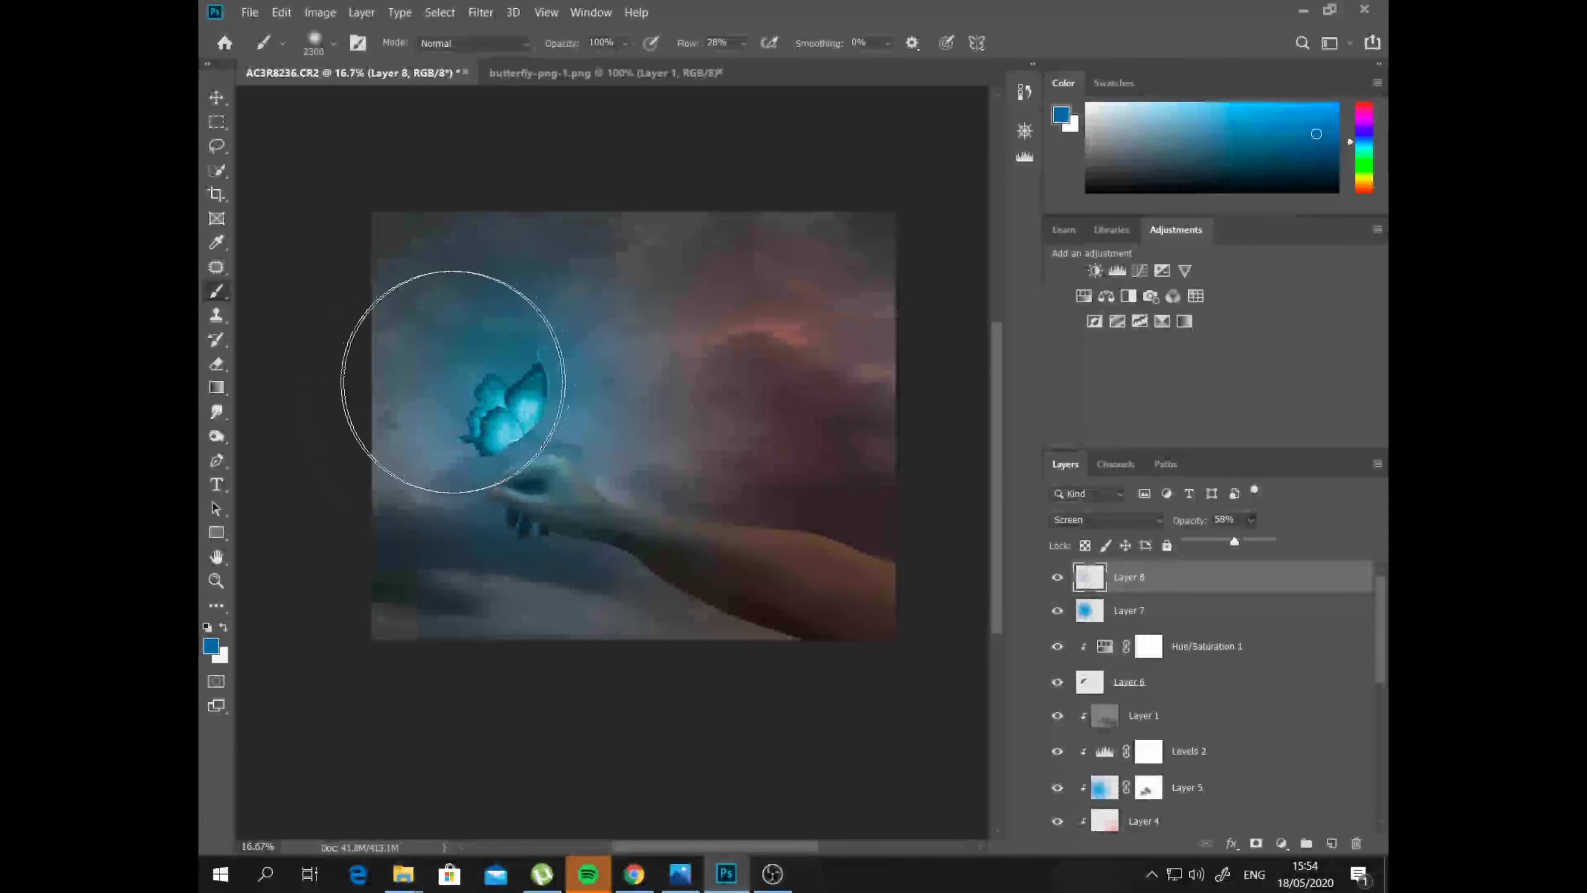
click(1095, 689)
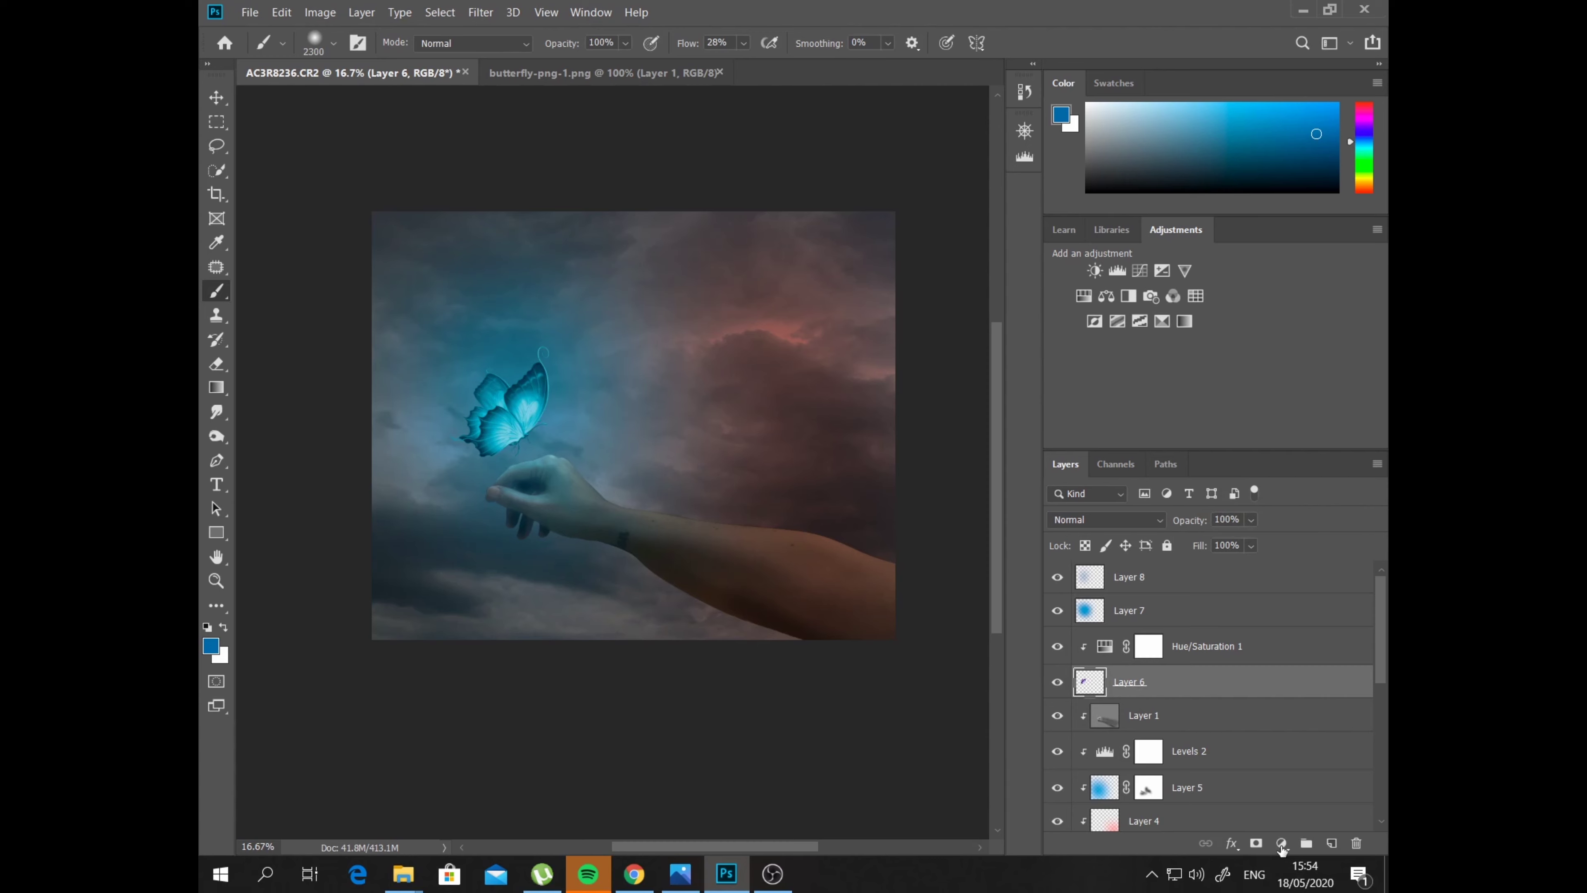
Add a Levels adjustment with midtones 0.73, white input 246 and output white 233
click(1280, 844)
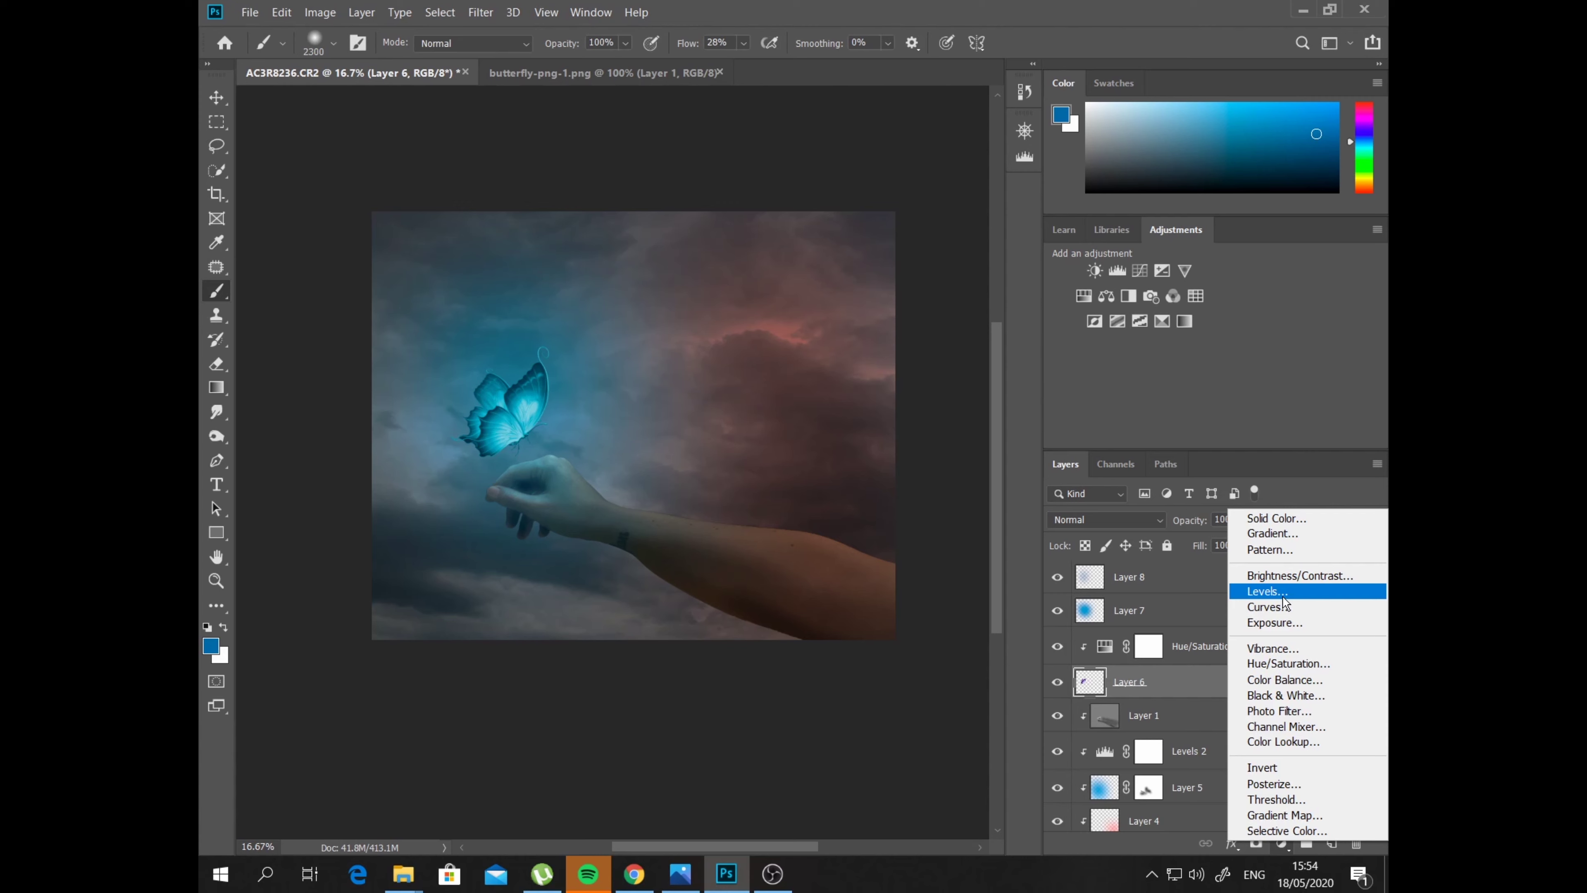
click(1283, 594)
drag(847, 410, 830, 406)
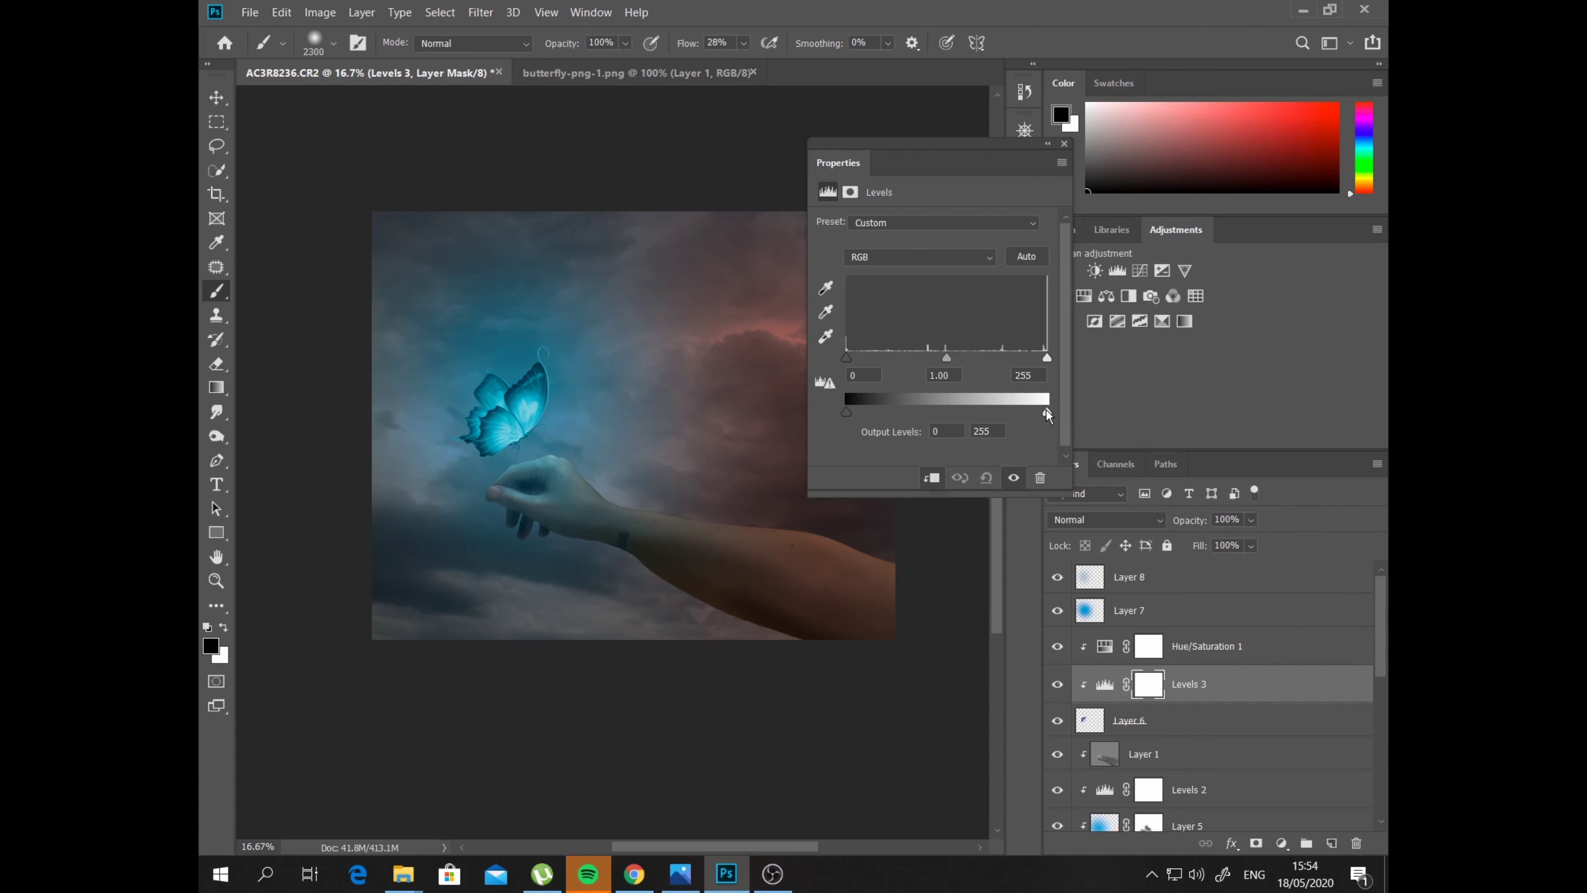
drag(1048, 412, 1031, 423)
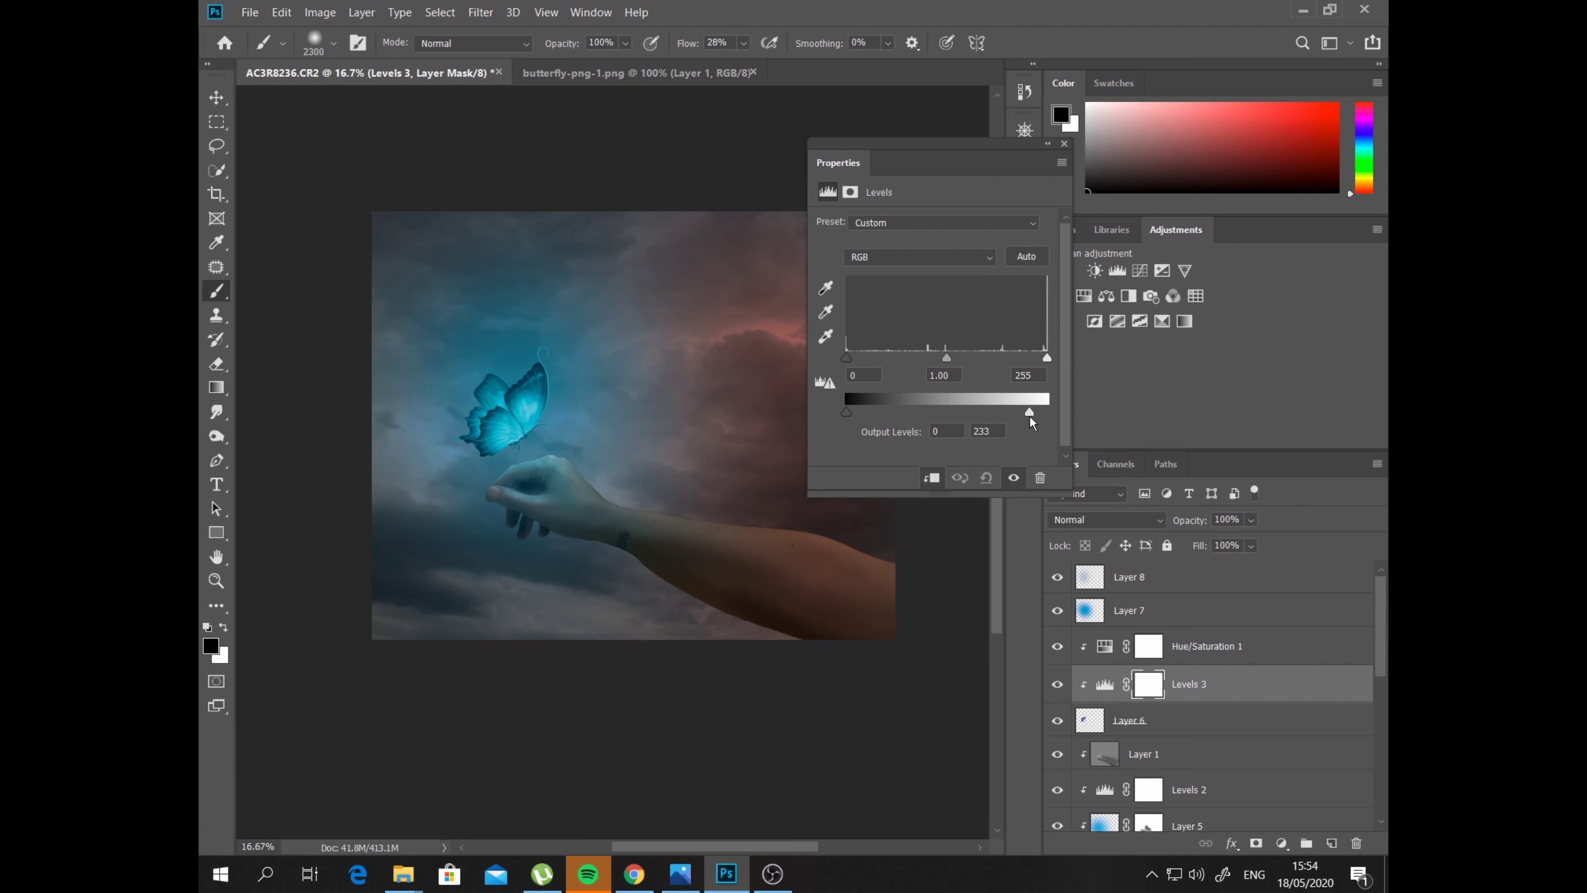
drag(947, 358, 968, 368)
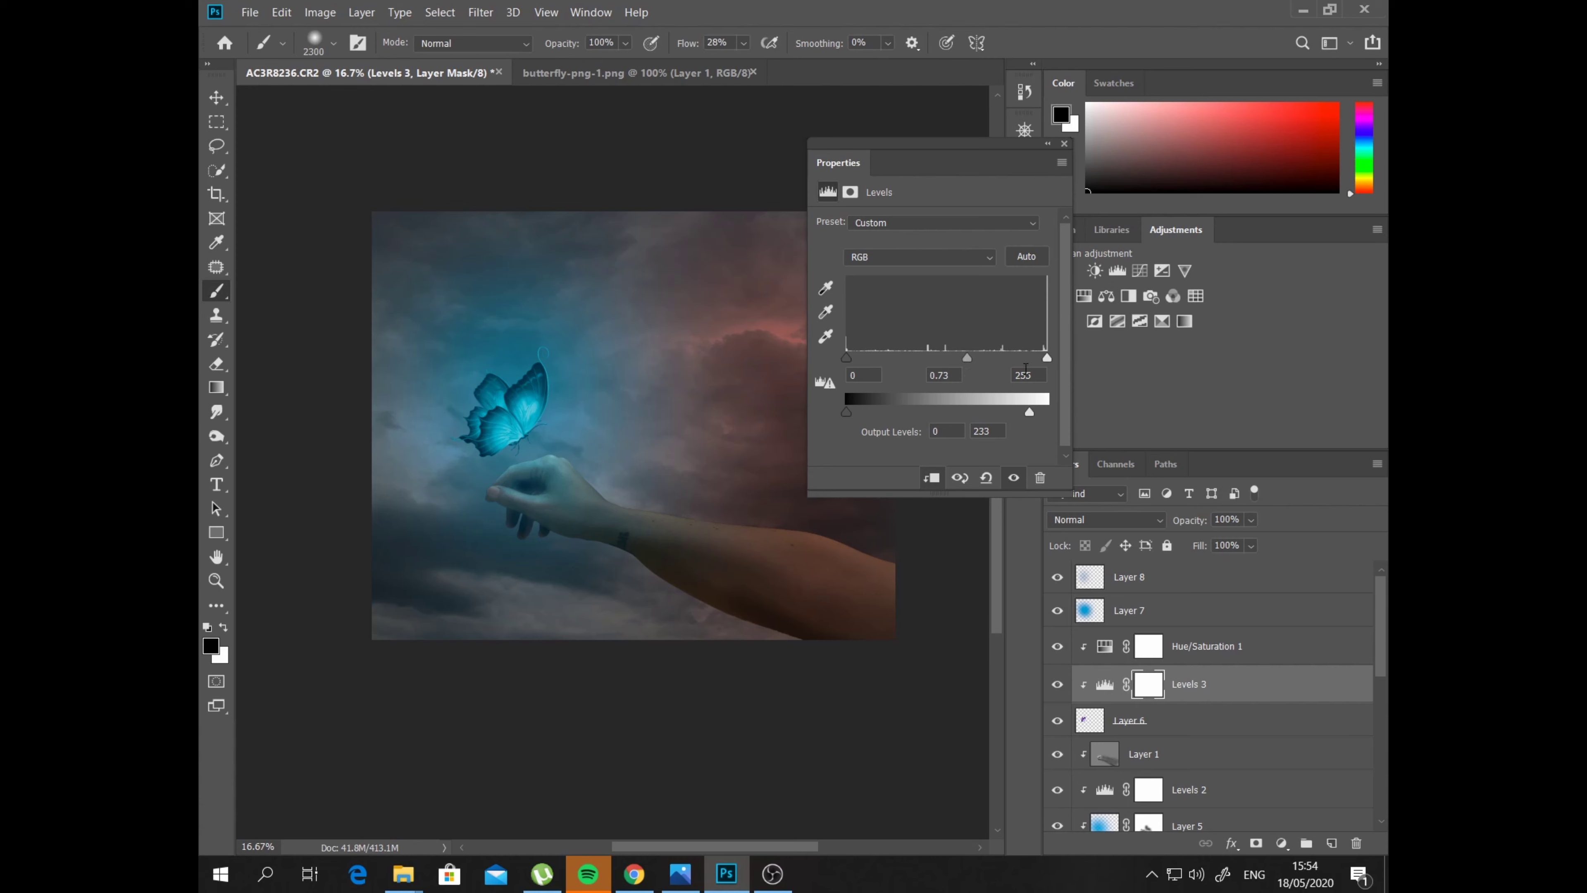
drag(1047, 359, 1039, 360)
drag(847, 359, 844, 364)
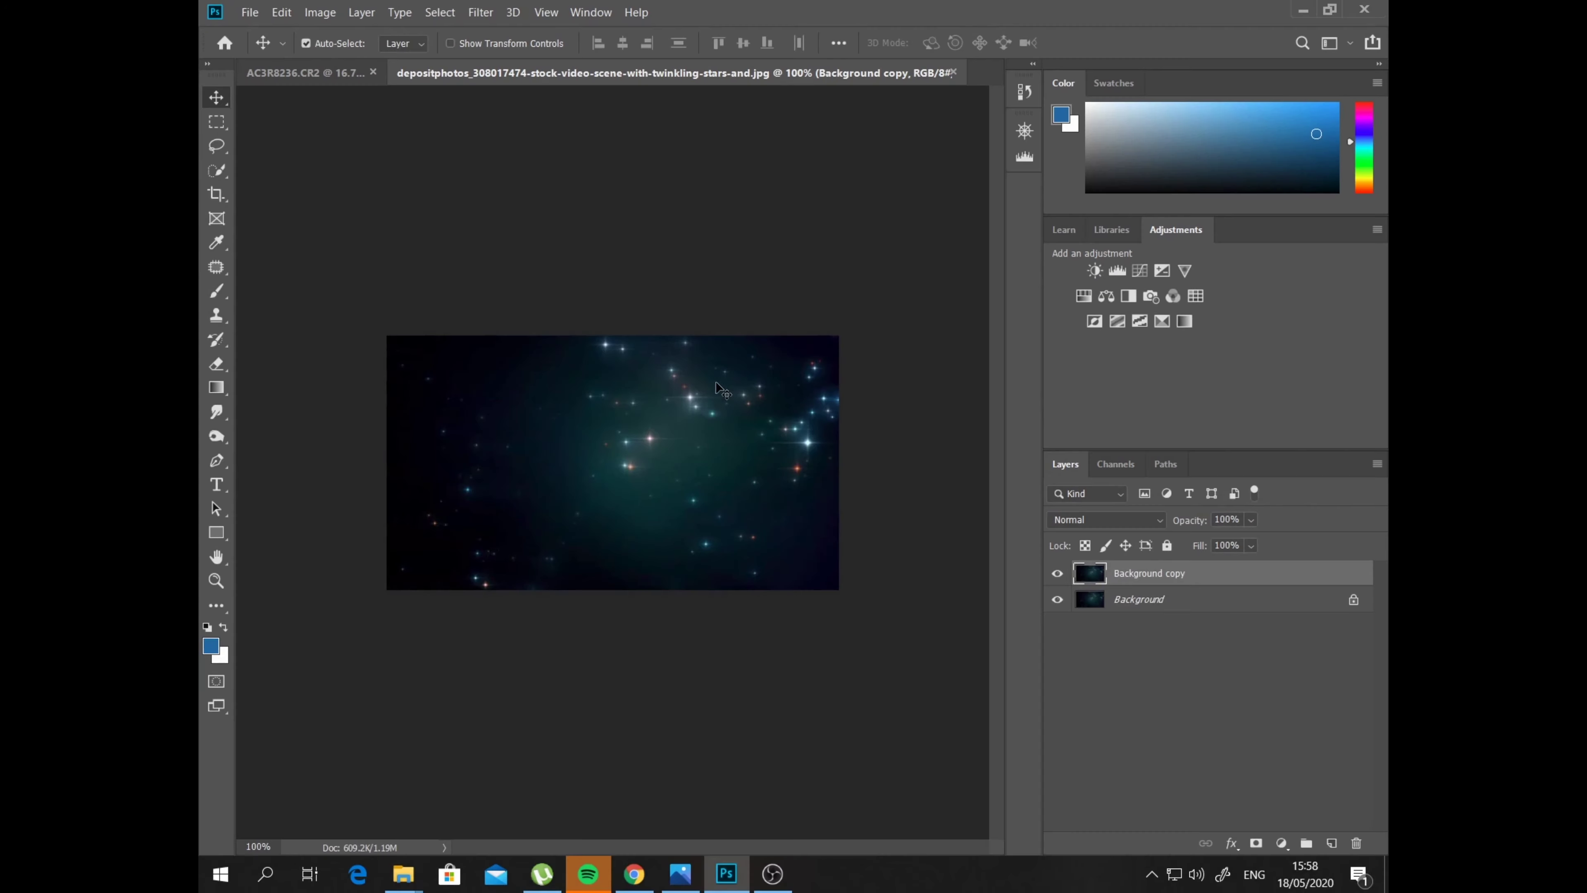
Bring the starry-sky image into the composite, move it to the top, and enlarge it
mouse_move(723, 389)
mouse_down()
mouse_move(322, 70)
mouse_move(543, 394)
mouse_up()
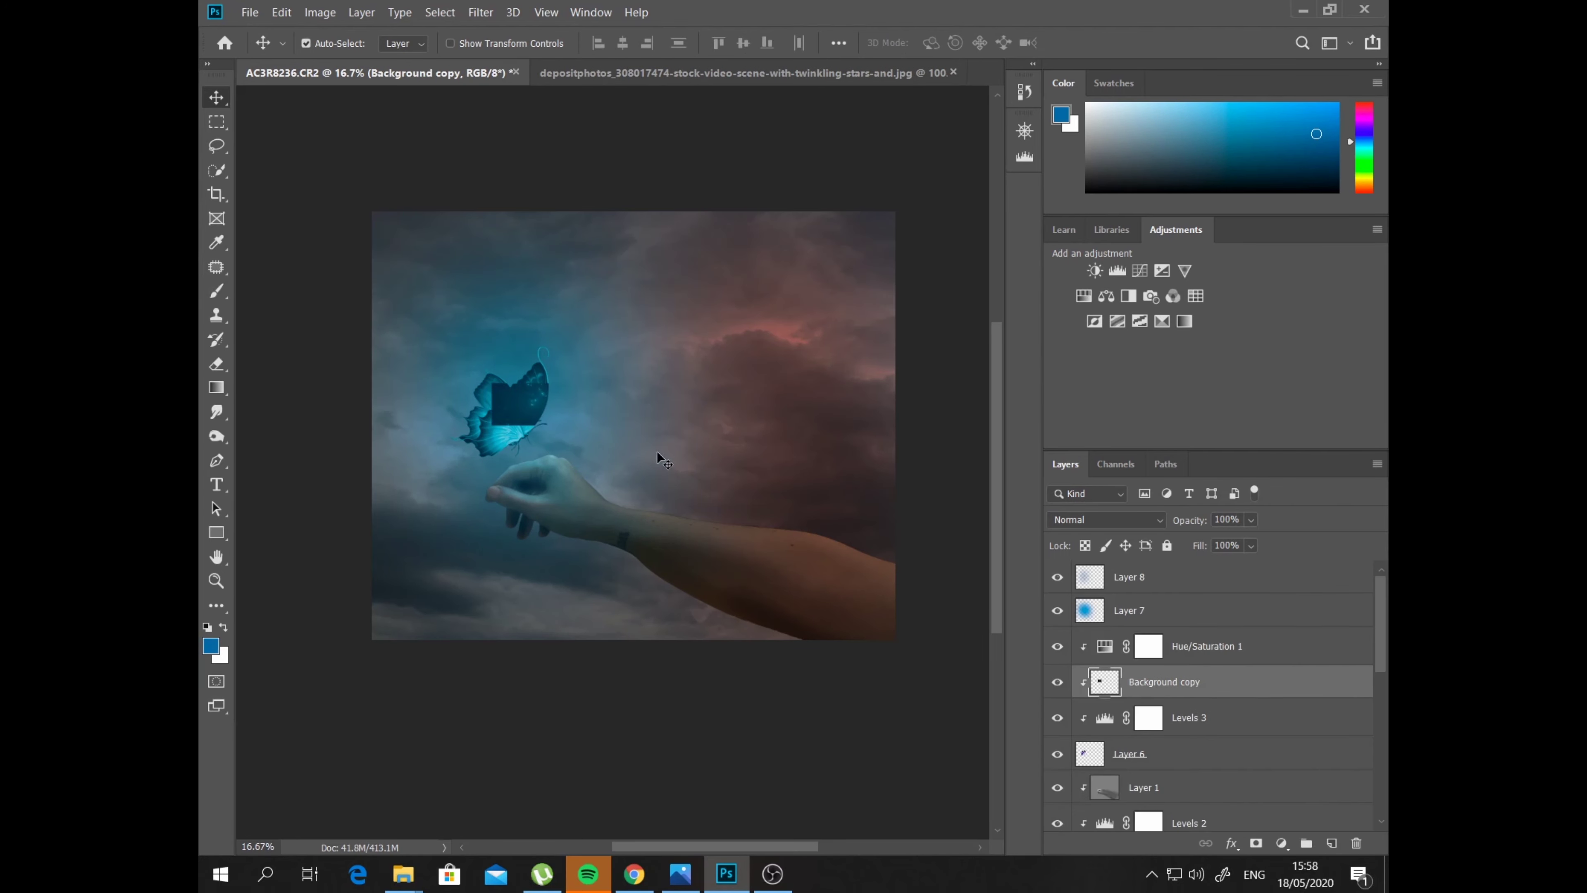
drag(1234, 690, 1211, 578)
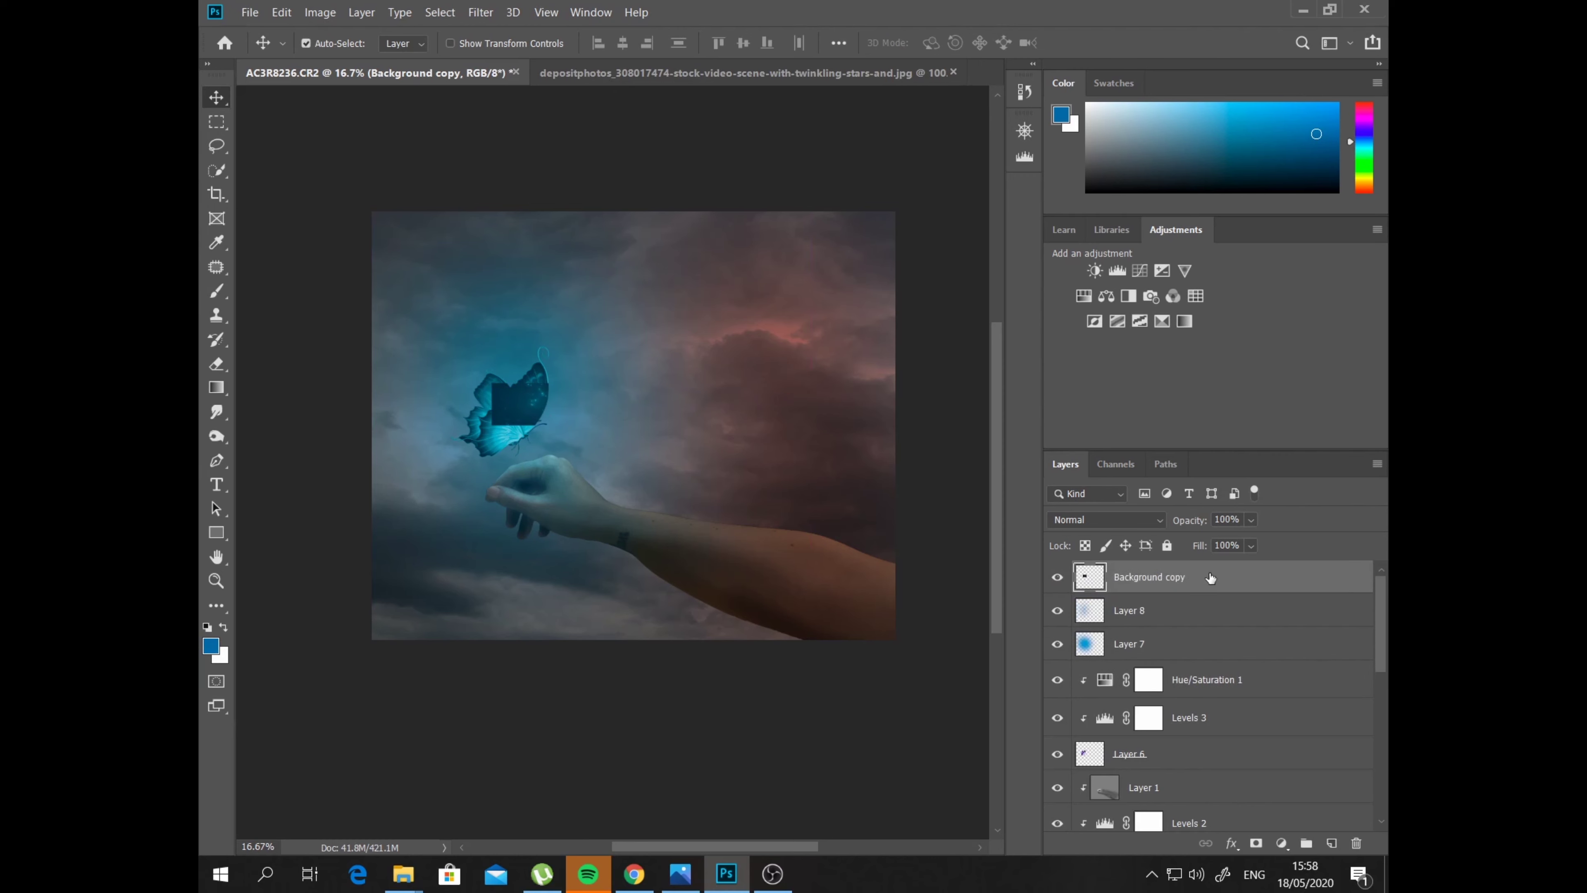
key(ctrl+t)
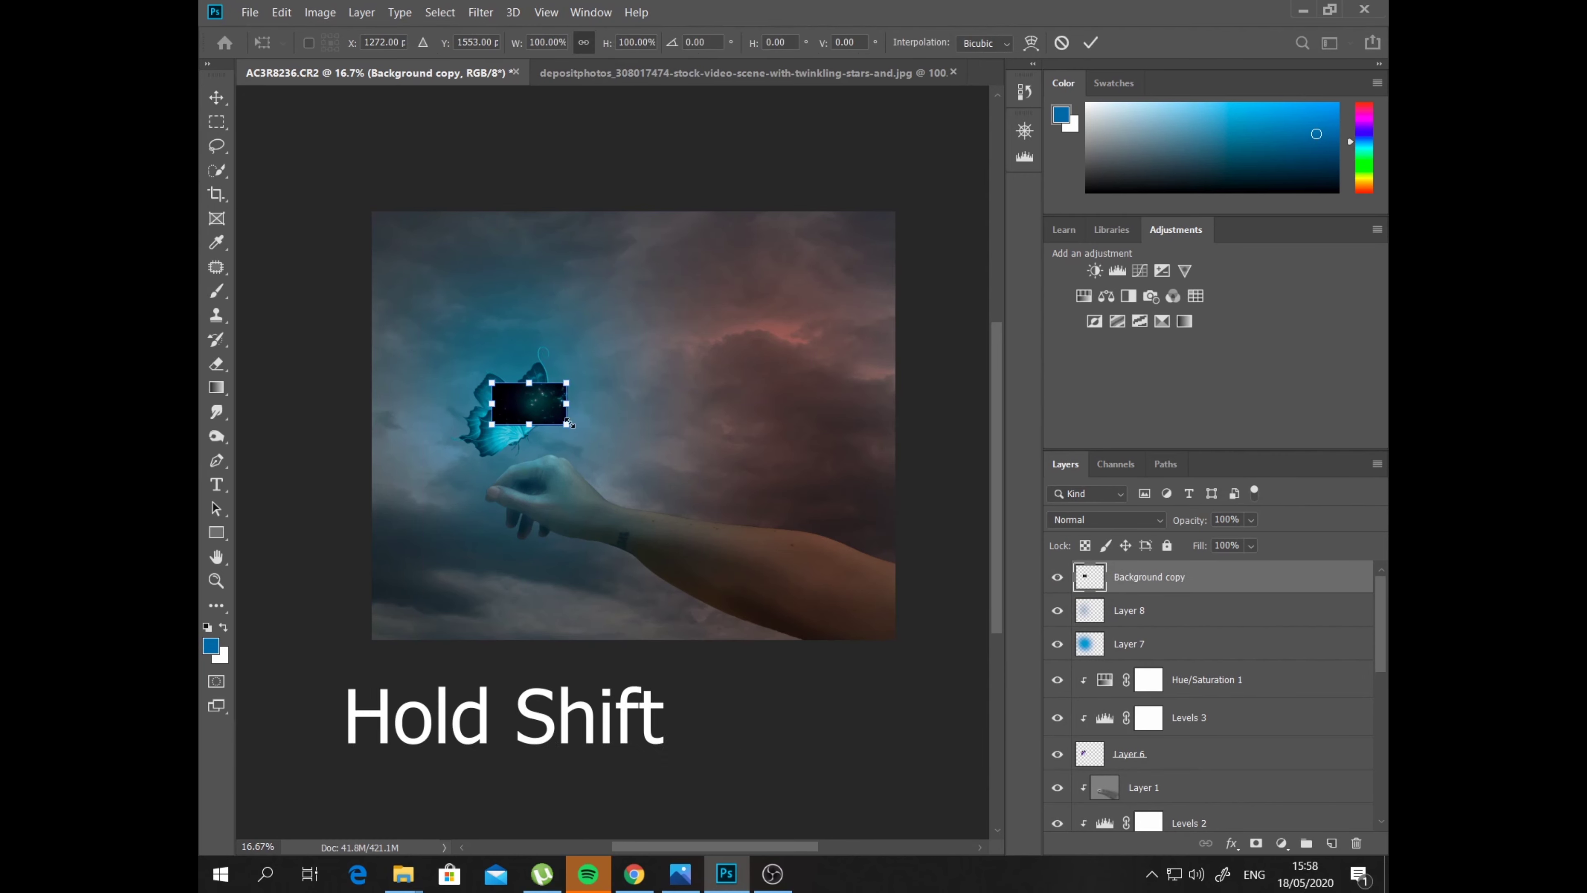
drag(568, 424, 602, 442)
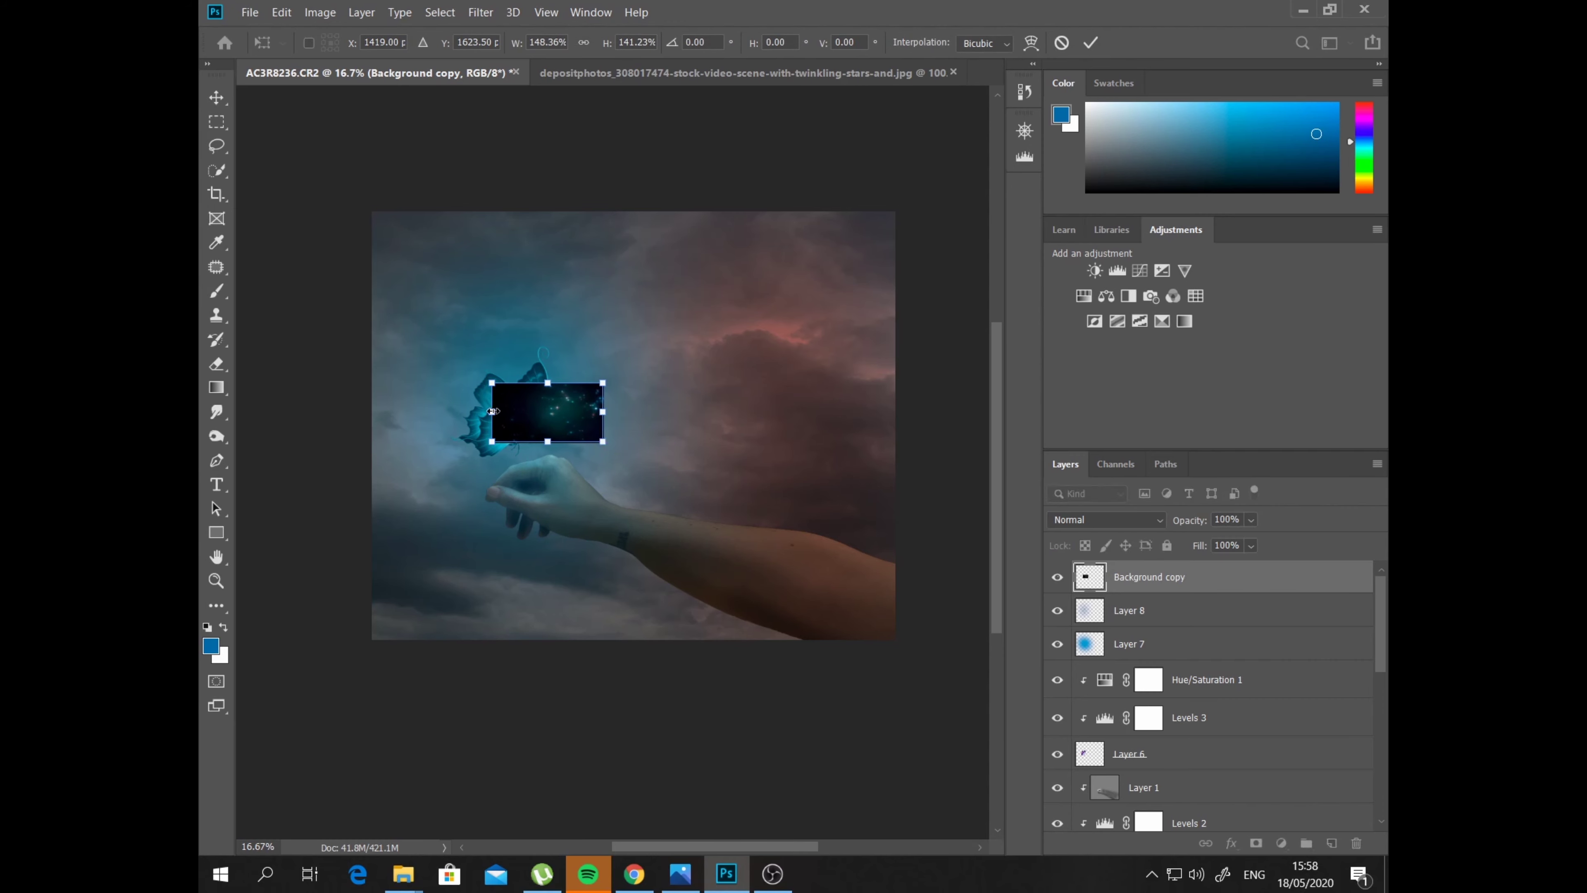
drag(491, 383, 407, 321)
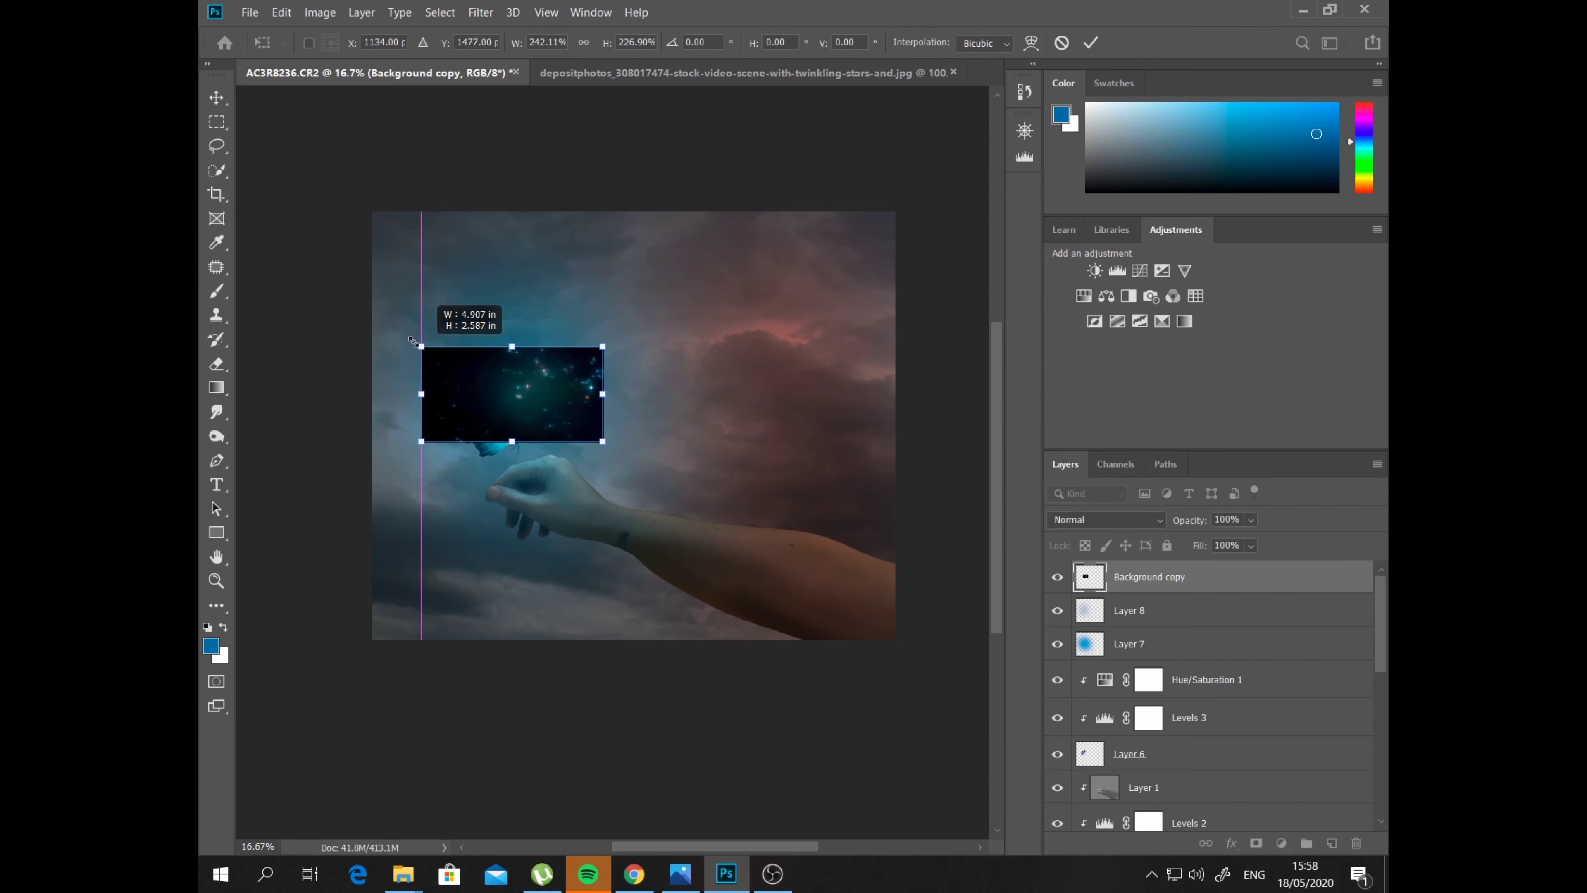
mouse_move(403, 441)
mouse_down()
mouse_move(383, 469)
mouse_move(415, 453)
mouse_up()
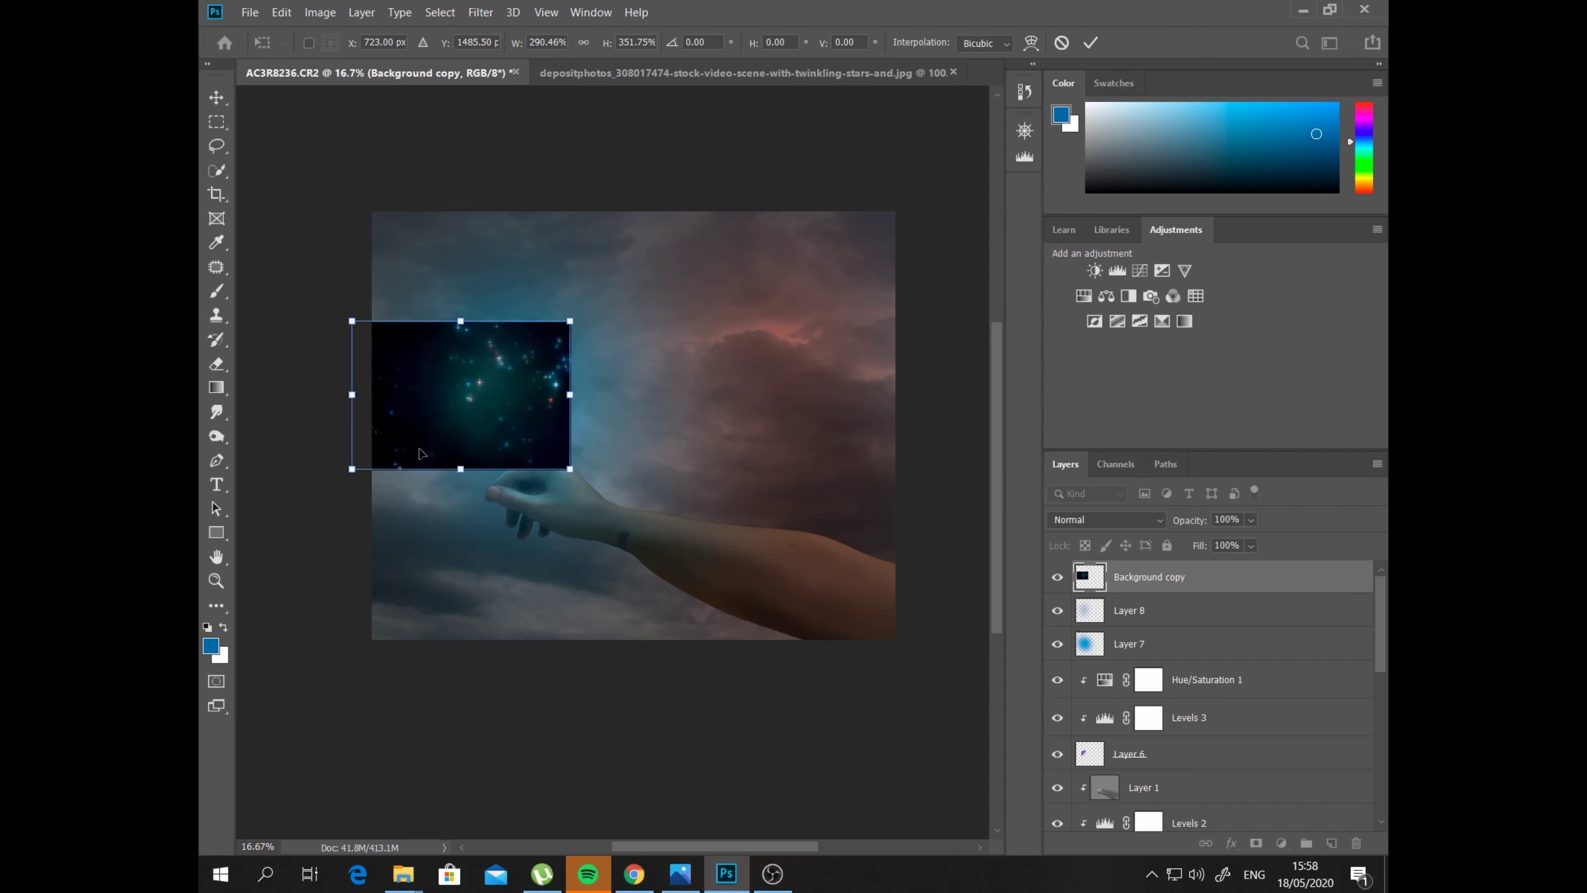
click(1090, 42)
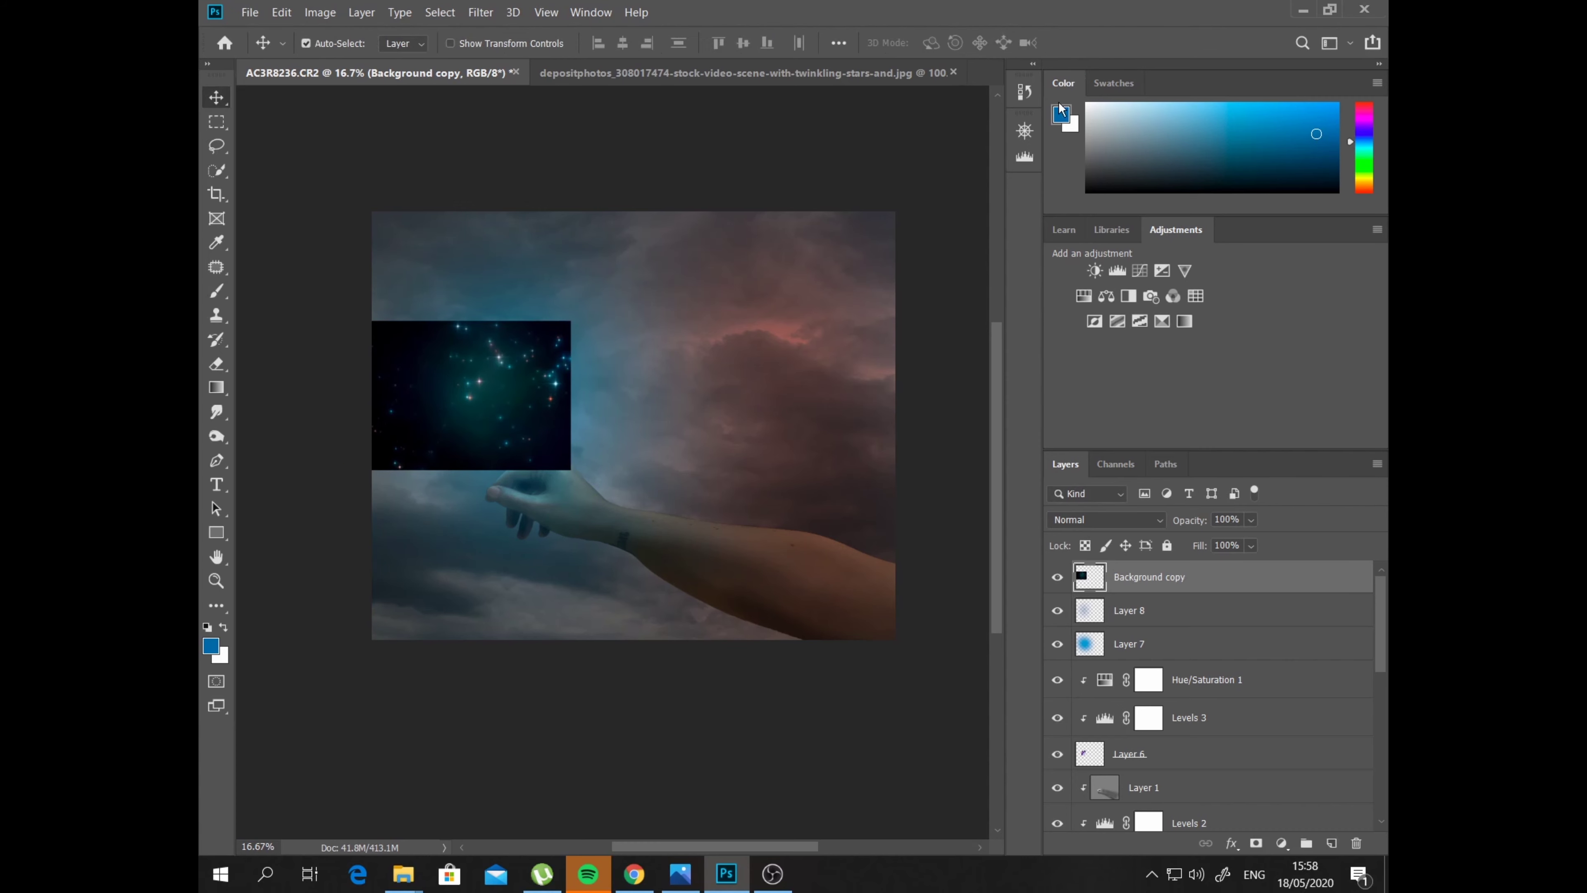
Set the star layer to Screen and shift the sparkles over the butterfly
click(1159, 519)
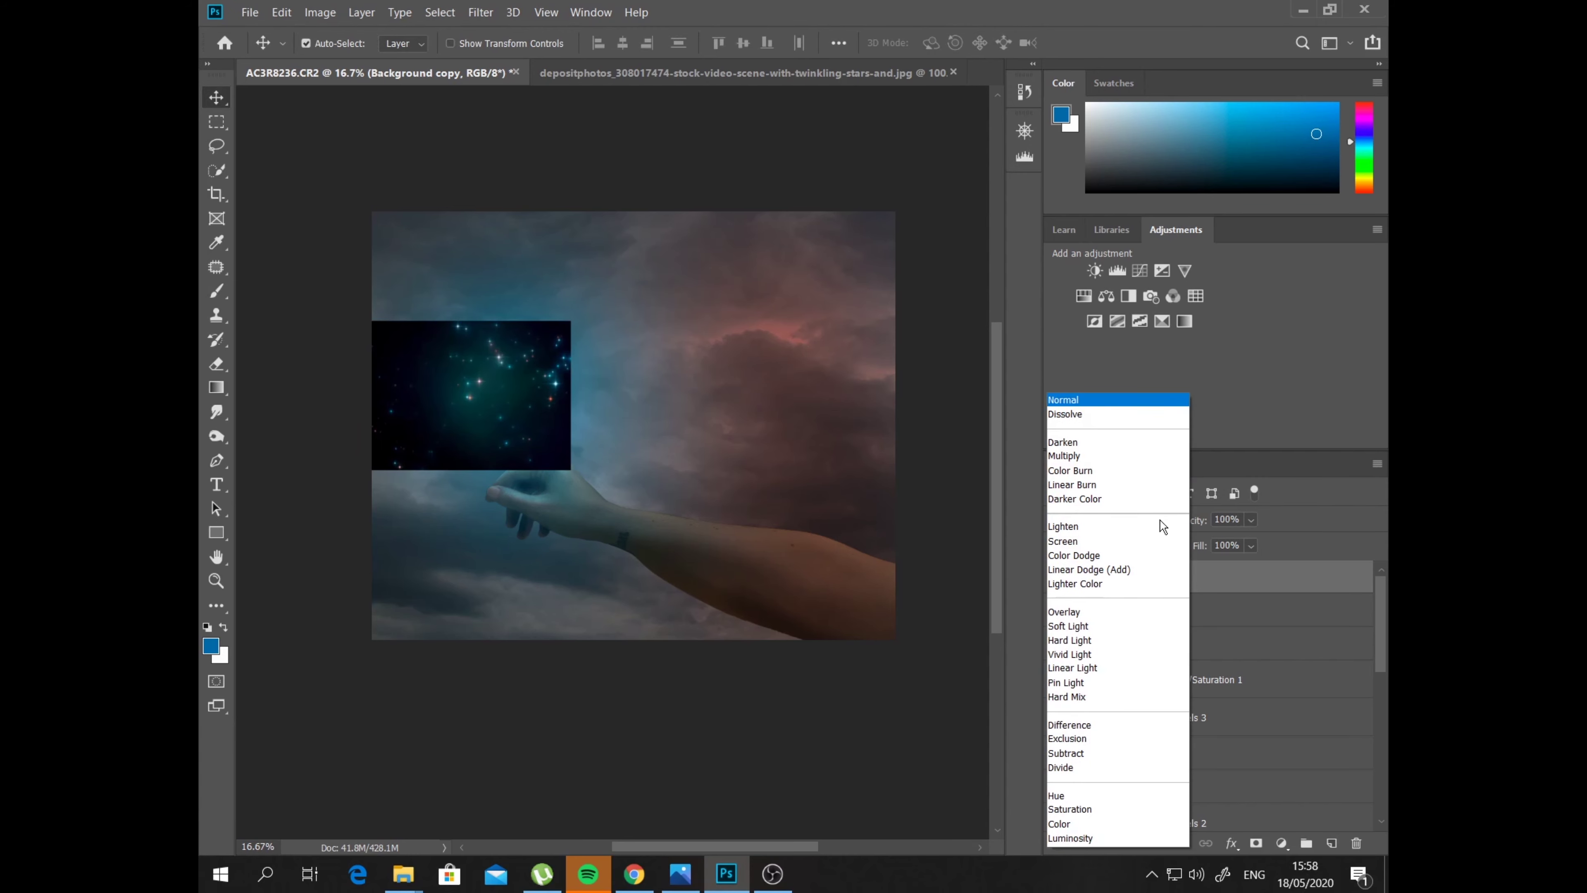
click(1104, 541)
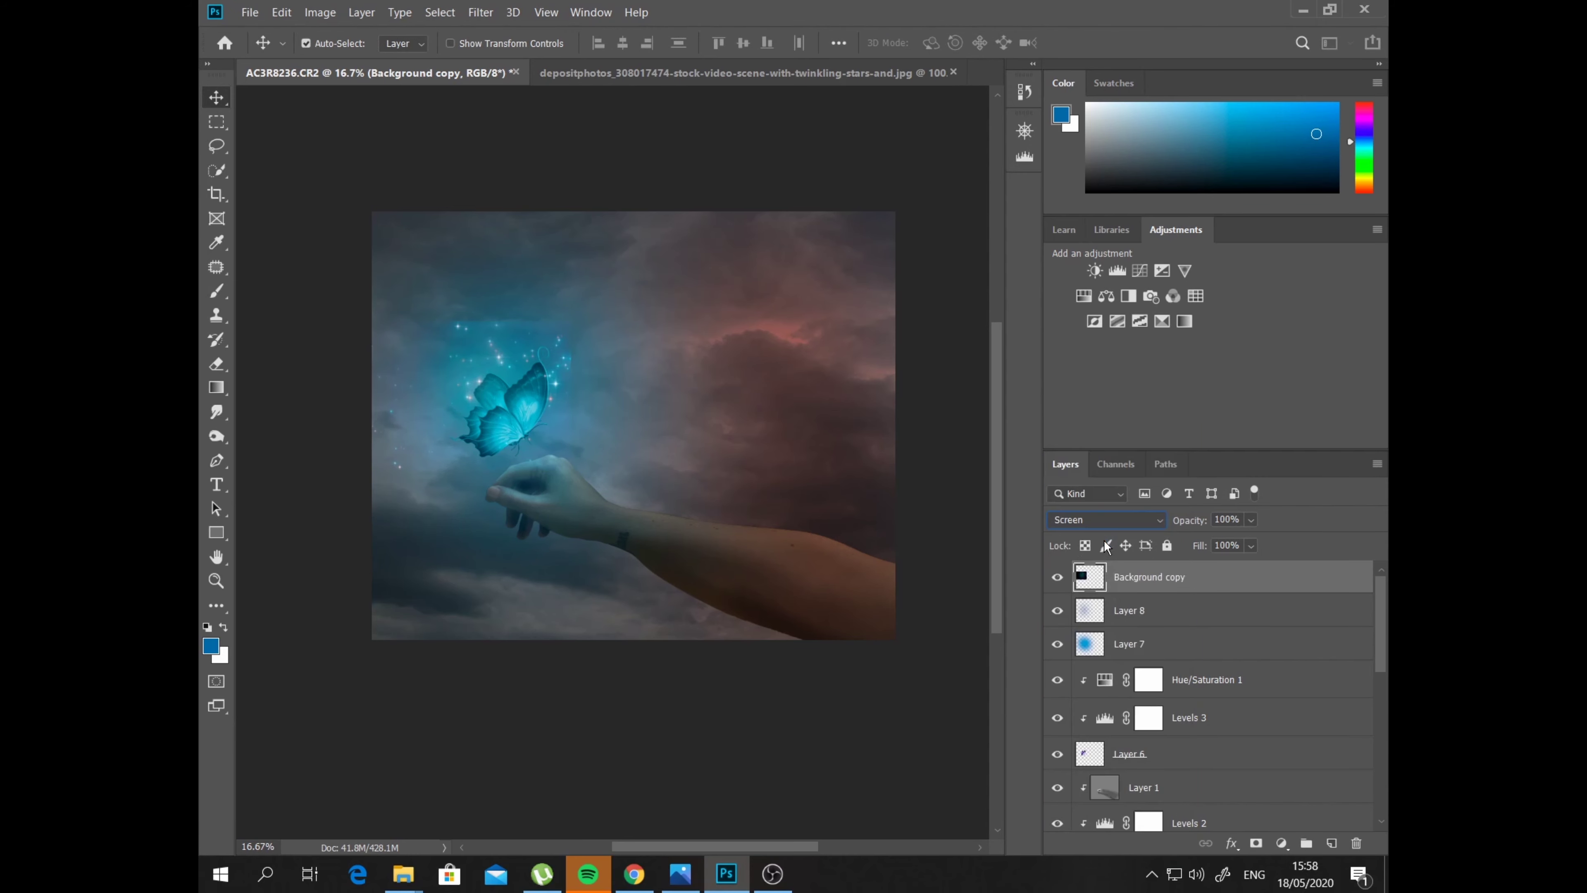
key(ctrl+t)
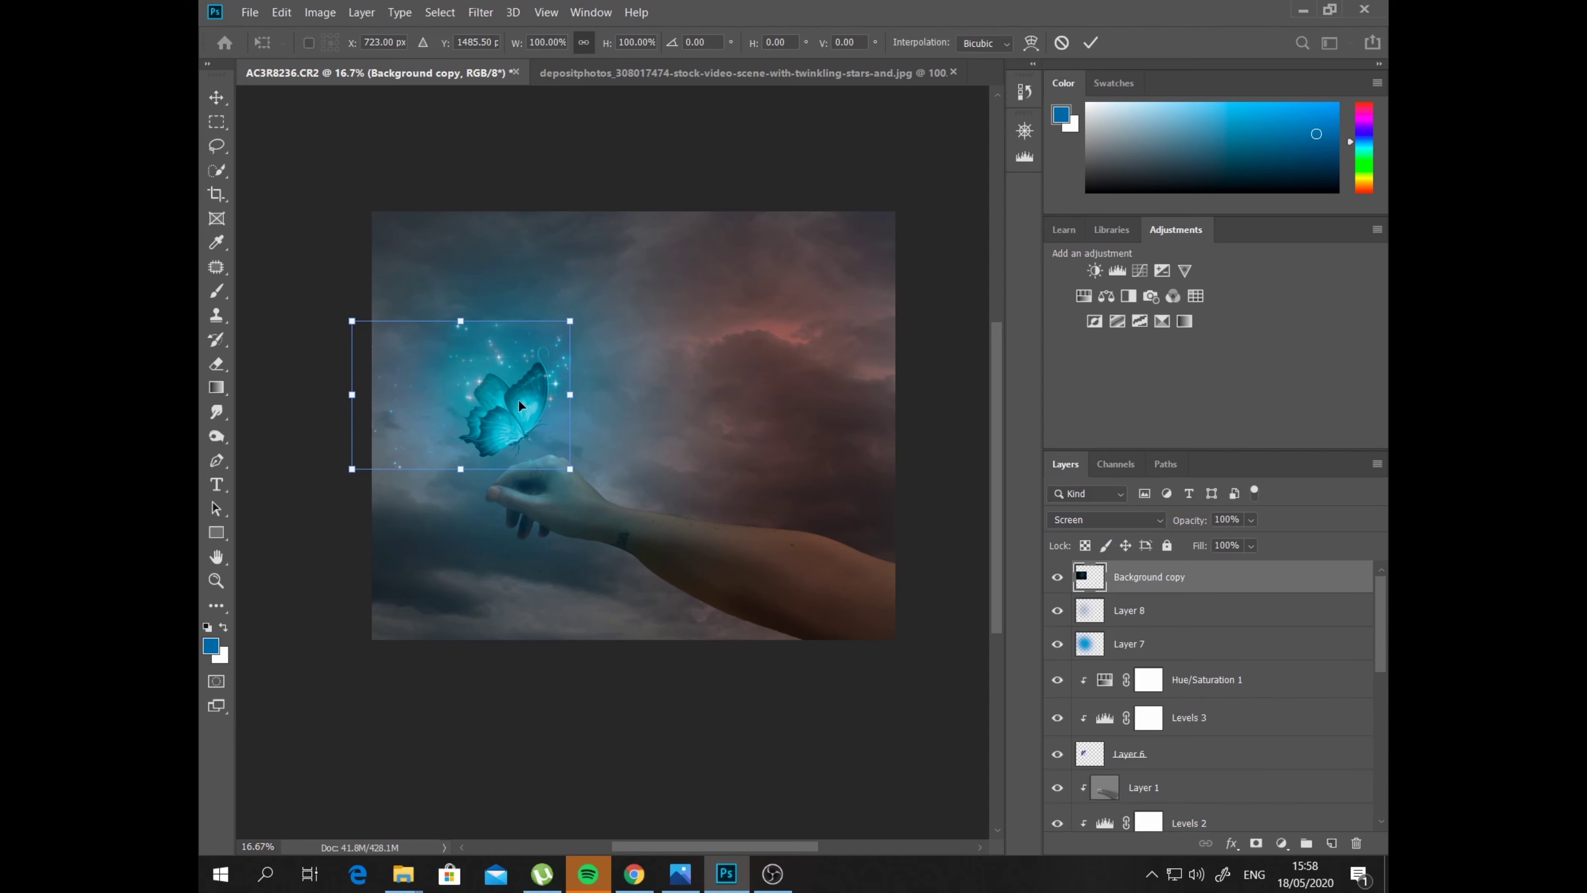
drag(517, 399, 536, 406)
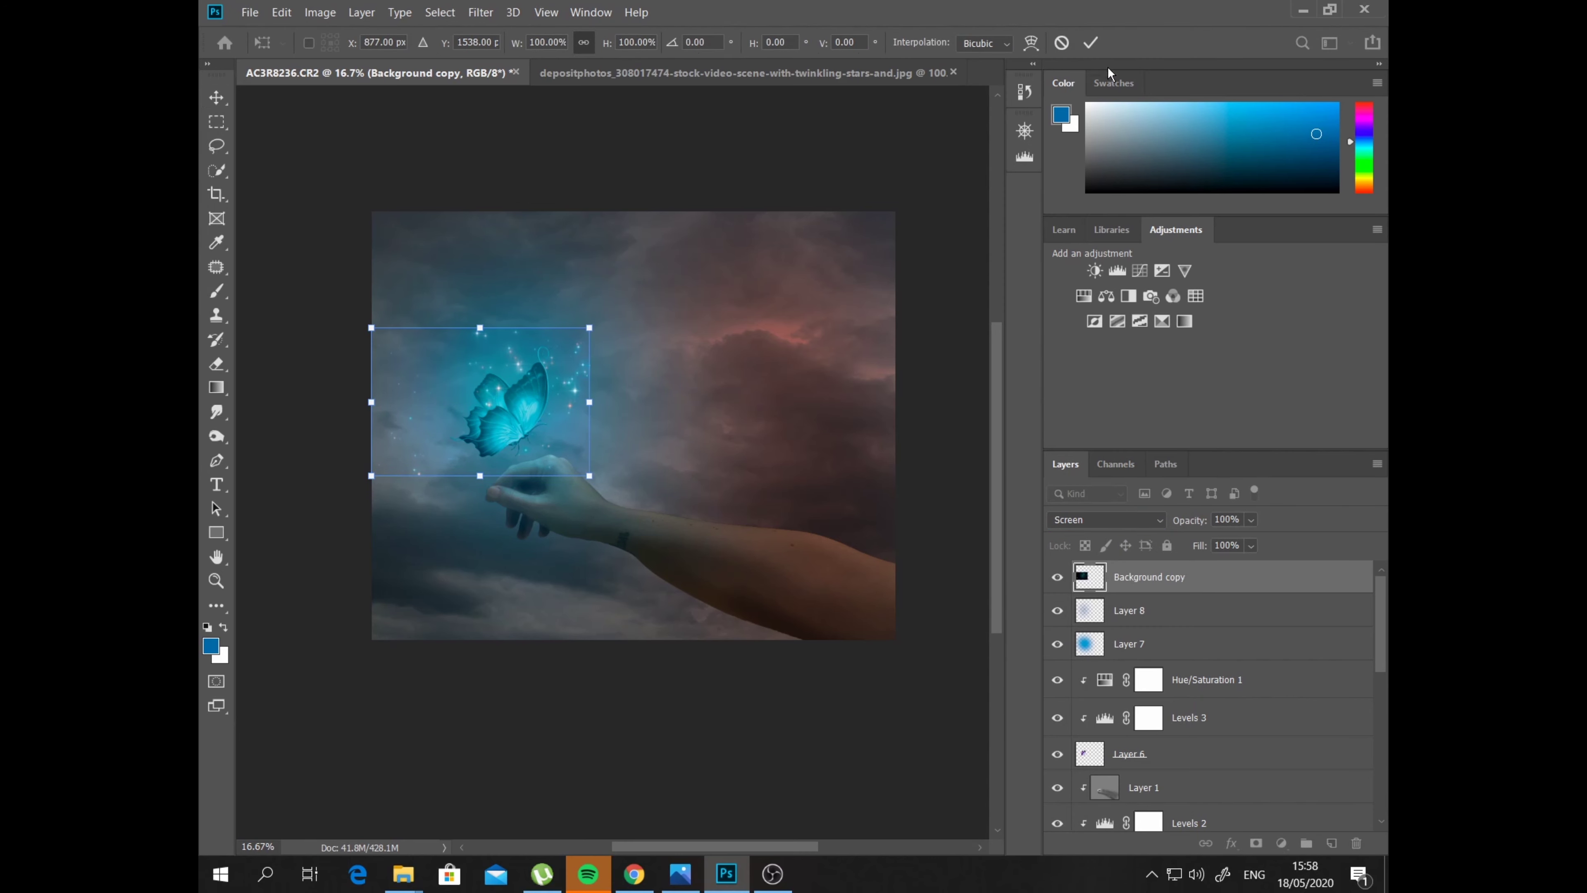
click(1090, 42)
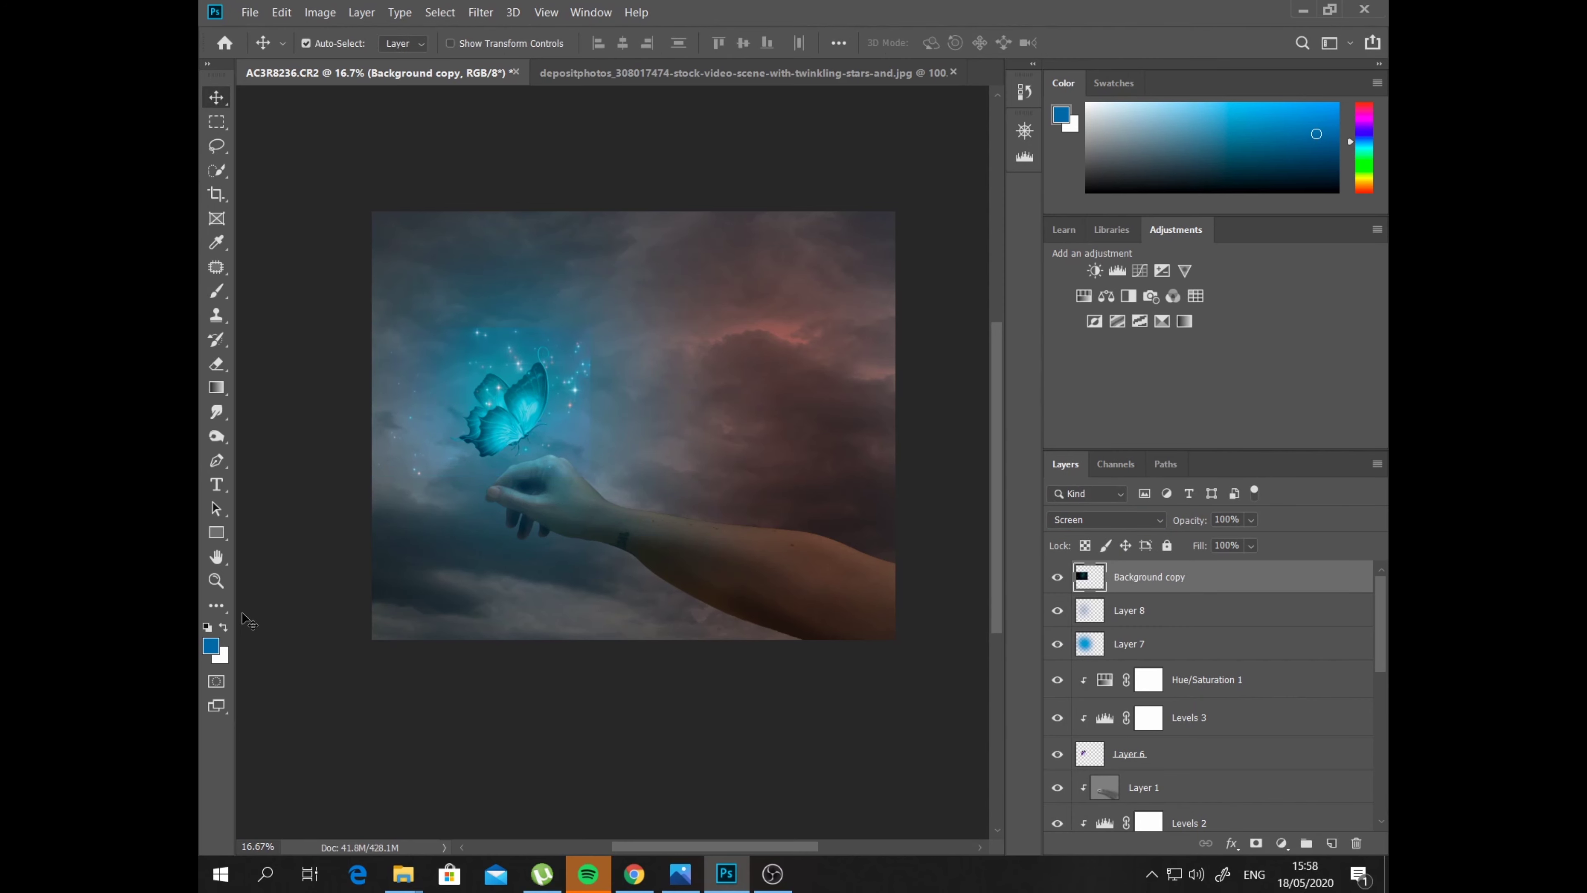
click(215, 582)
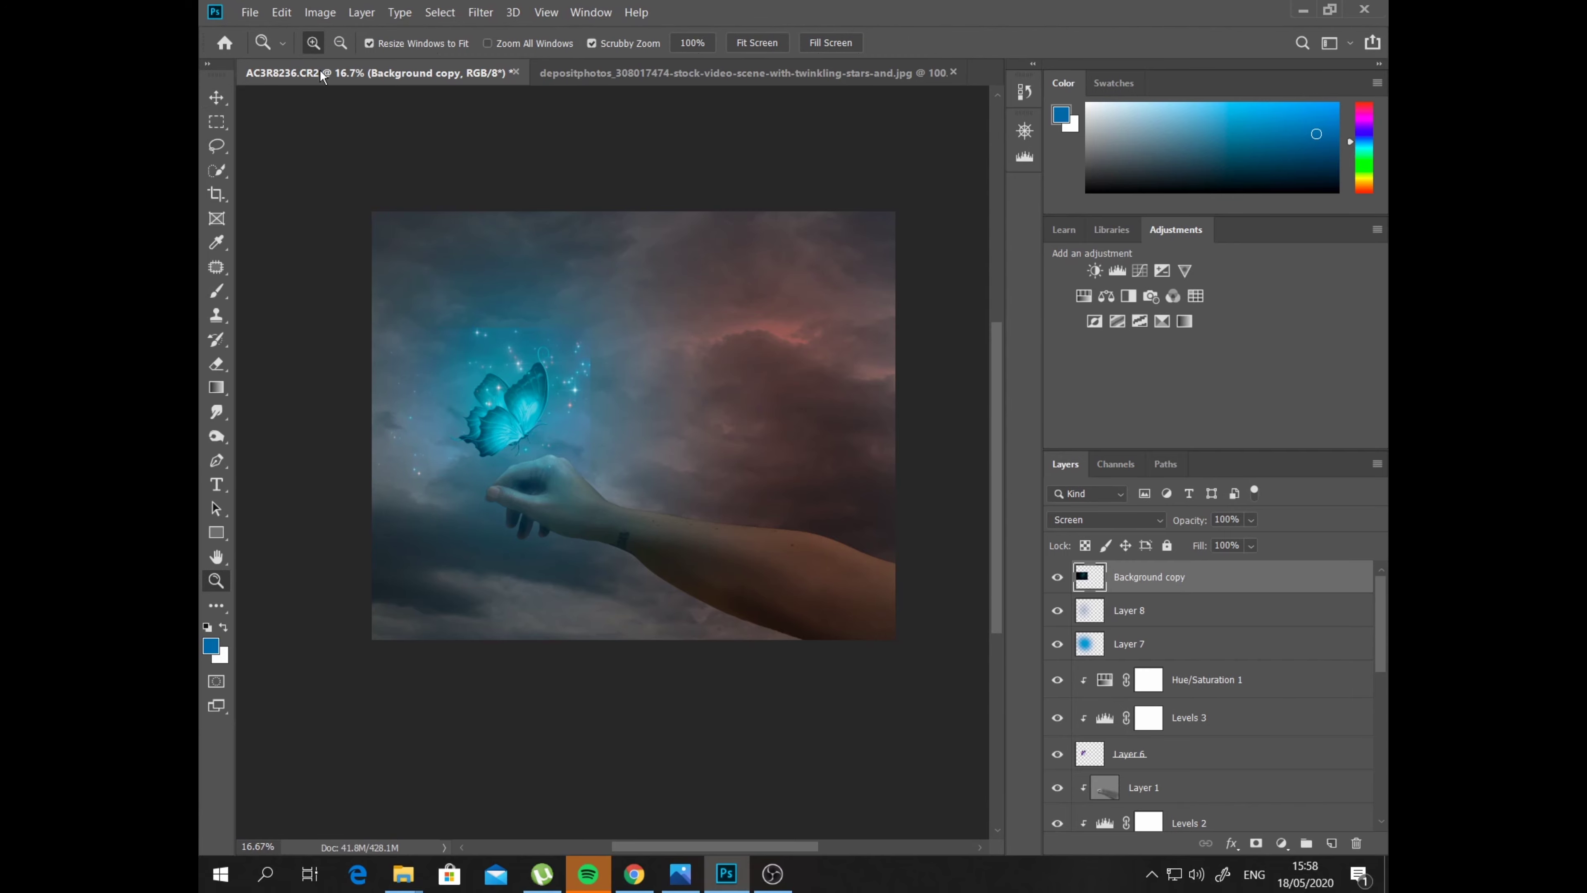
Mask the star layer, painting black with a 17%-flow, size-900 brush to hide stray sparkles
click(534, 414)
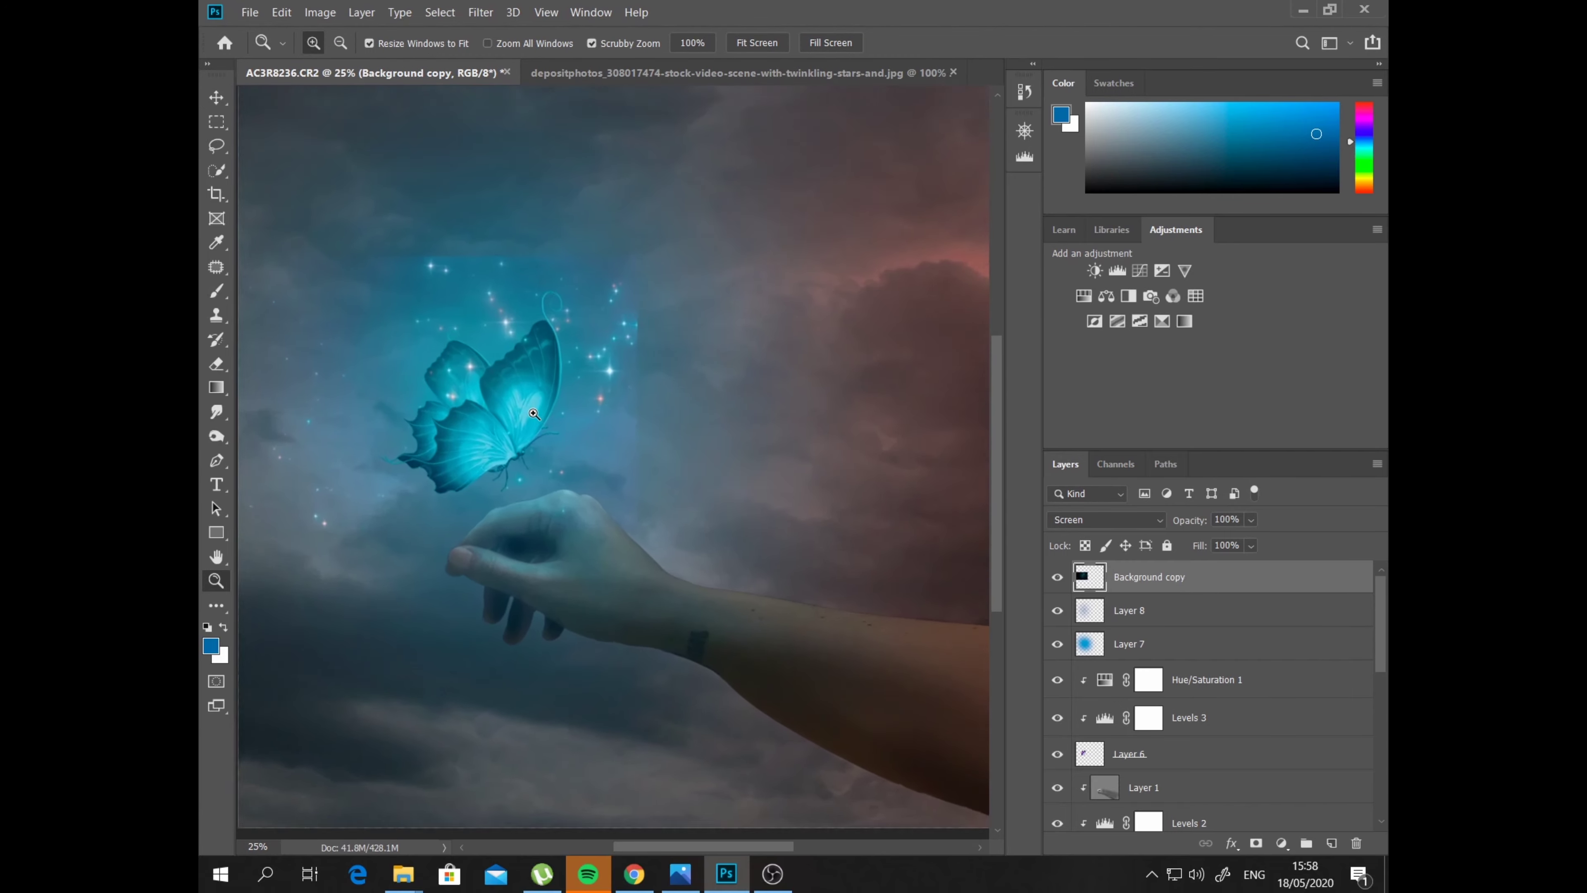
click(216, 289)
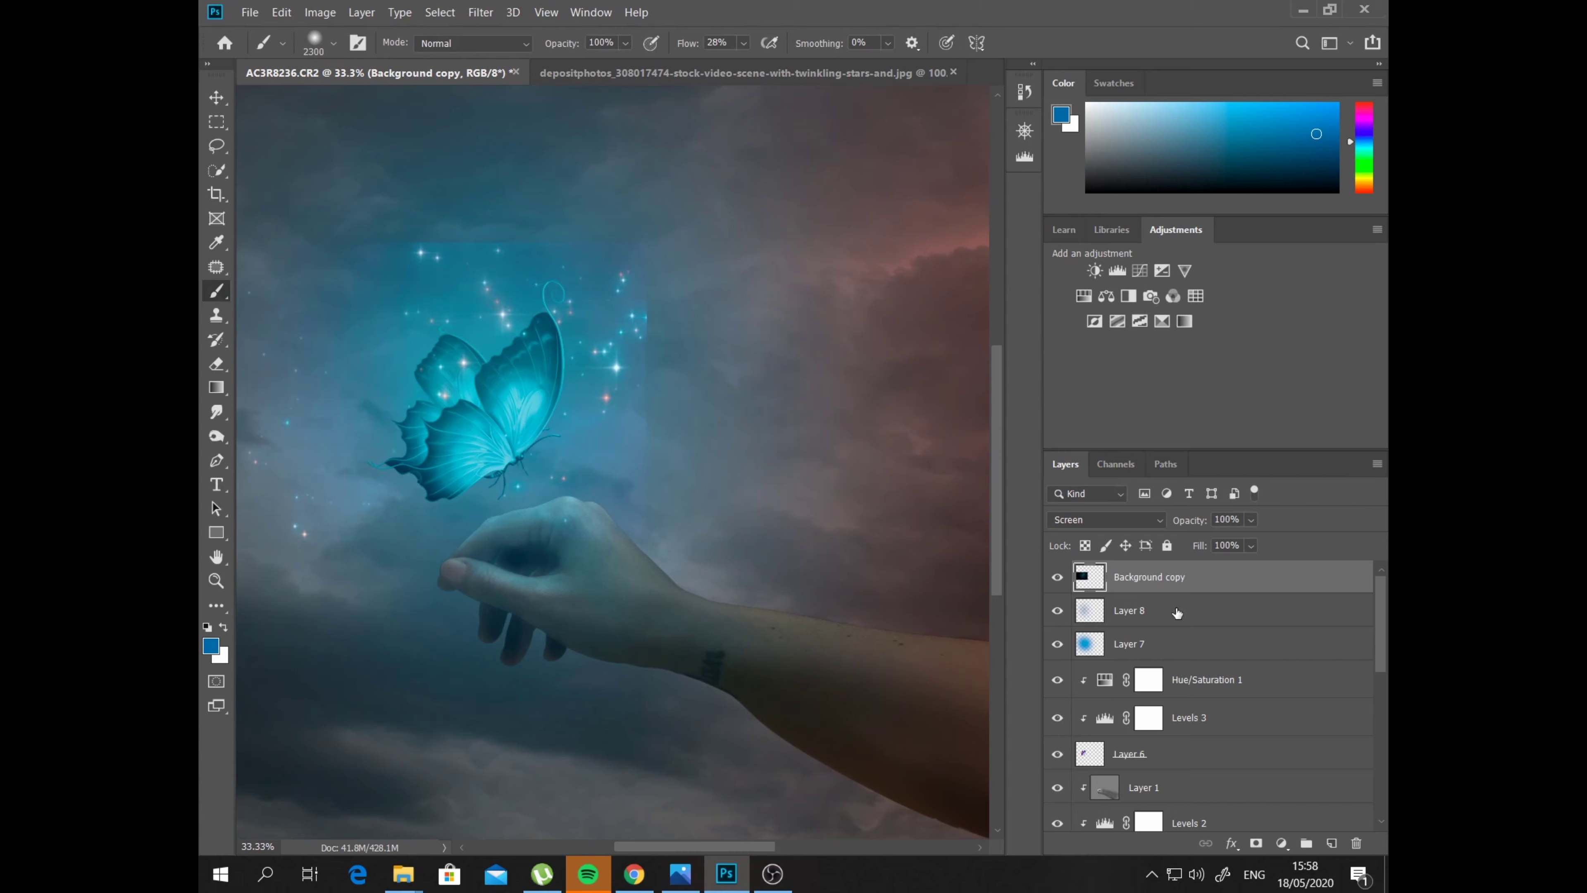
click(1255, 844)
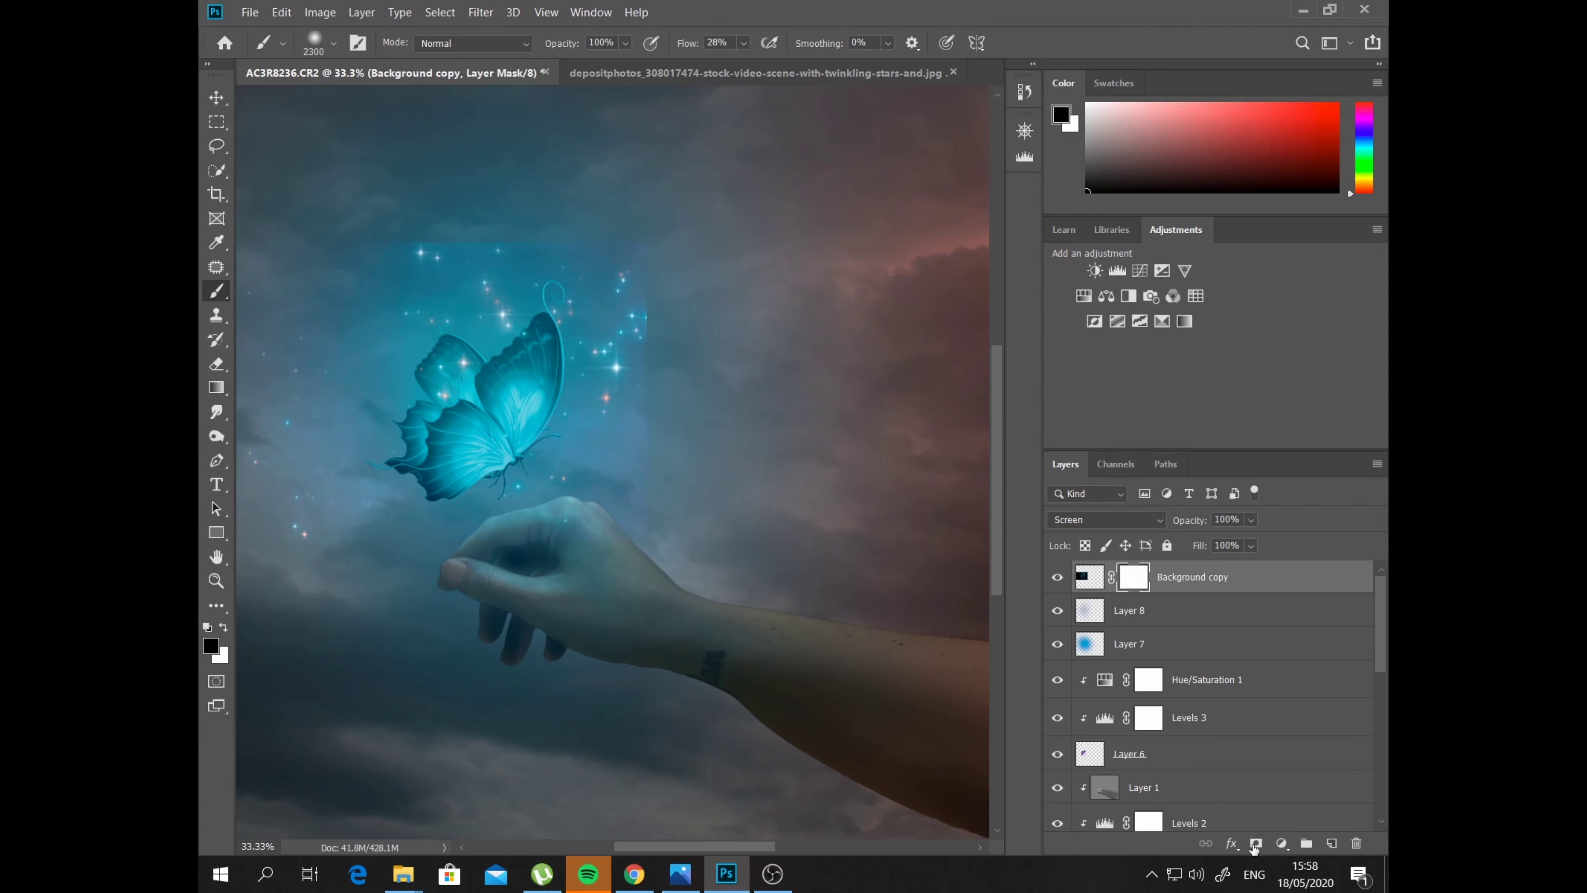
click(745, 44)
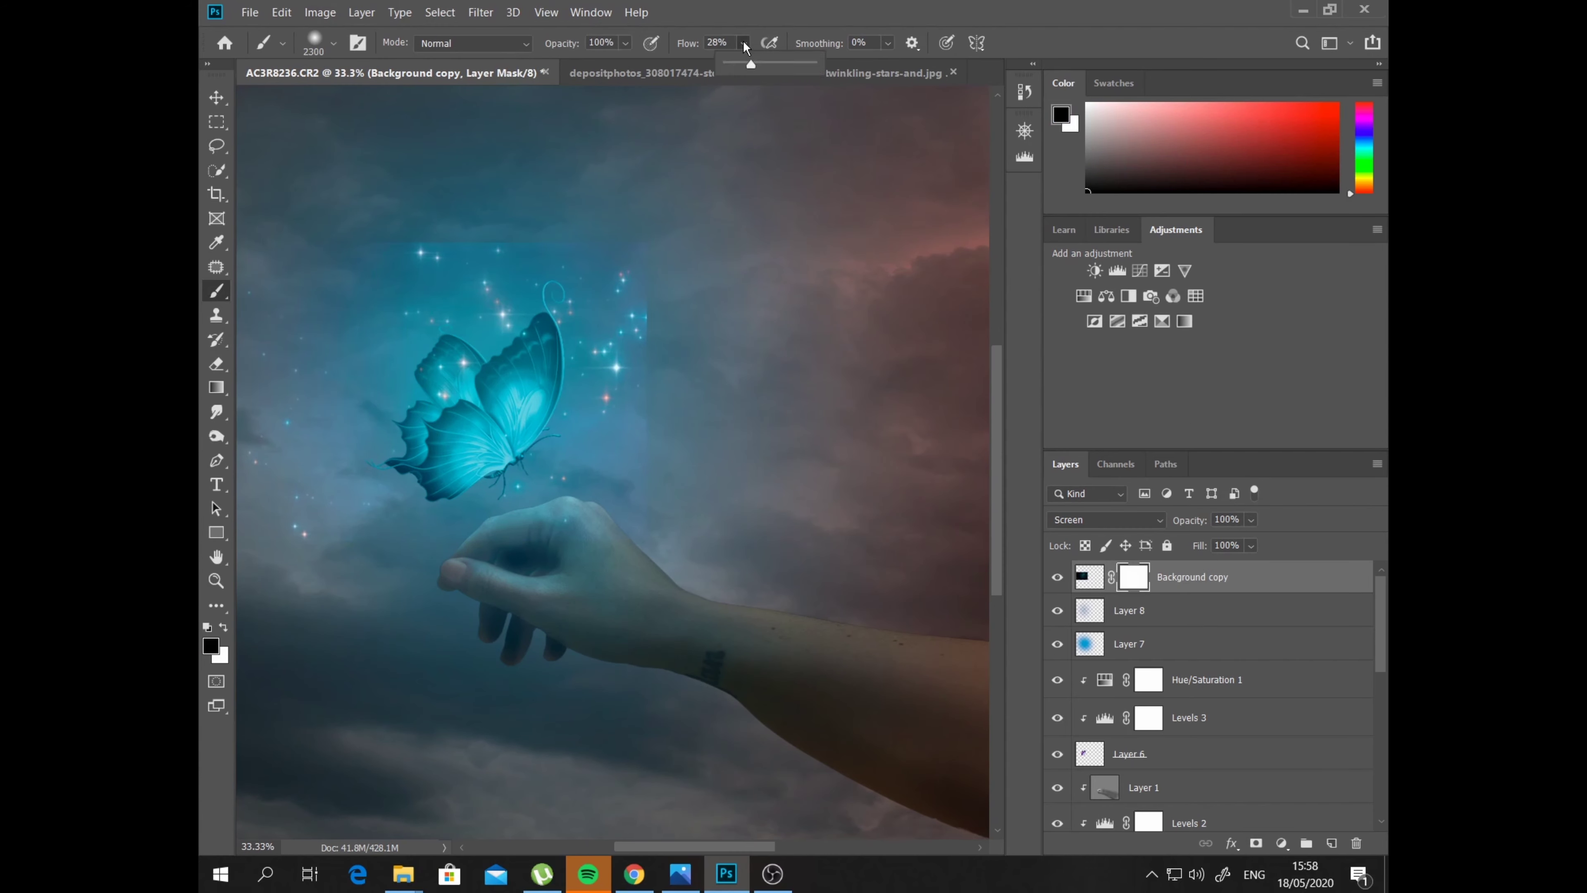
drag(747, 65, 737, 65)
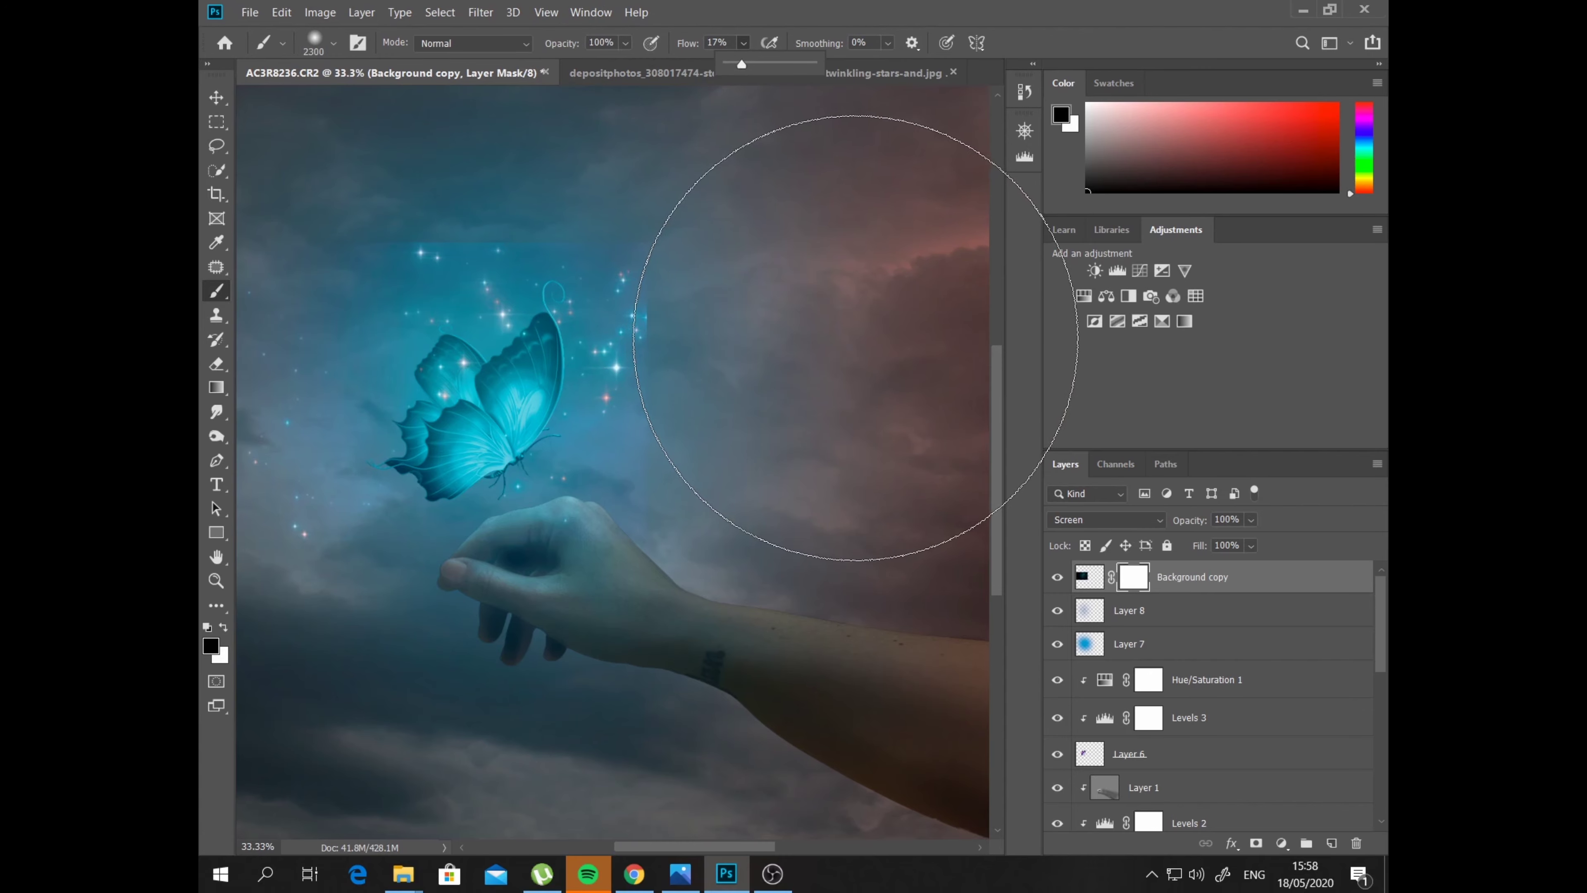
key(bracketleft)
key(bracketleft)
key(bracketleft)
key(bracketleft)
key(bracketleft)
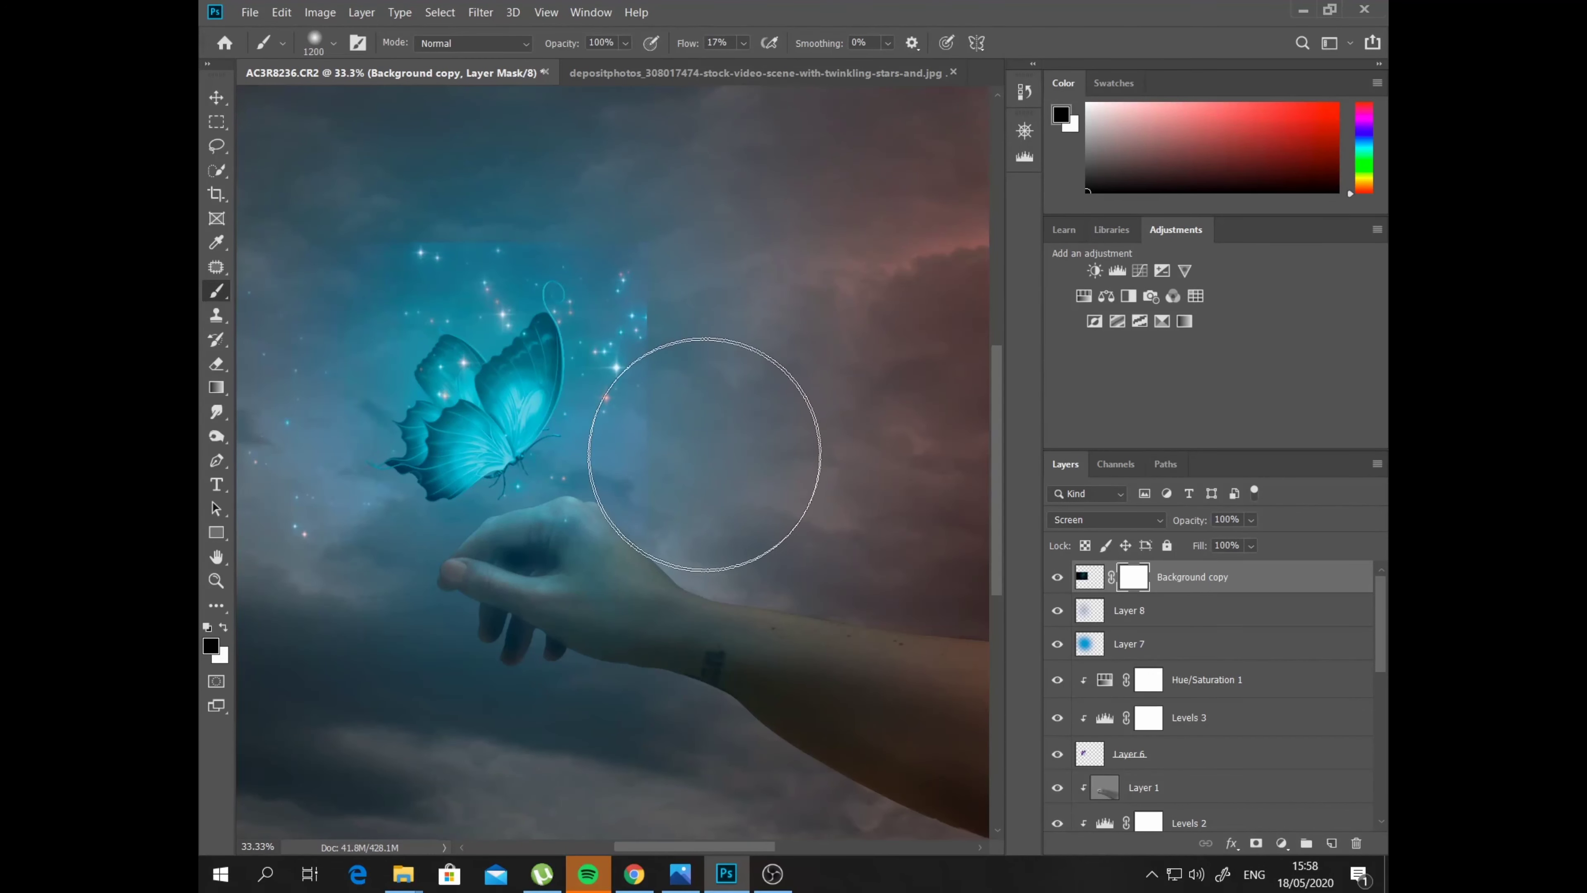
key(bracketleft)
key(bracketleft)
key(bracketleft)
key(bracketleft)
key(bracketleft)
key(bracketleft)
key(bracketleft)
key(bracketleft)
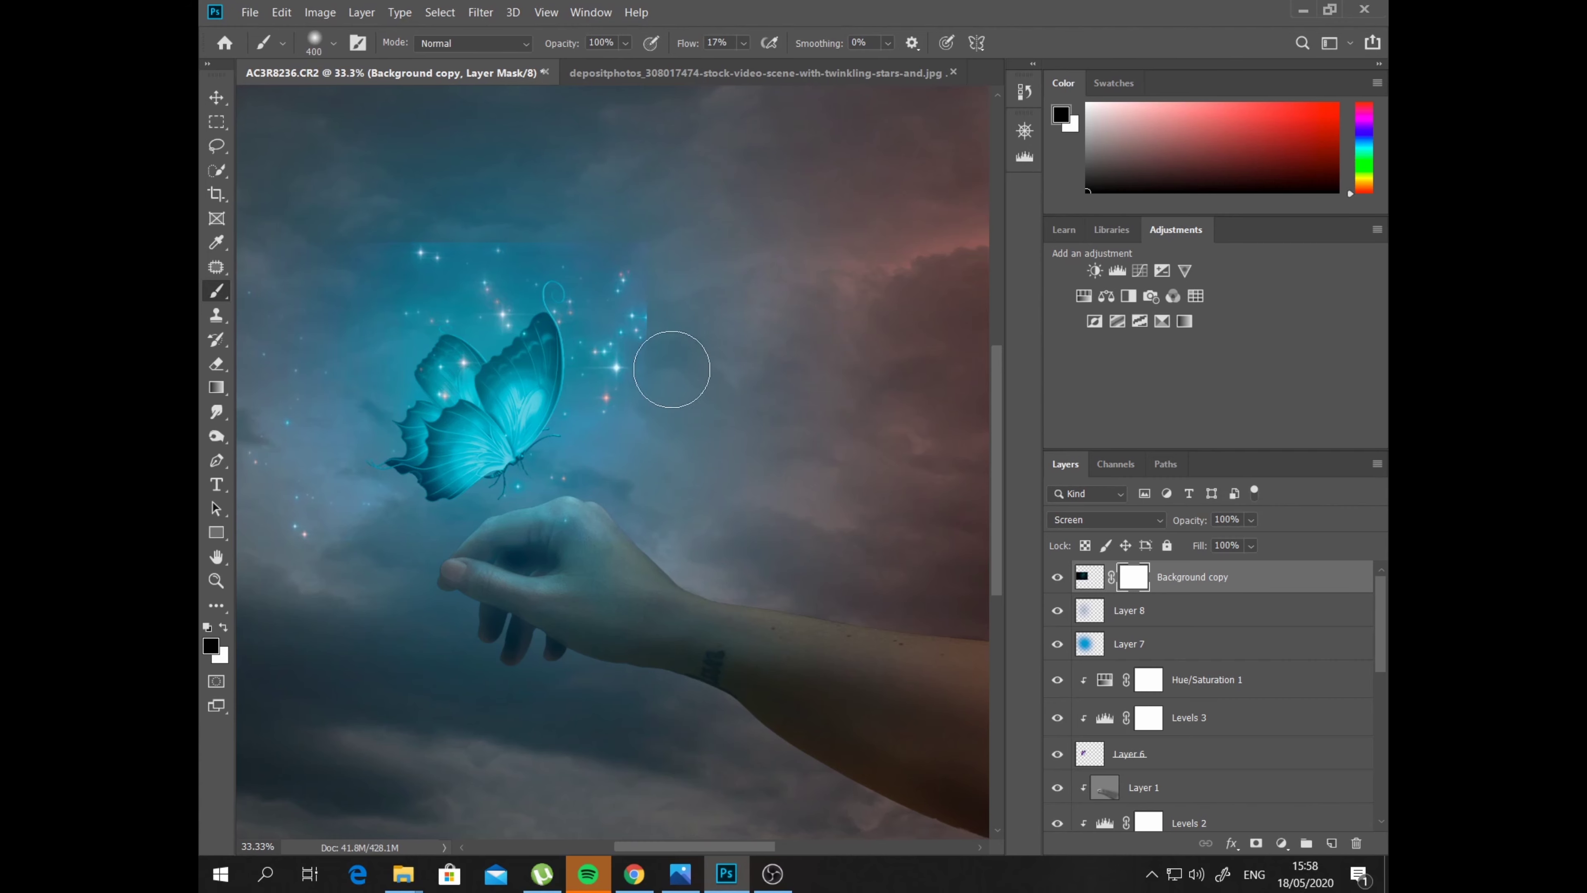
mouse_move(689, 311)
mouse_down()
mouse_move(690, 276)
mouse_move(648, 355)
mouse_move(687, 338)
mouse_move(705, 255)
mouse_move(624, 220)
mouse_move(676, 277)
mouse_move(673, 240)
mouse_move(514, 223)
mouse_move(631, 219)
mouse_move(340, 223)
mouse_move(376, 234)
mouse_move(382, 253)
mouse_move(367, 248)
mouse_up()
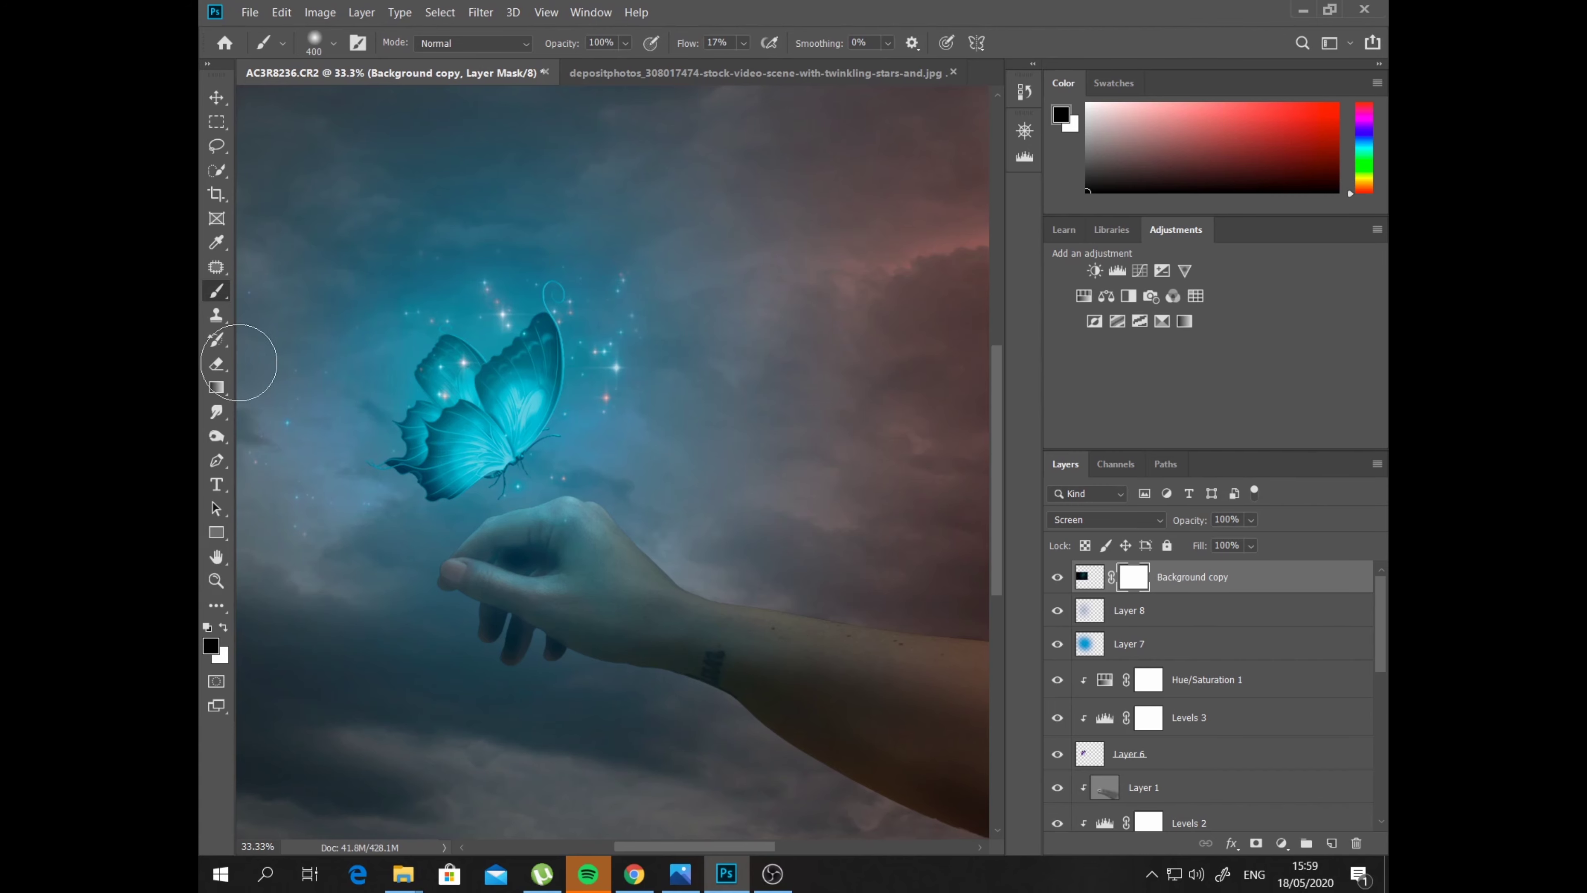
mouse_move(249, 434)
mouse_down()
mouse_move(400, 528)
mouse_move(599, 564)
mouse_up()
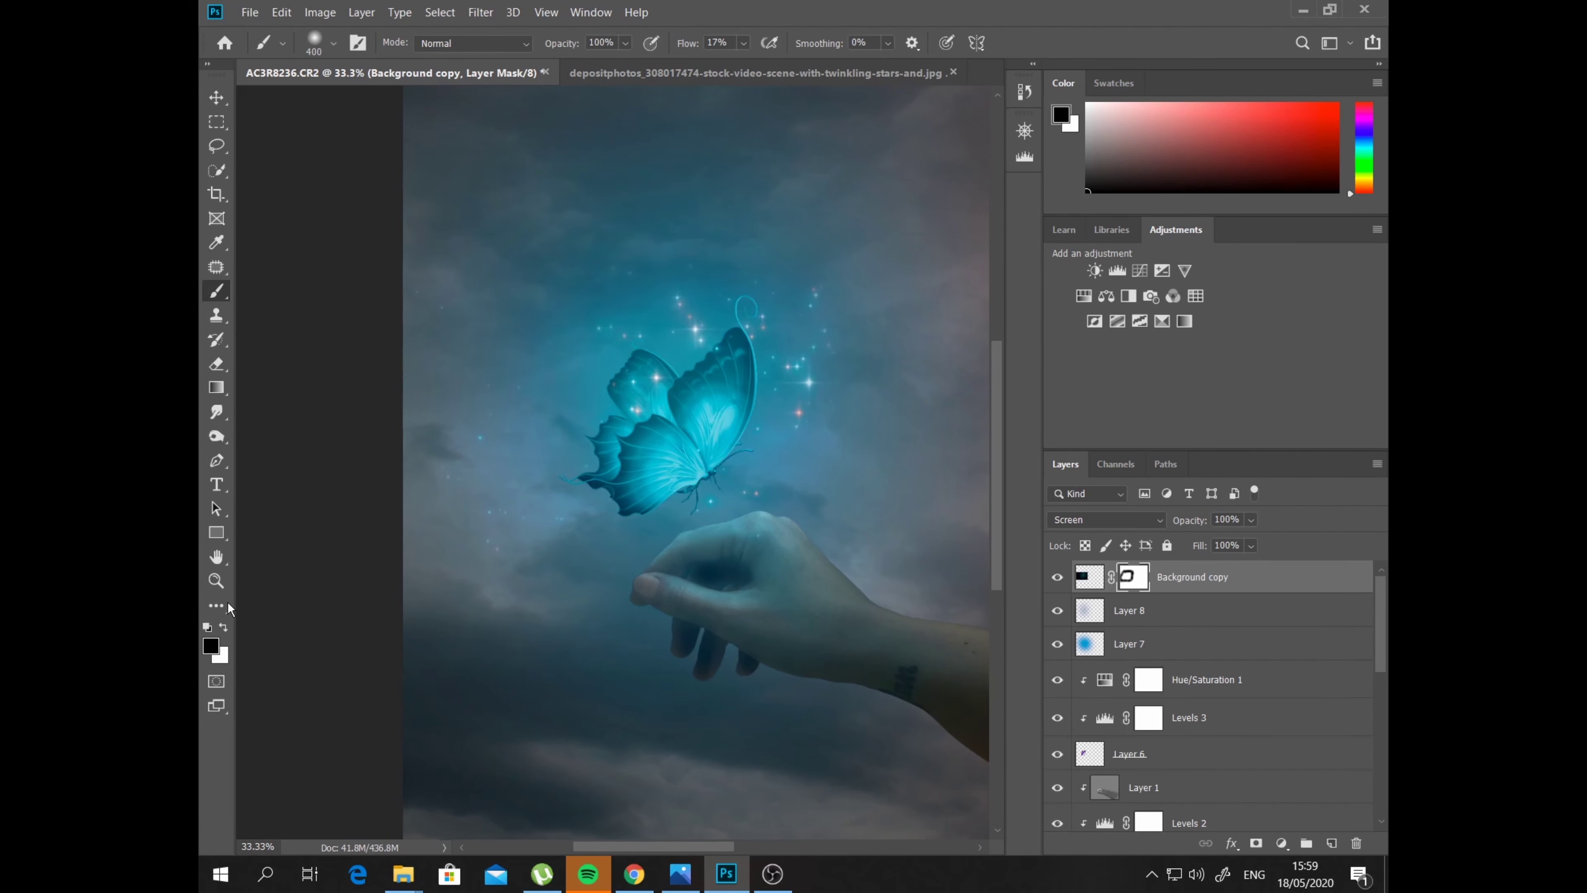
Zoom the view to 16.7% and set the Background copy glow layer's opacity to 53%
click(215, 588)
click(344, 44)
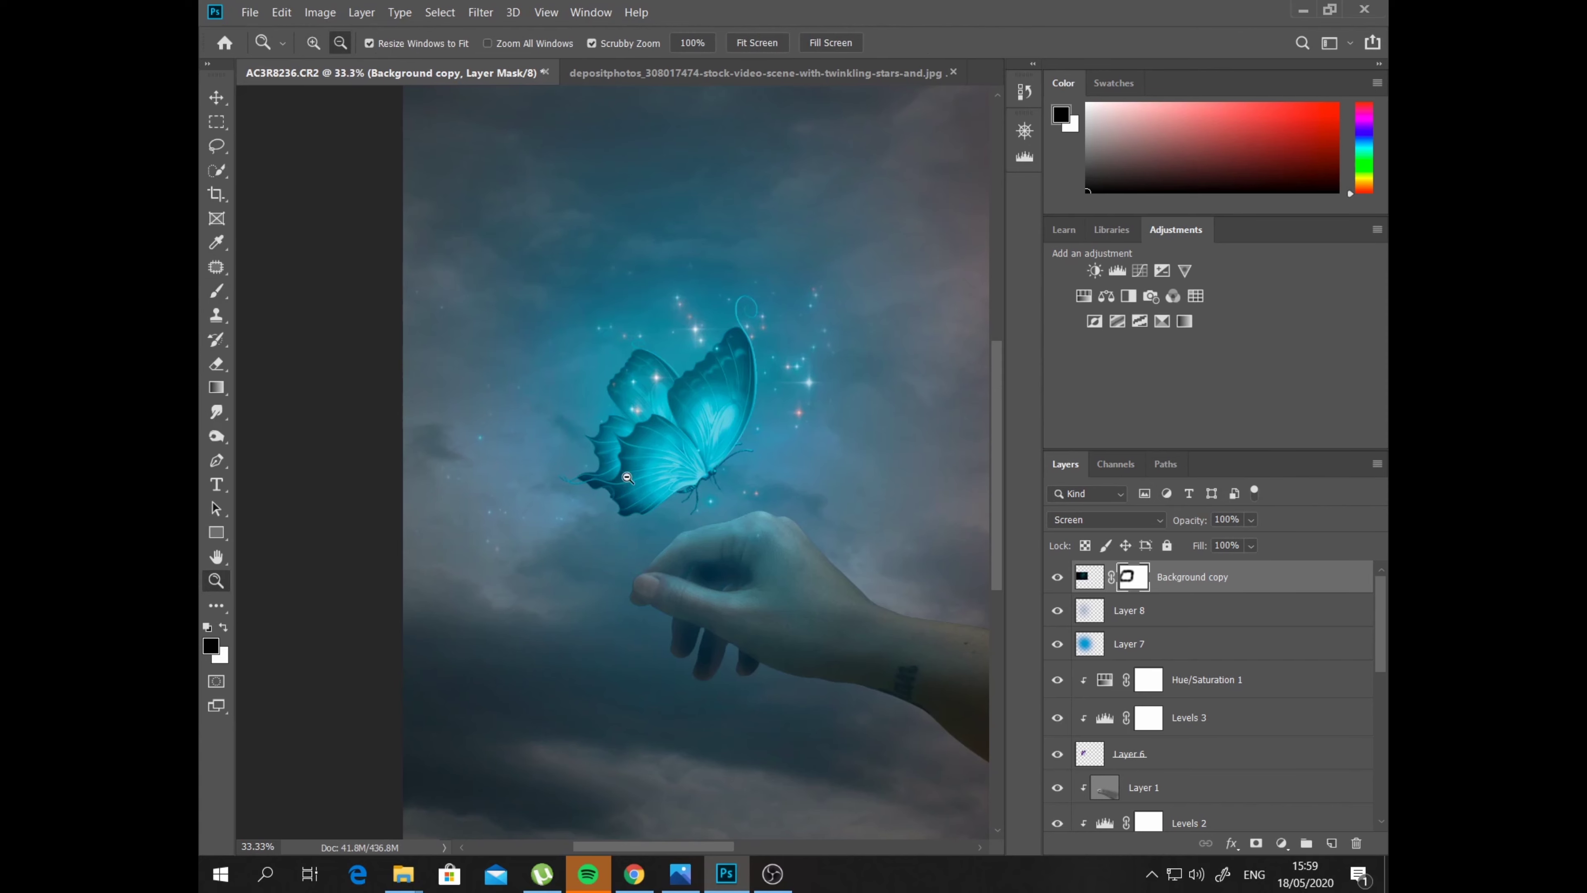
click(546, 453)
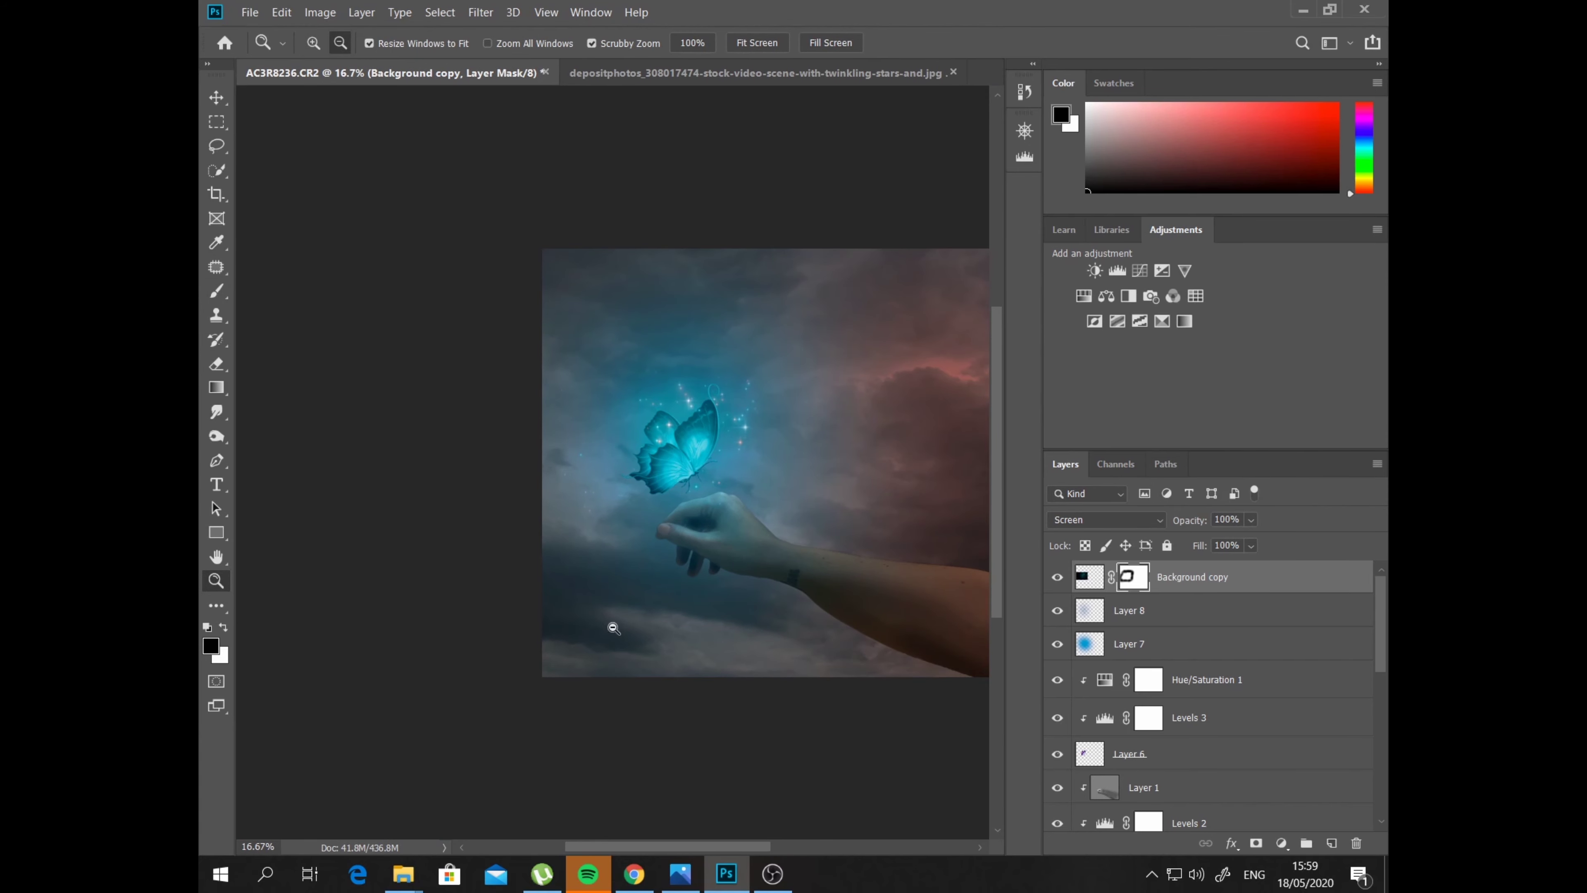
click(628, 663)
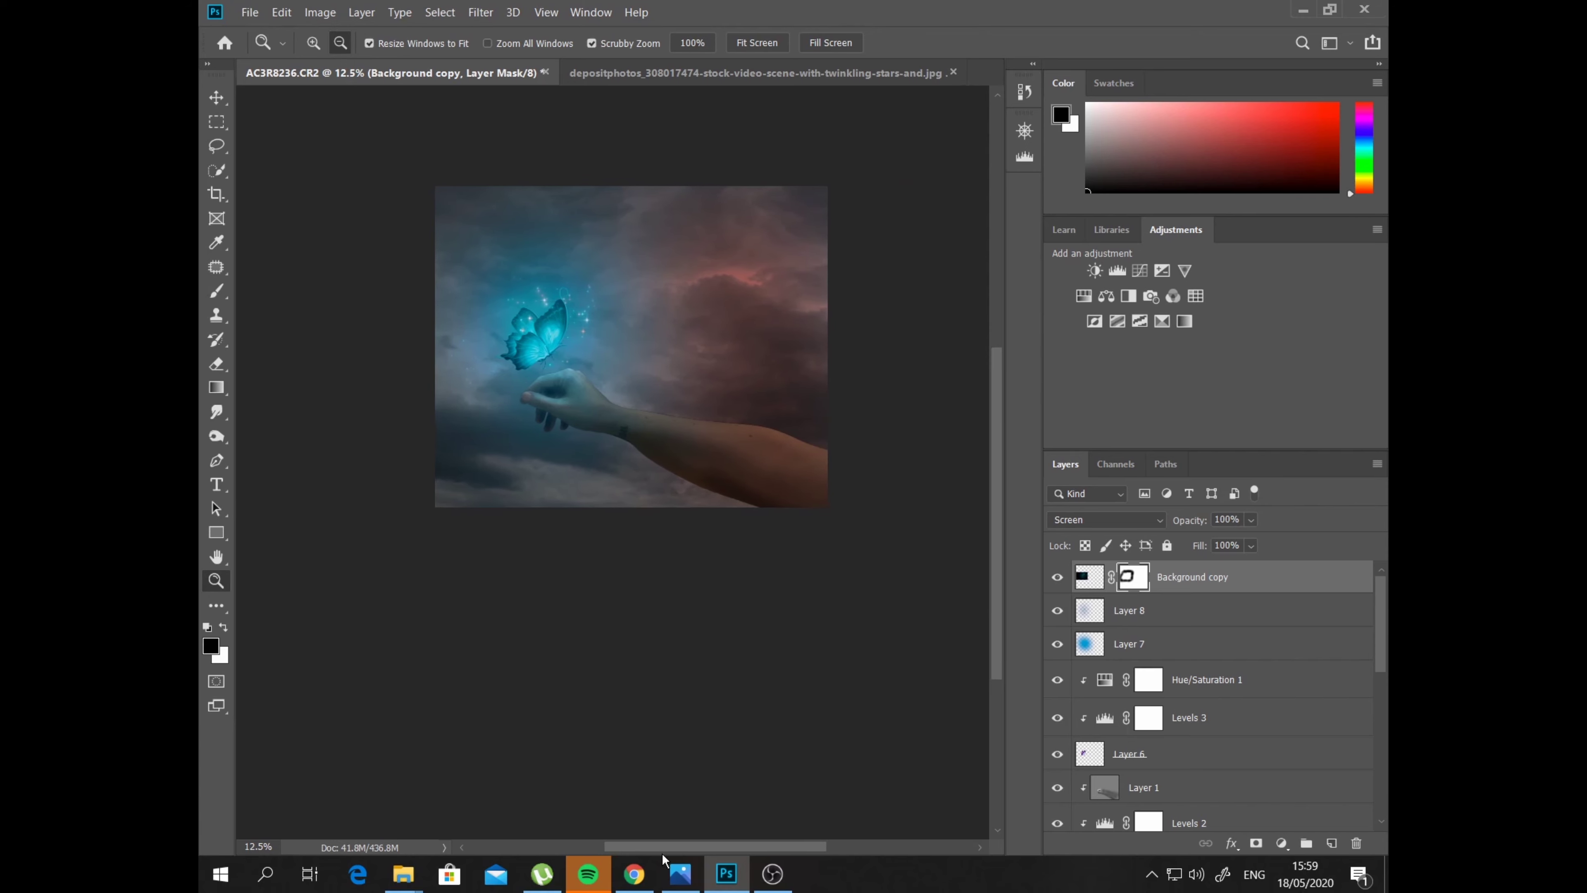
drag(999, 564, 999, 515)
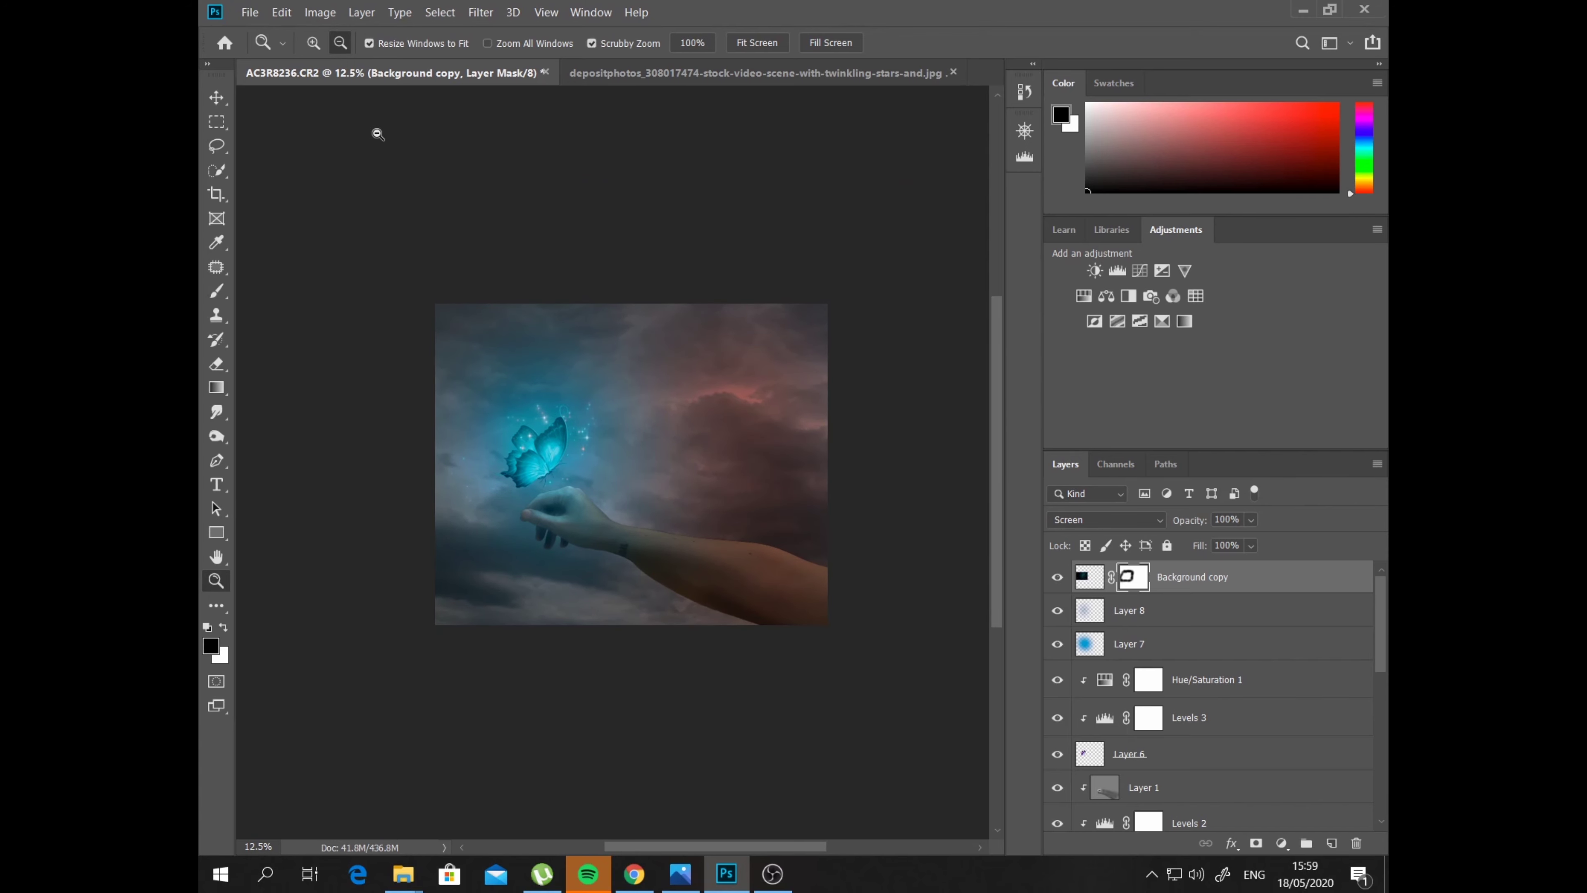
click(320, 43)
click(652, 500)
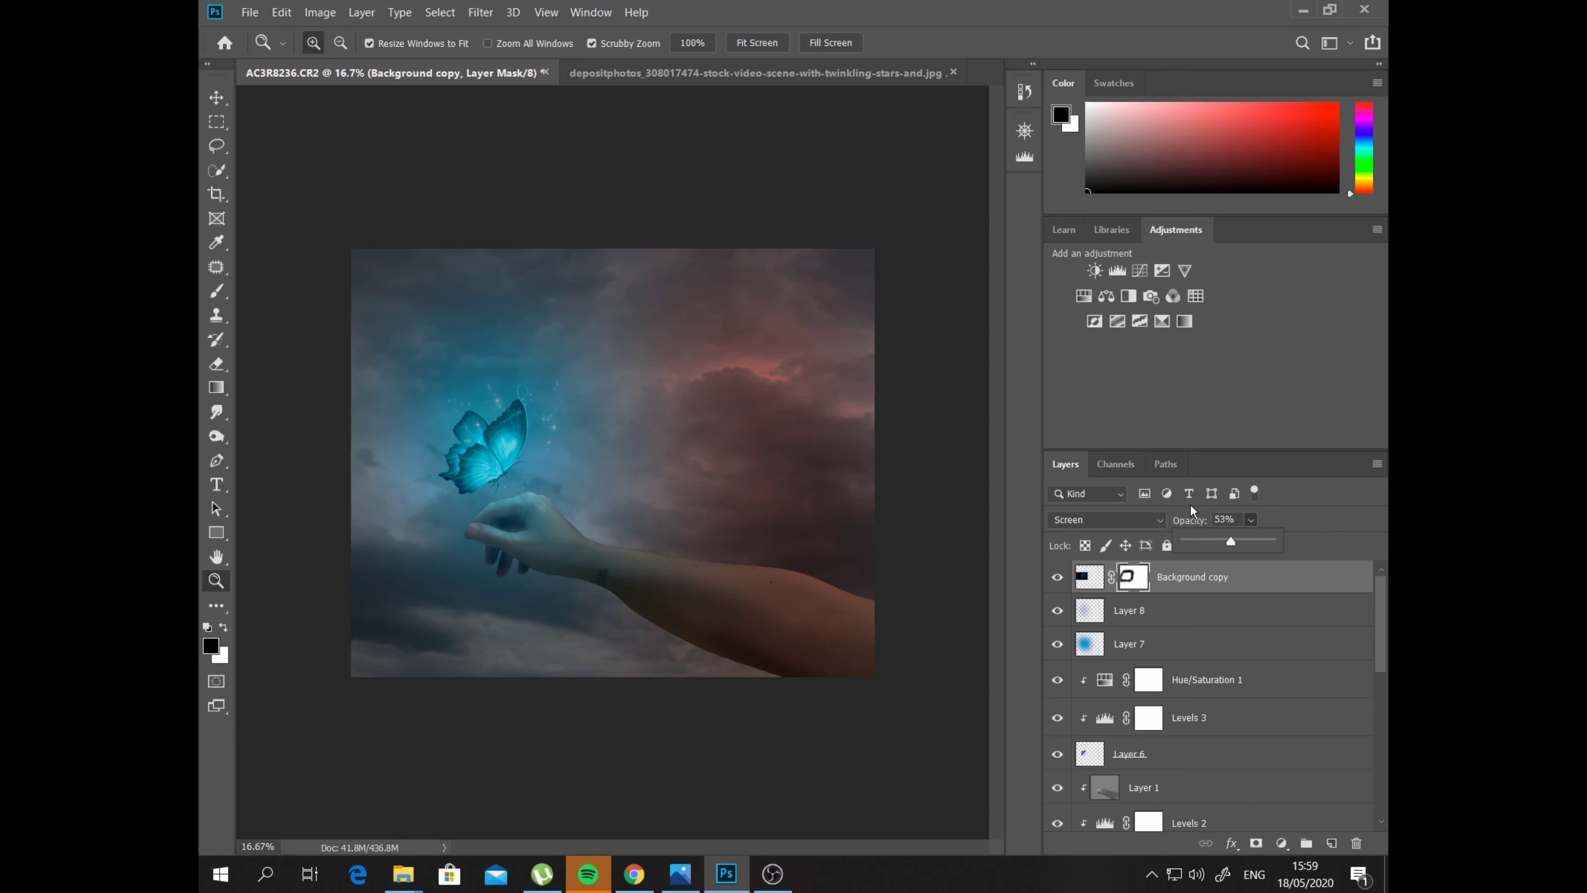
click(1317, 538)
Duplicate the Background copy layer as Background copy 2
right_click(1289, 584)
click(1071, 175)
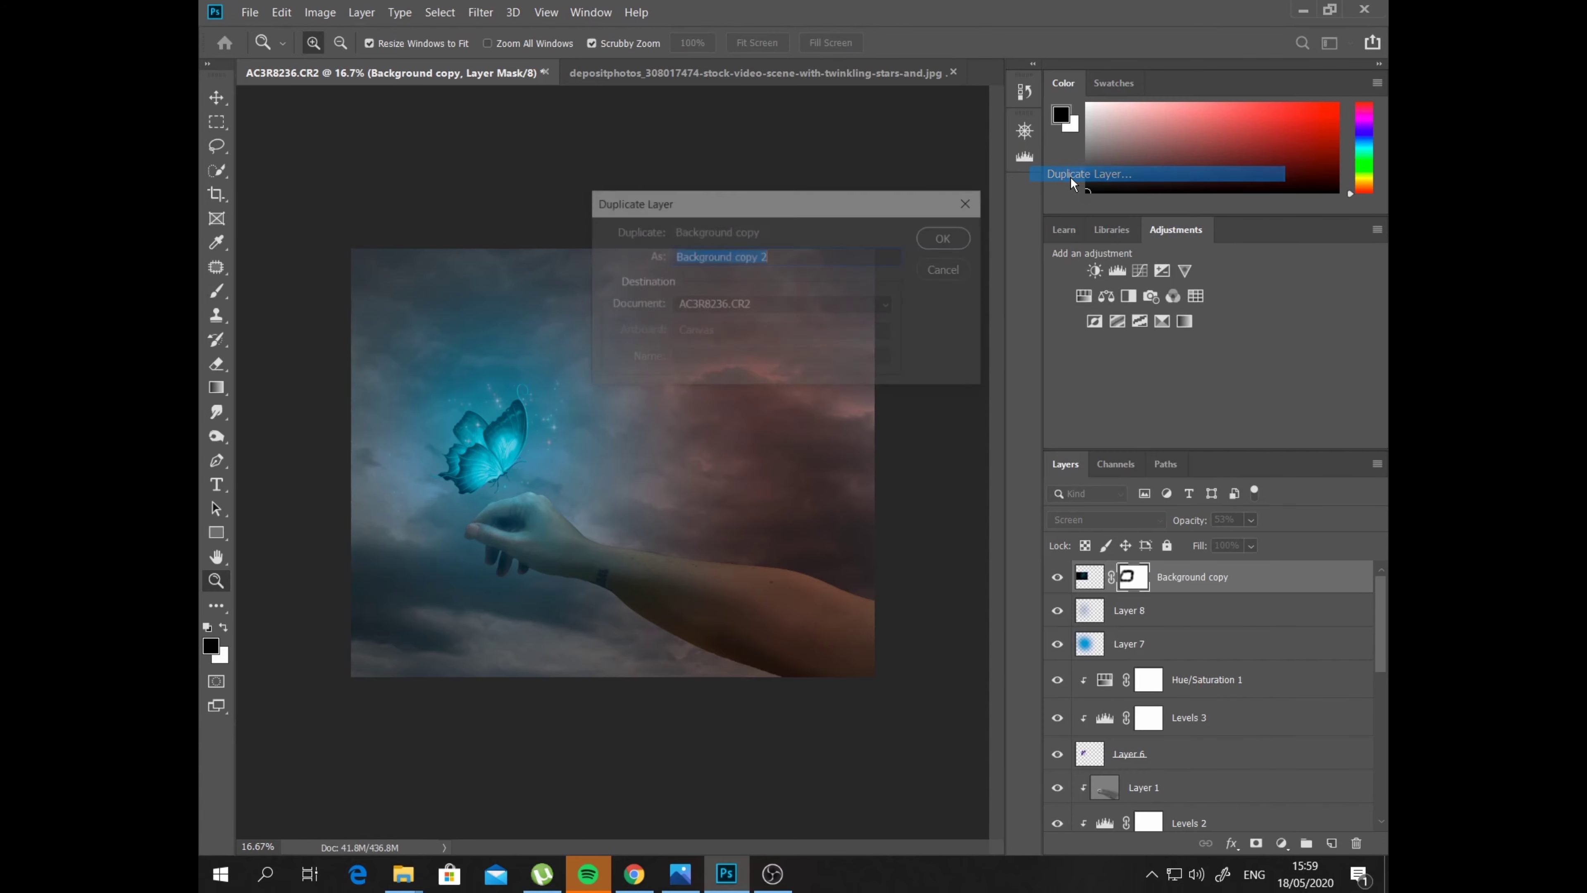
click(959, 245)
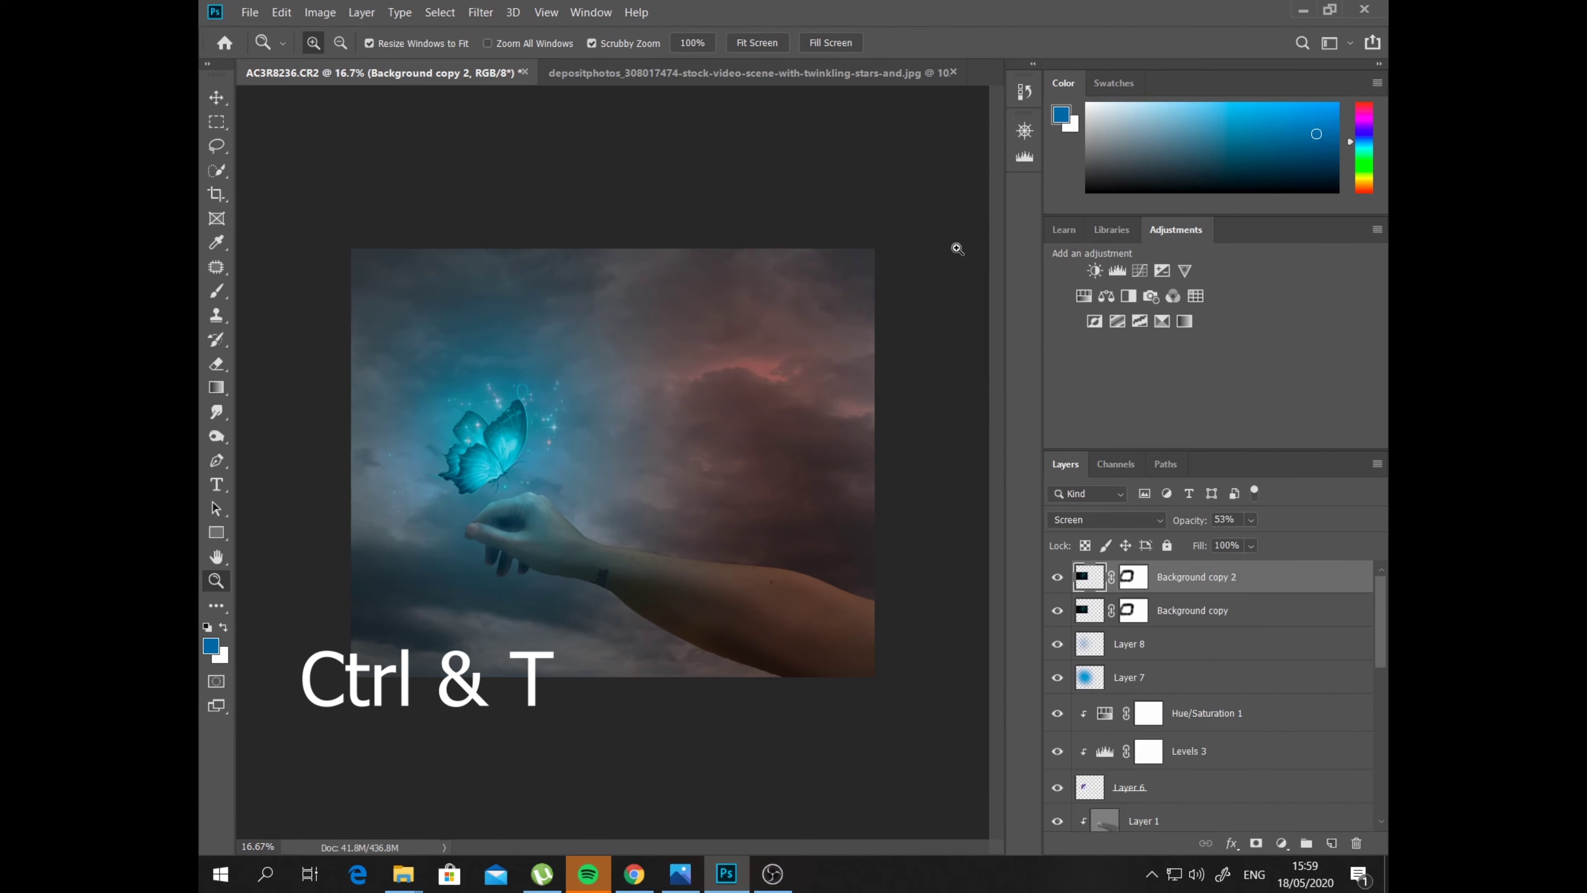
Rotate Background copy 2 about 125°, scale it to roughly 85%, and center it on the butterfly
key(ctrl+t)
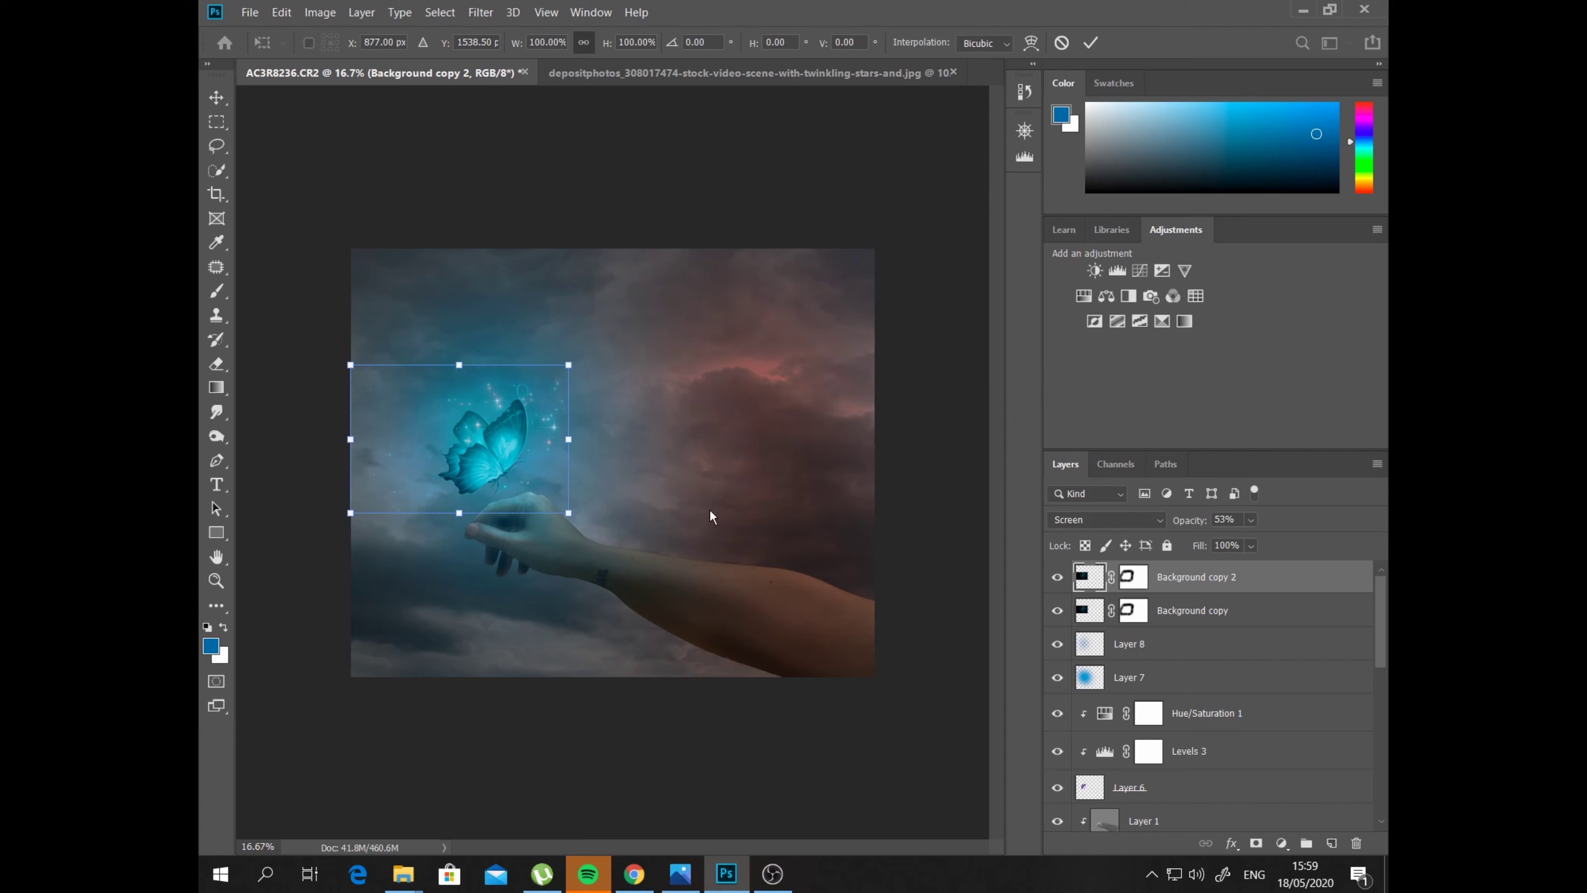
mouse_move(582, 544)
mouse_down()
mouse_move(408, 456)
mouse_move(468, 508)
mouse_move(491, 499)
mouse_up()
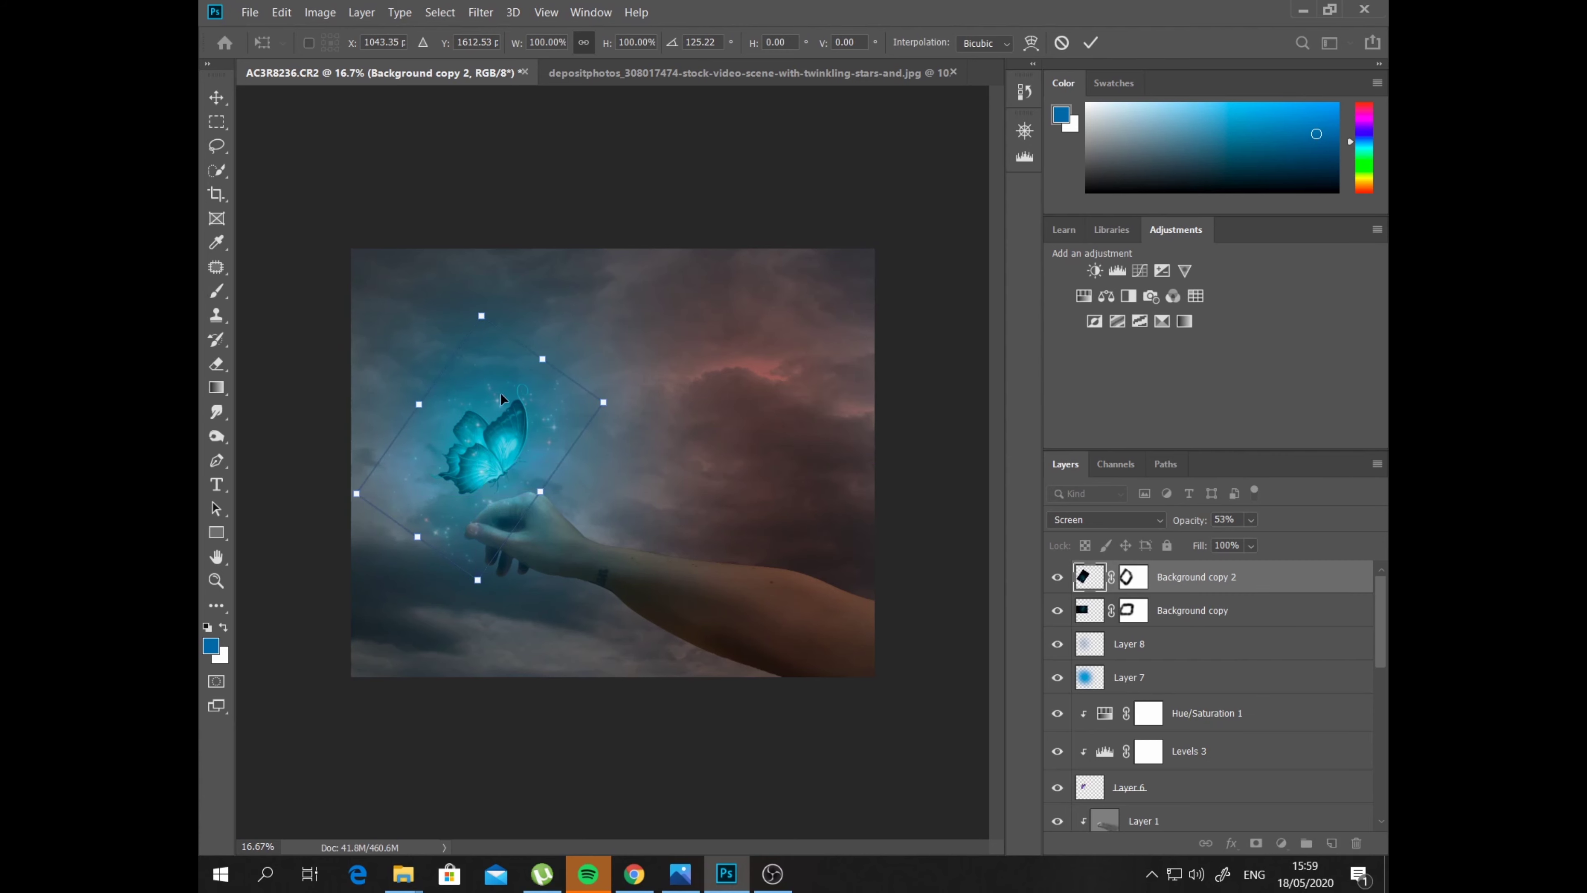
drag(483, 316, 478, 357)
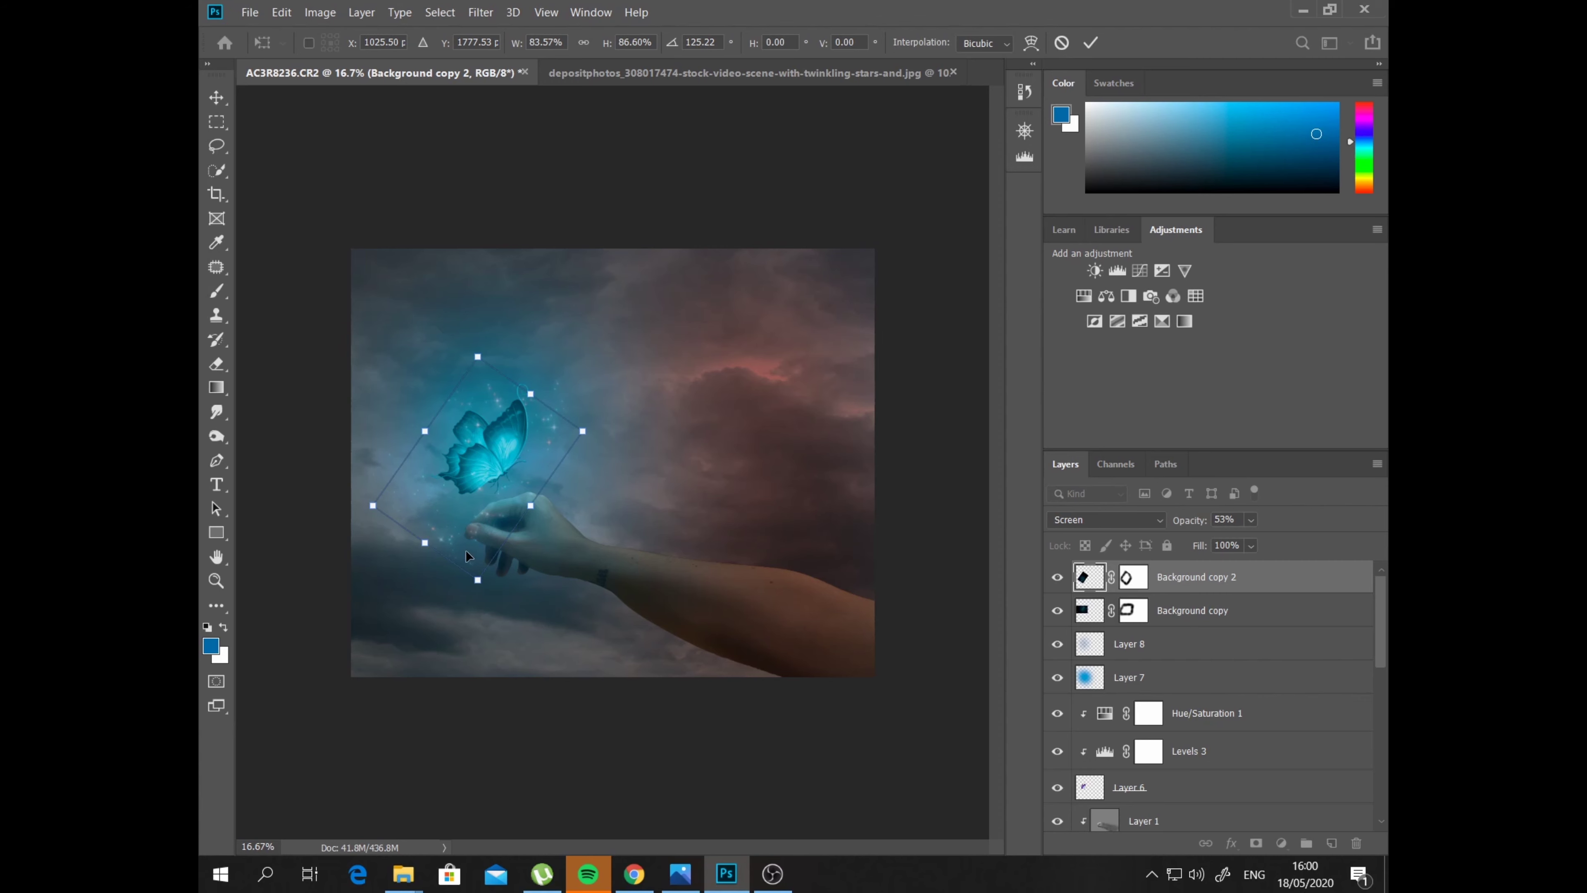
drag(466, 551, 478, 543)
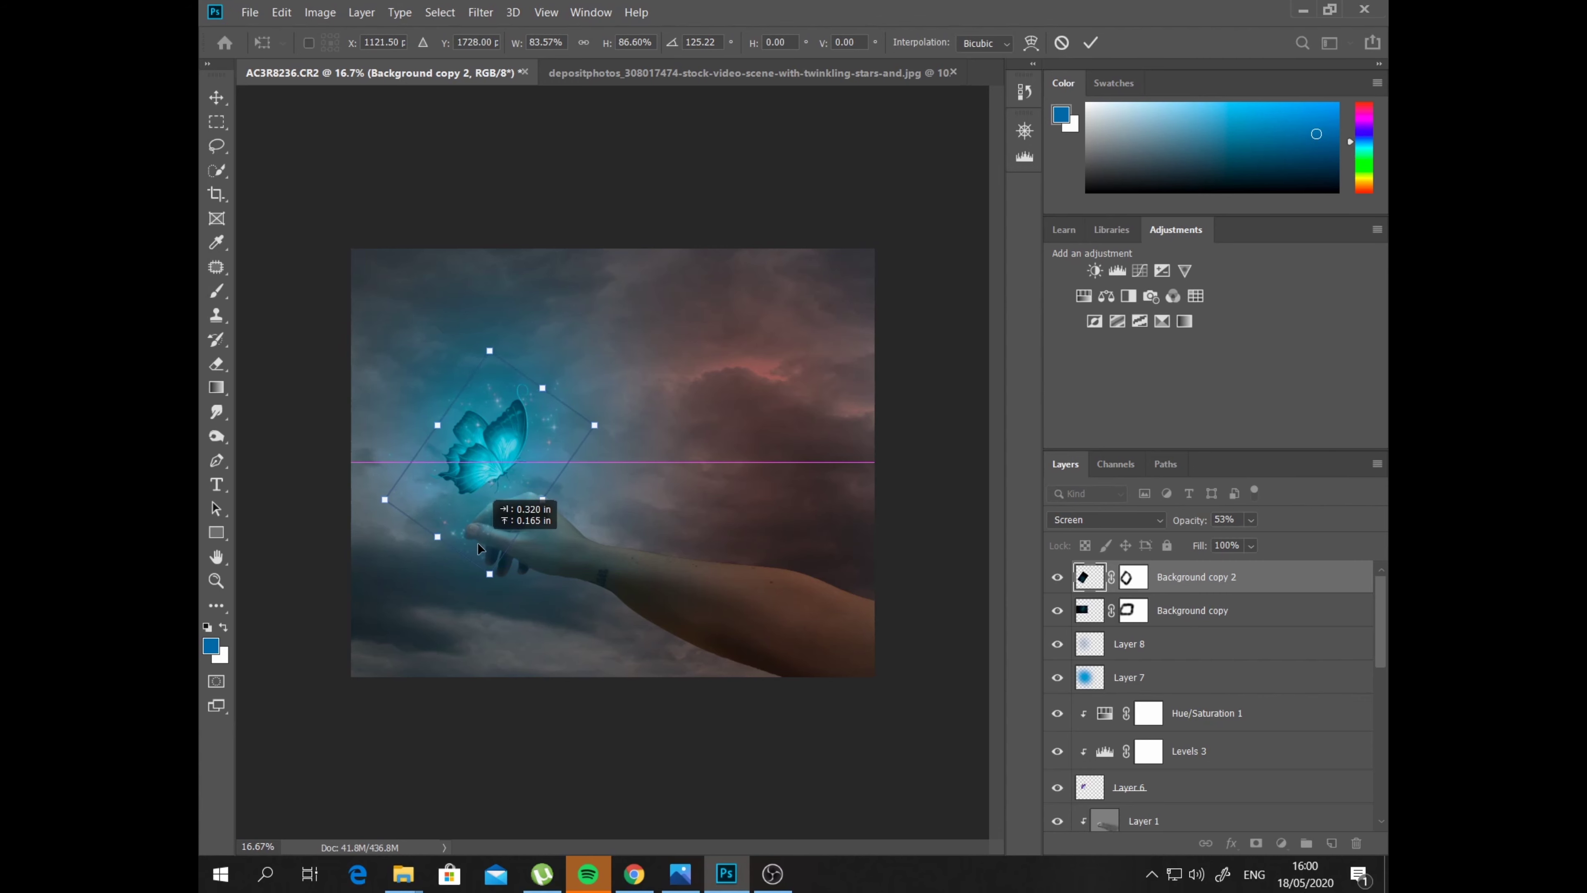
drag(479, 544, 477, 542)
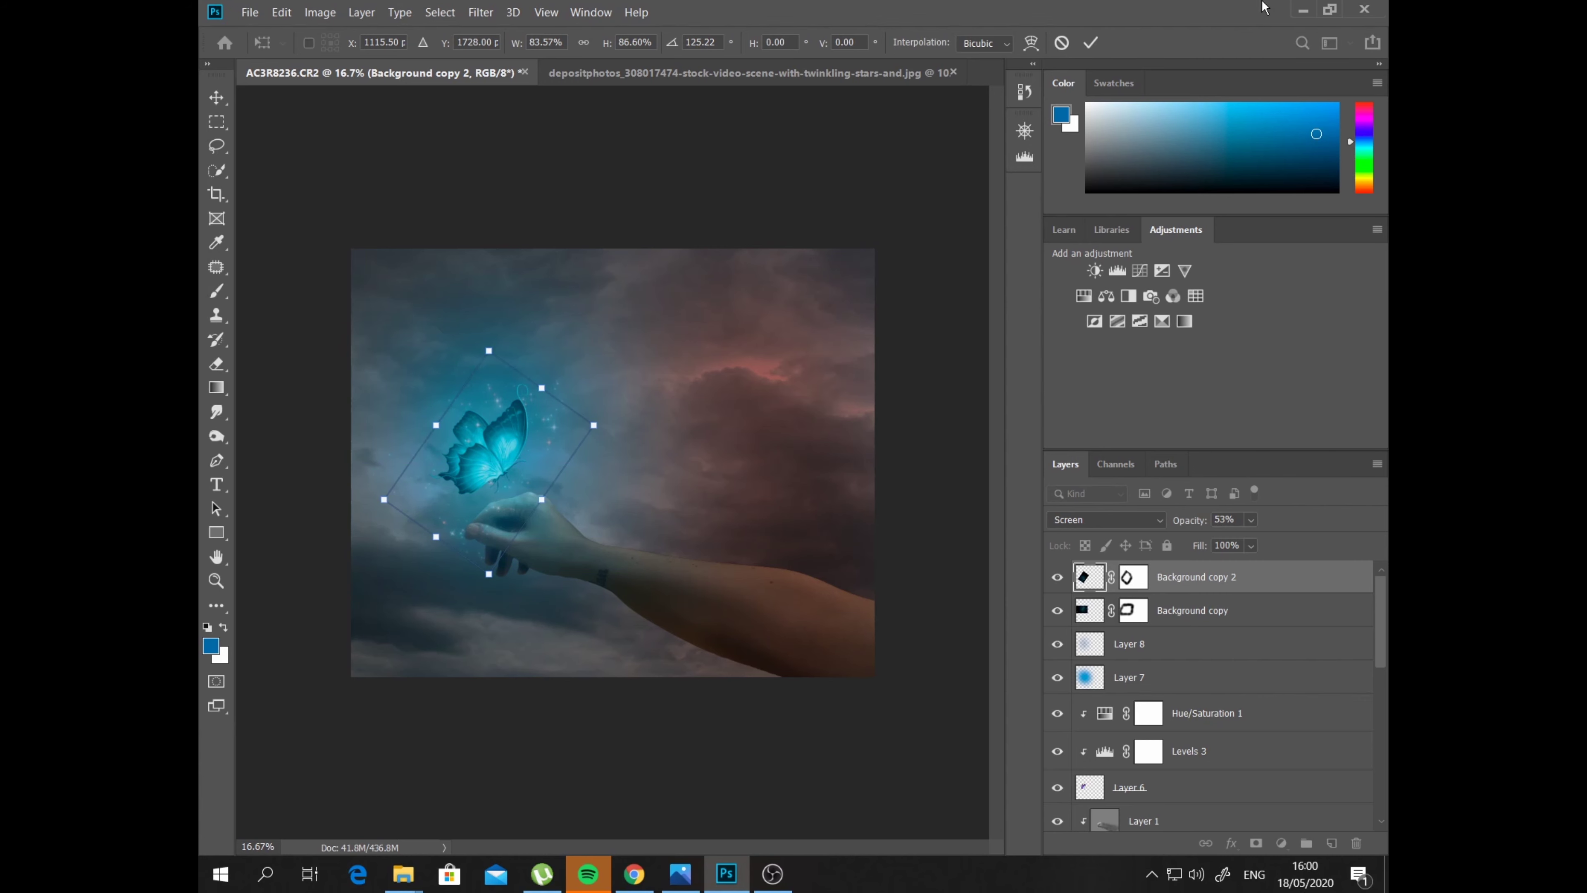
click(1093, 44)
key(z)
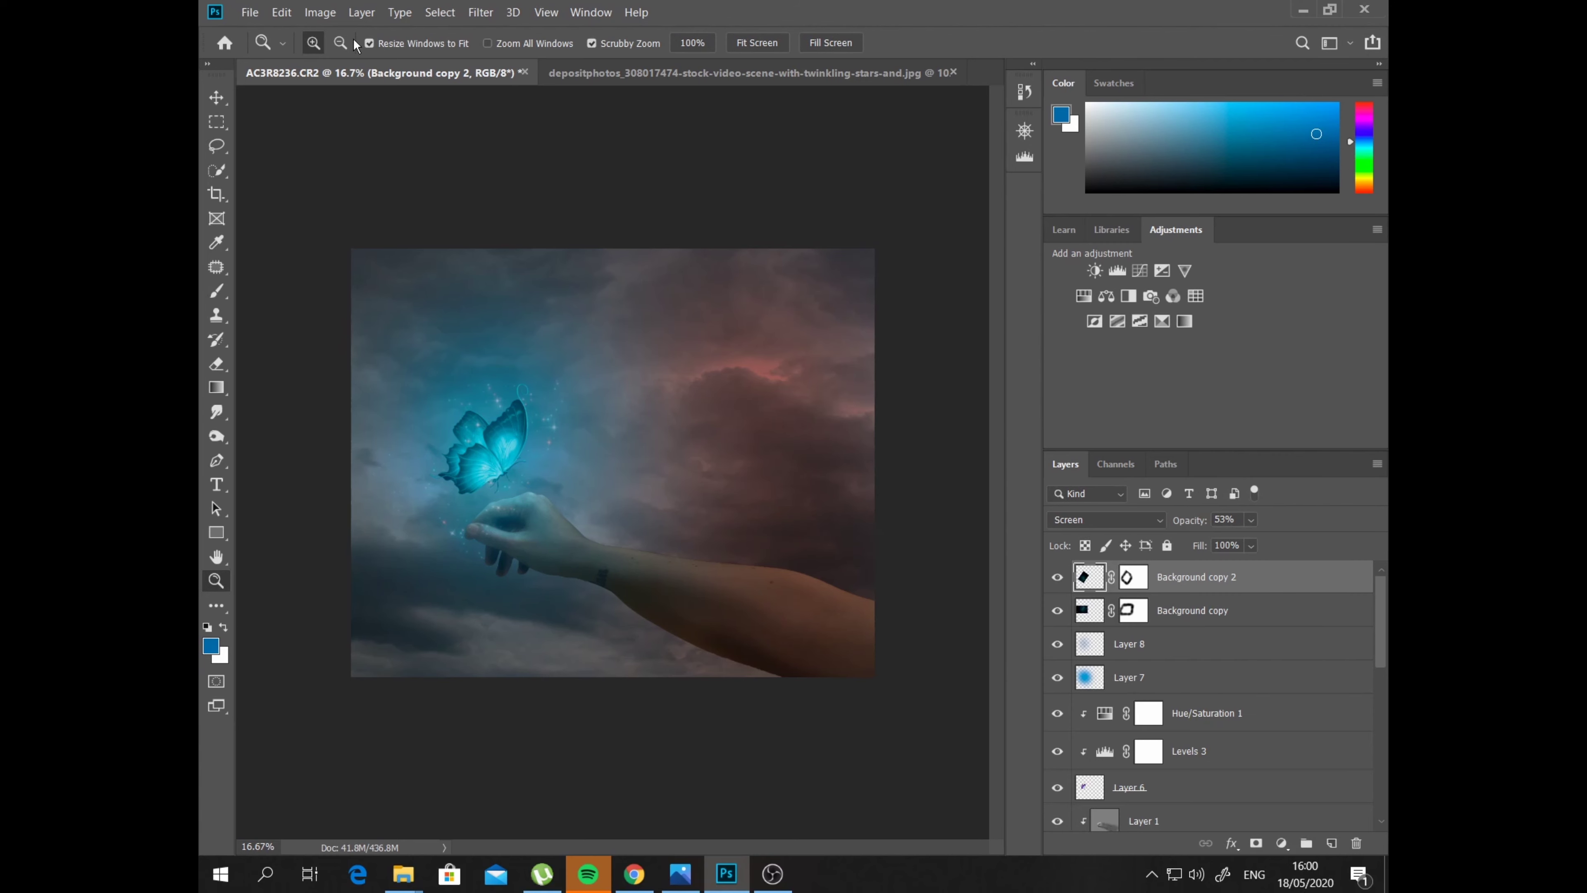
click(428, 473)
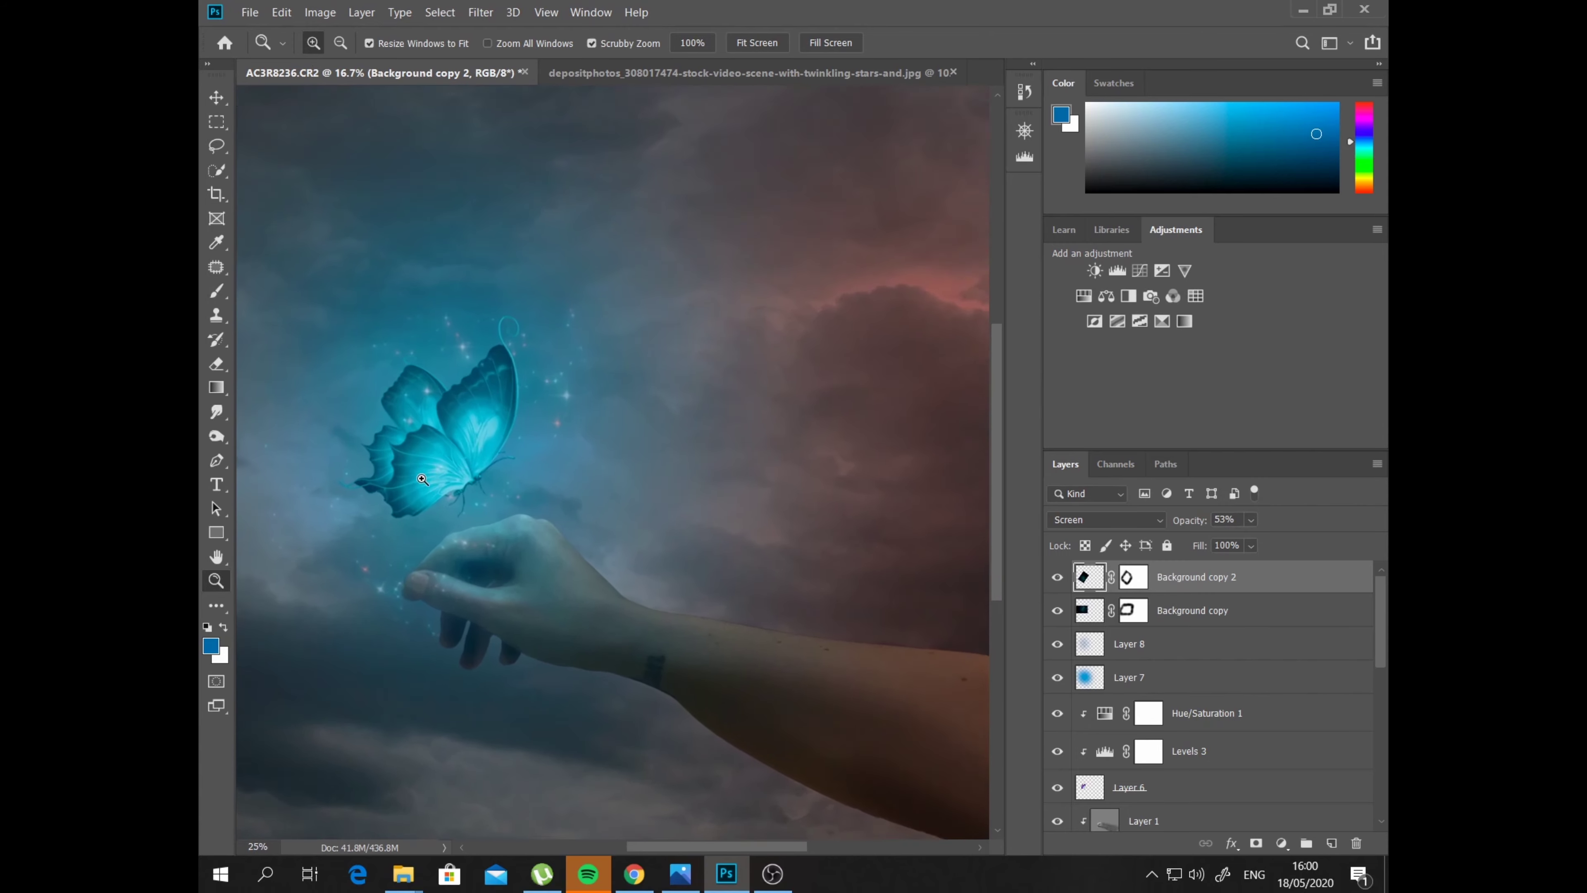
drag(364, 663, 485, 594)
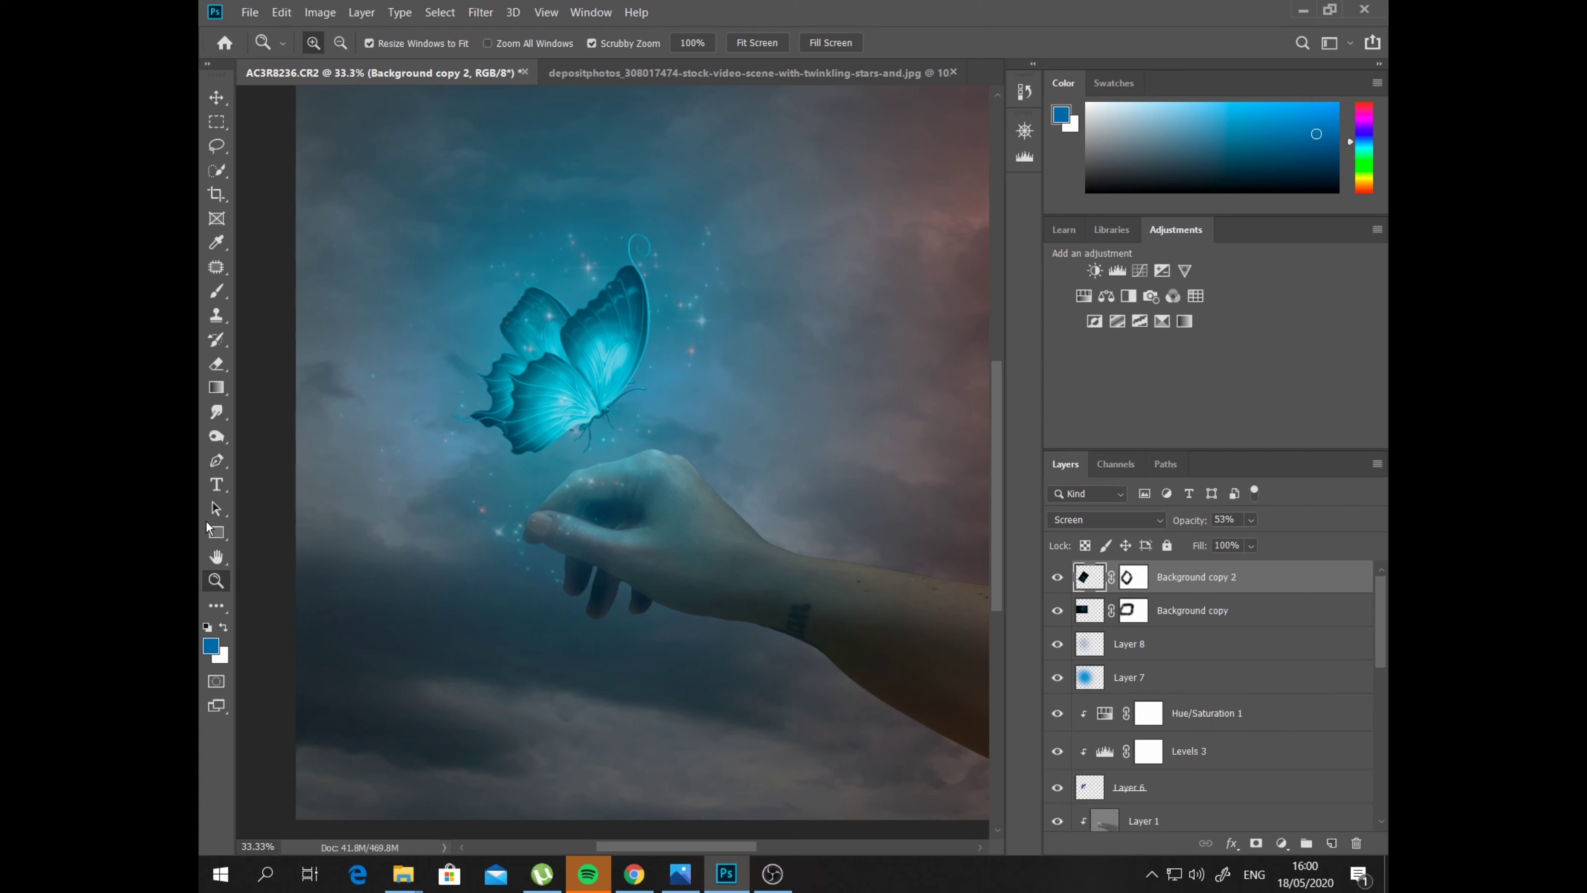
click(217, 291)
click(206, 628)
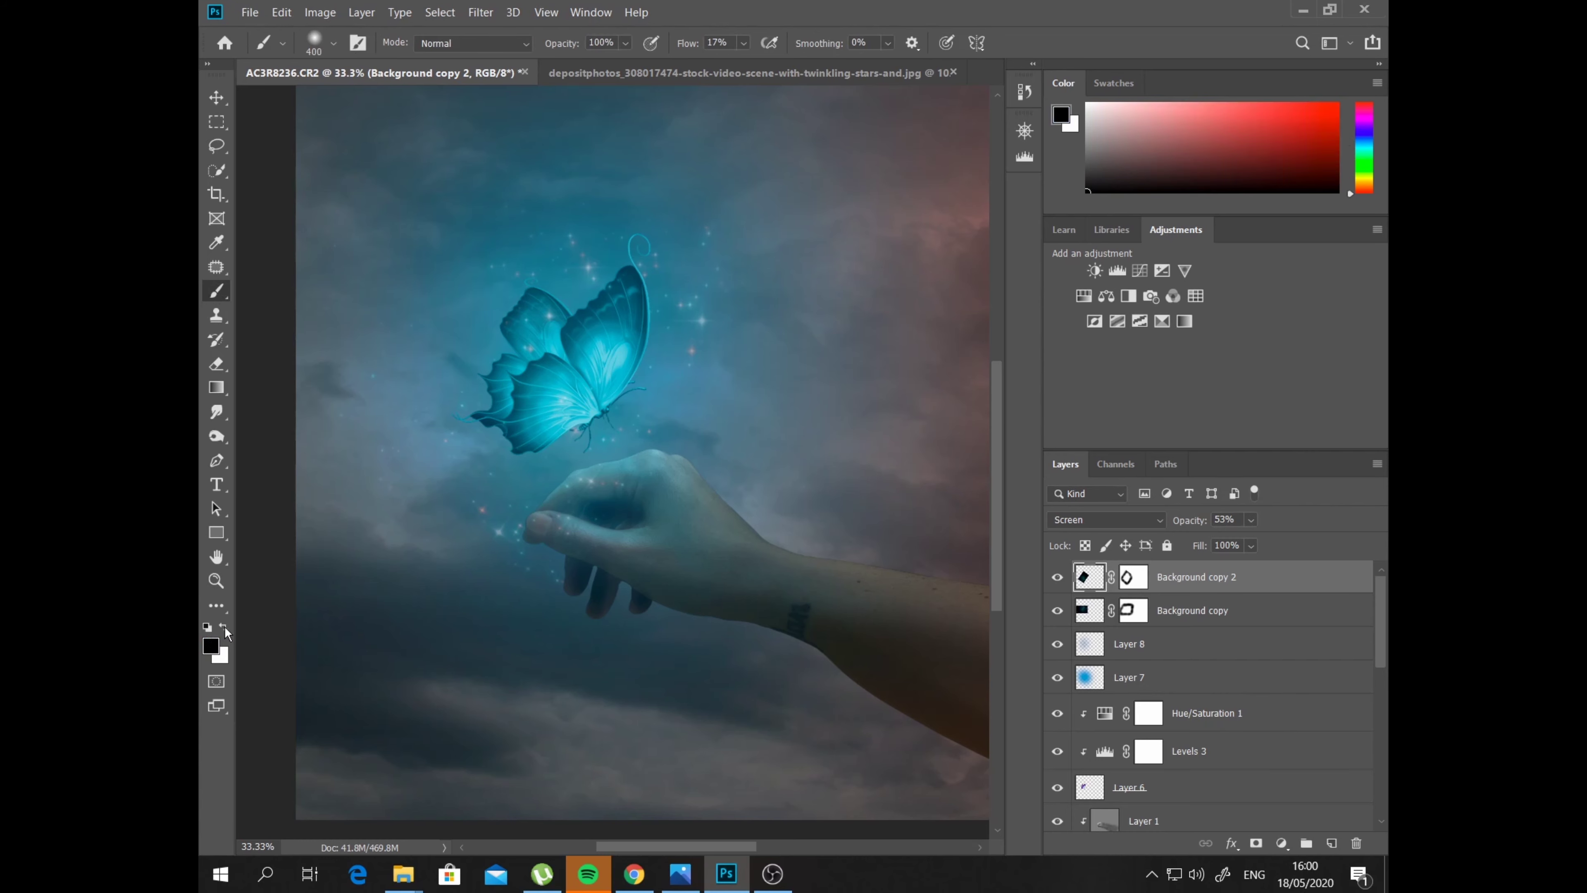
click(1130, 578)
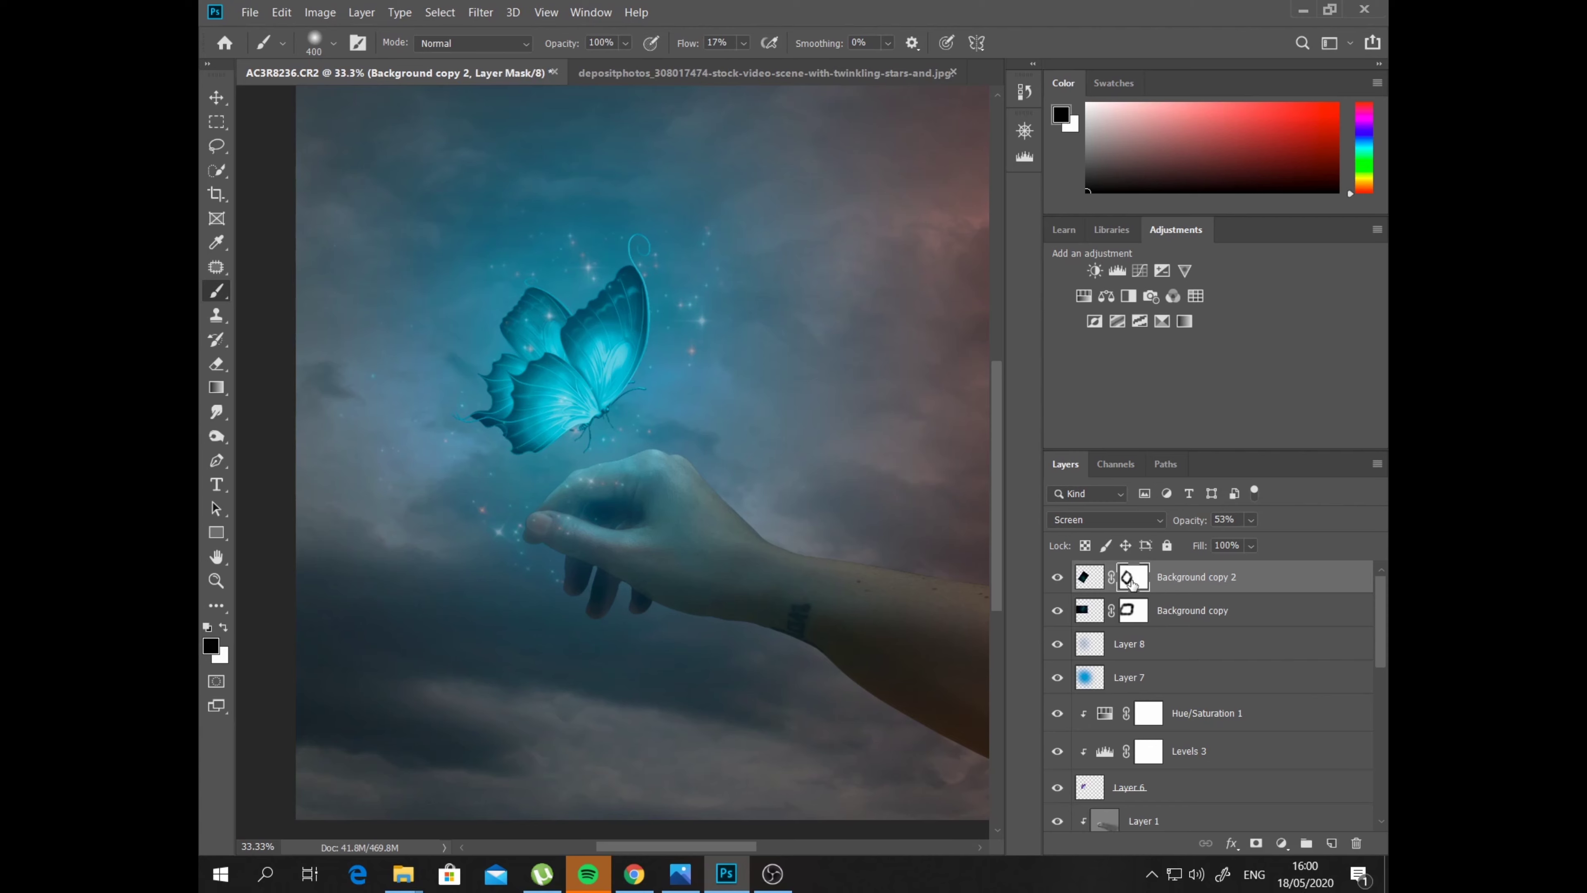
key(x)
mouse_move(642, 557)
mouse_down()
mouse_move(466, 595)
mouse_move(501, 549)
mouse_move(585, 525)
mouse_up()
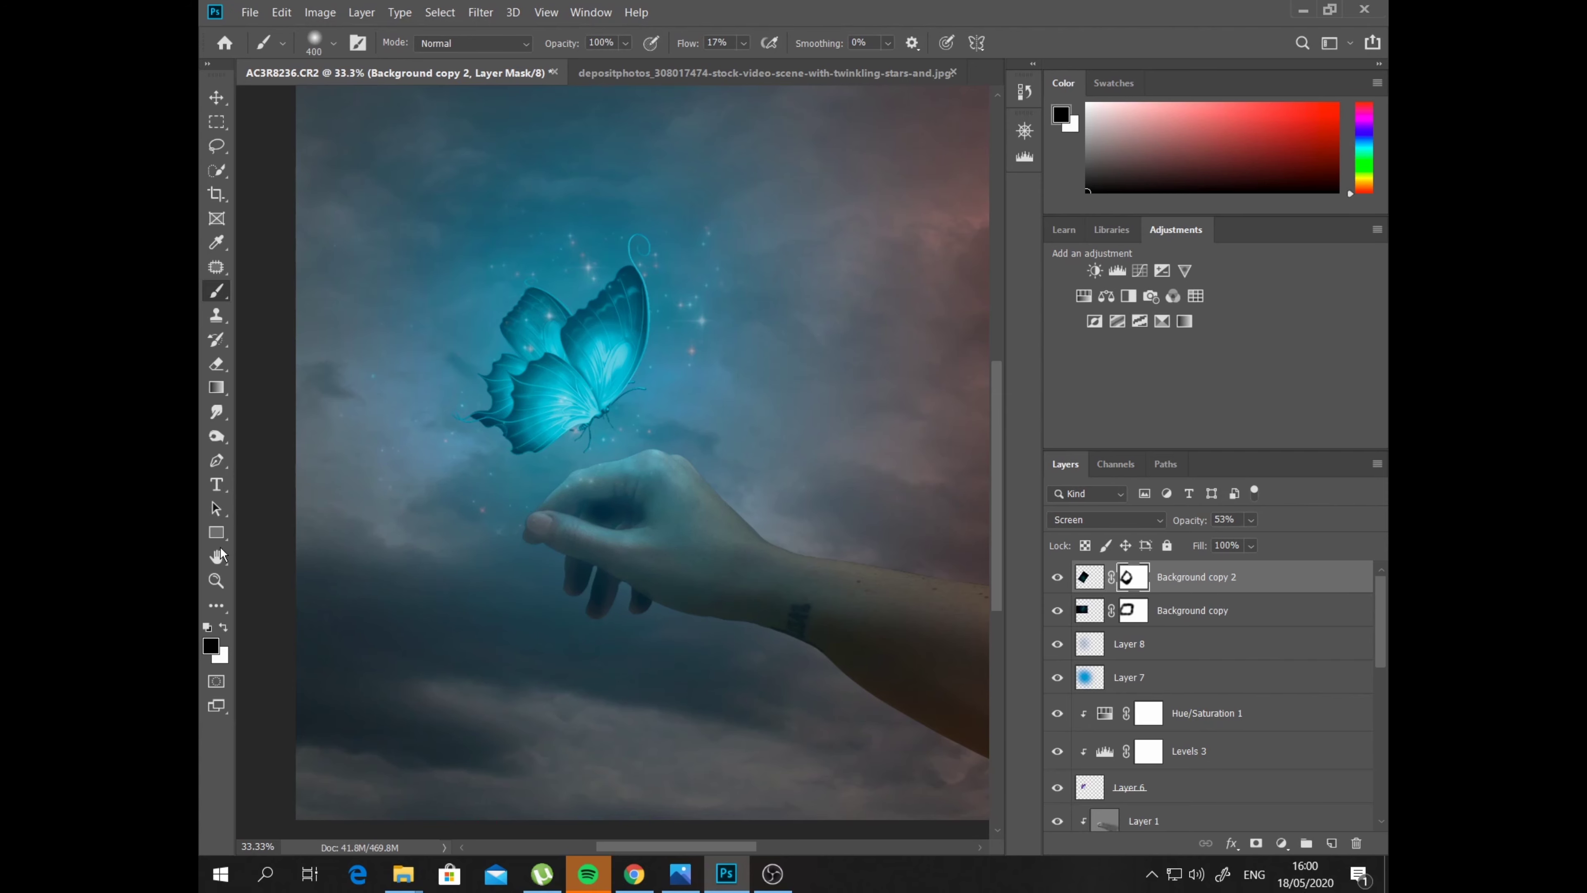
drag(765, 715, 459, 218)
click(216, 581)
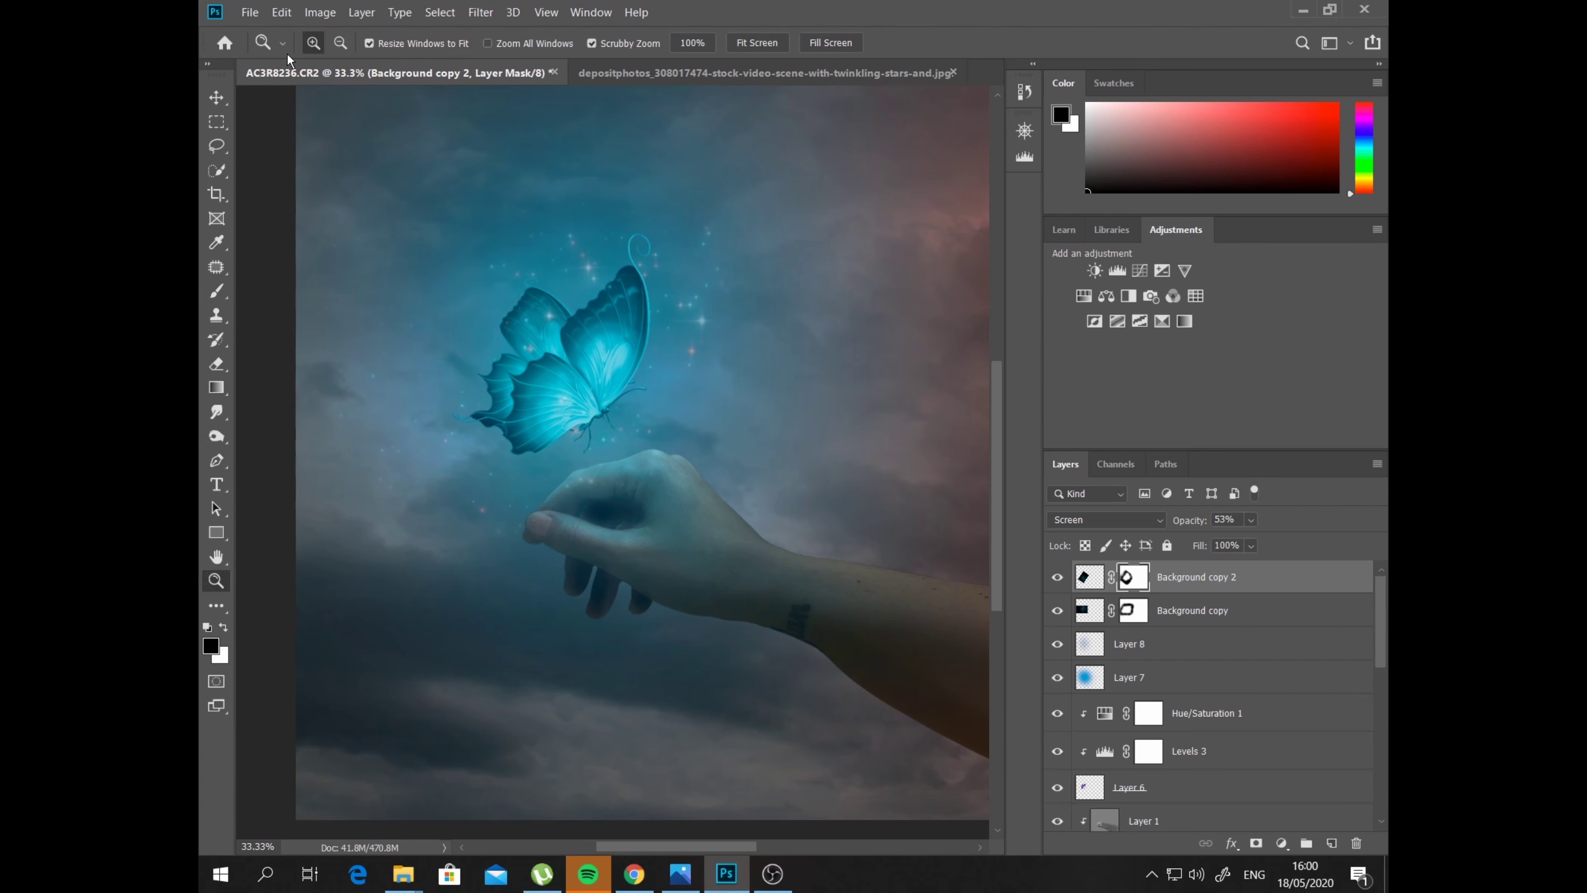
click(340, 43)
click(550, 424)
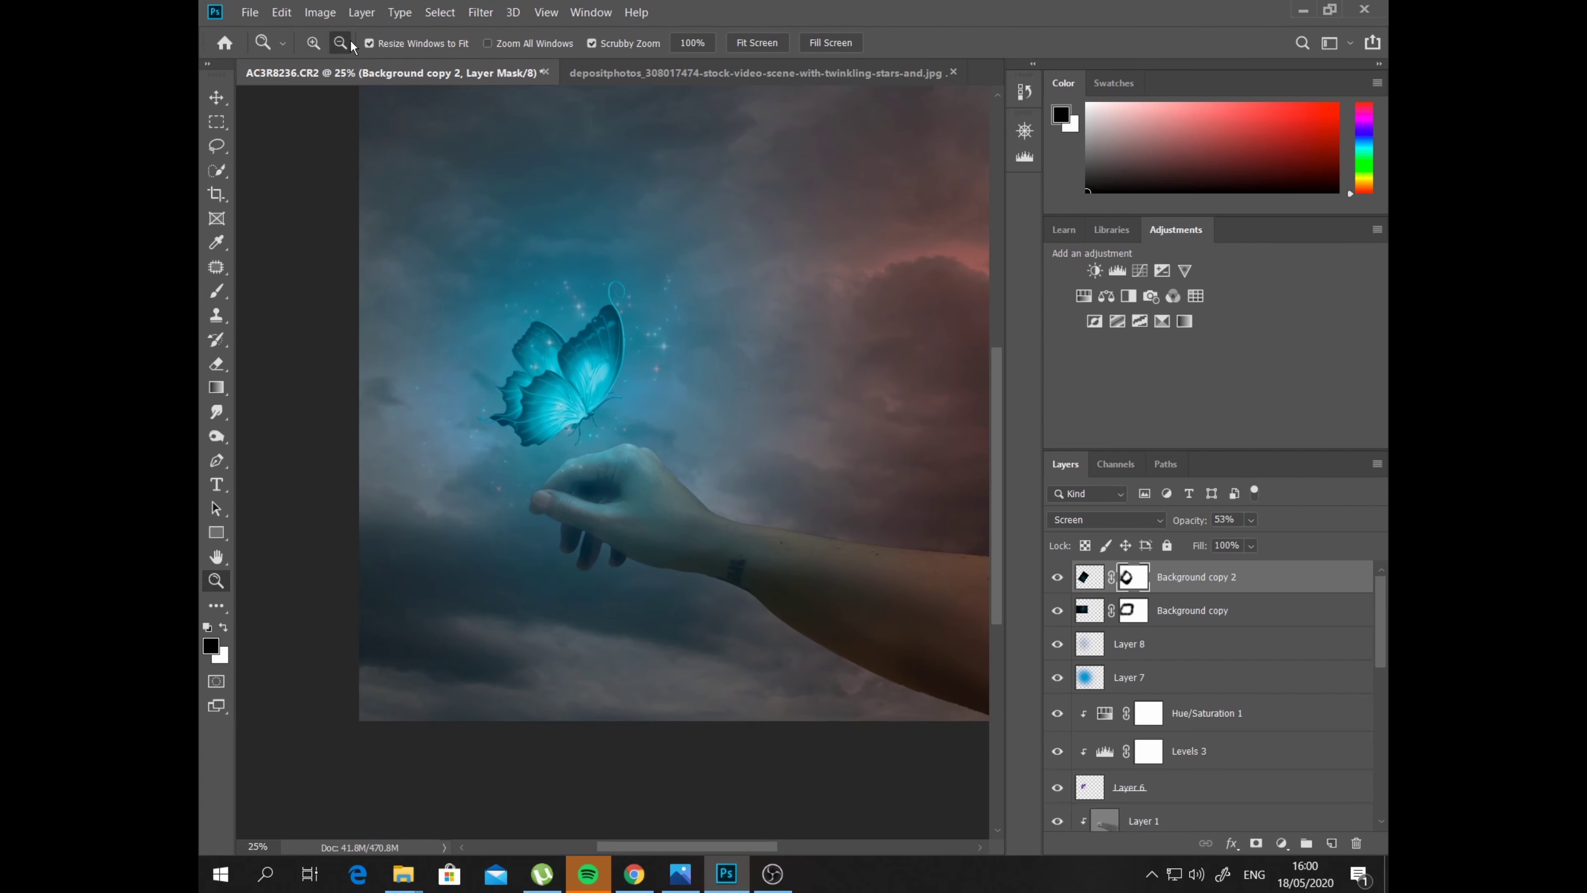
click(222, 292)
key(x)
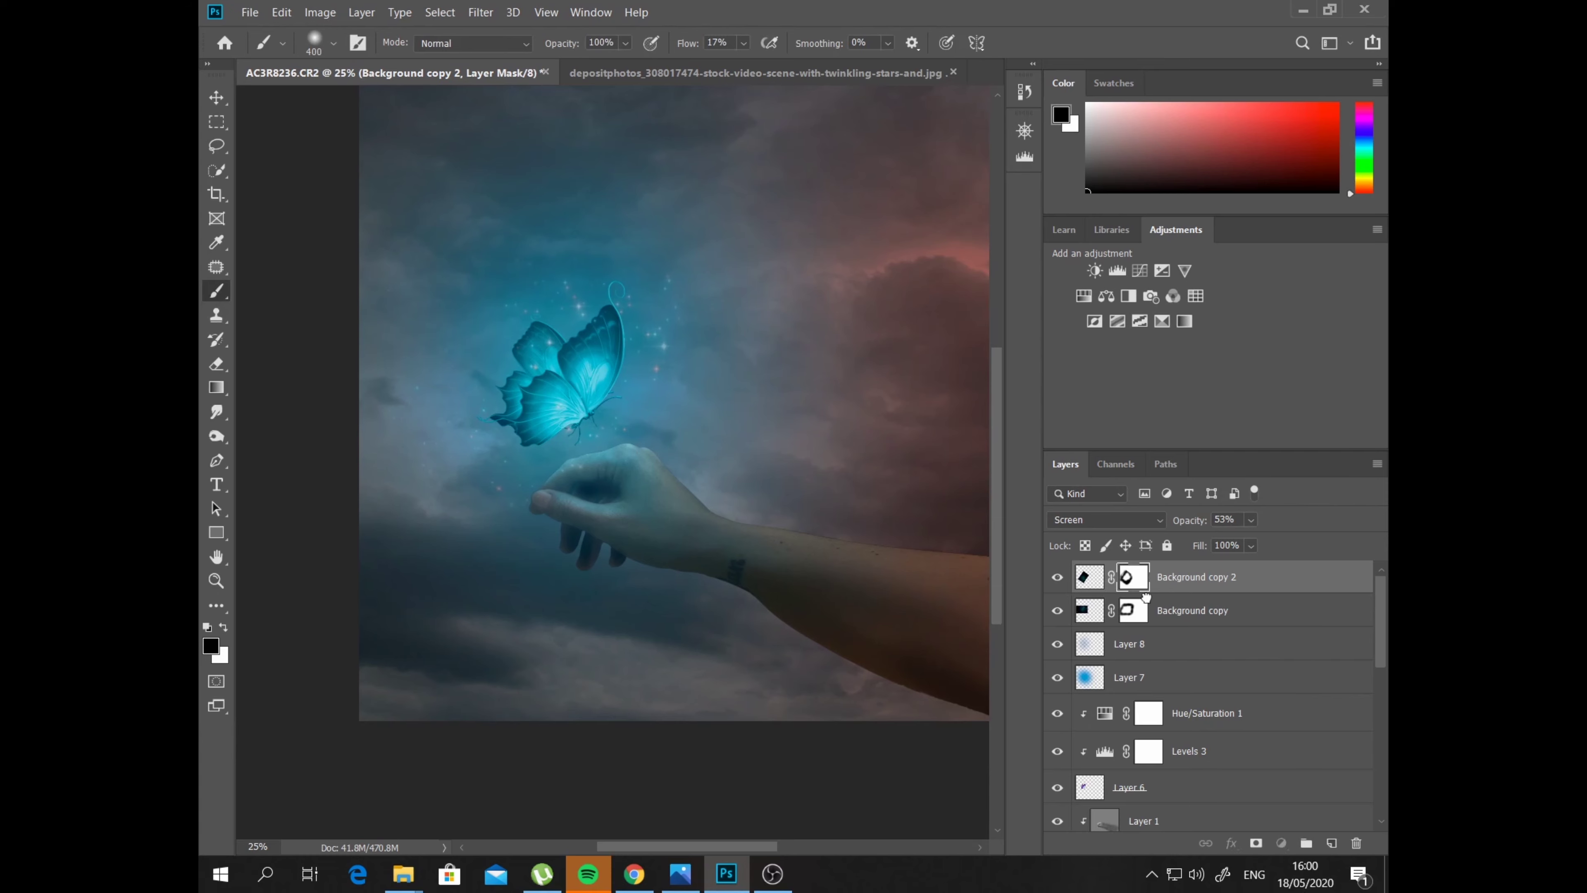
click(1175, 610)
mouse_move(711, 427)
mouse_down()
mouse_move(698, 380)
mouse_move(771, 278)
mouse_up()
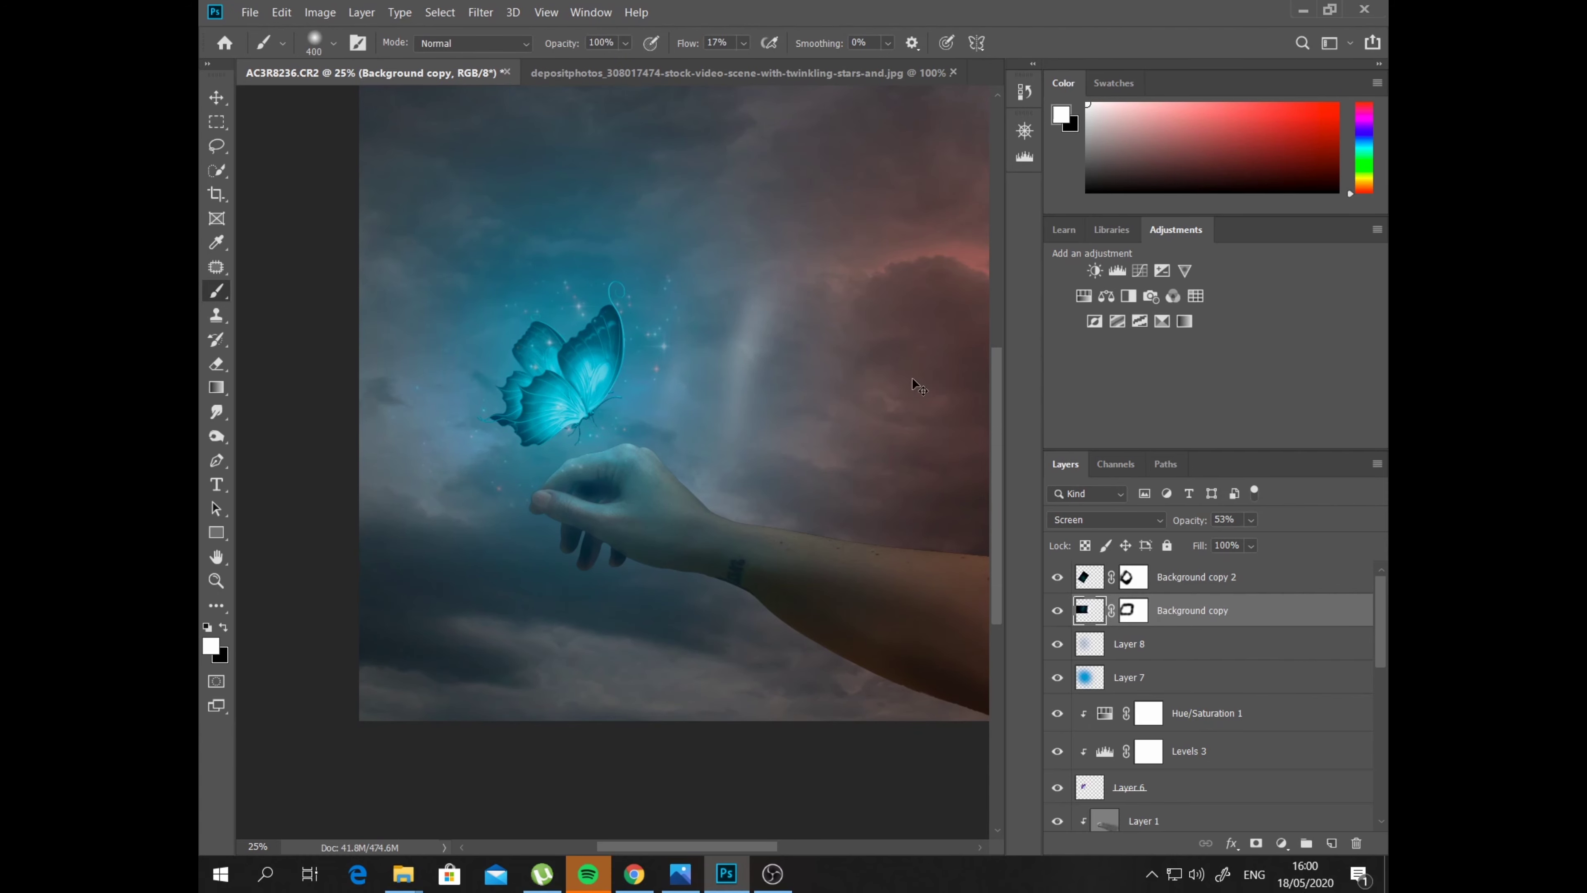
key(ctrl+z)
click(1133, 610)
key(x)
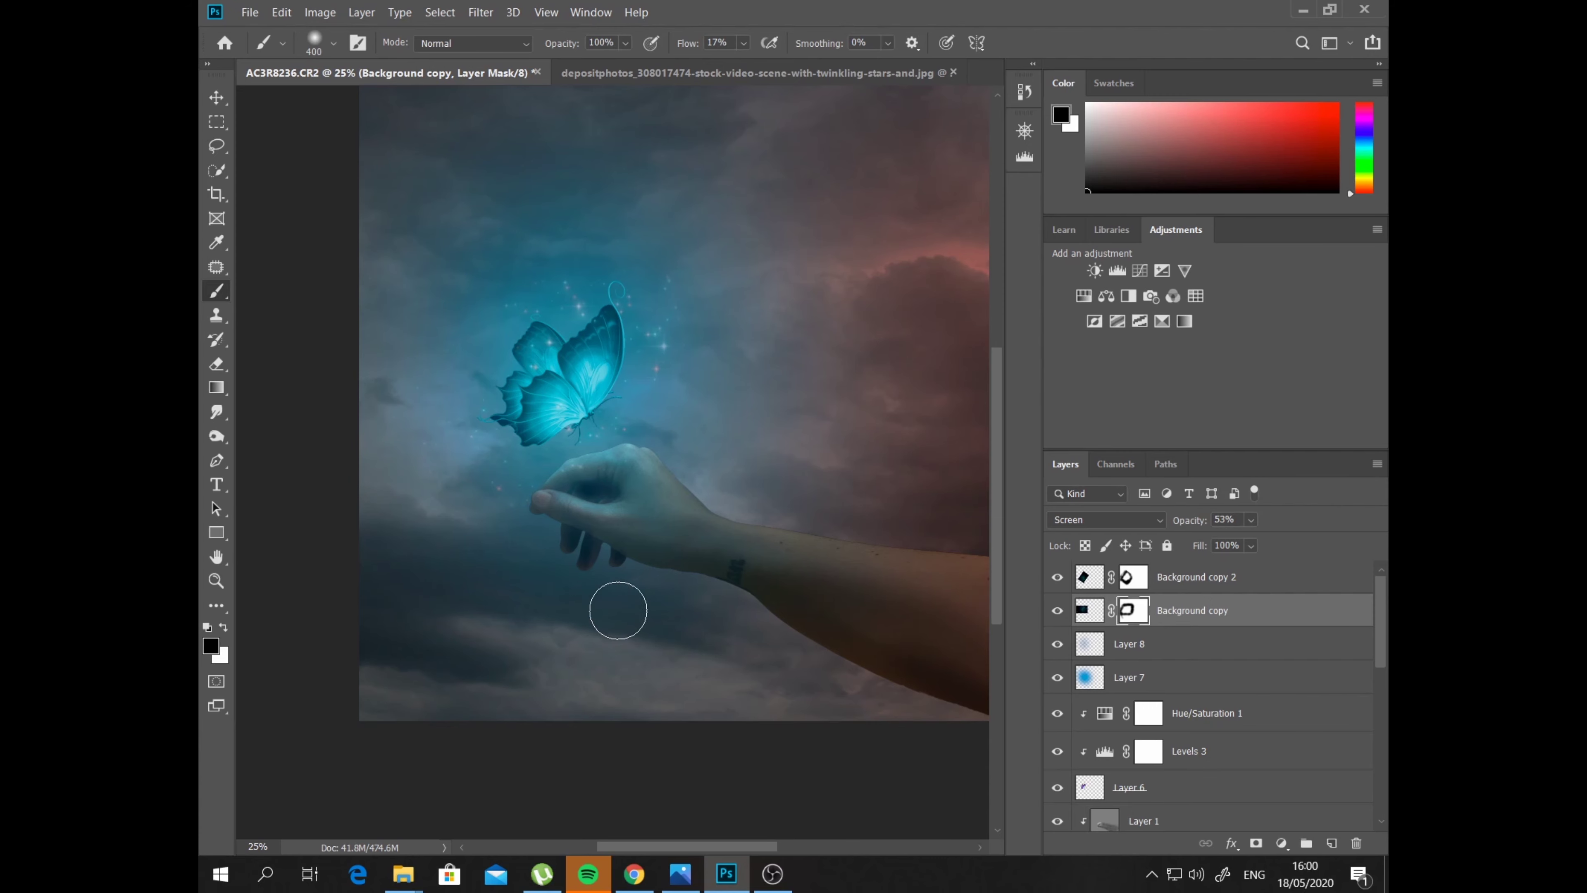
mouse_move(550, 524)
mouse_down()
mouse_move(602, 513)
mouse_move(620, 540)
mouse_up()
click(217, 580)
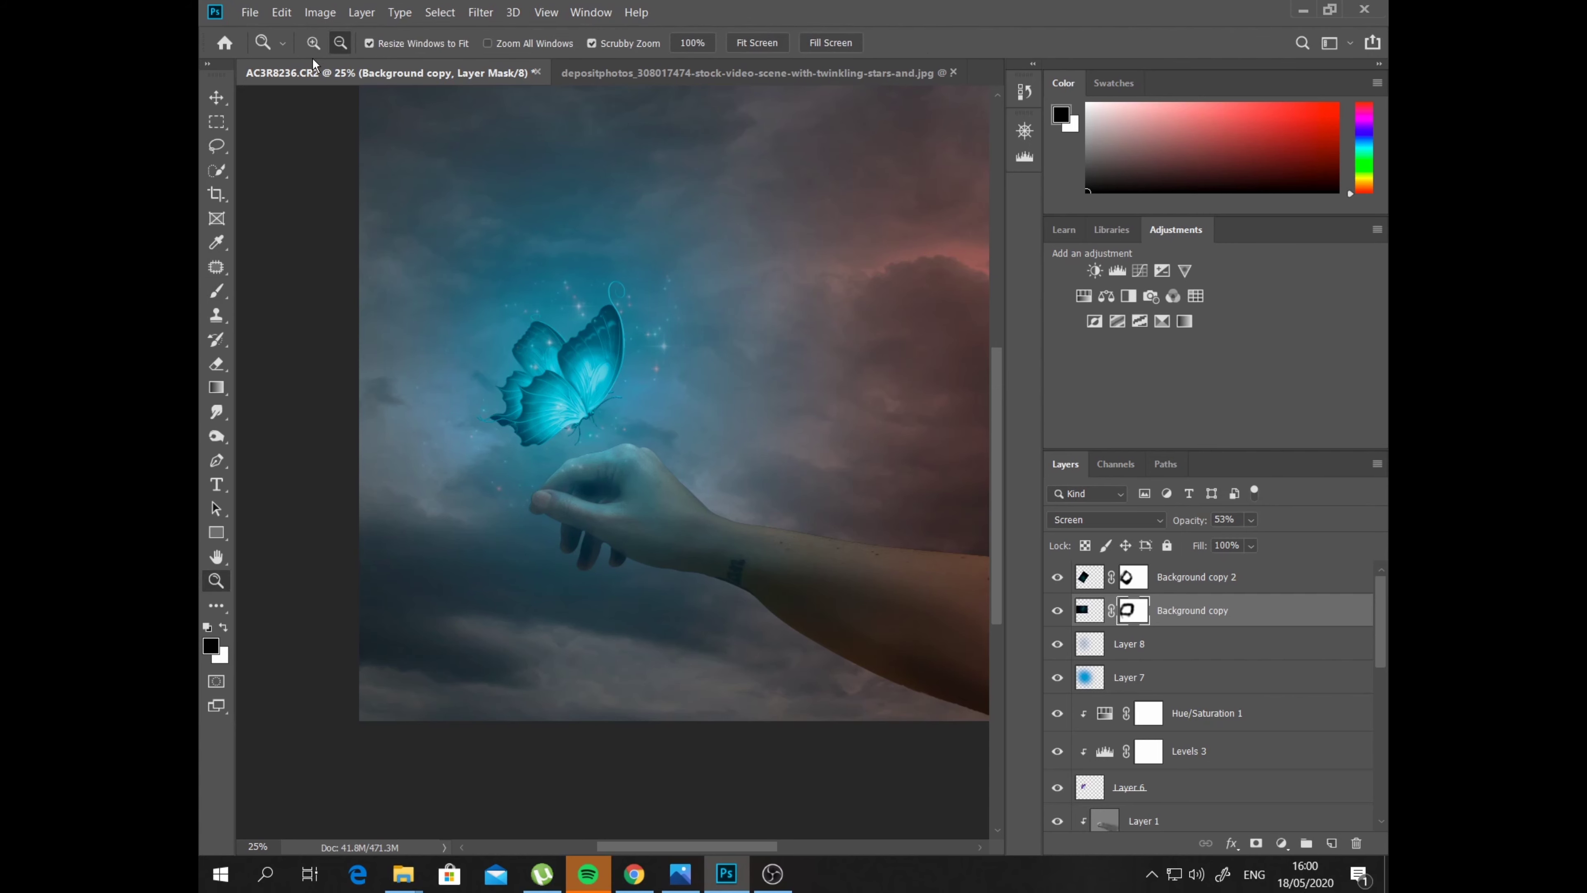
click(623, 536)
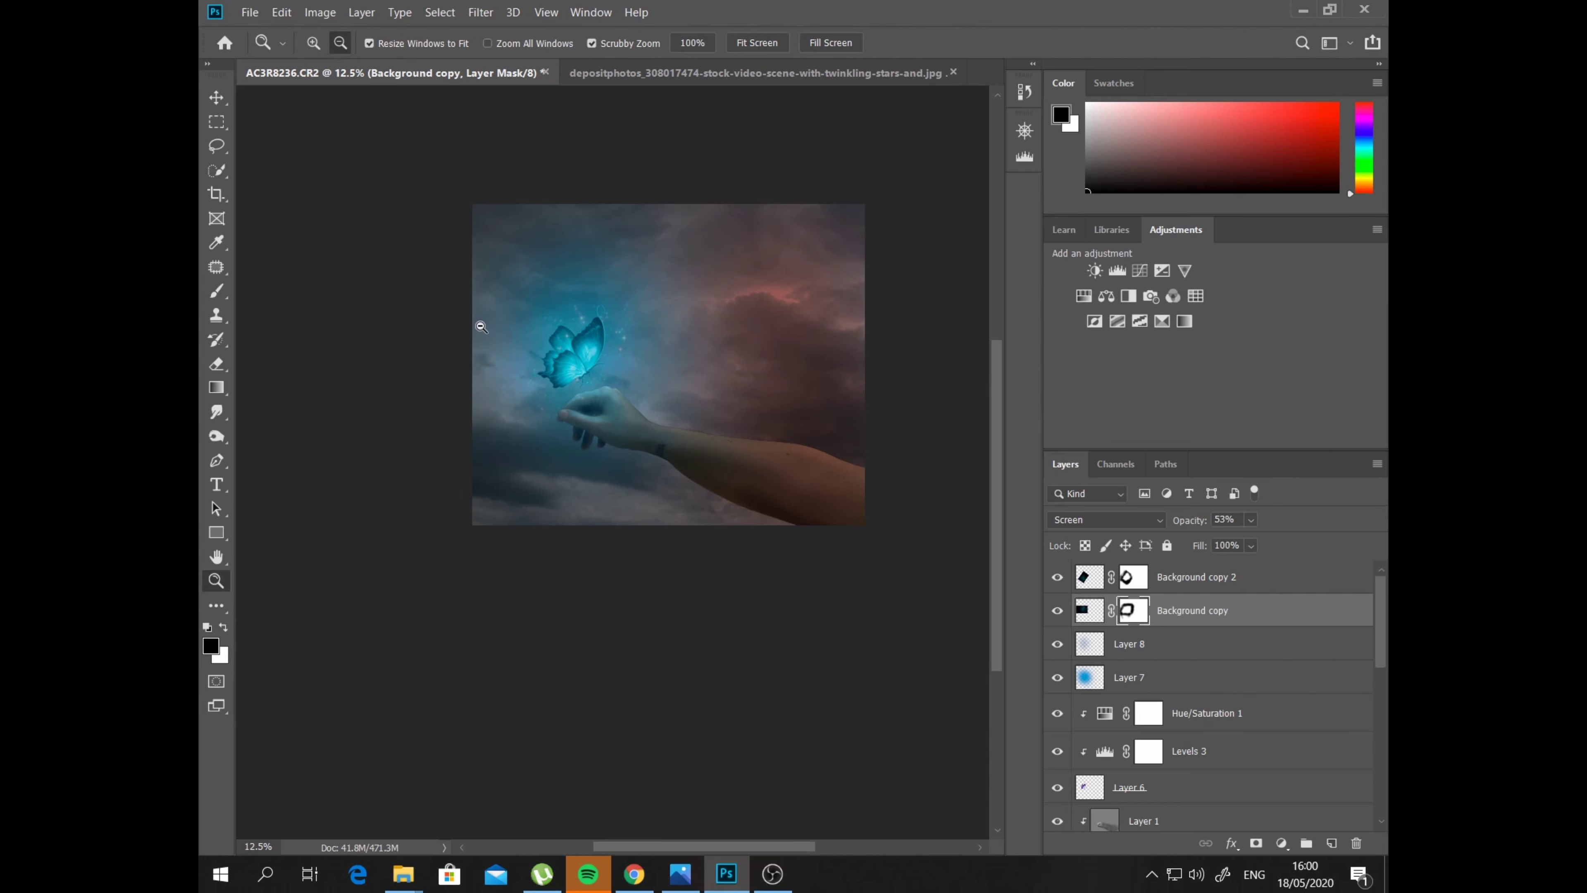
click(313, 43)
click(630, 384)
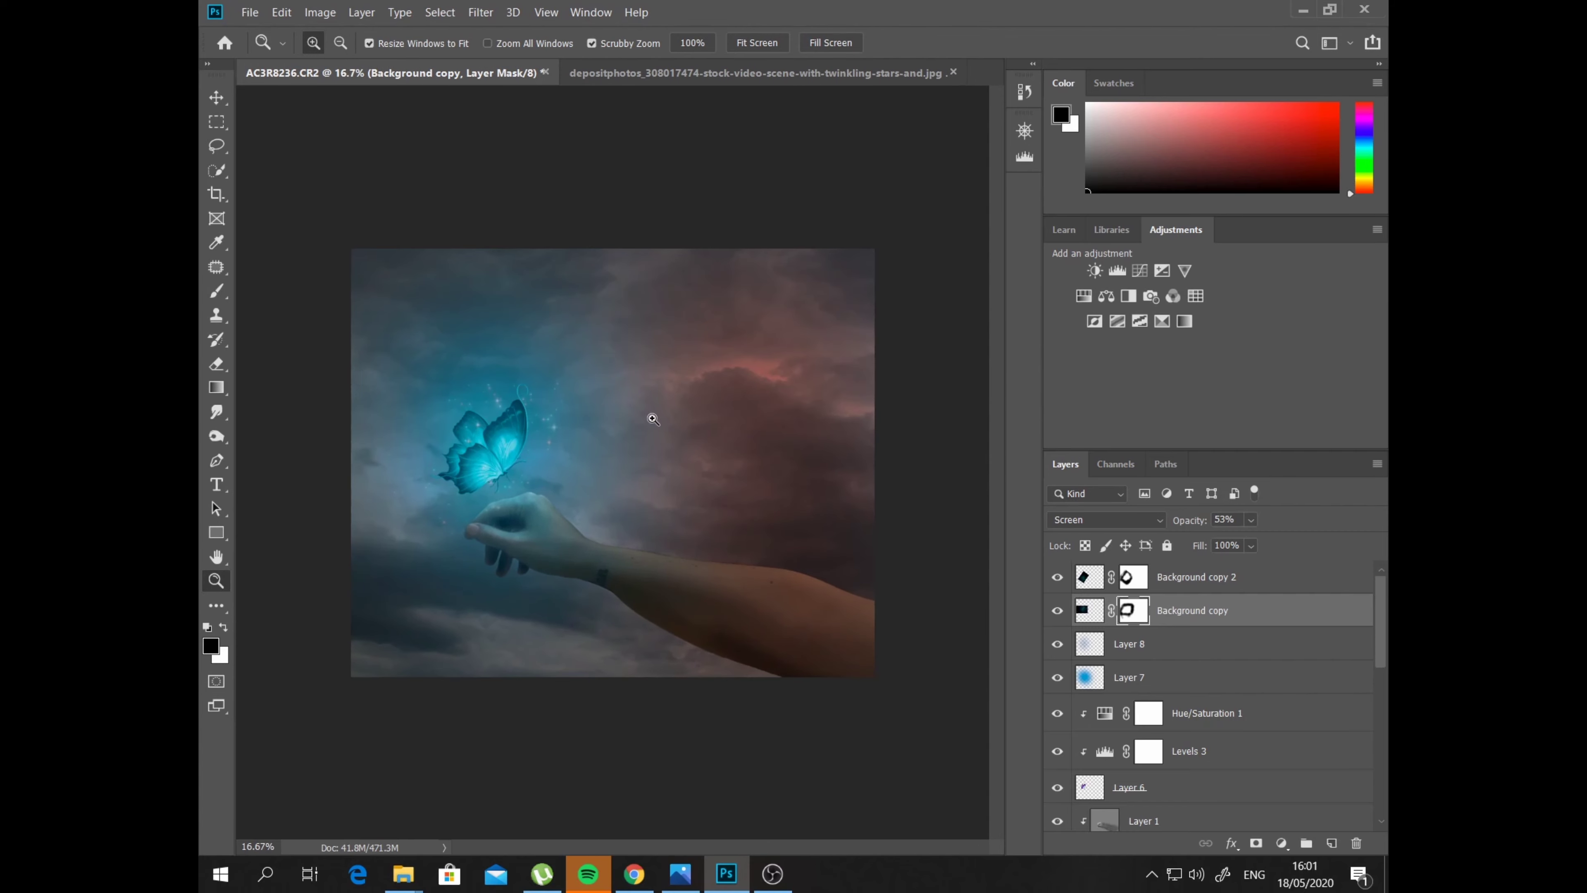
click(740, 513)
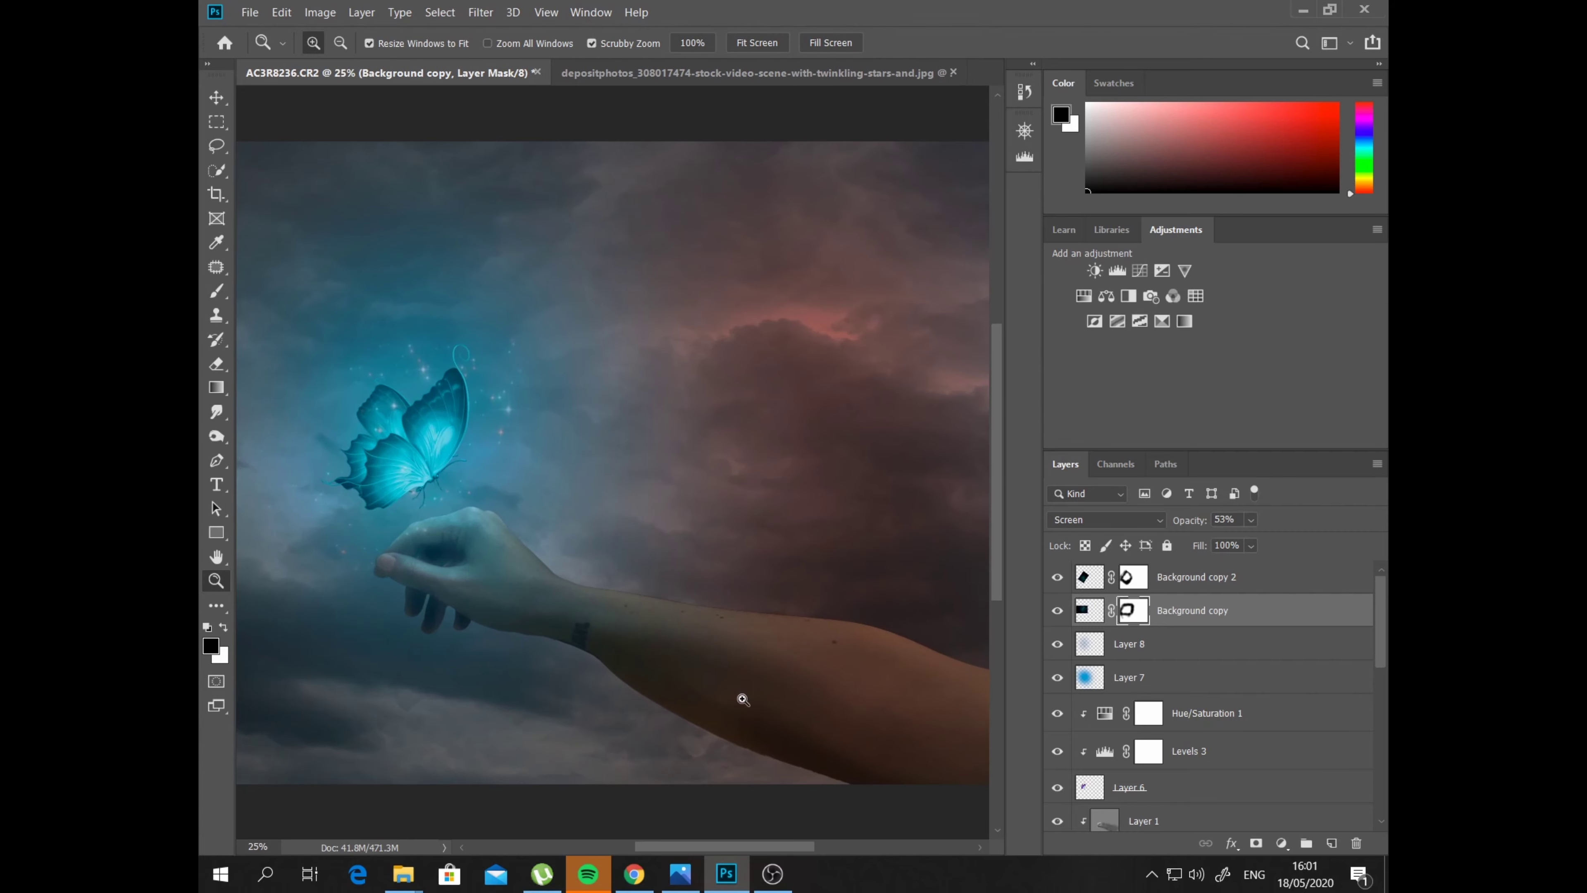
click(749, 554)
drag(1000, 479, 1000, 563)
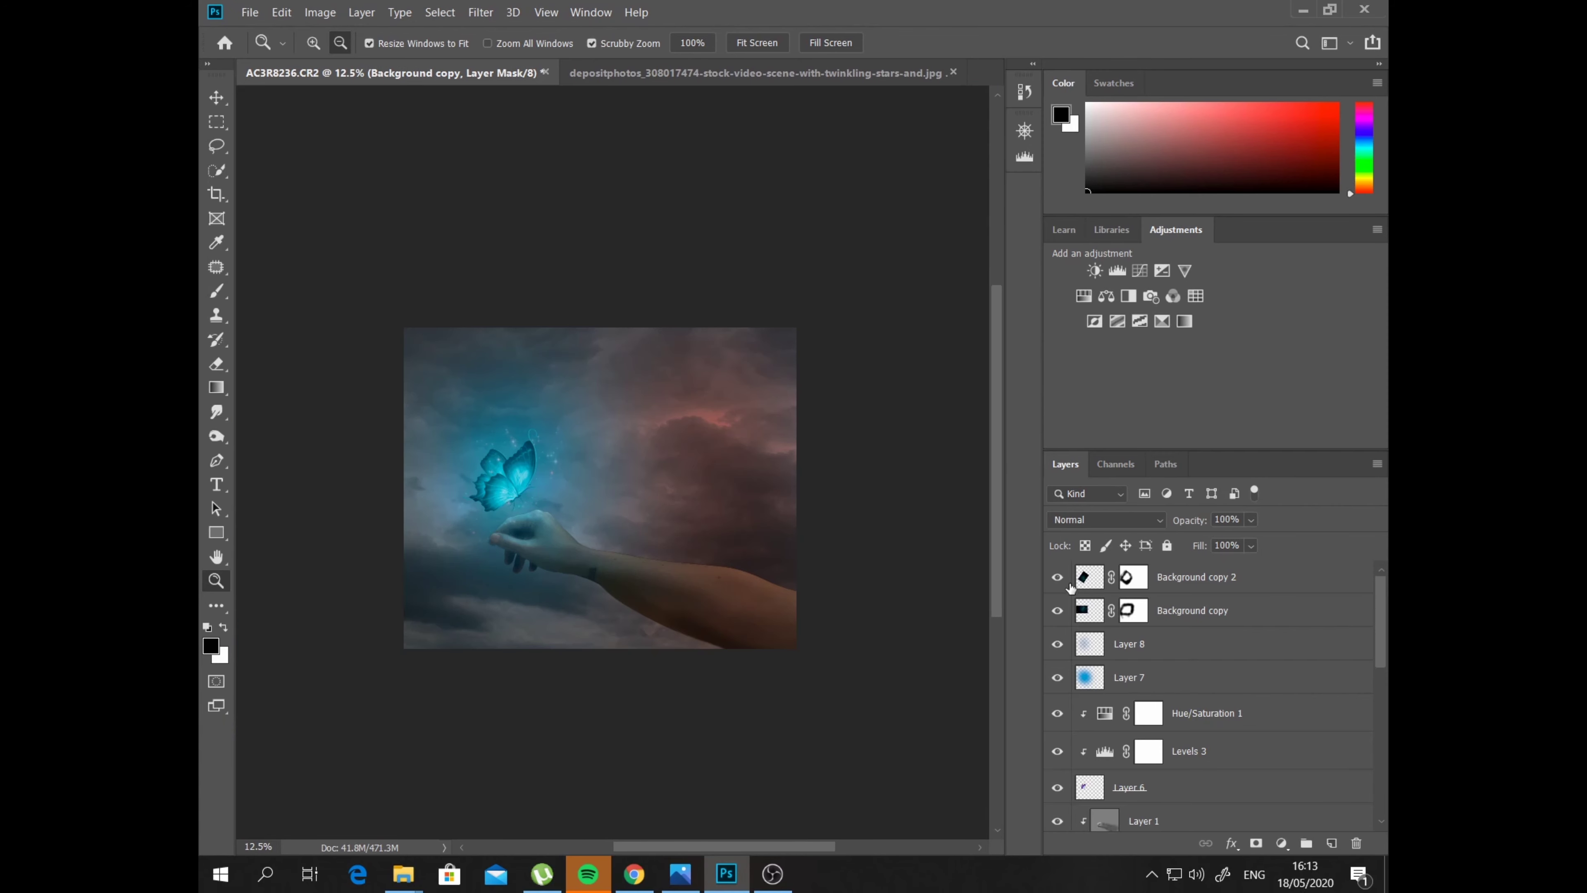
click(1267, 577)
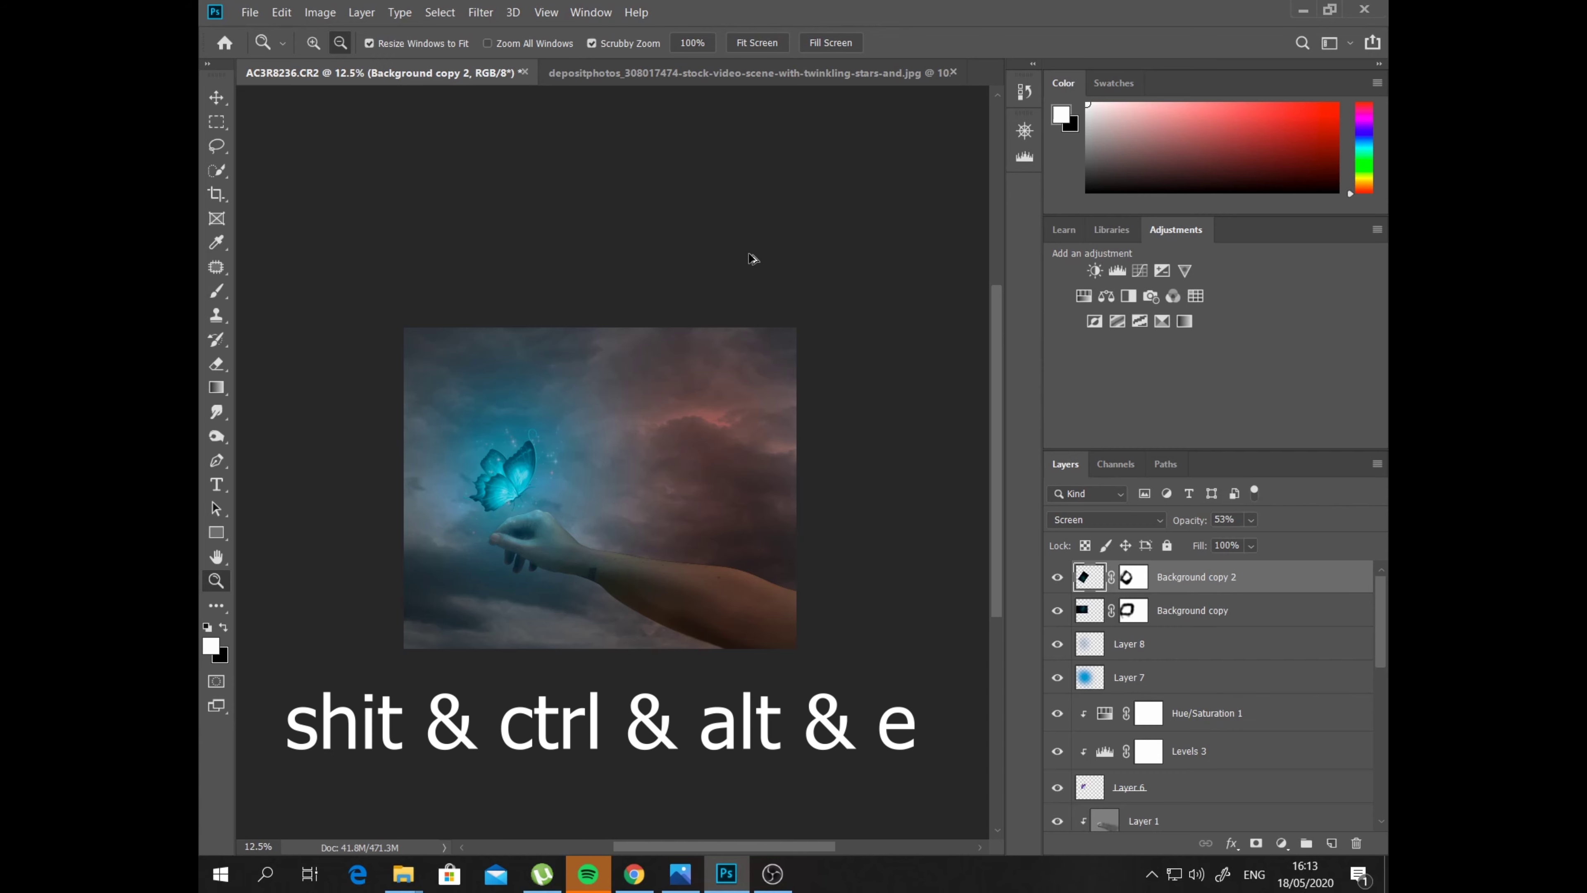
Stamp visible layers into Layer 9, then deepen Blacks and boost Vibrance in Camera Raw
key(ctrl+shift+alt+e)
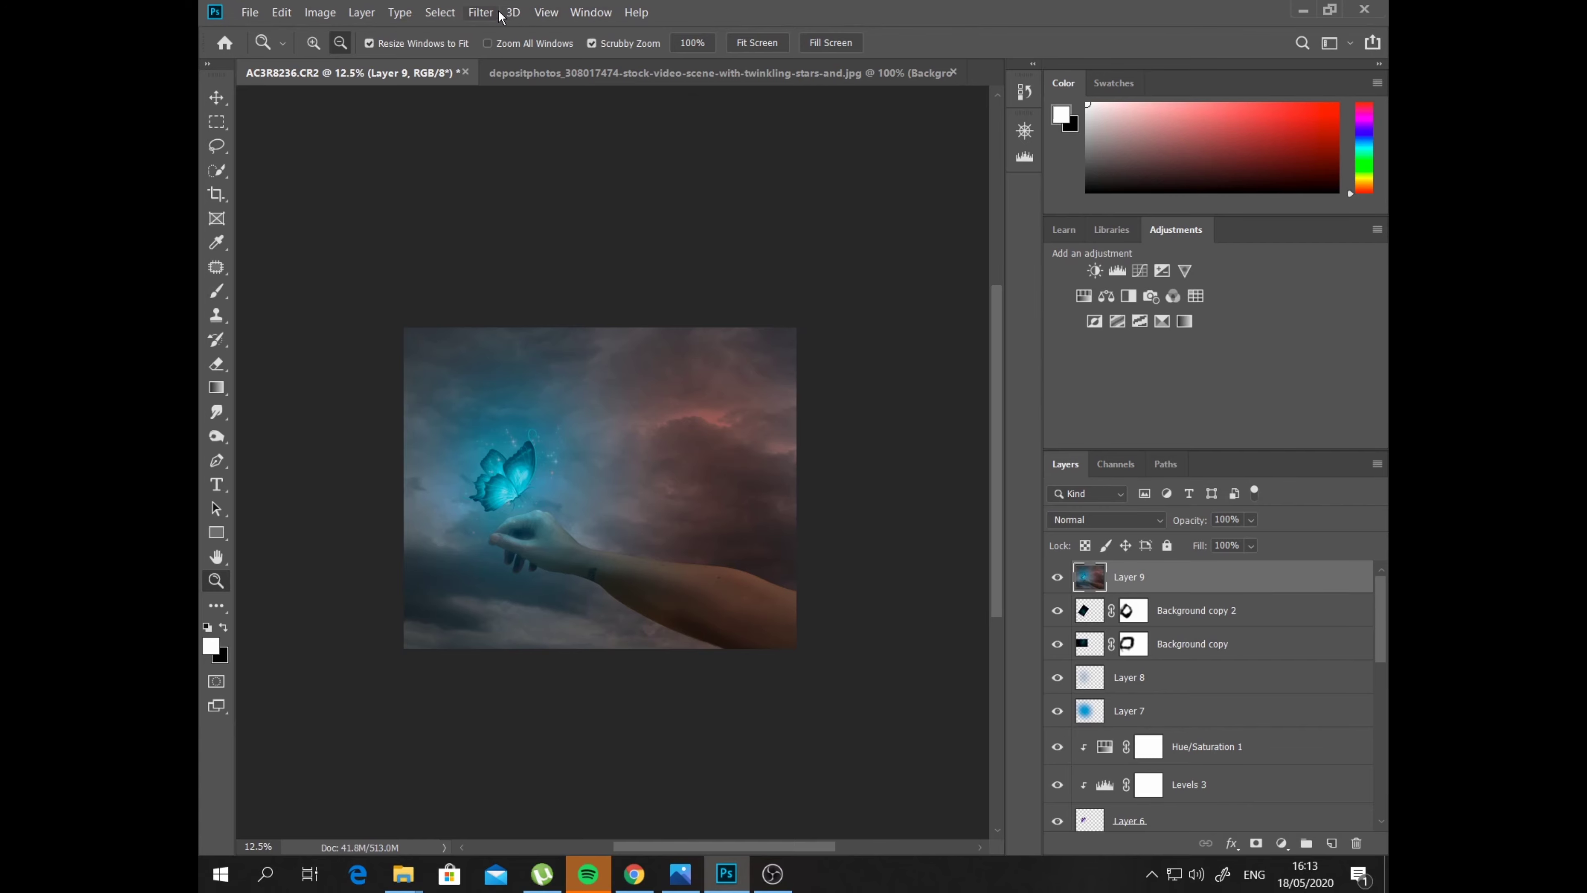
click(481, 13)
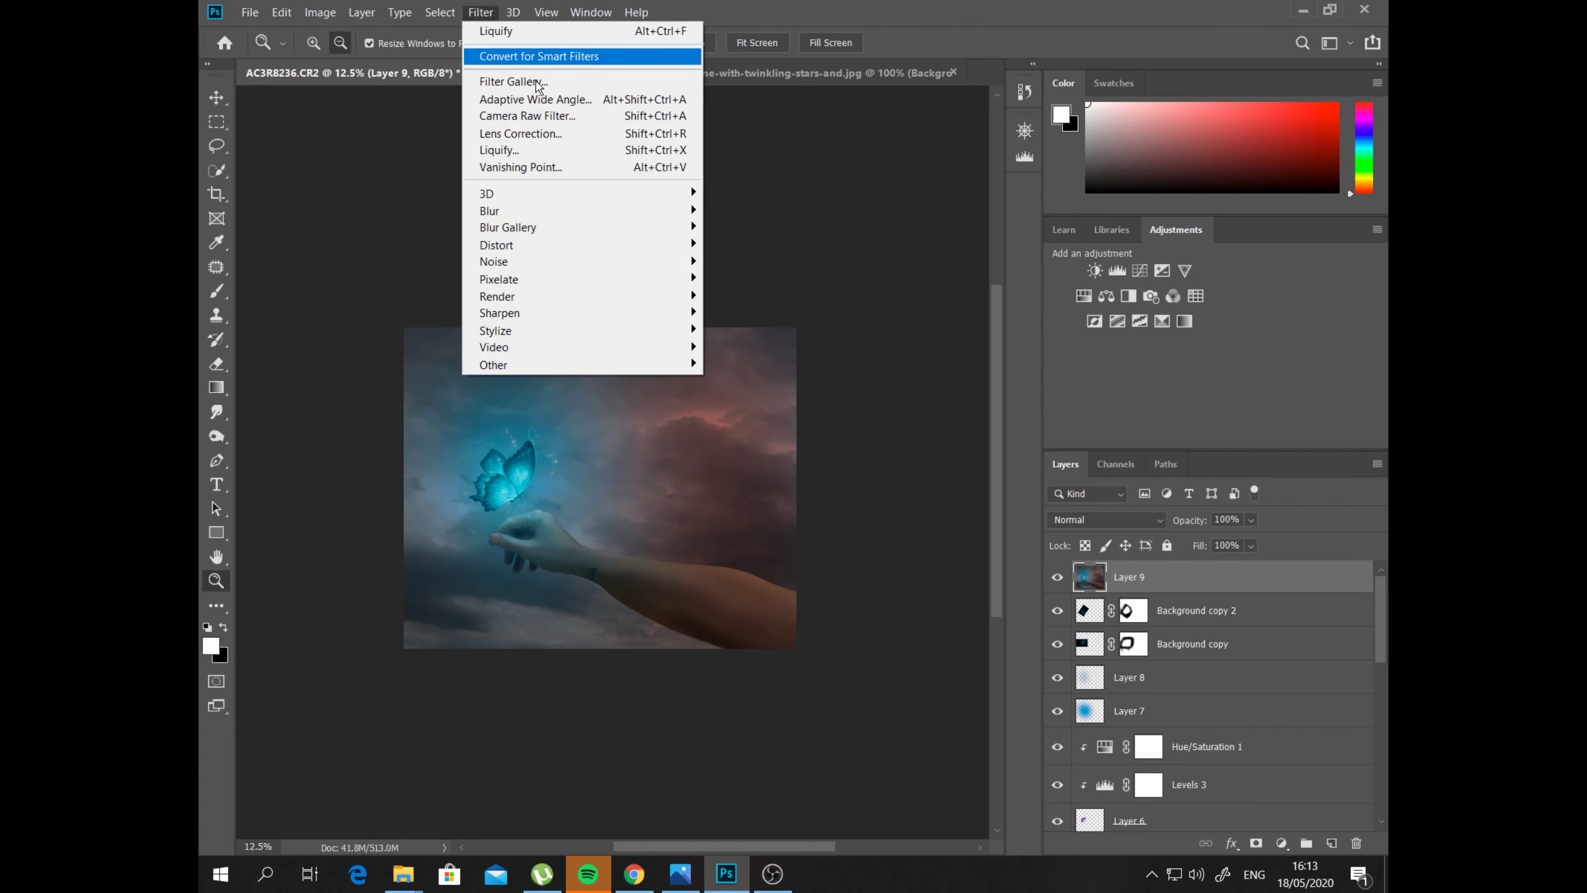
click(540, 117)
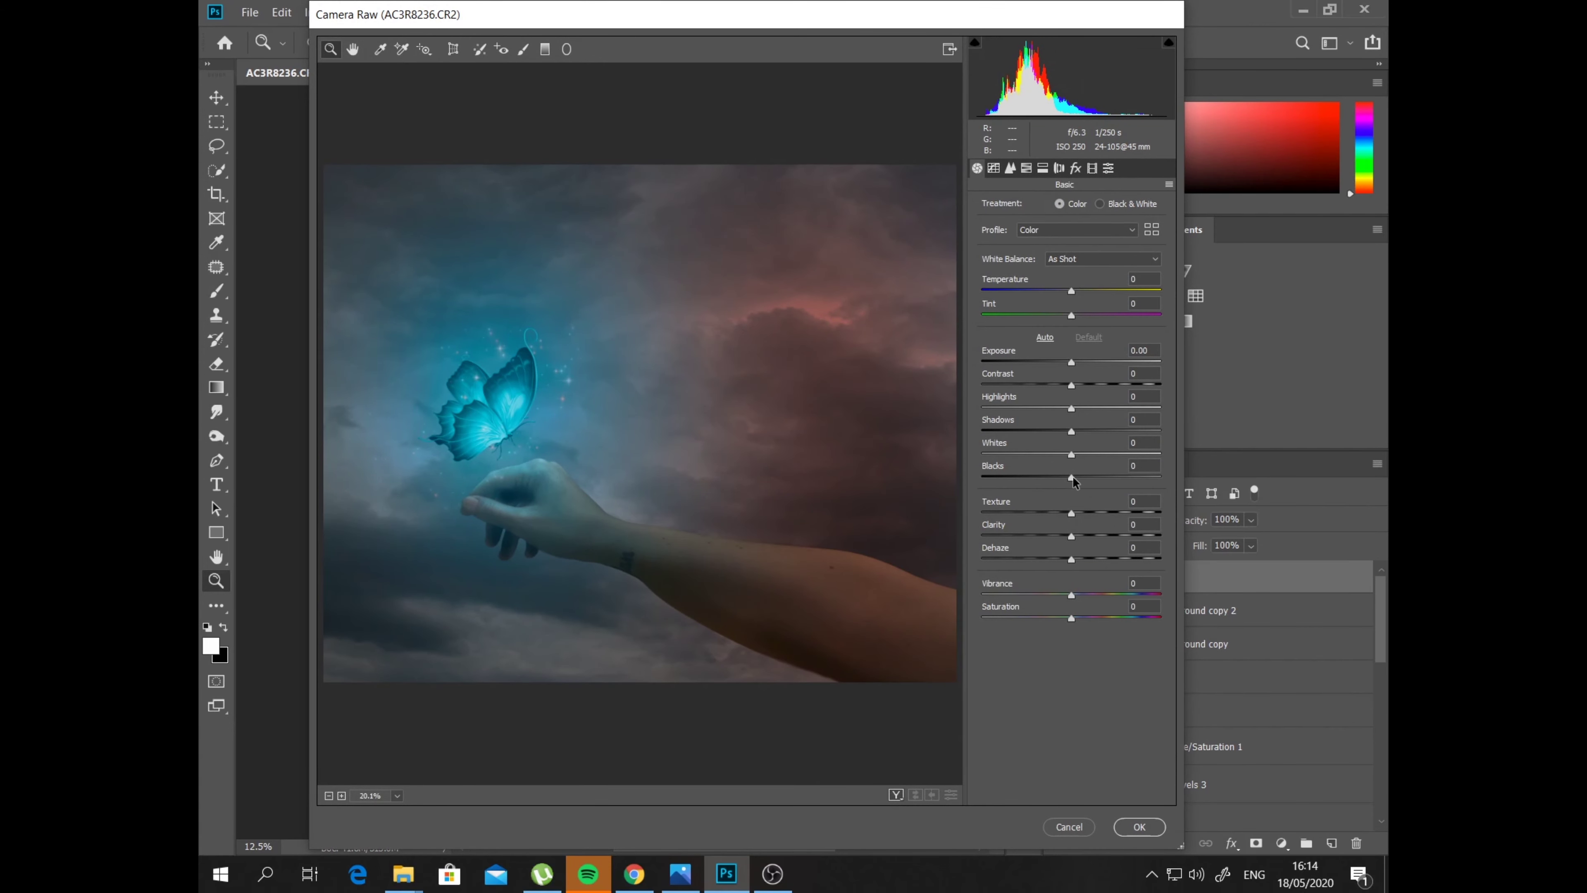
mouse_move(1071, 477)
mouse_down()
mouse_move(1050, 477)
mouse_move(1105, 455)
mouse_up()
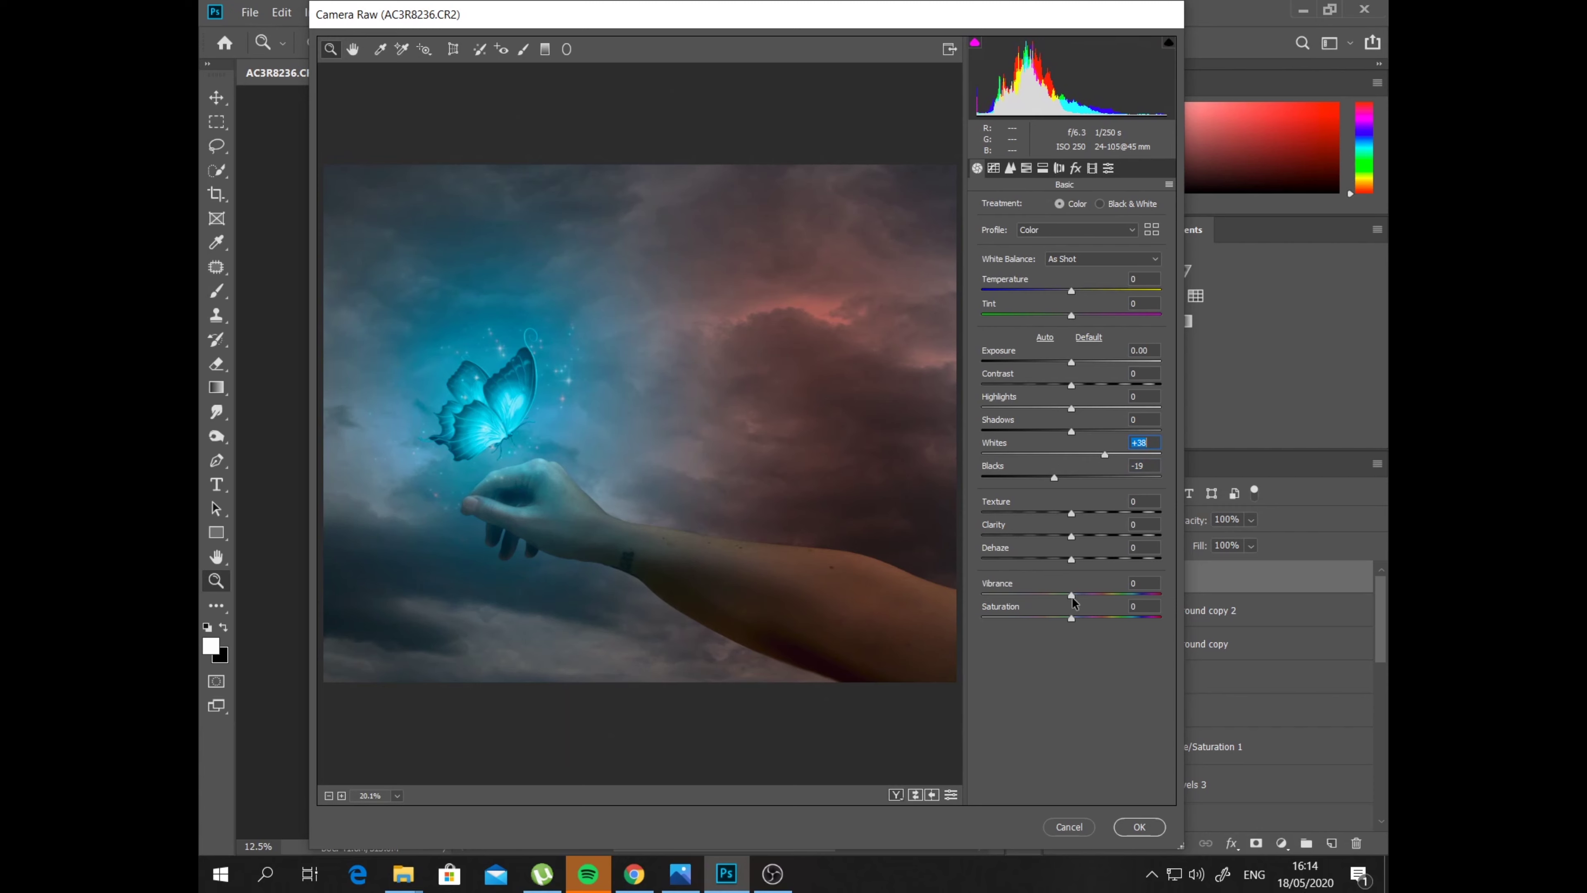
drag(1071, 596, 1082, 618)
Raise Blues and Reds saturation and set luminance Reds +13, Aquas +5, Blues +9
click(994, 168)
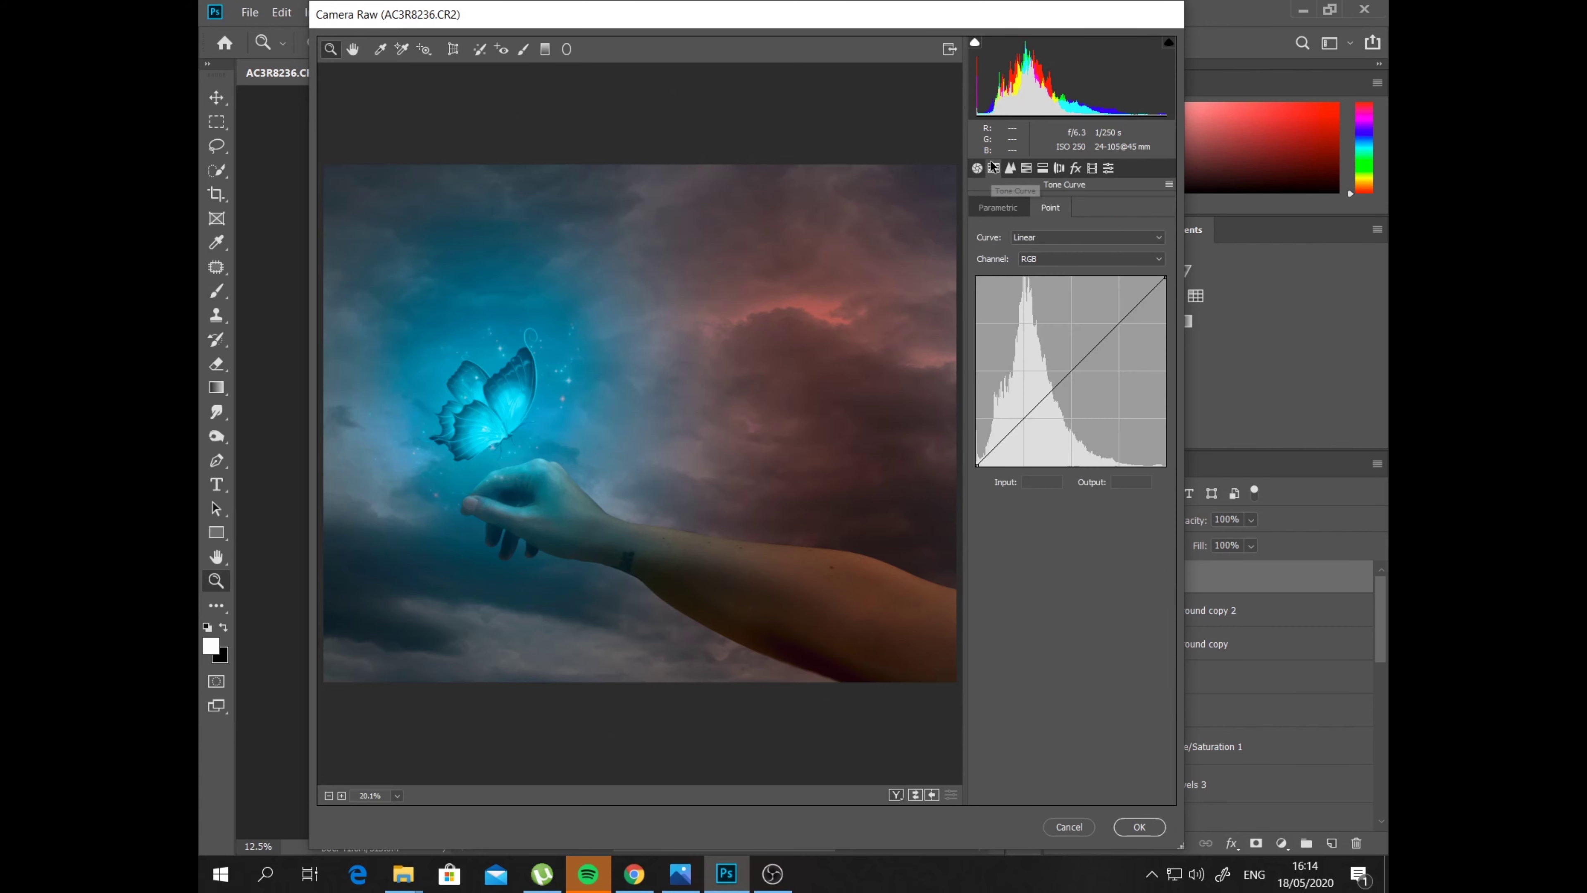
click(1010, 167)
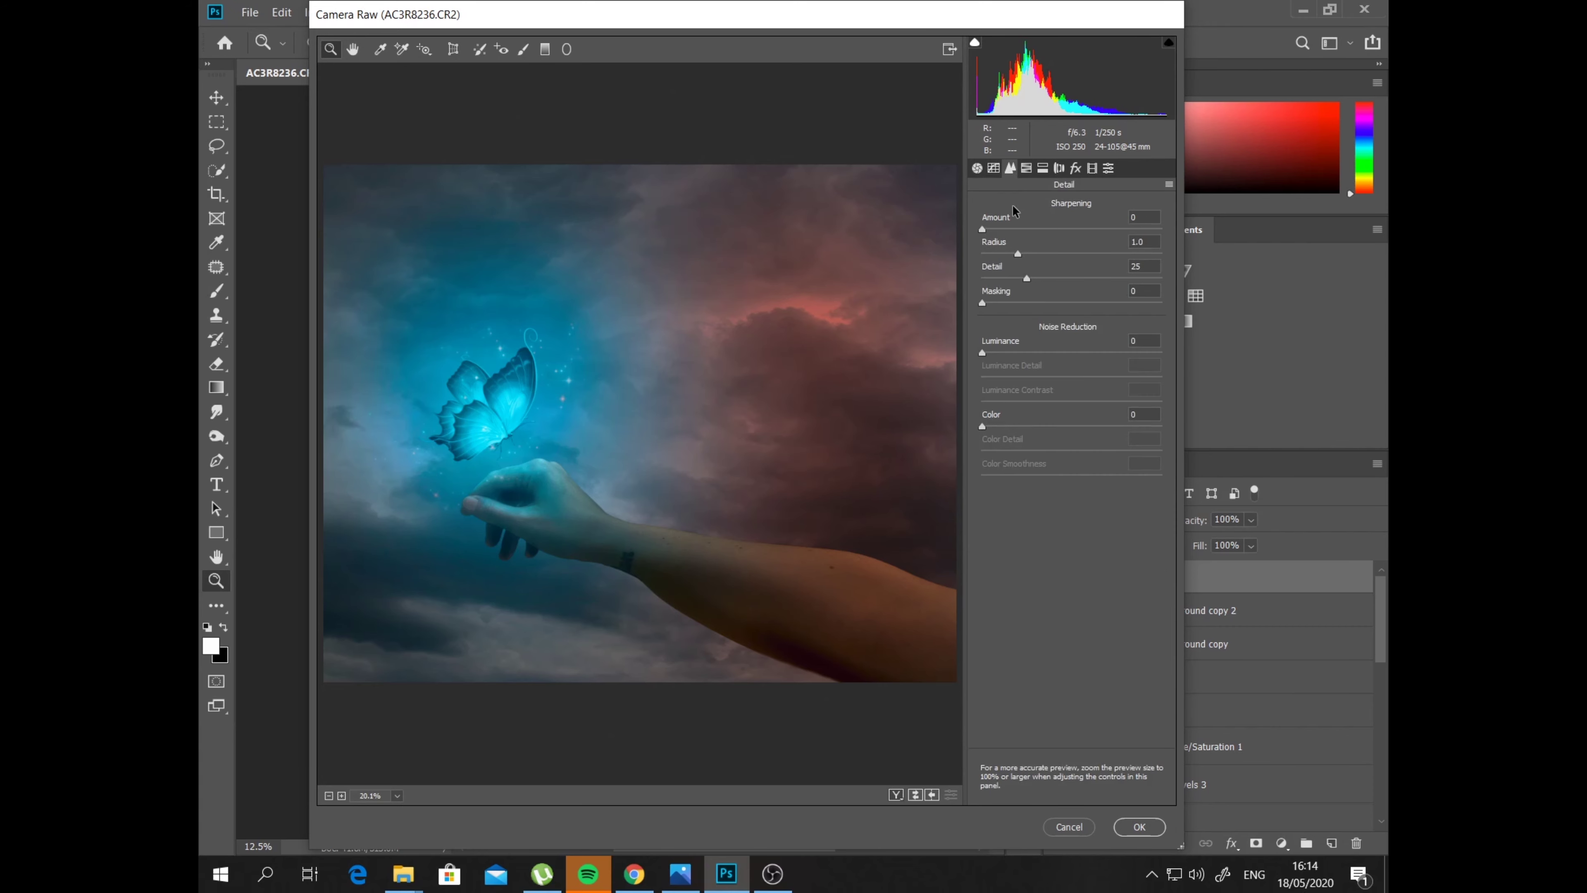
click(1026, 167)
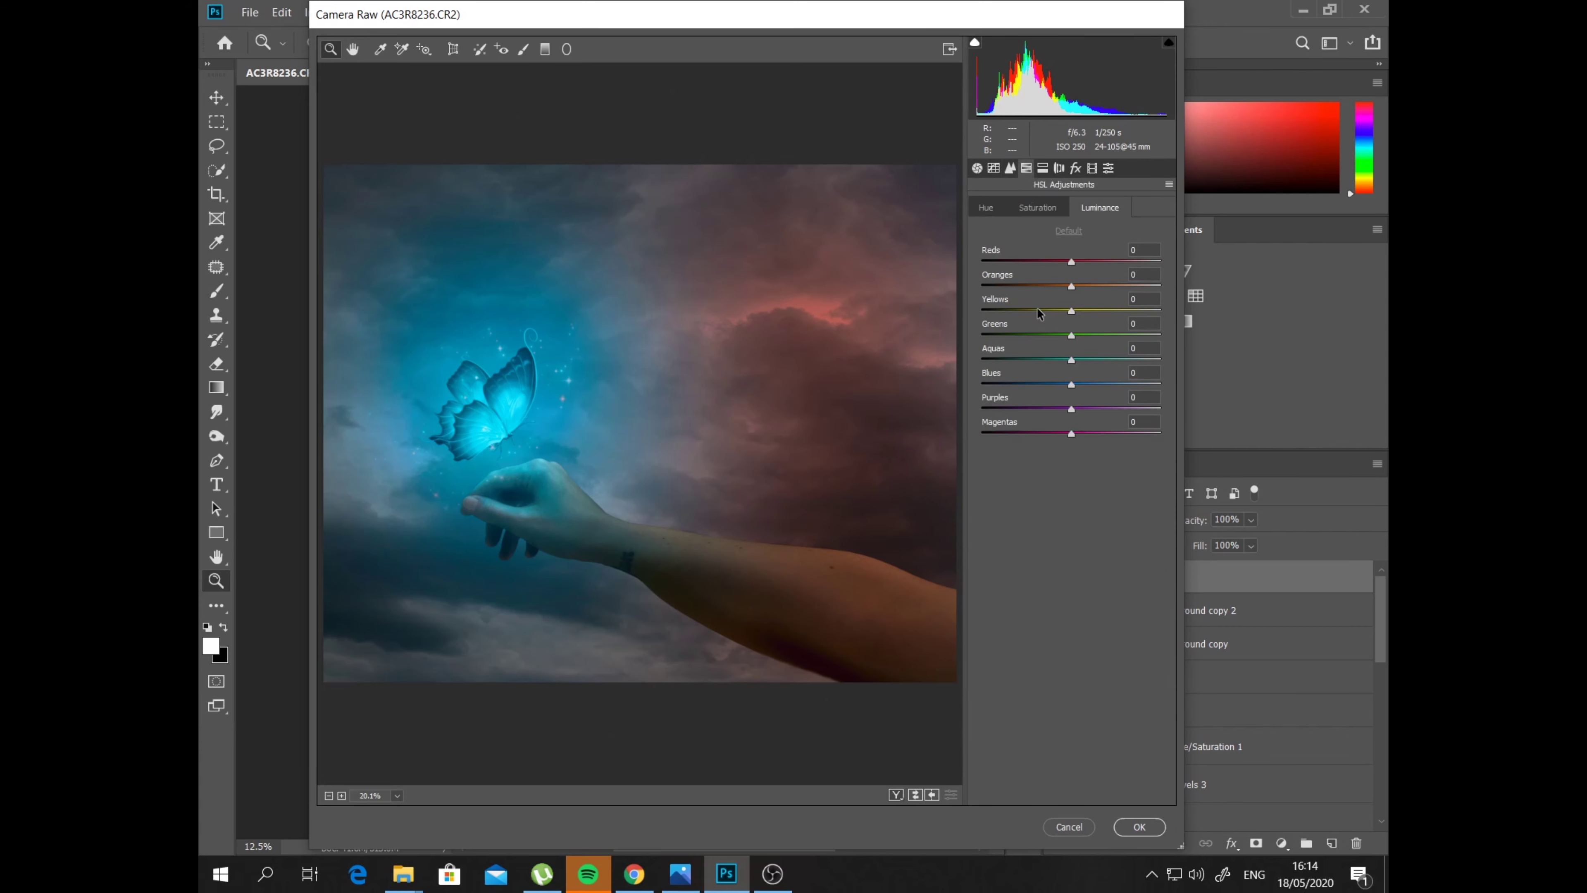
click(1037, 208)
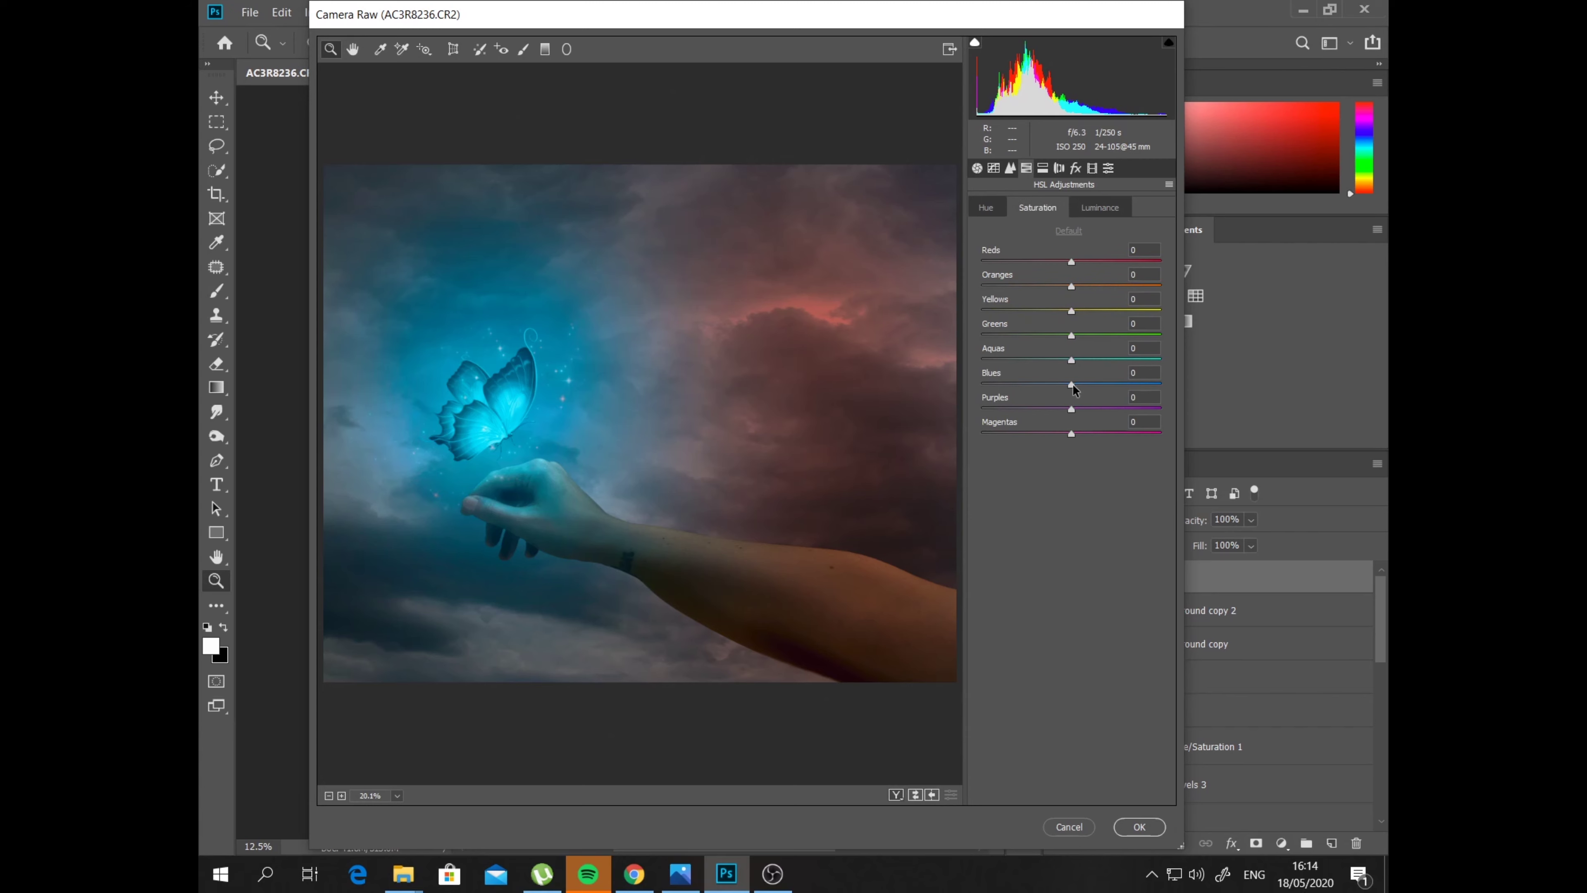
drag(1072, 385, 1079, 360)
drag(1071, 262, 1083, 261)
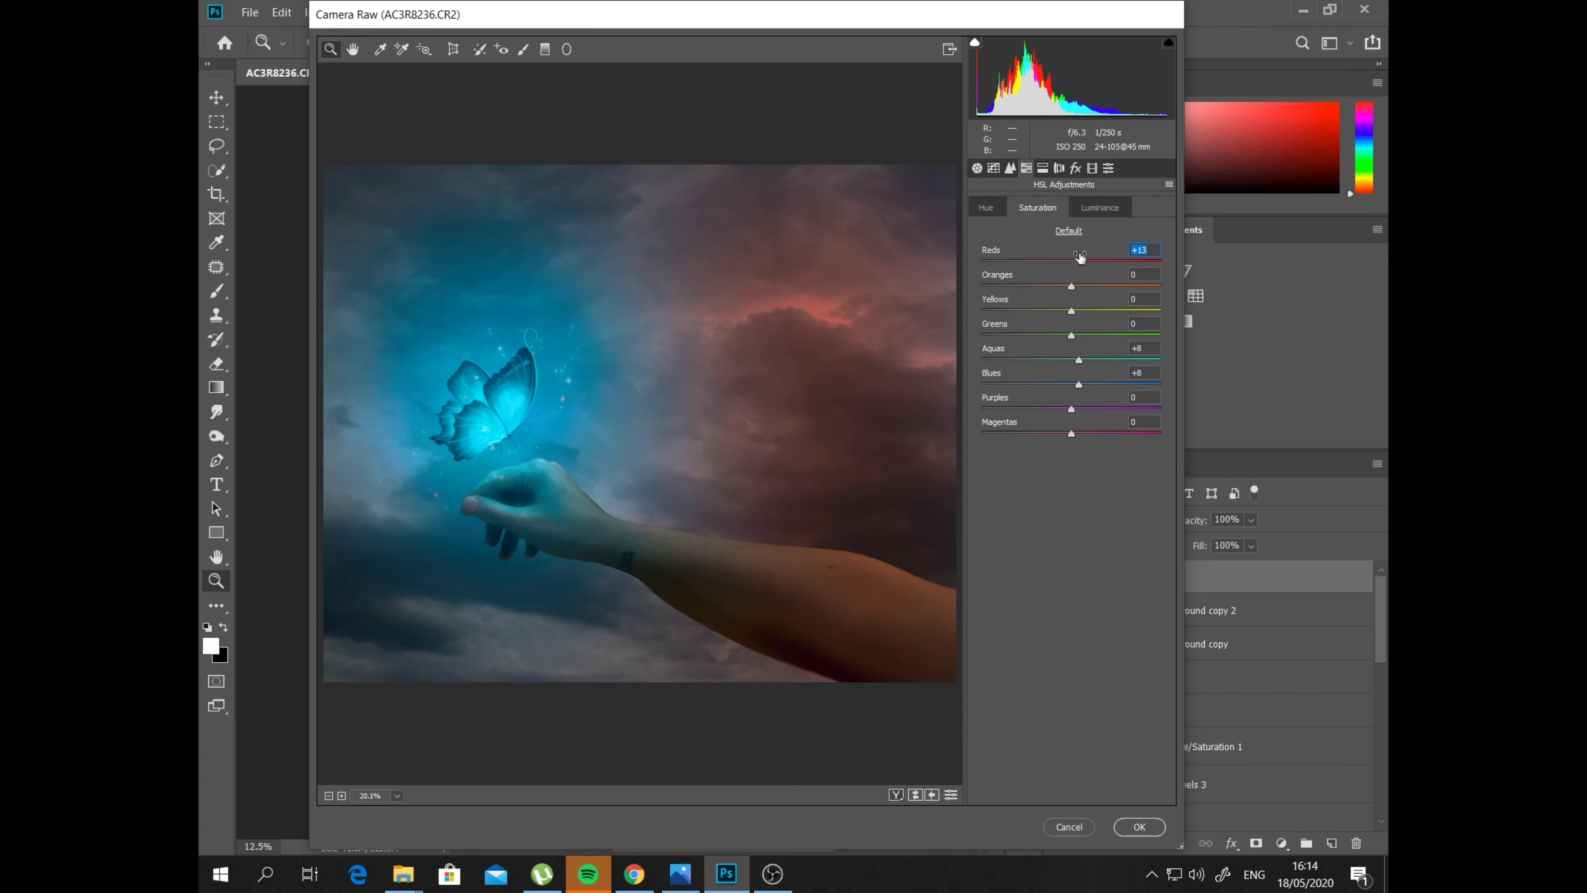
click(1098, 203)
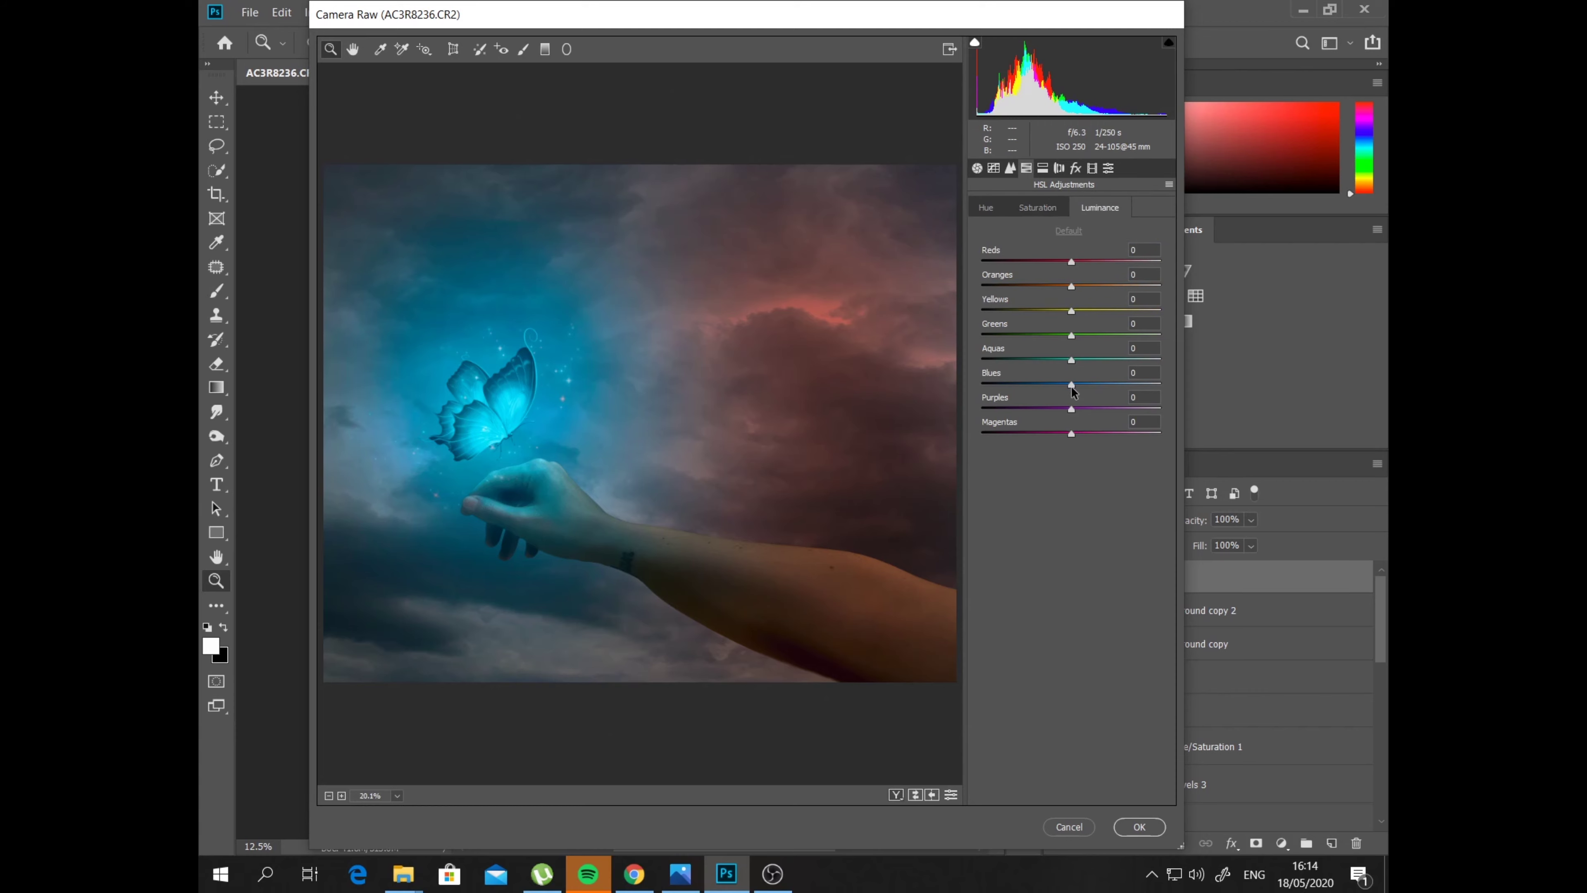
drag(1073, 390, 1084, 404)
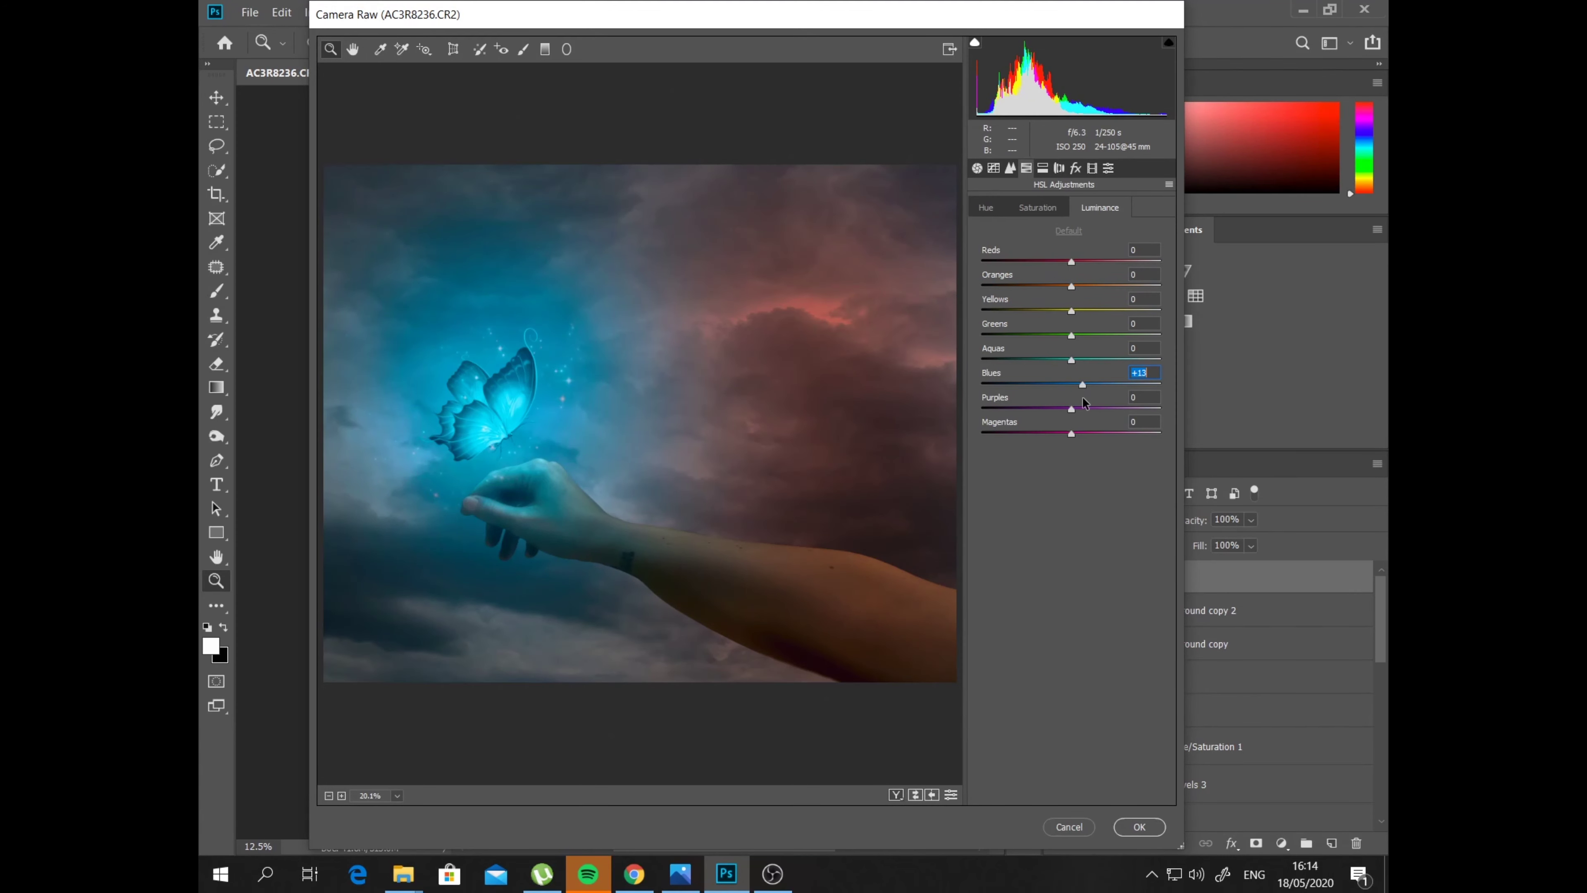
drag(1085, 403, 1080, 400)
drag(1071, 261, 1083, 265)
drag(1072, 361, 1076, 363)
click(1139, 827)
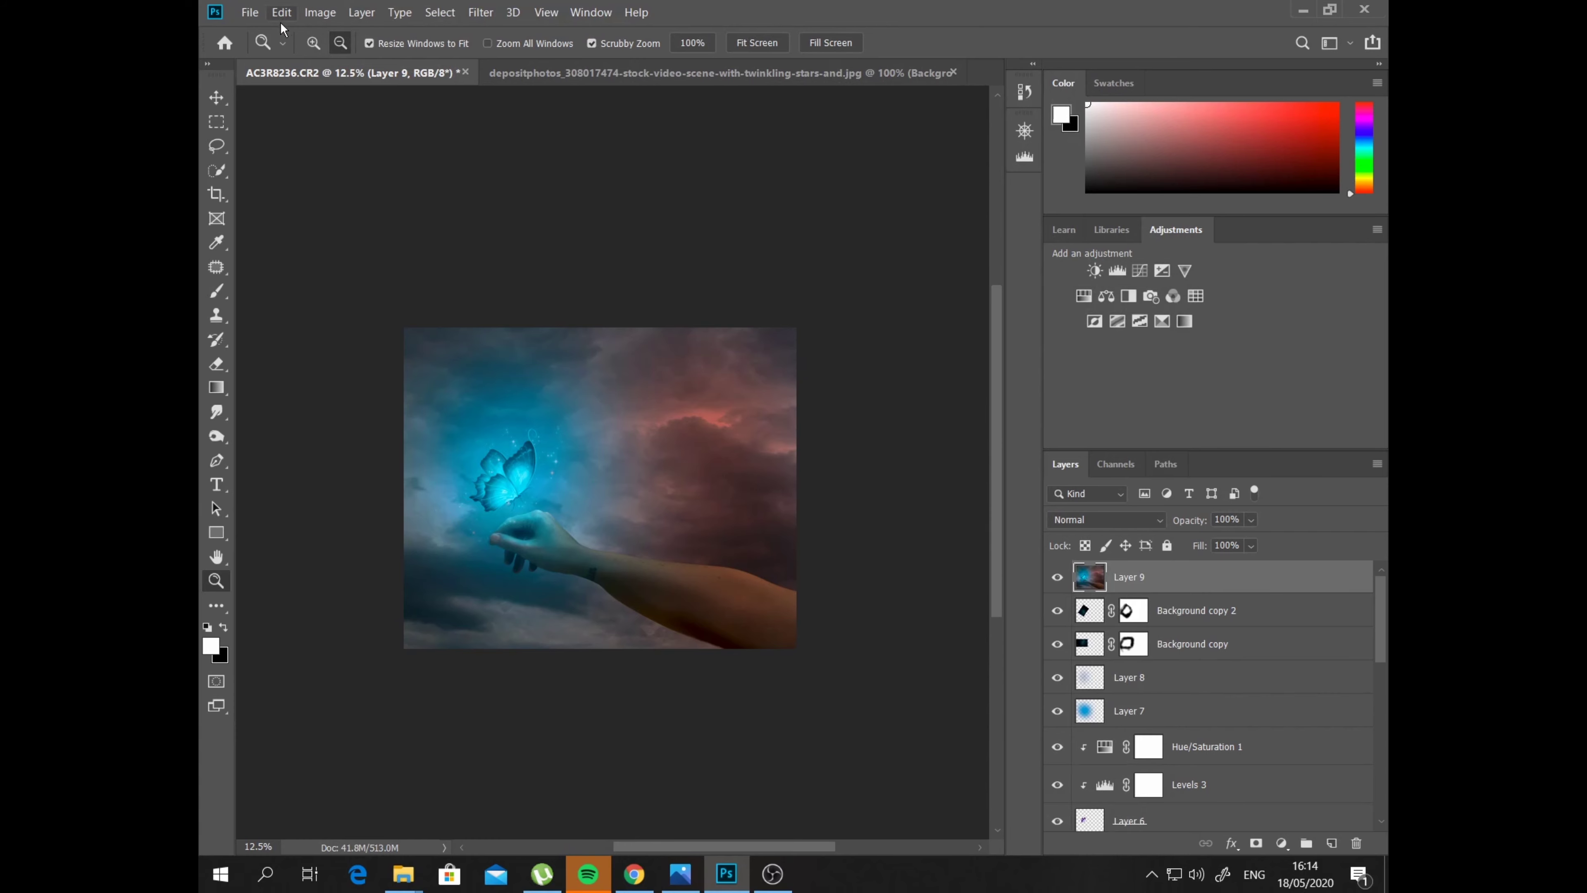
Duplicate Layer 9 and apply a 1.6 px High Pass filter to the copy
right_click(1144, 588)
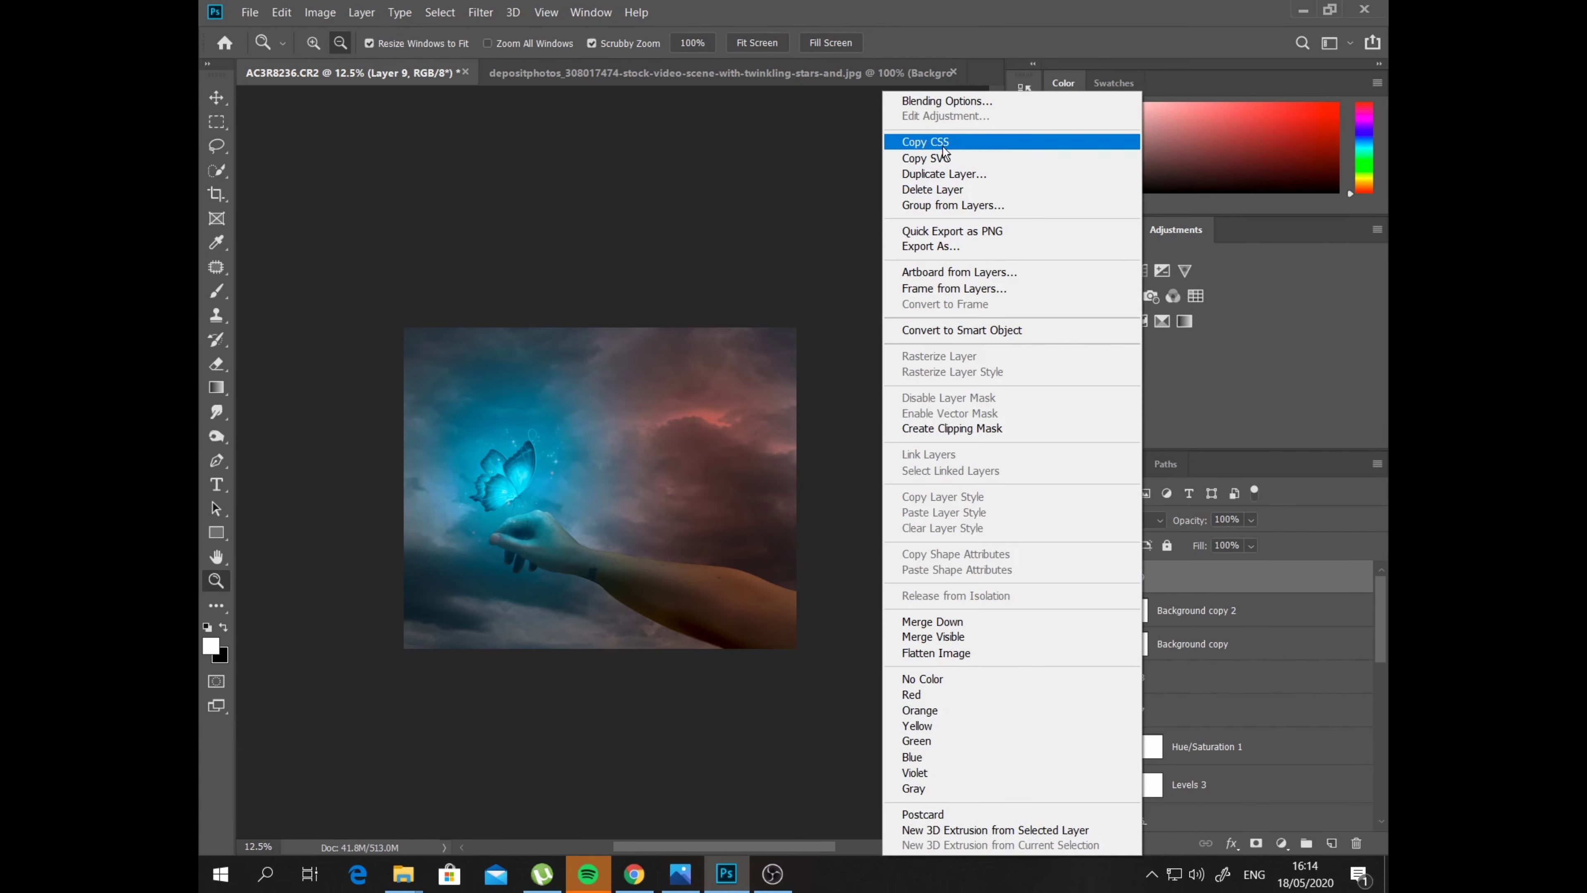
click(942, 170)
click(947, 237)
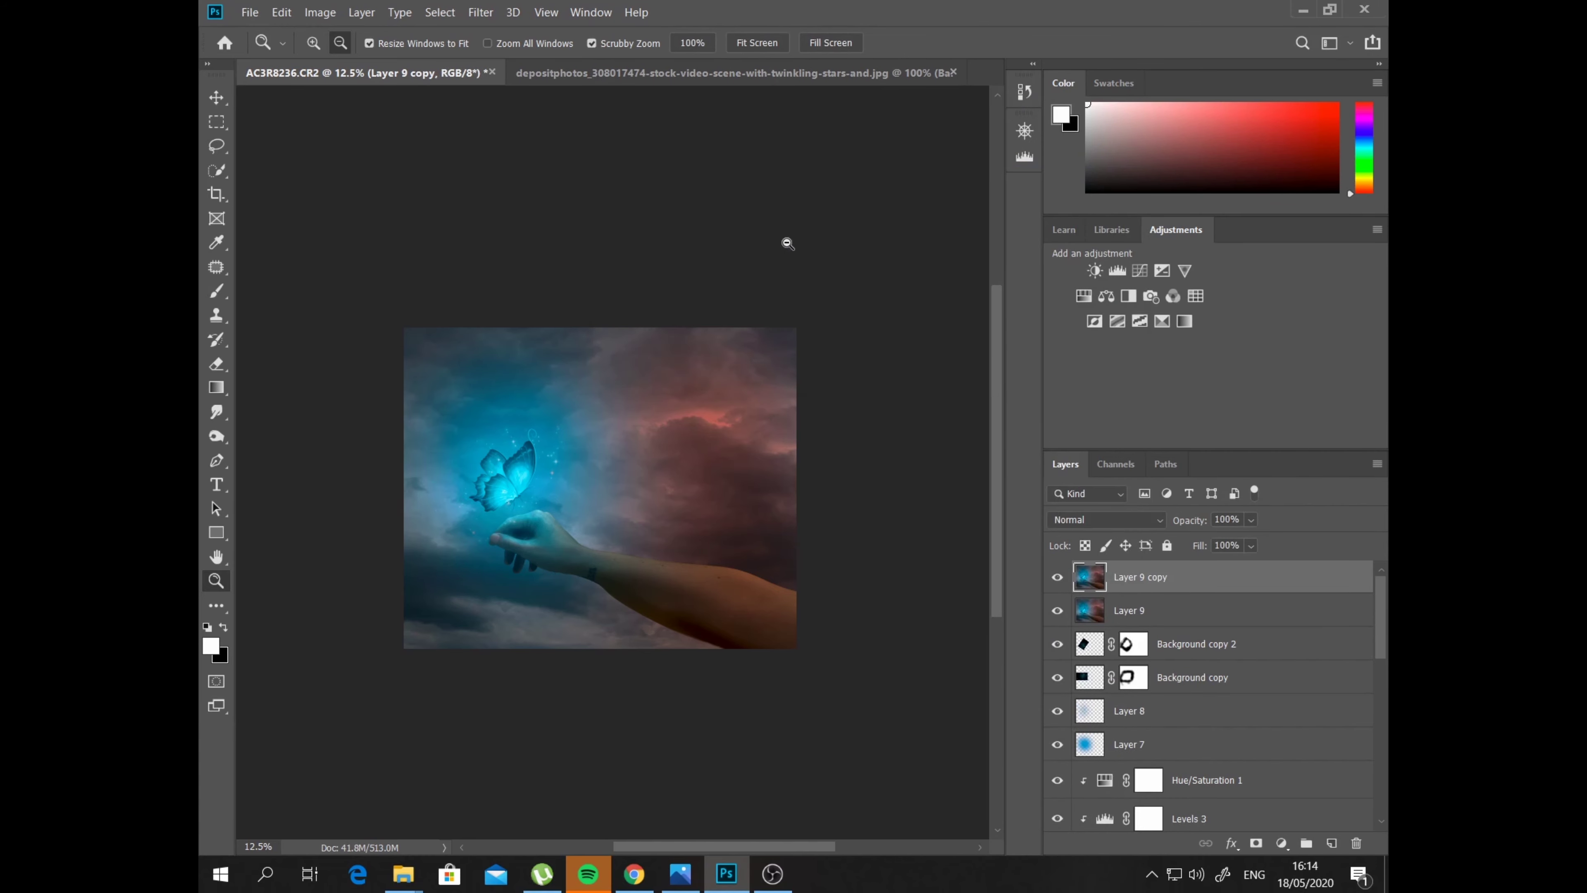
click(481, 12)
mouse_move(494, 365)
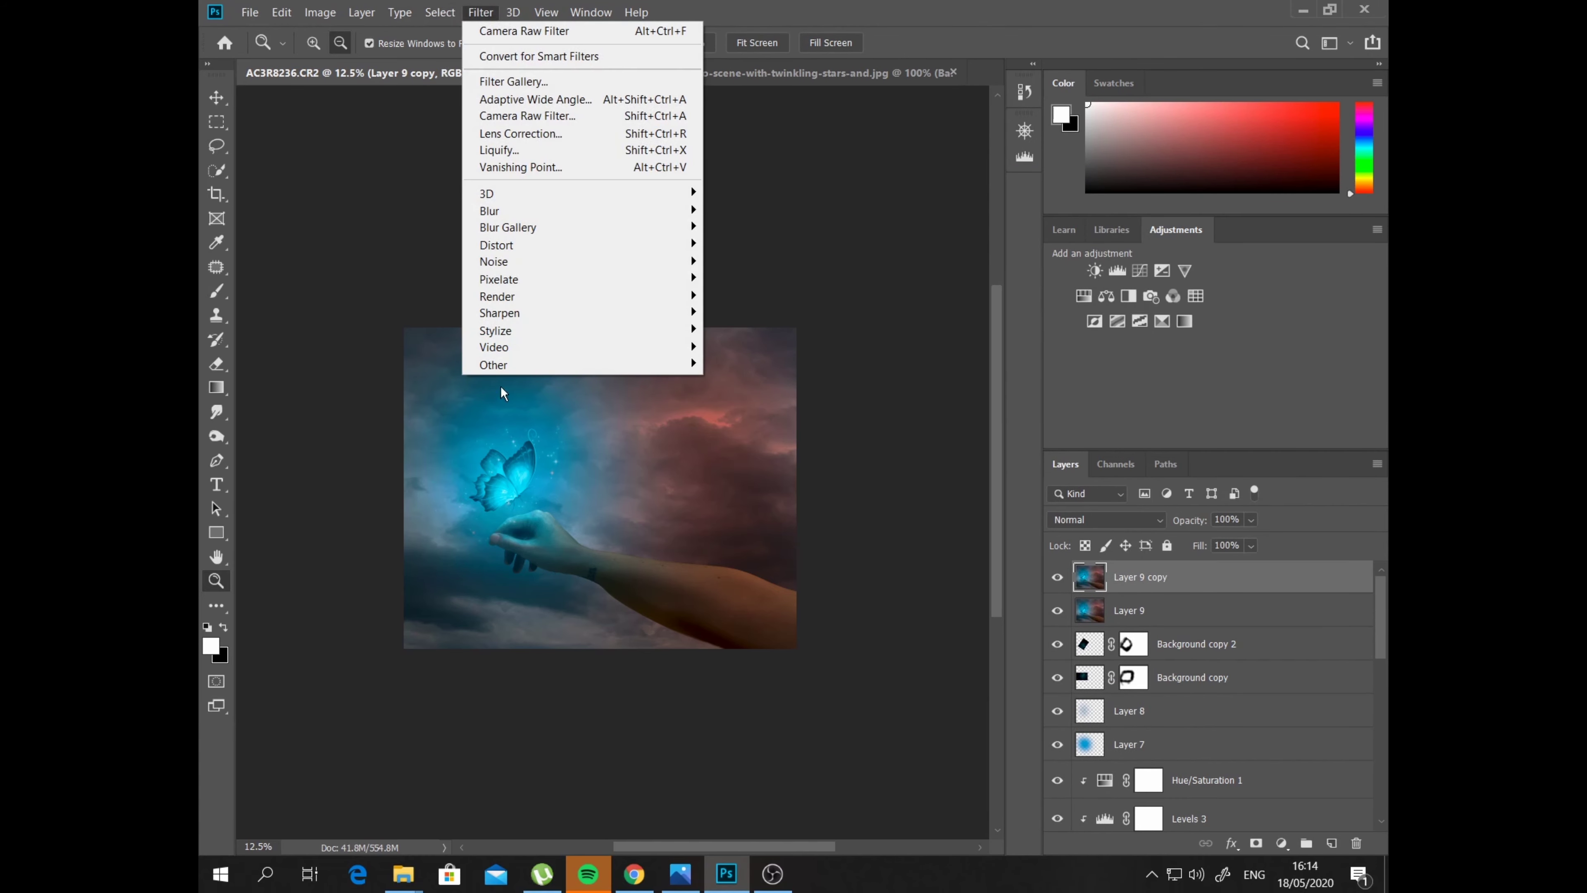
click(743, 381)
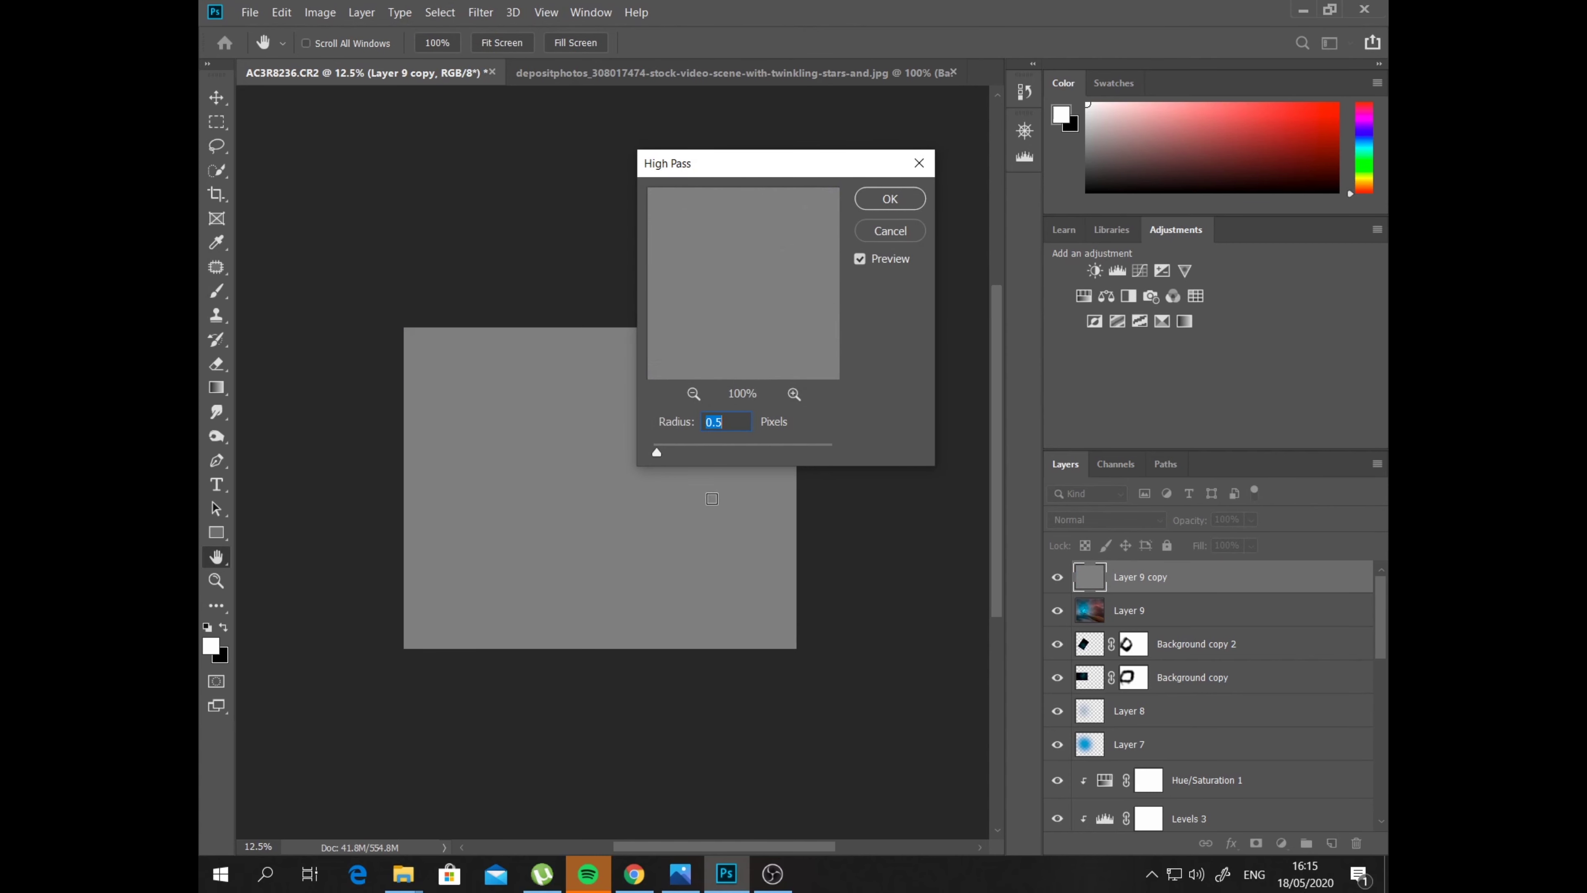
click(668, 448)
click(535, 515)
drag(790, 341, 806, 280)
key(z)
click(887, 199)
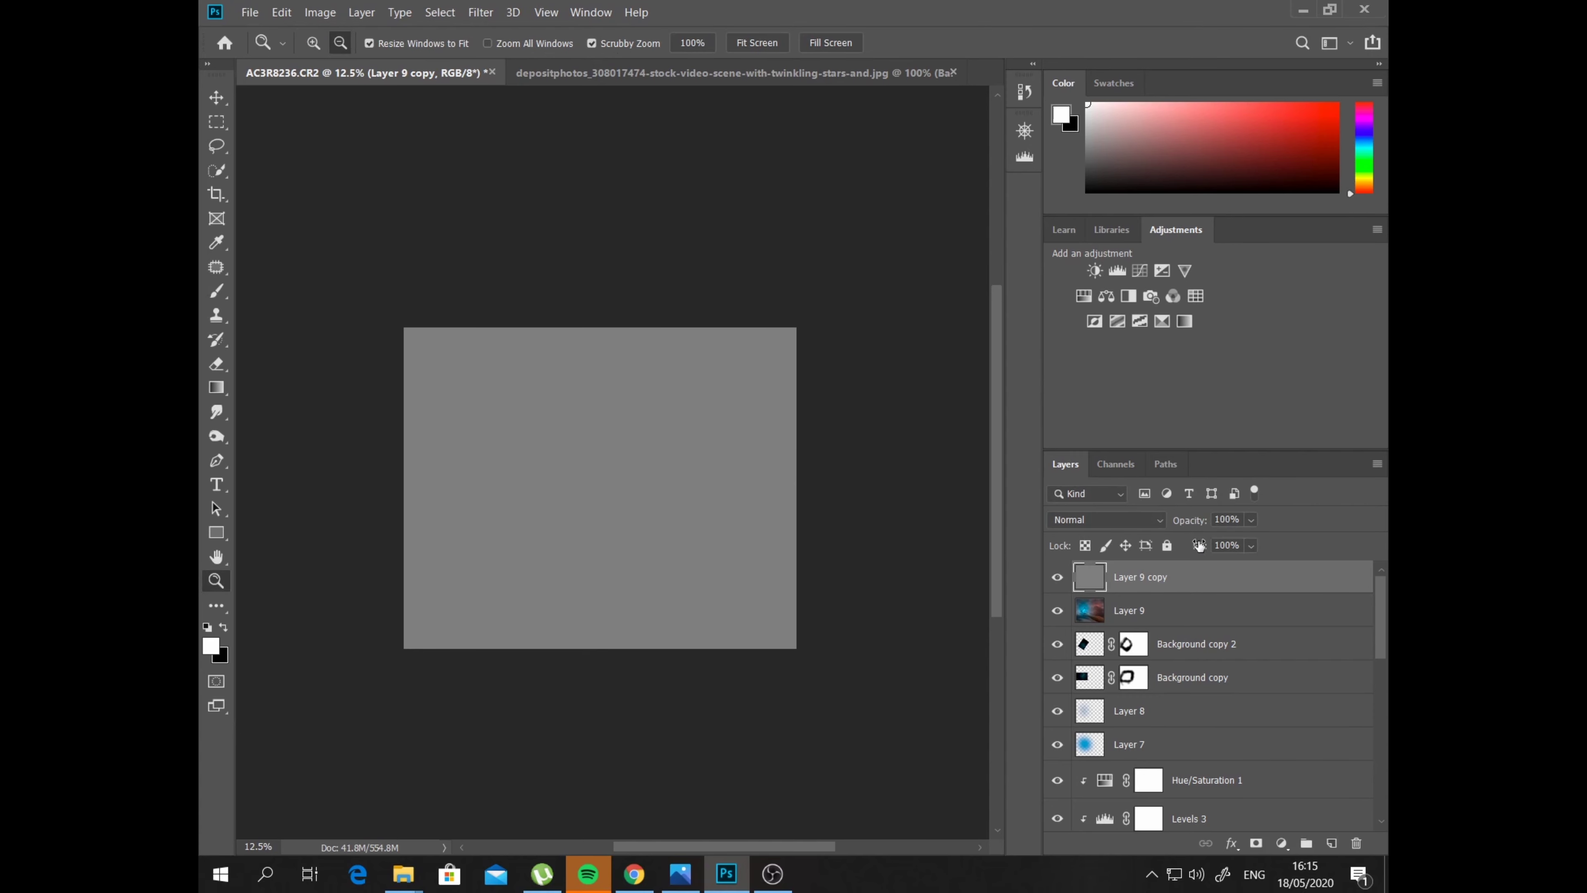
Blend the Layer 9 copy as Overlay and fit the image to the window
click(1158, 526)
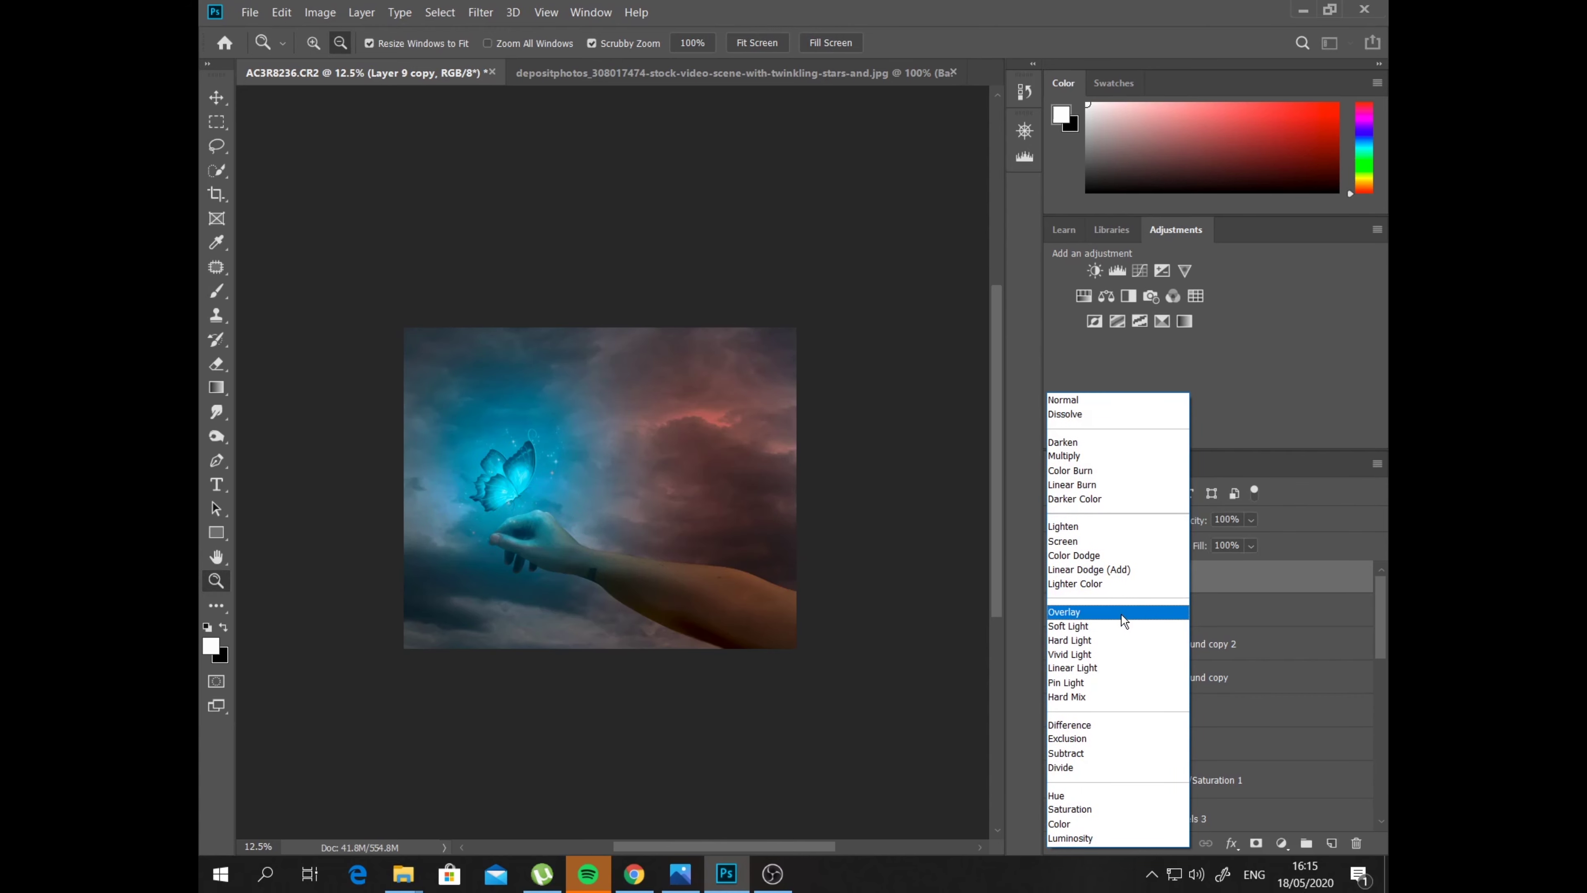
click(1123, 614)
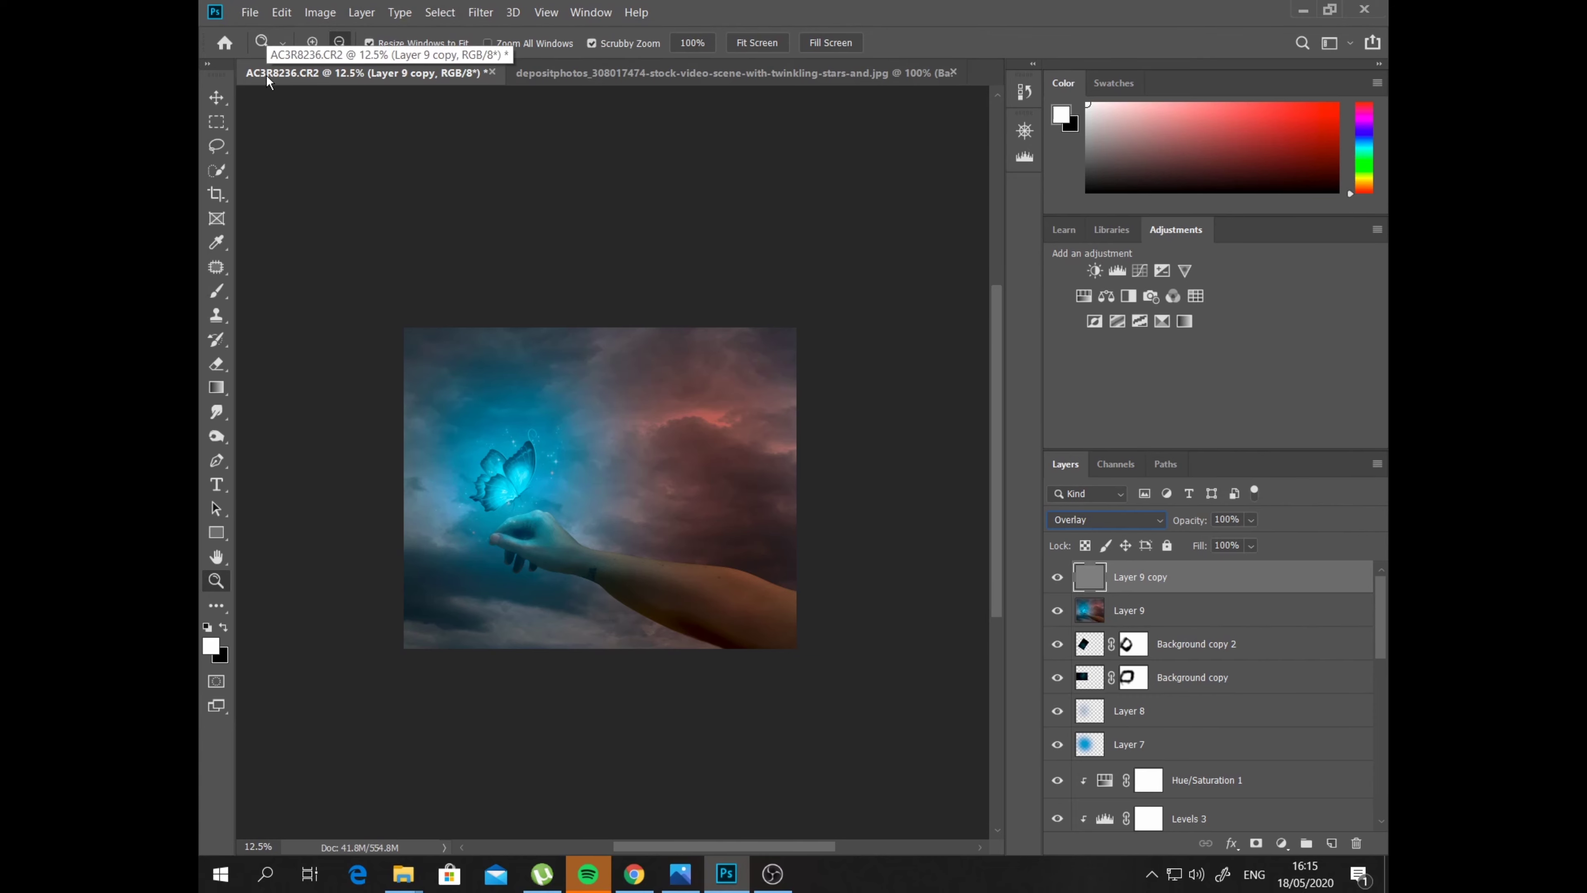
key(ctrl+0)
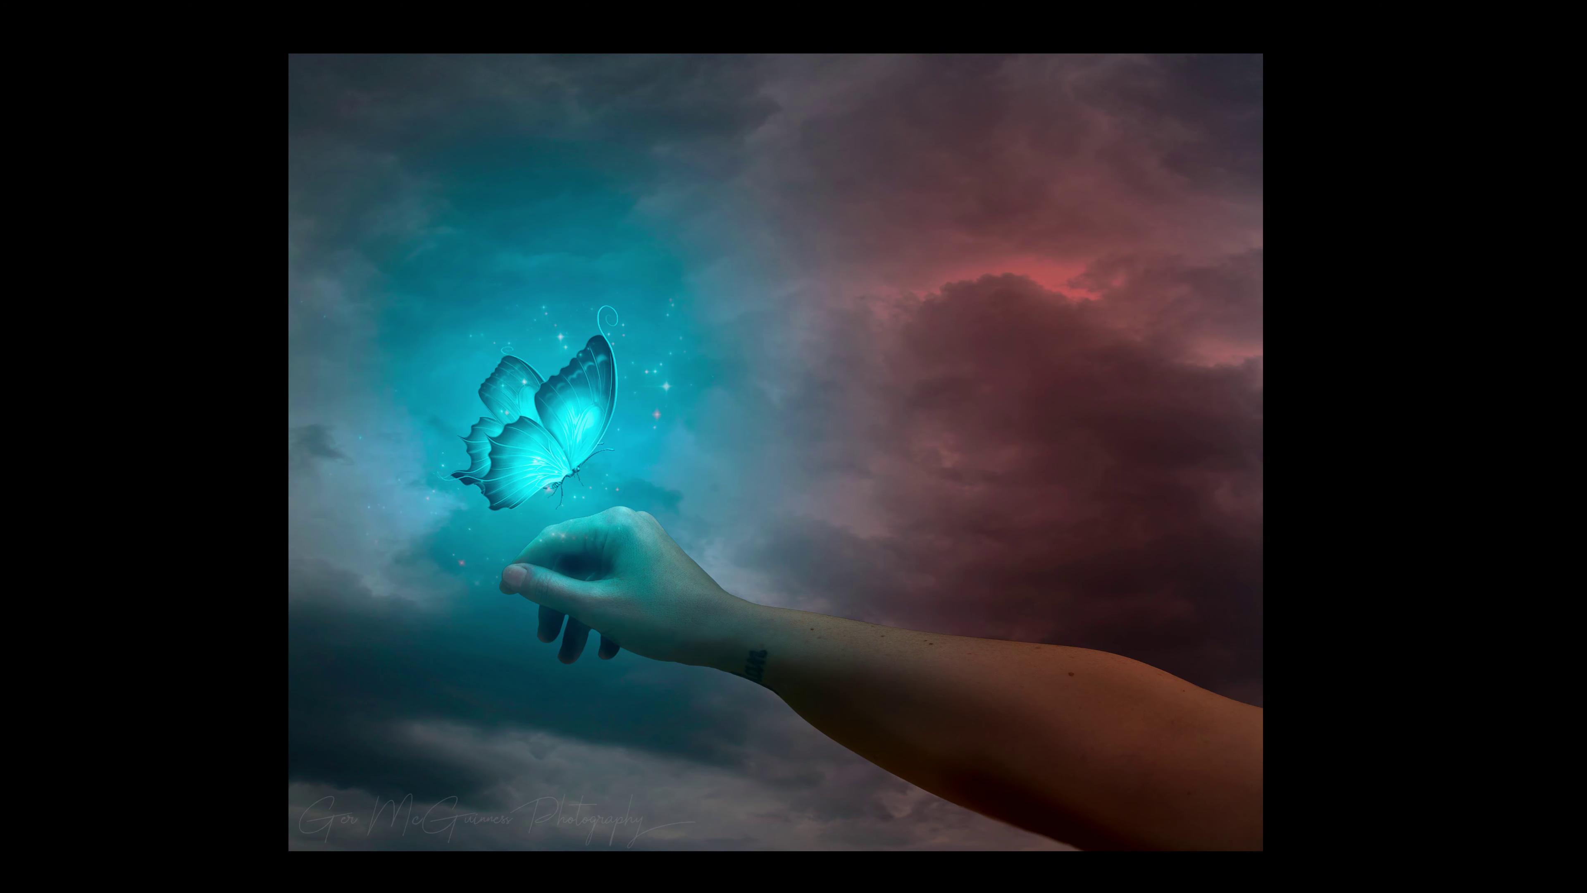